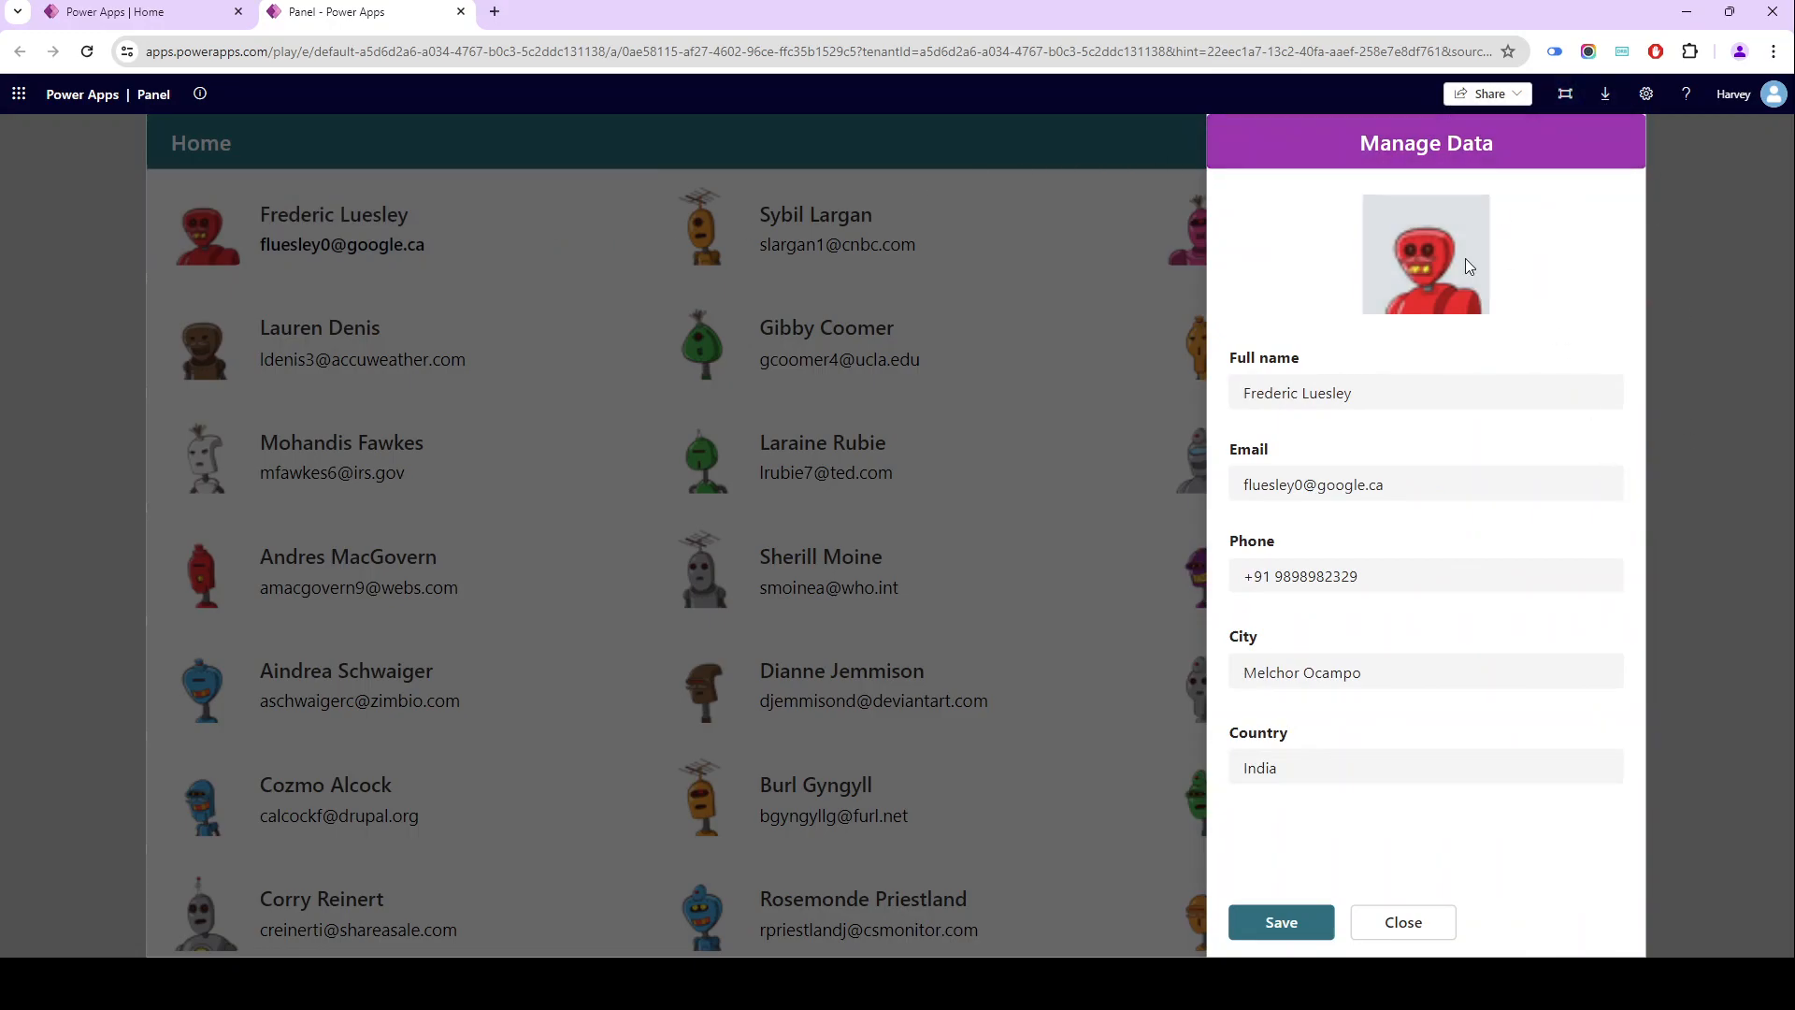
- Review the sample app's Manage Data panel by opening it for the second and third contacts in the first gallery row
{"action": "left_click", "coordinate": [1397, 922]}
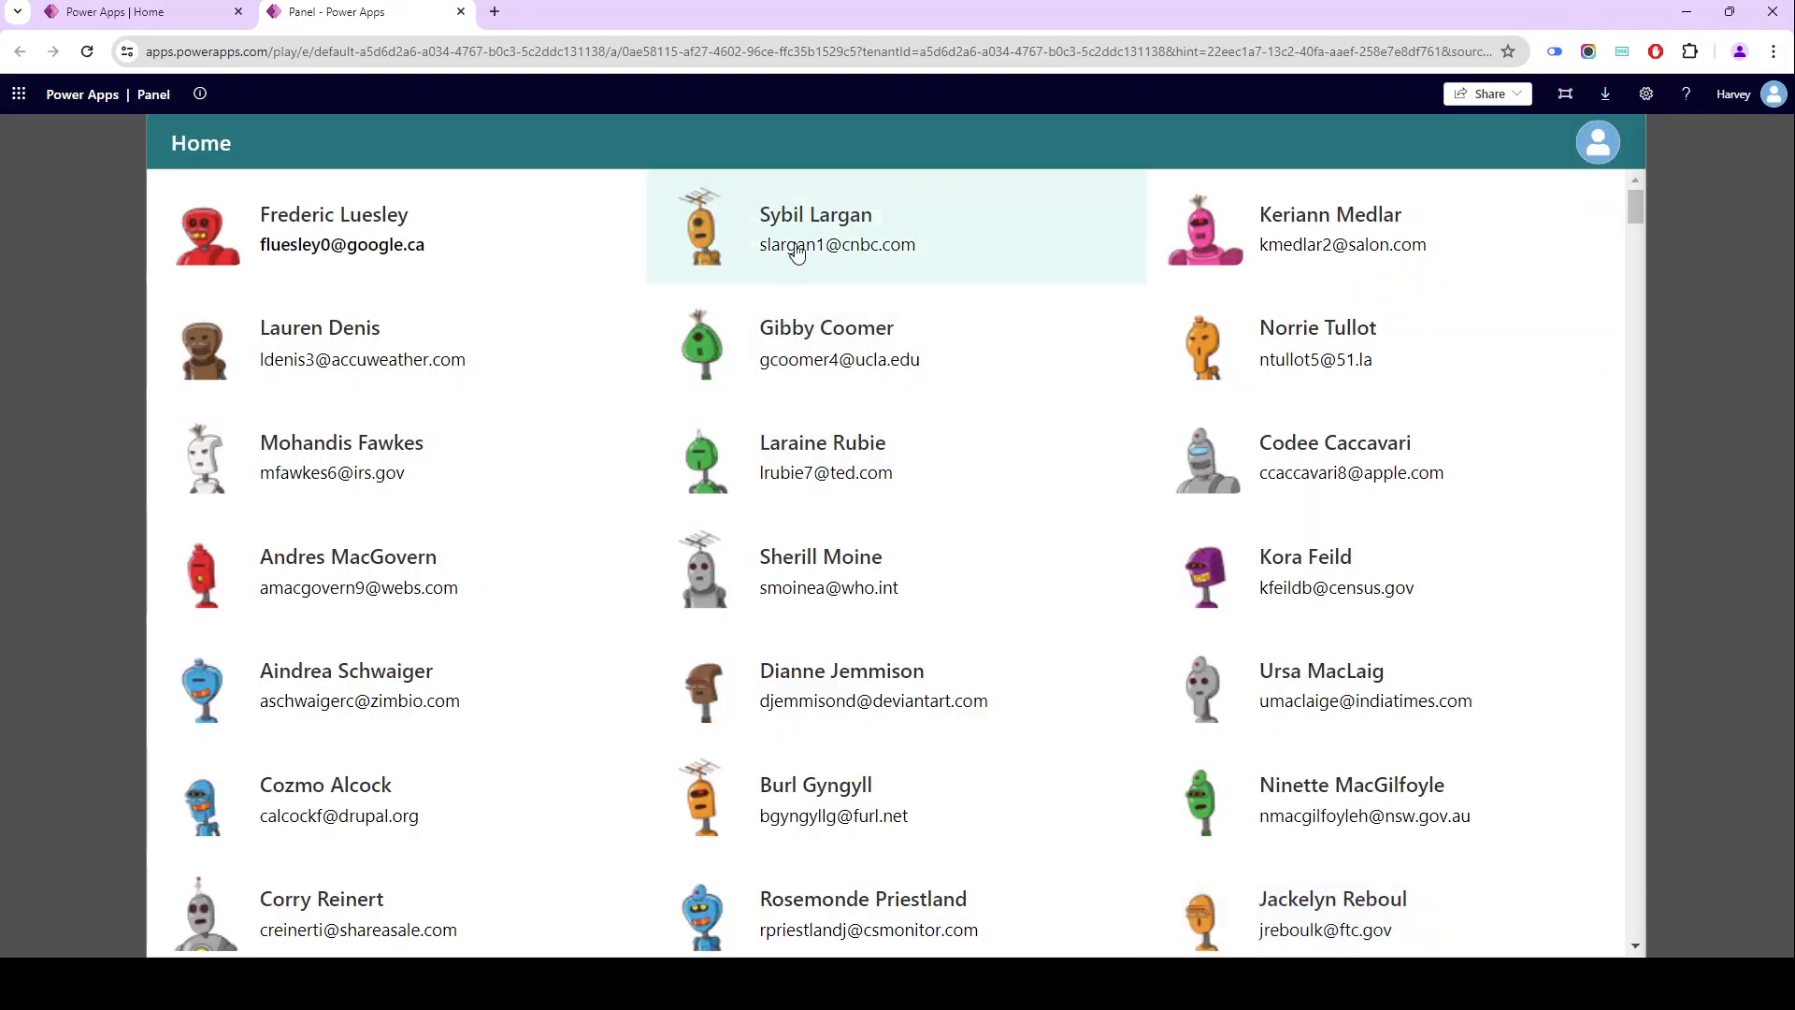
{"action": "left_click", "coordinate": [877, 223]}
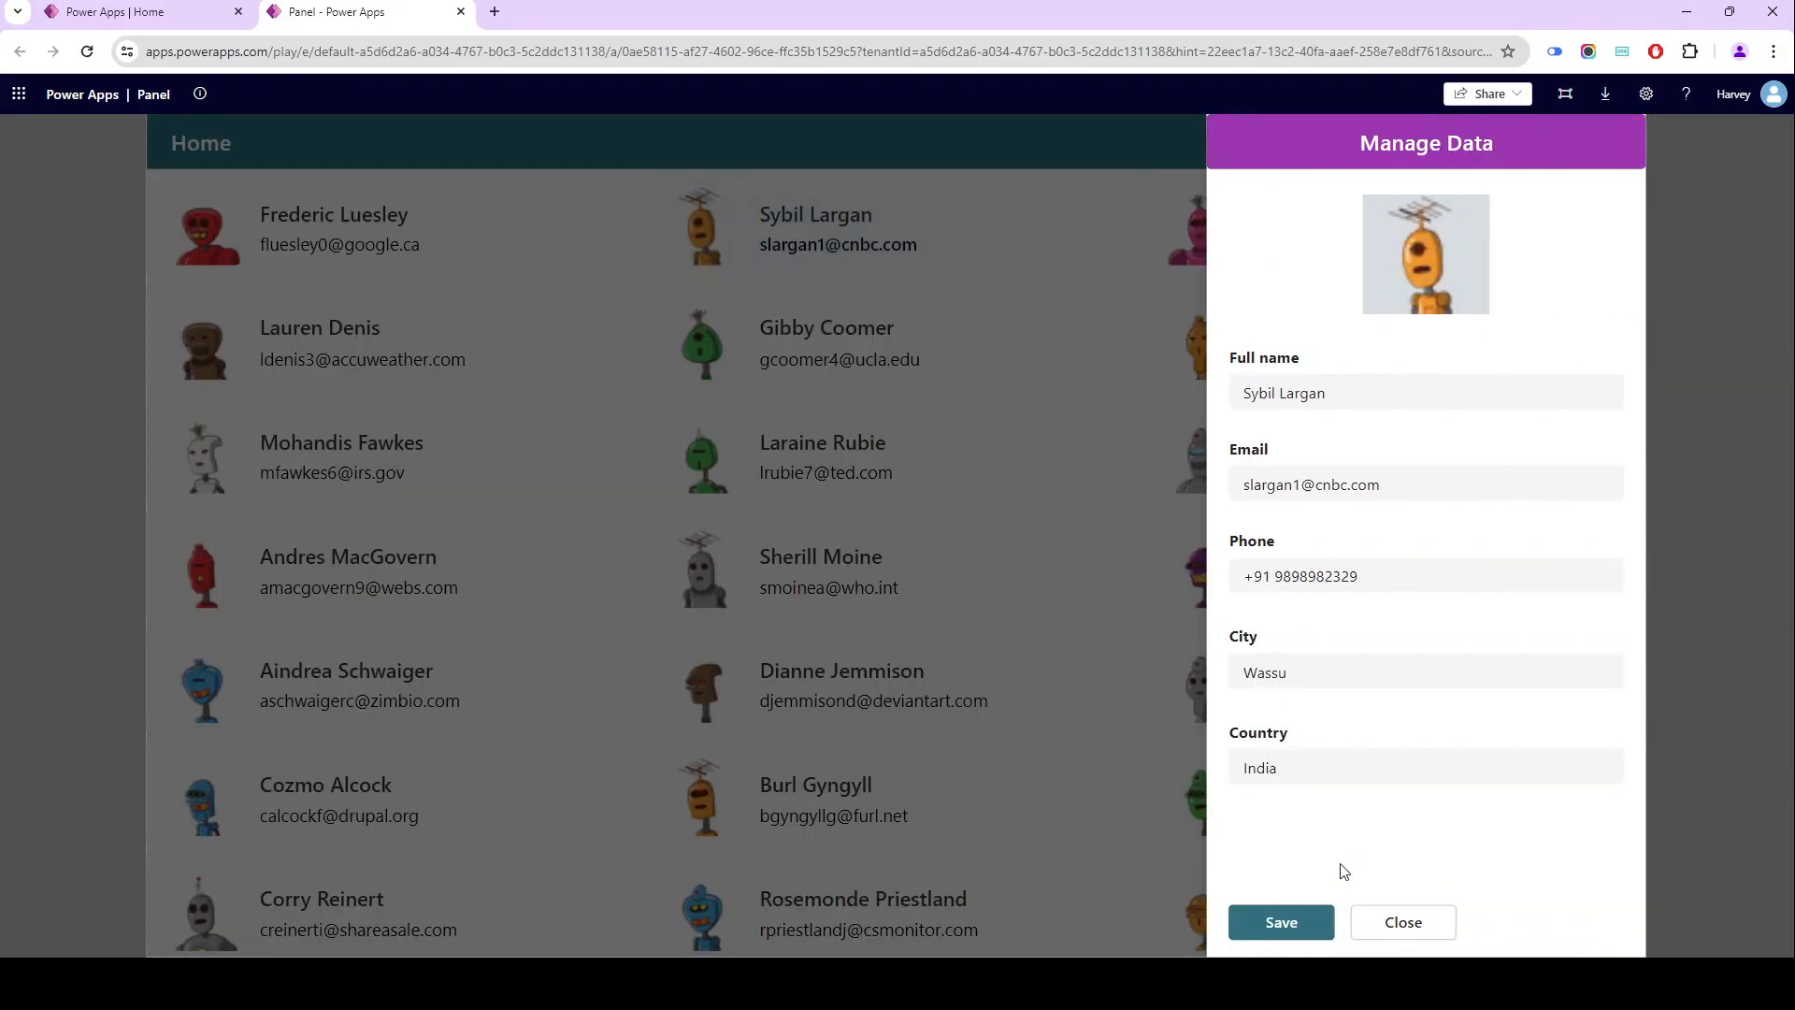
{"action": "left_click", "coordinate": [1399, 924]}
{"action": "left_click", "coordinate": [1398, 245]}
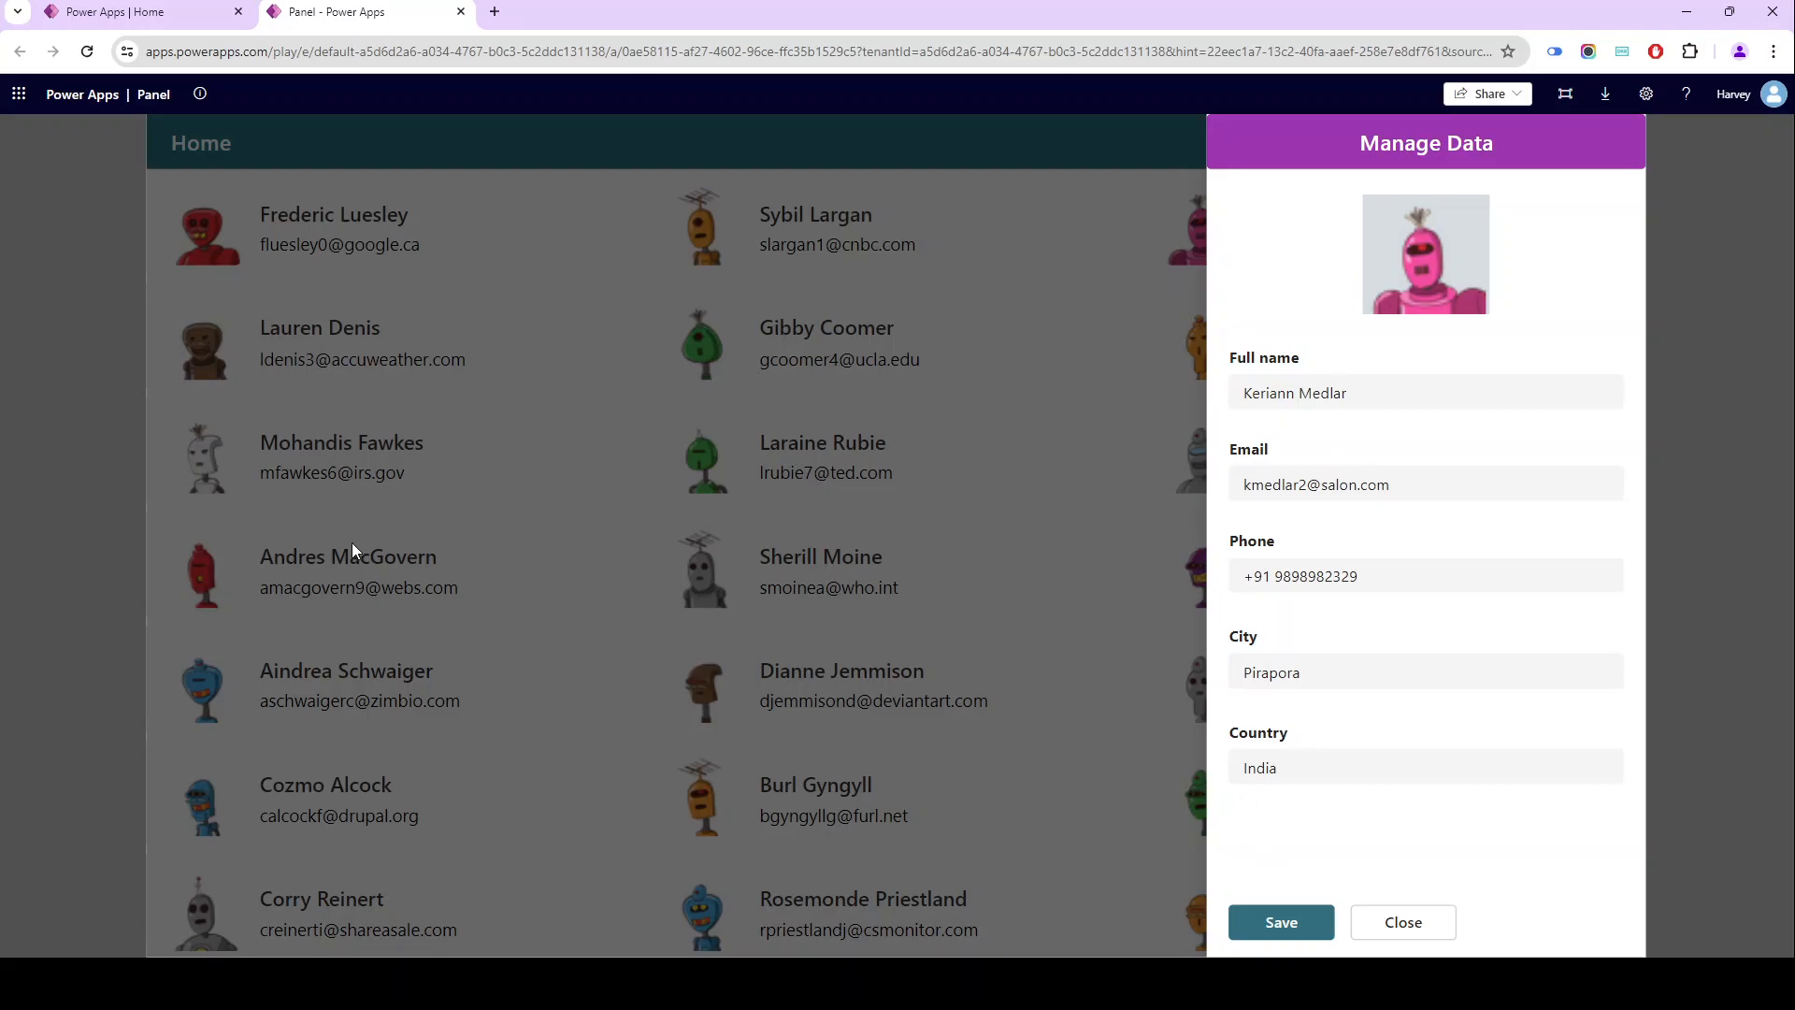
- Create a blank canvas app in Tablet format named "Left Panel Demo" and dismiss the conference notice
{"action": "left_click", "coordinate": [113, 13]}
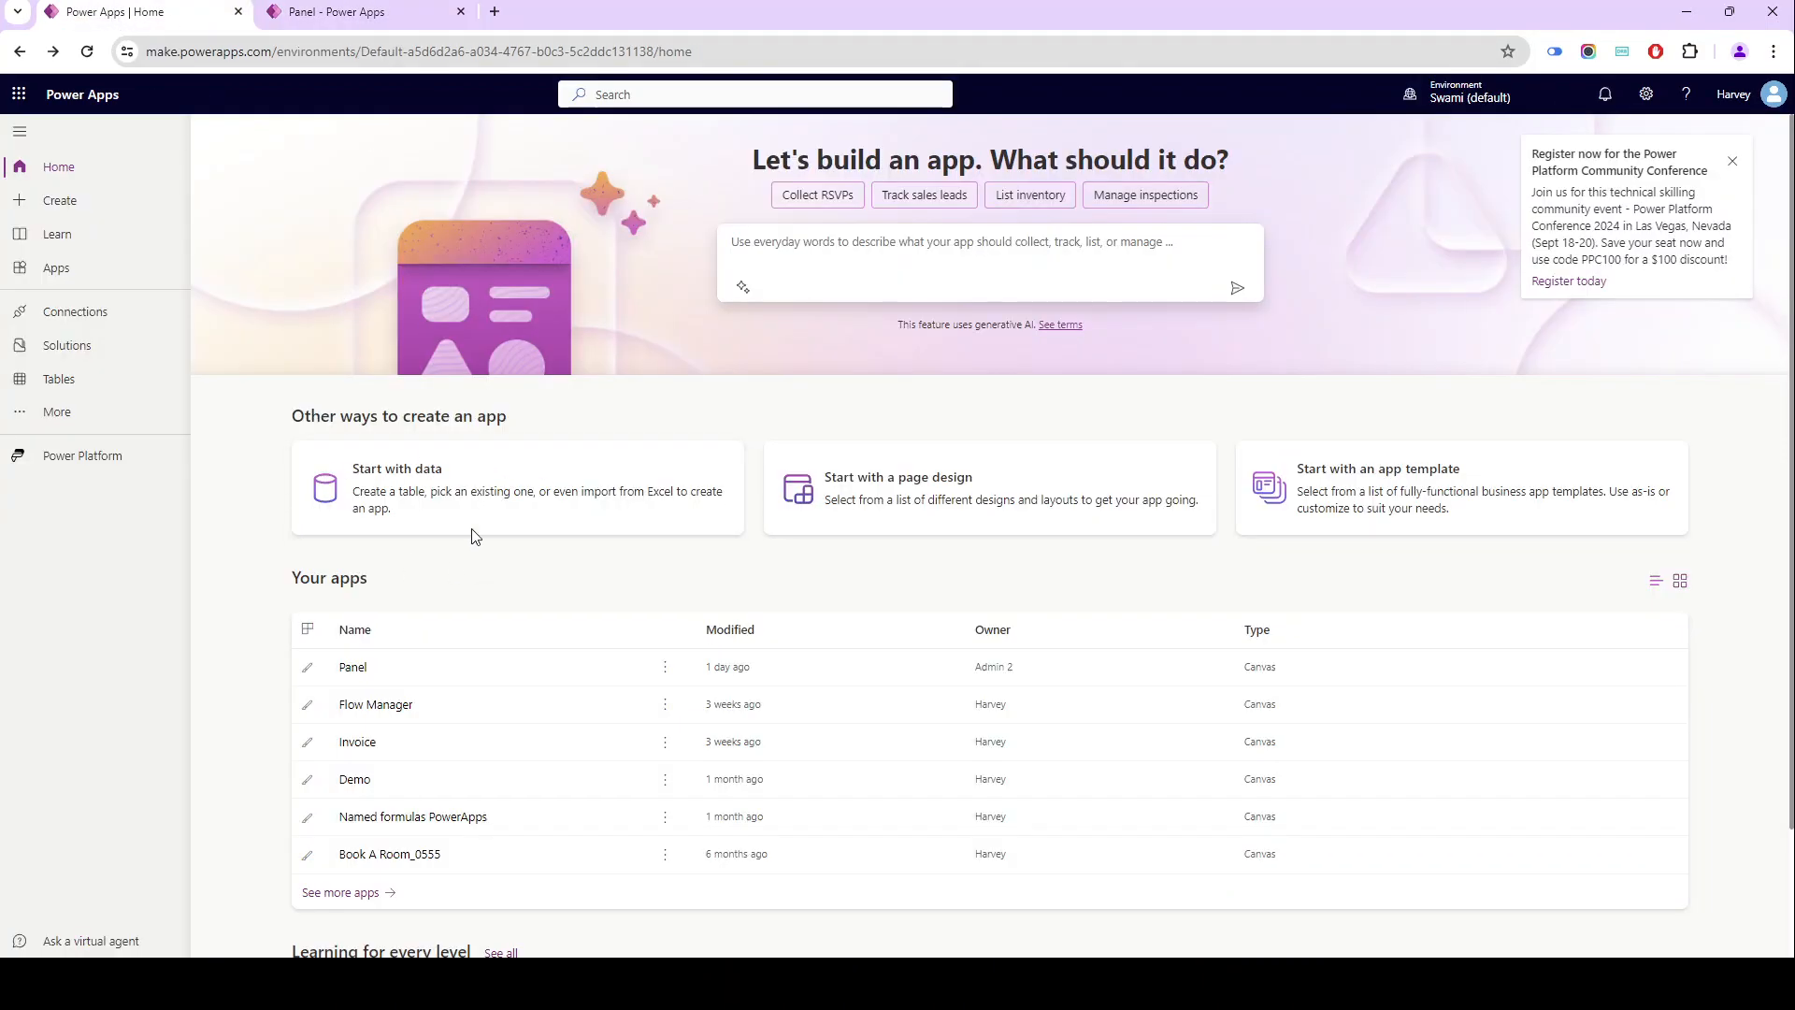
{"action": "left_click", "coordinate": [48, 203]}
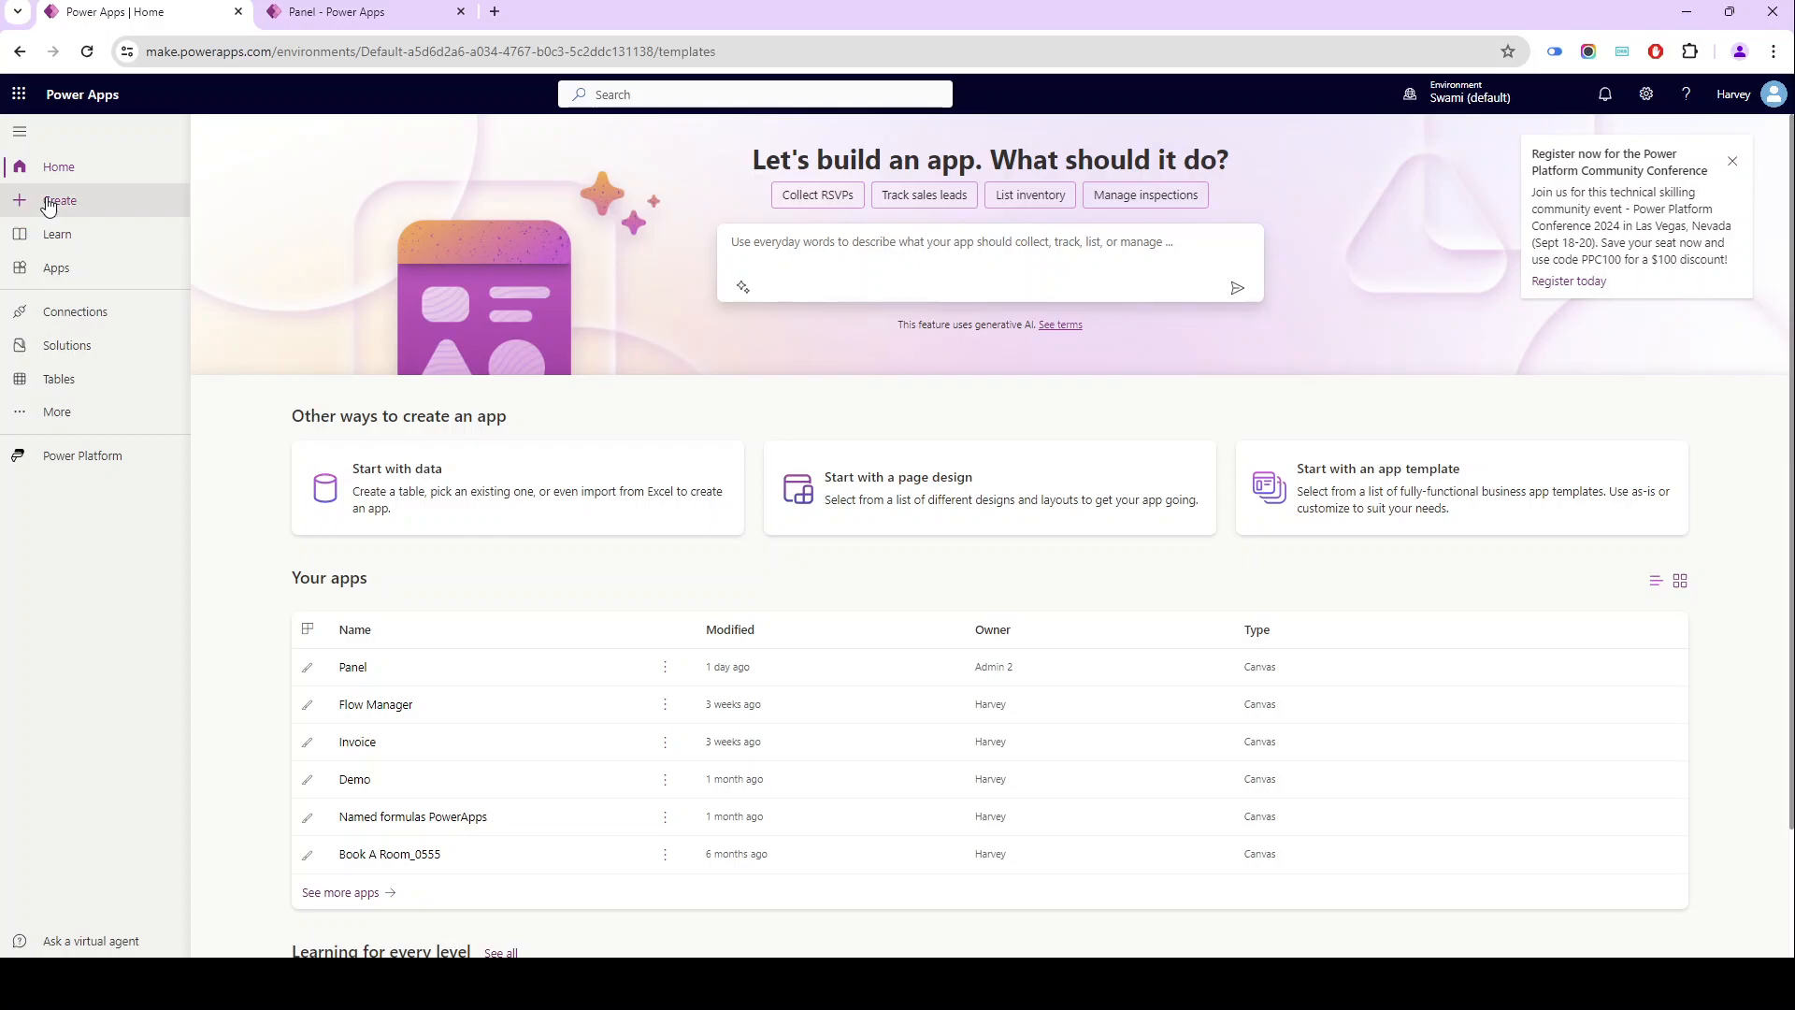
{"action": "left_click", "coordinate": [350, 338]}
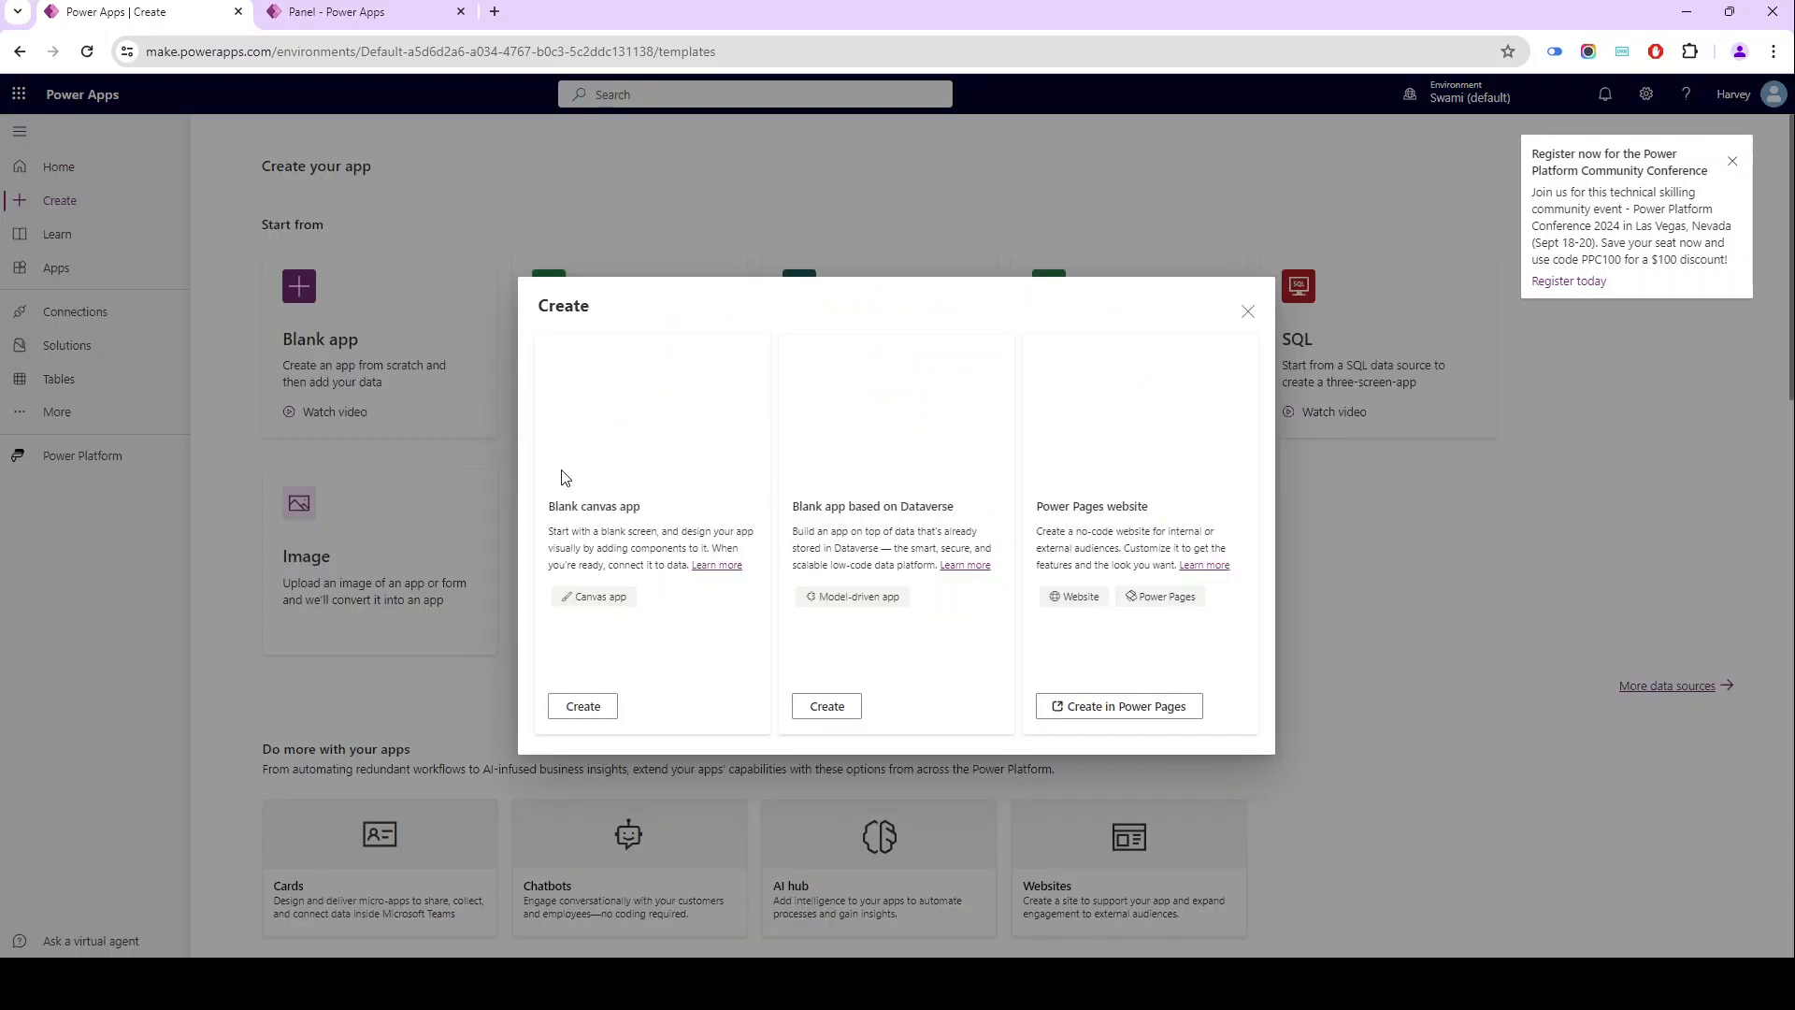
{"action": "left_click", "coordinate": [583, 707]}
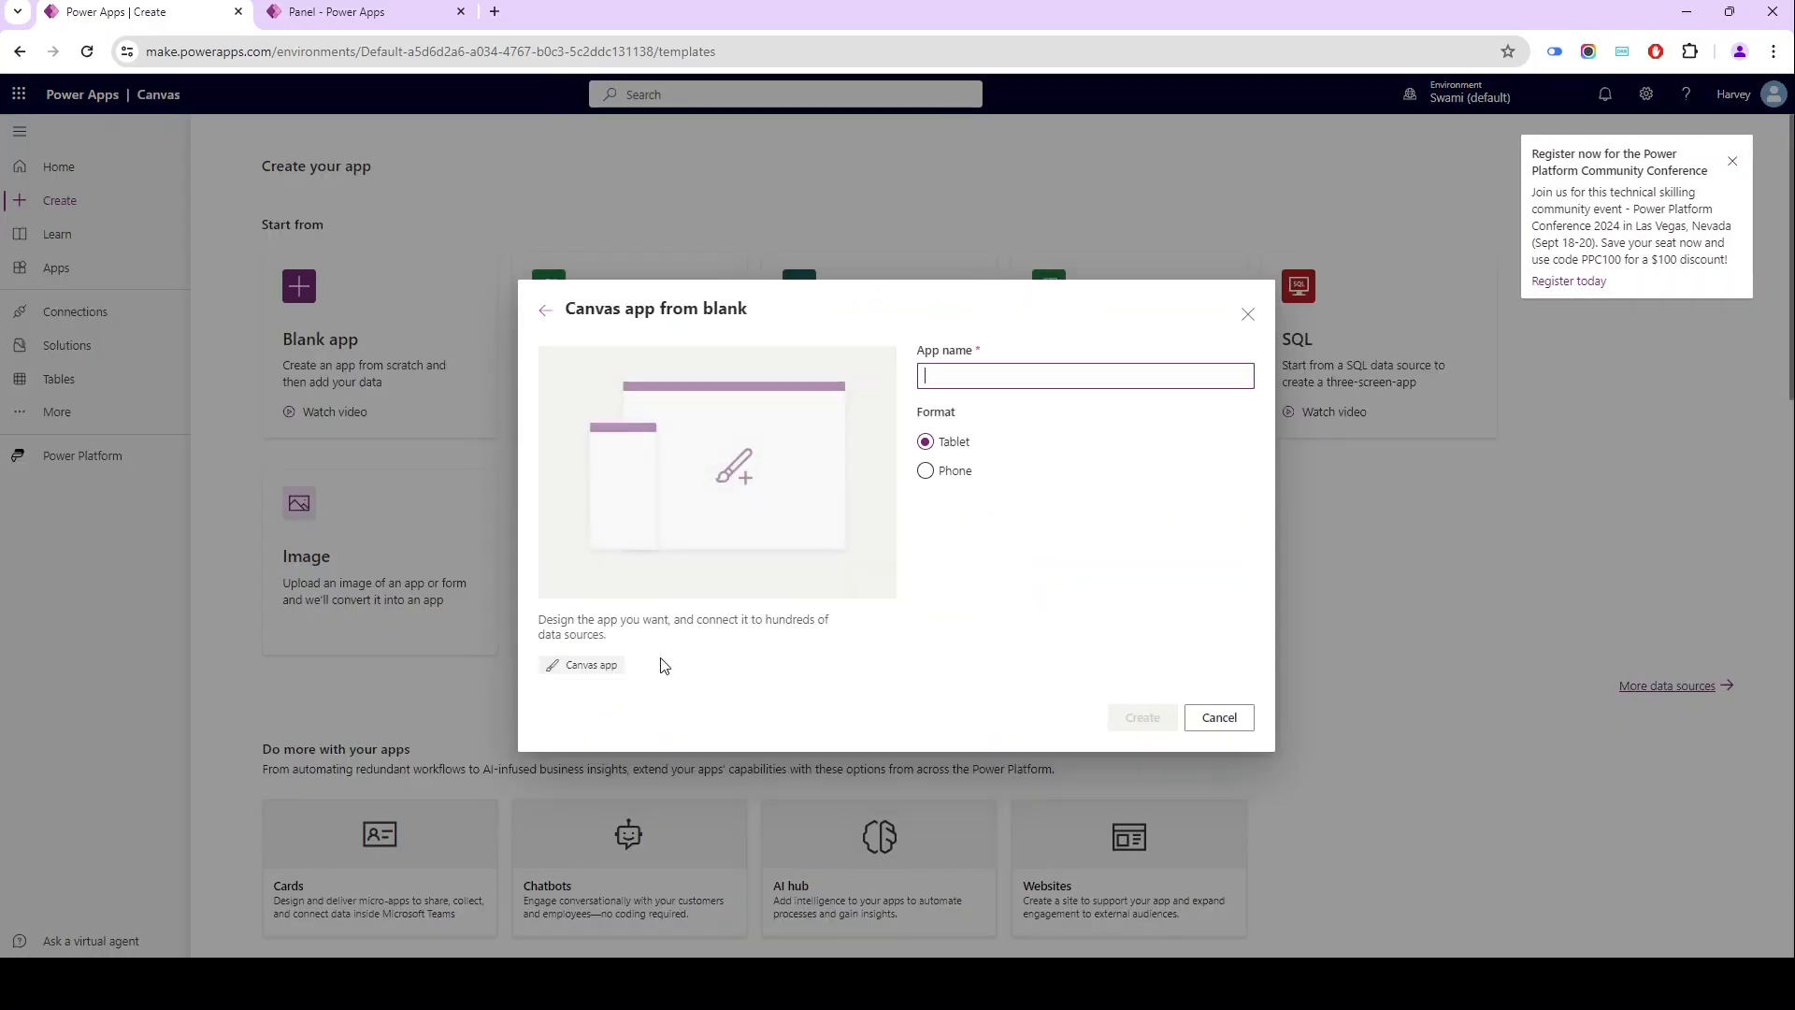
{"action": "type", "text": "L"}
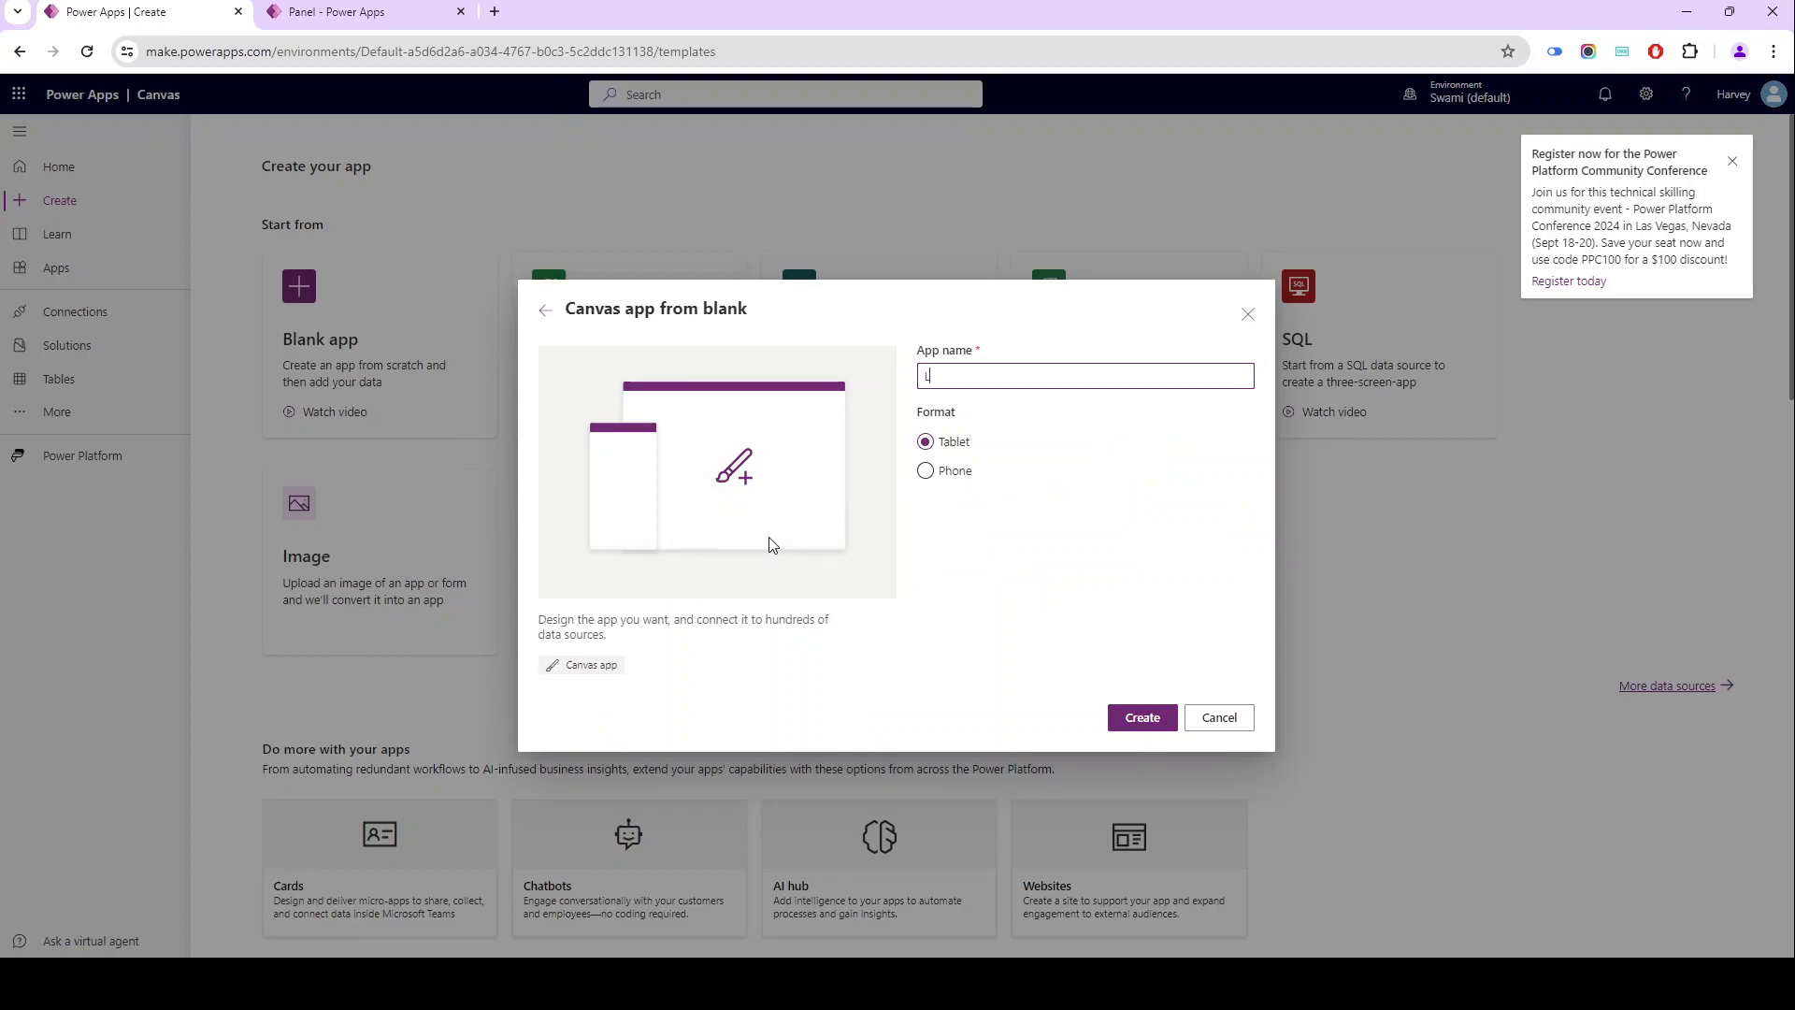
{"action": "type", "text": "eft Panel D"}
{"action": "left_click", "coordinate": [1118, 721]}
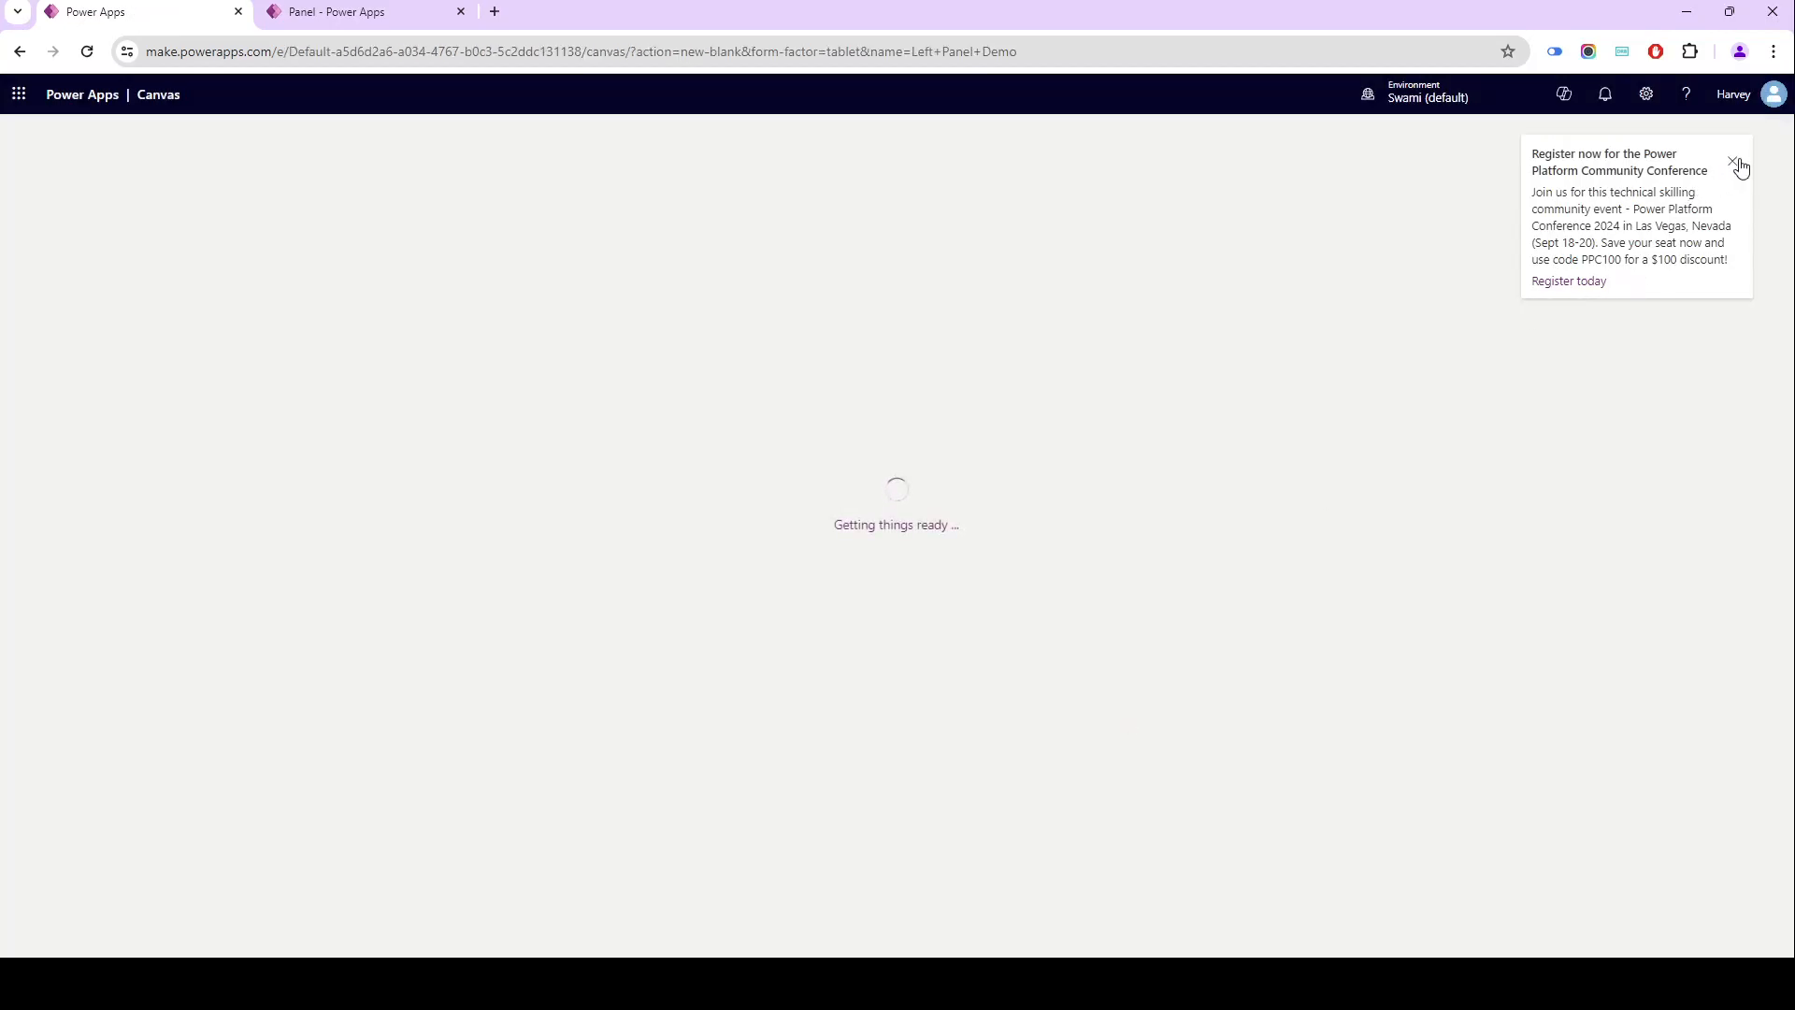
{"action": "left_click", "coordinate": [1734, 163]}
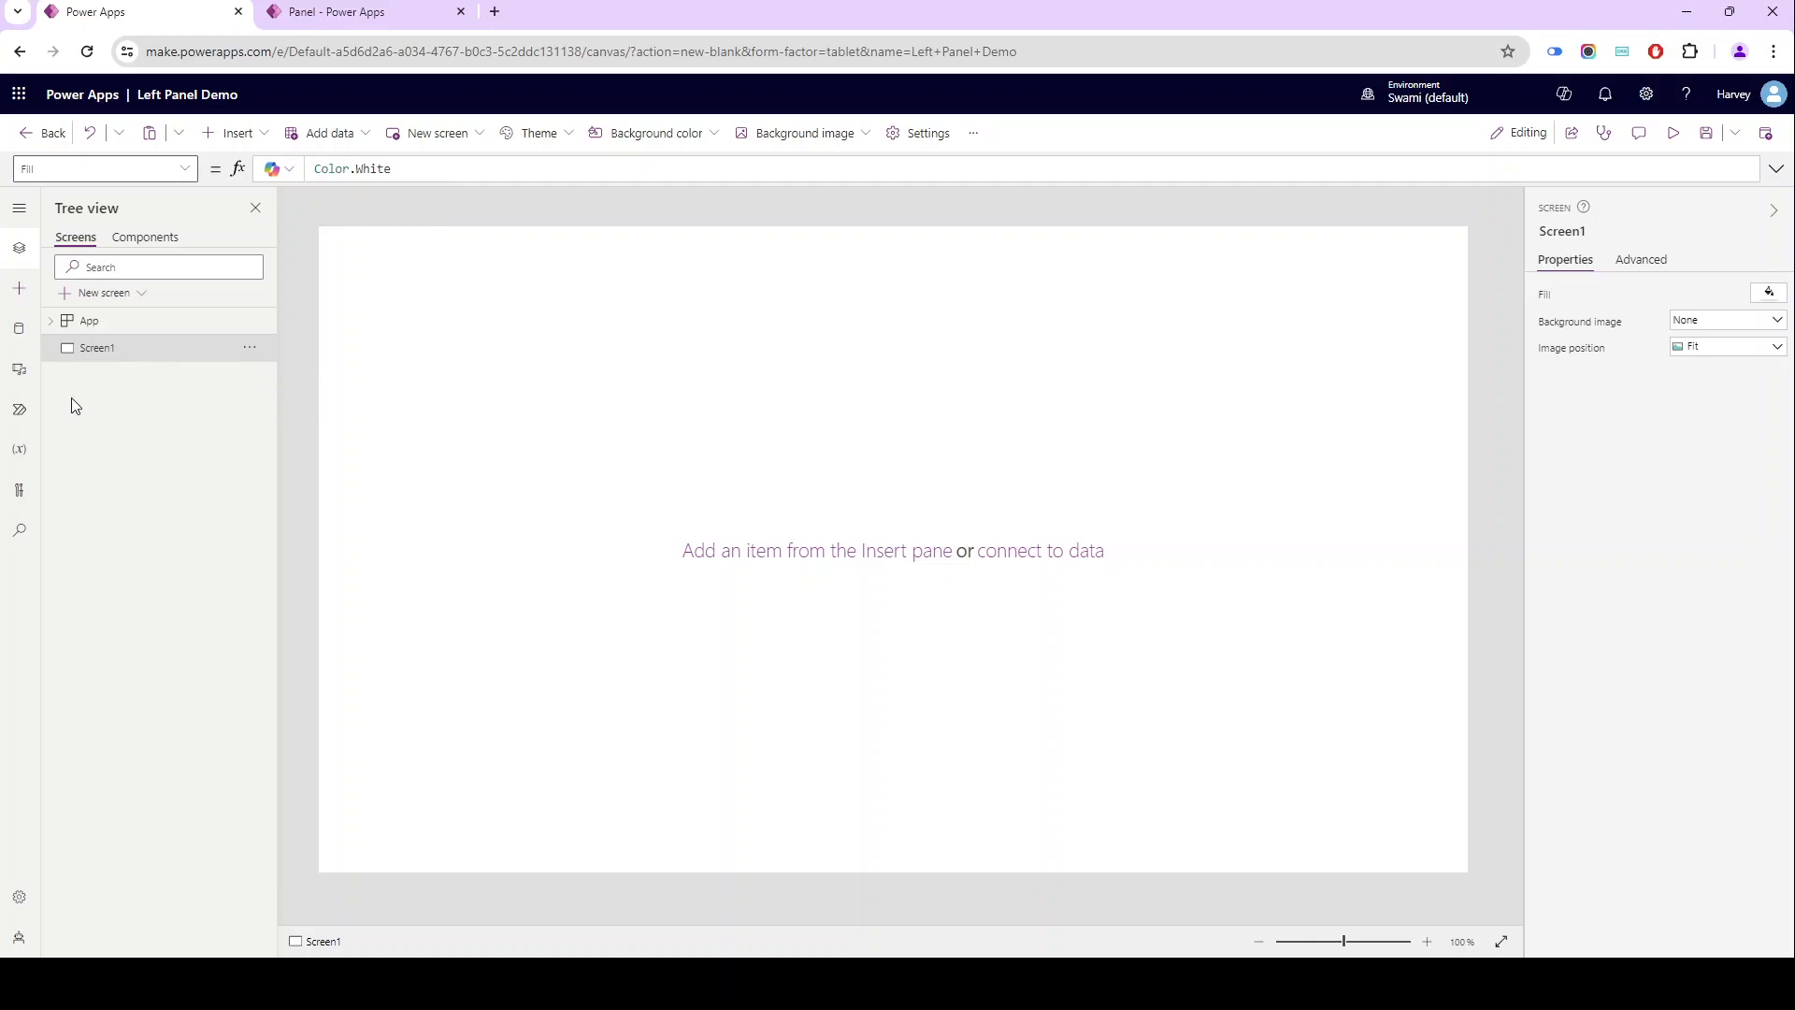
- Add a data source with Import from Excel, connecting Table2 to the app
{"action": "left_click", "coordinate": [19, 329]}
{"action": "left_click", "coordinate": [97, 268]}
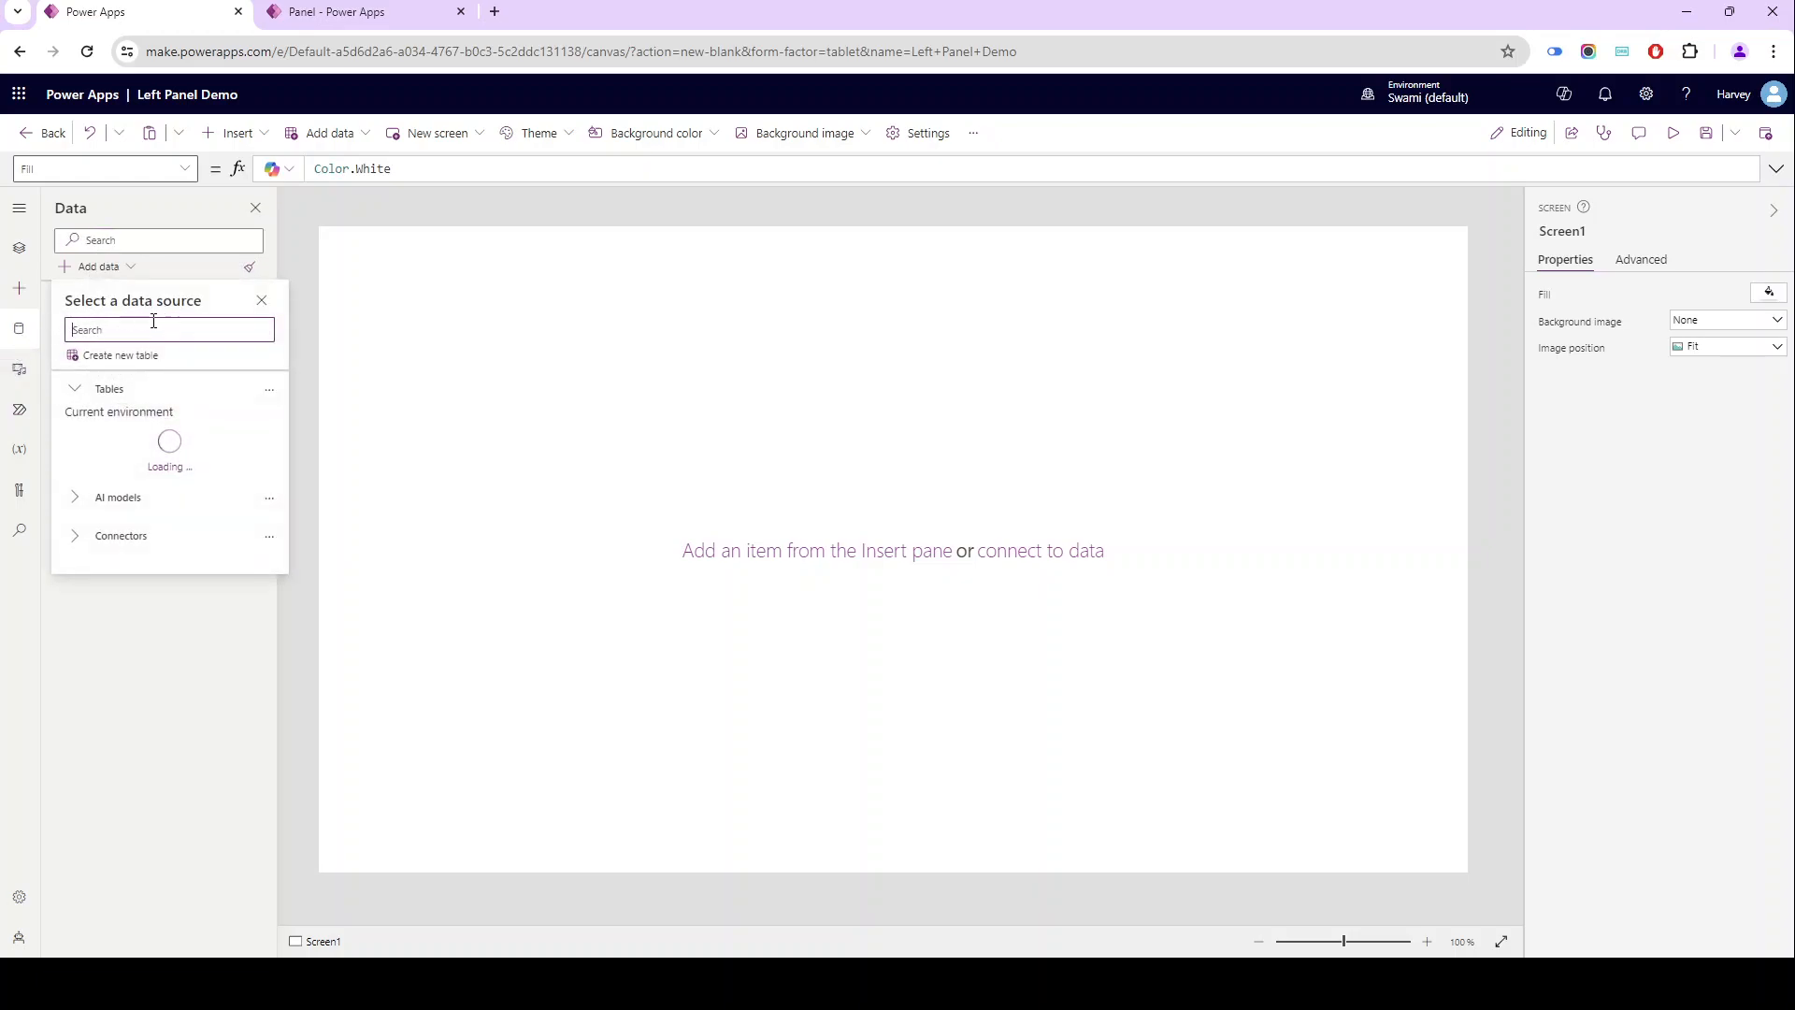
{"action": "type", "text": "impor"}
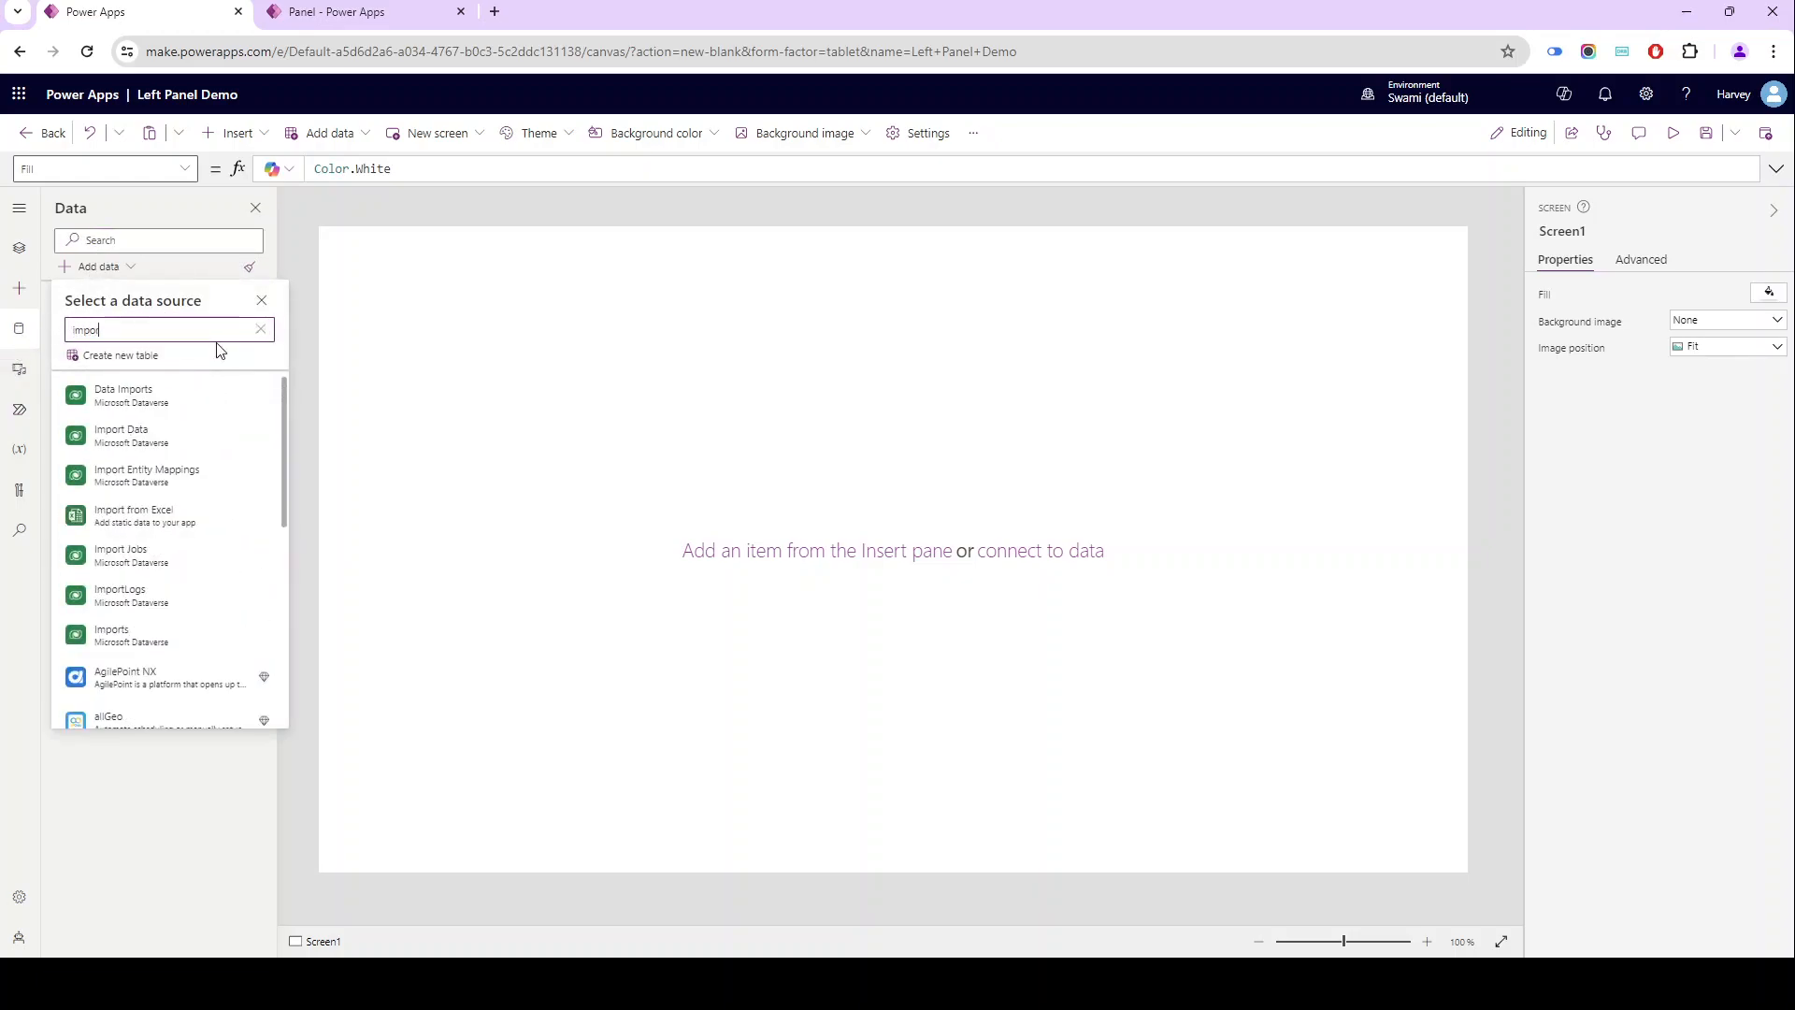
{"action": "left_click", "coordinate": [150, 517]}
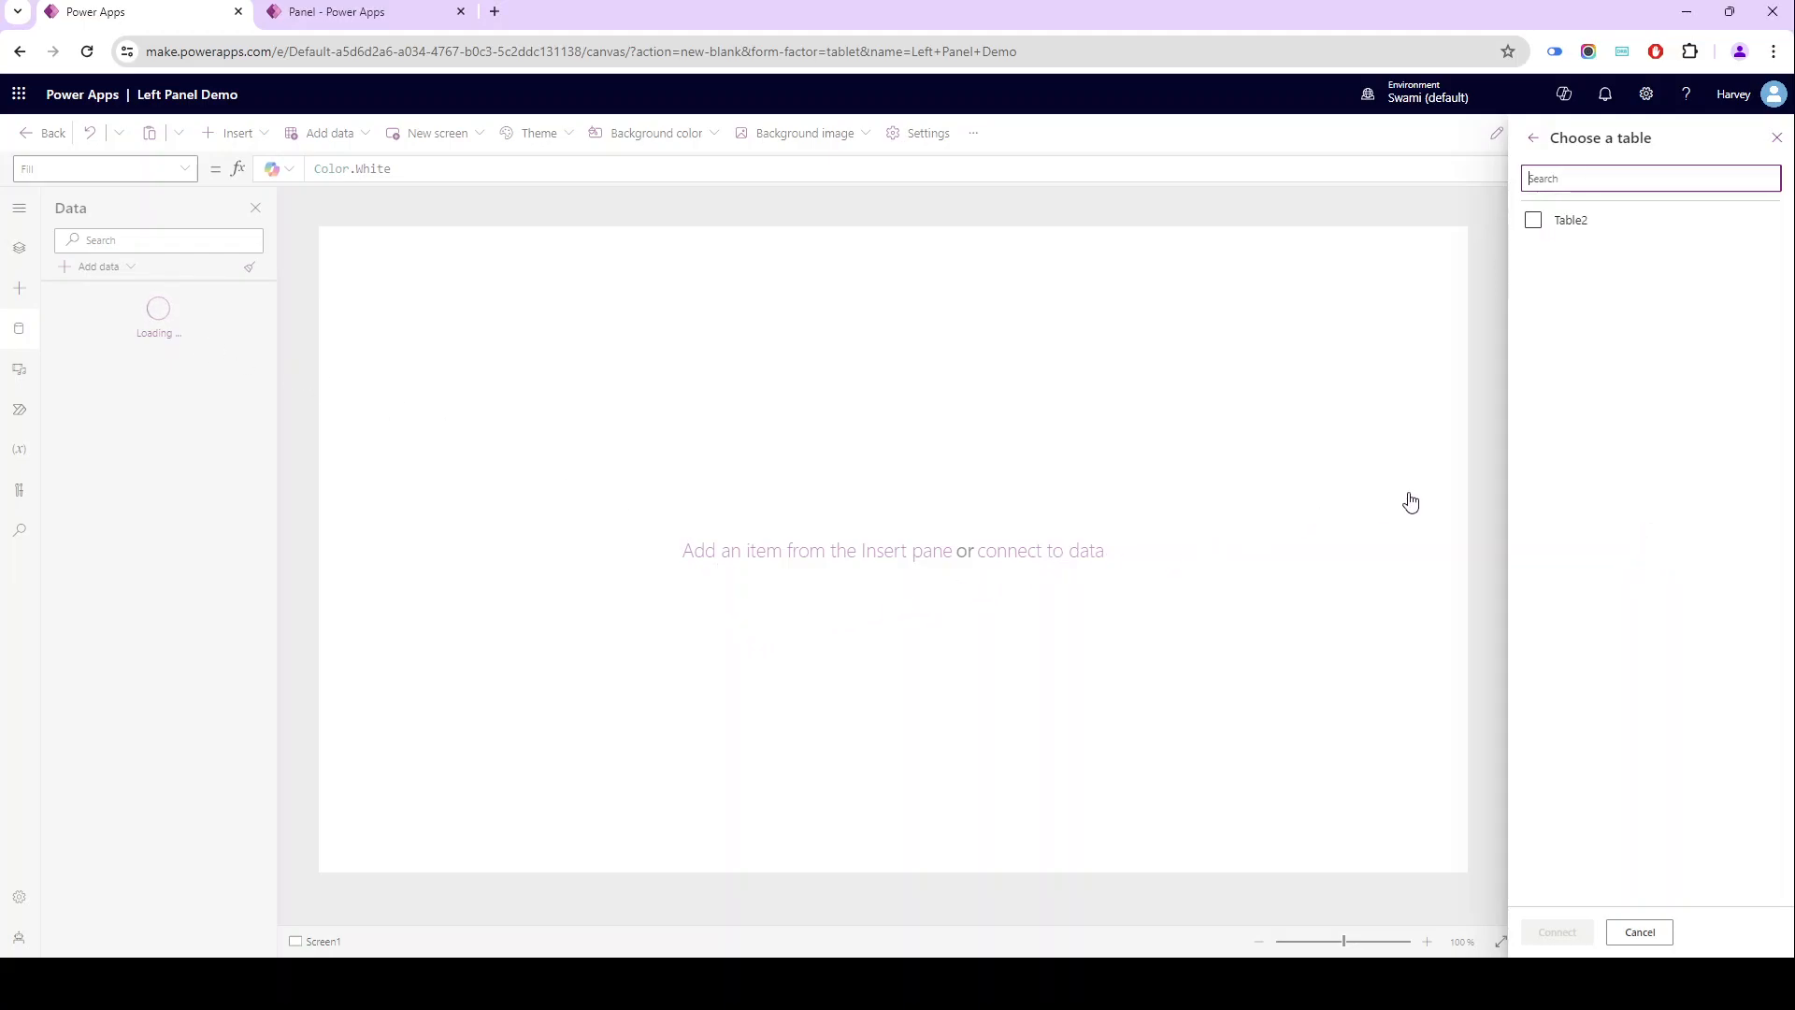
{"action": "left_click", "coordinate": [1559, 228]}
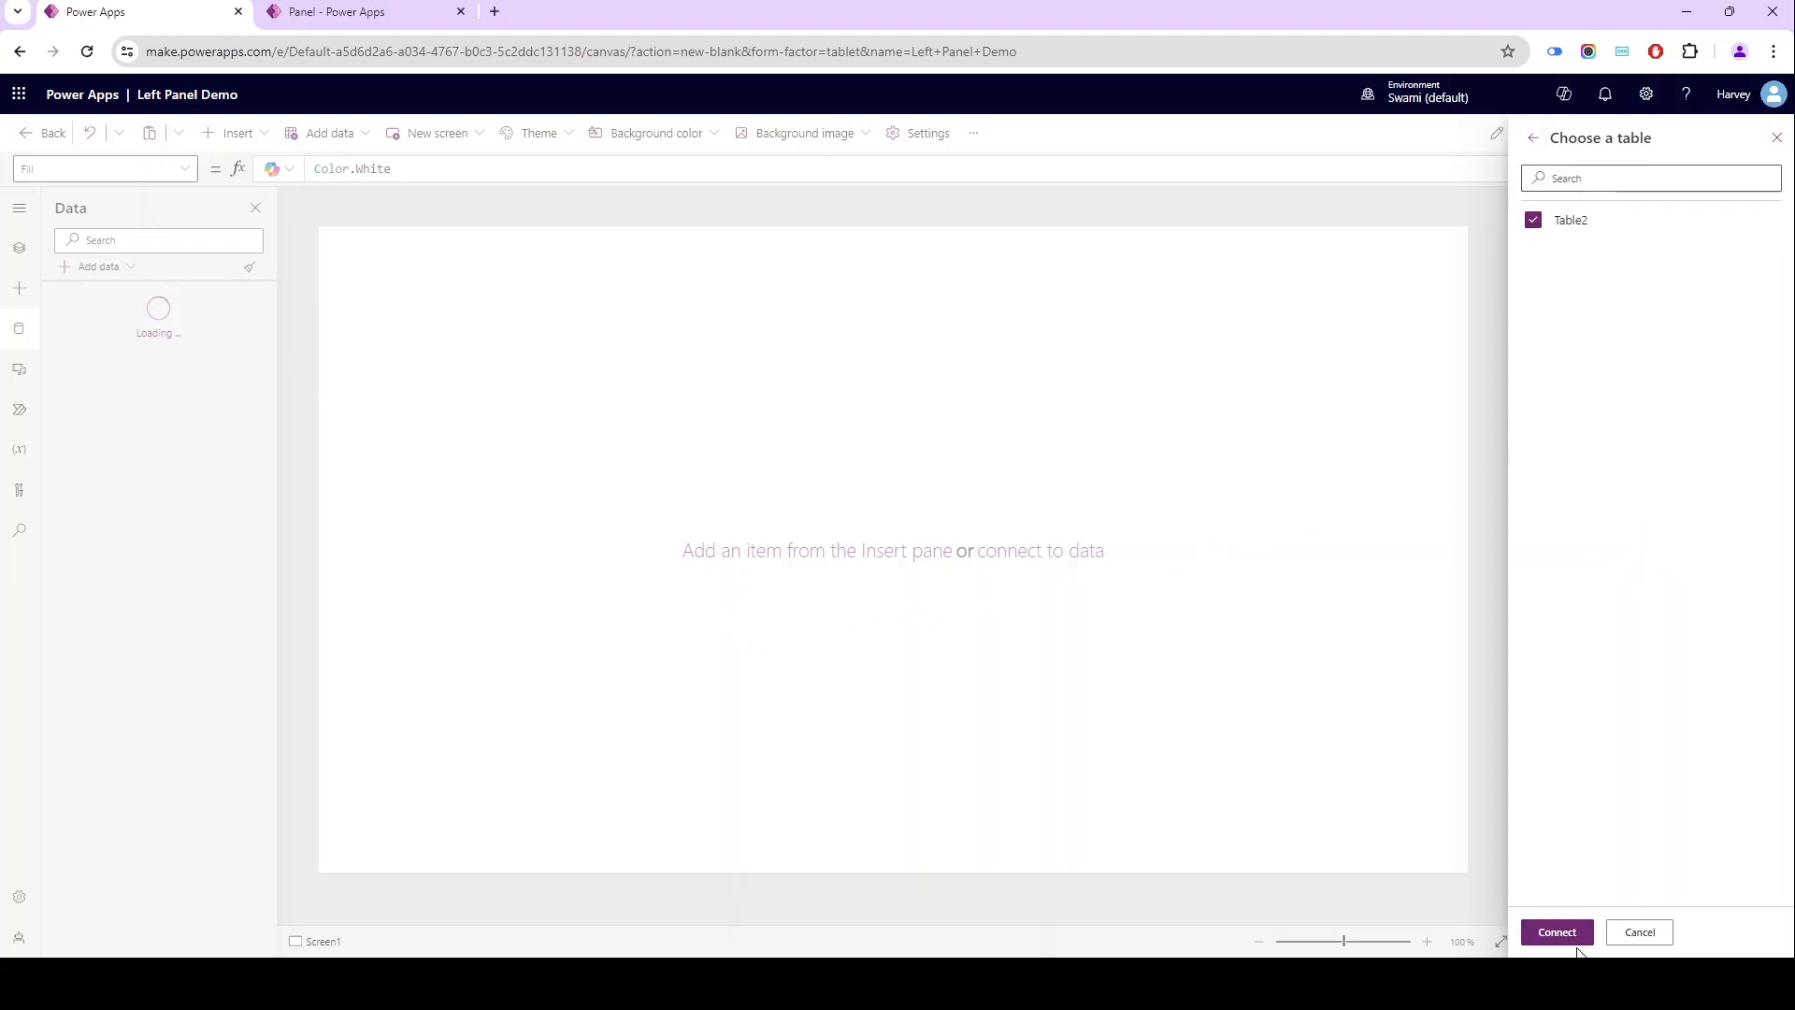
{"action": "left_click", "coordinate": [1576, 940]}
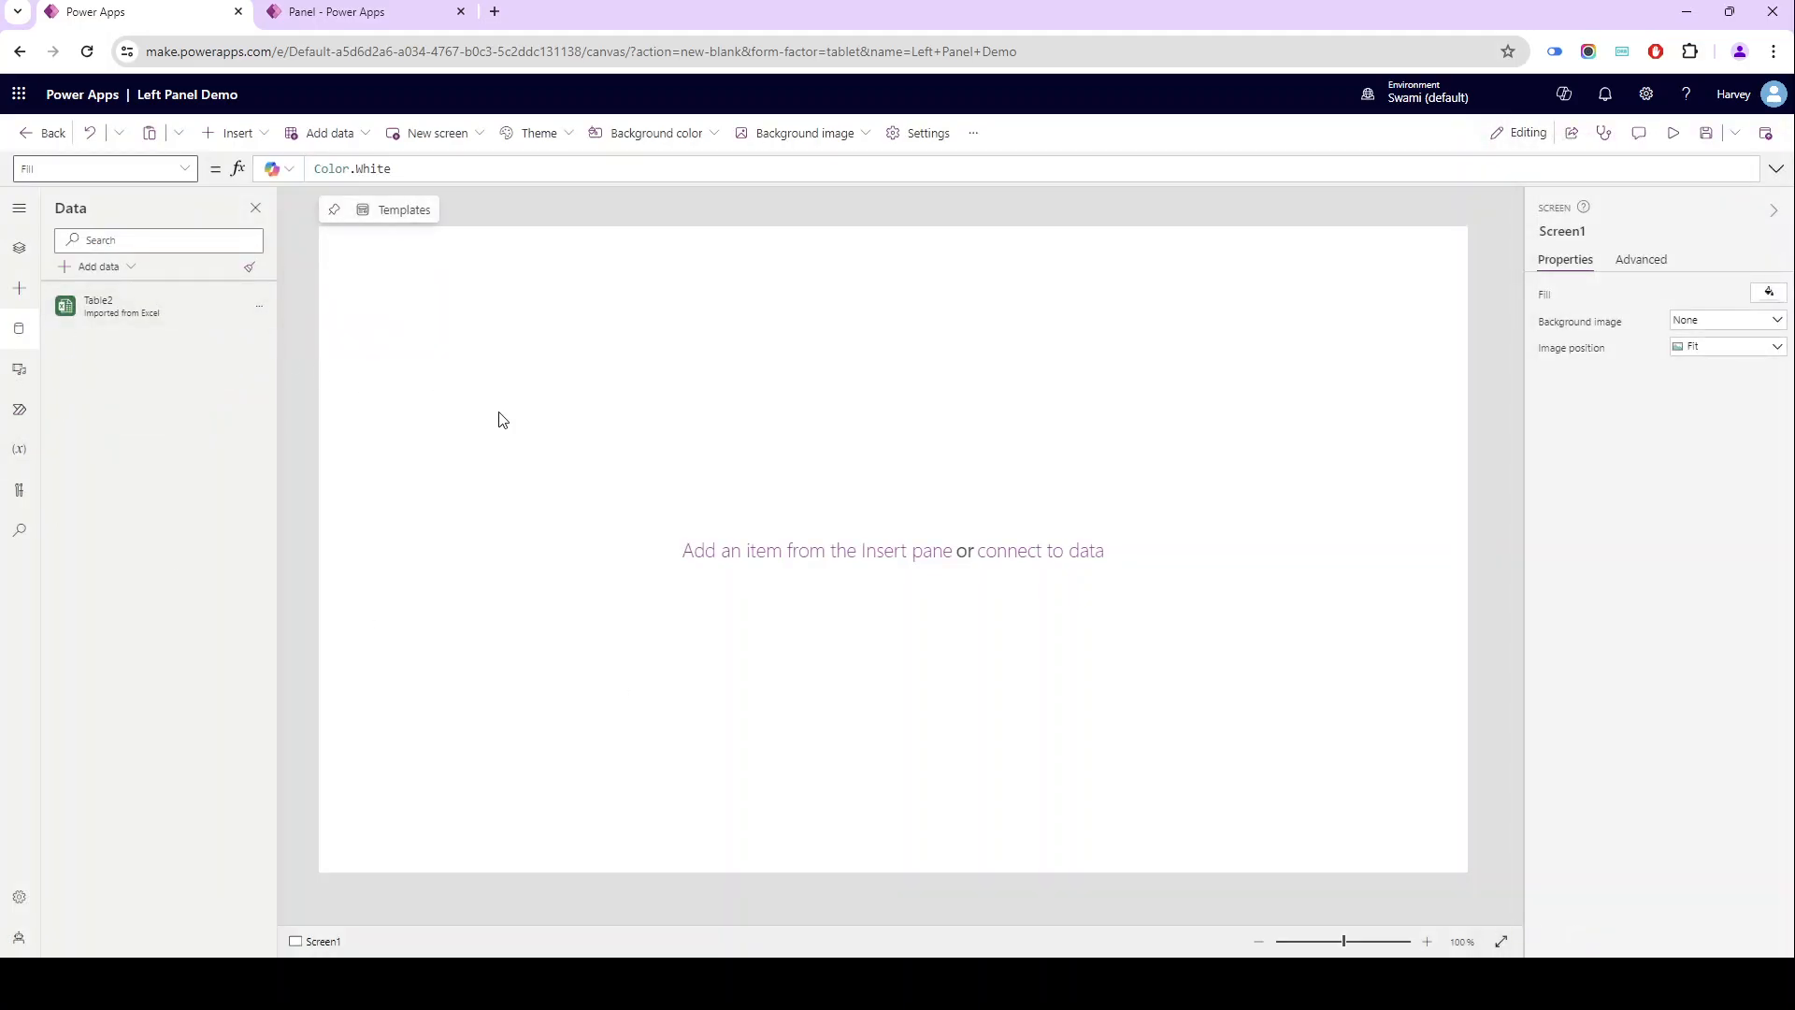
- Review the Panel sample app's home screen with its Manage Data panel closed and return to the Left Panel Demo editor
{"action": "left_click_drag", "start_coordinate": [359, 18], "coordinate": [145, 20]}
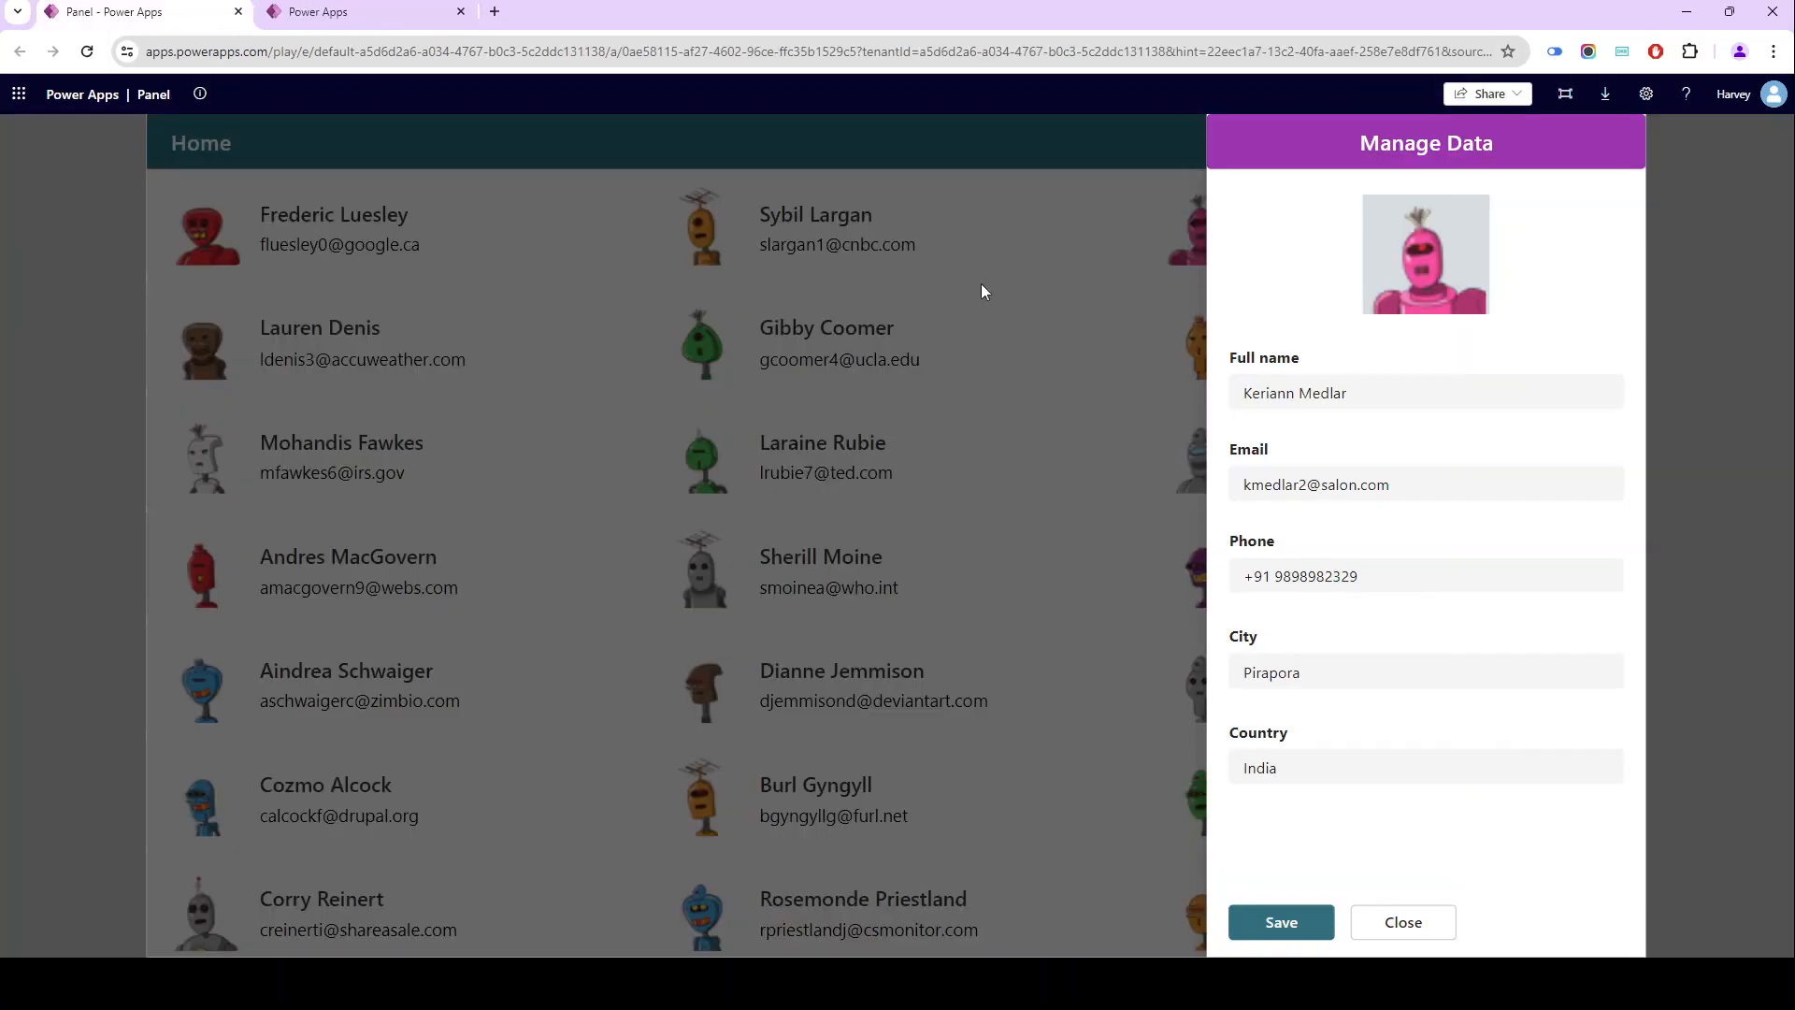
{"action": "left_click", "coordinate": [1405, 921]}
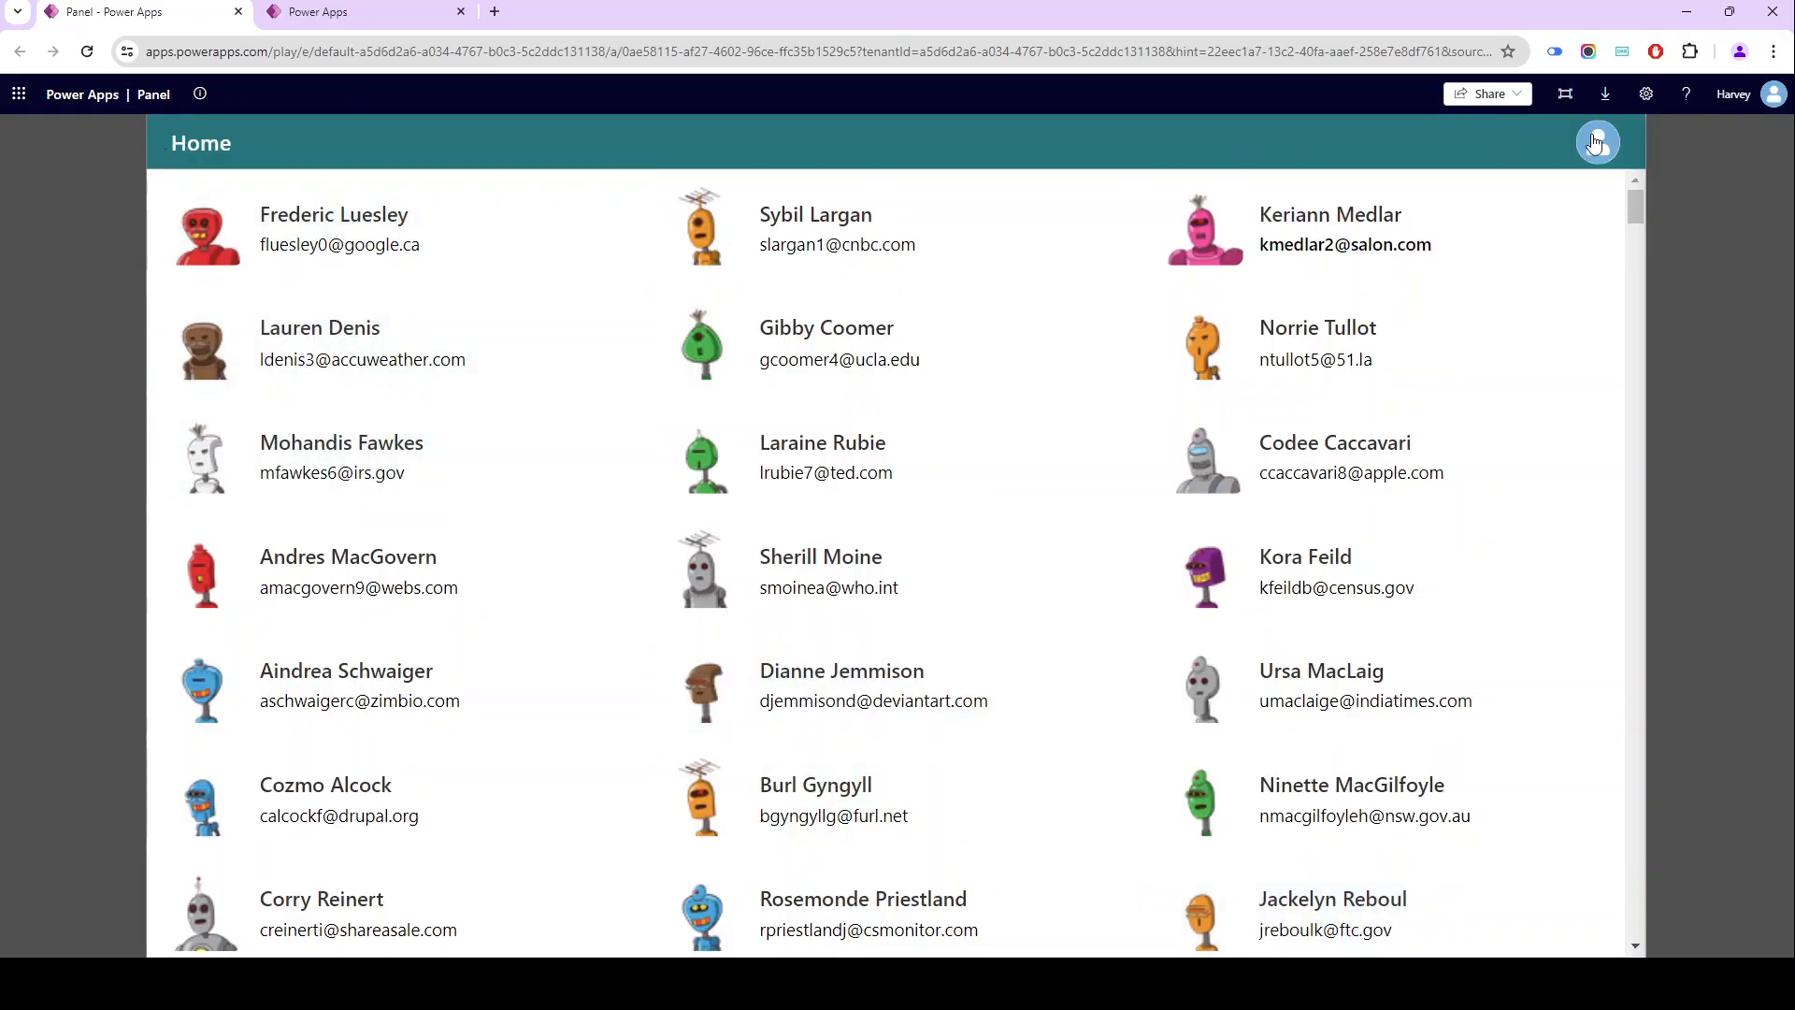
{"action": "left_click", "coordinate": [323, 23]}
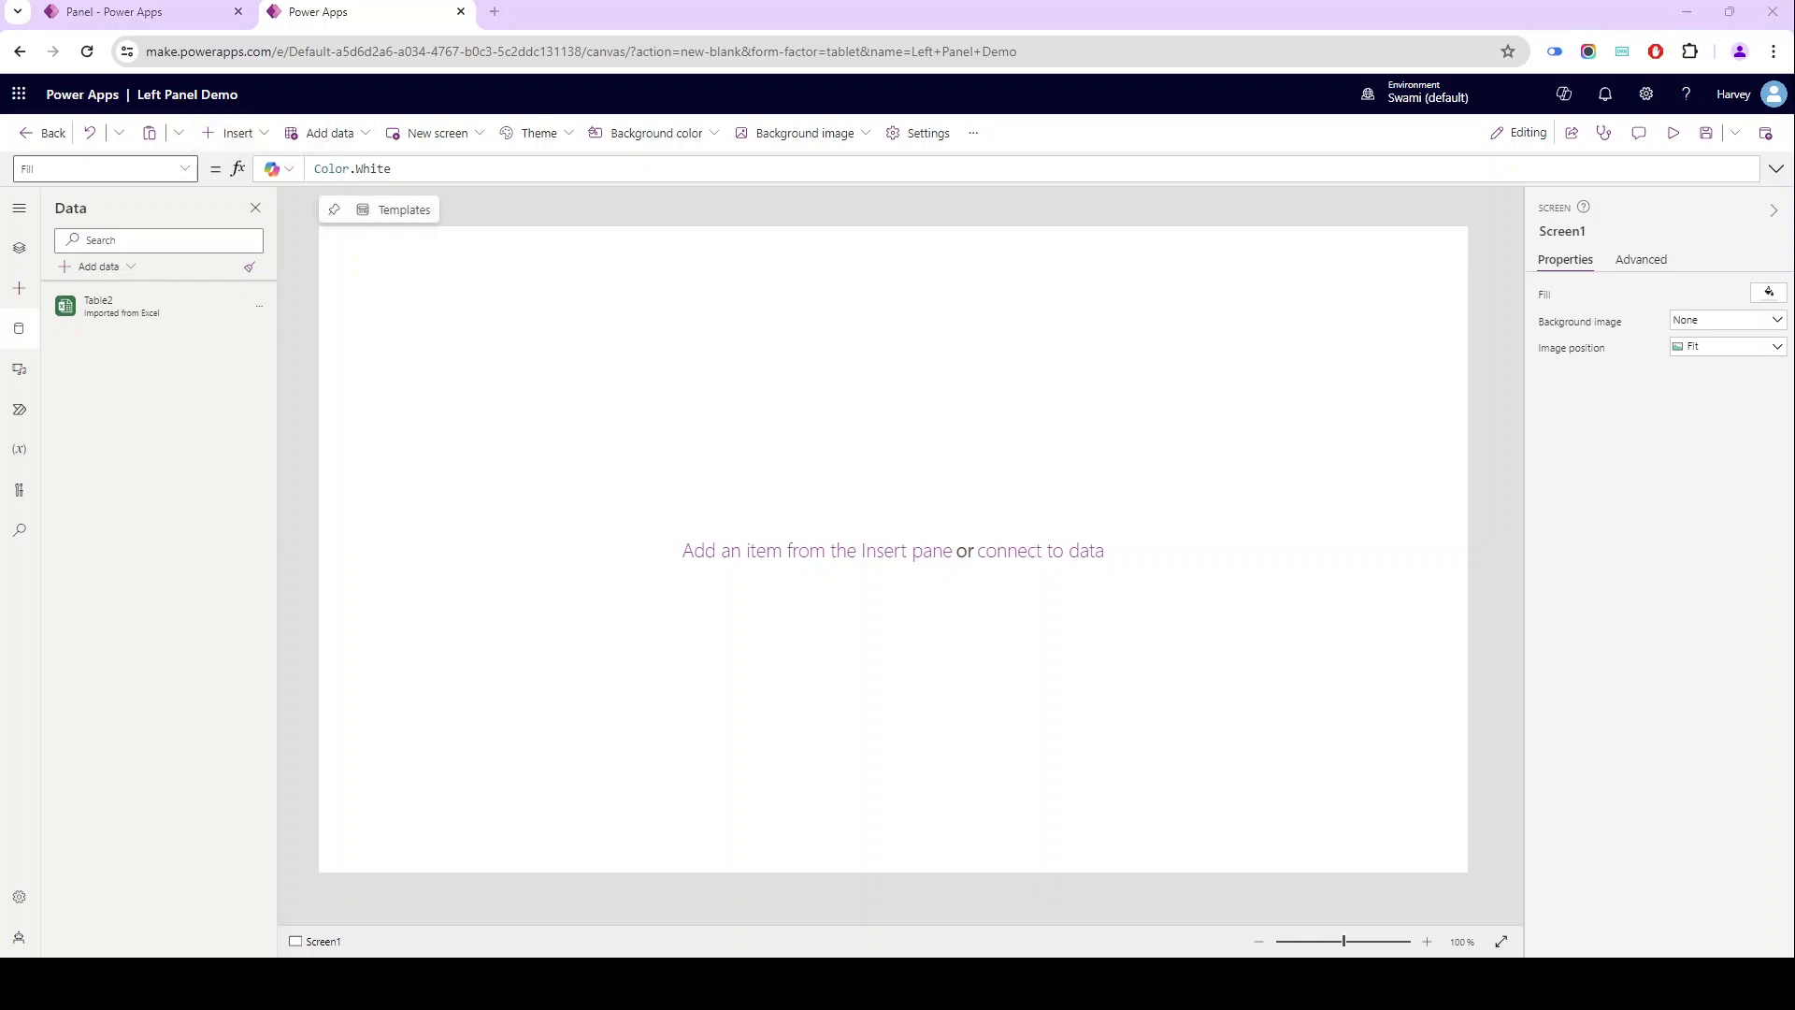
- Turn on Modern controls and themes in the app's general settings
{"action": "left_click", "coordinate": [234, 141]}
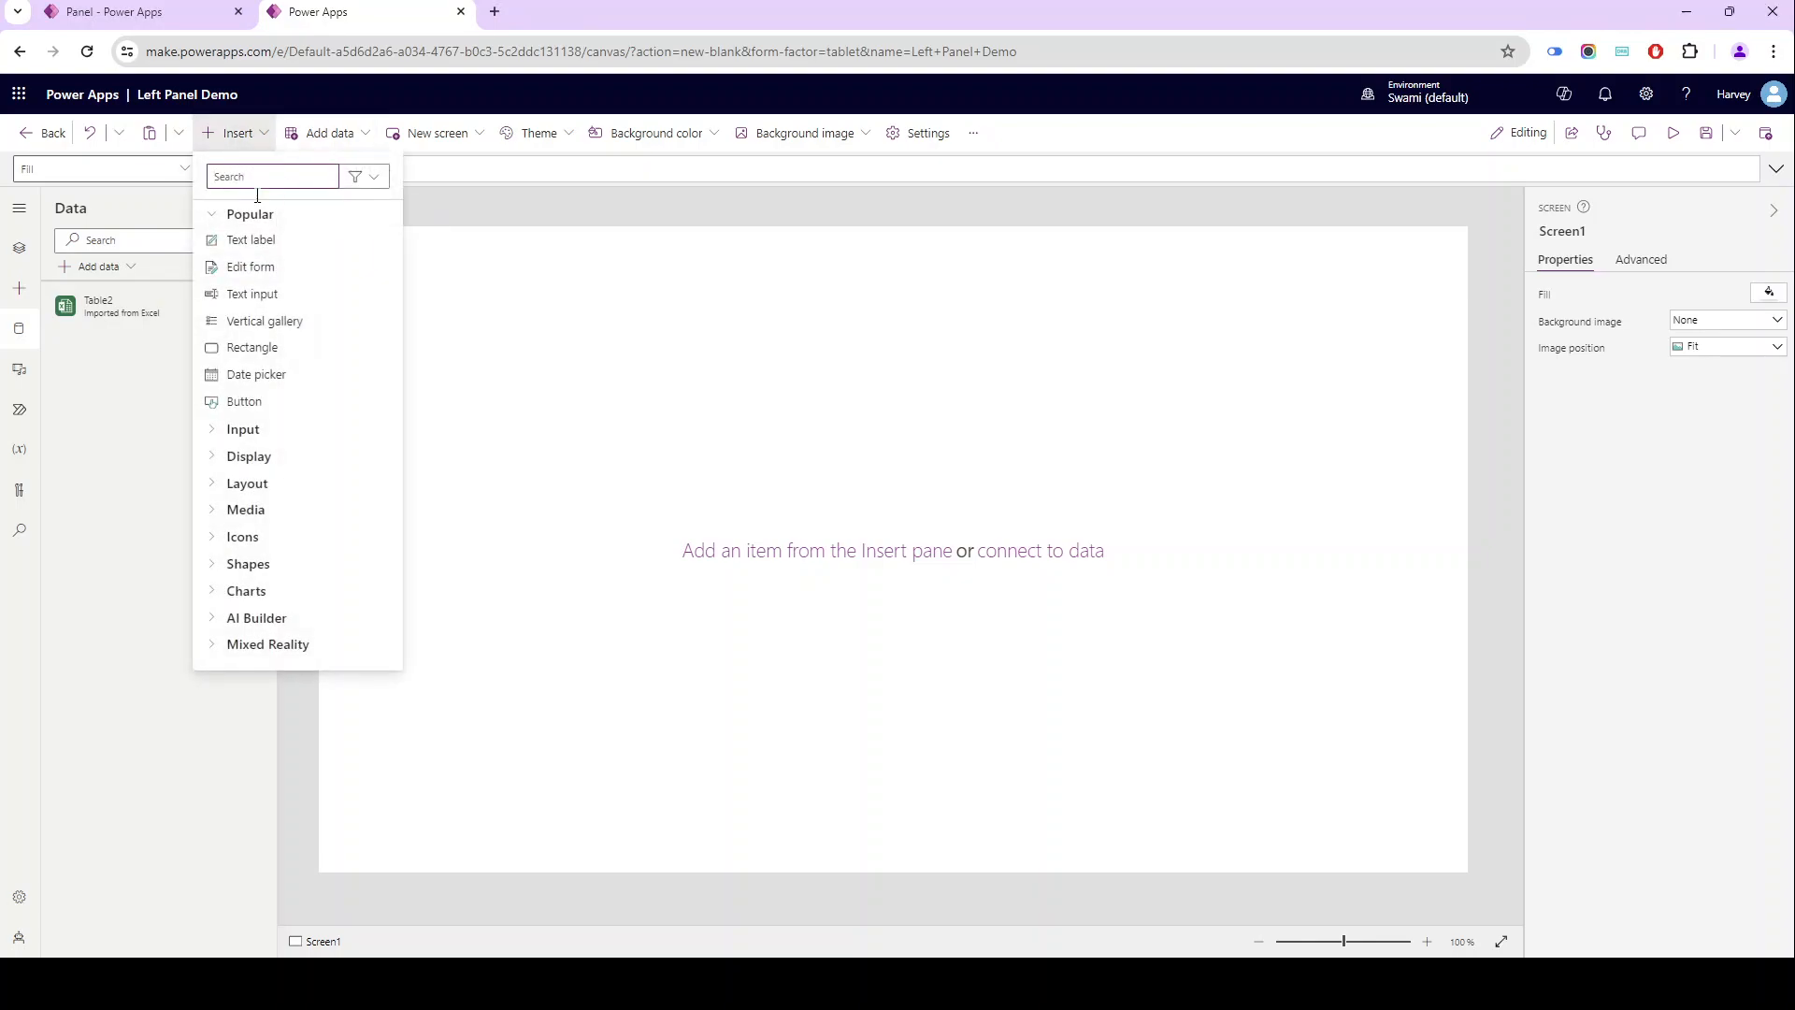
{"action": "left_click", "coordinate": [905, 141]}
{"action": "scroll", "coordinate": [842, 605], "scroll_direction": "down", "scroll_amount": 7}
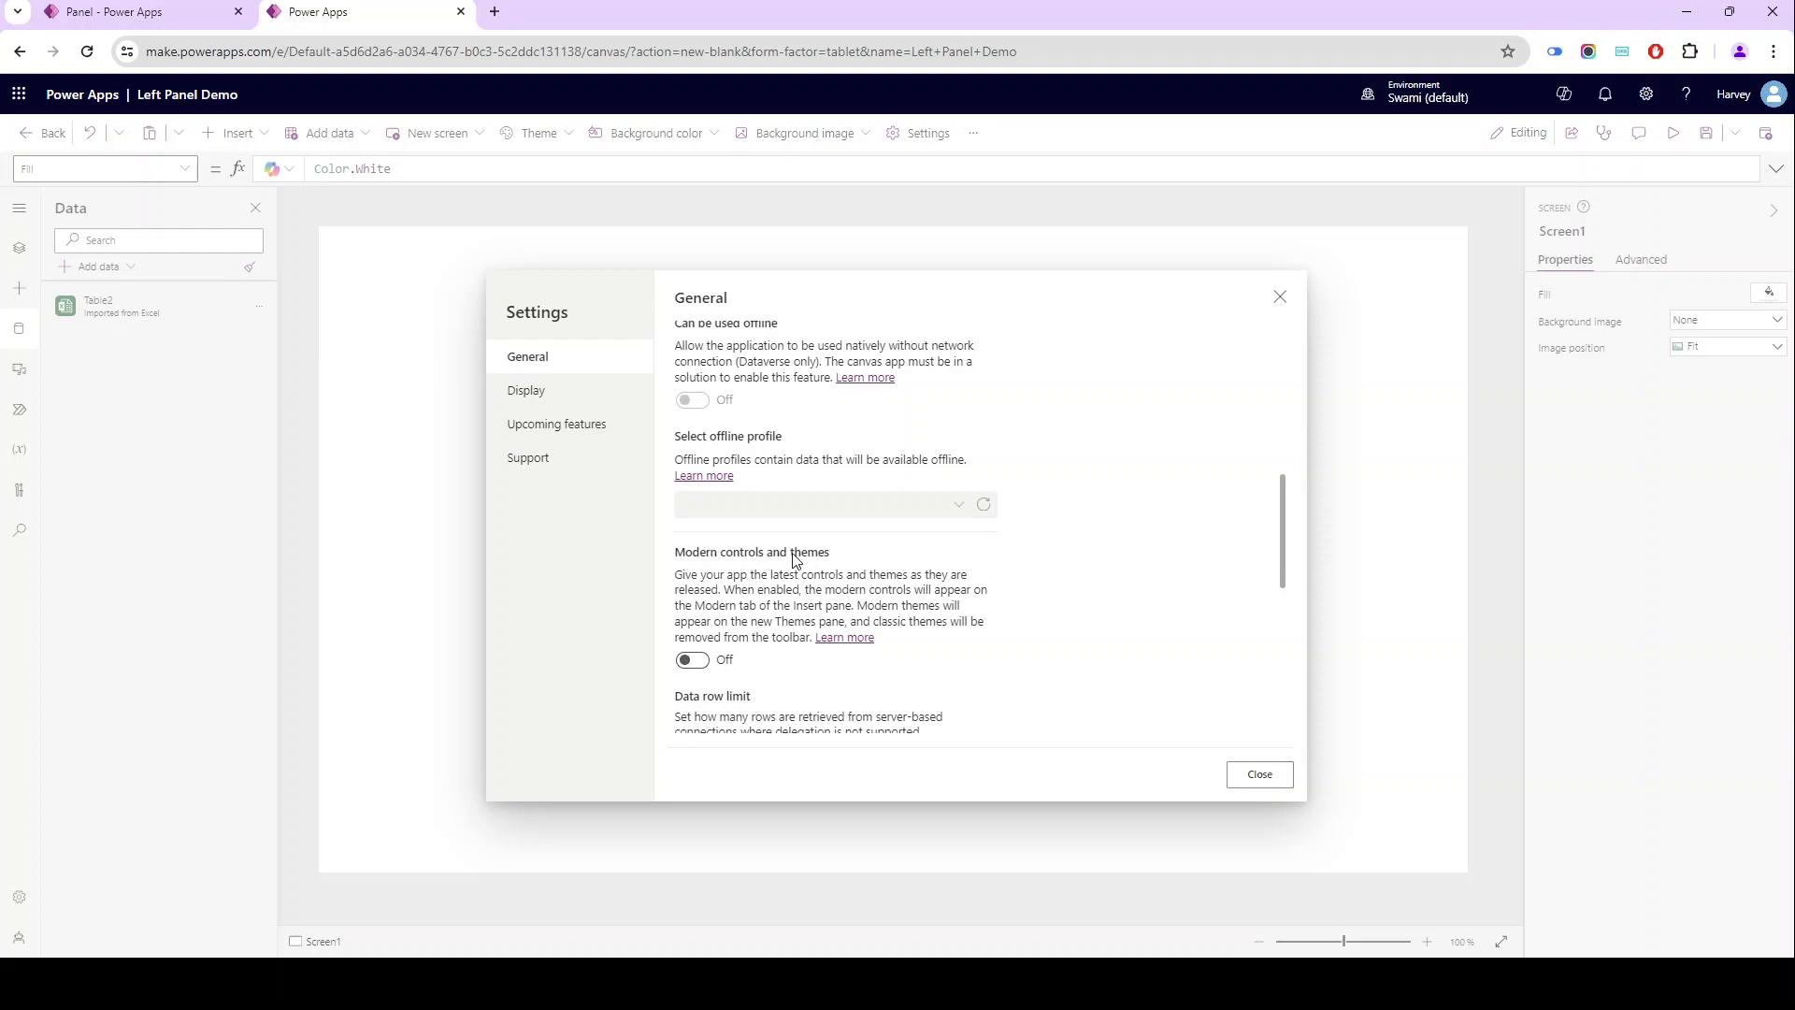
{"action": "left_click", "coordinate": [697, 661]}
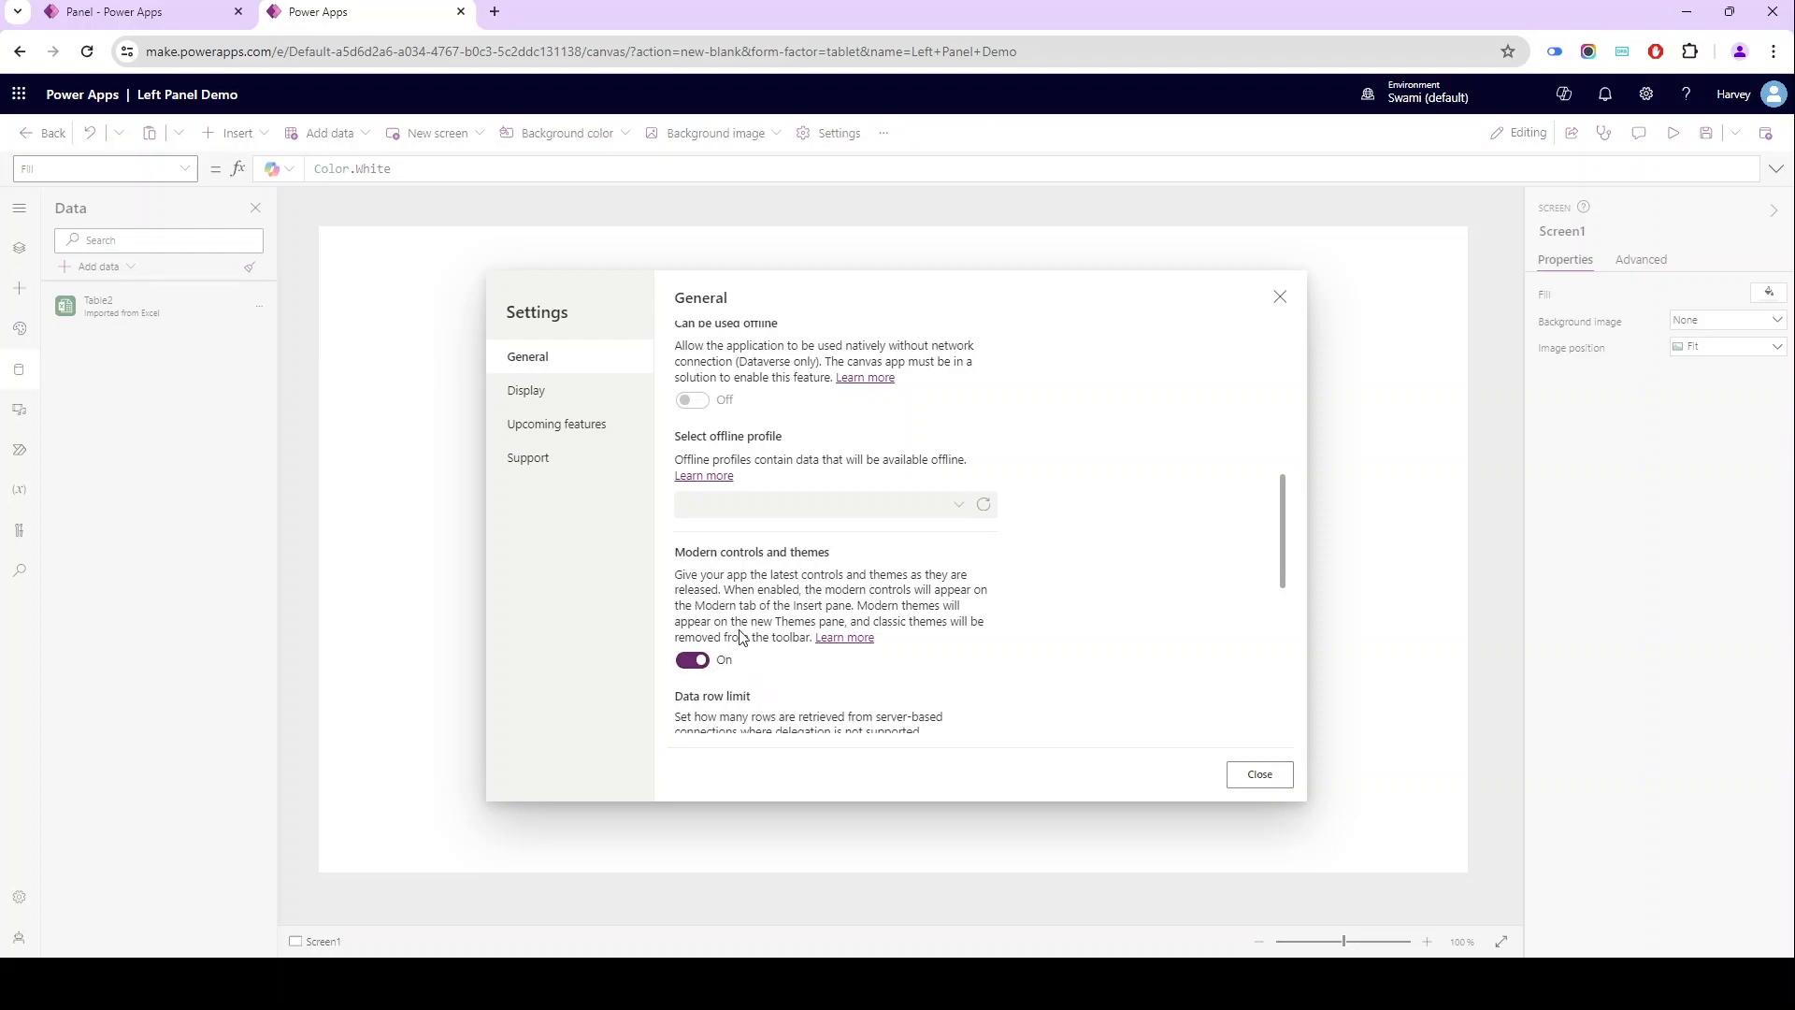
{"action": "left_click", "coordinate": [1239, 782]}
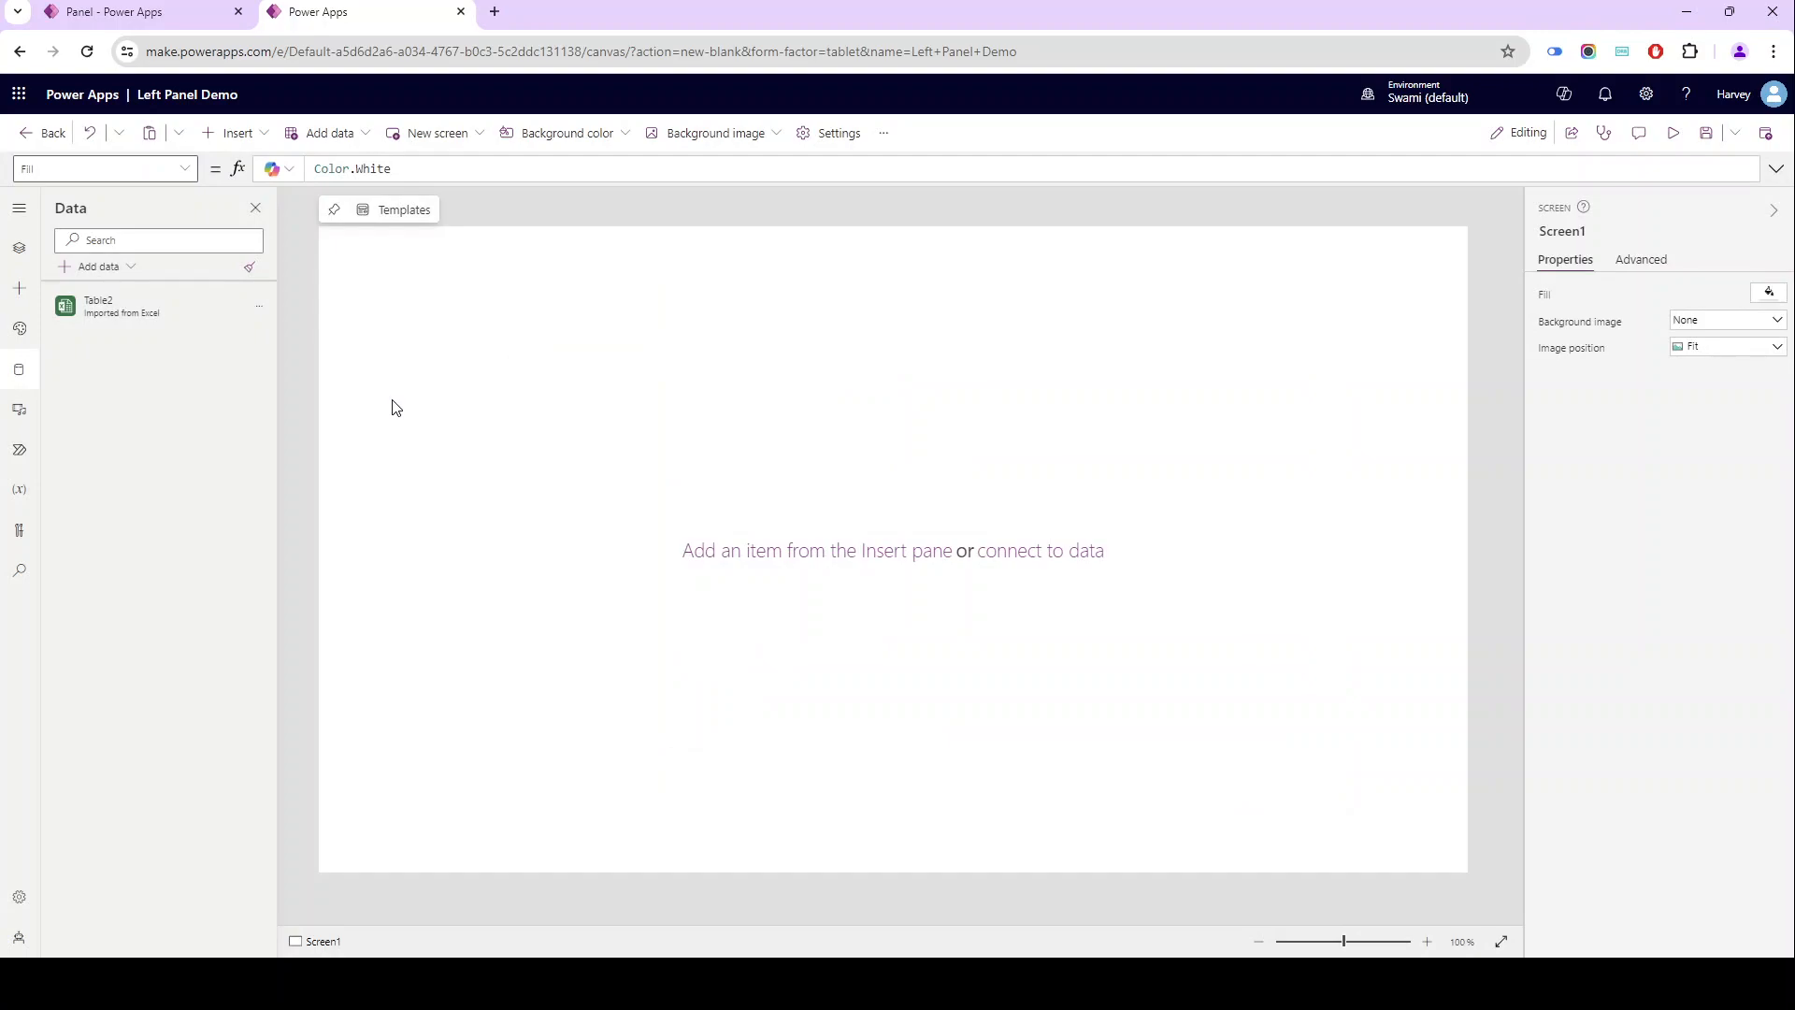
- Insert a Header control on Screen1
{"action": "left_click", "coordinate": [233, 147]}
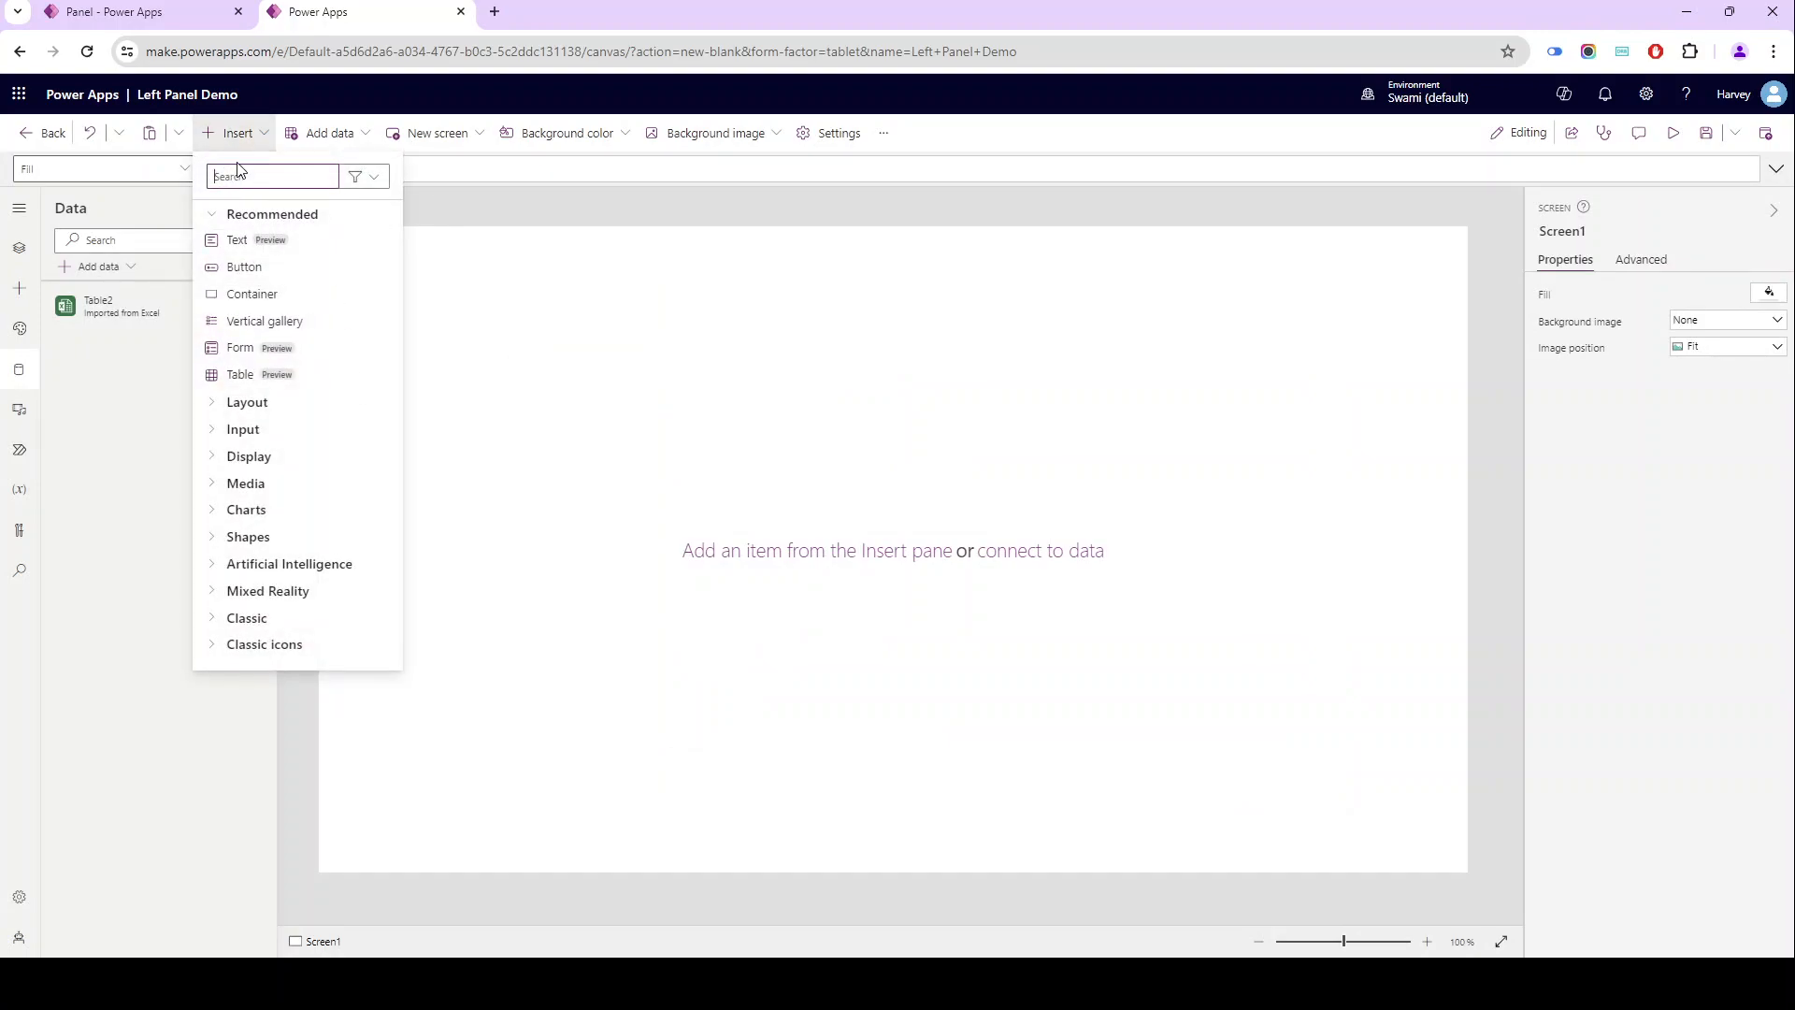
{"action": "type", "text": "haed"}
{"action": "key", "text": "BackSpace"}
{"action": "key", "text": "BackSpace"}
{"action": "key", "text": "BackSpace"}
{"action": "type", "text": "ea"}
{"action": "left_click", "coordinate": [345, 249]}
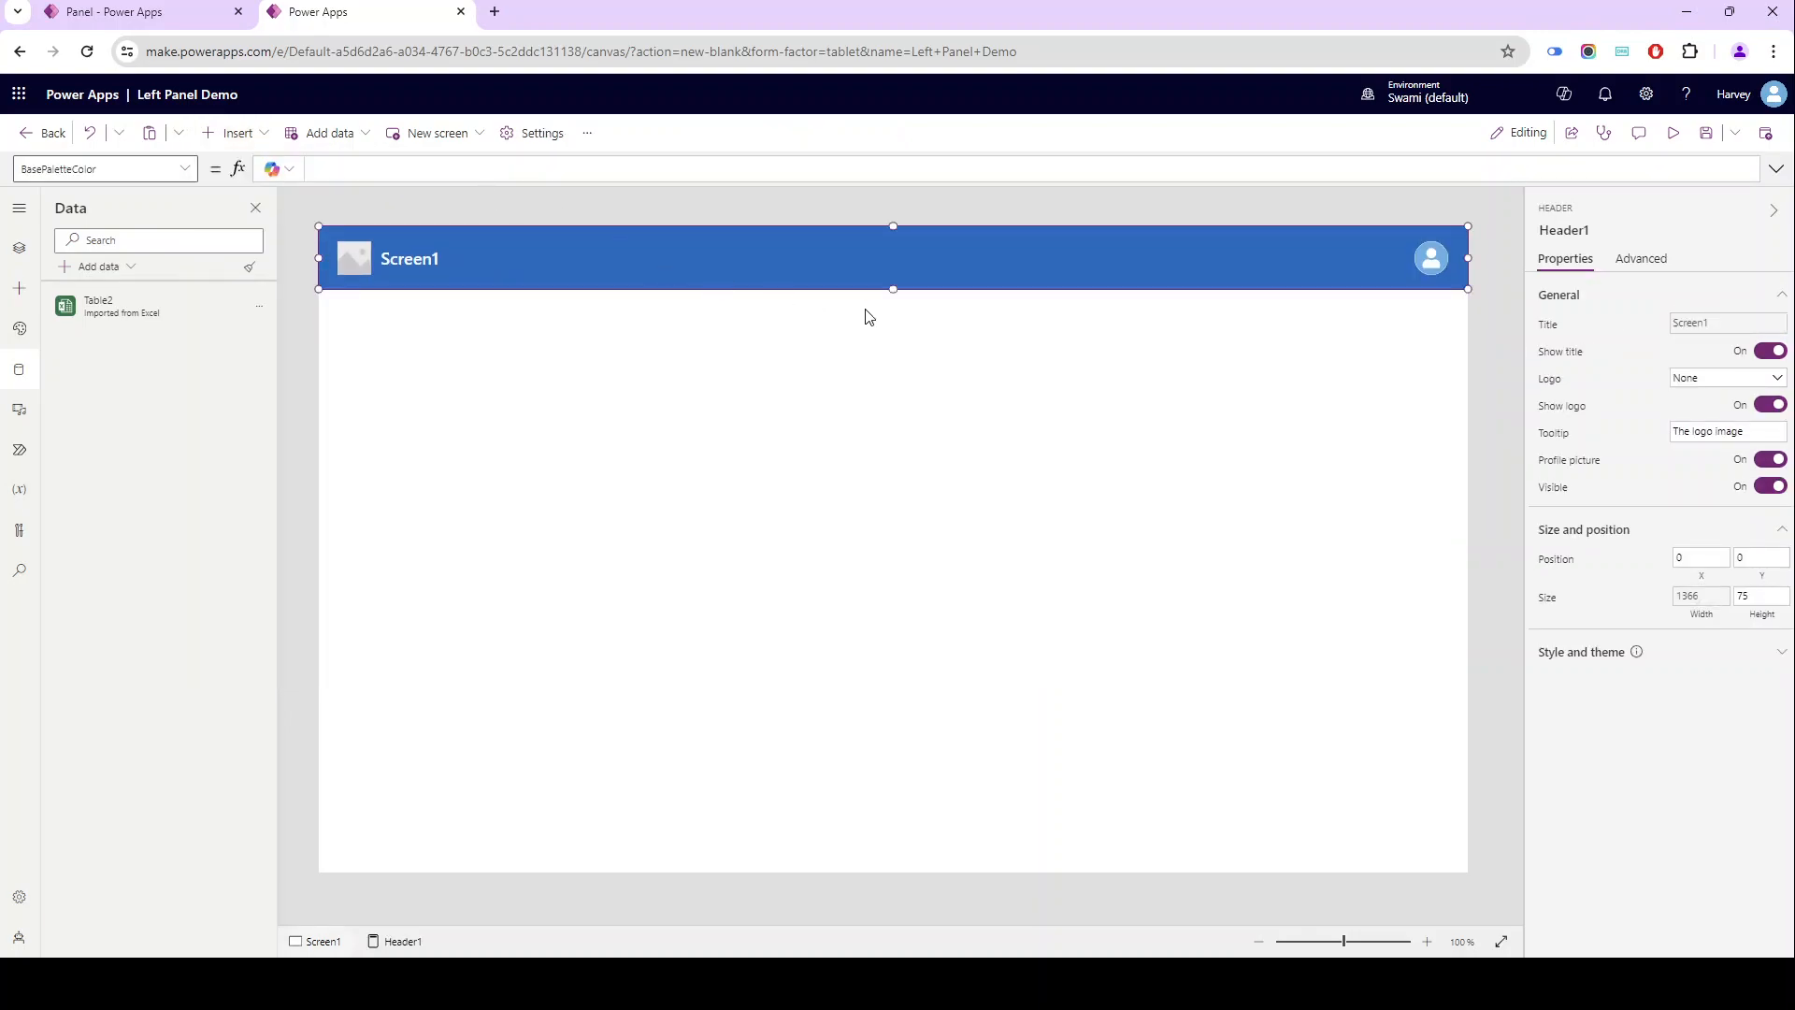
- Set the header's height to 50 and turn off its logo
{"action": "left_click_drag", "start_coordinate": [893, 291], "coordinate": [894, 272]}
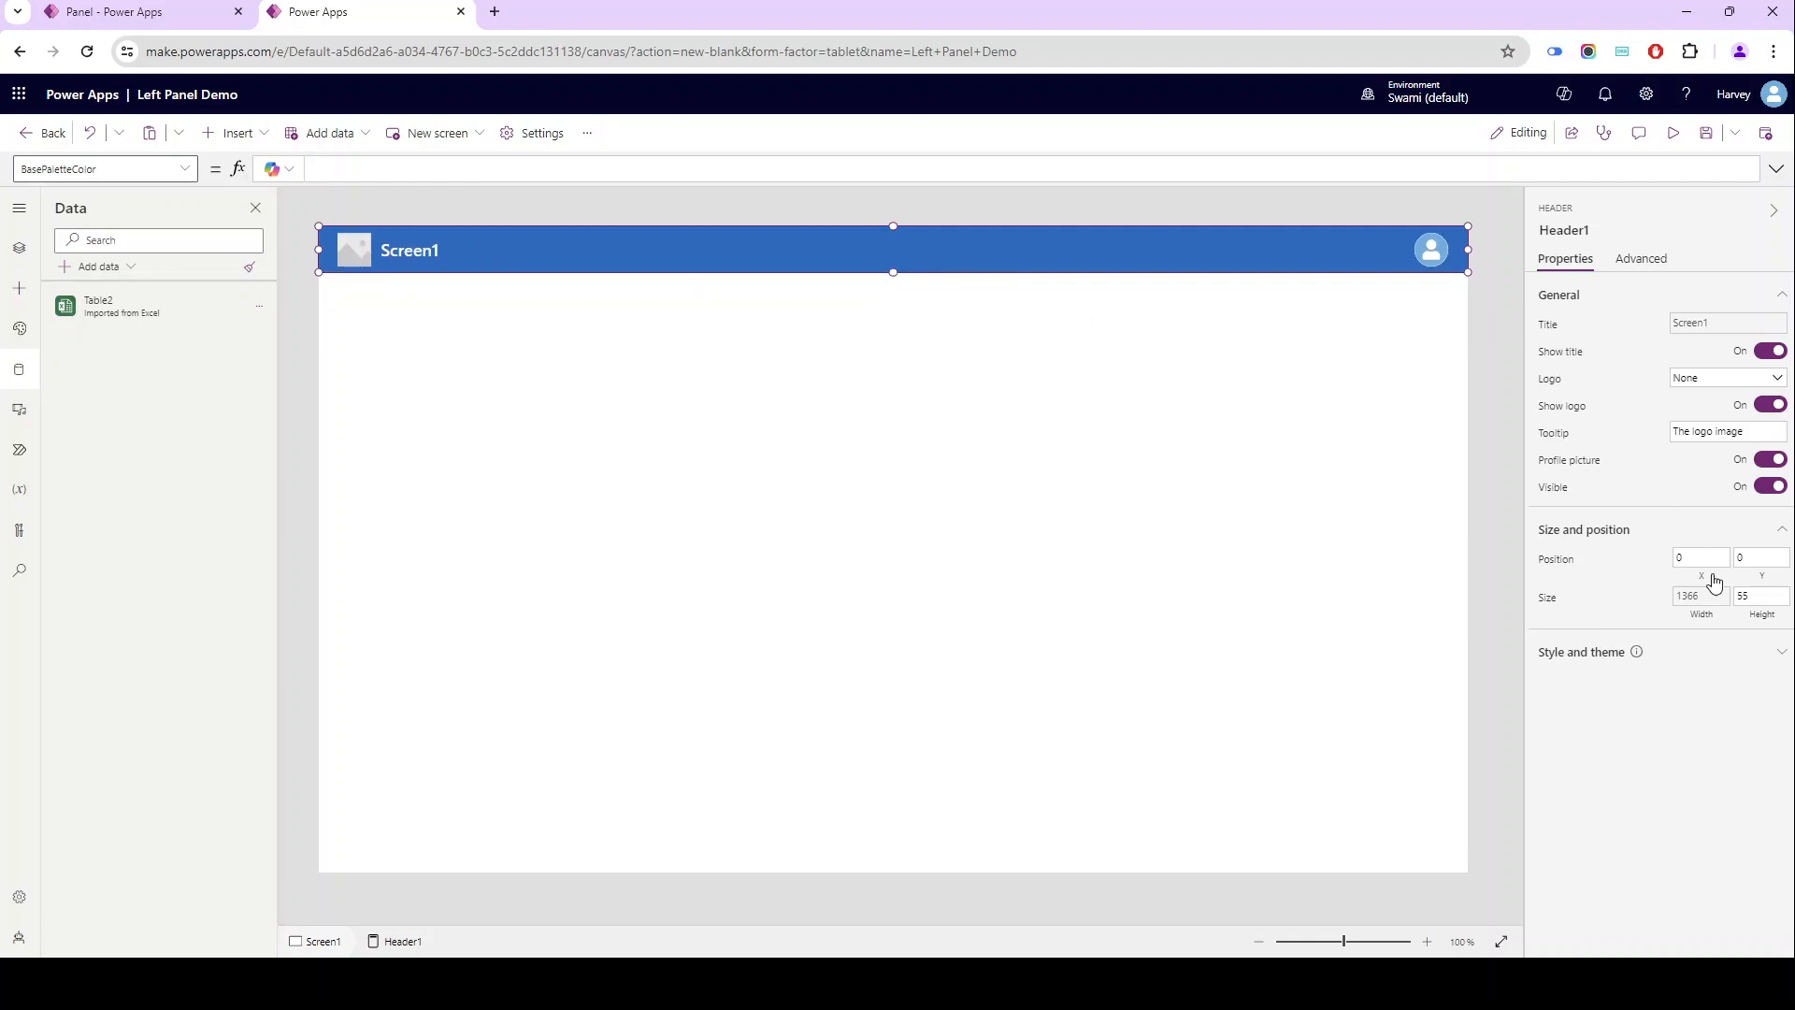
{"action": "left_click", "coordinate": [1752, 600]}
{"action": "type", "text": "50"}
{"action": "left_click", "coordinate": [1770, 409]}
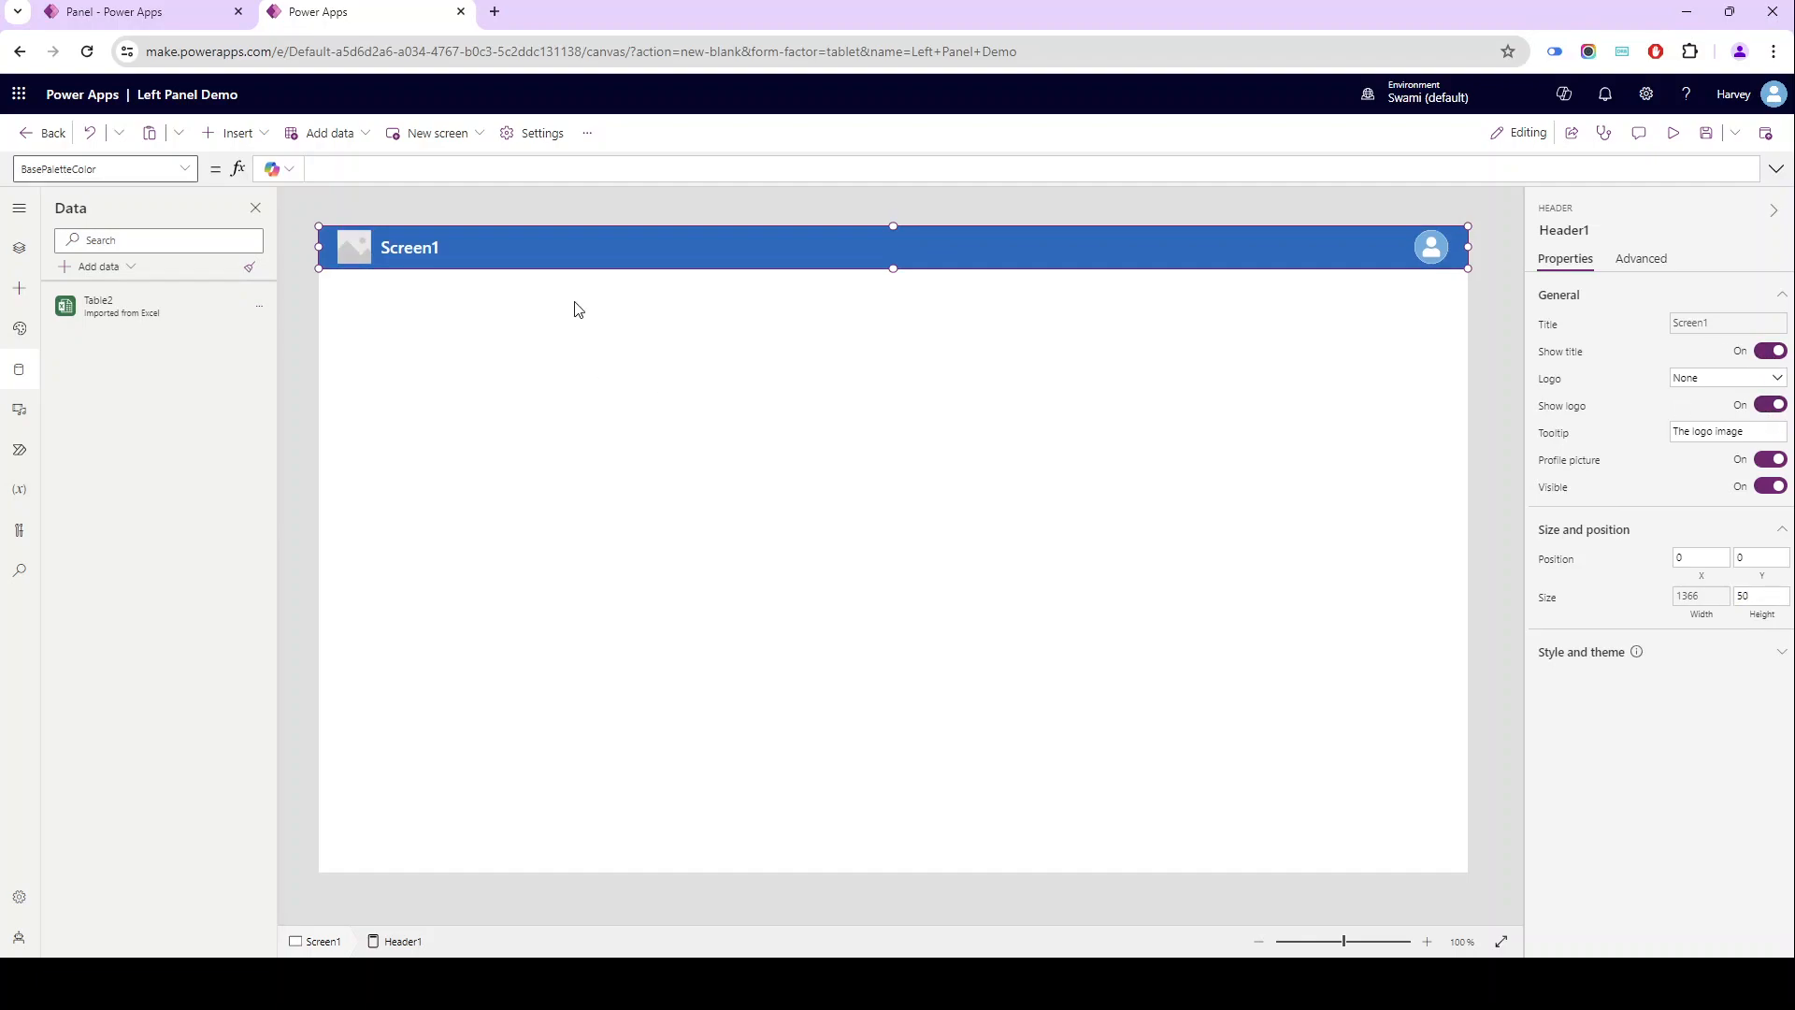
{"action": "left_click", "coordinate": [1770, 405]}
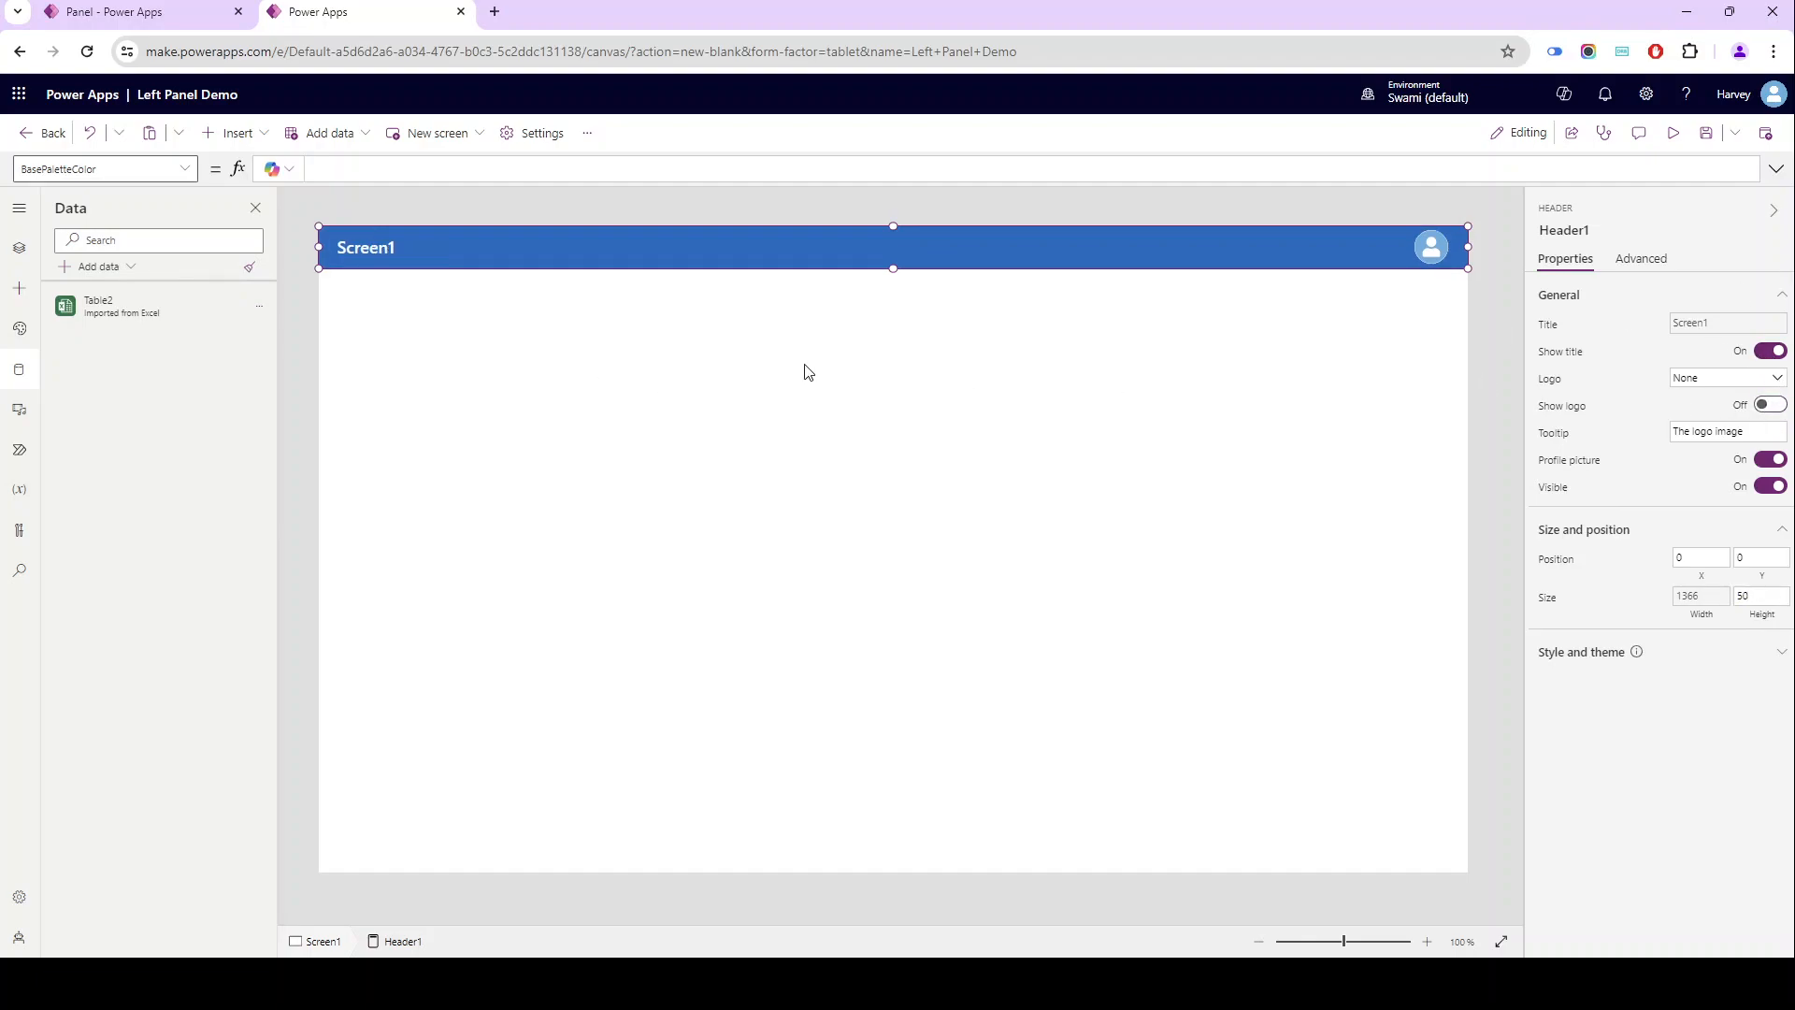
- Replace the header's Title formula with "Home"
{"action": "left_click", "coordinate": [1670, 322]}
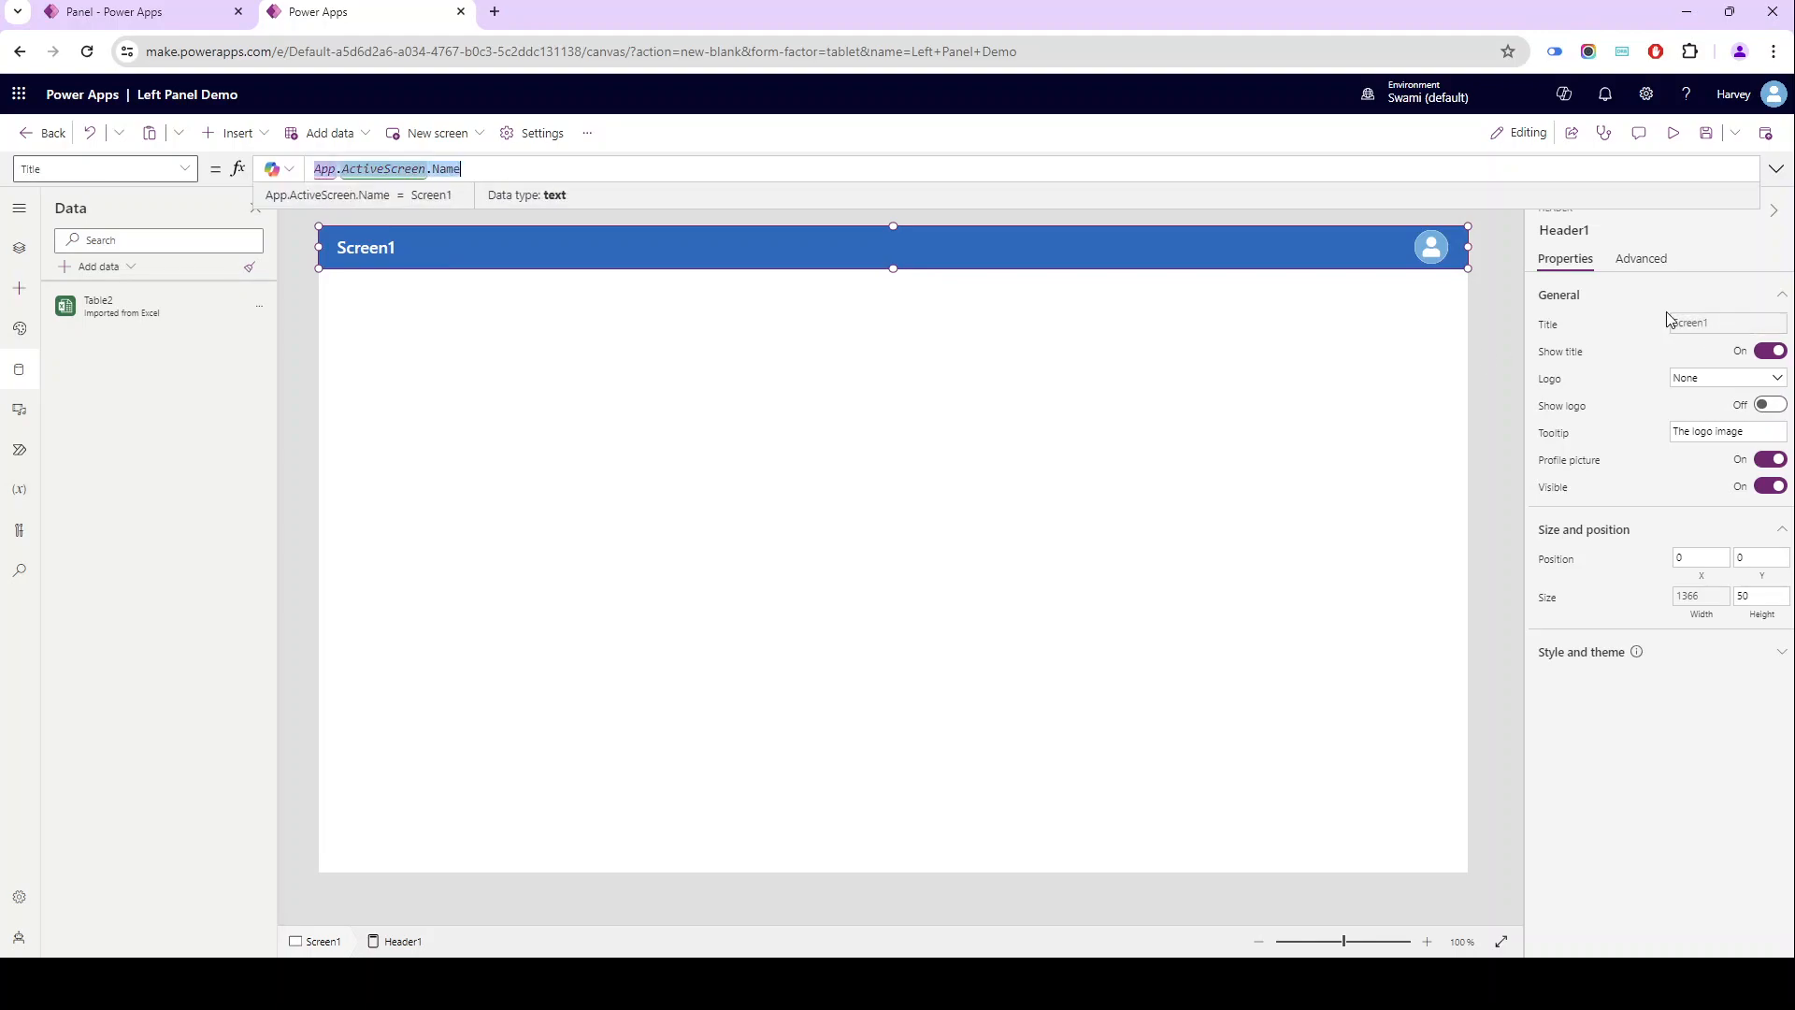
{"action": "type", "text": "\"Home :"}
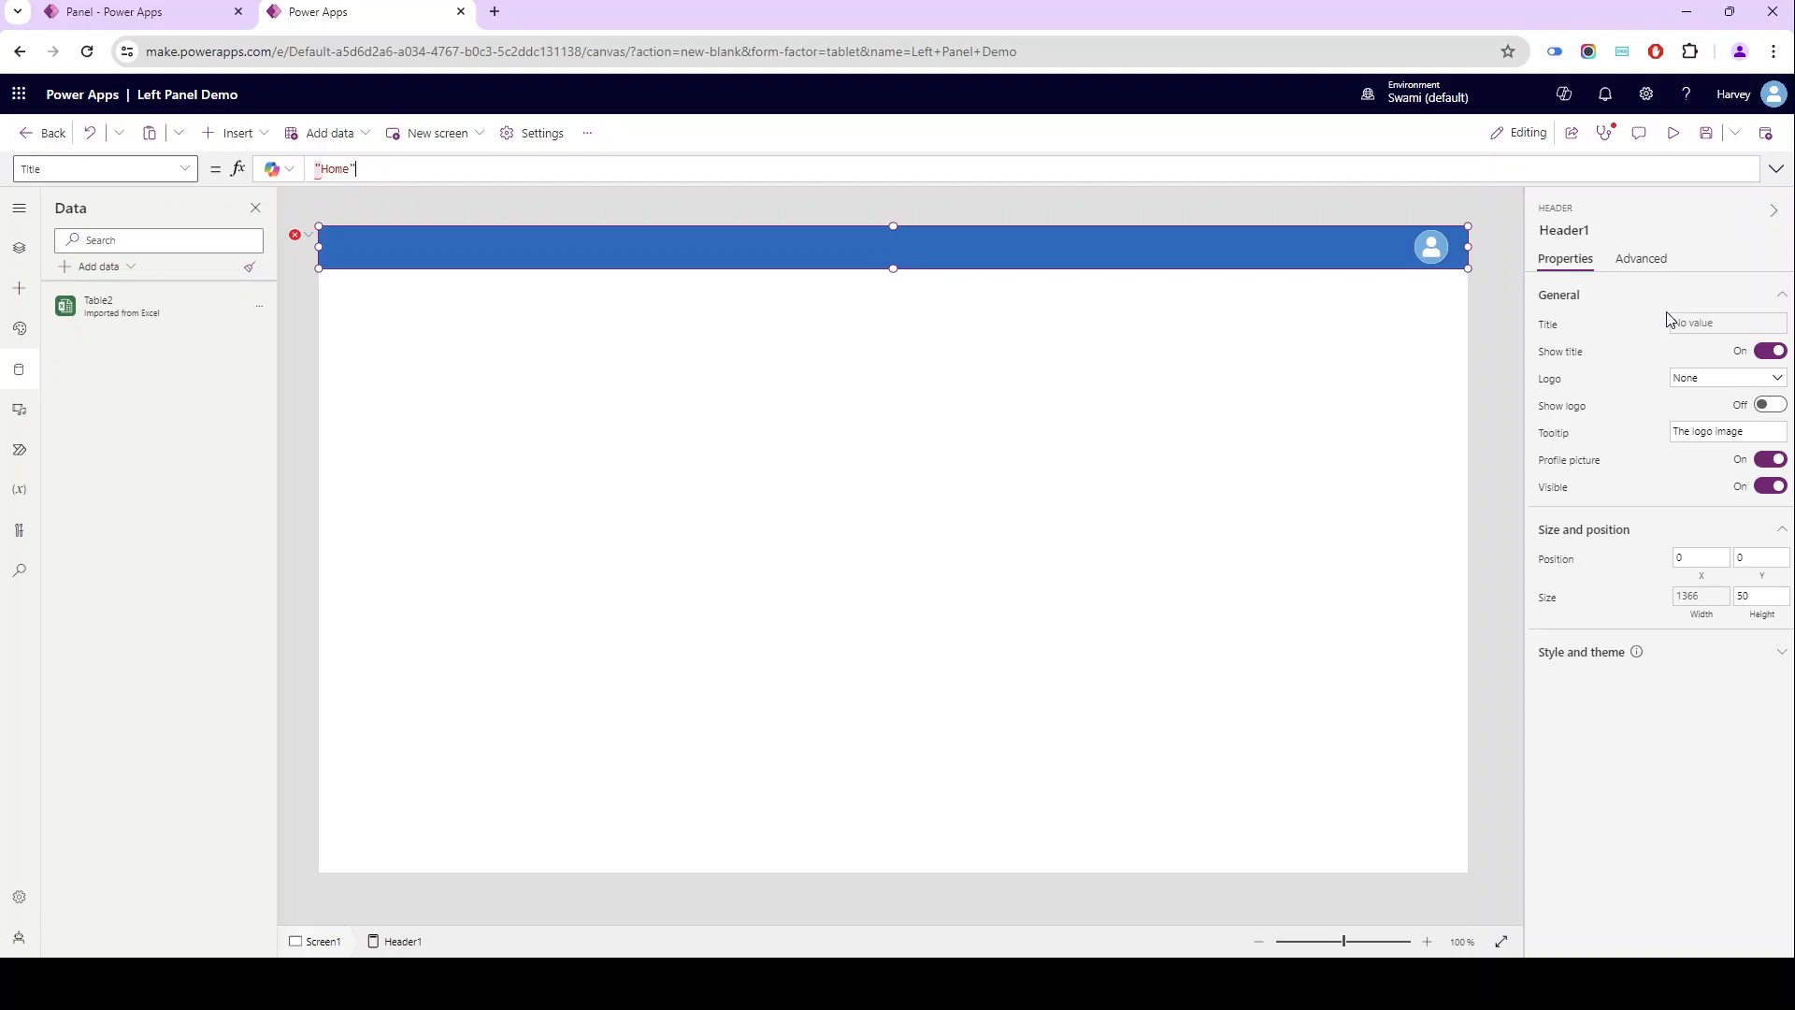
{"action": "left_click", "coordinate": [369, 489]}
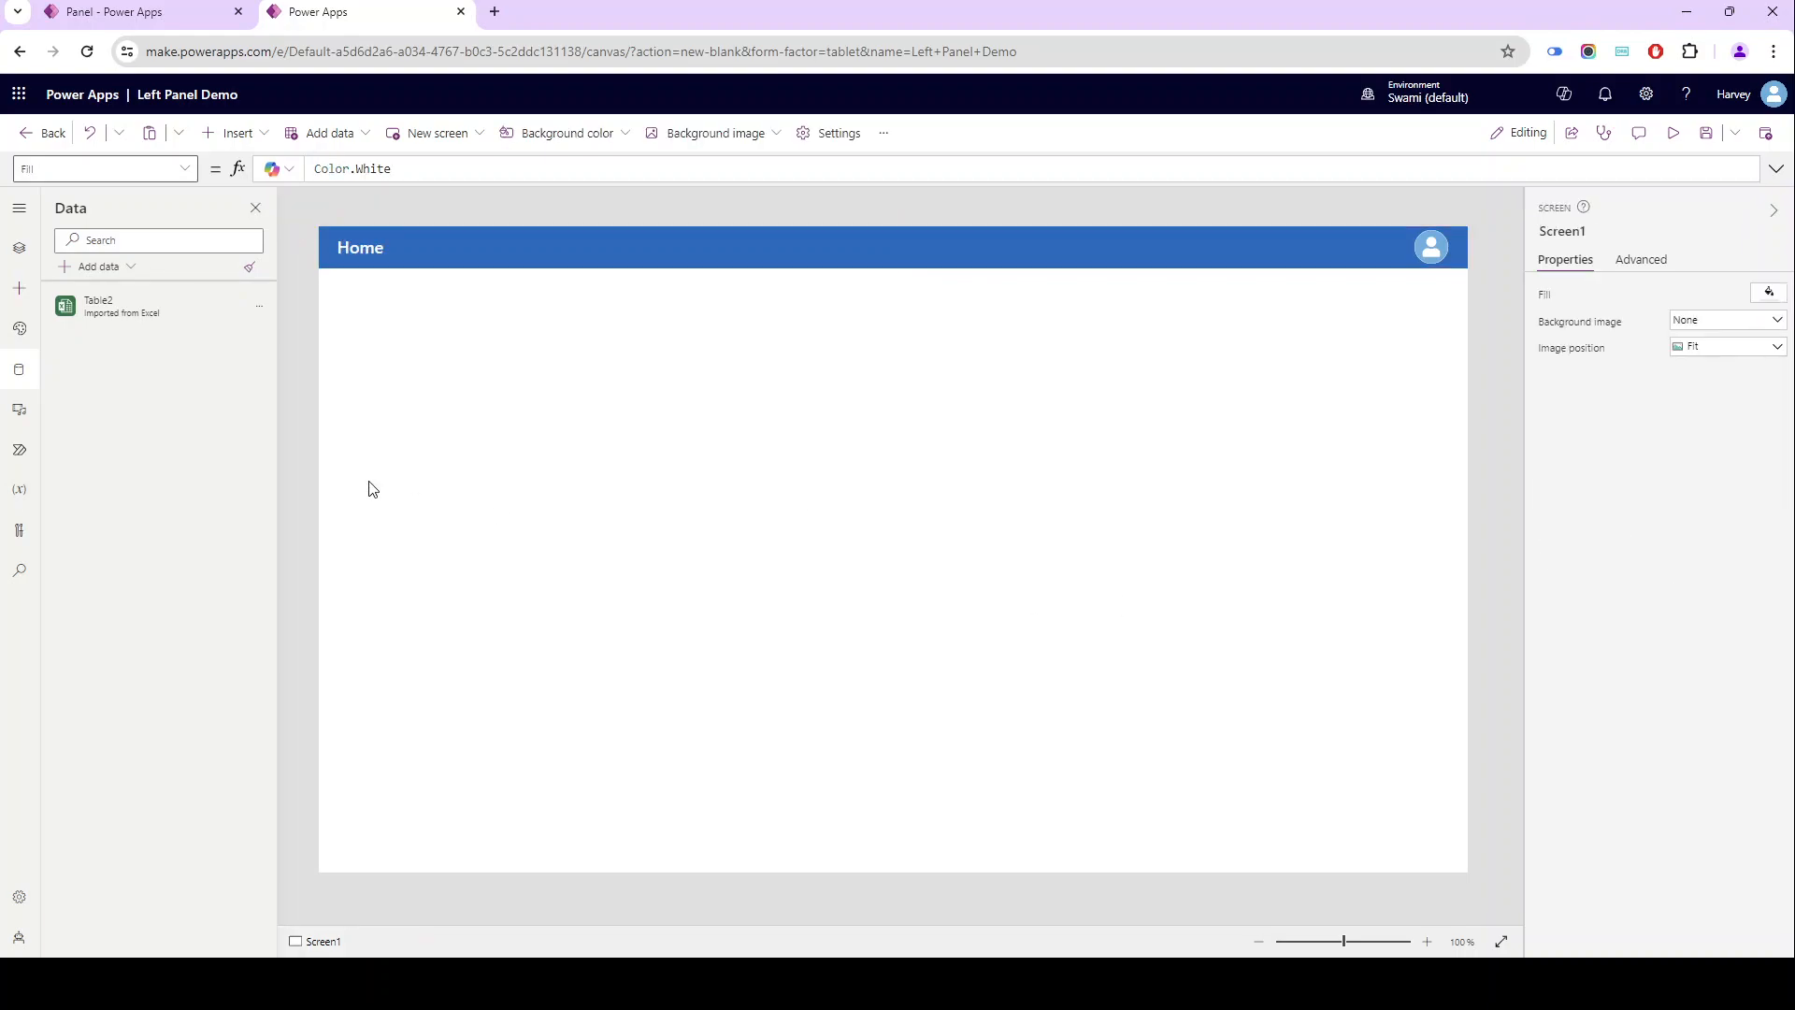
- Insert a vertical gallery on Screen1 and connect it to Table2
{"action": "left_click", "coordinate": [19, 288]}
{"action": "left_click", "coordinate": [107, 240]}
{"action": "type", "text": "gall"}
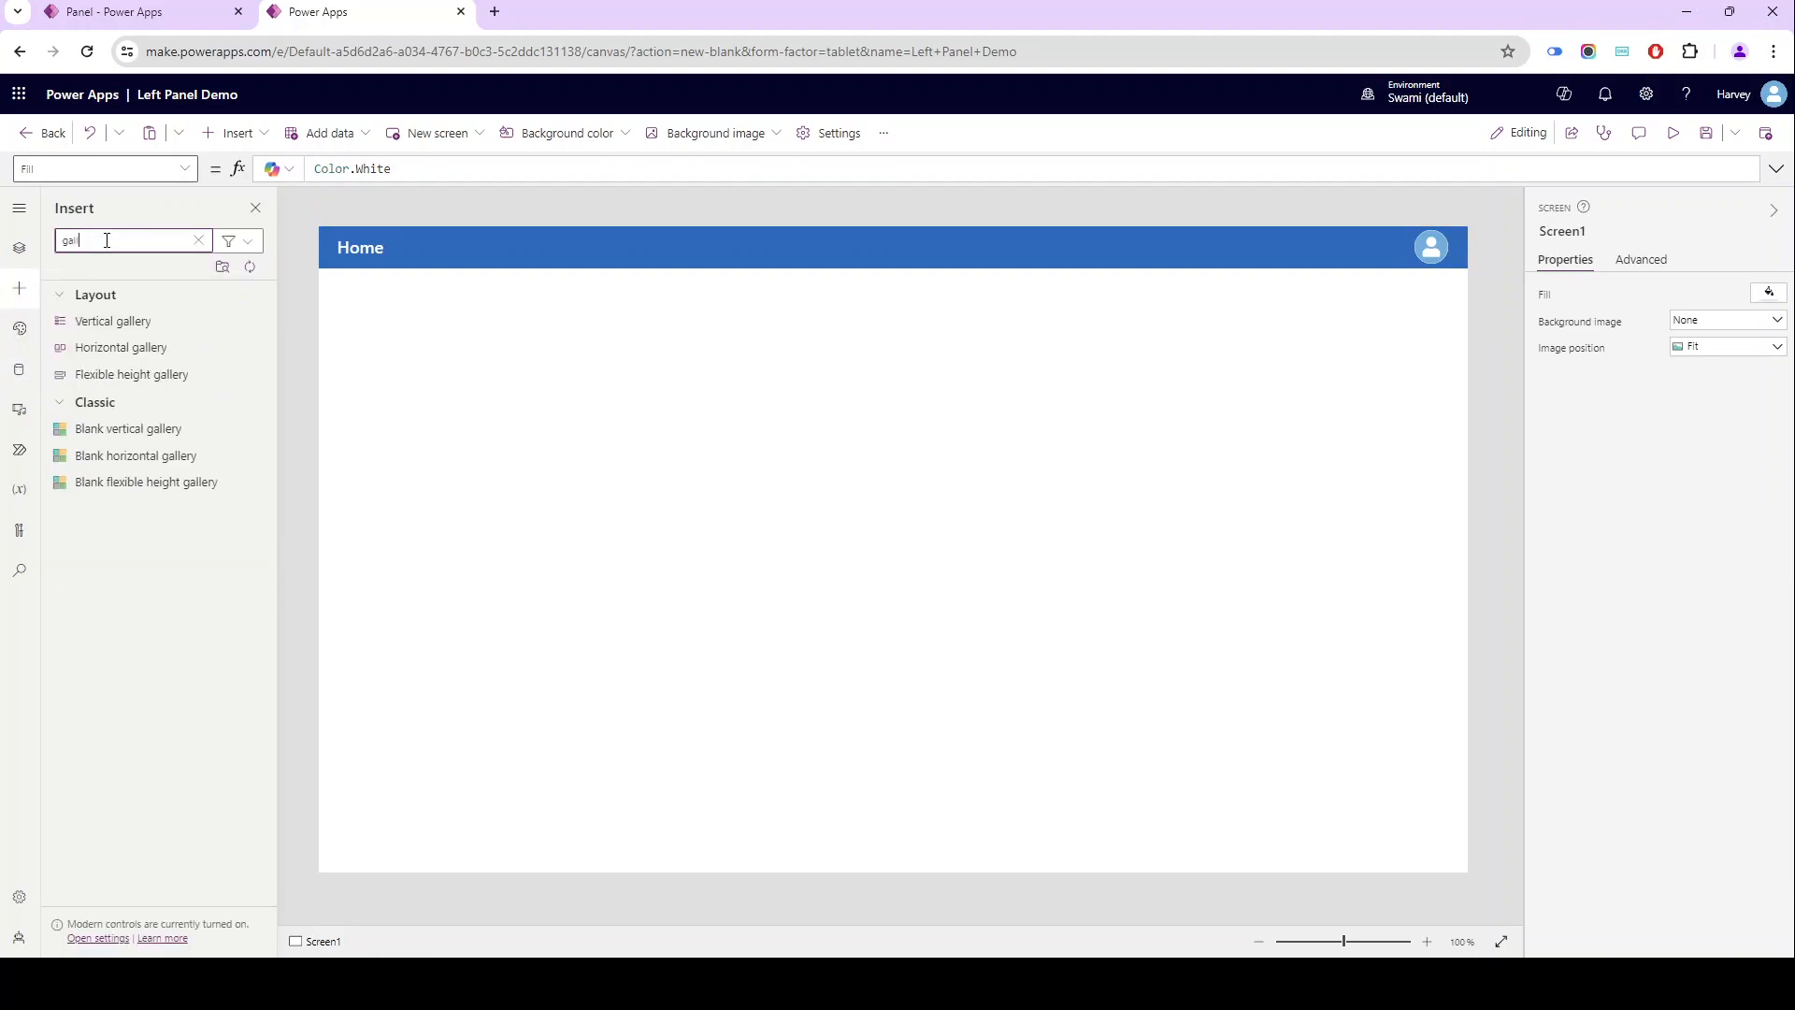
{"action": "left_click", "coordinate": [120, 320]}
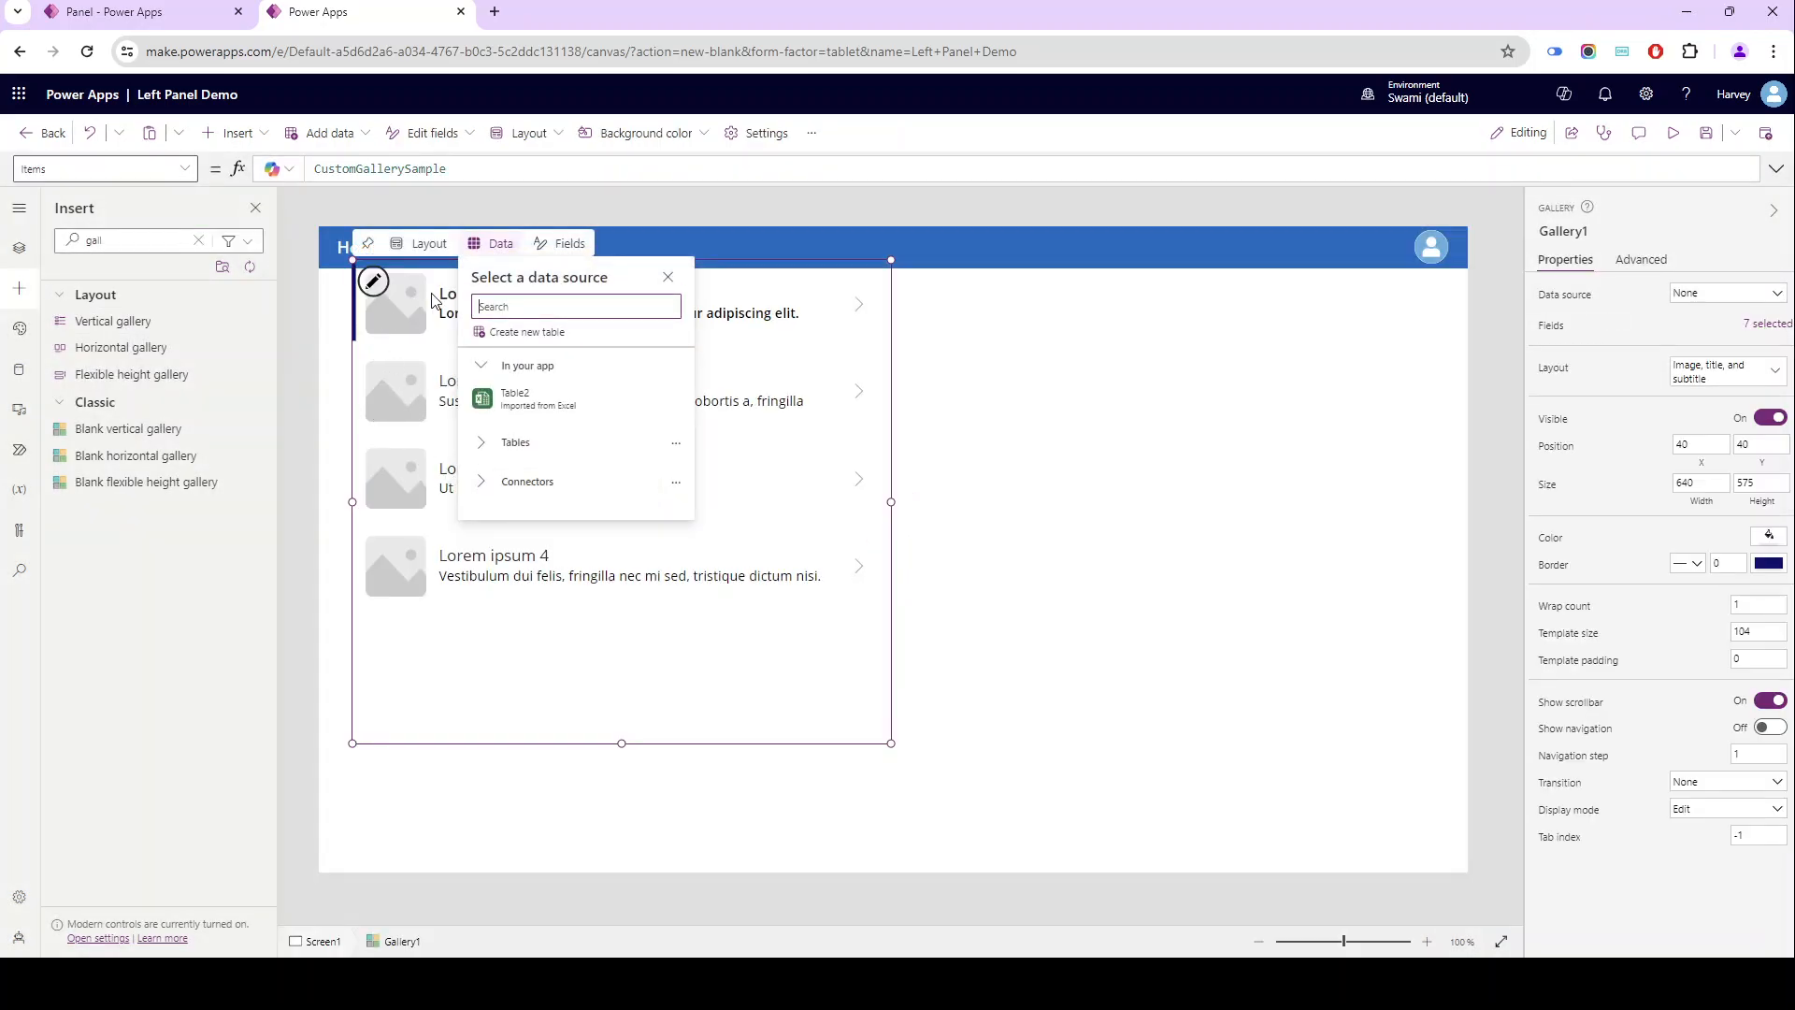
{"action": "left_click", "coordinate": [561, 401]}
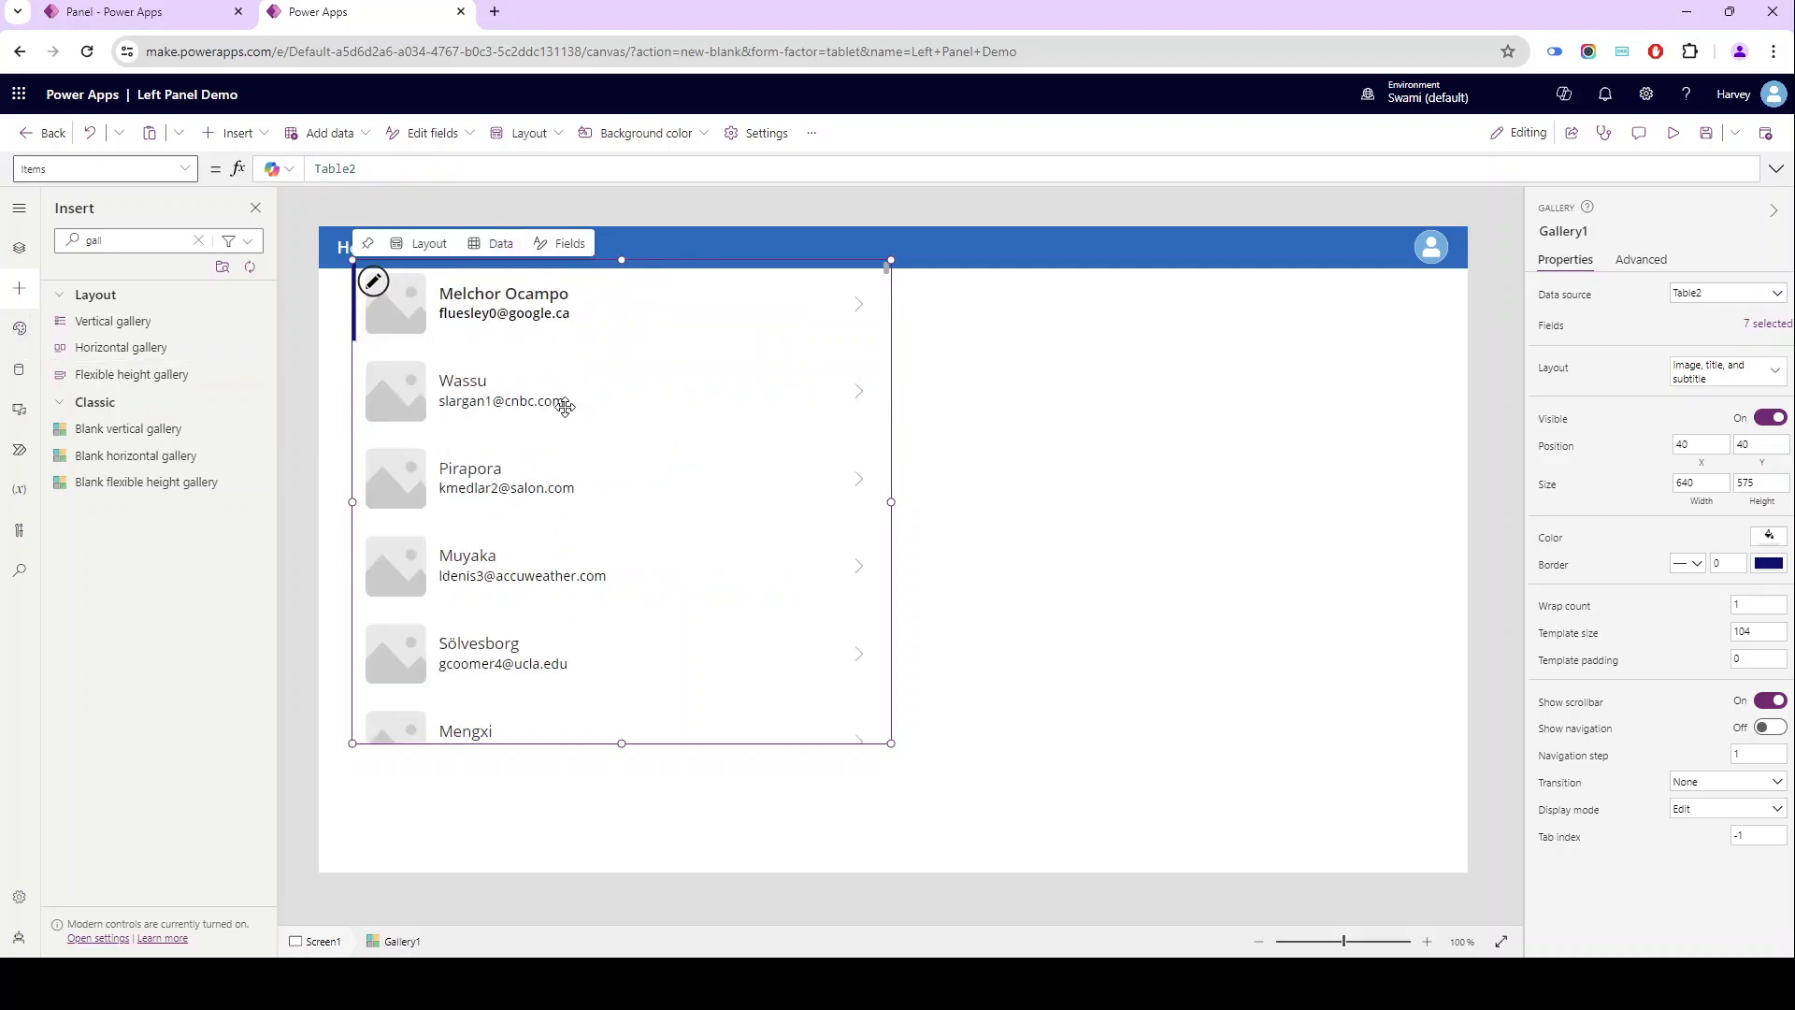
- Fit the gallery to the area below the header at position 0, 50 and size 1366 by 718, with a wrap count of 3
{"action": "left_click_drag", "start_coordinate": [473, 381], "coordinate": [417, 389]}
{"action": "left_click_drag", "start_coordinate": [857, 510], "coordinate": [1498, 499]}
{"action": "left_click_drag", "start_coordinate": [893, 751], "coordinate": [876, 917]}
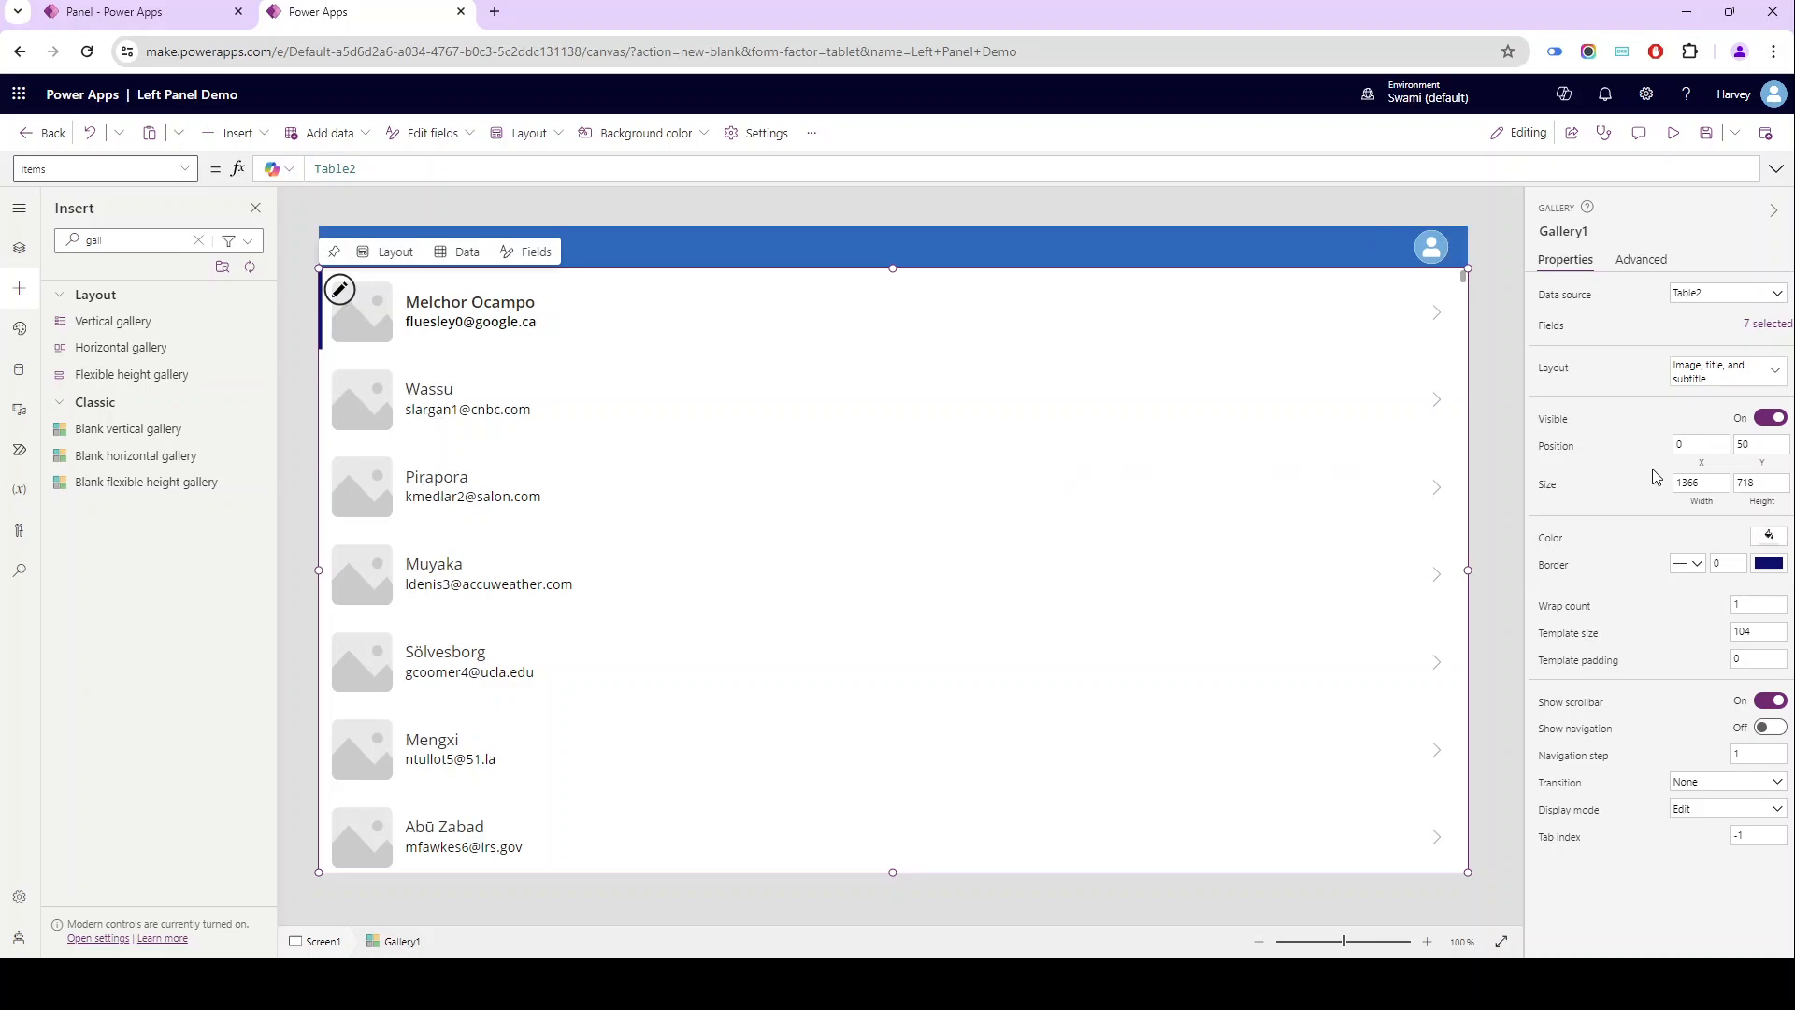
{"action": "left_click", "coordinate": [1757, 605]}
- Change the gallery title label's Text formula to ThisItem.first_name
{"action": "left_click", "coordinate": [418, 311]}
{"action": "left_click", "coordinate": [445, 169]}
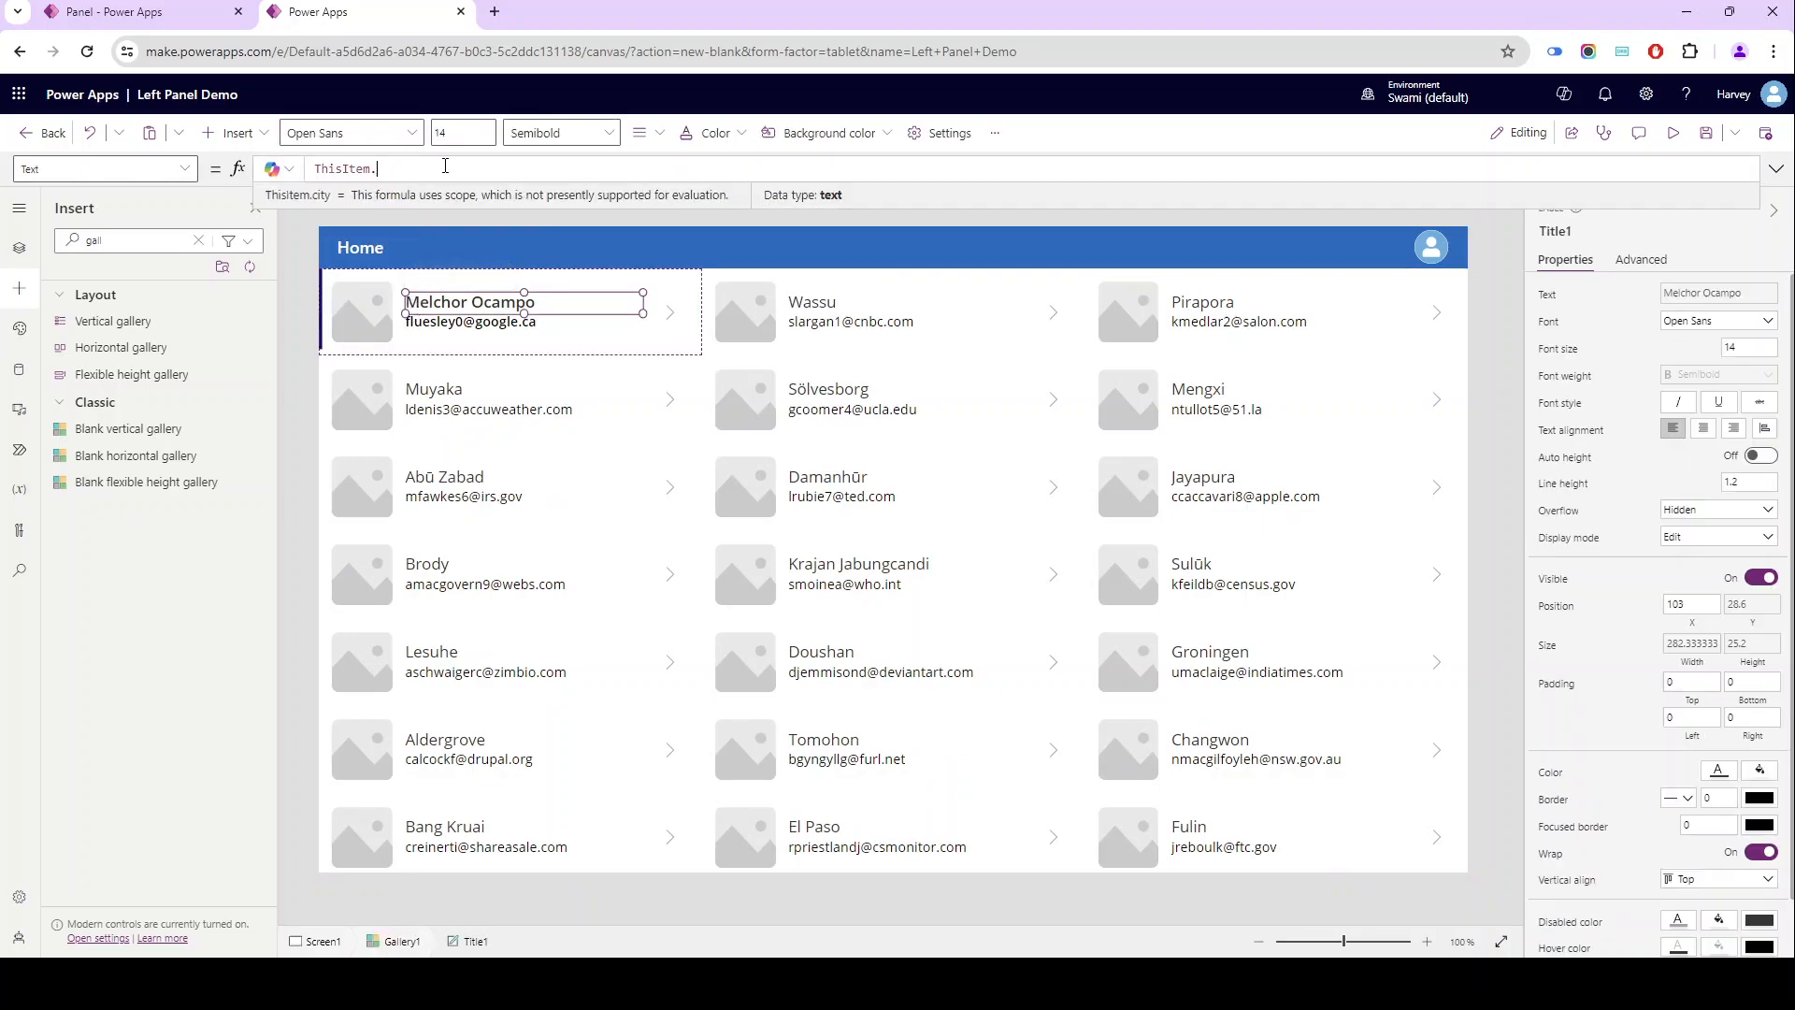
{"action": "key", "text": "BackSpace"}
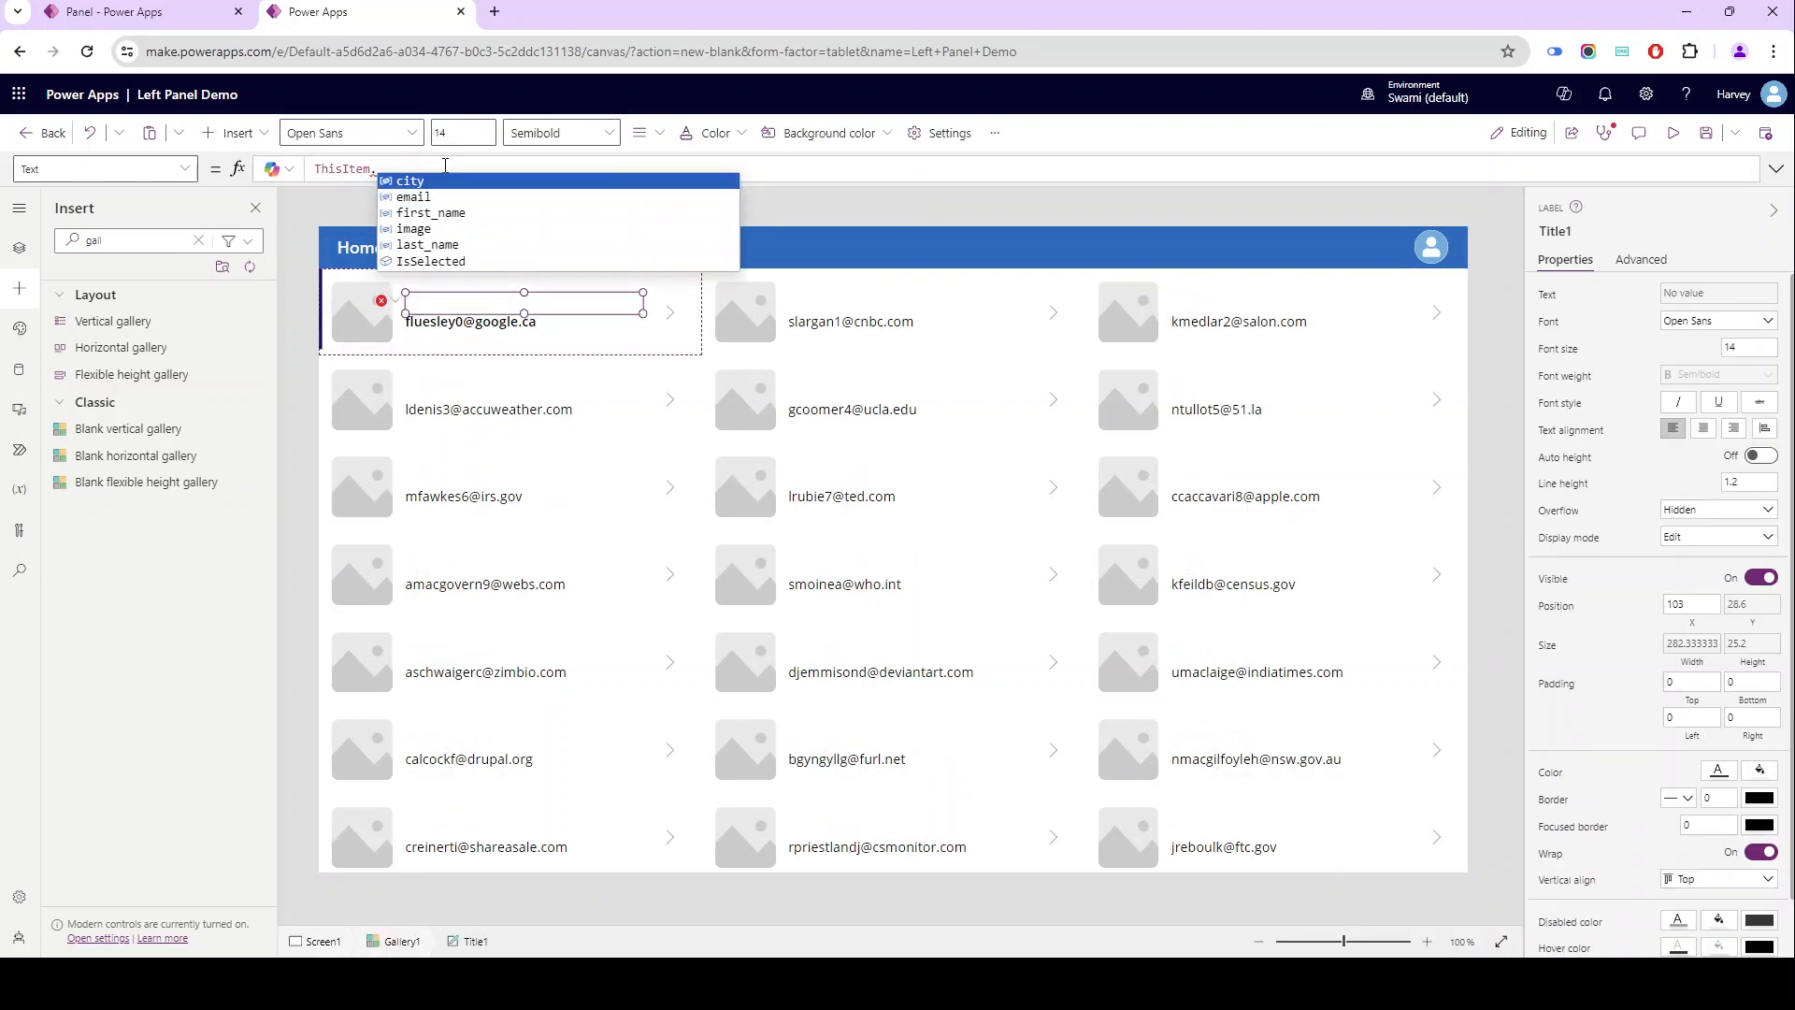
{"action": "key", "text": "Down"}
{"action": "key", "text": "Down"}
{"action": "key", "text": "Down"}
{"action": "key", "text": "Down"}
{"action": "key", "text": "Up"}
{"action": "key", "text": "Up"}
{"action": "key", "text": "Up"}
{"action": "key", "text": "Up"}
{"action": "key", "text": "Down"}
{"action": "key", "text": "Down"}
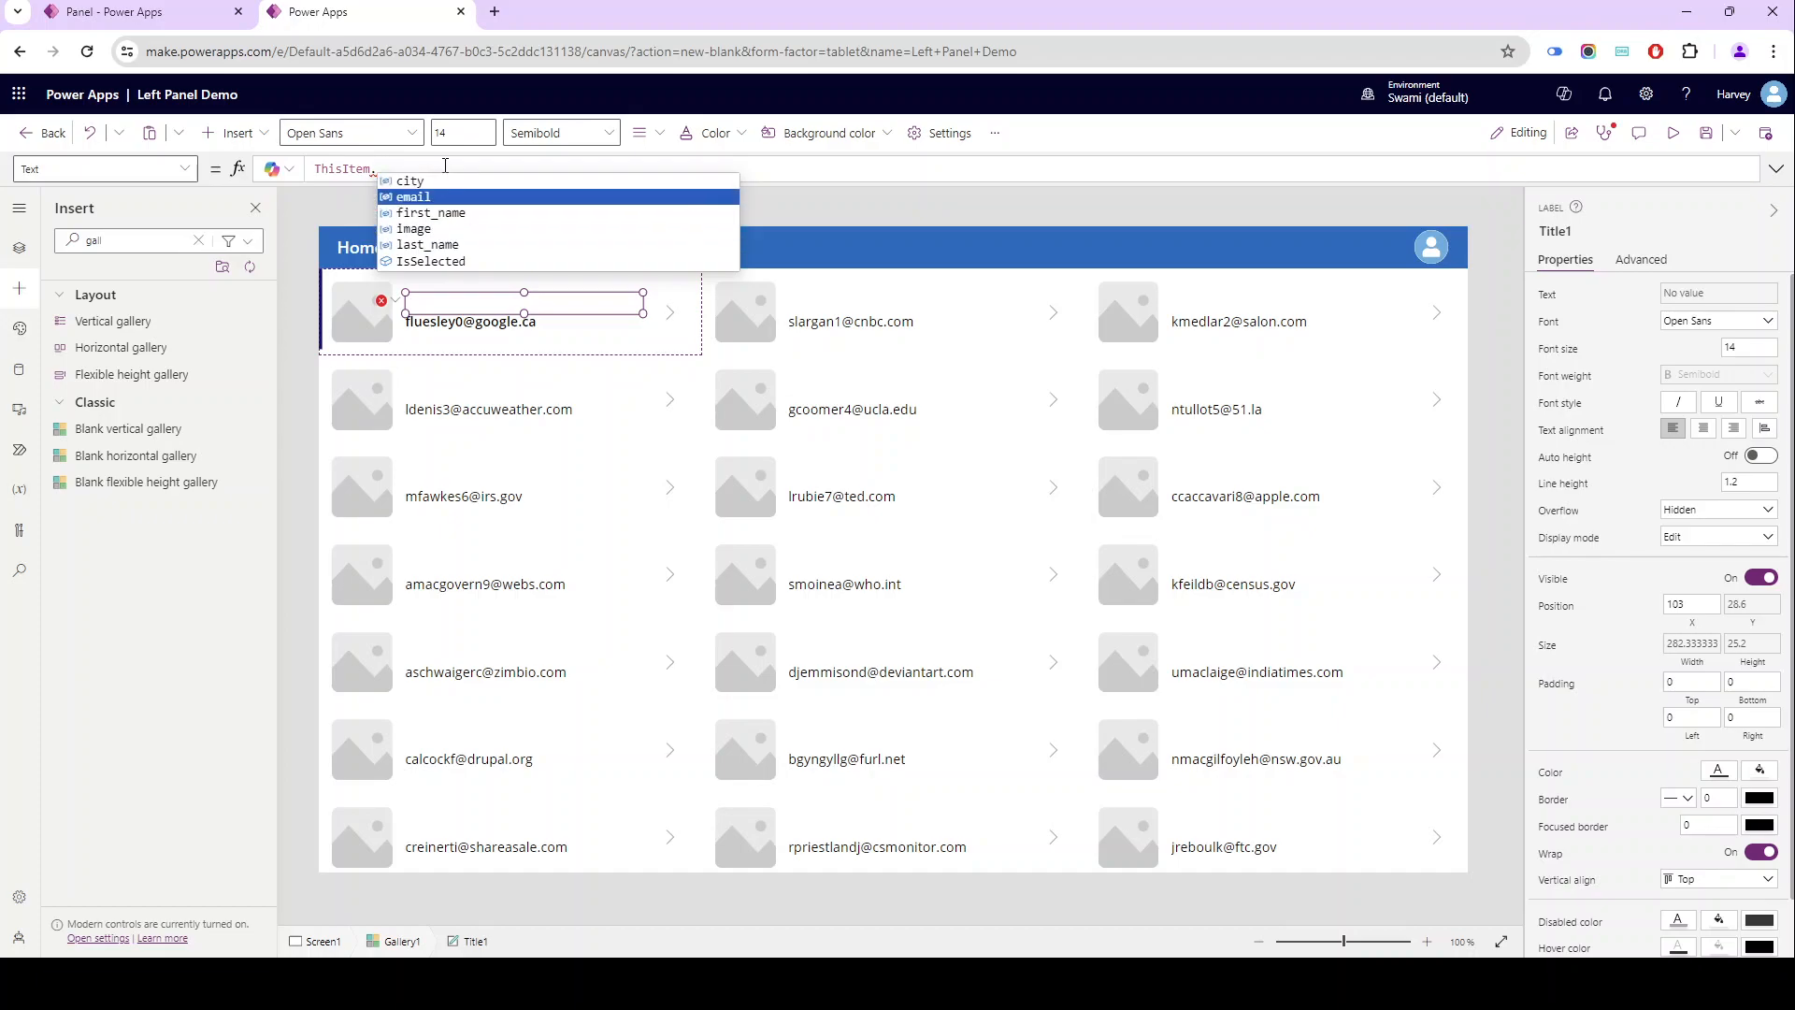
{"action": "key", "text": "Tab"}
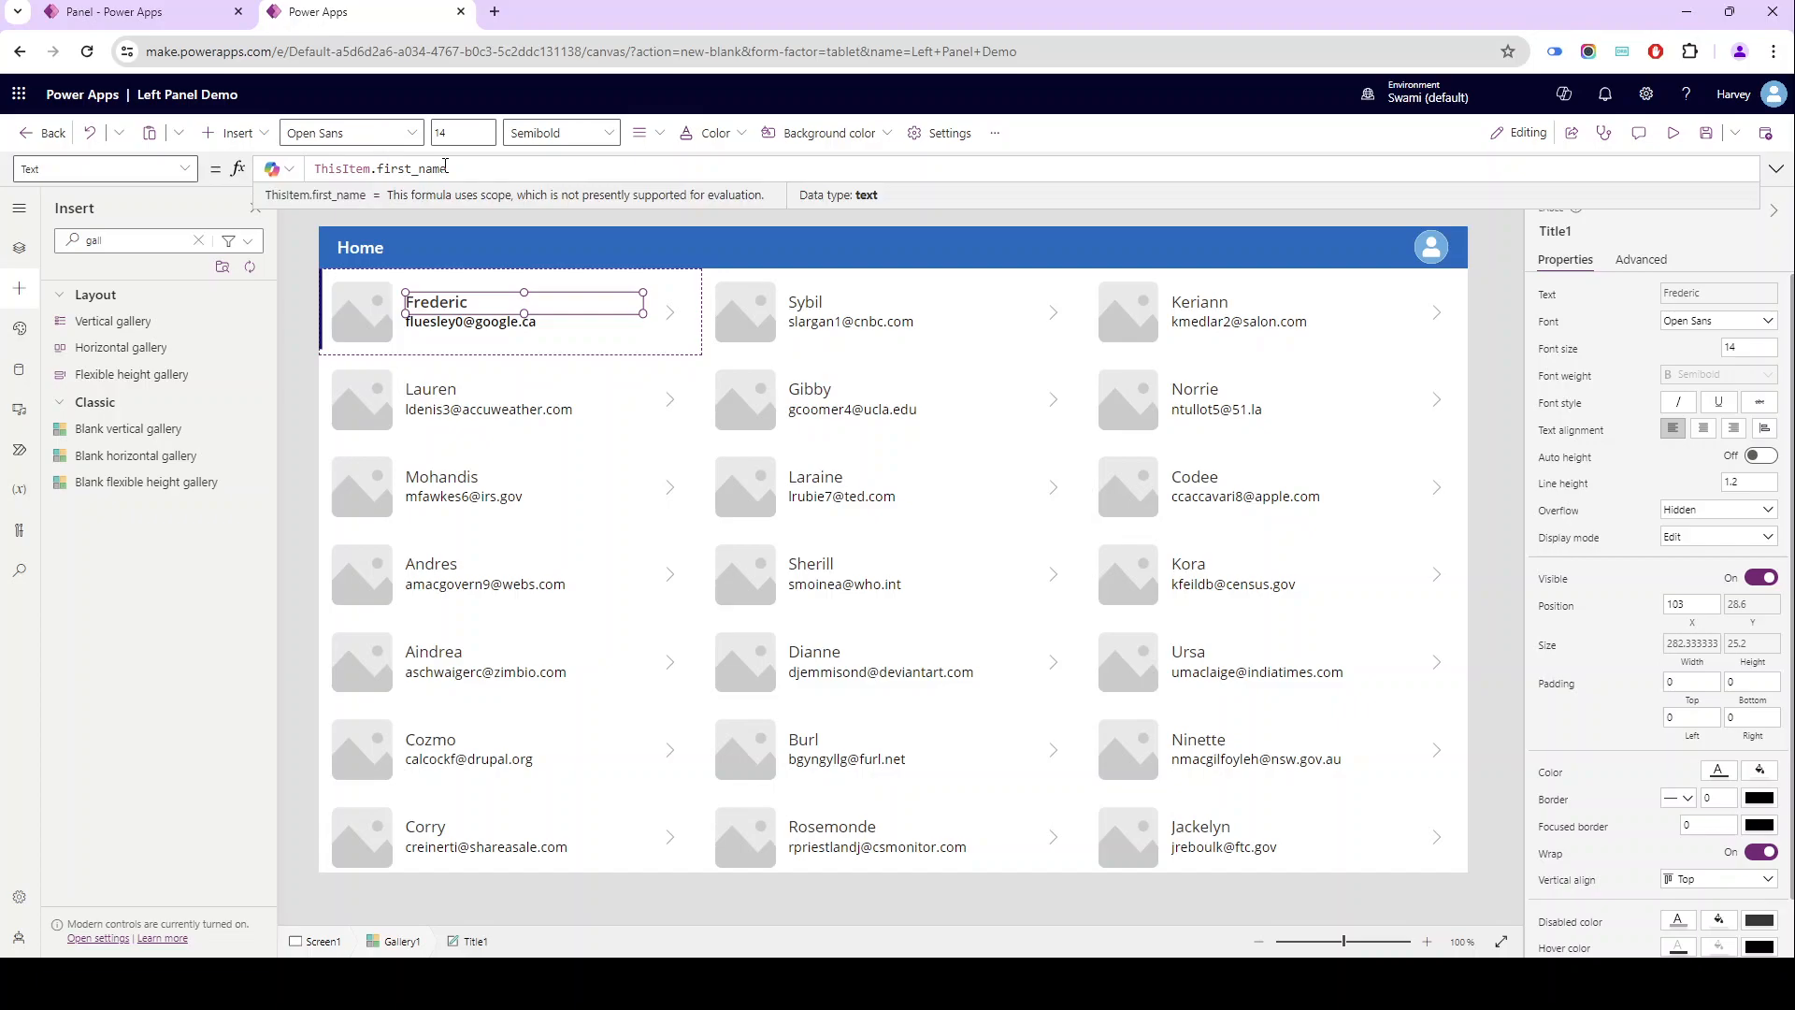
- Set the gallery image's Image formula to ThisItem.image
{"action": "left_click", "coordinate": [342, 352]}
{"action": "left_click", "coordinate": [364, 309]}
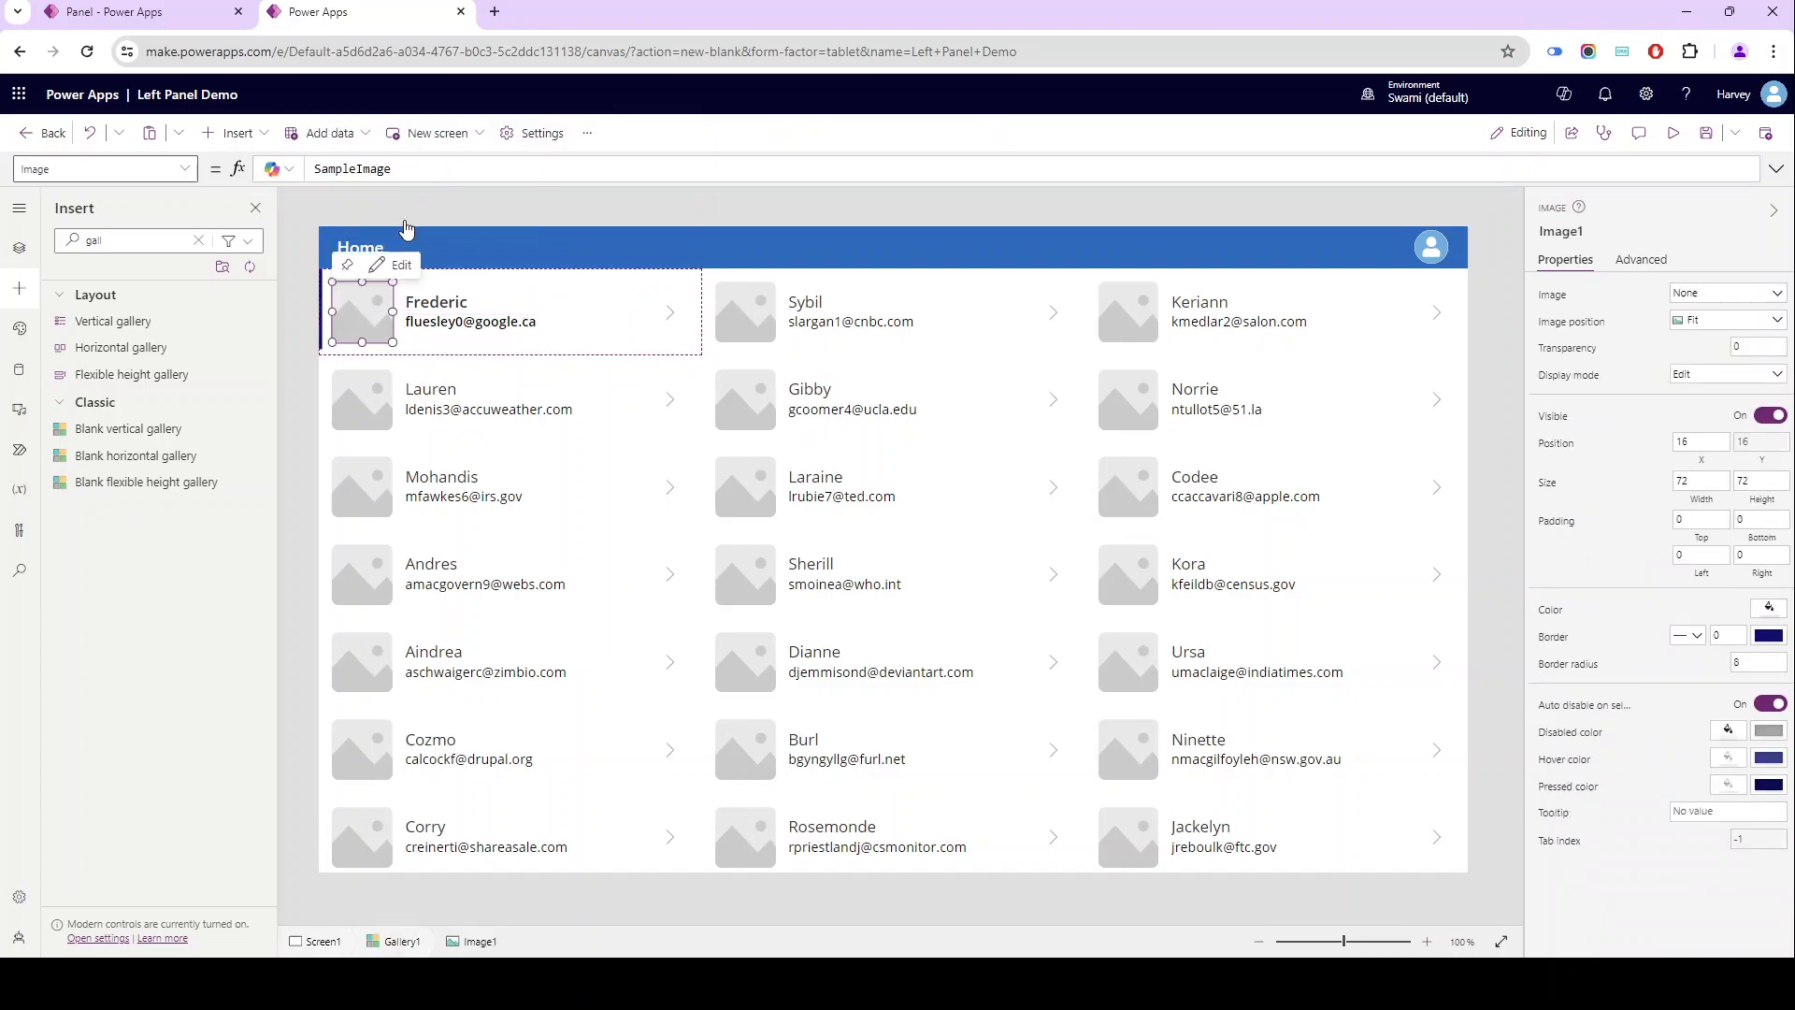
{"action": "double_click", "coordinate": [437, 176]}
{"action": "type", "text": "ThisItem."}
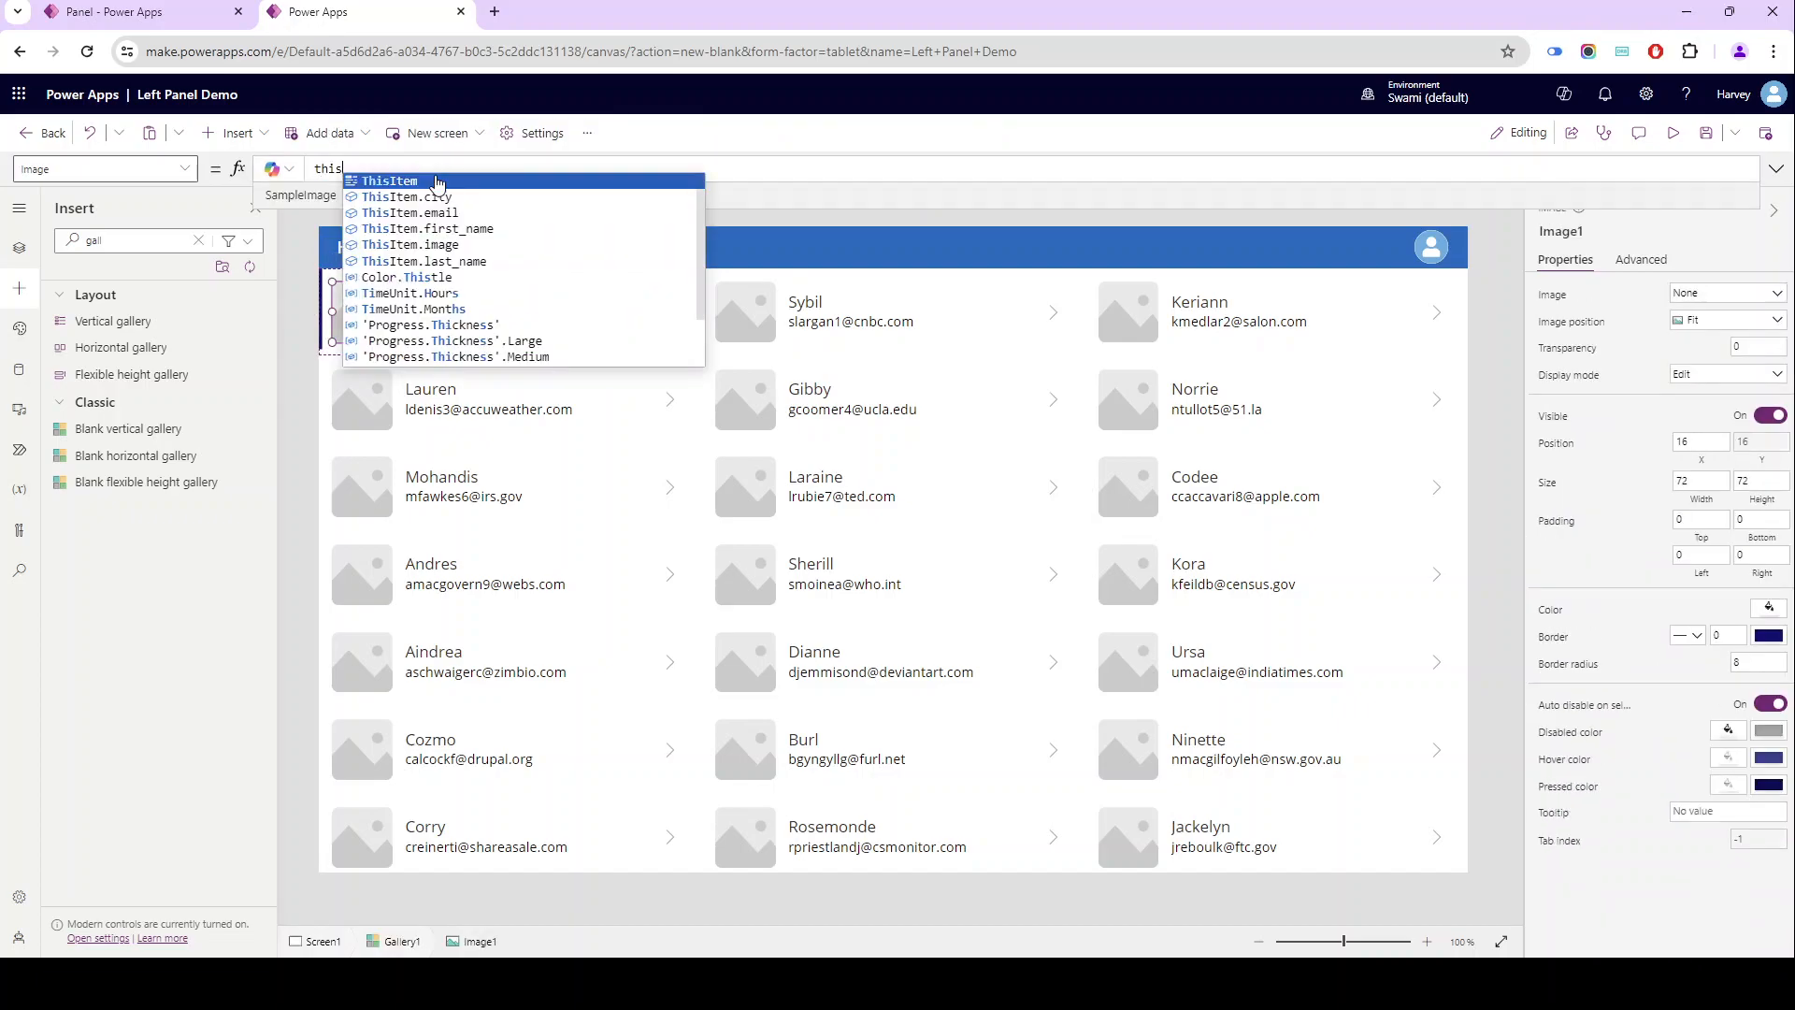
{"action": "type", "text": "image"}
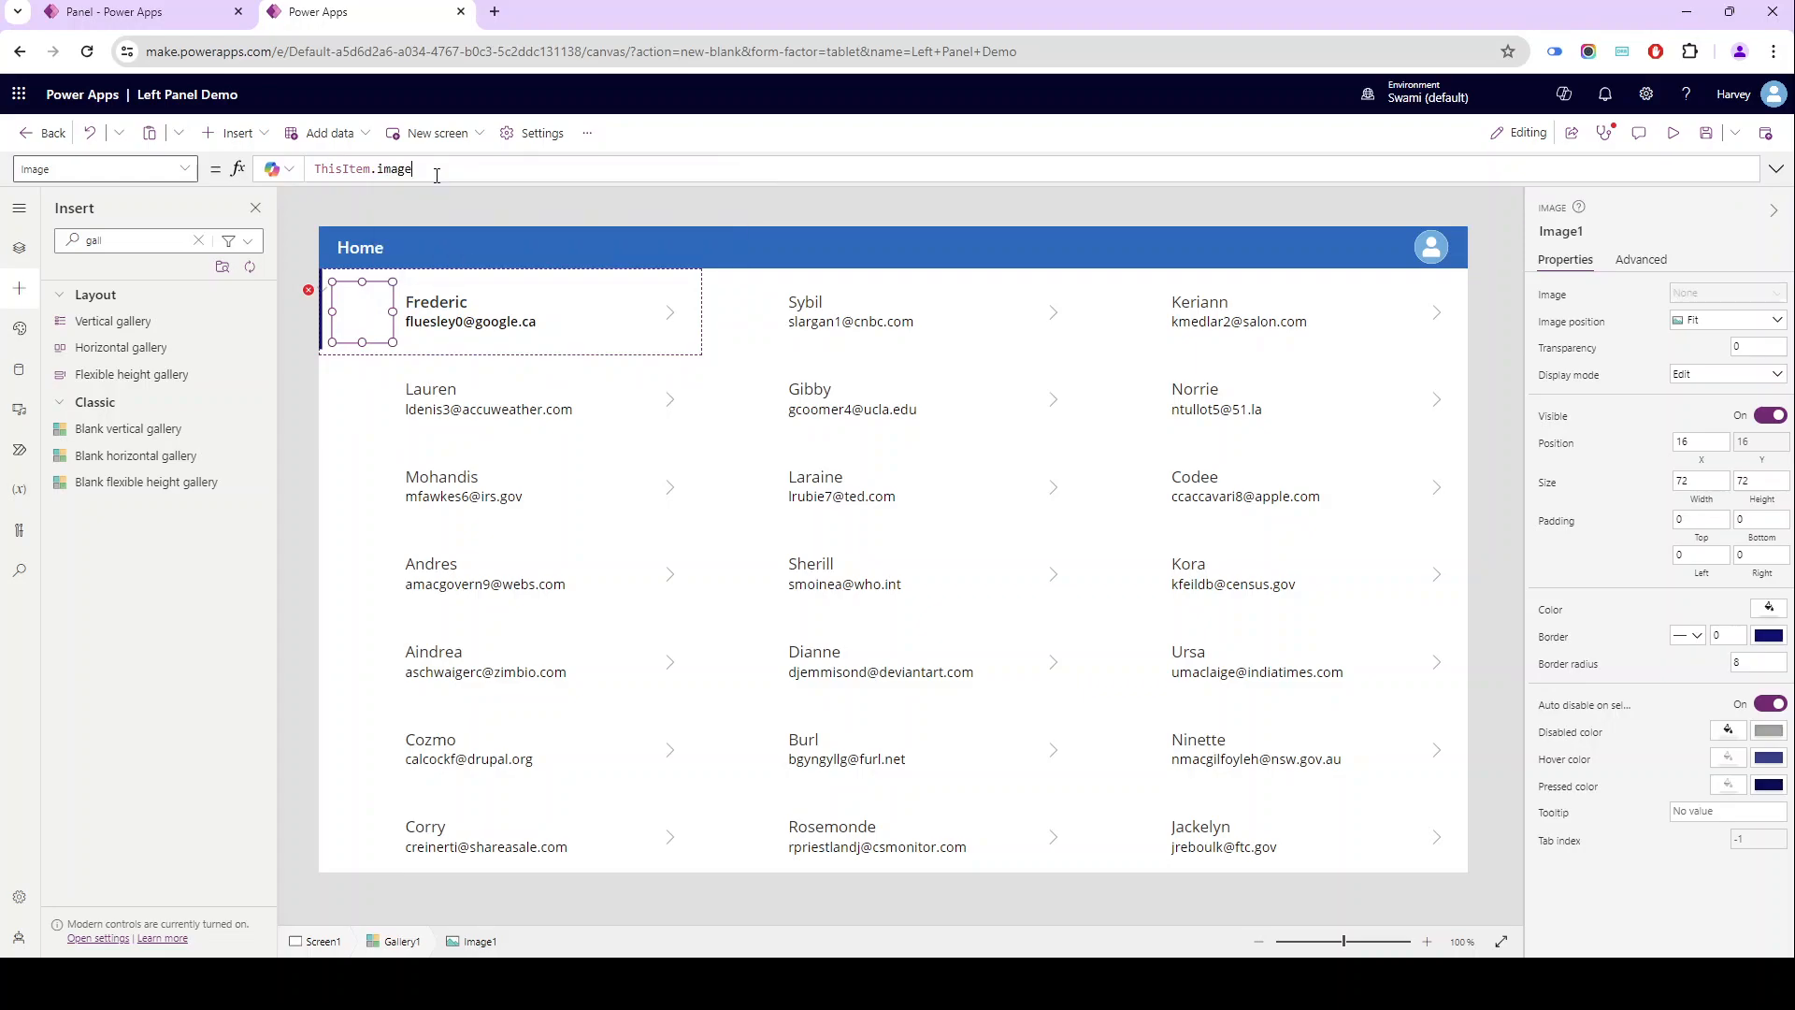
{"action": "left_click", "coordinate": [285, 393]}
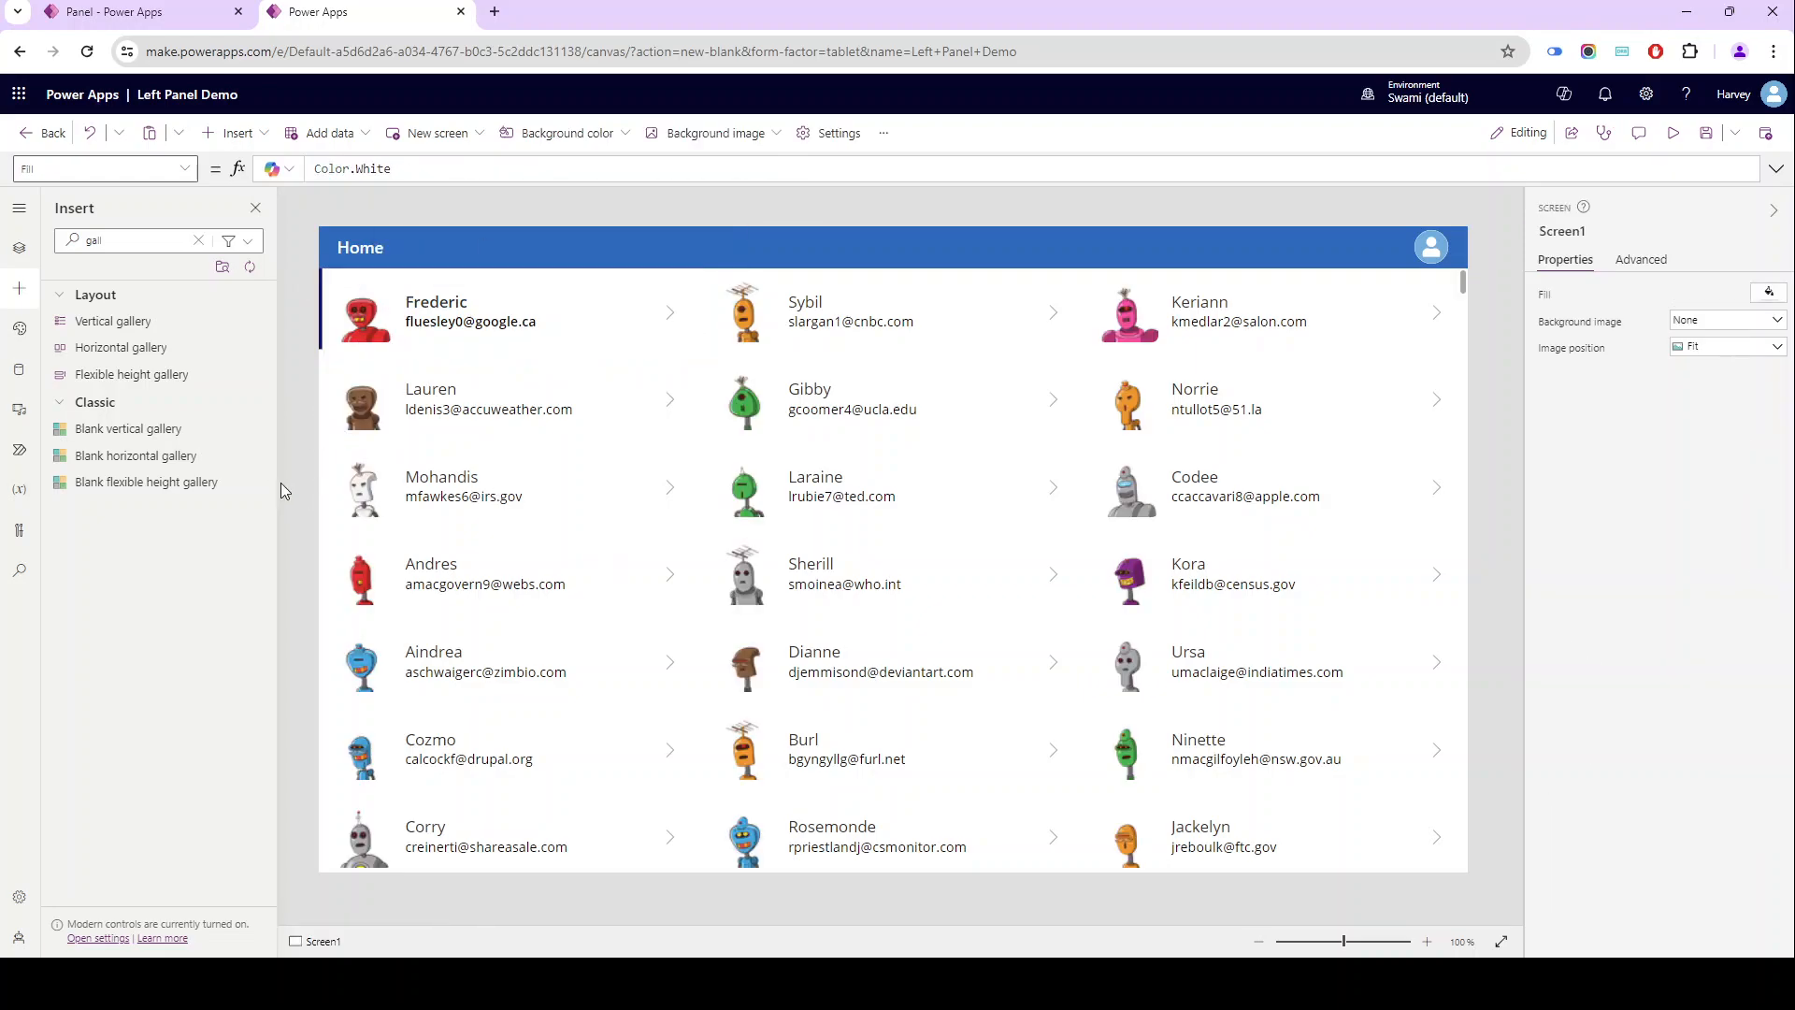
- Switch to the finished Panel app and examine the Manage Data panel for the first contact
{"action": "left_click", "coordinate": [127, 6]}
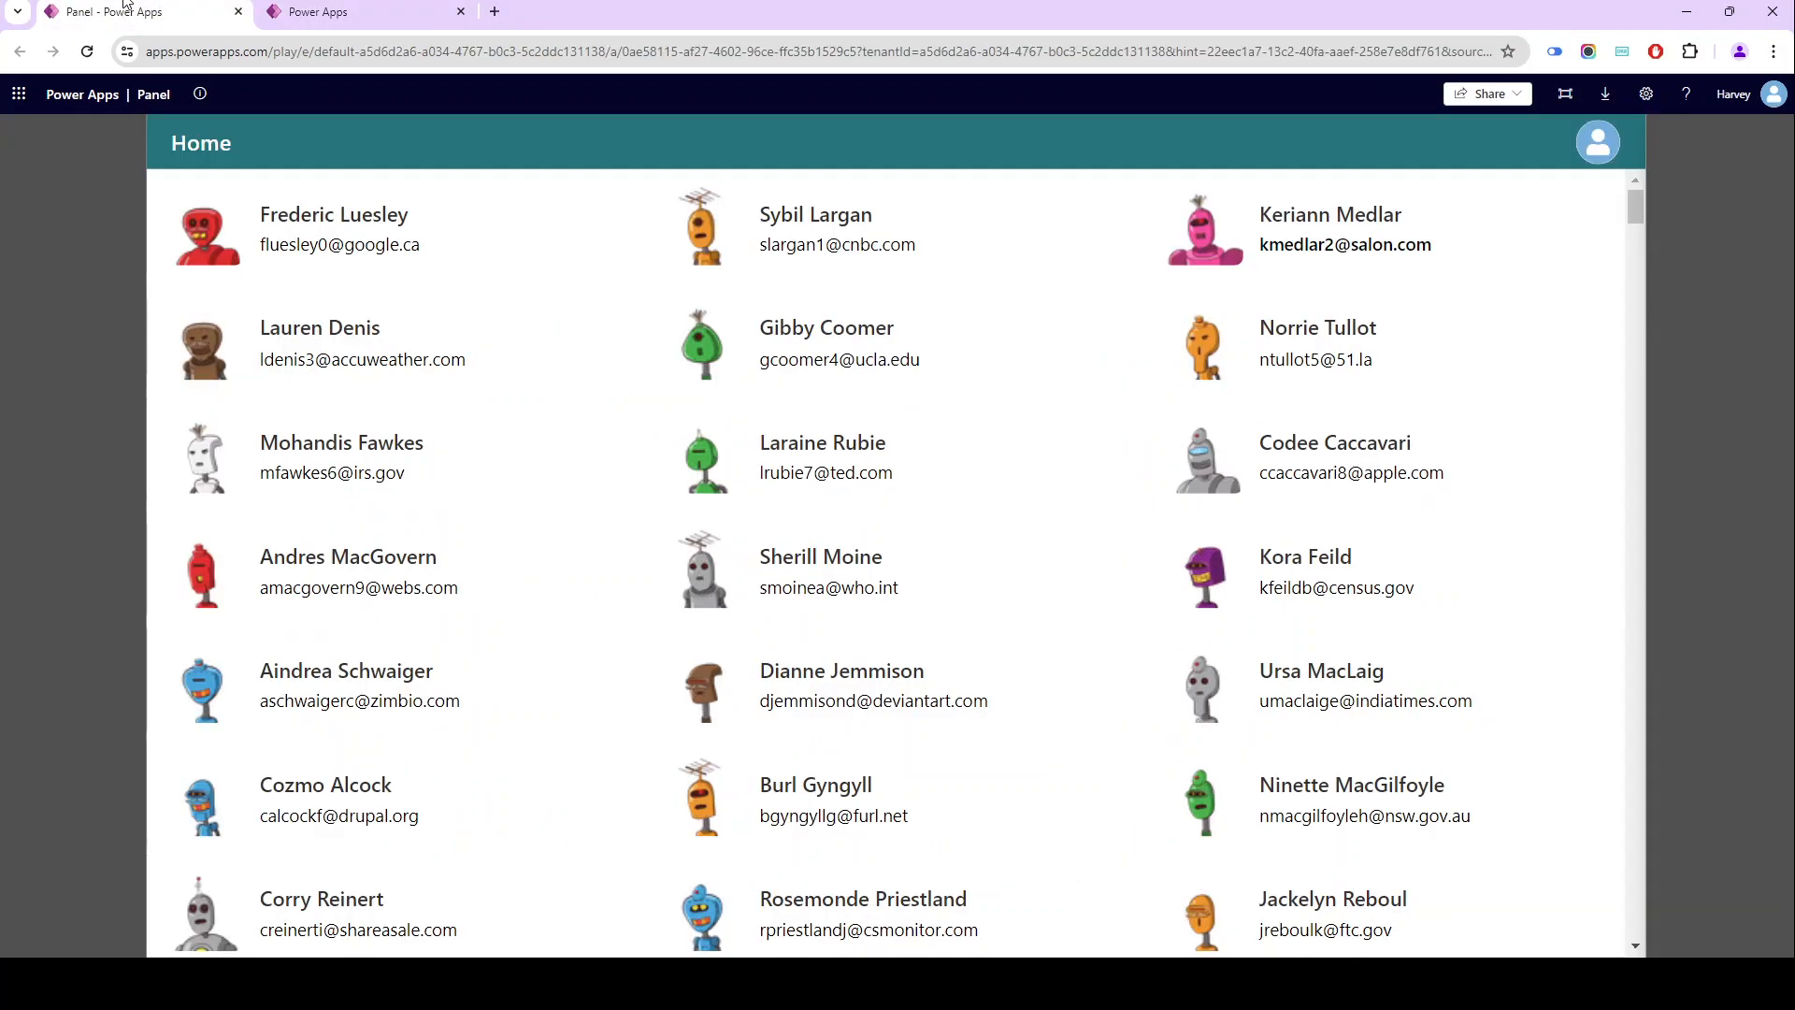
{"action": "left_click", "coordinate": [365, 225]}
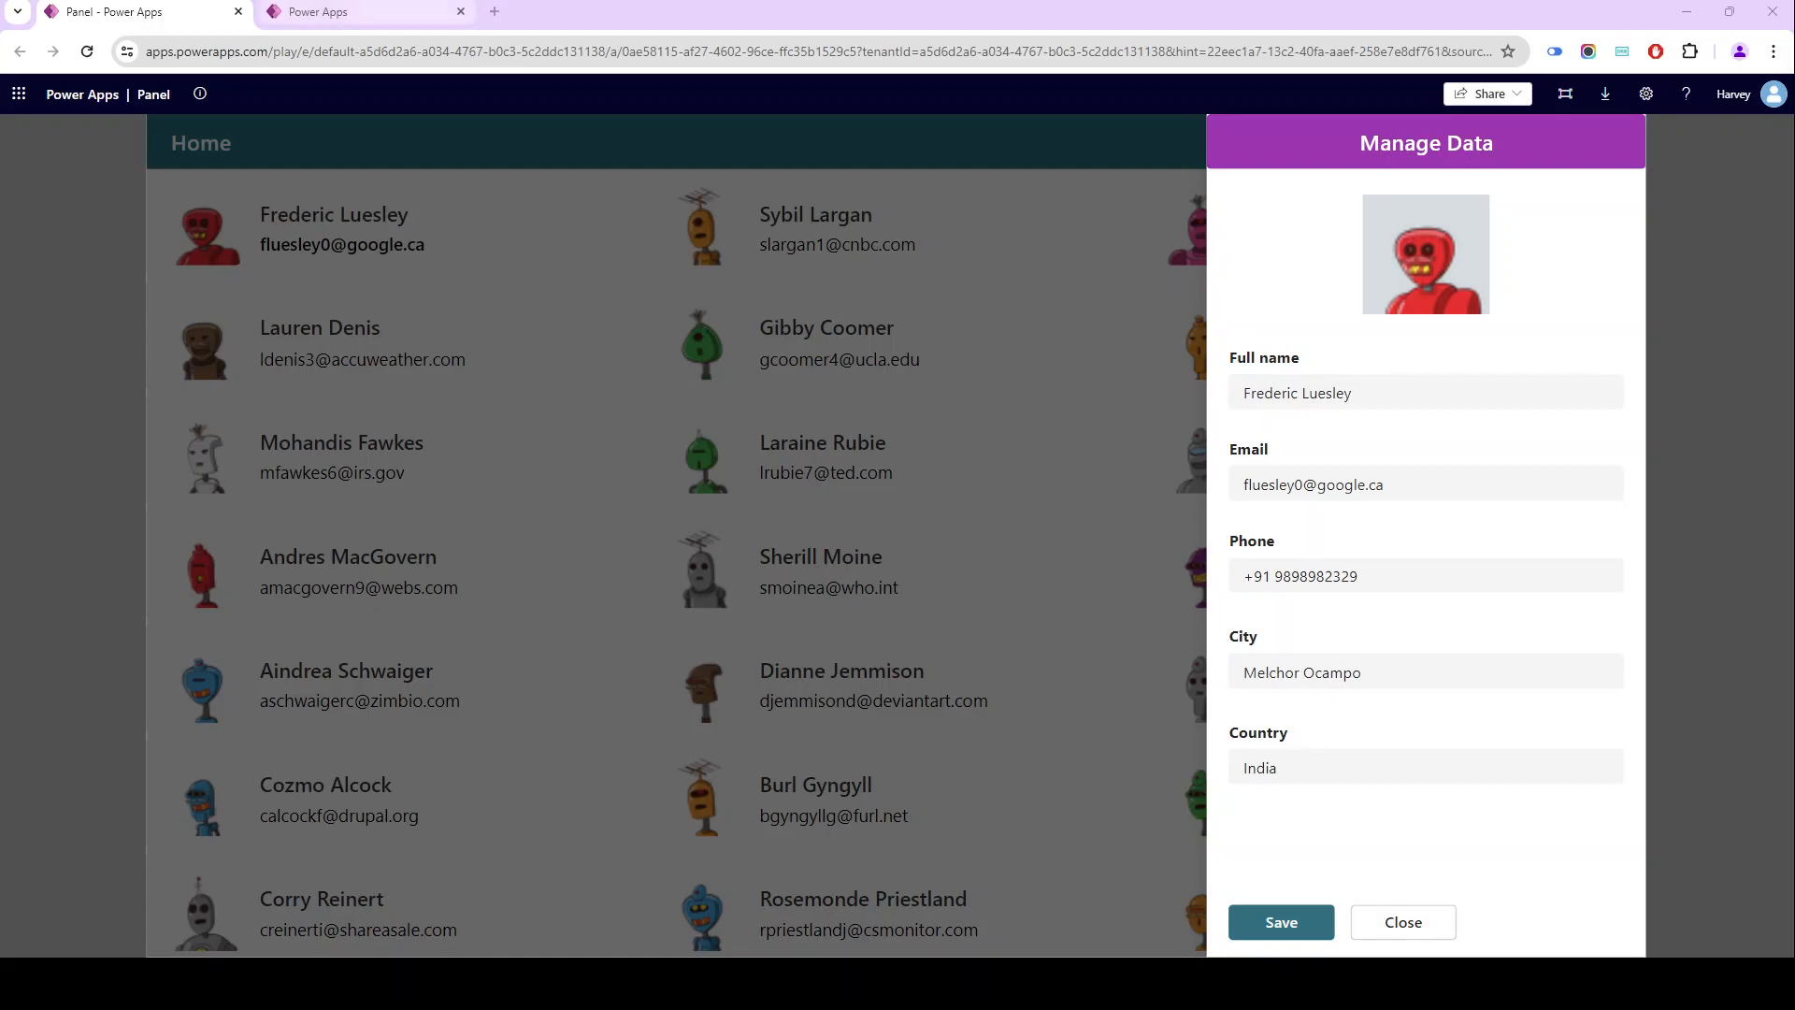
{"action": "left_click", "coordinate": [334, 9]}
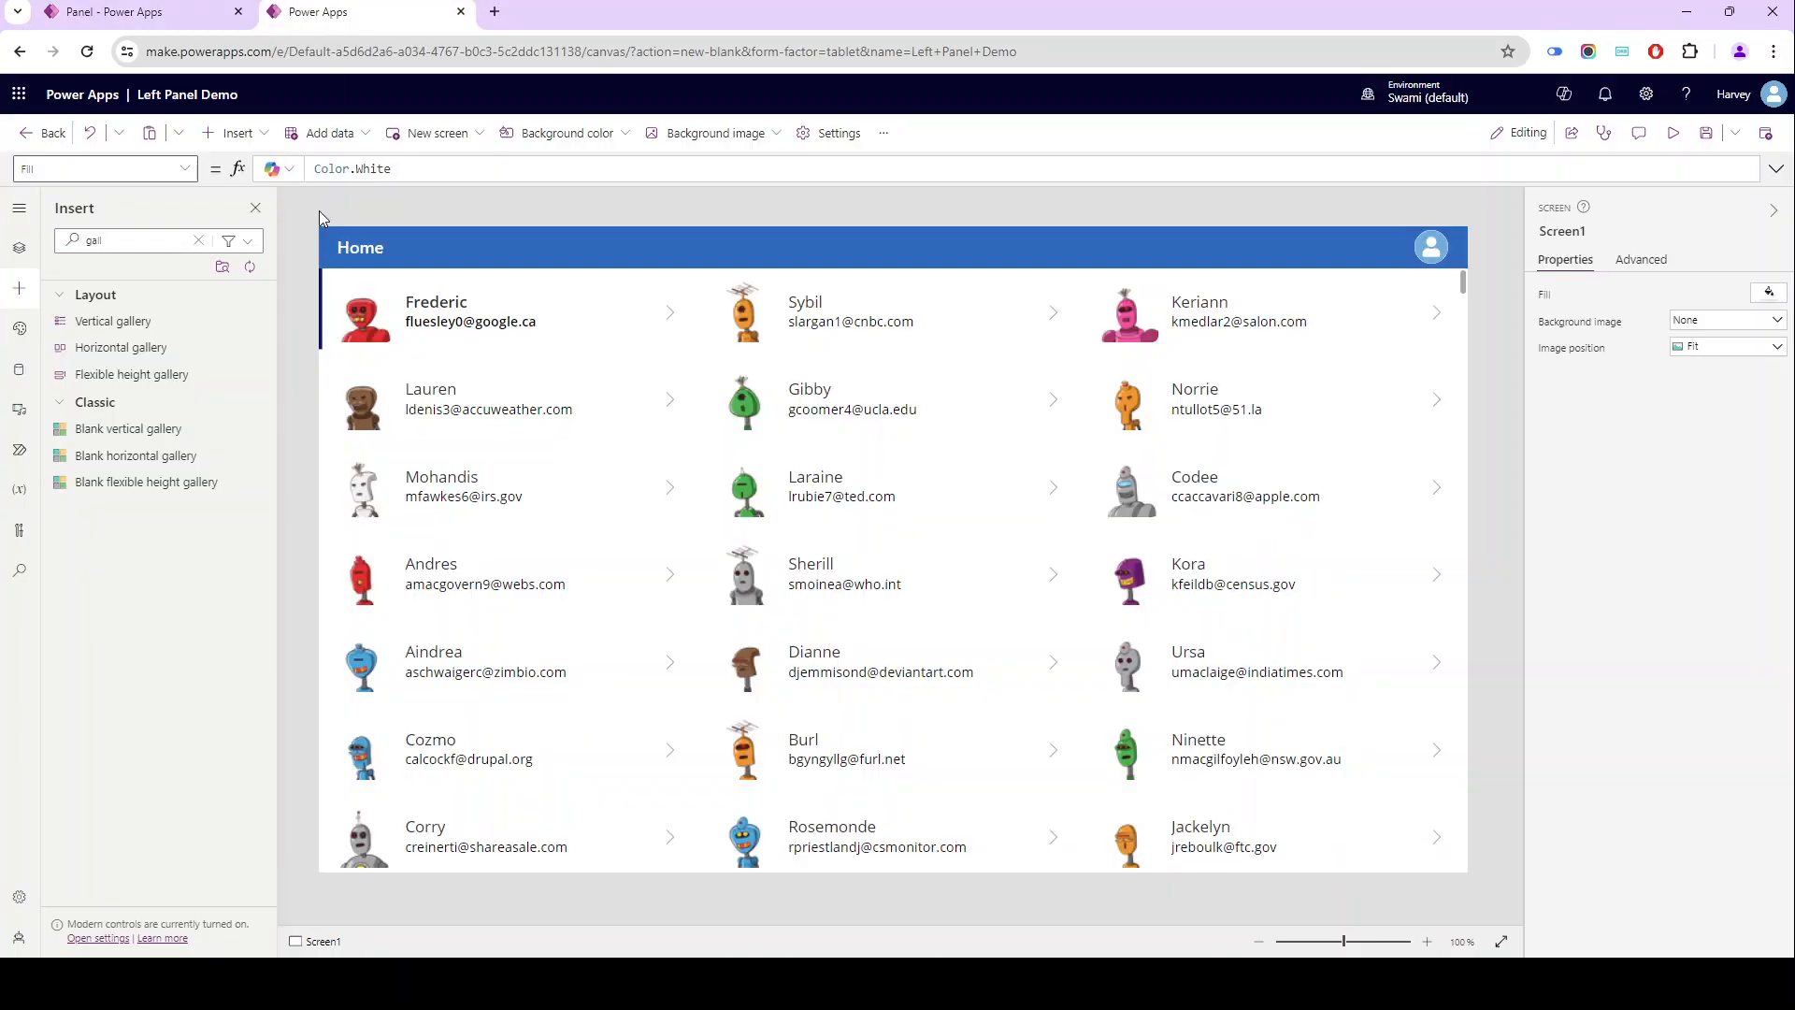
- Return to Left Panel Demo's Screen1, insert a container and fill it with standard yellow
{"action": "left_click", "coordinate": [236, 134]}
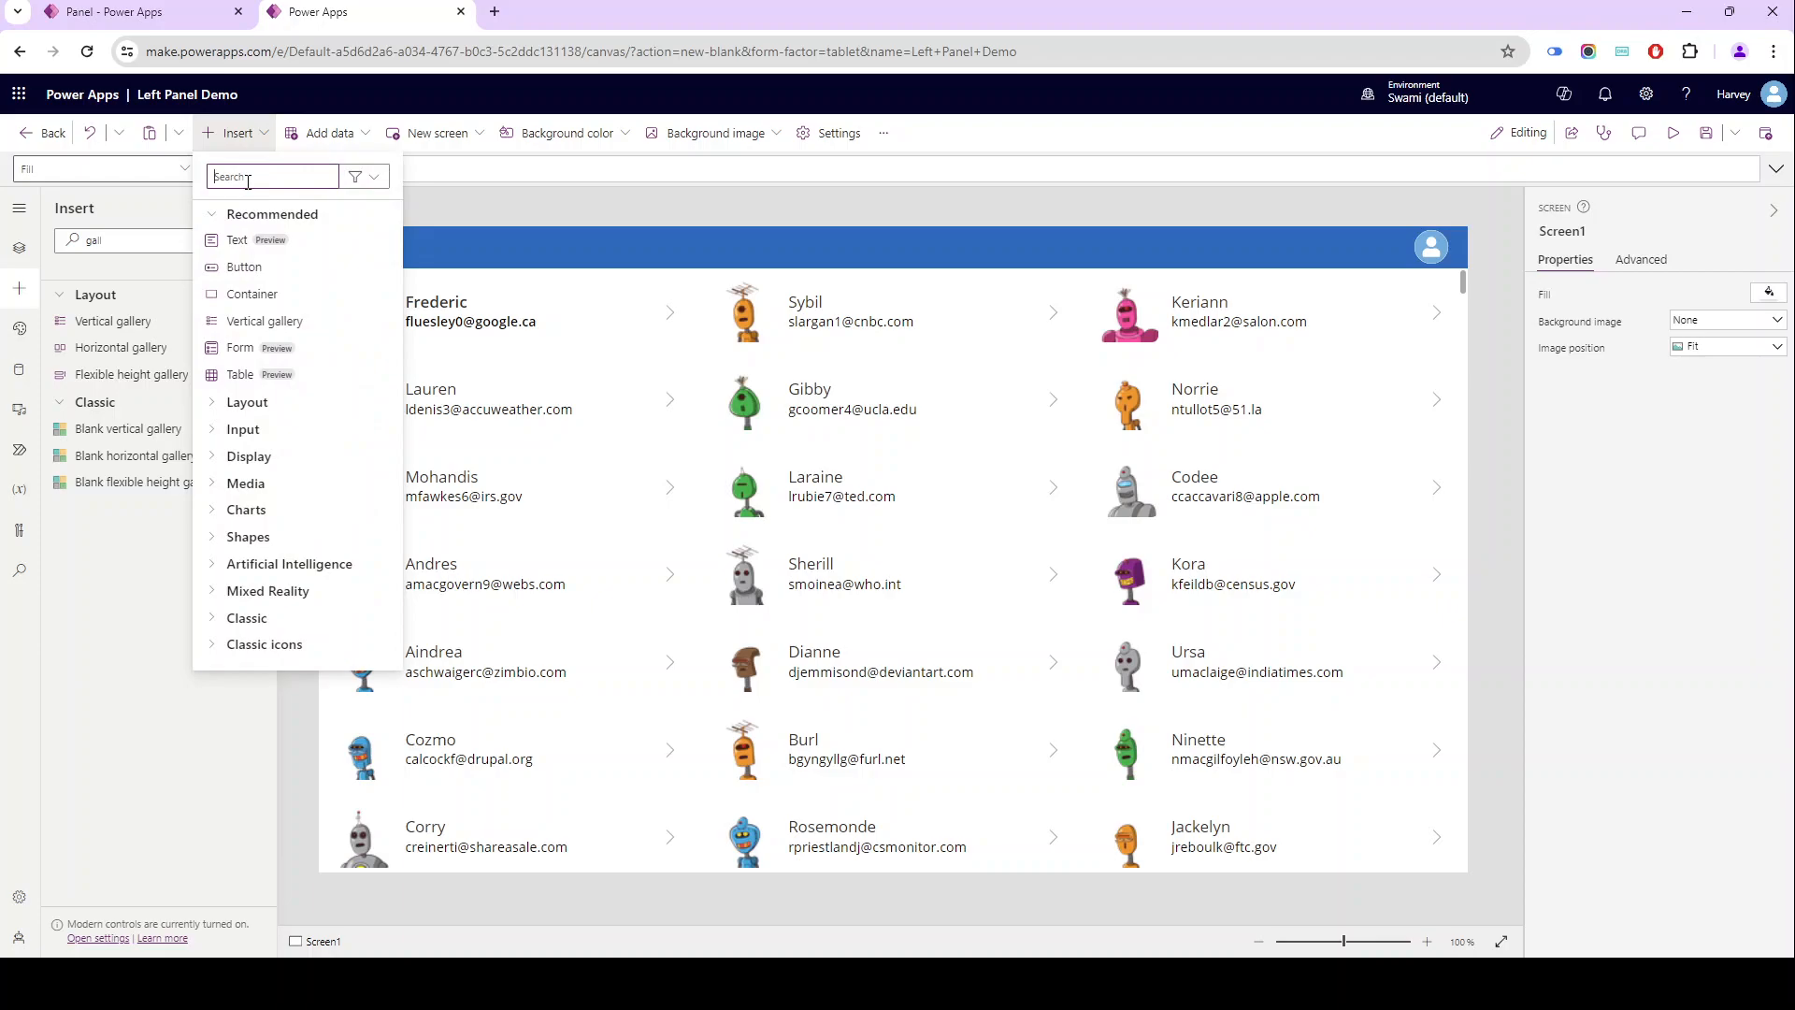
{"action": "left_click", "coordinate": [280, 294]}
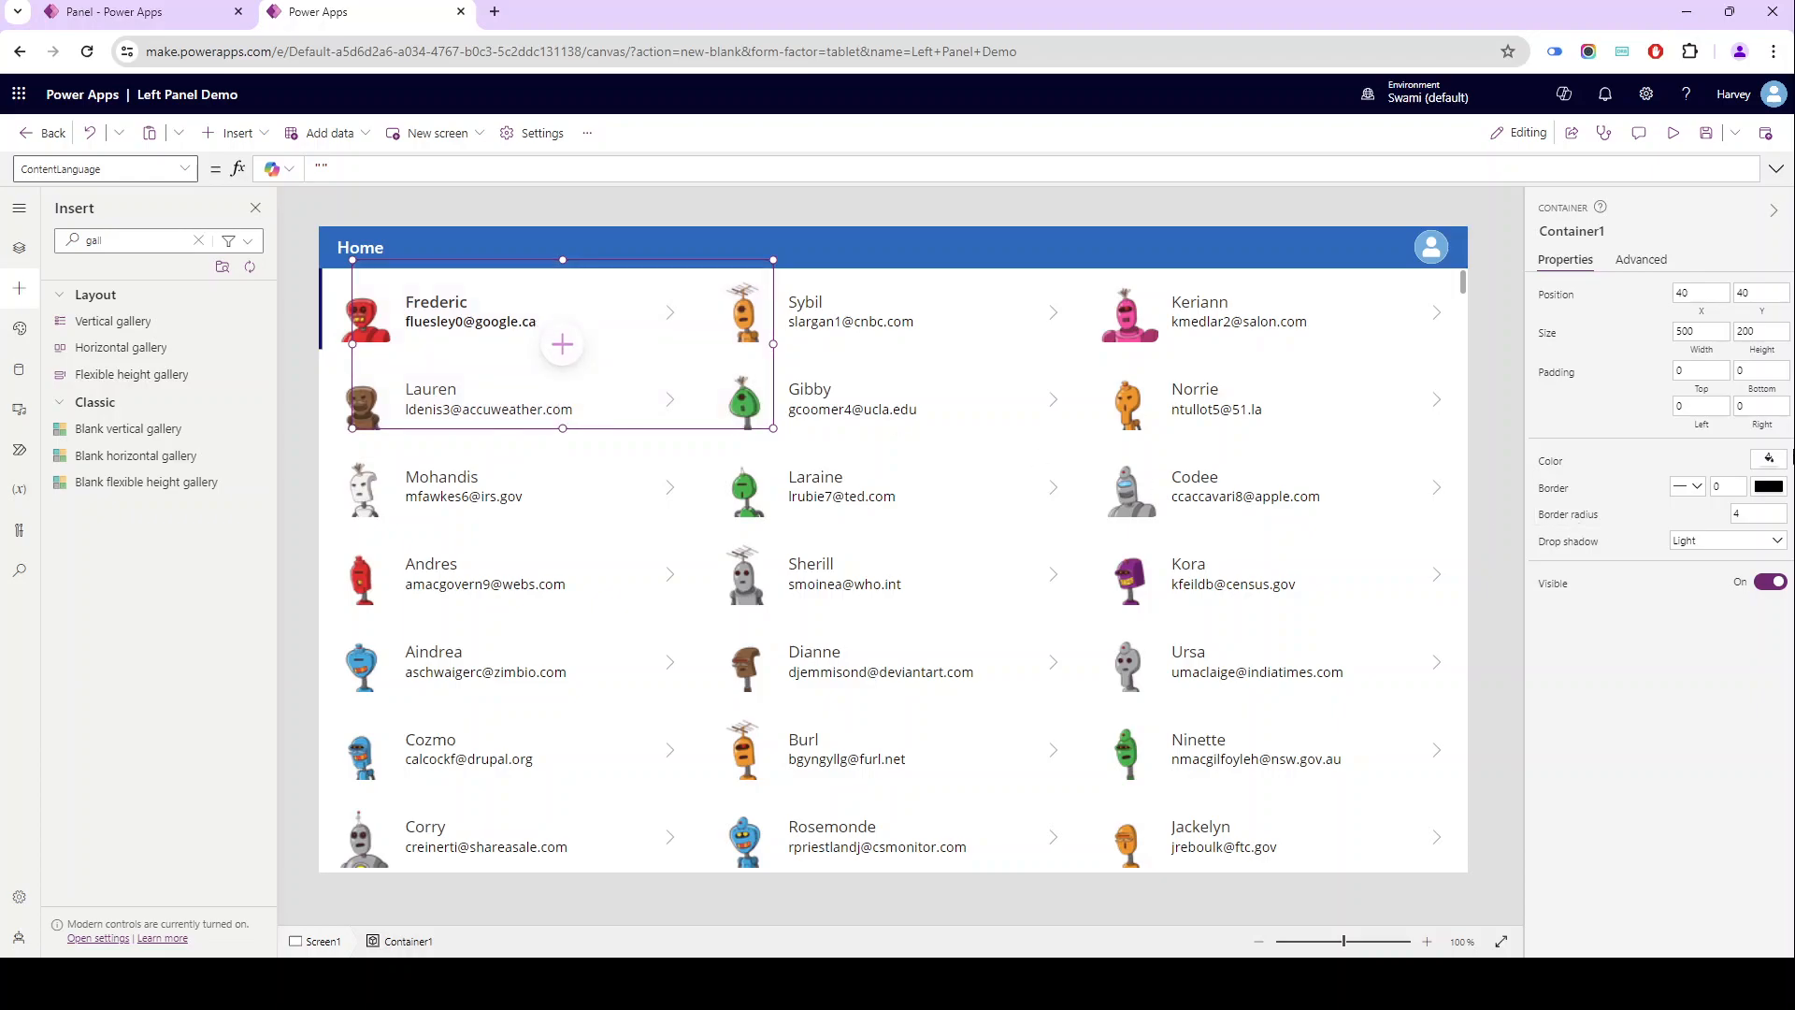
{"action": "left_click", "coordinate": [1762, 456]}
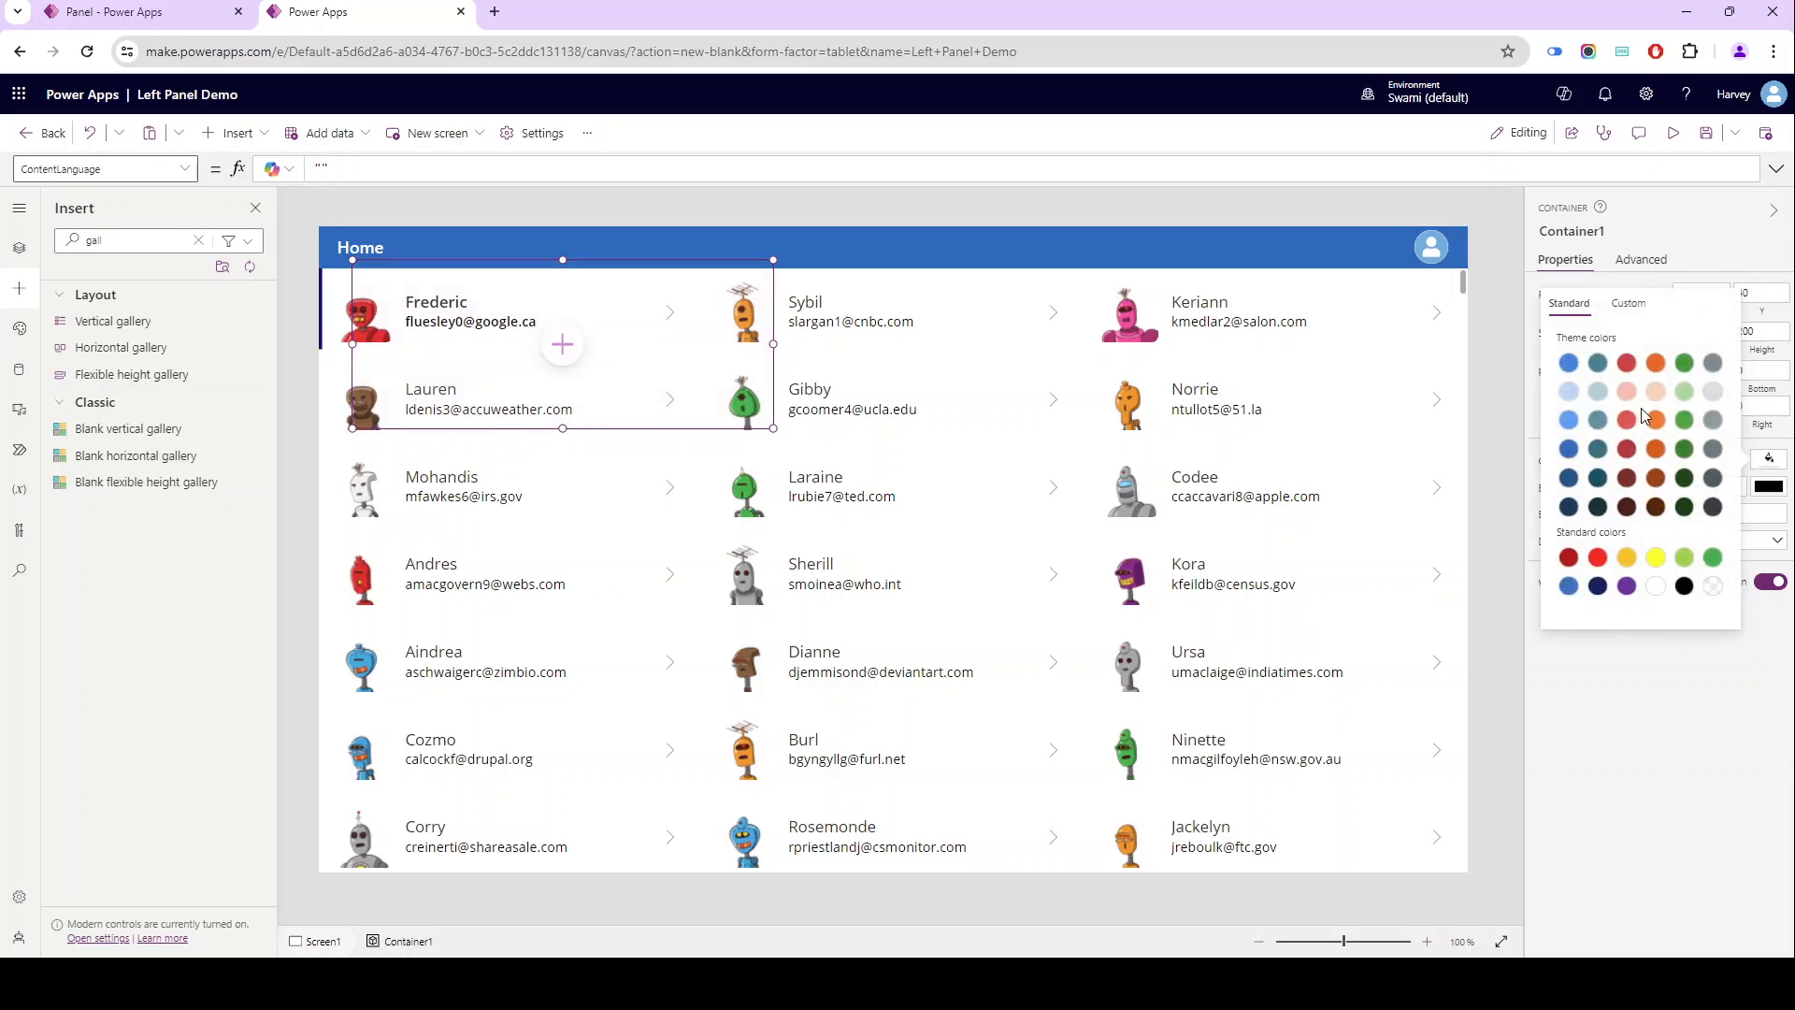
{"action": "left_click", "coordinate": [1655, 558]}
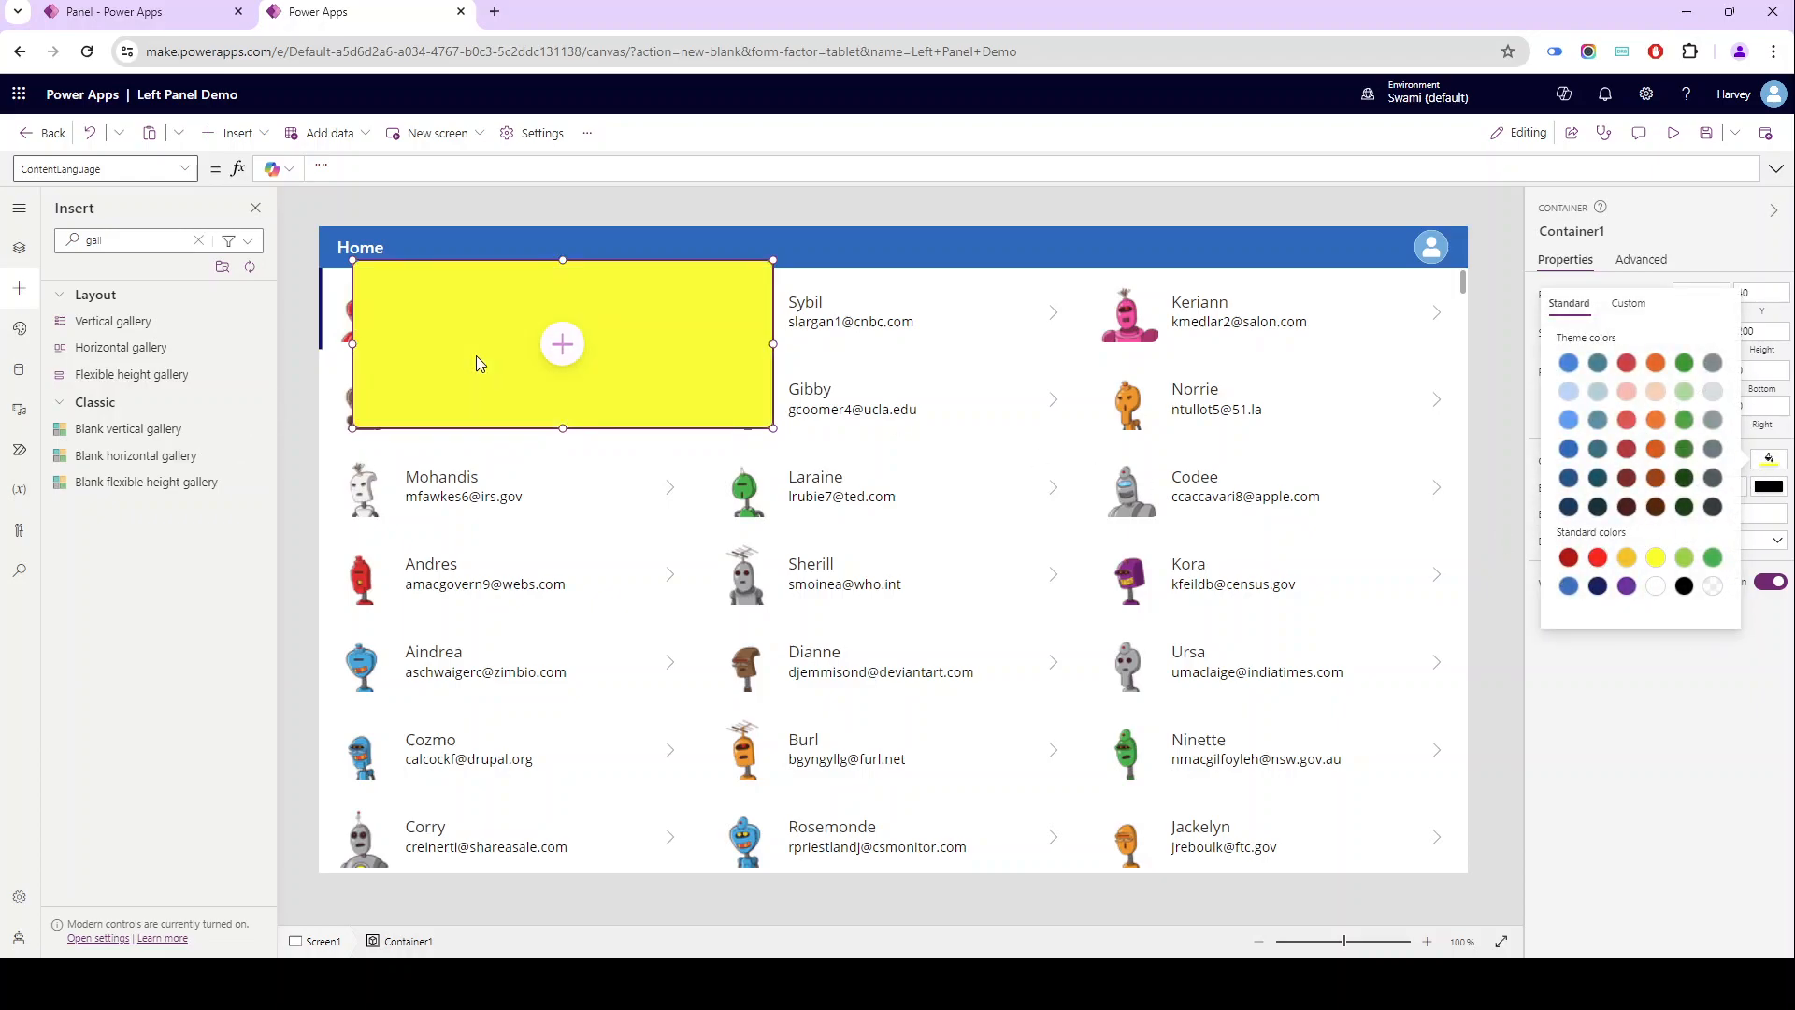
{"action": "right_click", "coordinate": [477, 363]}
{"action": "left_click", "coordinate": [19, 248]}
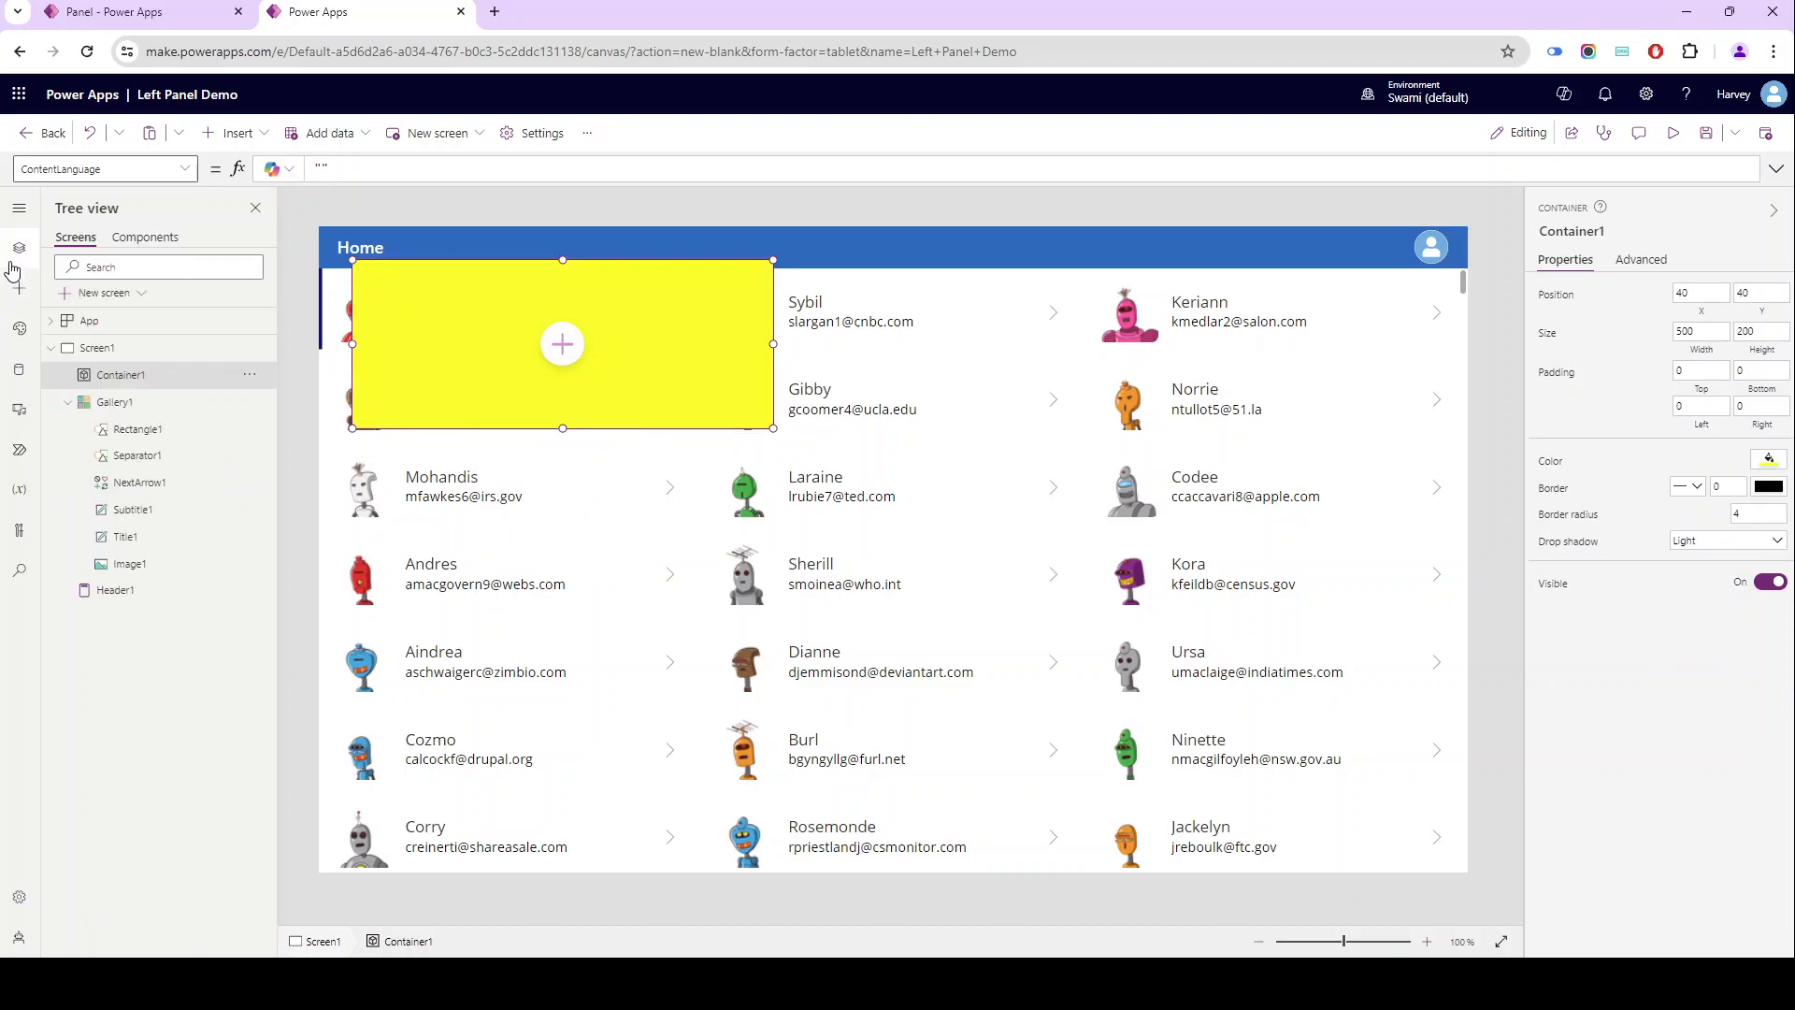
- Stretch the yellow container to the full screen height of 768 and place it against the app screen's right edge at position 866, 0
{"action": "left_click_drag", "start_coordinate": [563, 432], "coordinate": [549, 921]}
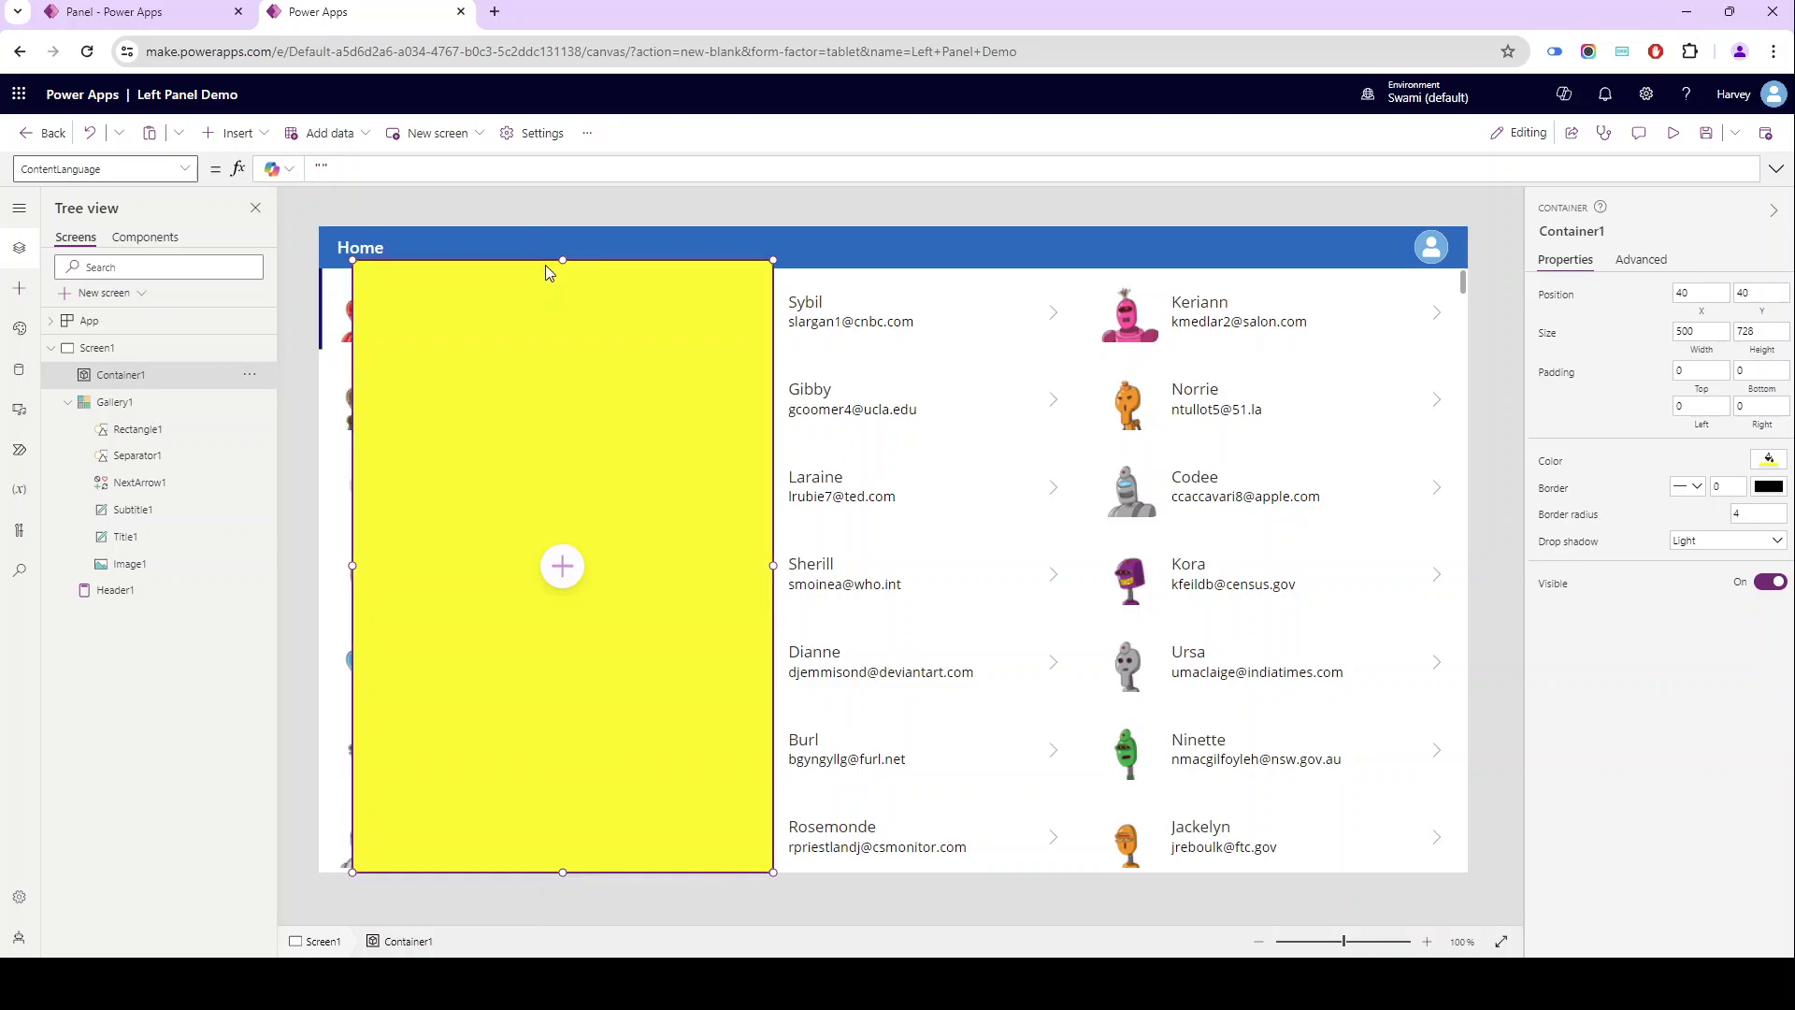
{"action": "left_click_drag", "start_coordinate": [562, 259], "coordinate": [521, 228]}
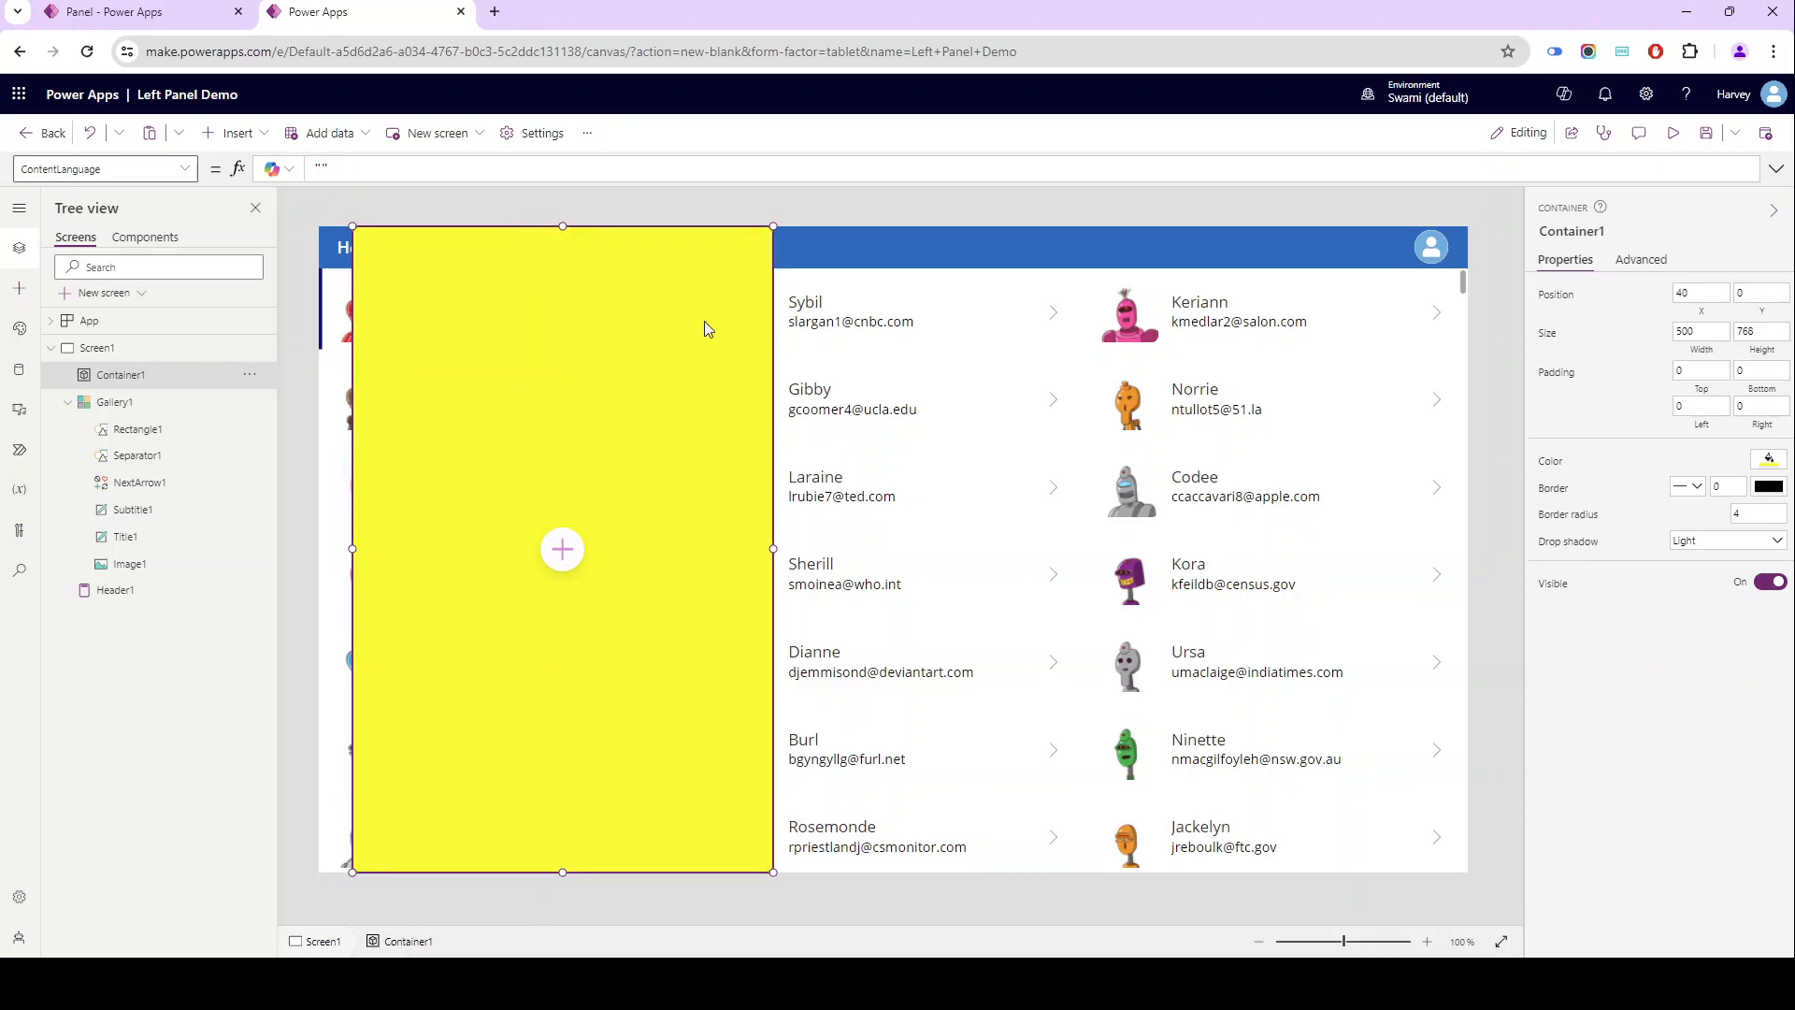
{"action": "left_click_drag", "start_coordinate": [774, 337], "coordinate": [1490, 342]}
{"action": "left_click", "coordinate": [1699, 332]}
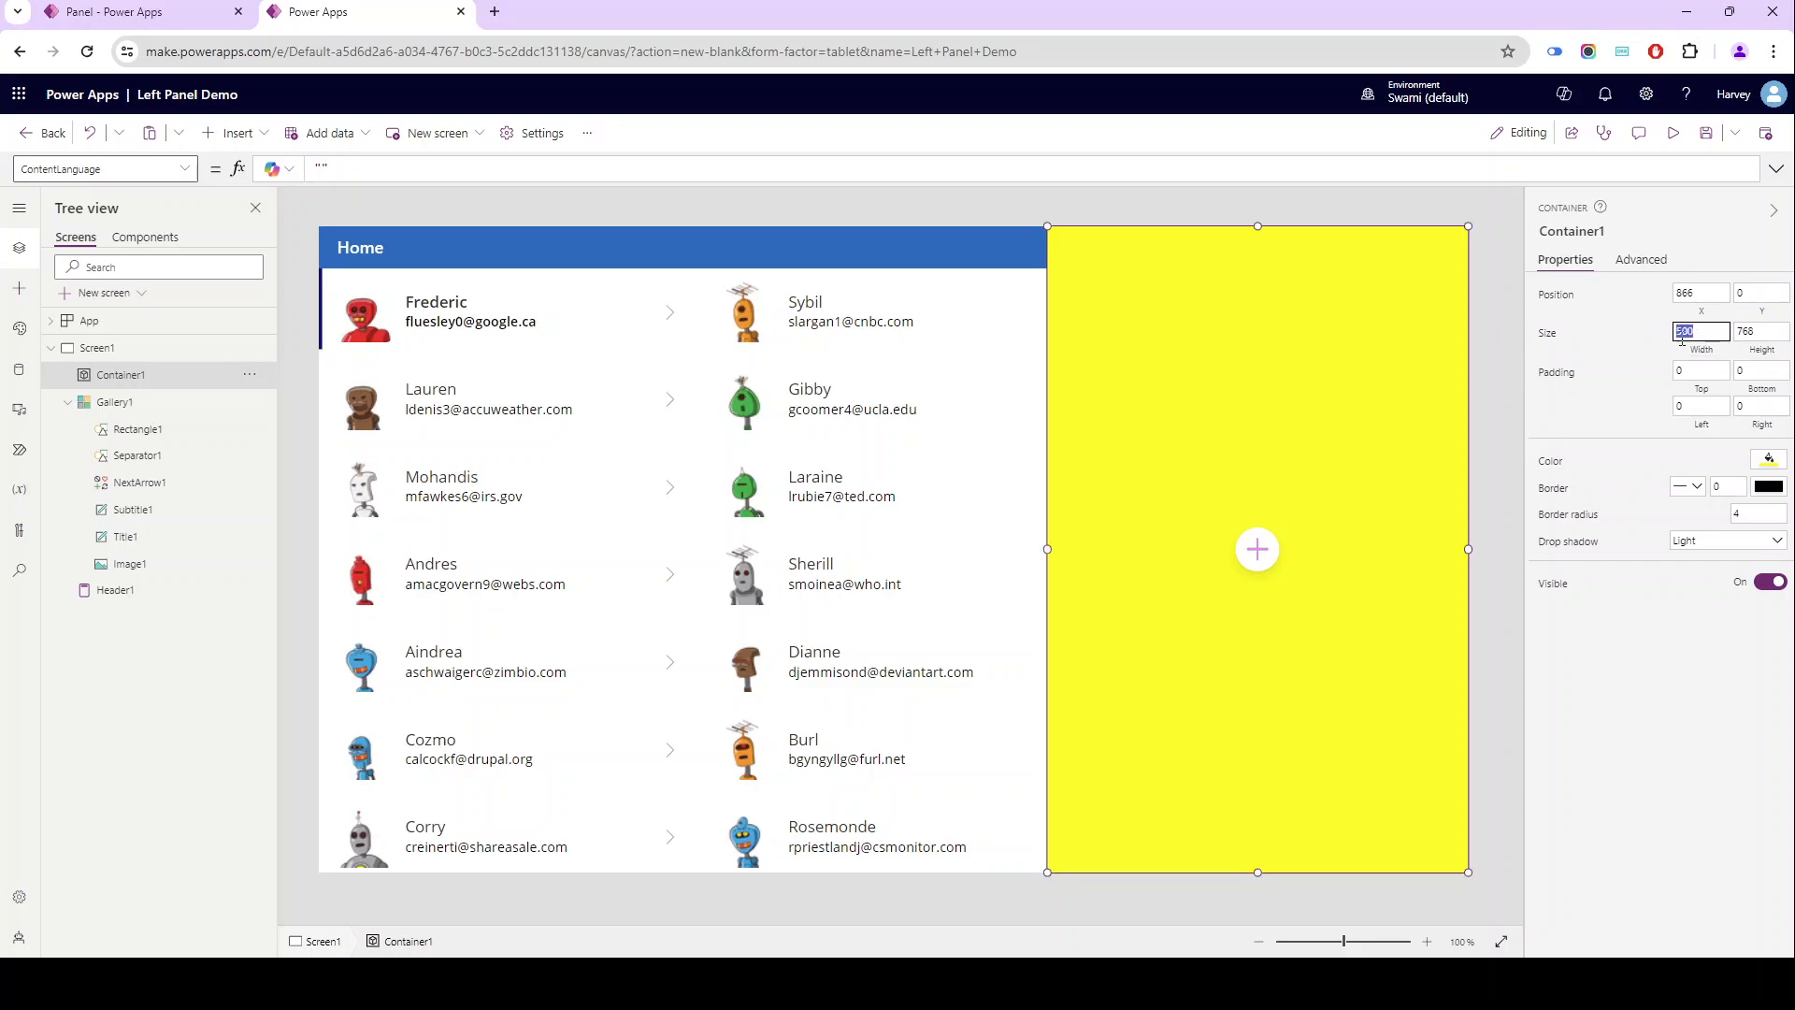
- Set the yellow container's Height formula to Parent.Height
{"action": "left_click", "coordinate": [1758, 334]}
{"action": "left_click", "coordinate": [1756, 353]}
{"action": "type", "text": "Parent.Height"}
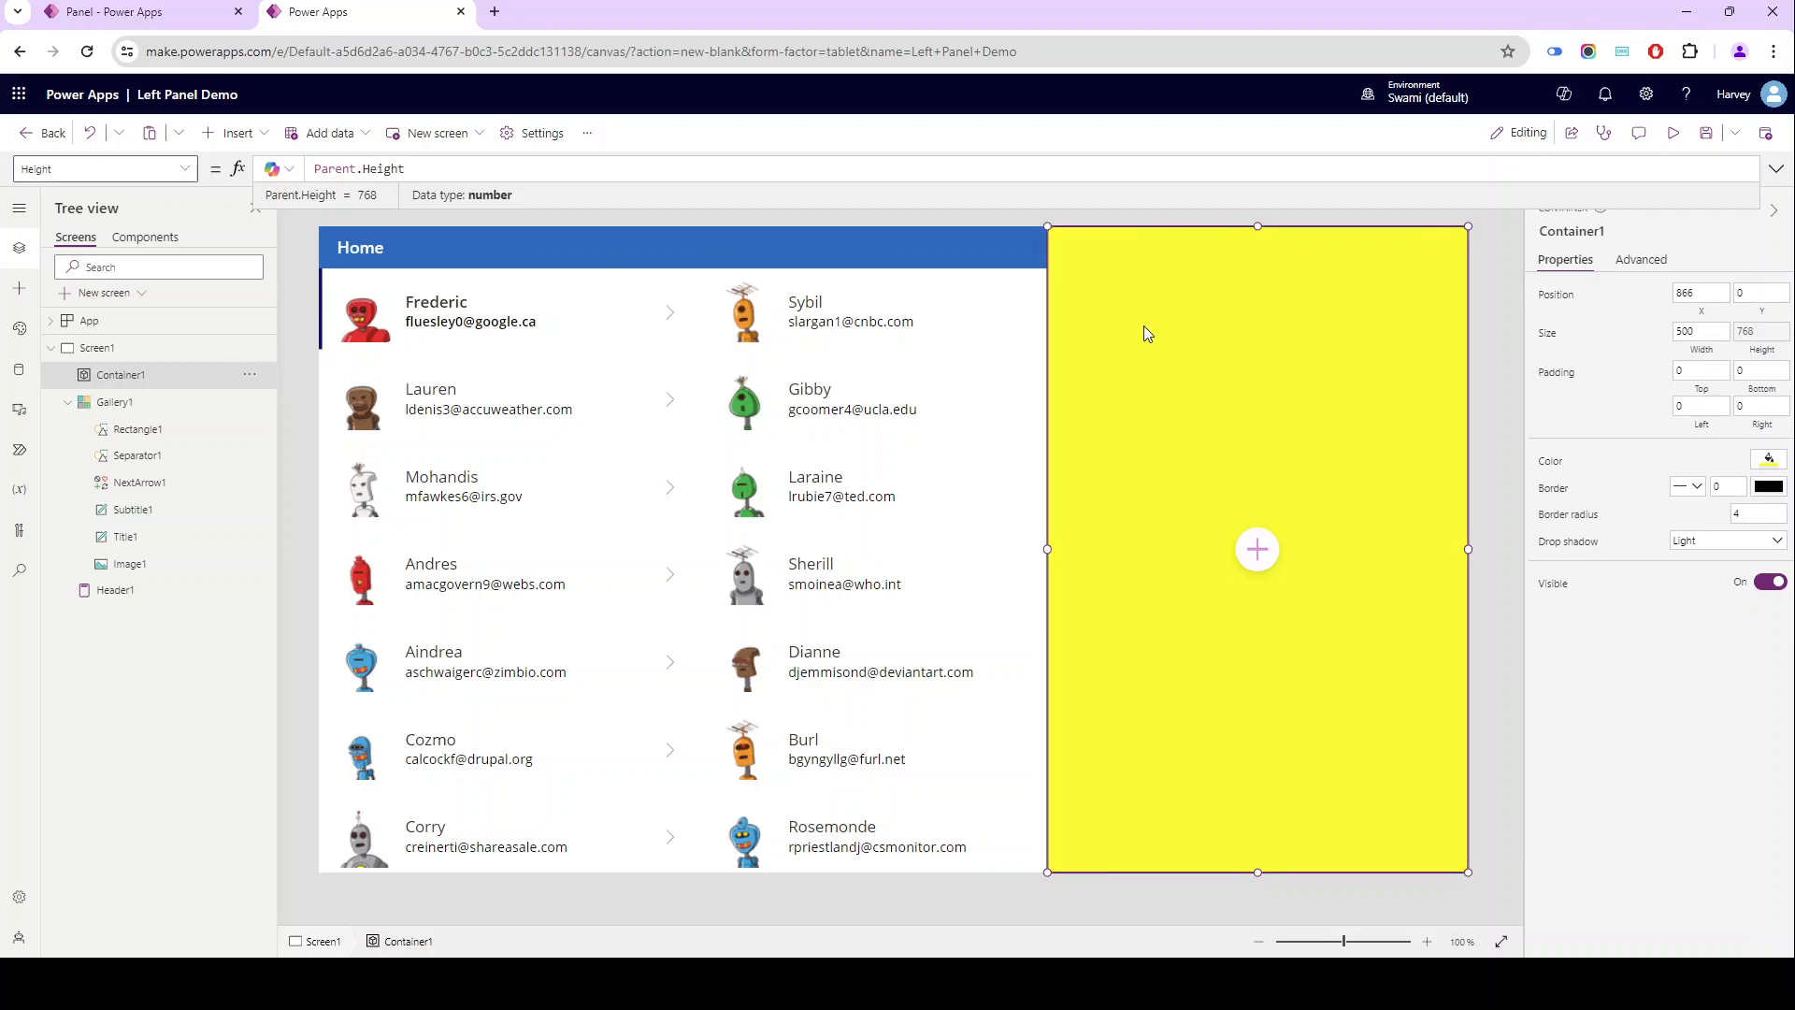
{"action": "left_click", "coordinate": [1182, 429]}
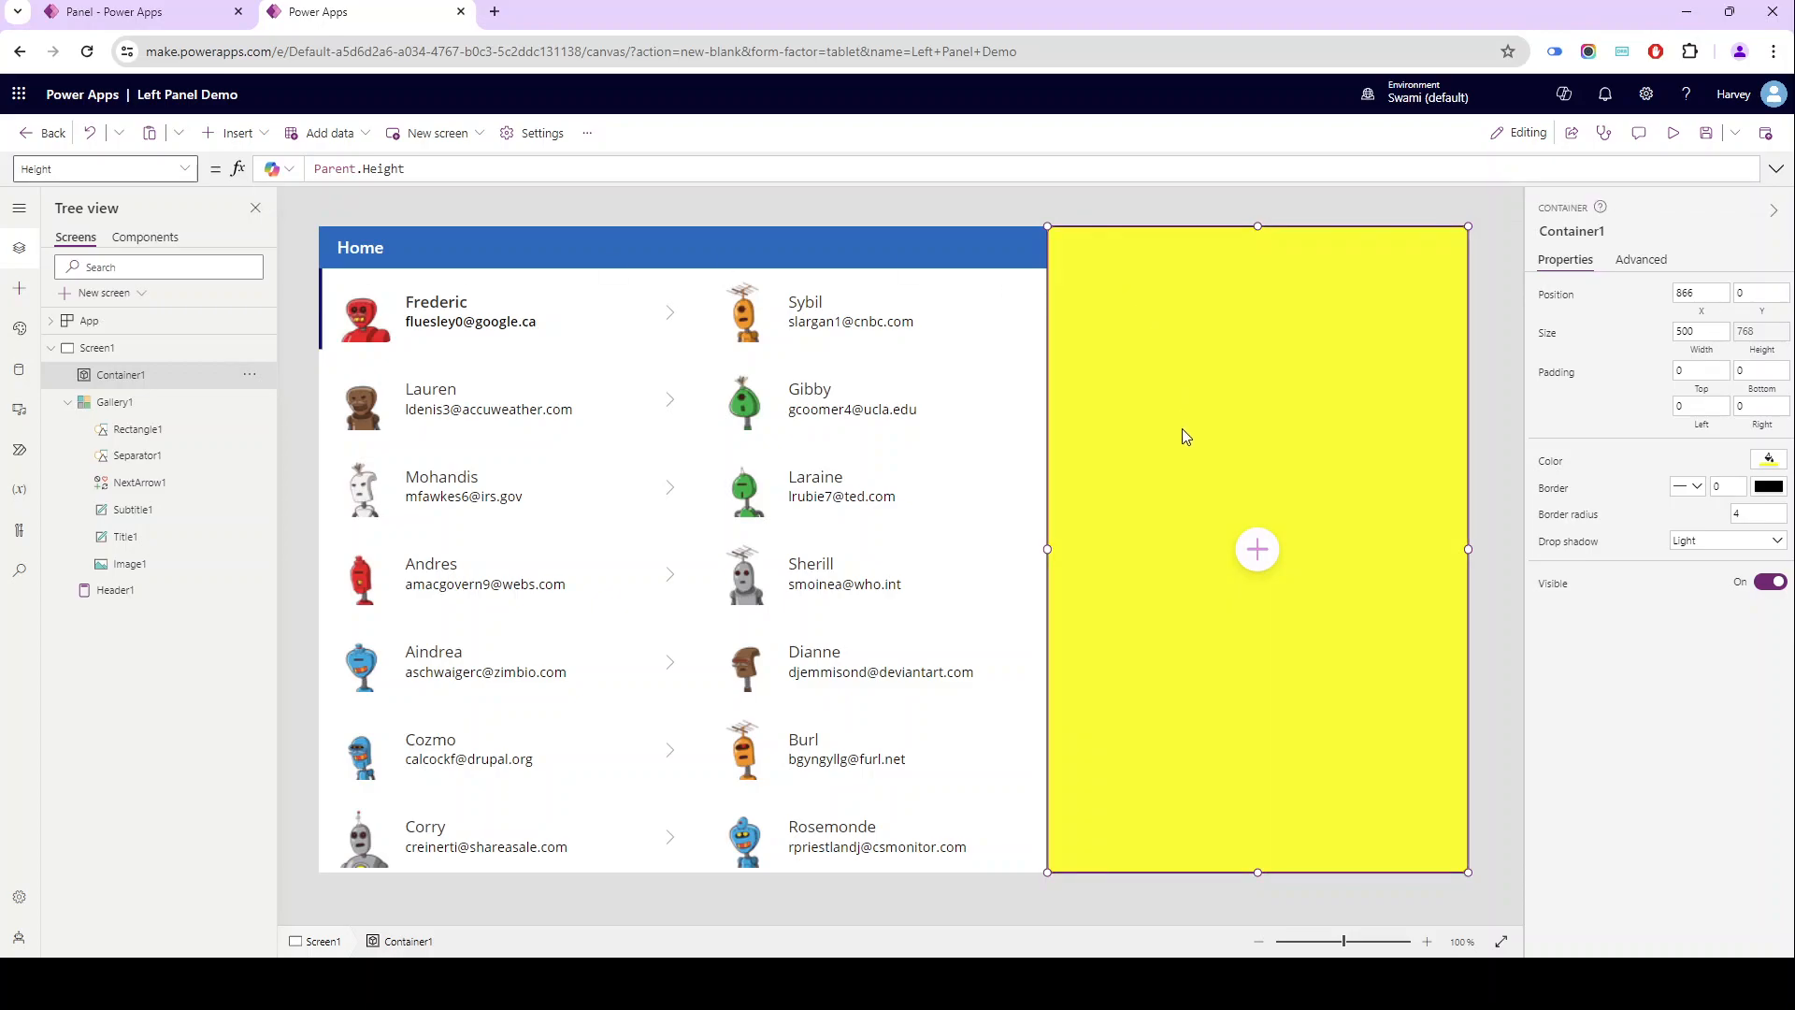
- Examine in the finished Panel app how the Manage Data panel opens and closes for different contacts, and return to Left Panel Demo's Screen1
{"action": "left_click", "coordinate": [615, 577]}
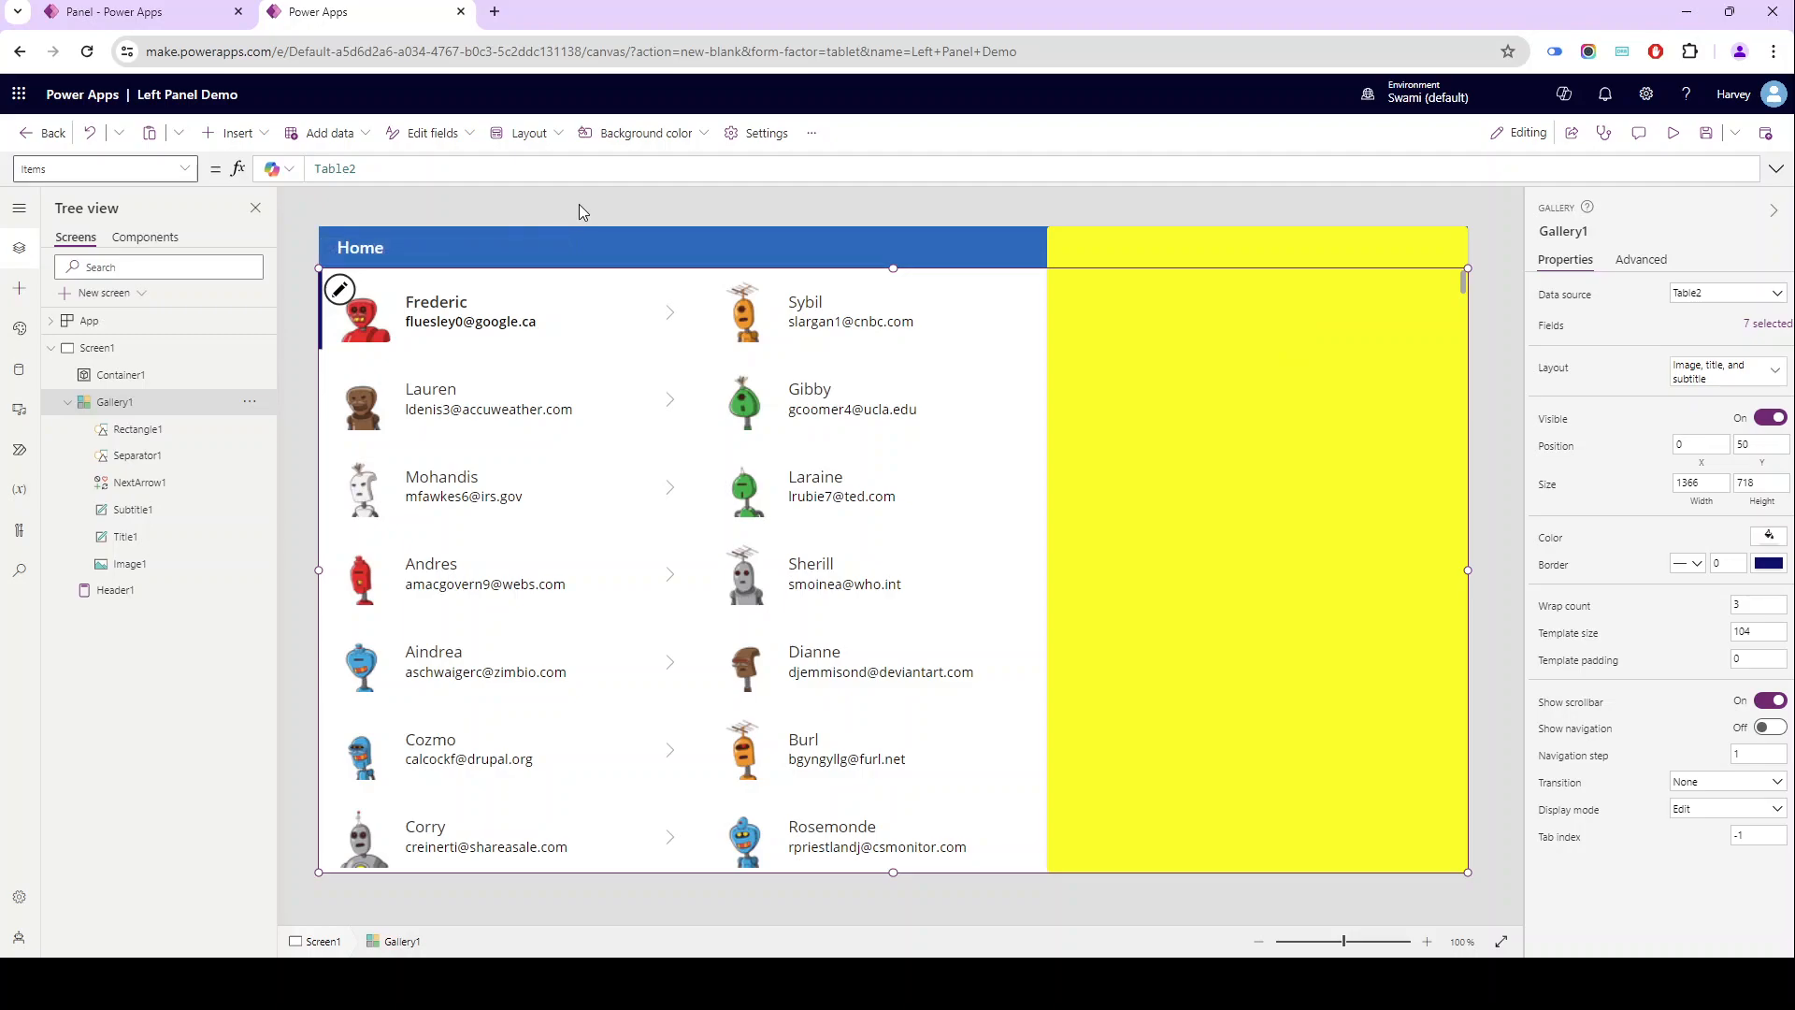
{"action": "left_click", "coordinate": [189, 16]}
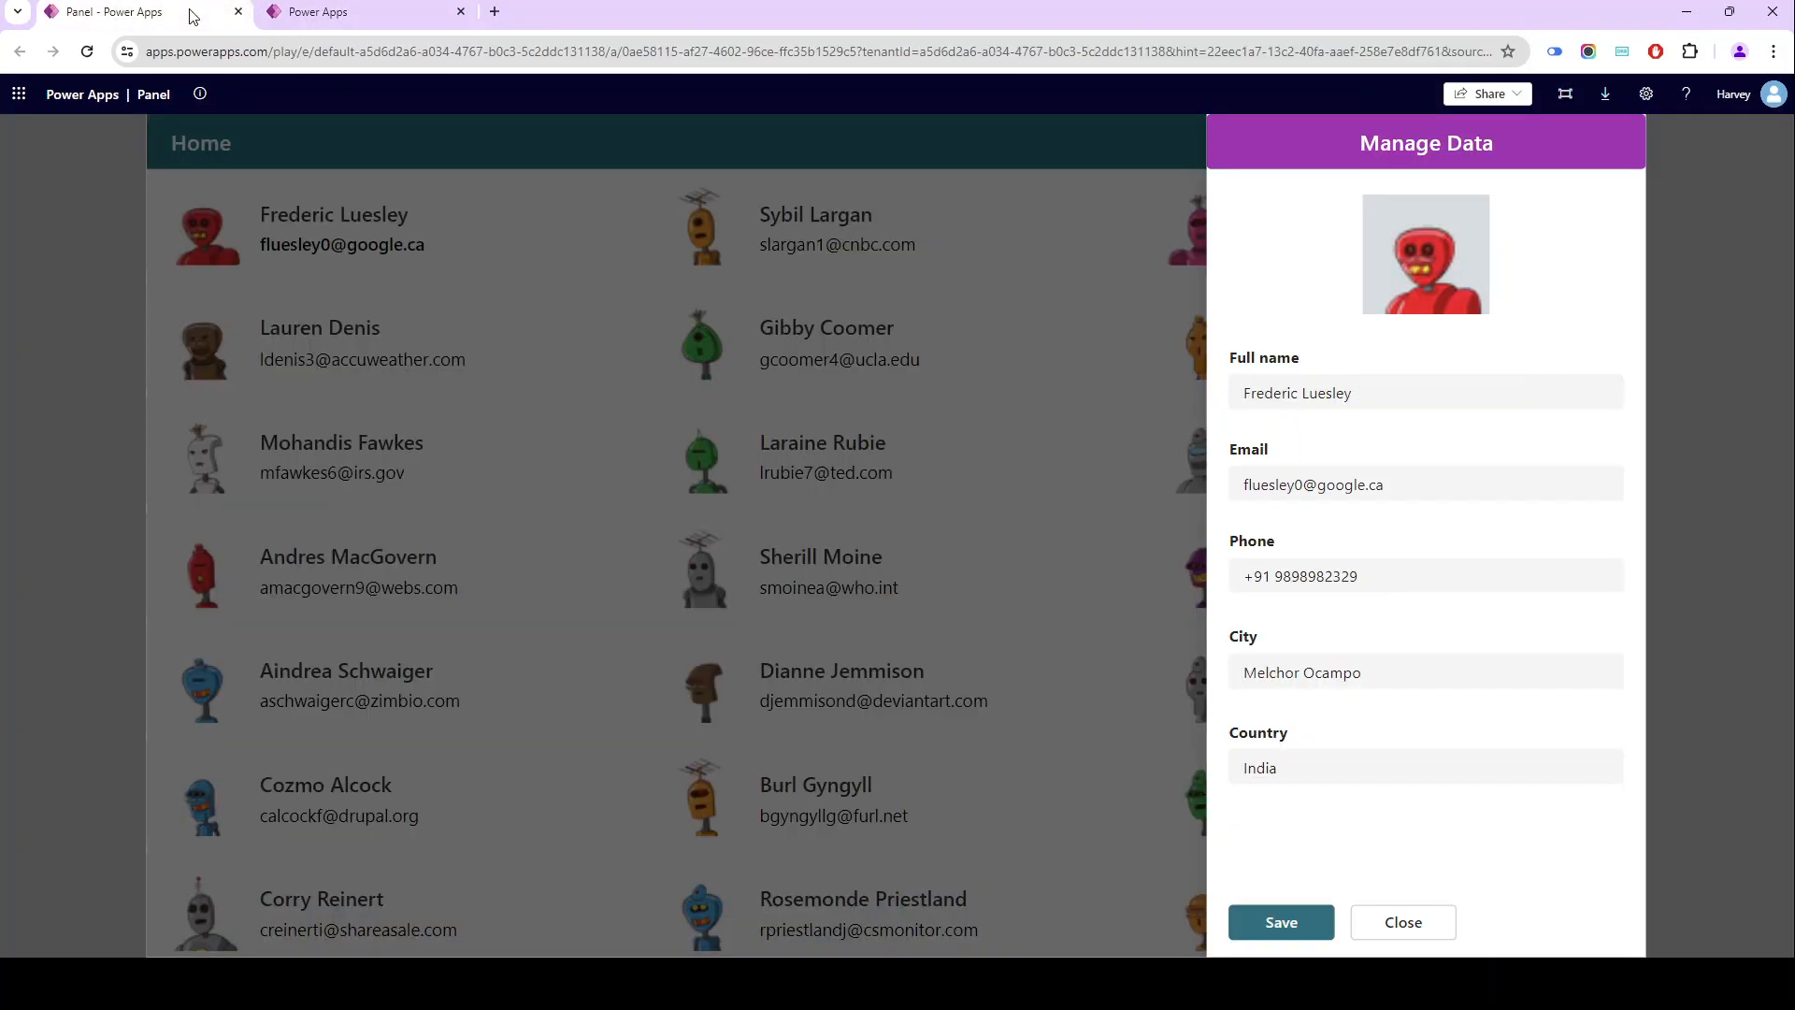
{"action": "left_click", "coordinate": [1372, 925]}
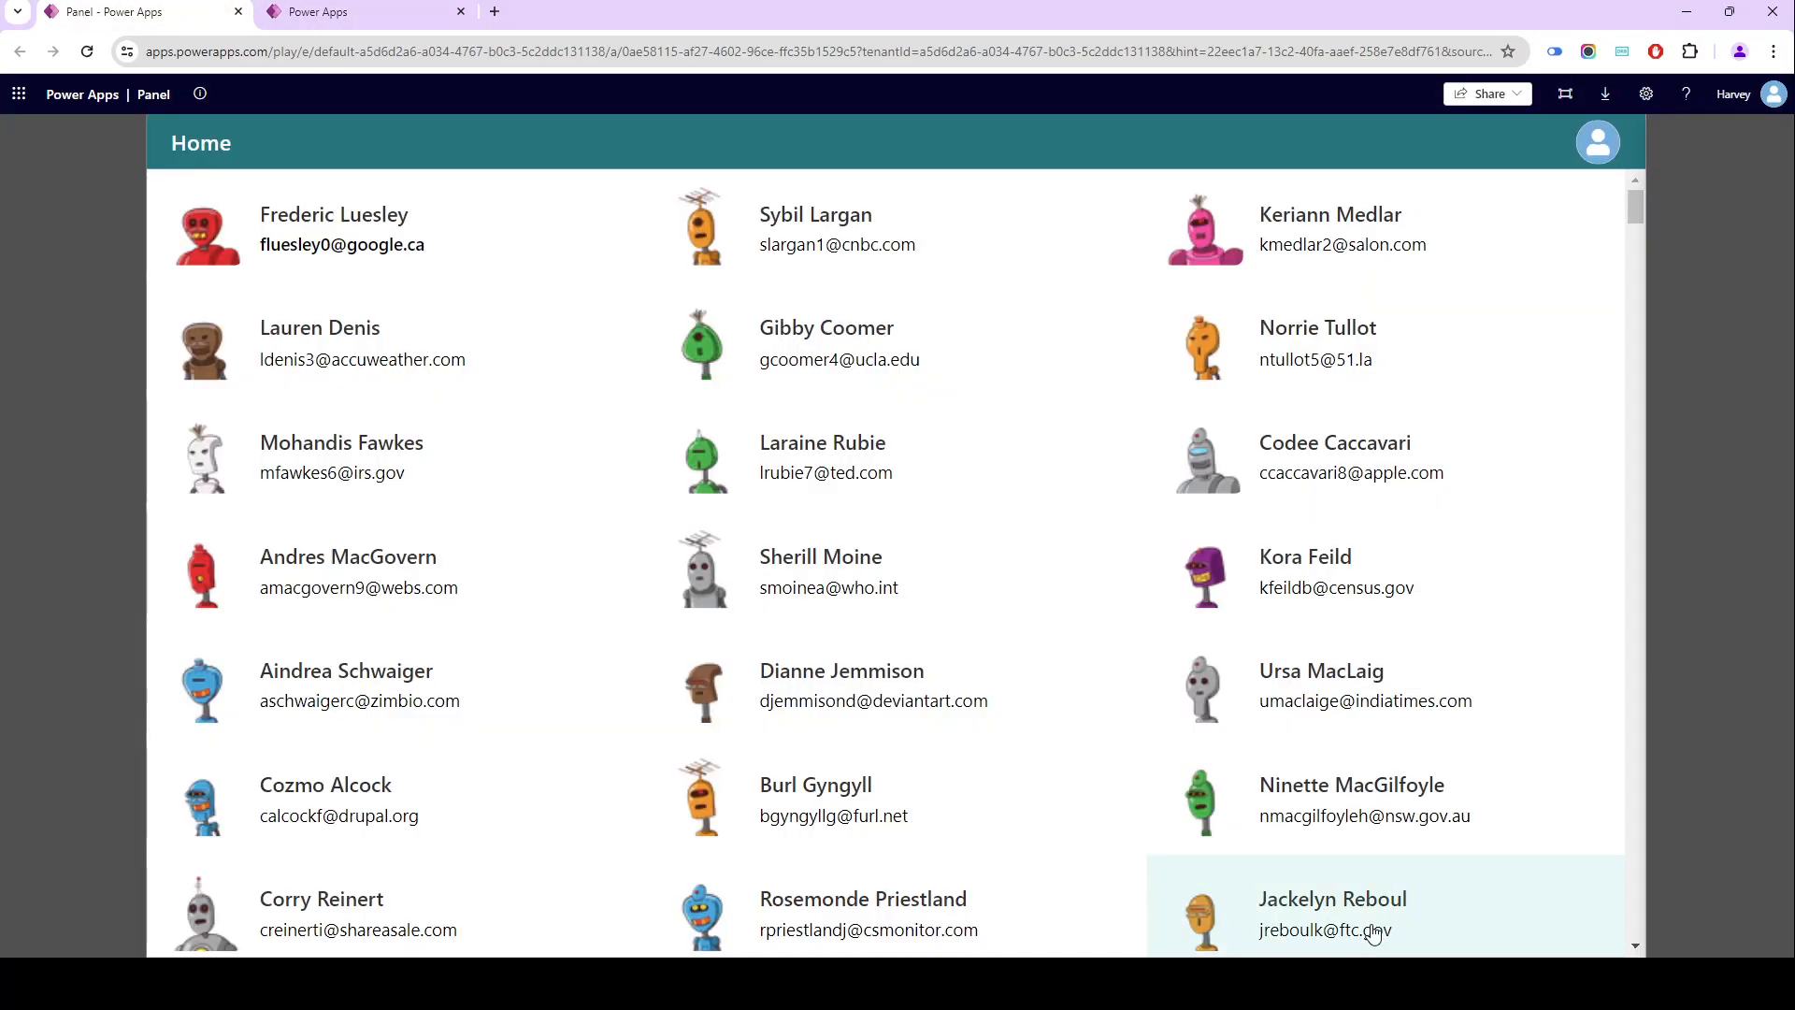
{"action": "left_click", "coordinate": [871, 270]}
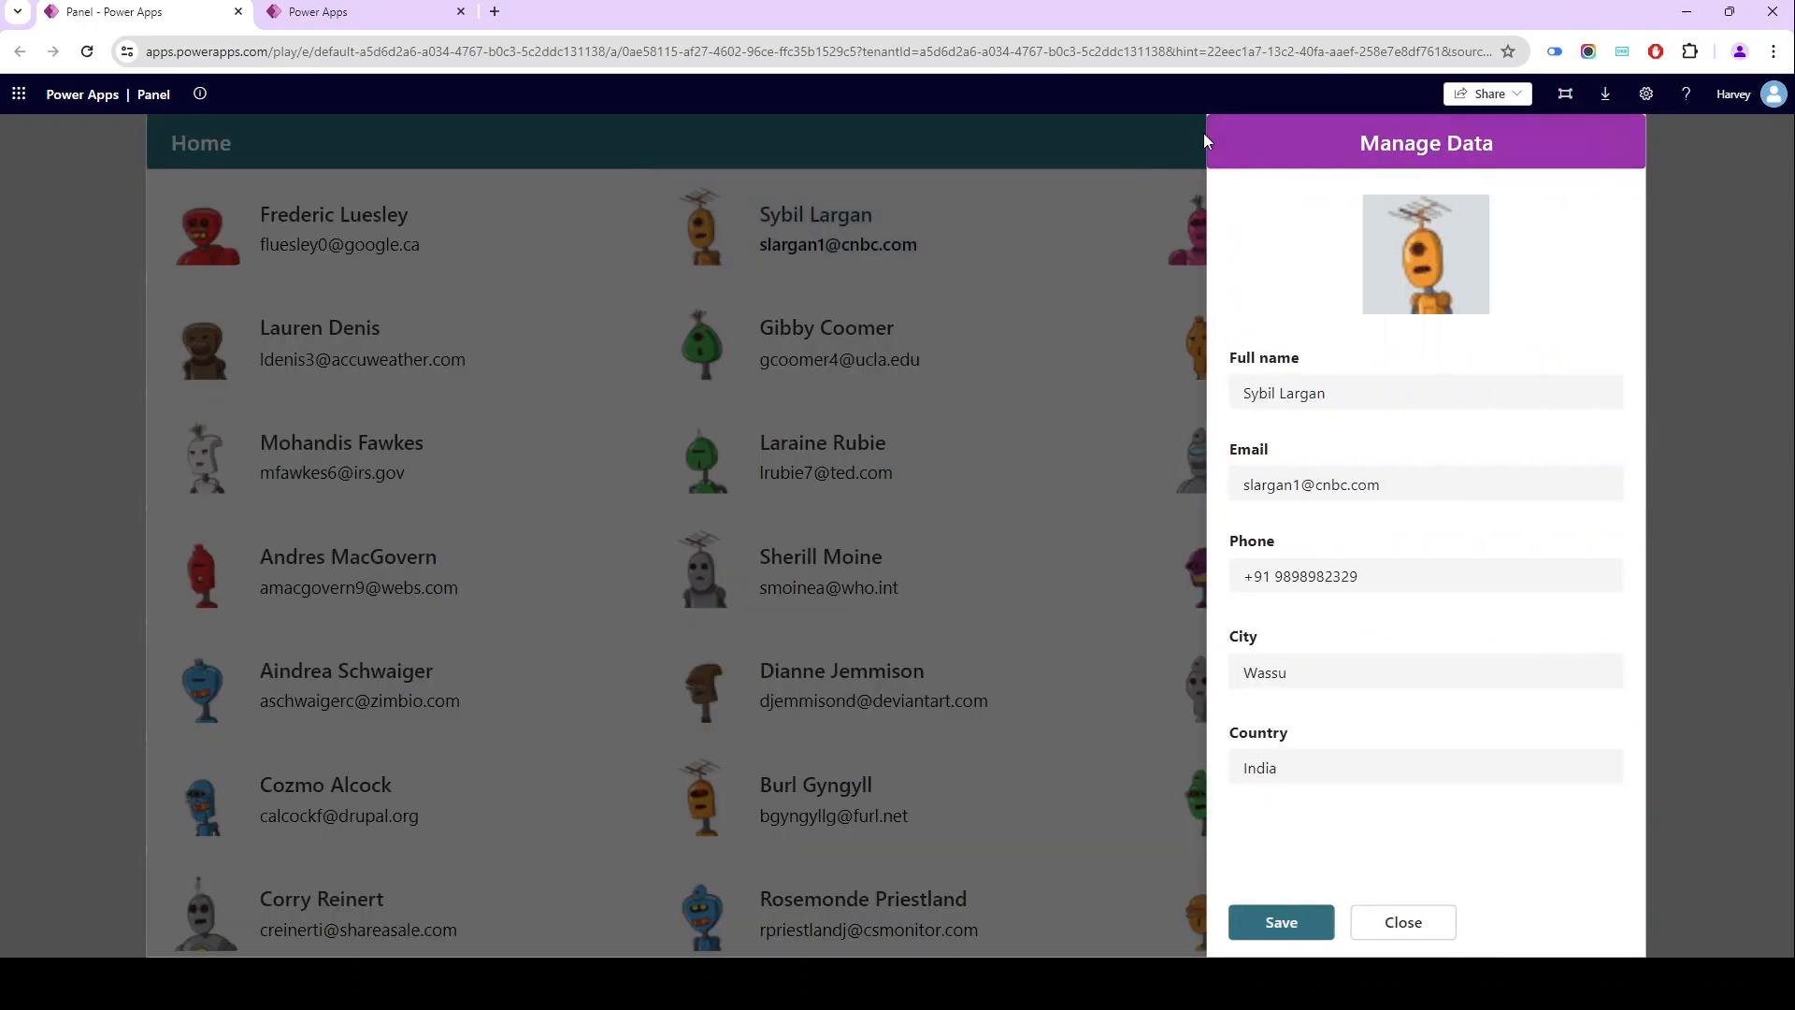
{"action": "left_click", "coordinate": [1405, 920]}
{"action": "left_click", "coordinate": [1291, 221]}
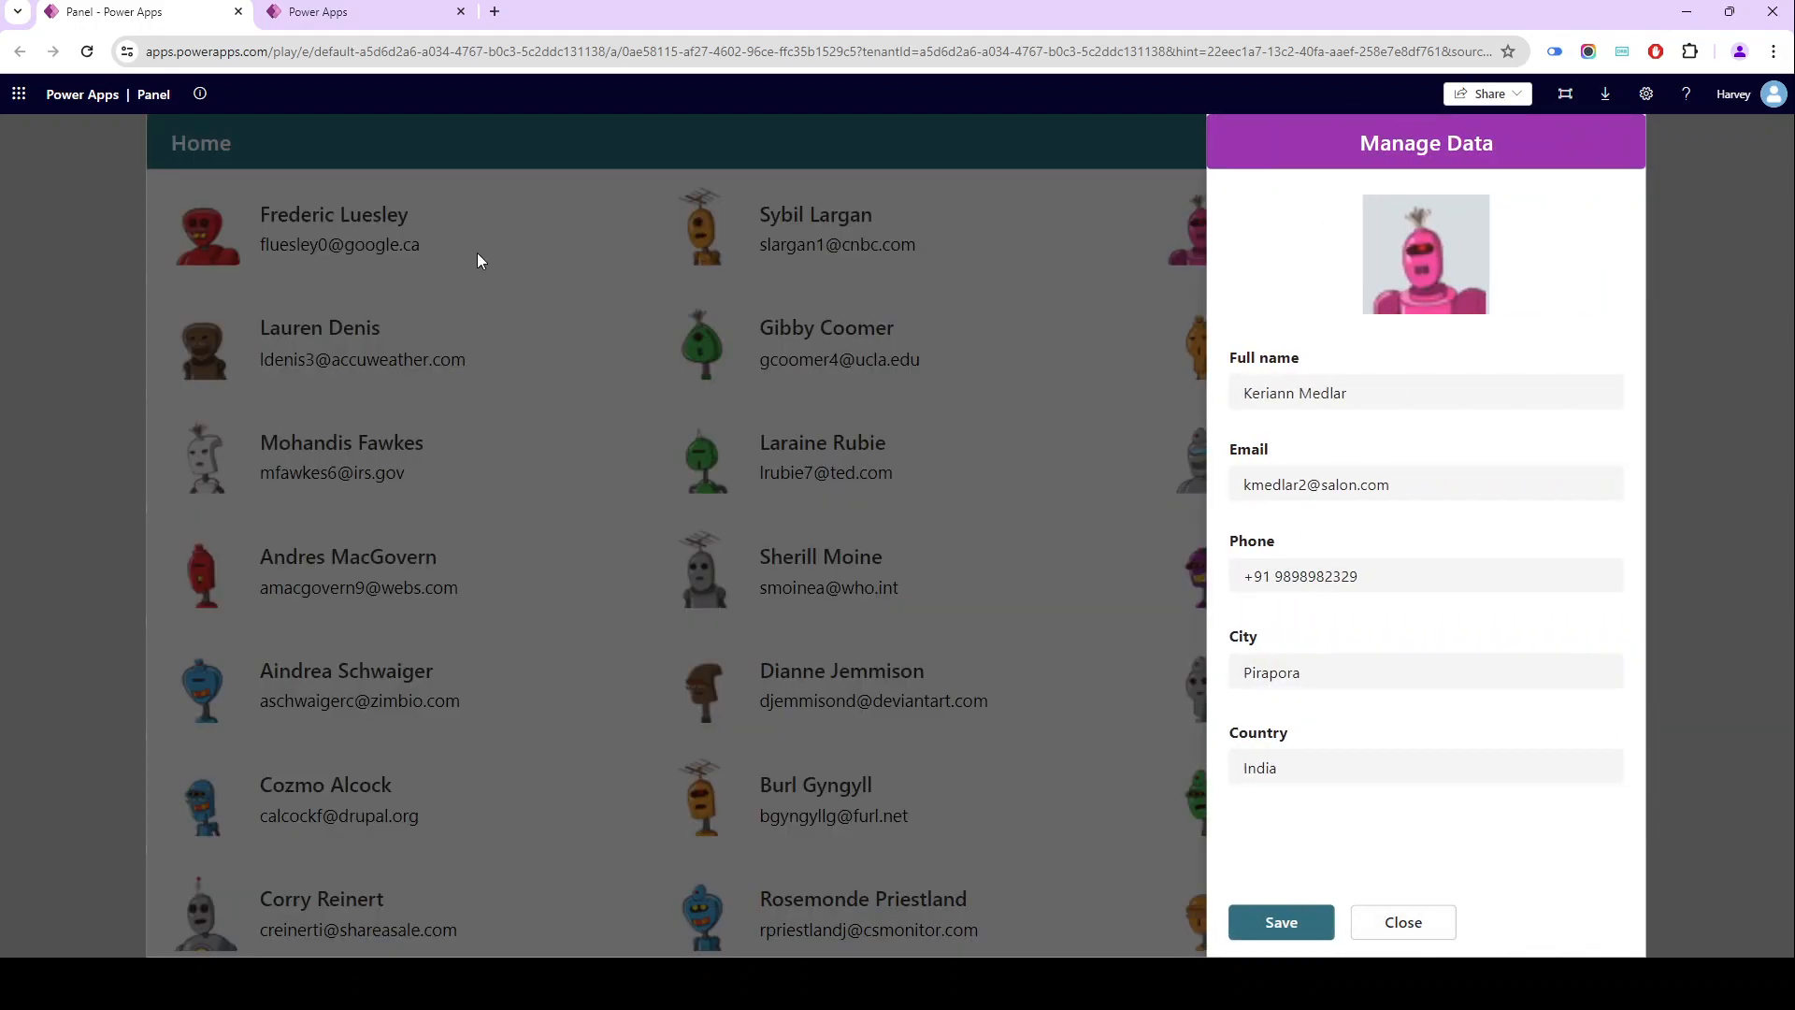
{"action": "left_click", "coordinate": [352, 14]}
{"action": "left_click", "coordinate": [384, 217]}
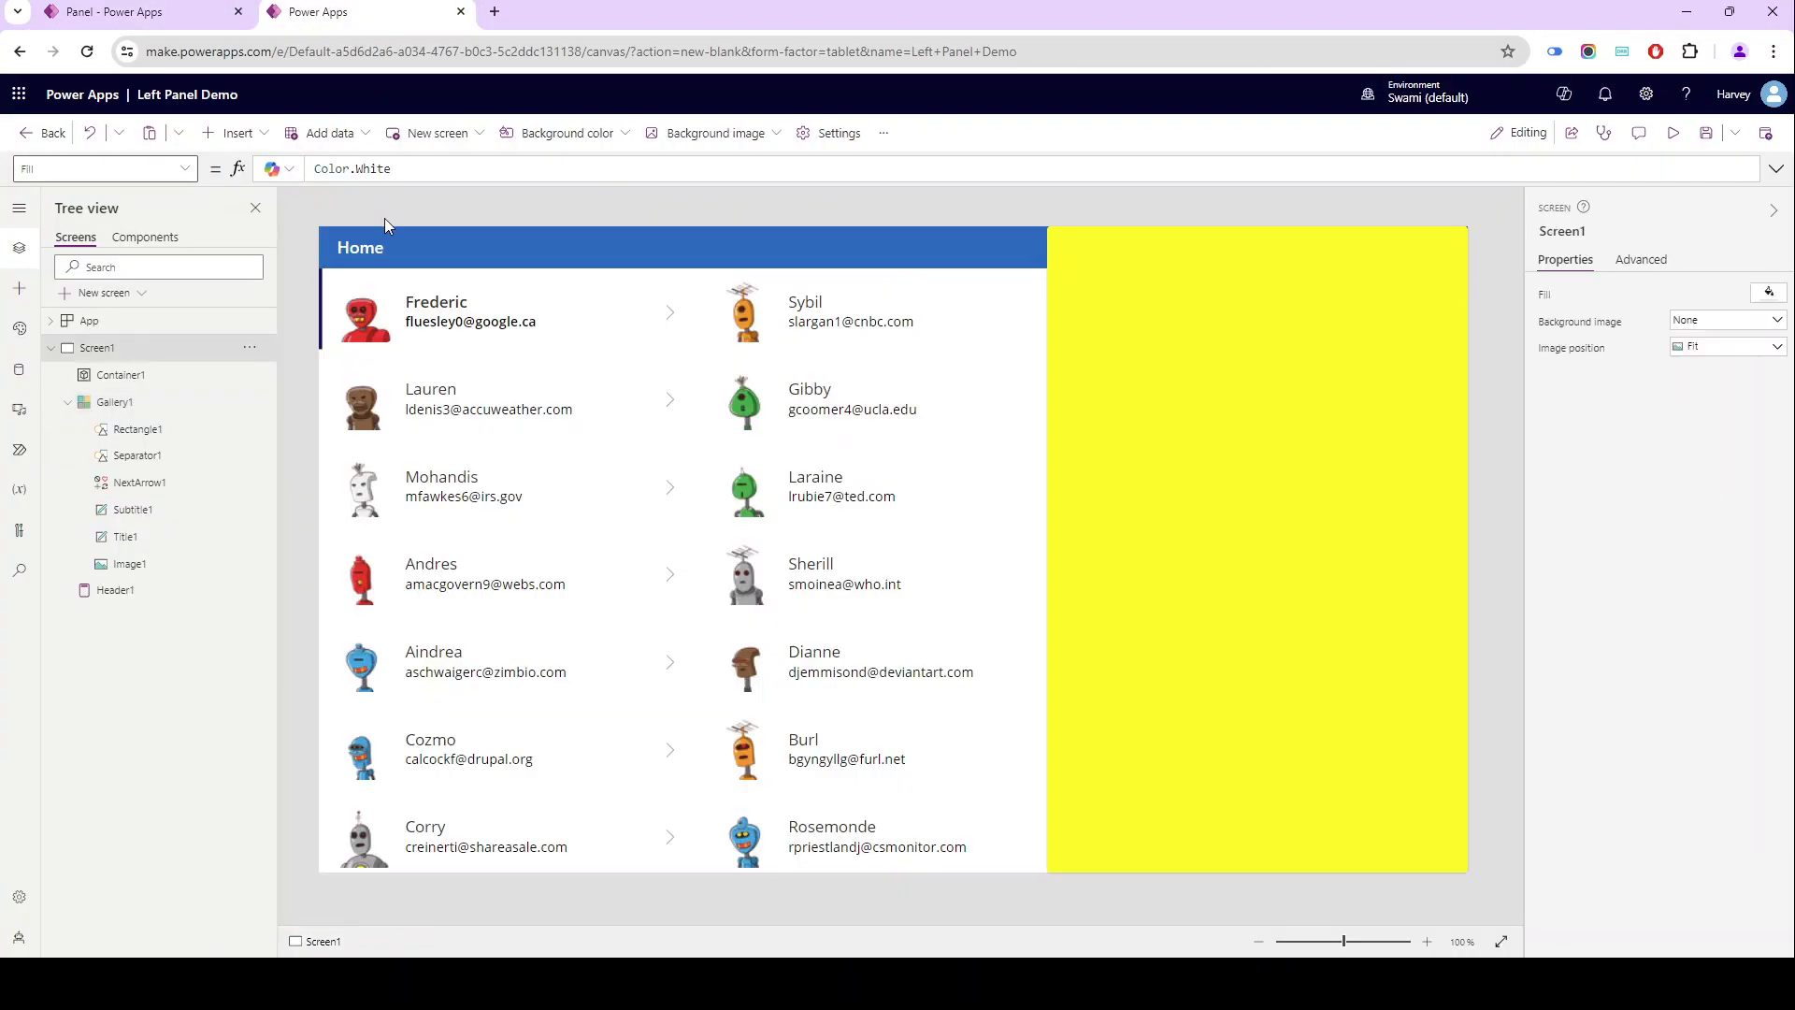
- Insert a timer on Screen1 and place it over the header at position 285, 5
{"action": "left_click", "coordinate": [234, 133]}
{"action": "type", "text": "time"}
{"action": "left_click_drag", "start_coordinate": [242, 240], "coordinate": [625, 247]}
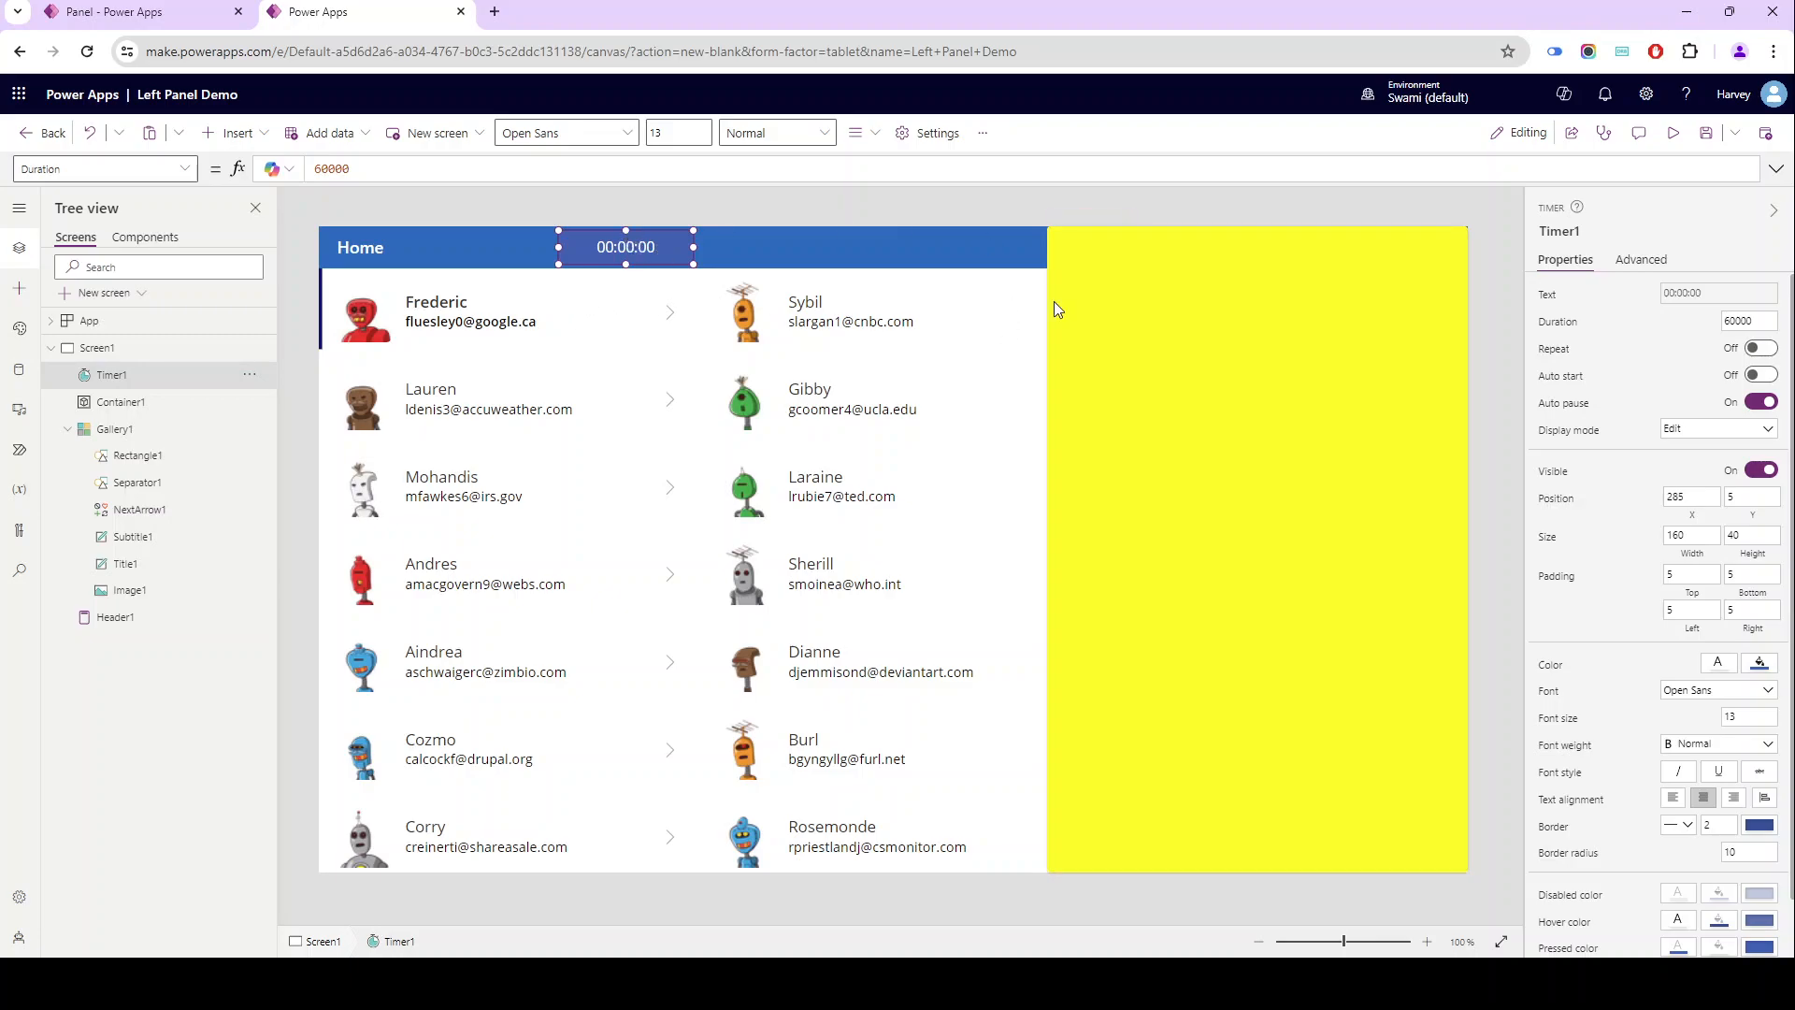
- Set the timer's duration to 500 to match the yellow container's width
{"action": "left_click", "coordinate": [1109, 298]}
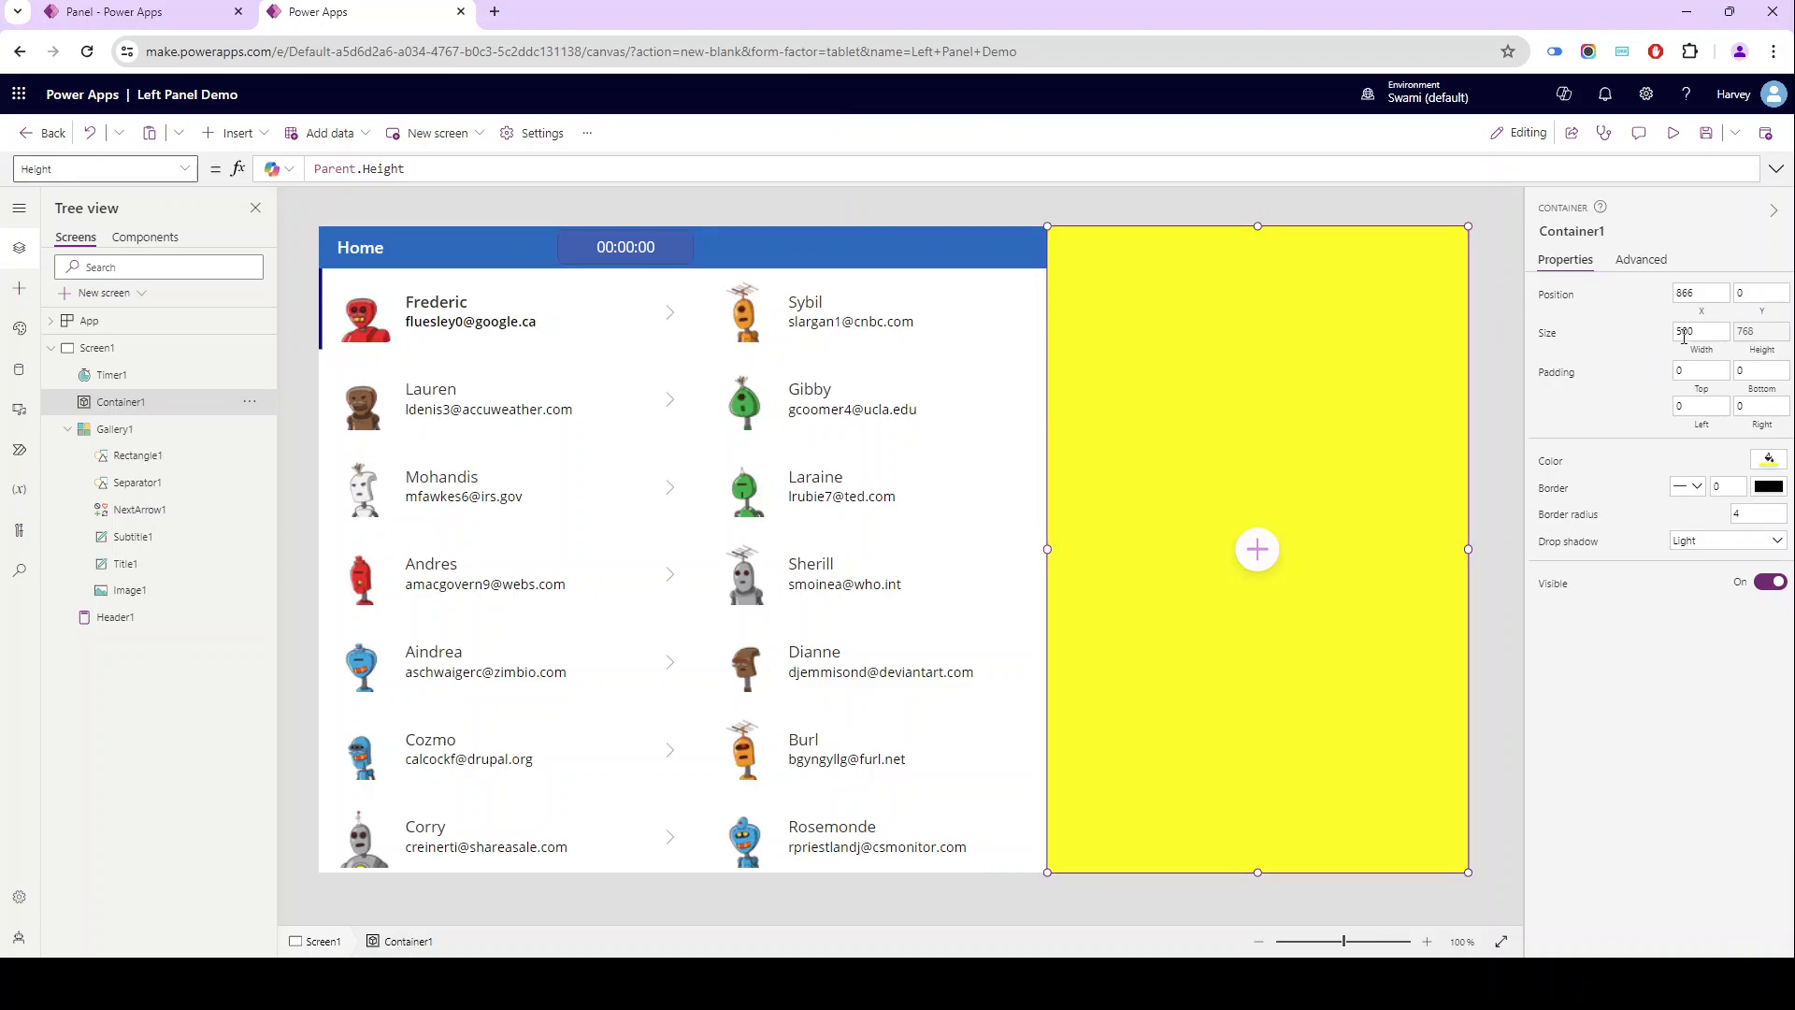
{"action": "left_click", "coordinate": [661, 249]}
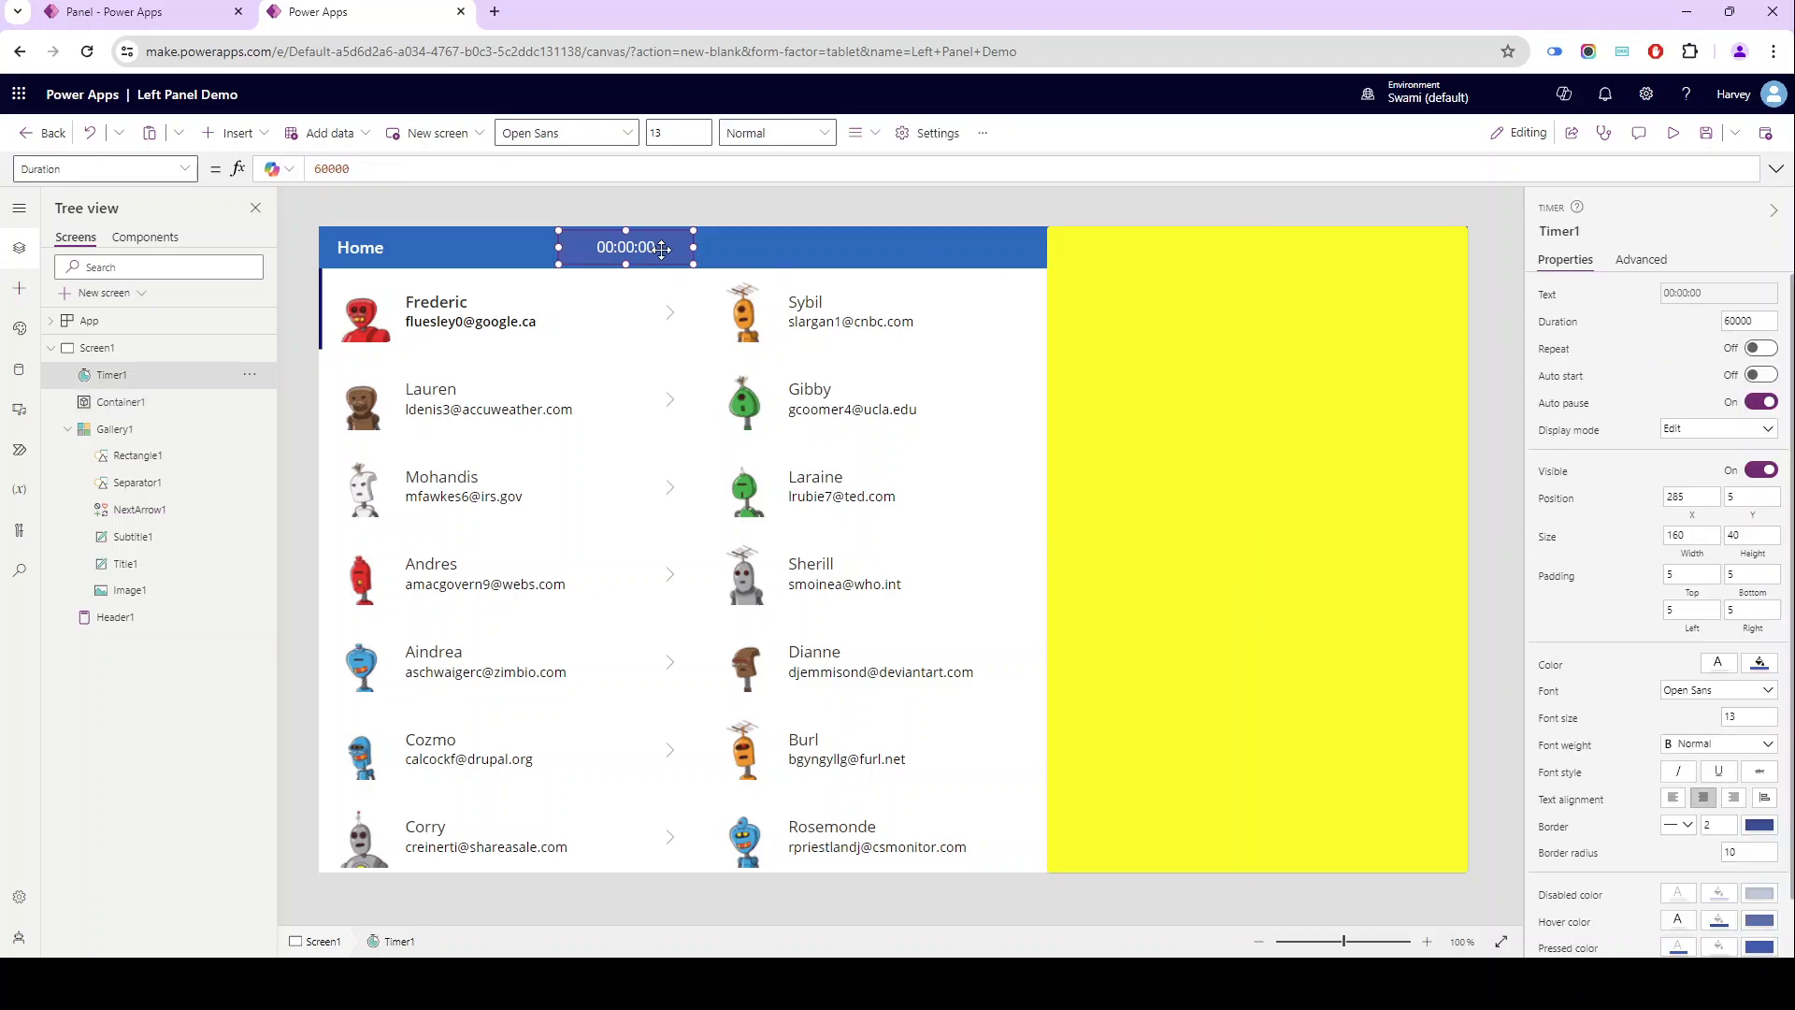
{"action": "left_click", "coordinate": [1748, 321]}
{"action": "type", "text": "500"}
{"action": "left_click", "coordinate": [1624, 325]}
{"action": "left_click", "coordinate": [1744, 322]}
{"action": "left_click", "coordinate": [1620, 321]}
- Set the contact gallery's OnSelect formula to Set(varShowPanel,true)
{"action": "left_click", "coordinate": [539, 448]}
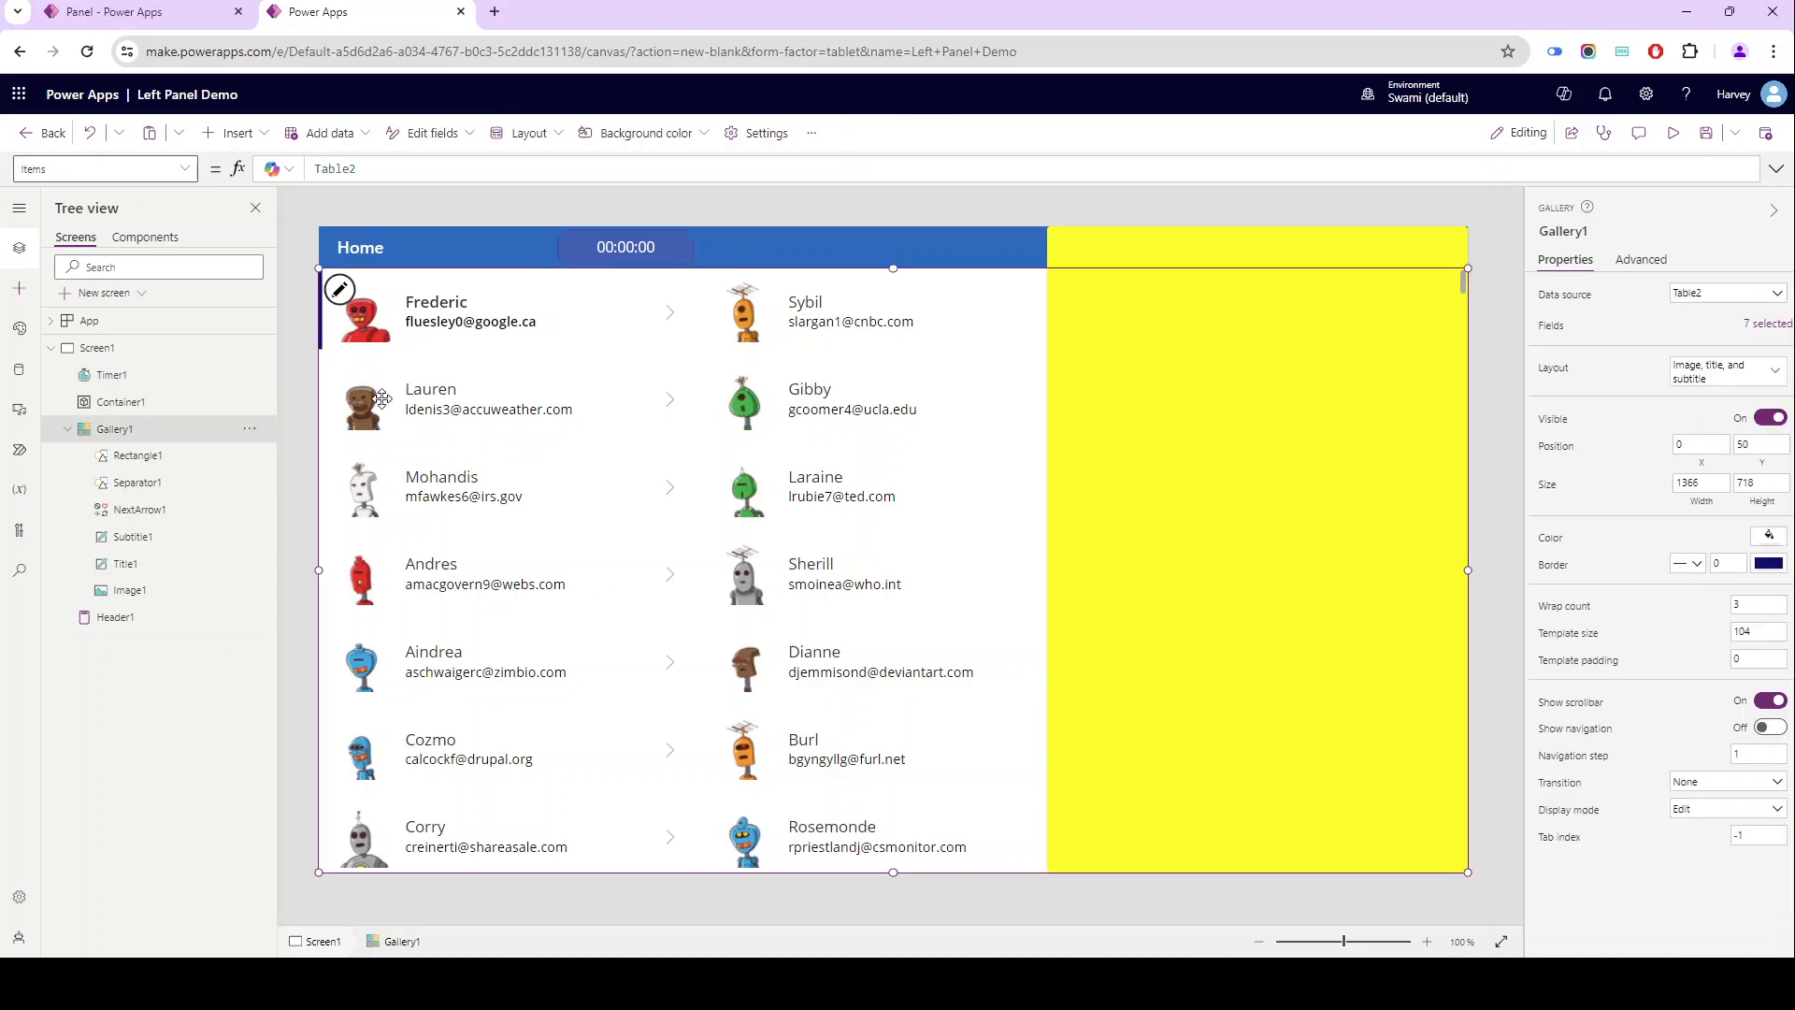
{"action": "left_click", "coordinate": [342, 298]}
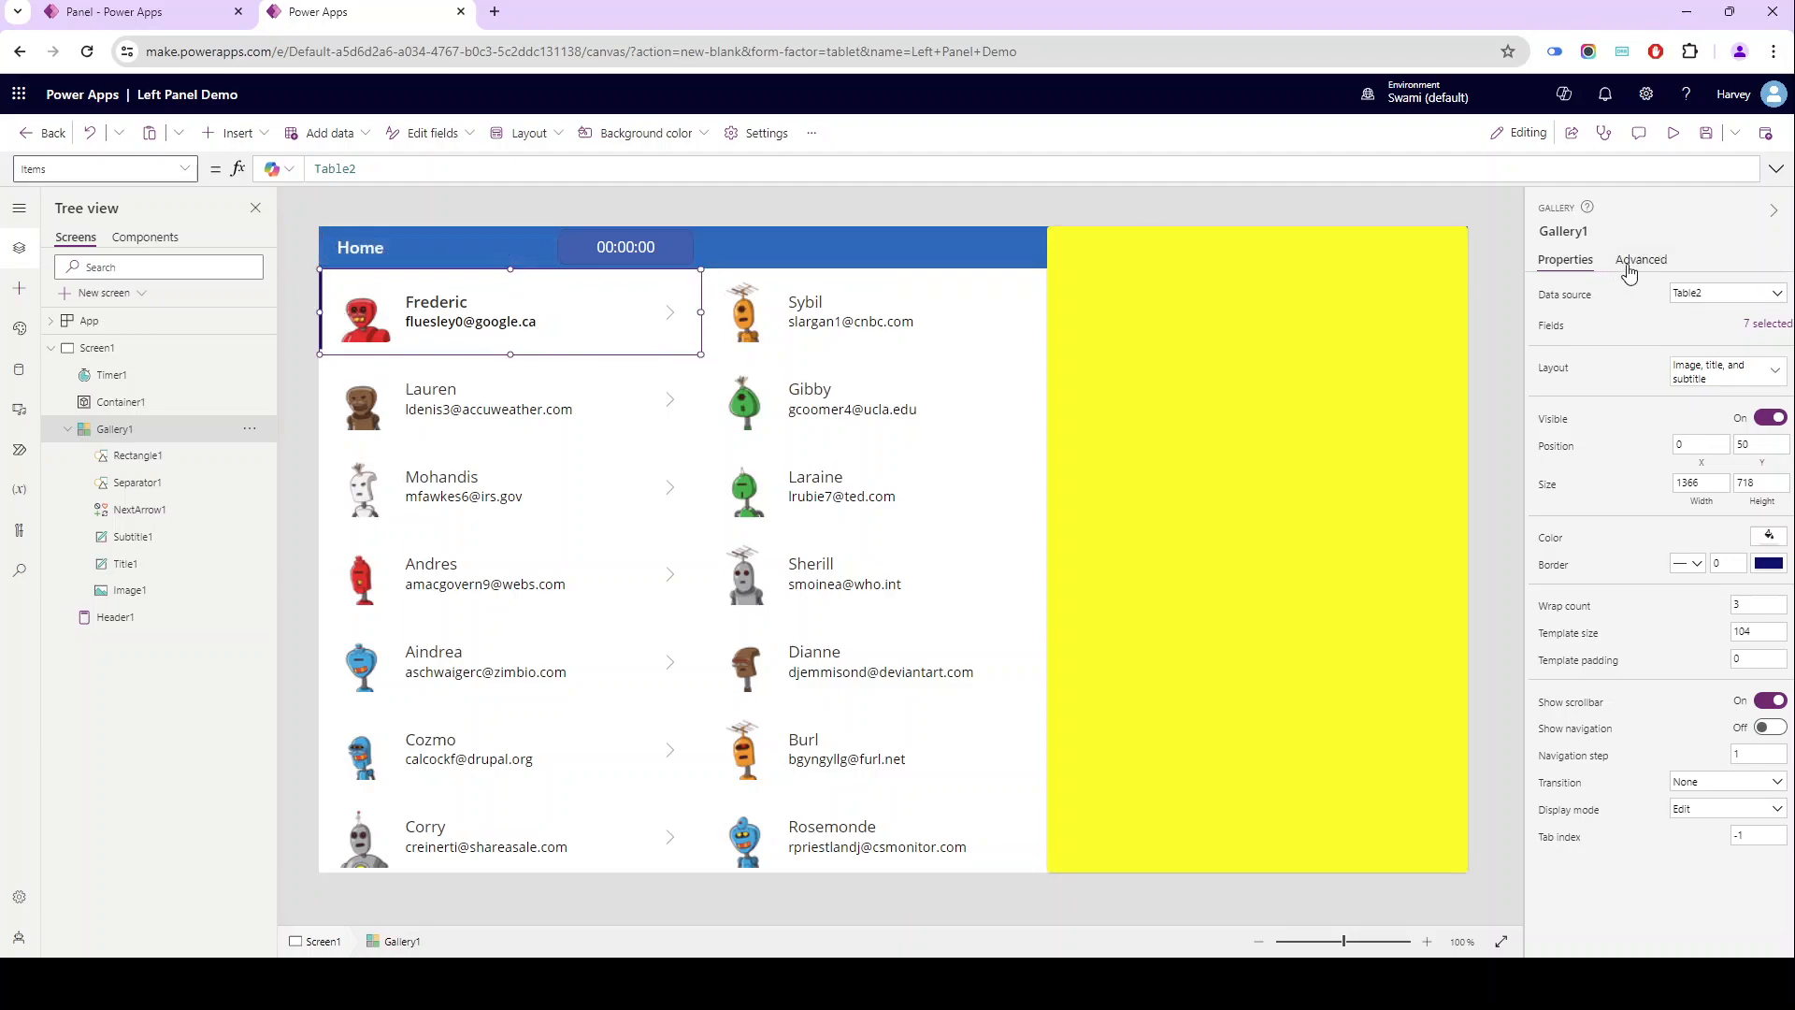
{"action": "left_click", "coordinate": [1631, 262]}
{"action": "left_click", "coordinate": [1564, 398]}
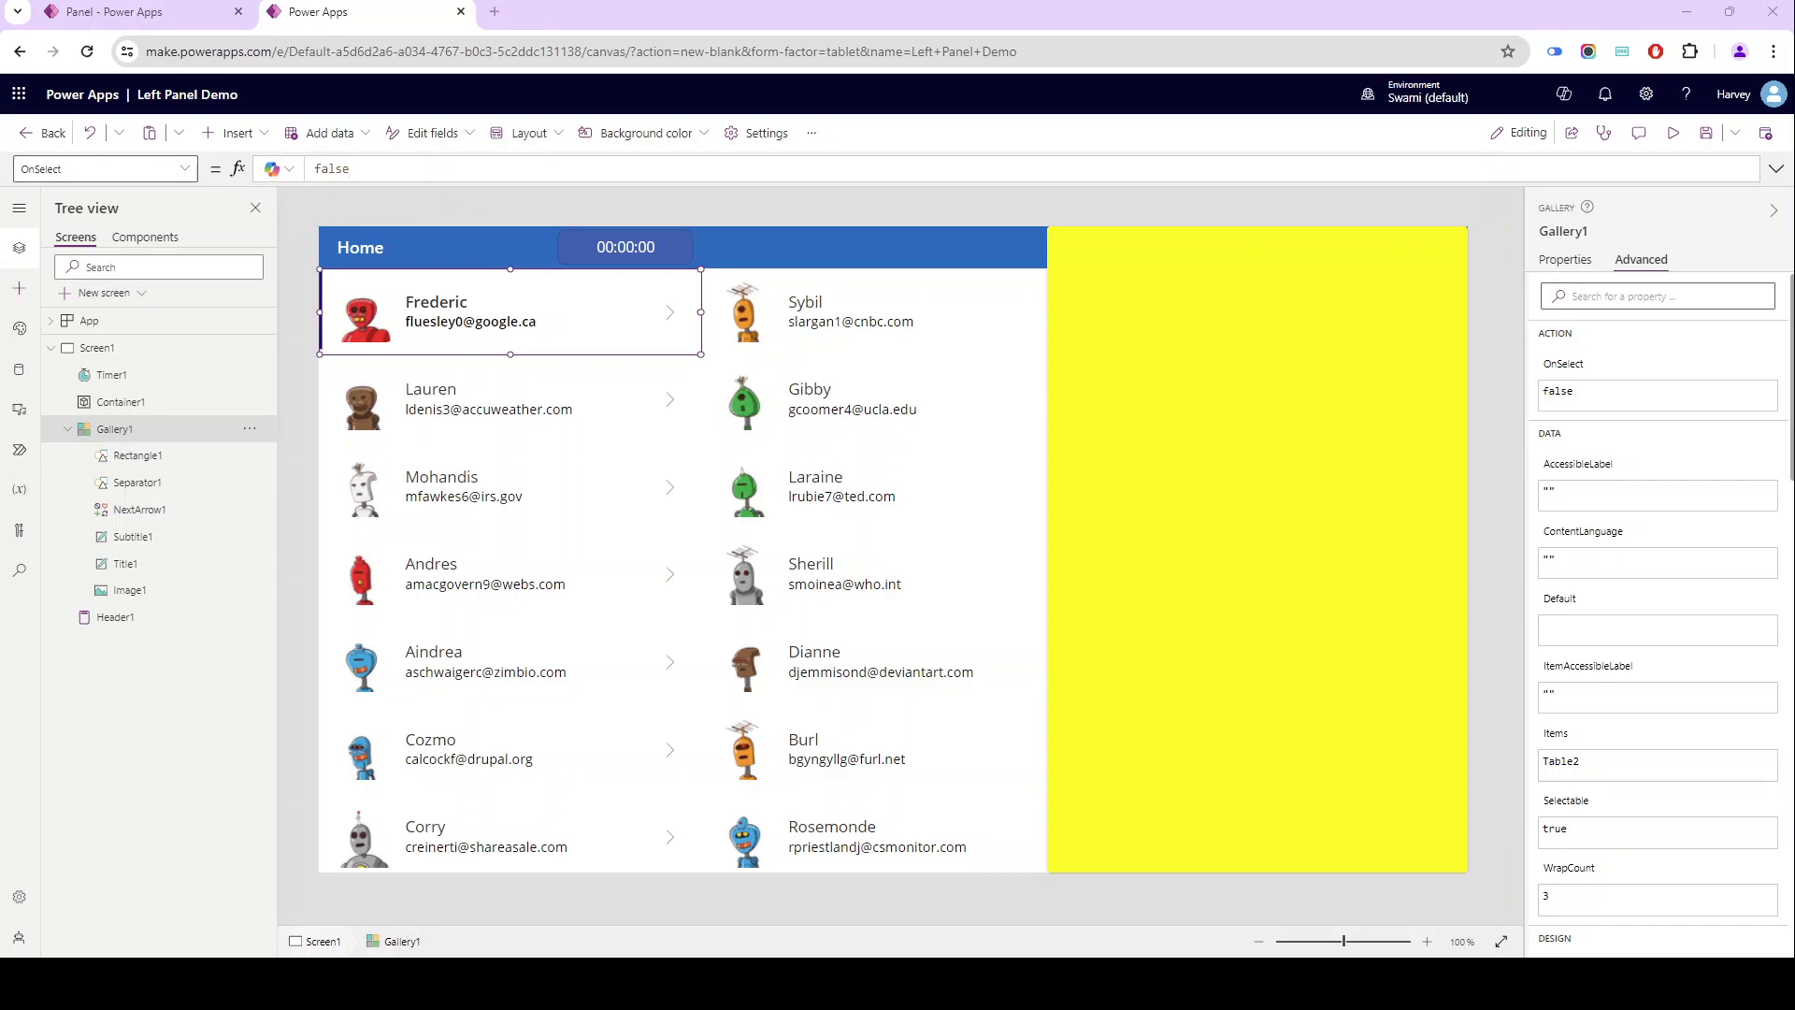
{"action": "left_click", "coordinate": [401, 168]}
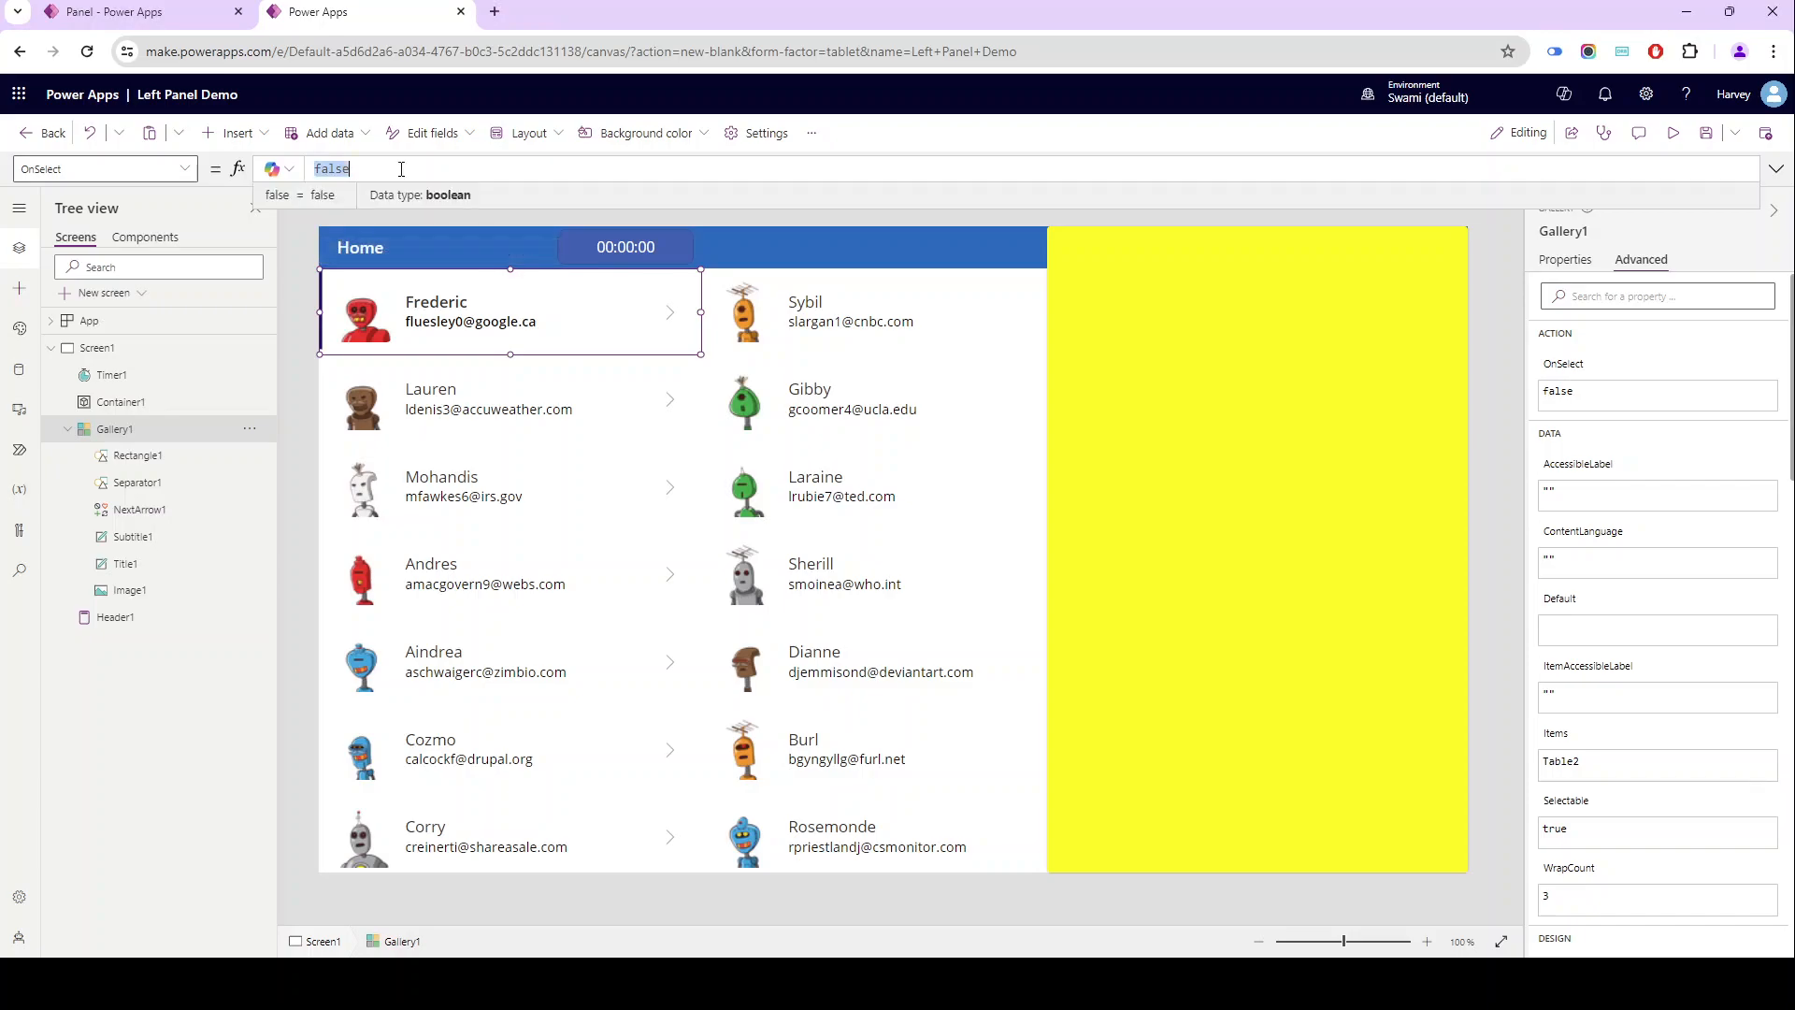
{"action": "type", "text": "set(v"}
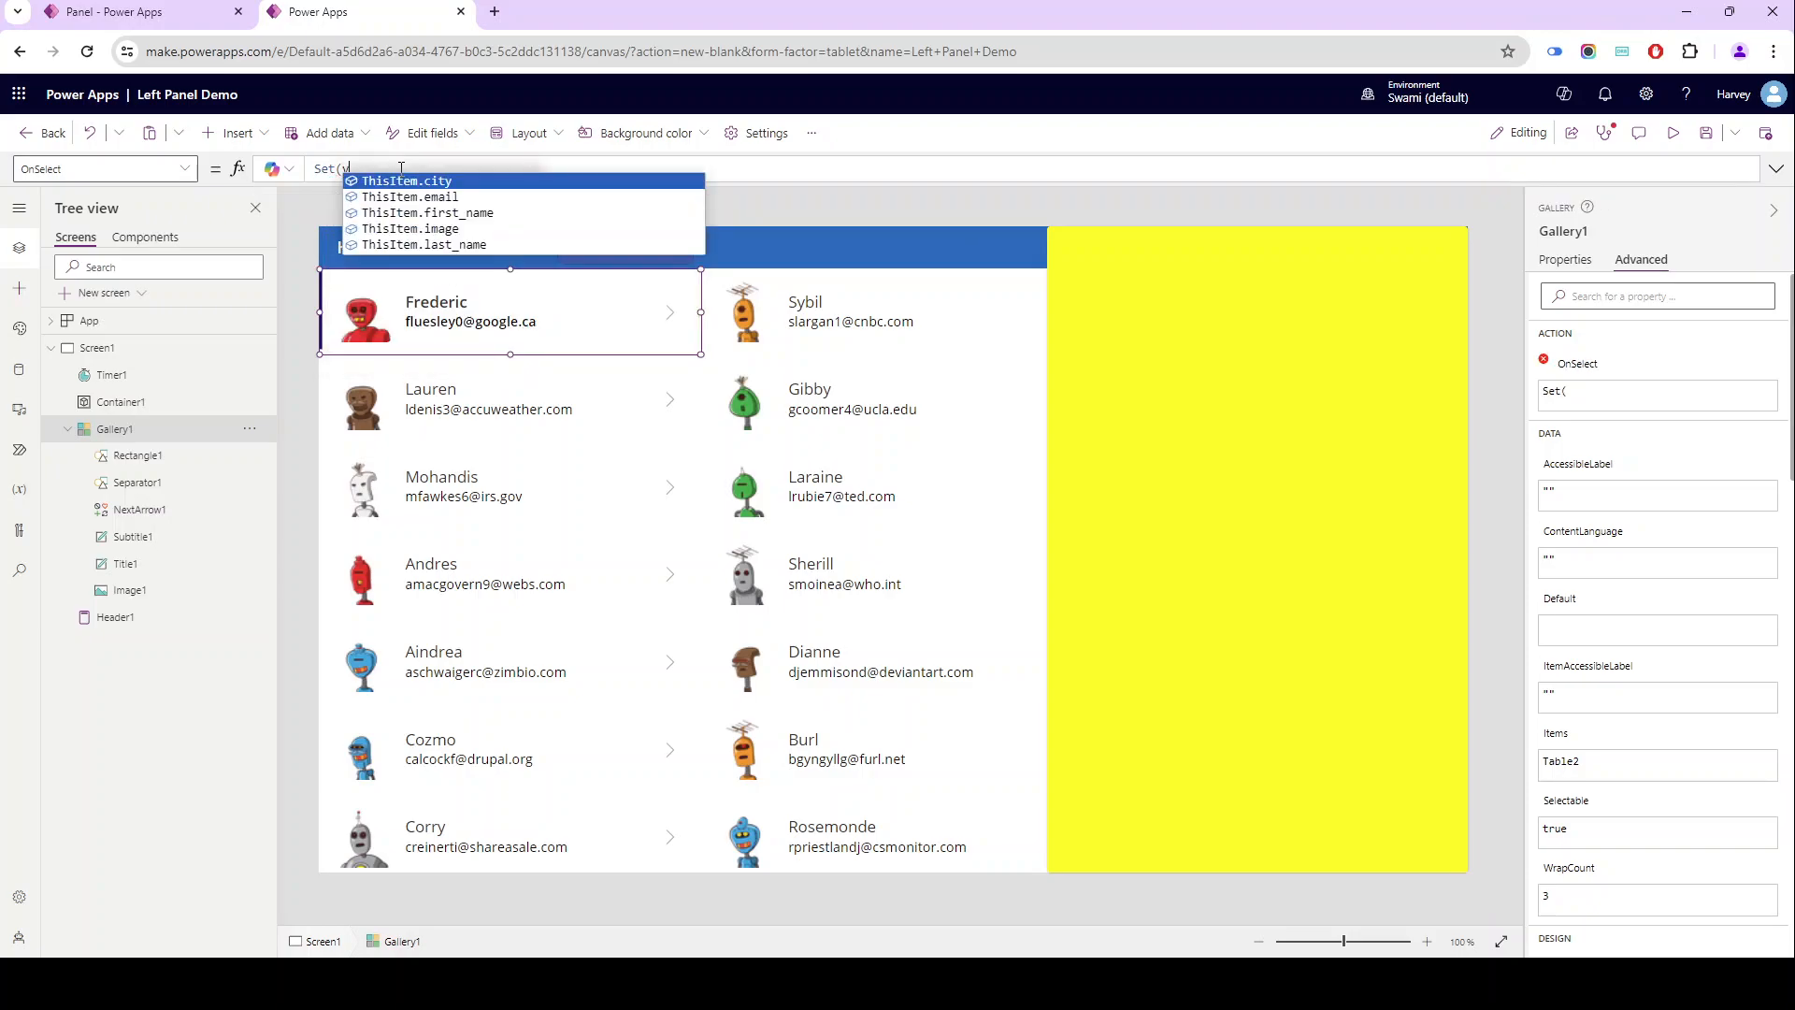
{"action": "type", "text": "arShowPanel,tr"}
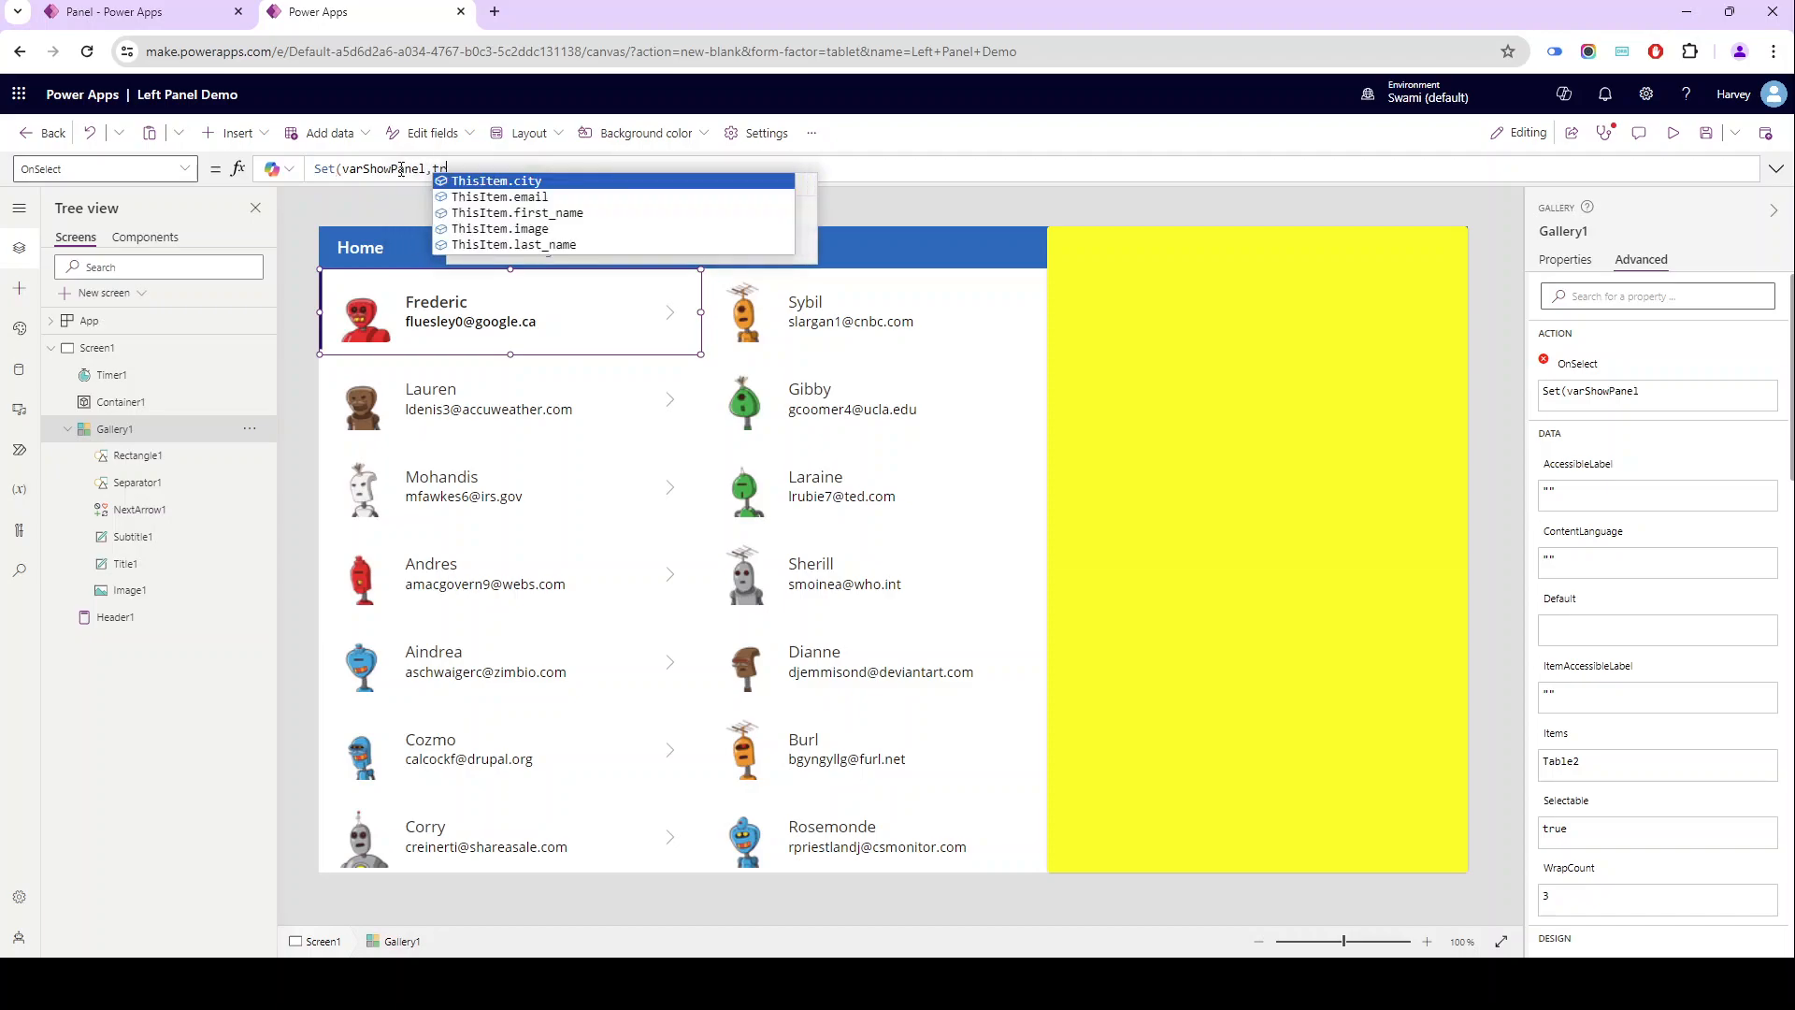
{"action": "type", "text": "ue)"}
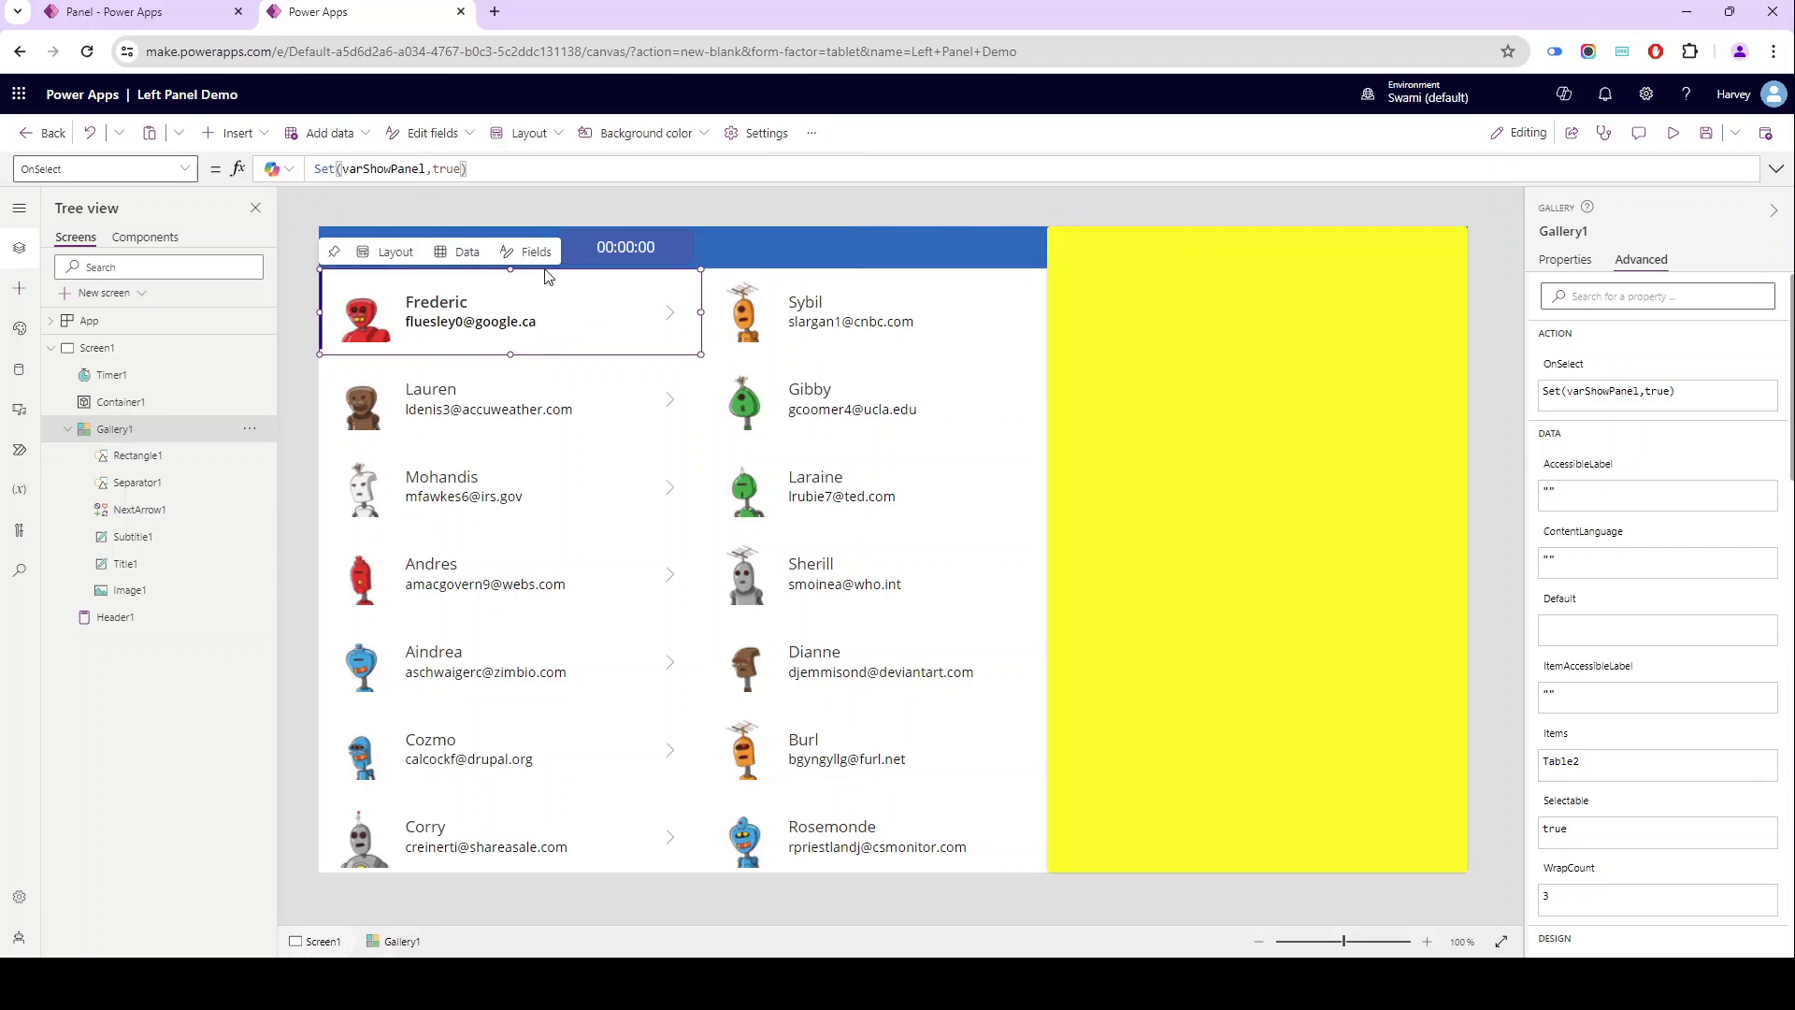
{"action": "type", "text": ";"}
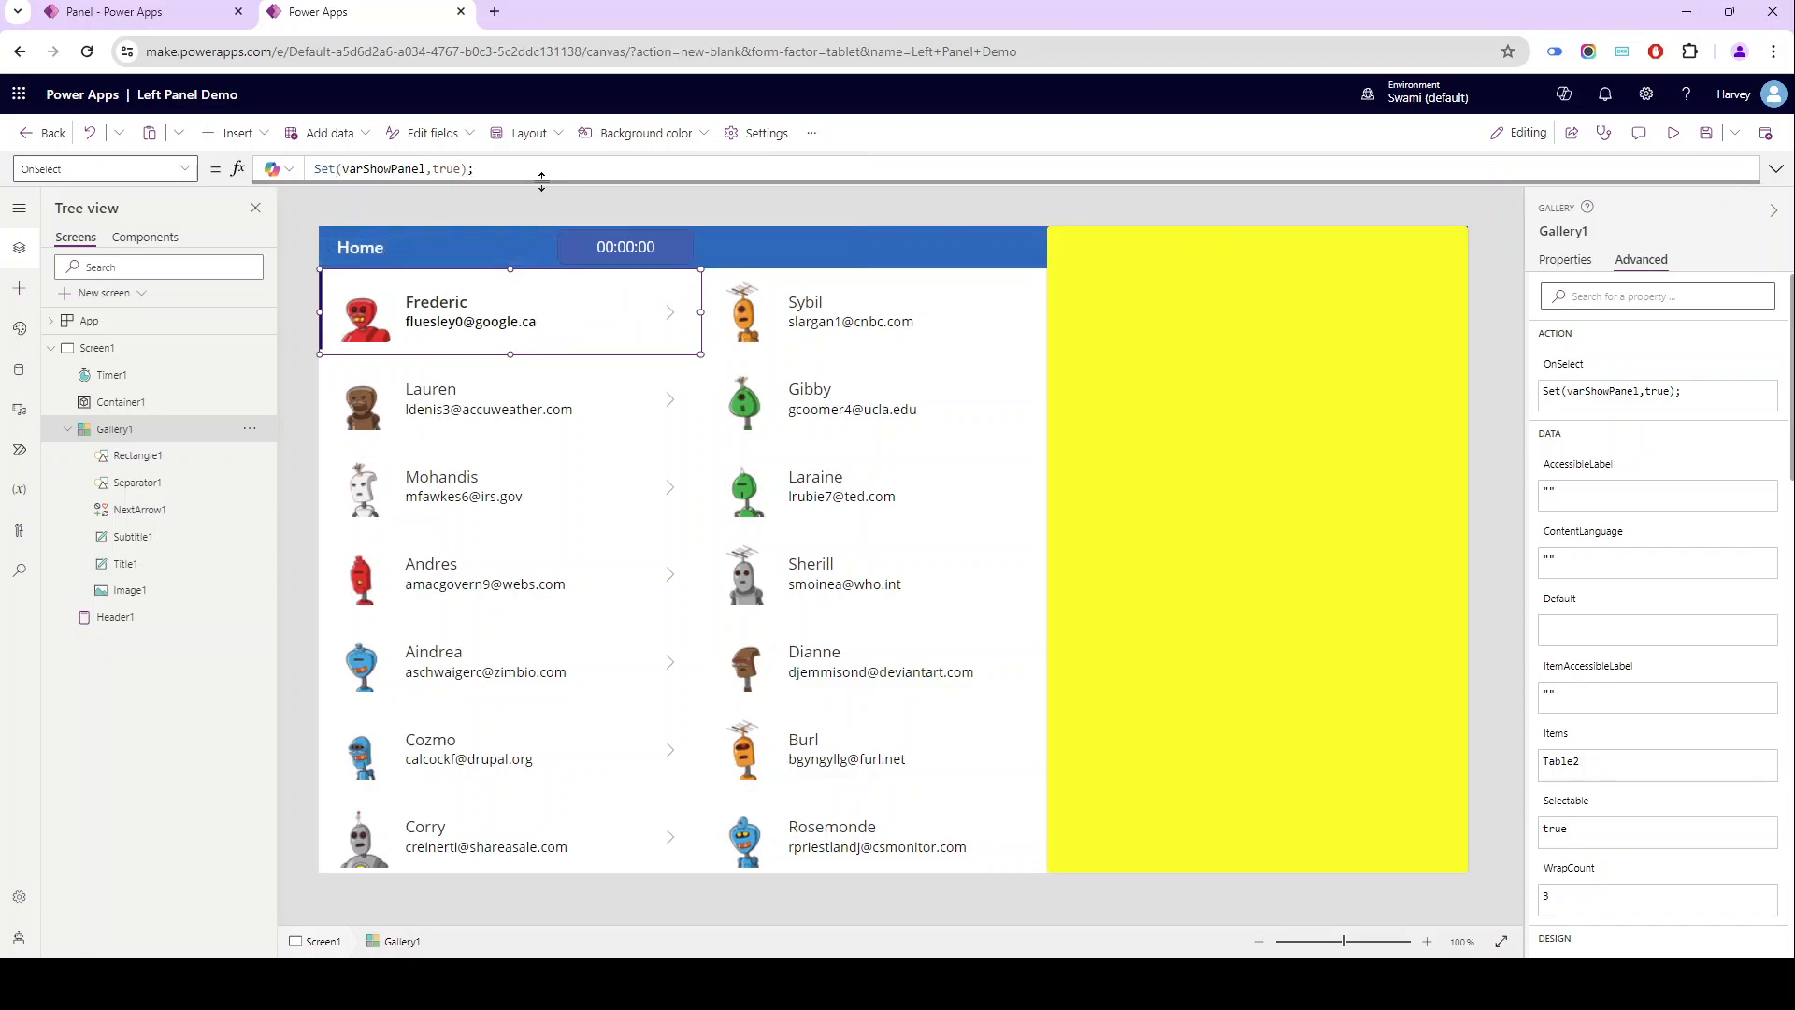
- Append a second line, Set(varStartTimer,true), to the gallery's OnSelect formula, separated by a semicolon
{"action": "left_click_drag", "start_coordinate": [542, 181], "coordinate": [535, 224]}
{"action": "key", "text": "shift+Return"}
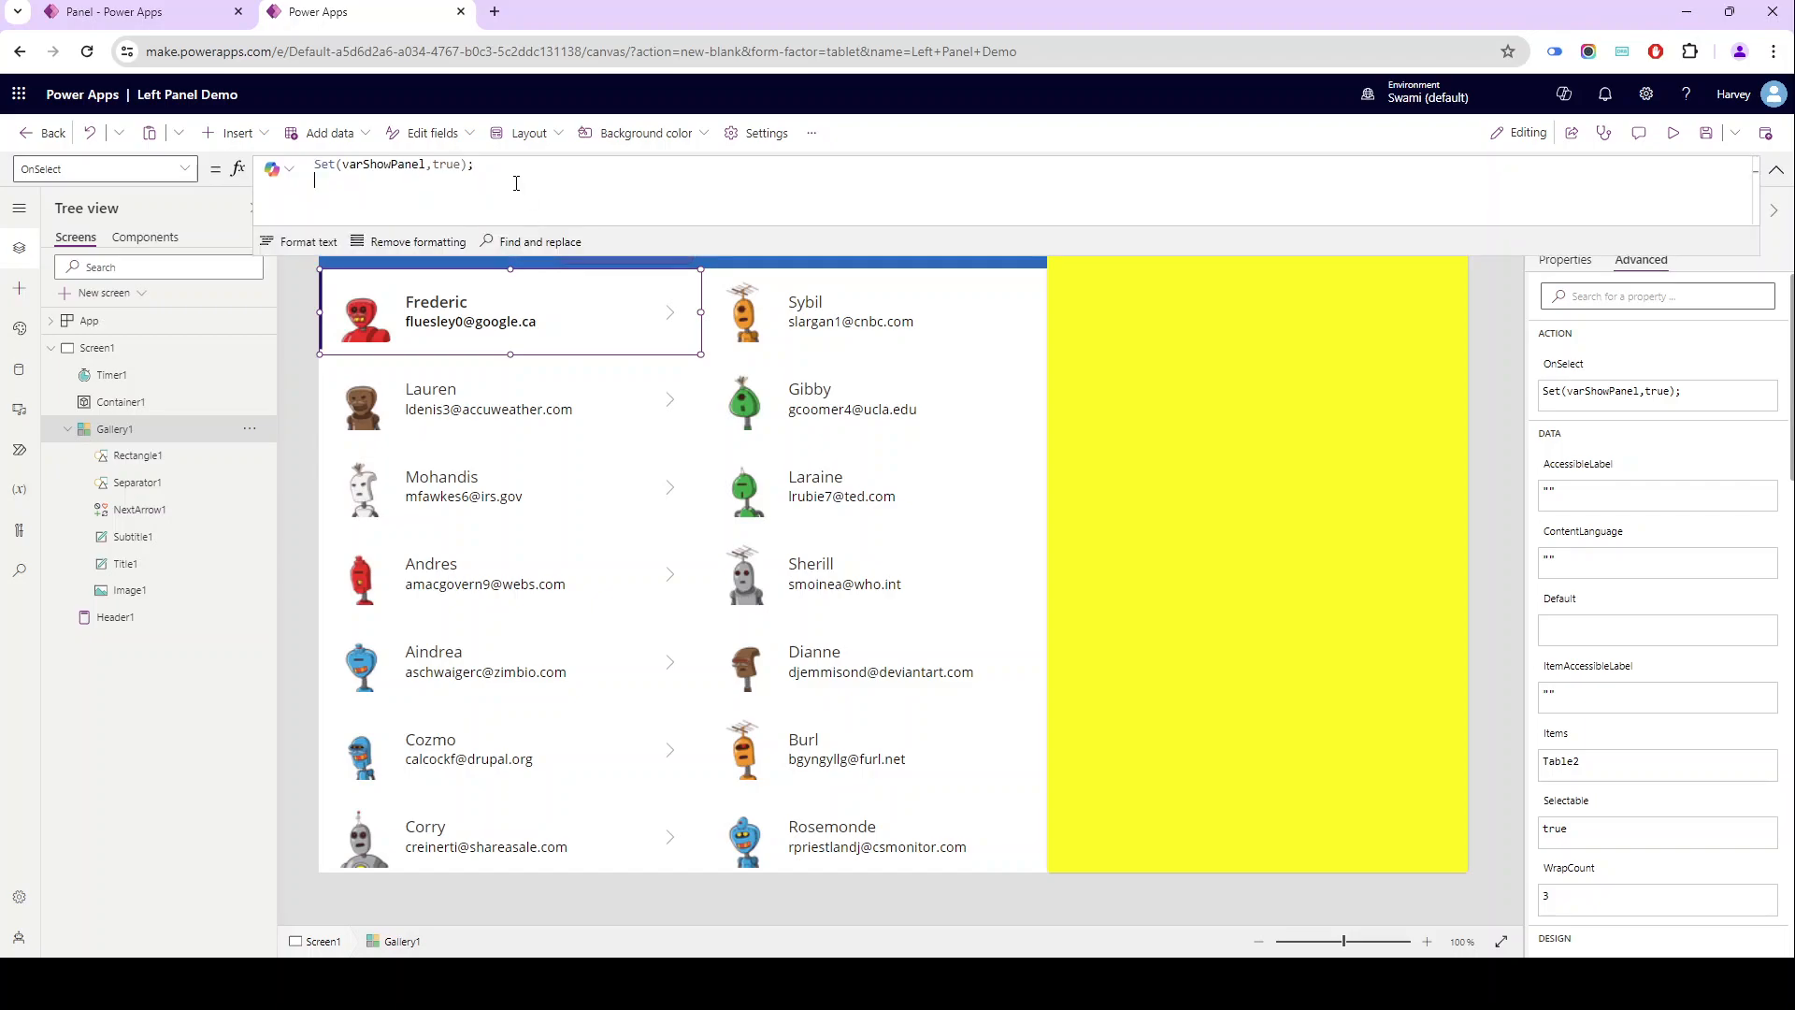
{"action": "type", "text": "Set)"}
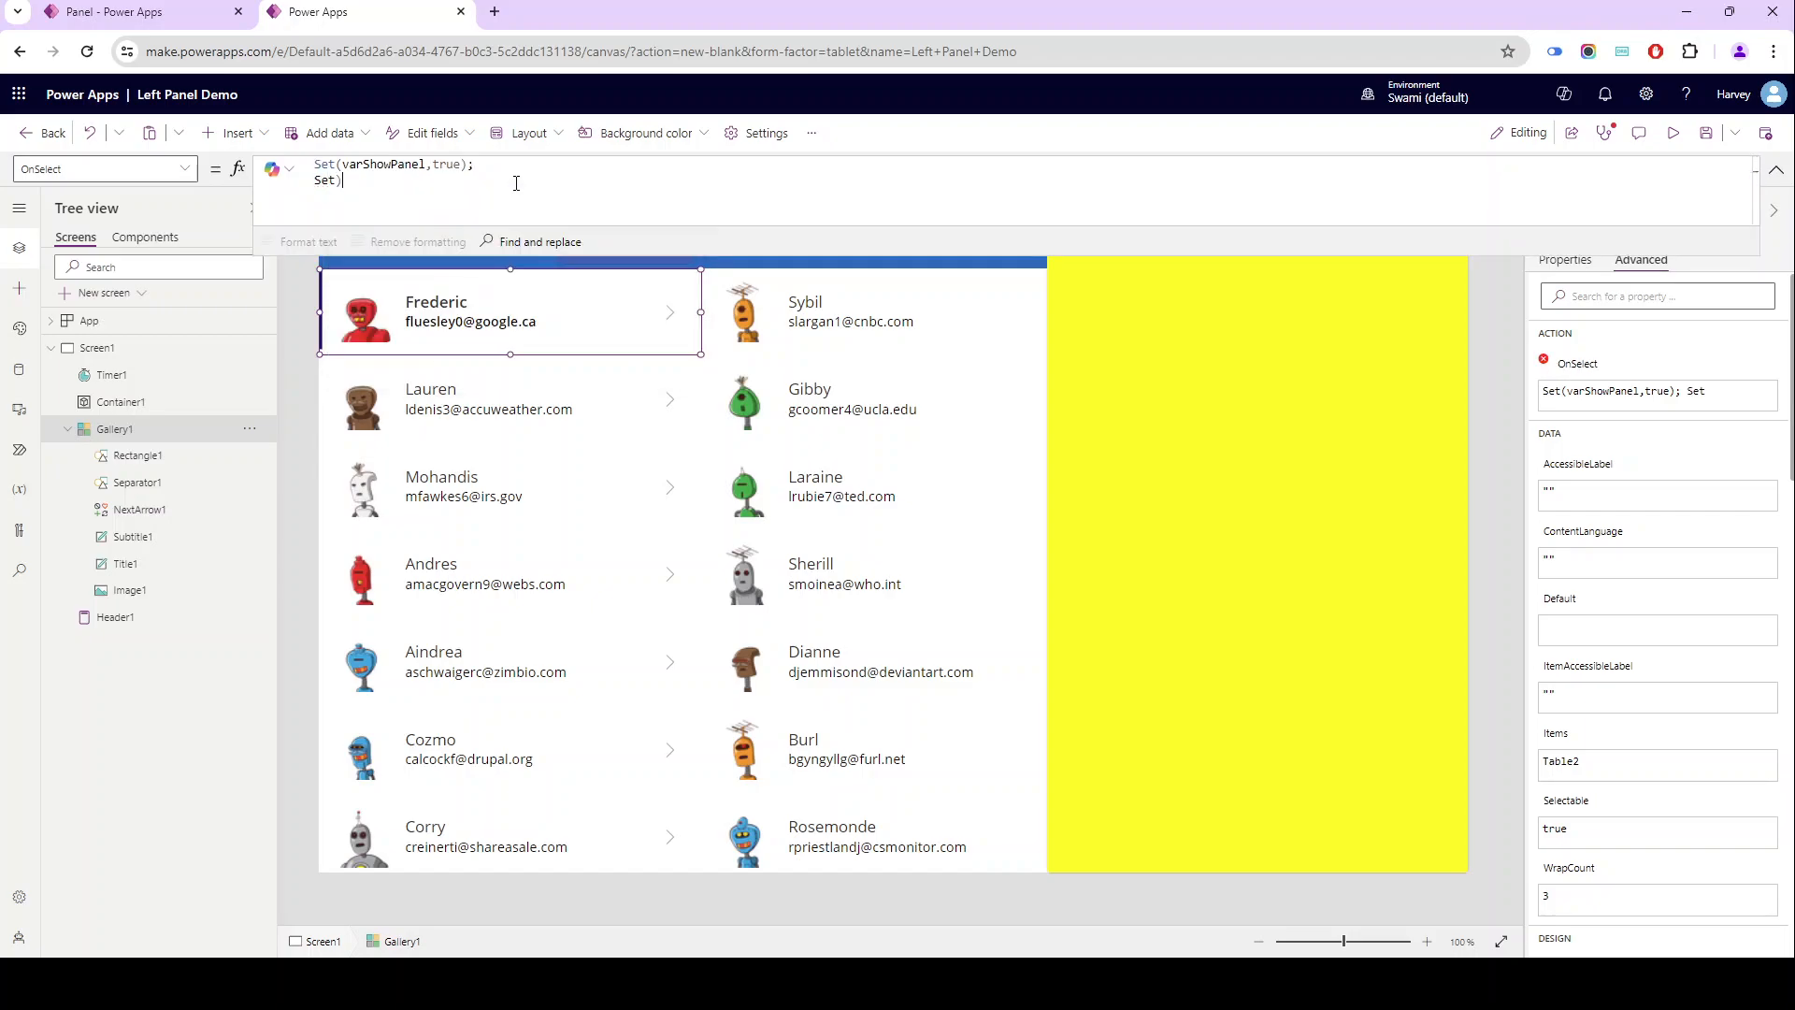
{"action": "key", "text": "BackSpace"}
{"action": "type", "text": "(varStart"}
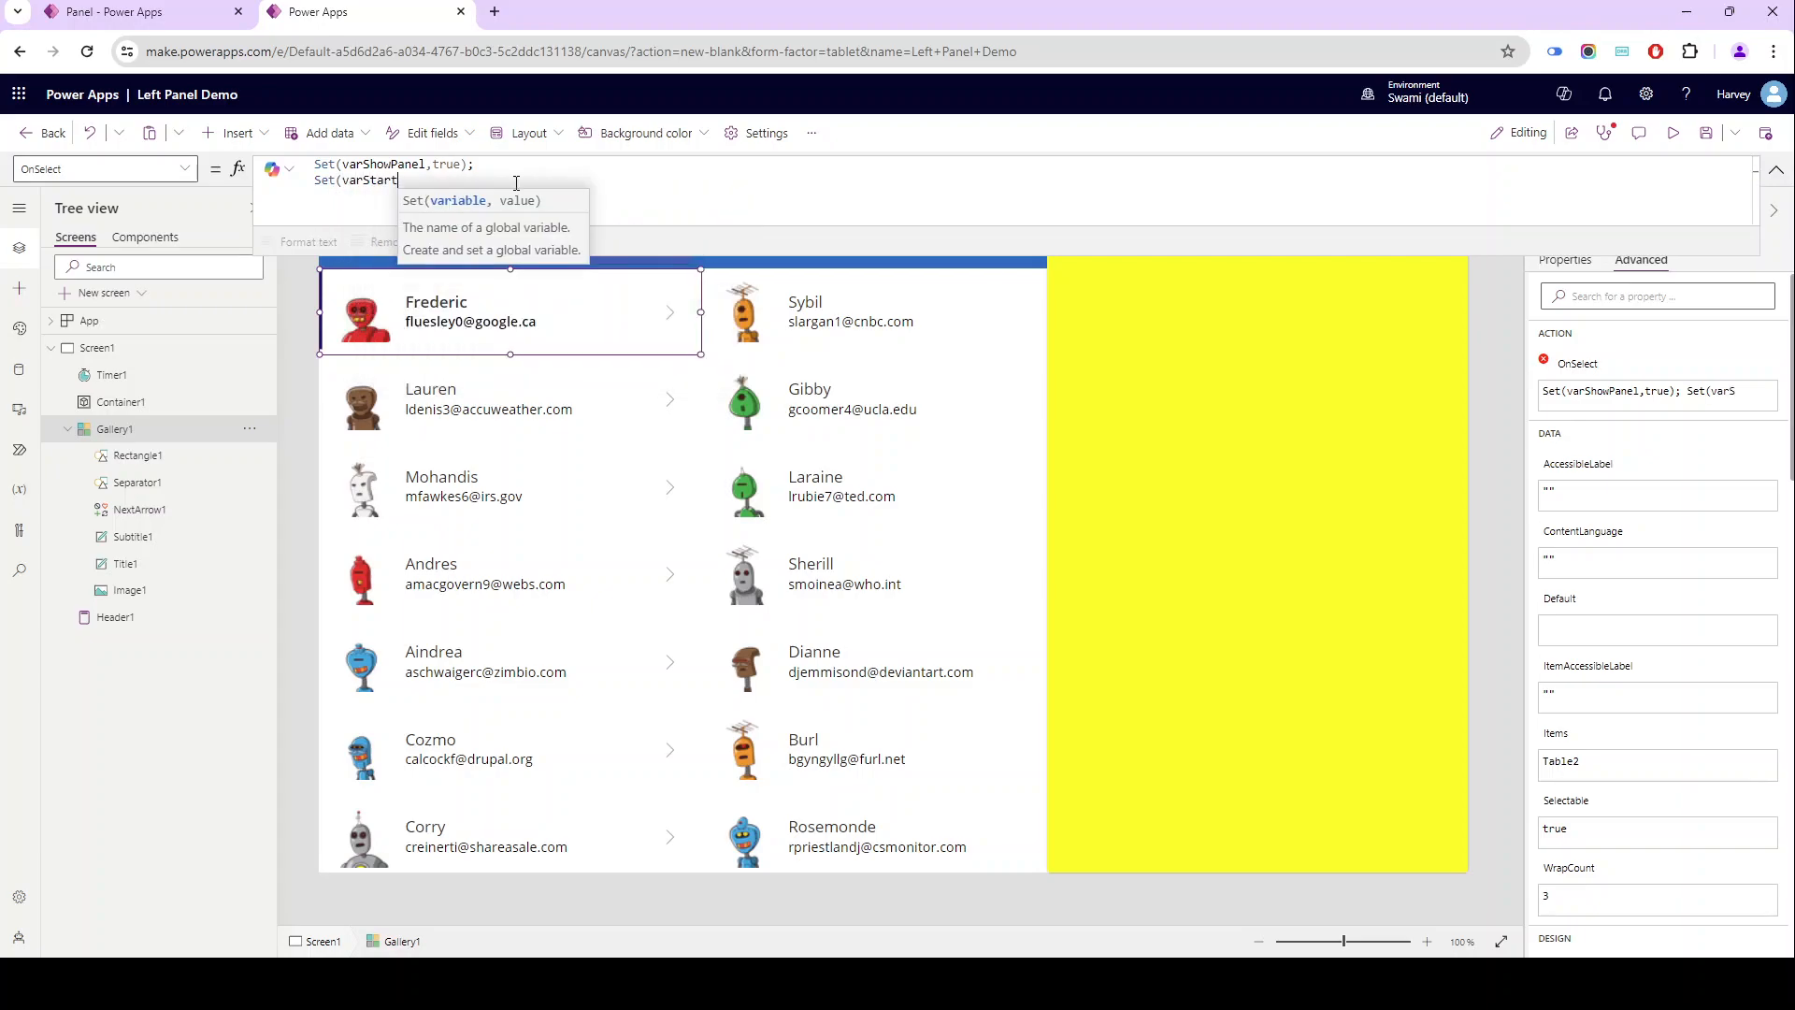
{"action": "type", "text": "Timer"}
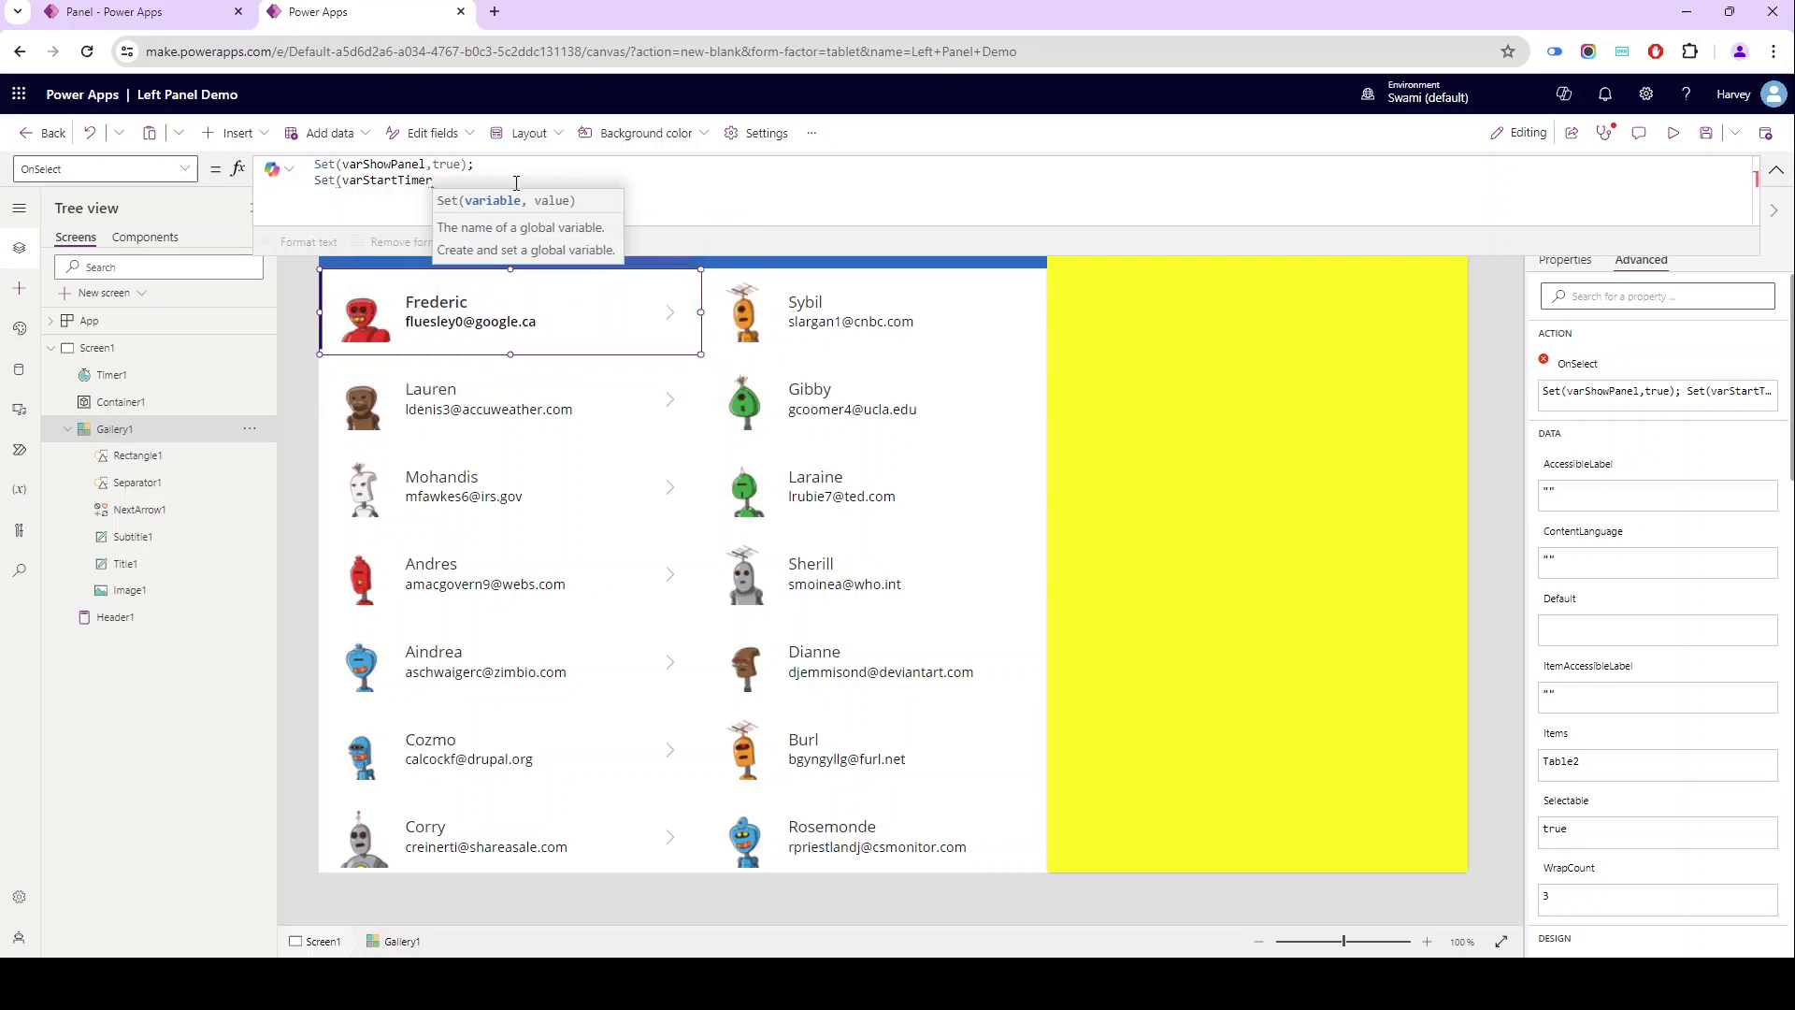
{"action": "type", "text": ",tr"}
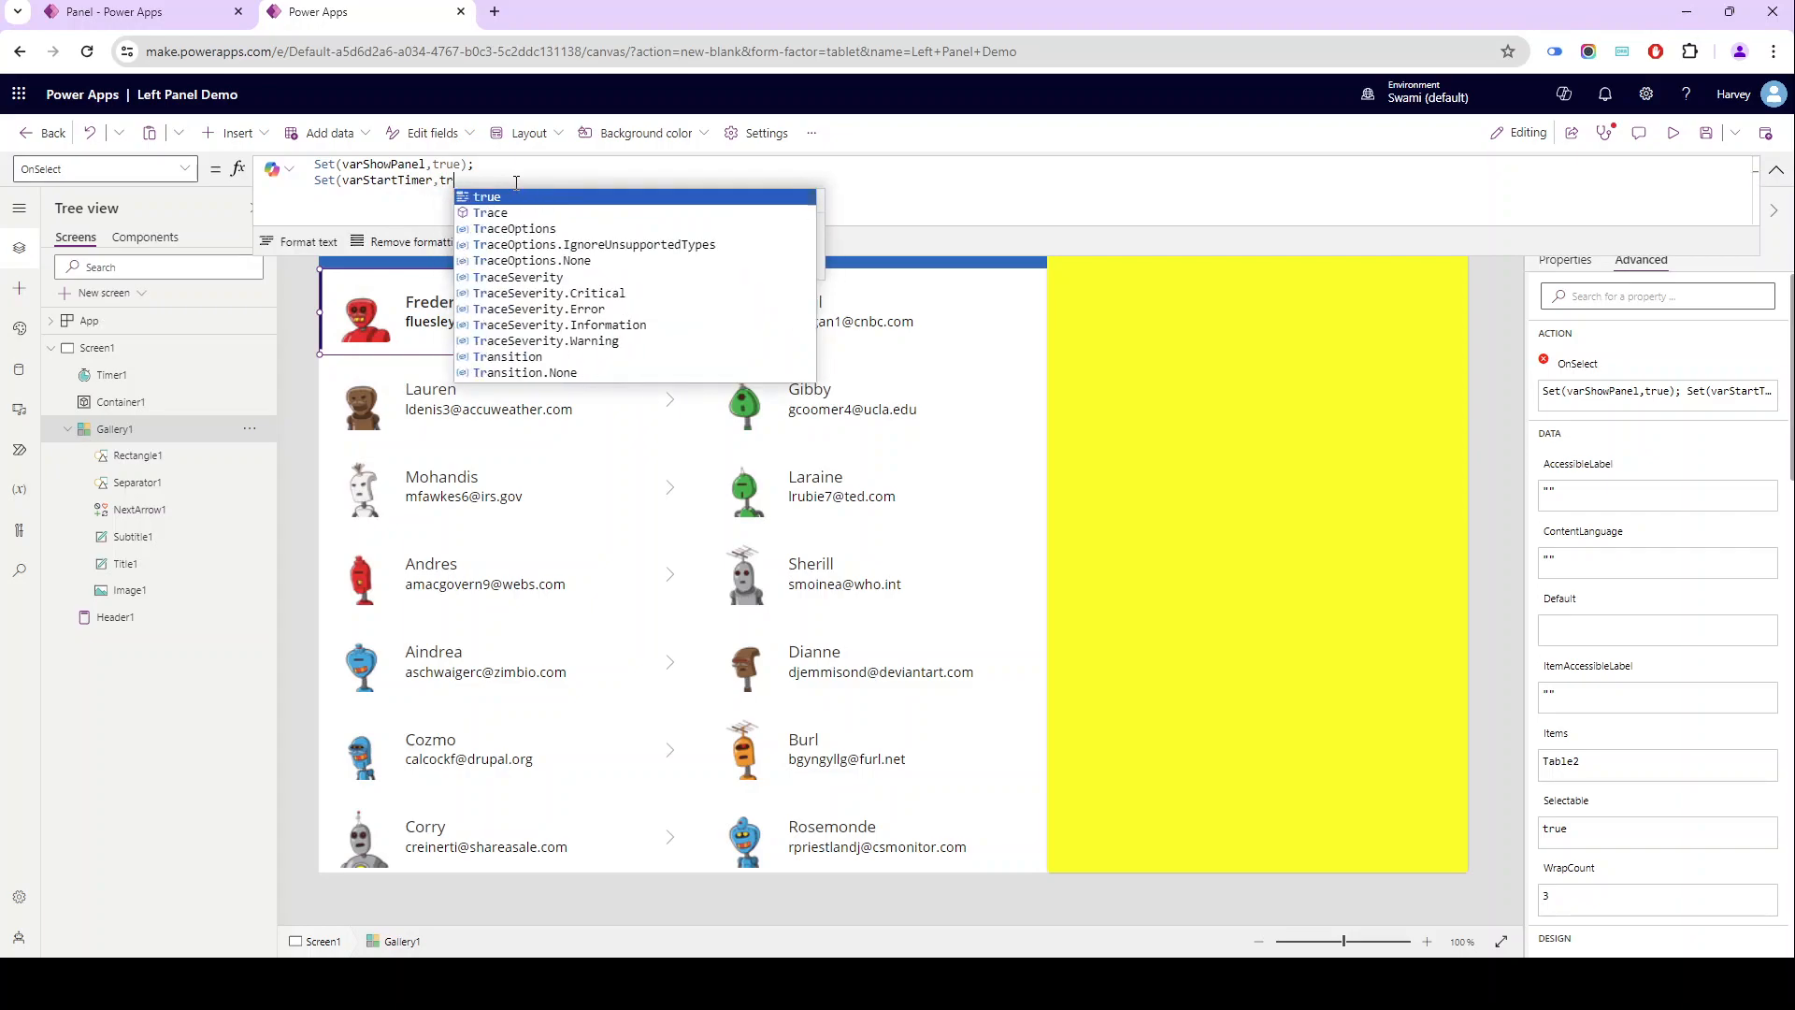
{"action": "type", "text": "ue)"}
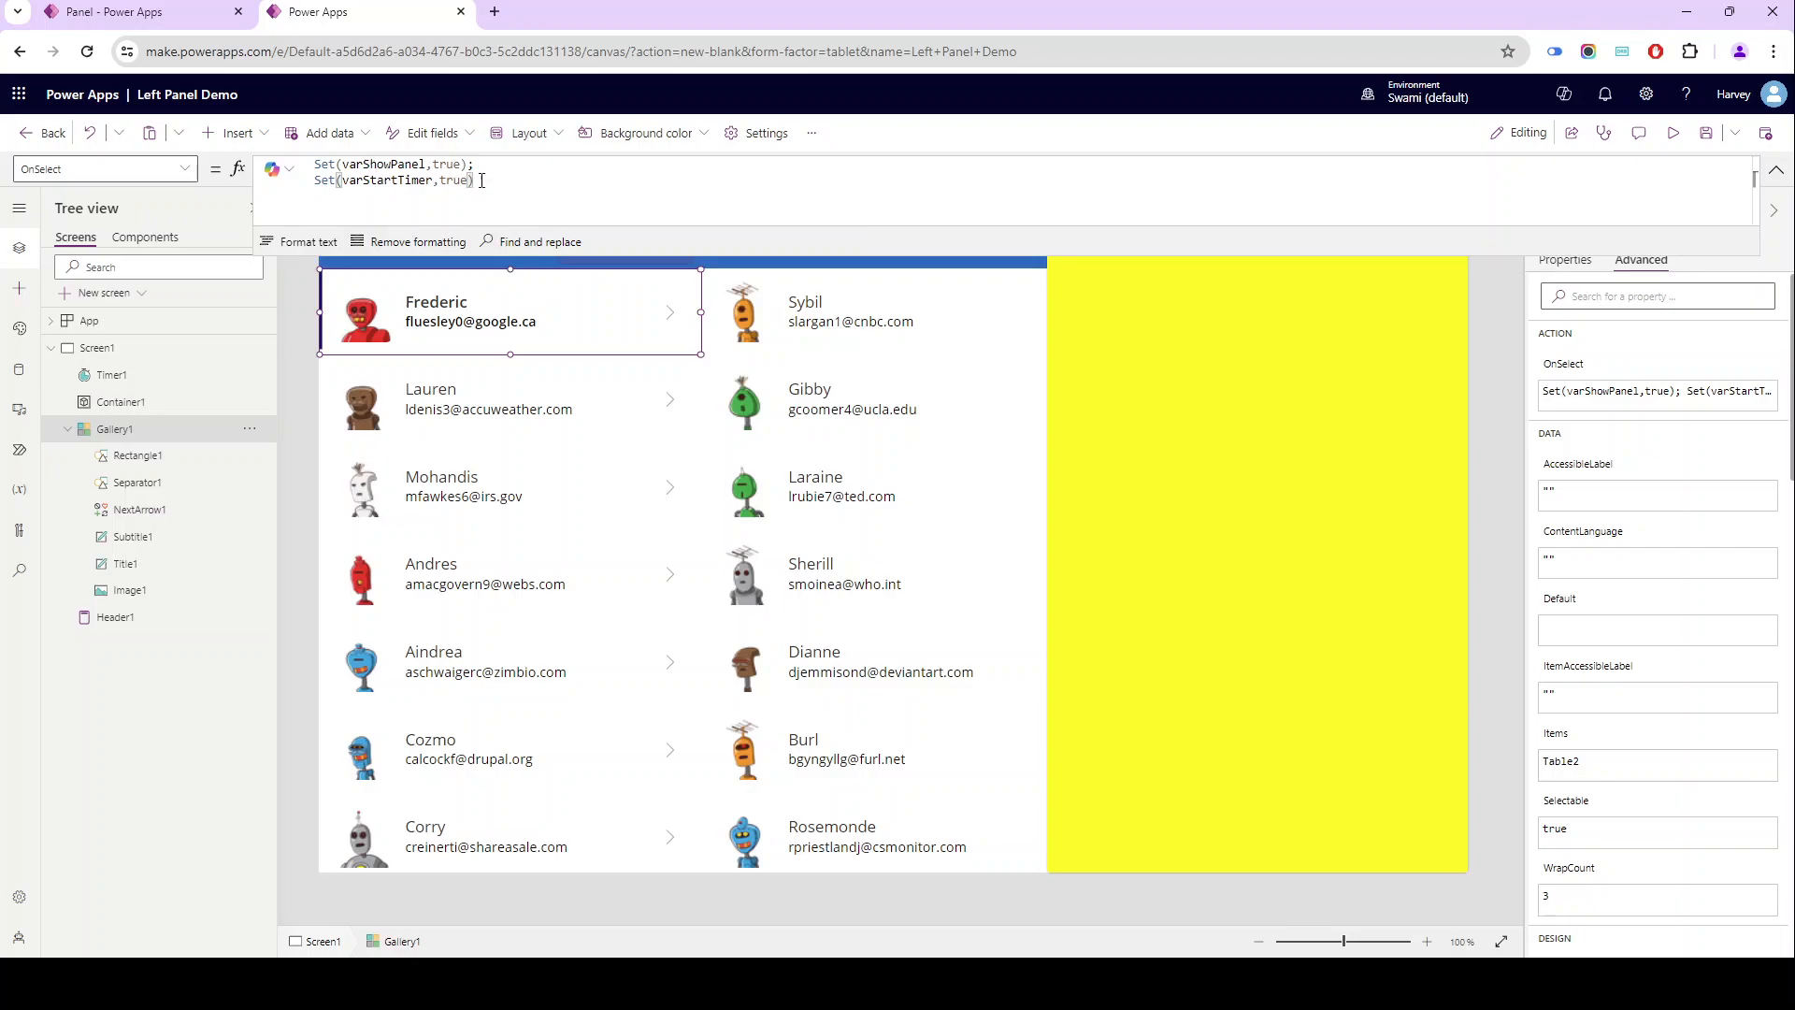
- Format the gallery's OnSelect formula text, review varShowPanel, and collapse the formula editor
{"action": "left_click", "coordinate": [301, 241]}
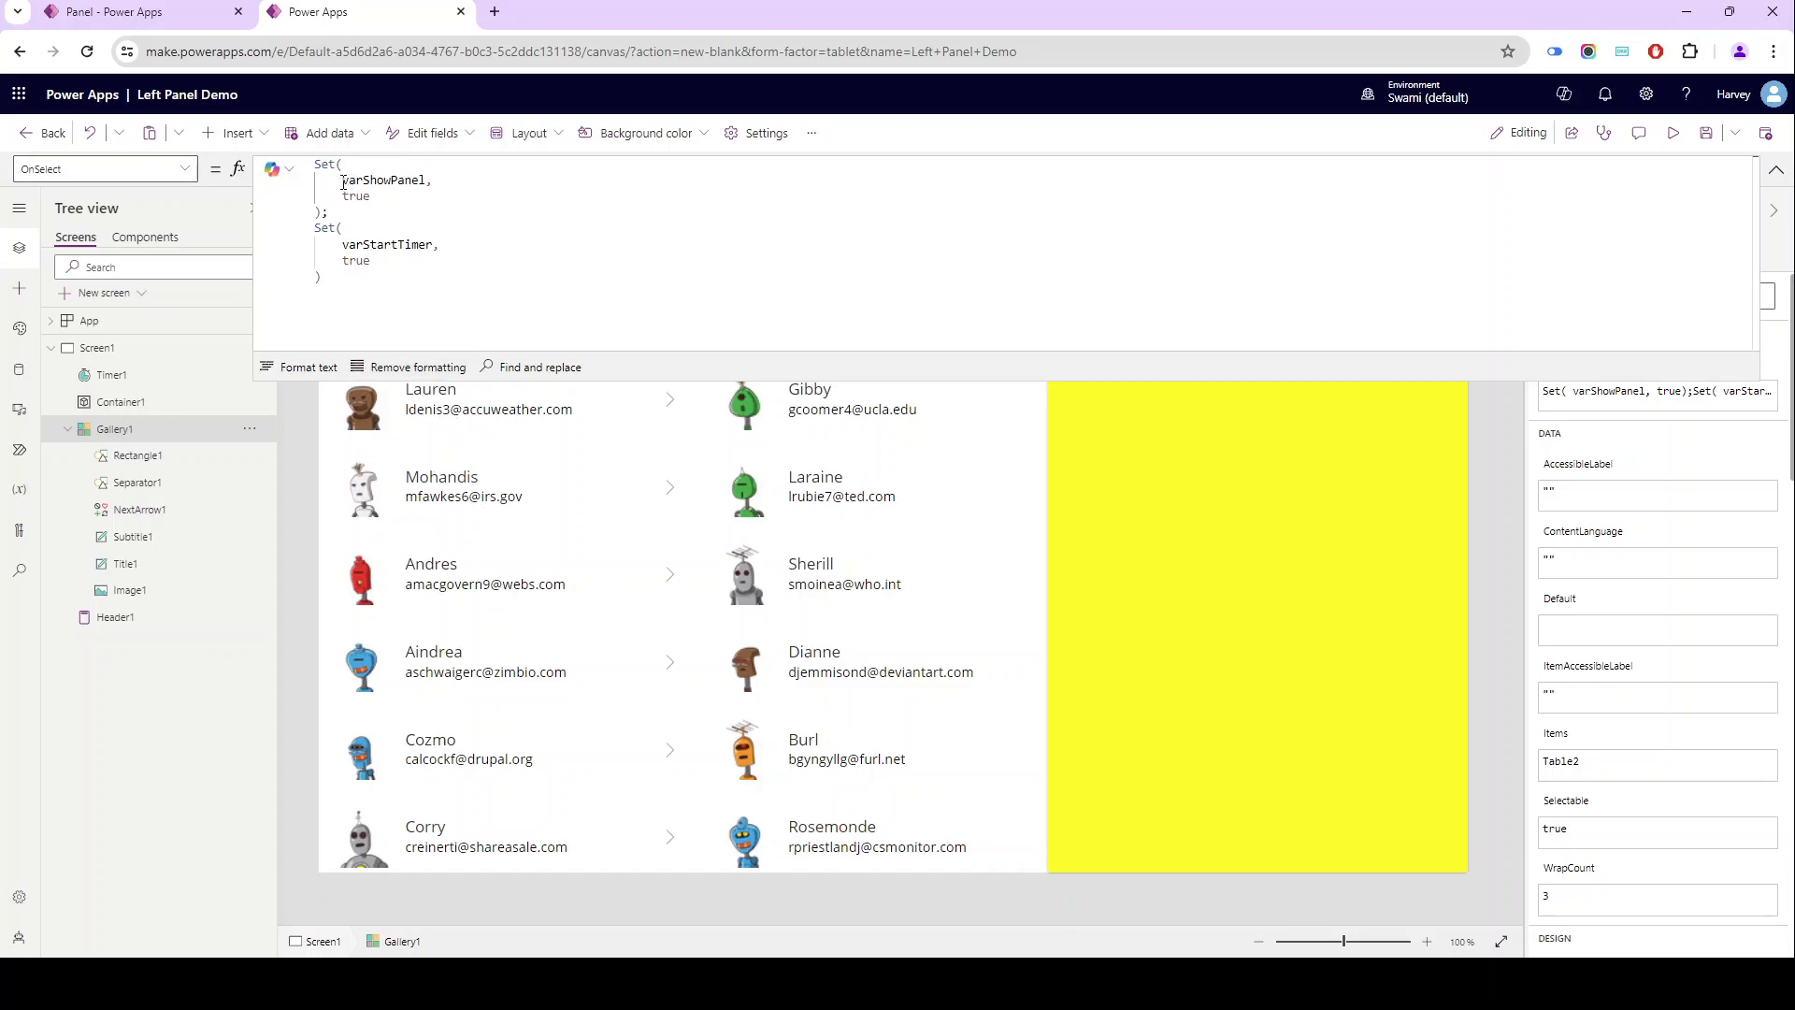
{"action": "left_click_drag", "start_coordinate": [343, 183], "coordinate": [425, 184]}
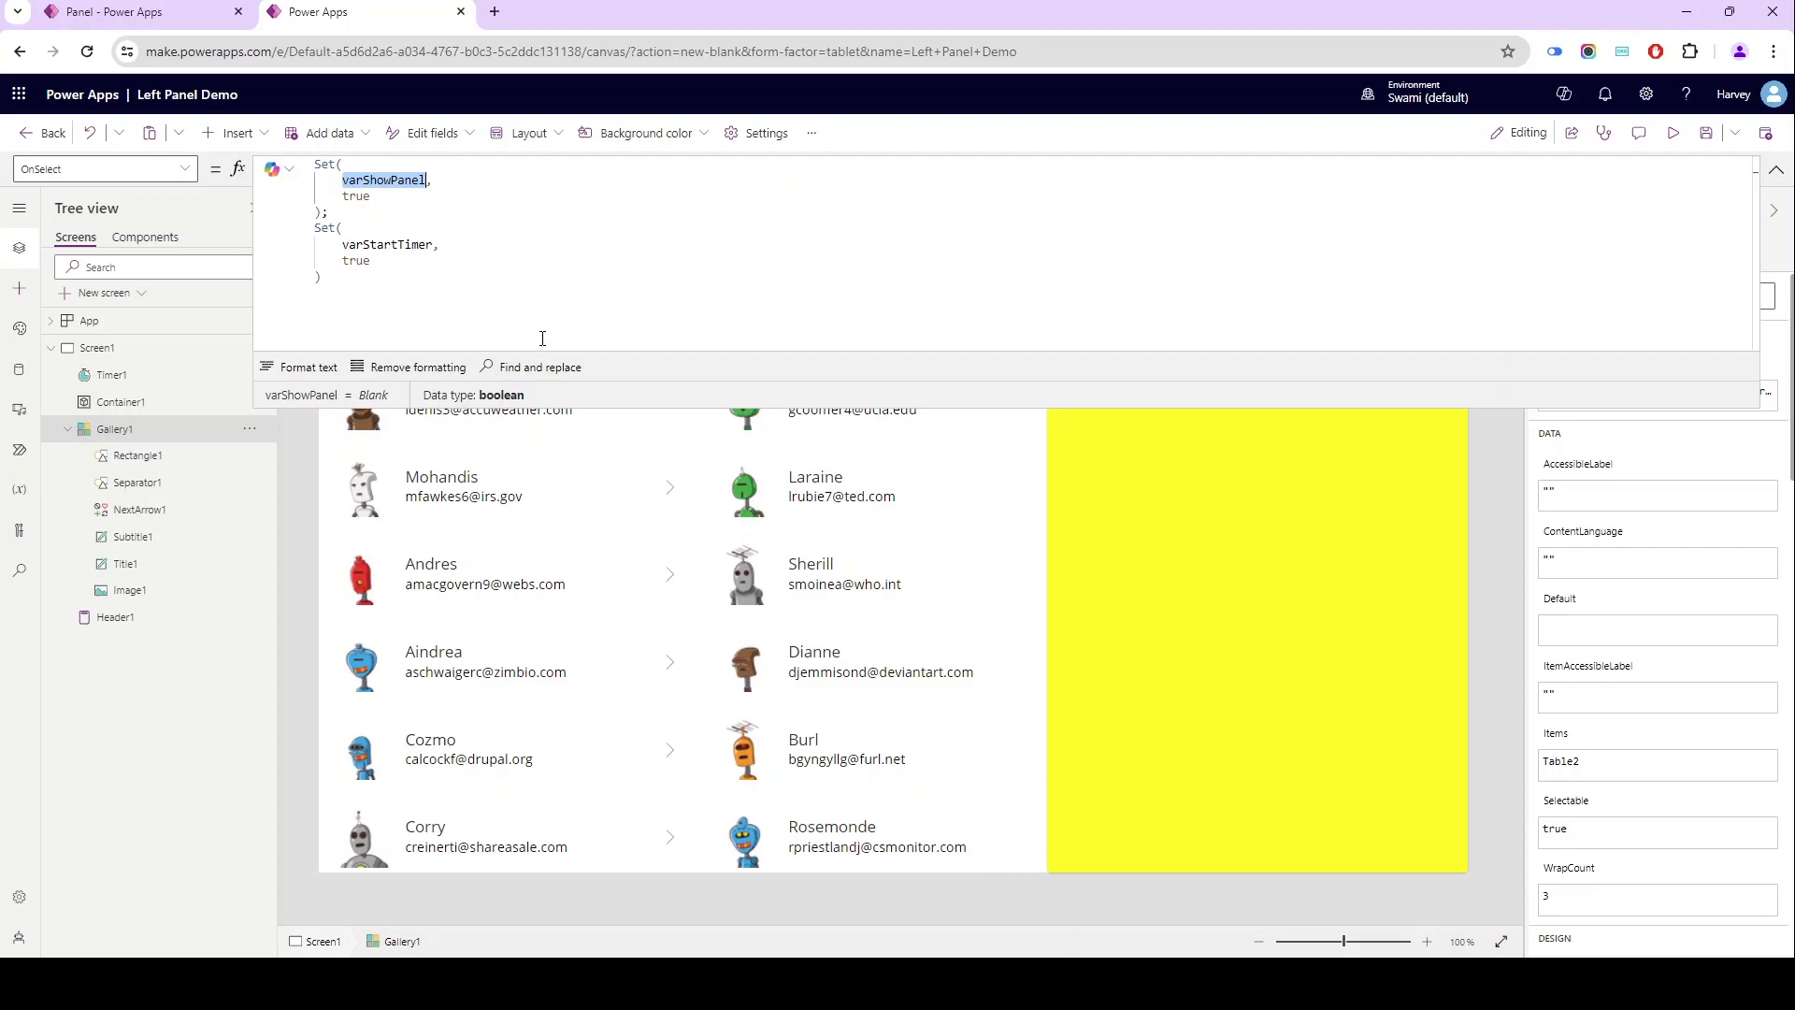
{"action": "left_click", "coordinate": [1774, 169]}
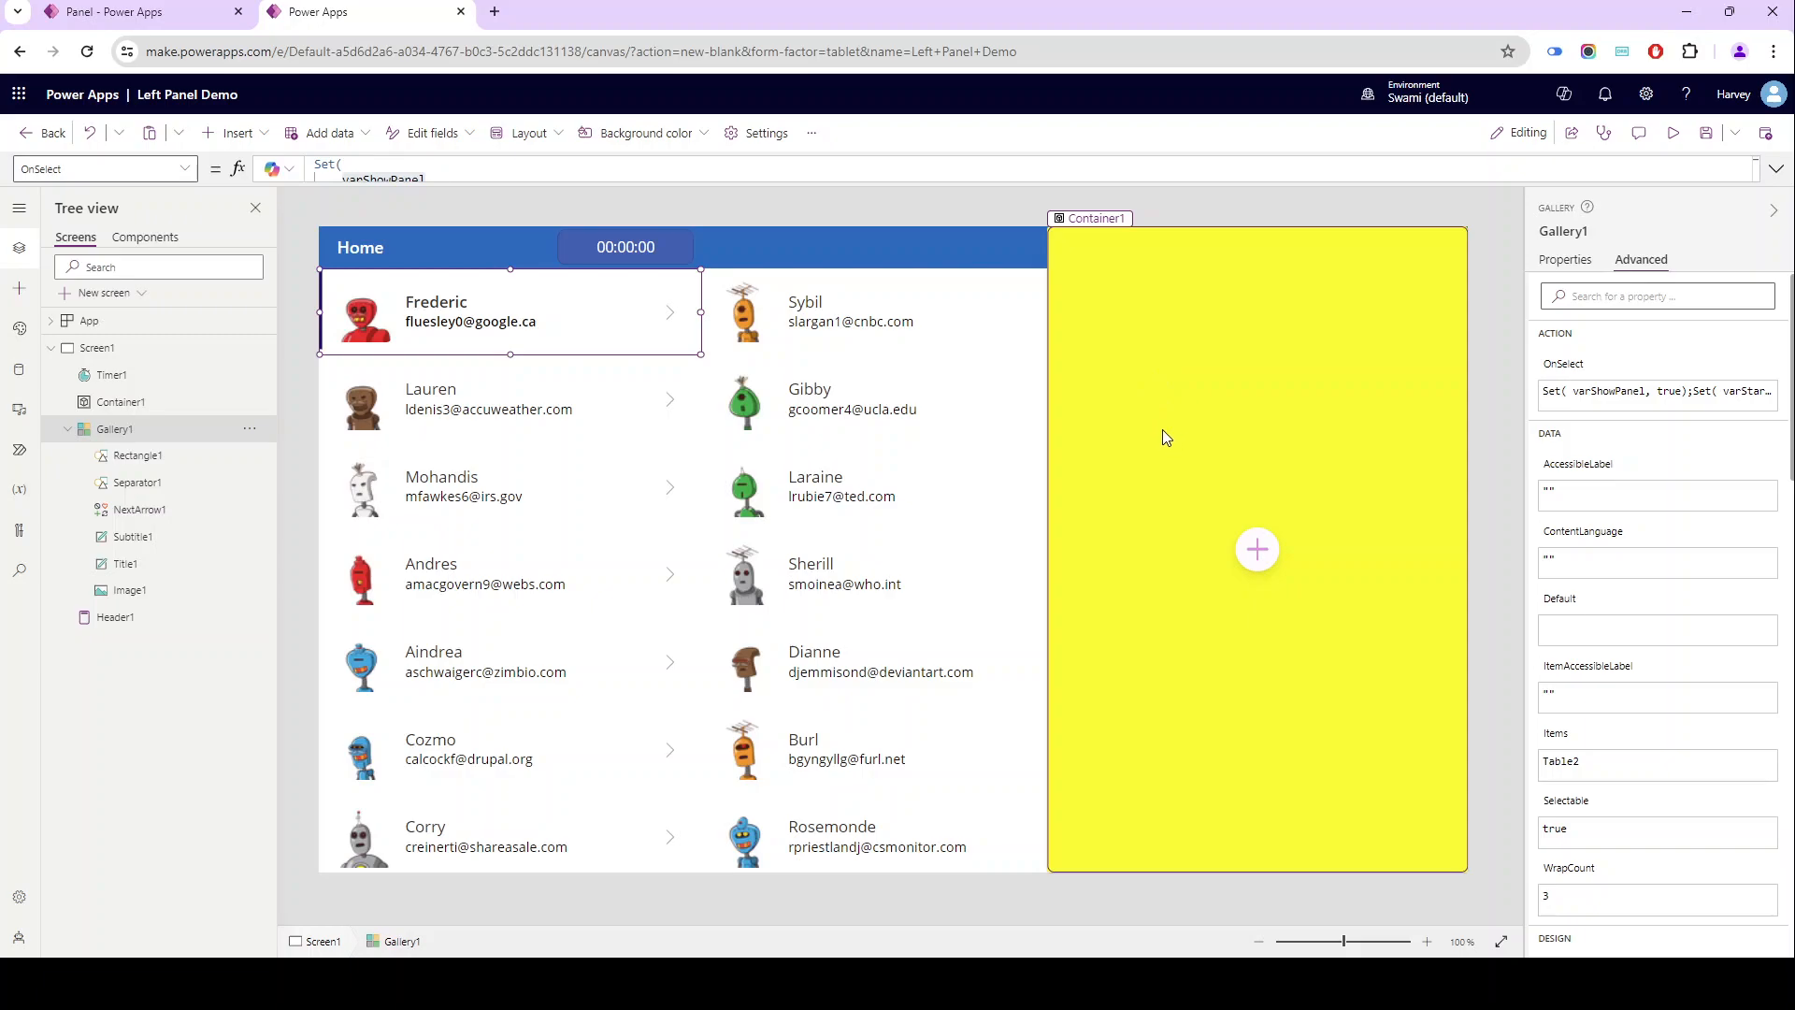
- Change the yellow container's fill to the light blue theme color
{"action": "left_click", "coordinate": [1164, 295]}
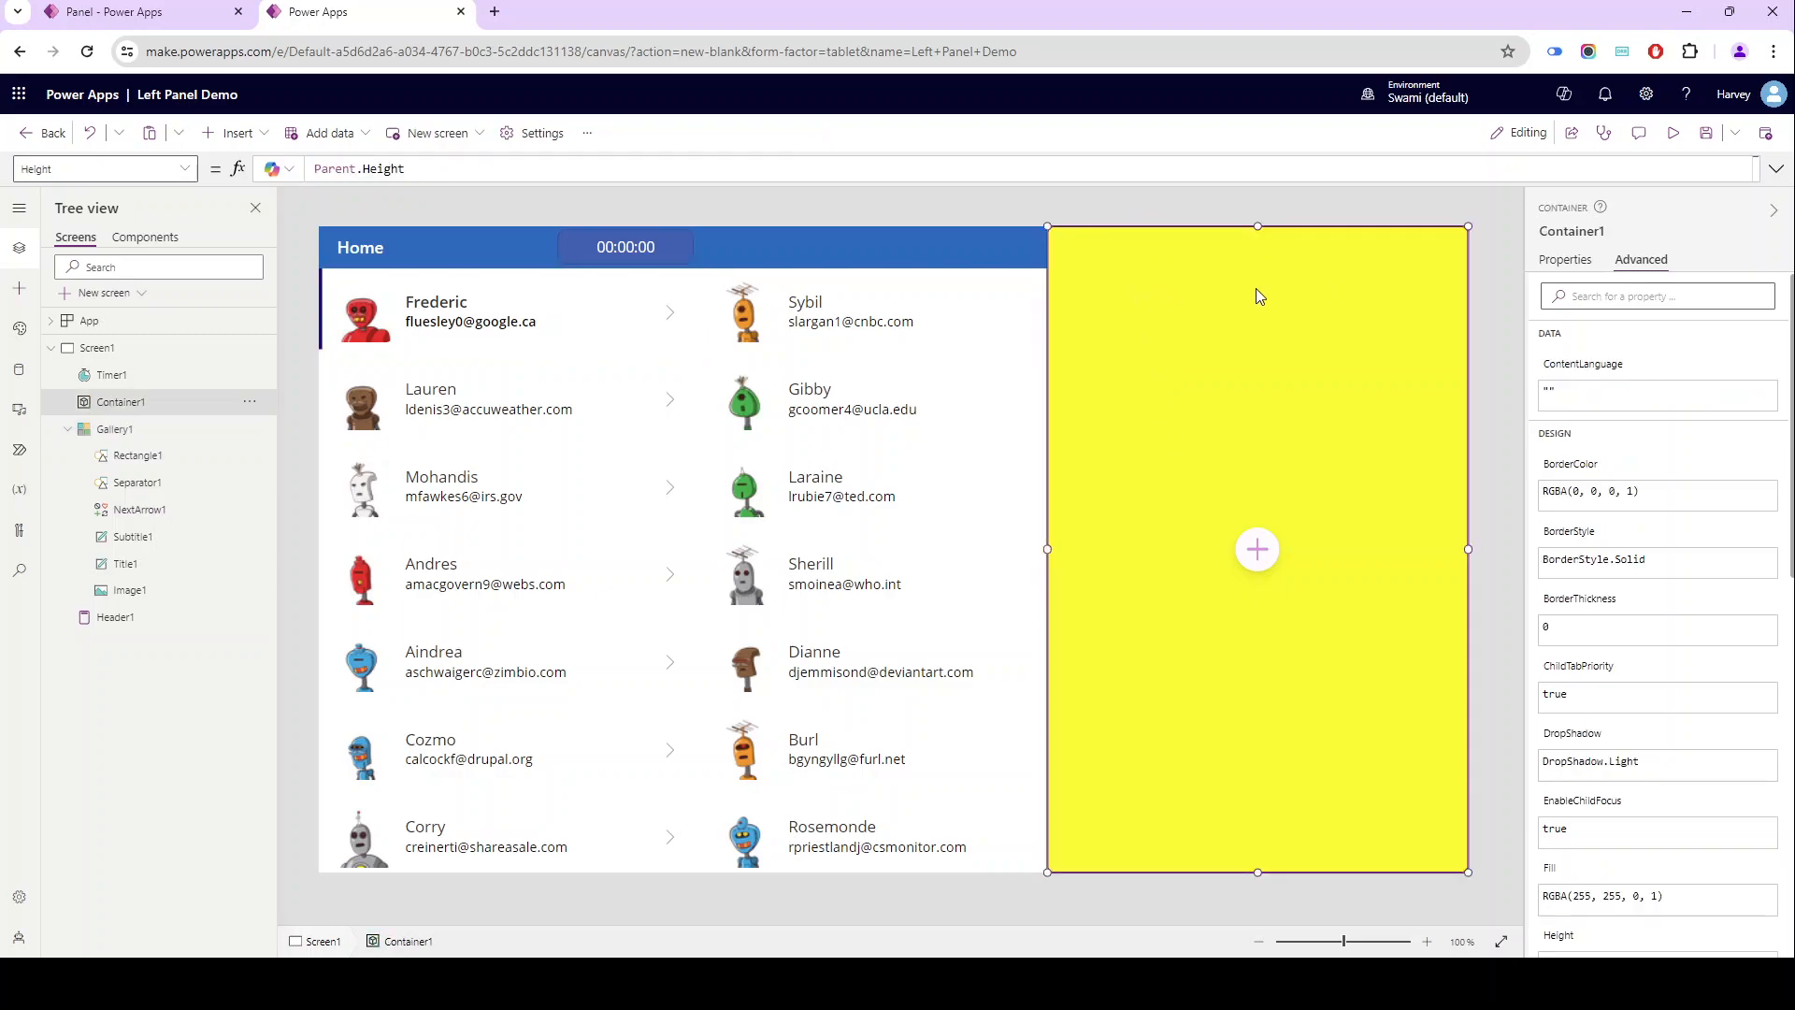
{"action": "left_click", "coordinate": [1565, 259]}
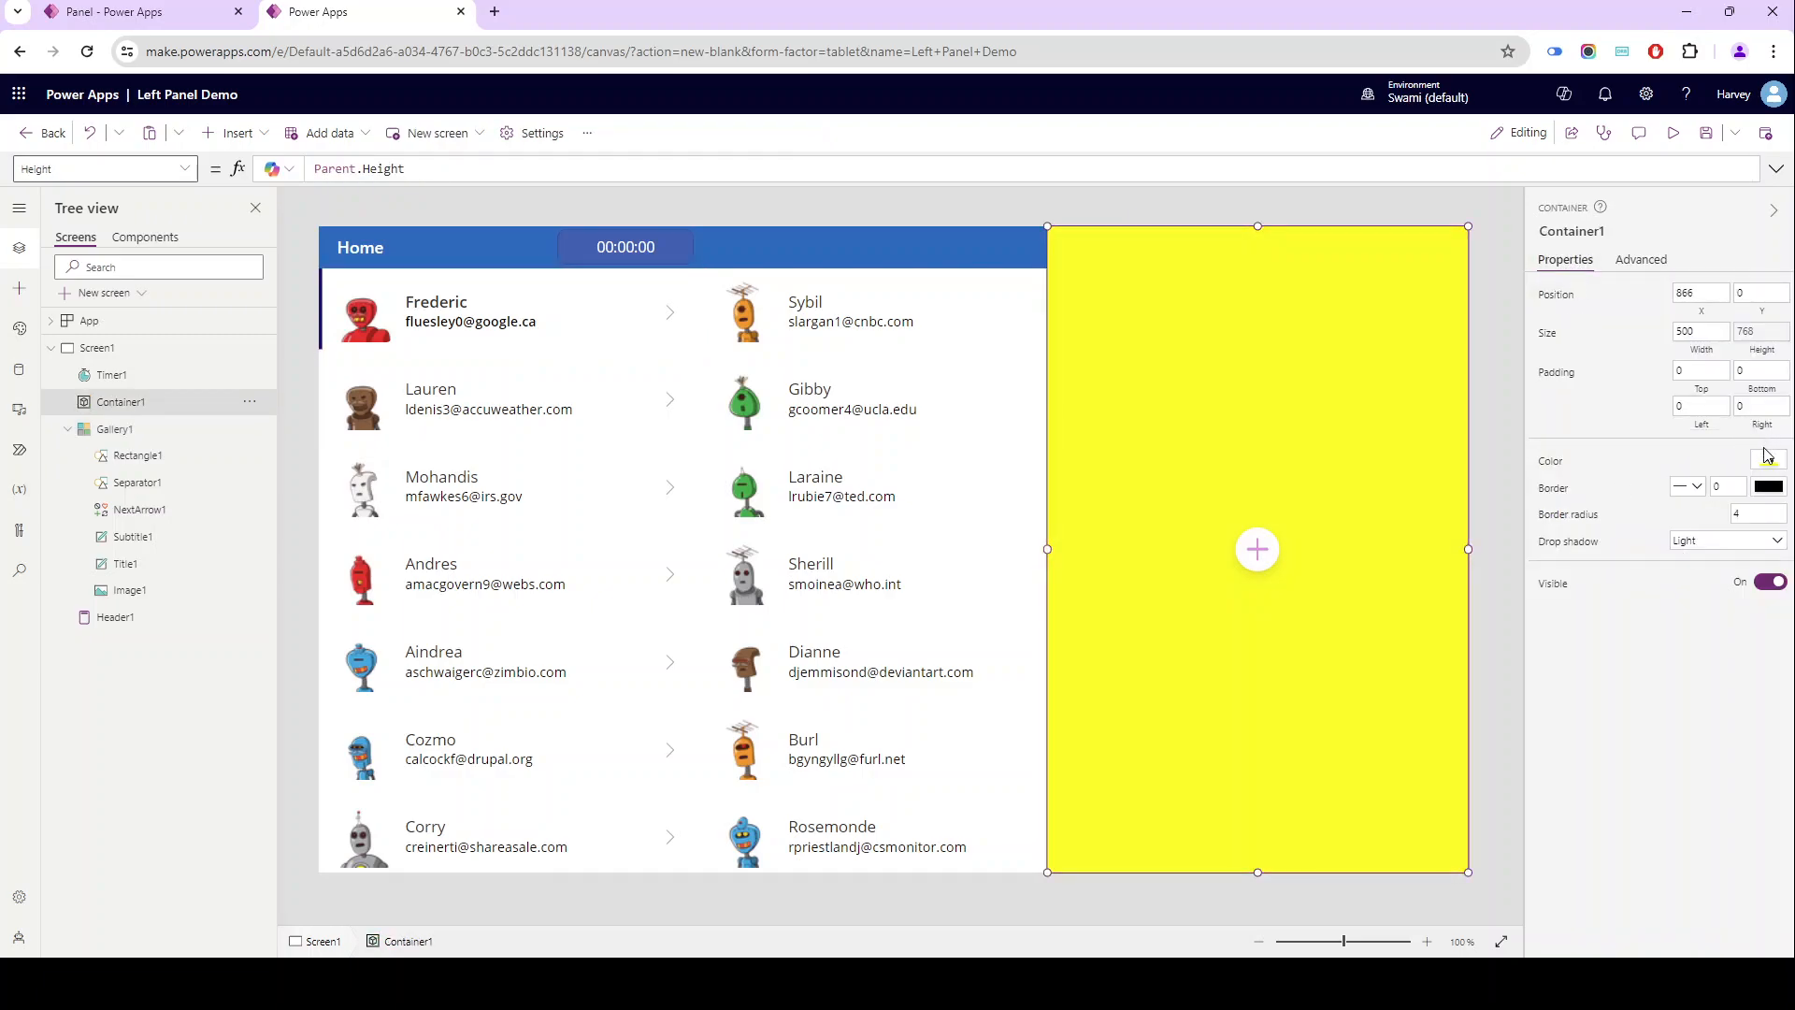
{"action": "left_click", "coordinate": [1765, 461]}
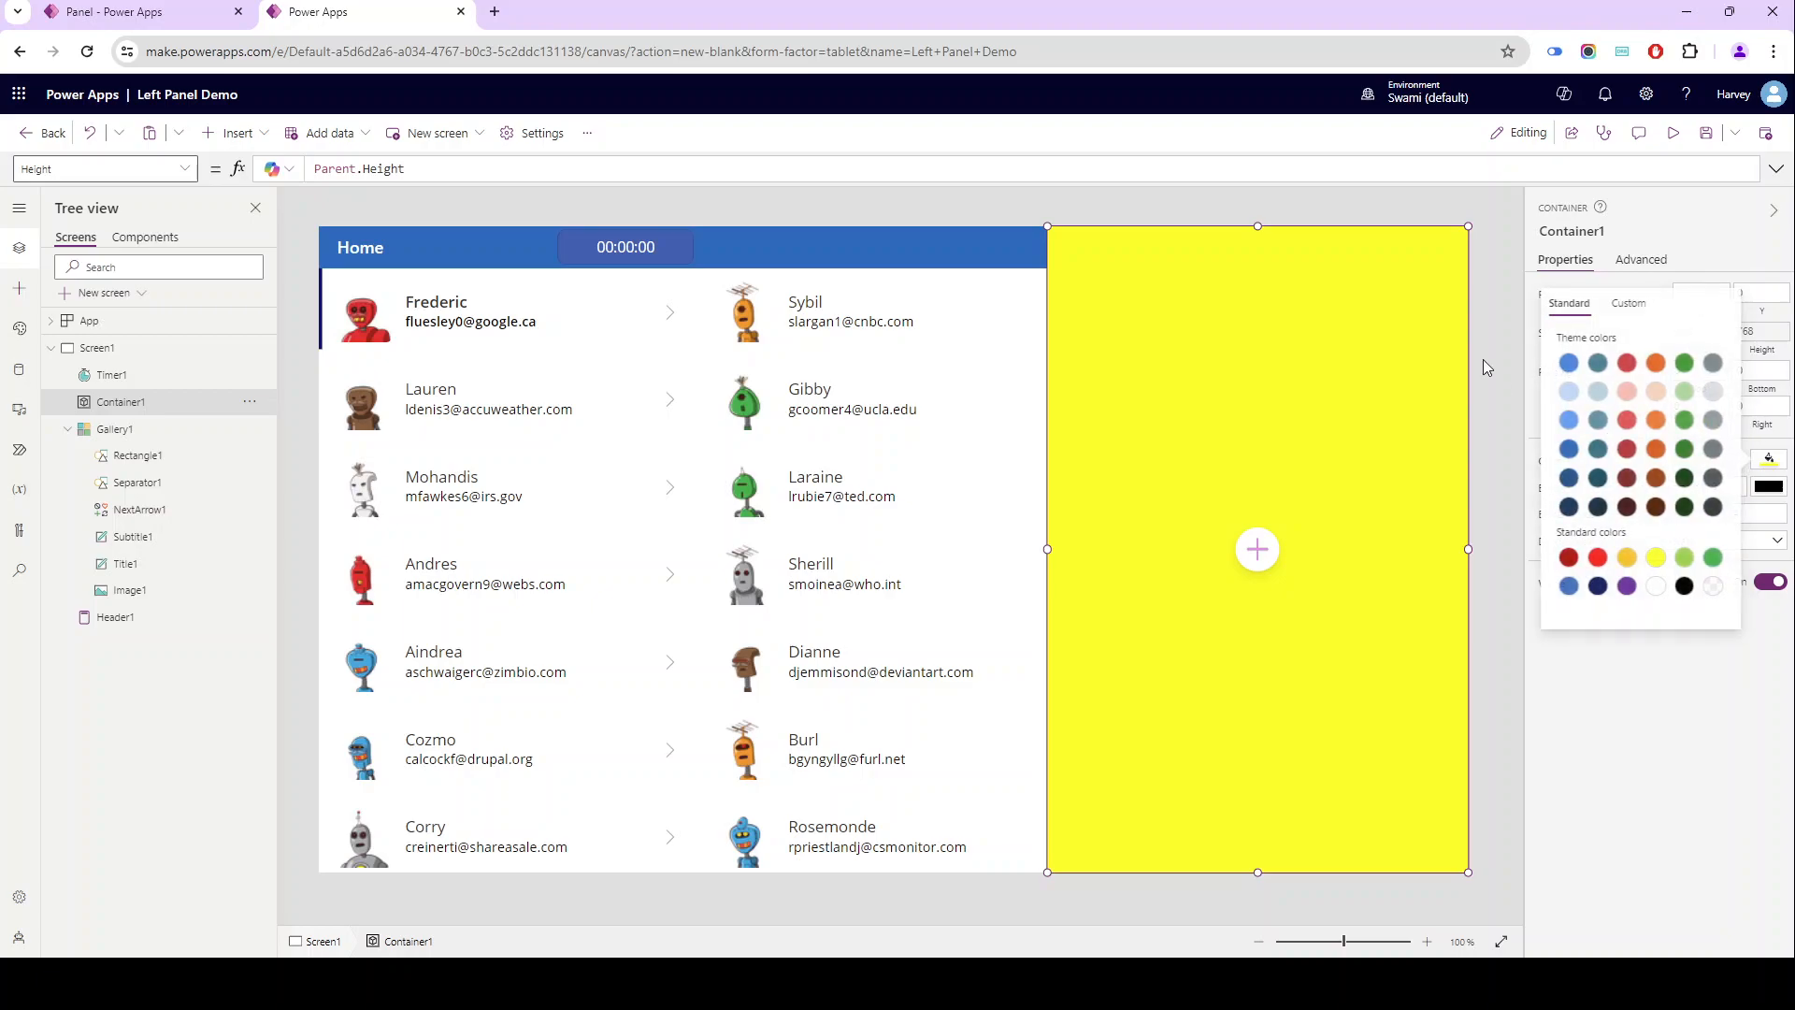
{"action": "left_click", "coordinate": [1571, 394]}
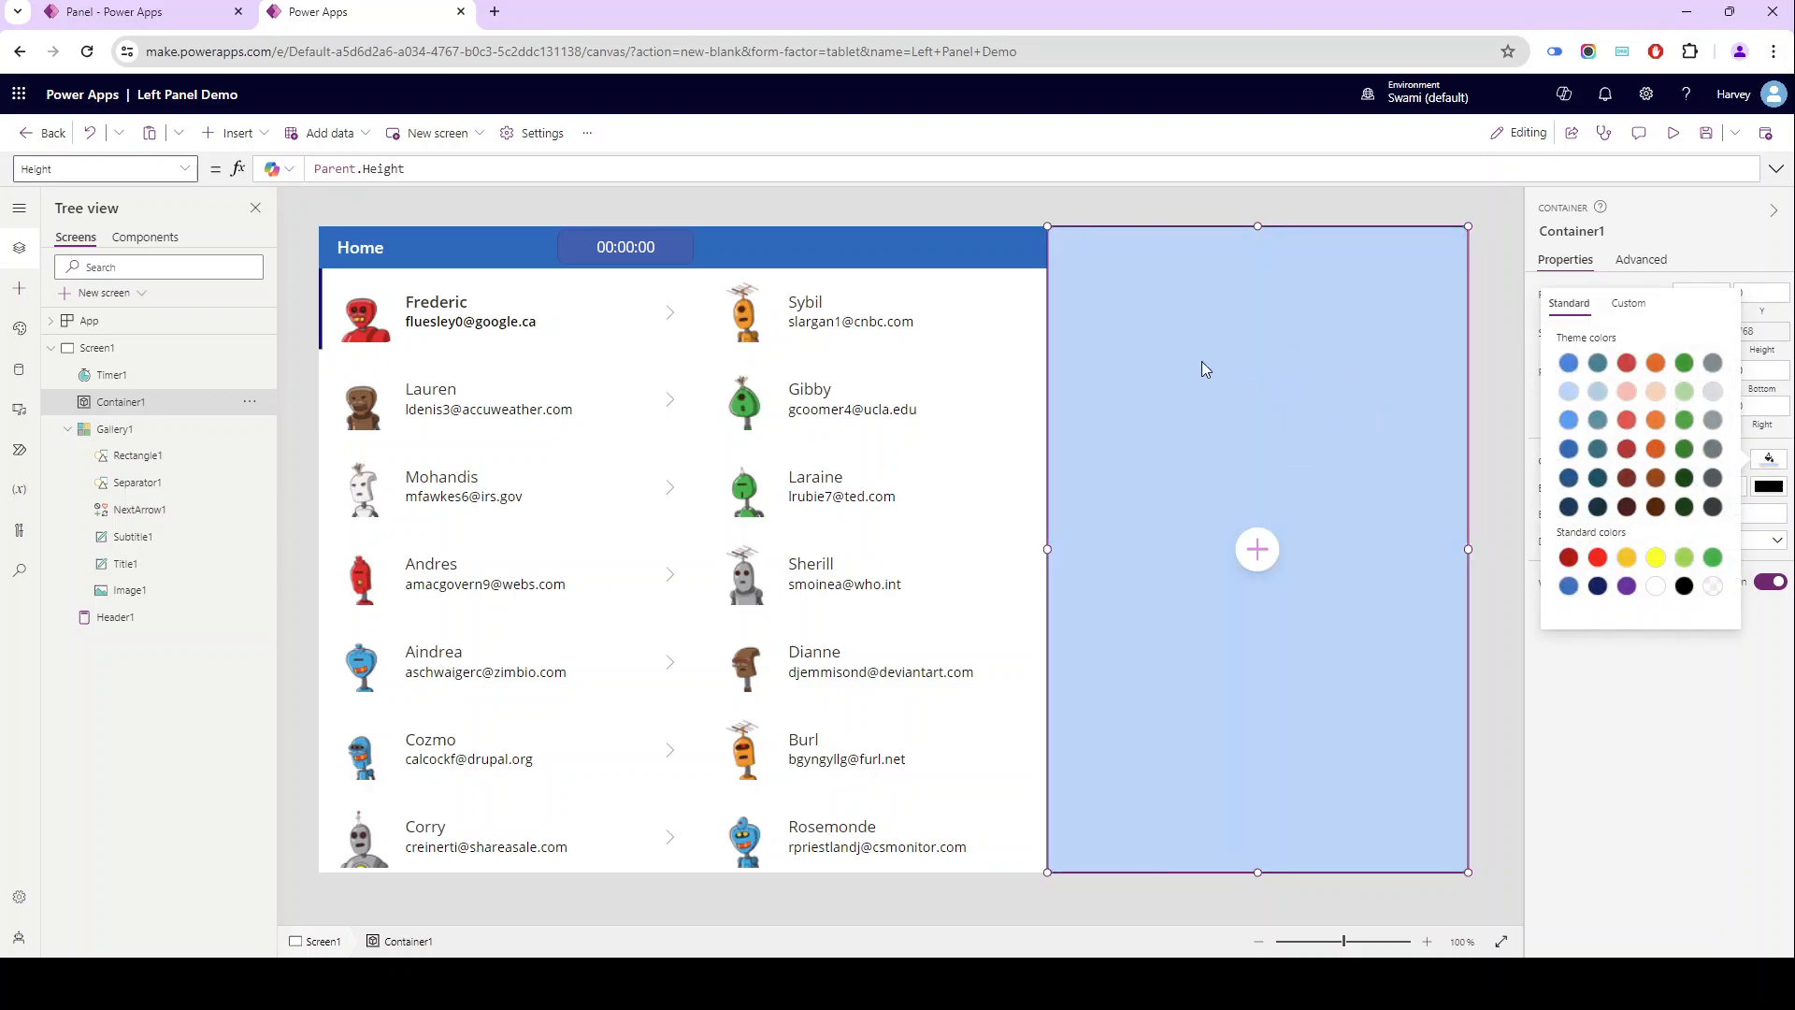
- Insert an image of about 154 by 182 into the container at position 175, 20 and set its image position to Fill
{"action": "left_click", "coordinate": [231, 138]}
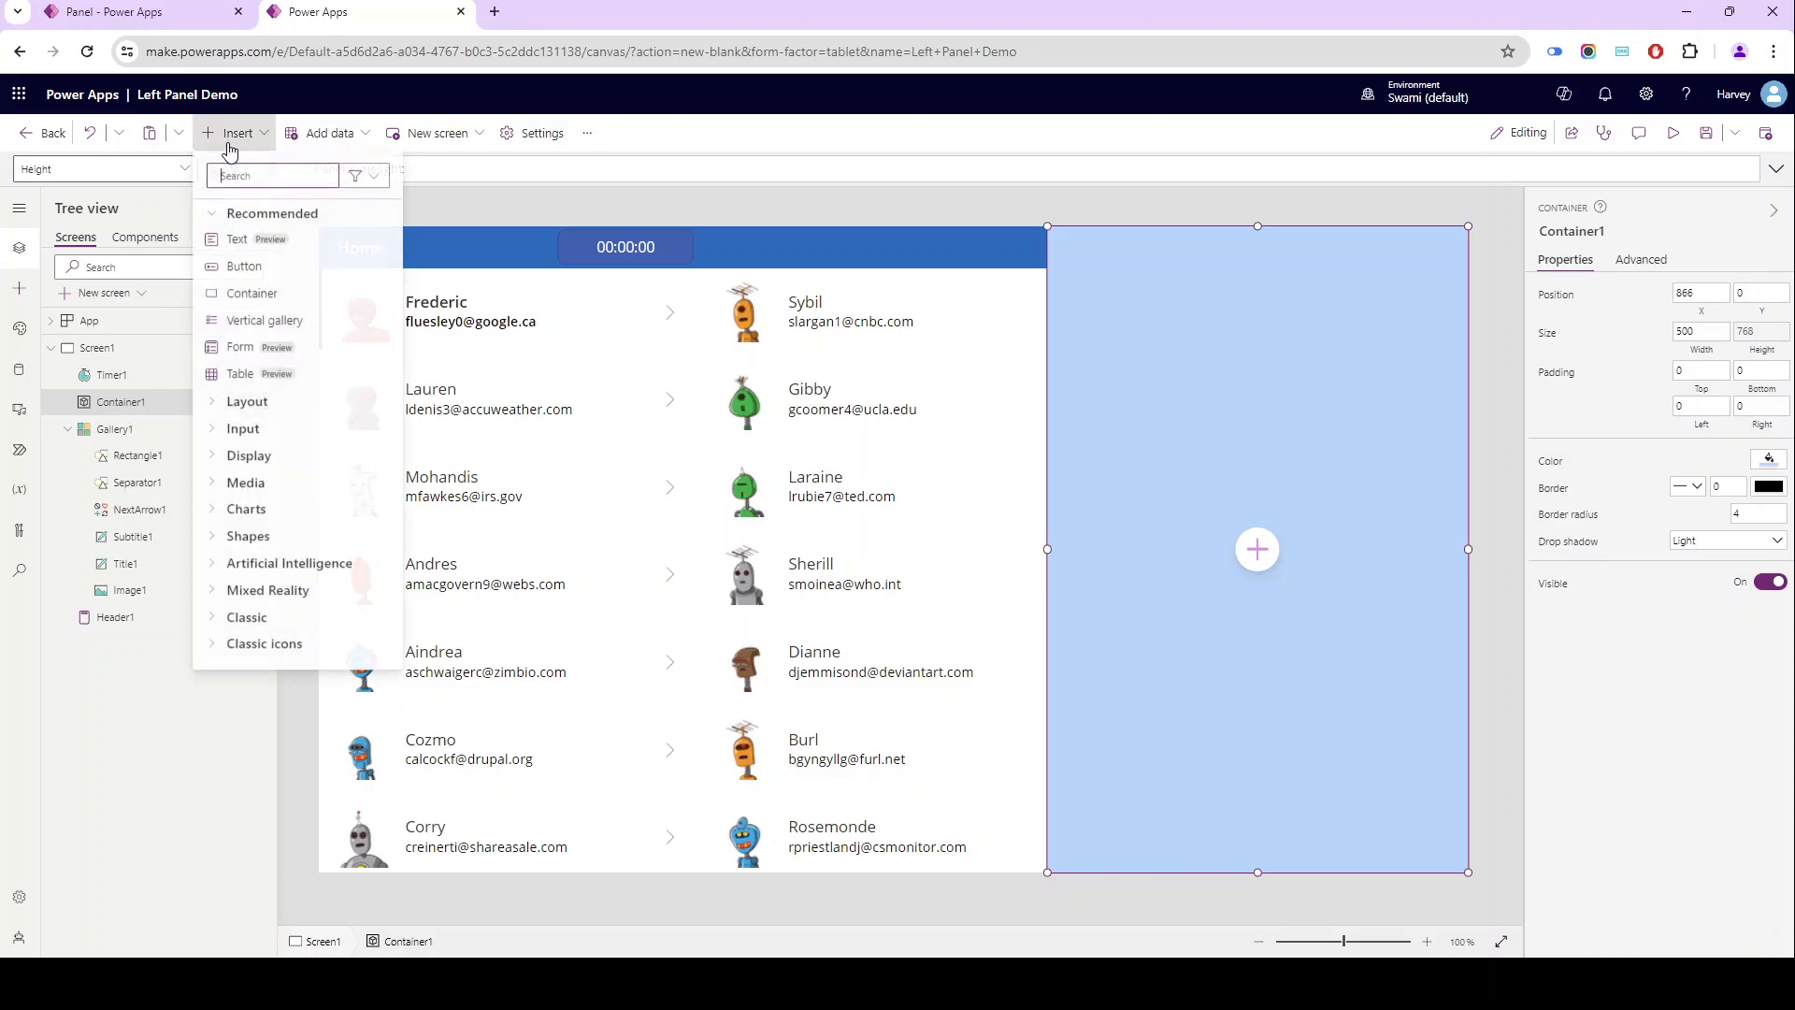
{"action": "type", "text": "im"}
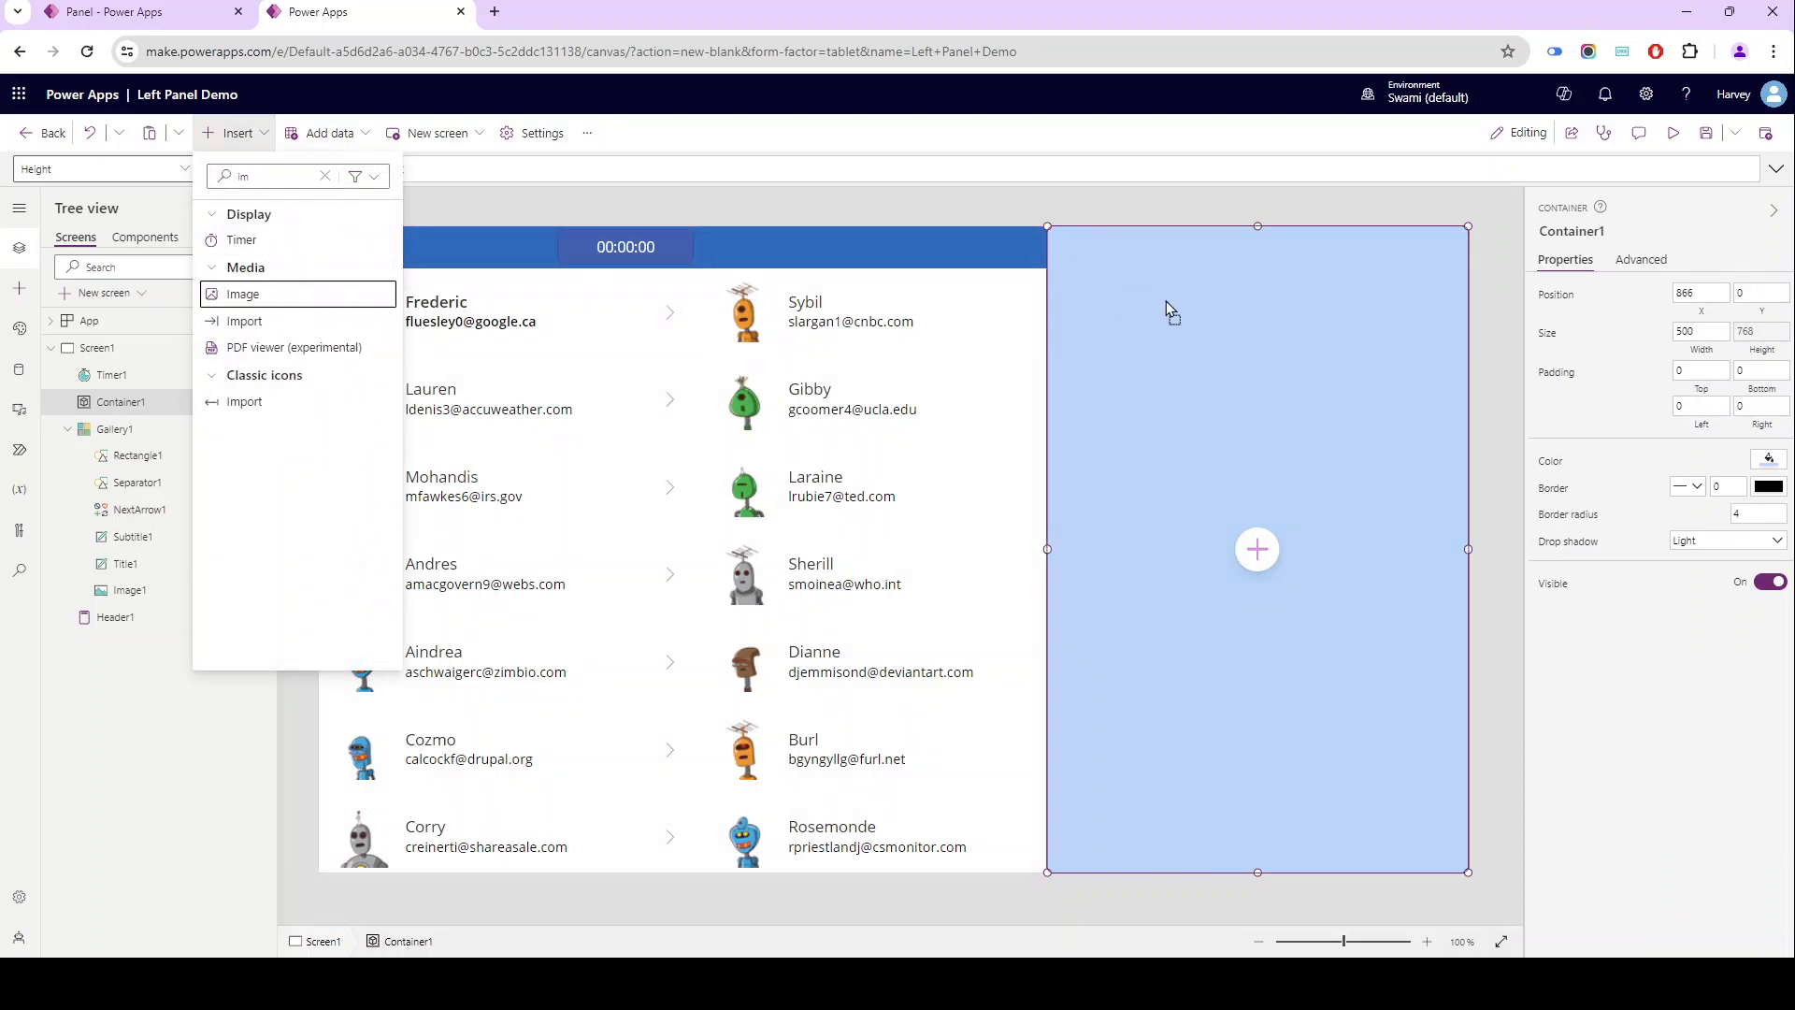
{"action": "left_click", "coordinate": [1243, 325]}
{"action": "mouse_move", "coordinate": [1260, 363]}
{"action": "left_mouse_down"}
{"action": "mouse_move", "coordinate": [1215, 286]}
{"action": "mouse_move", "coordinate": [1261, 279]}
{"action": "mouse_move", "coordinate": [1177, 393]}
{"action": "mouse_move", "coordinate": [1269, 340]}
{"action": "mouse_move", "coordinate": [1286, 354]}
{"action": "left_mouse_up"}
{"action": "left_click", "coordinate": [1683, 319]}
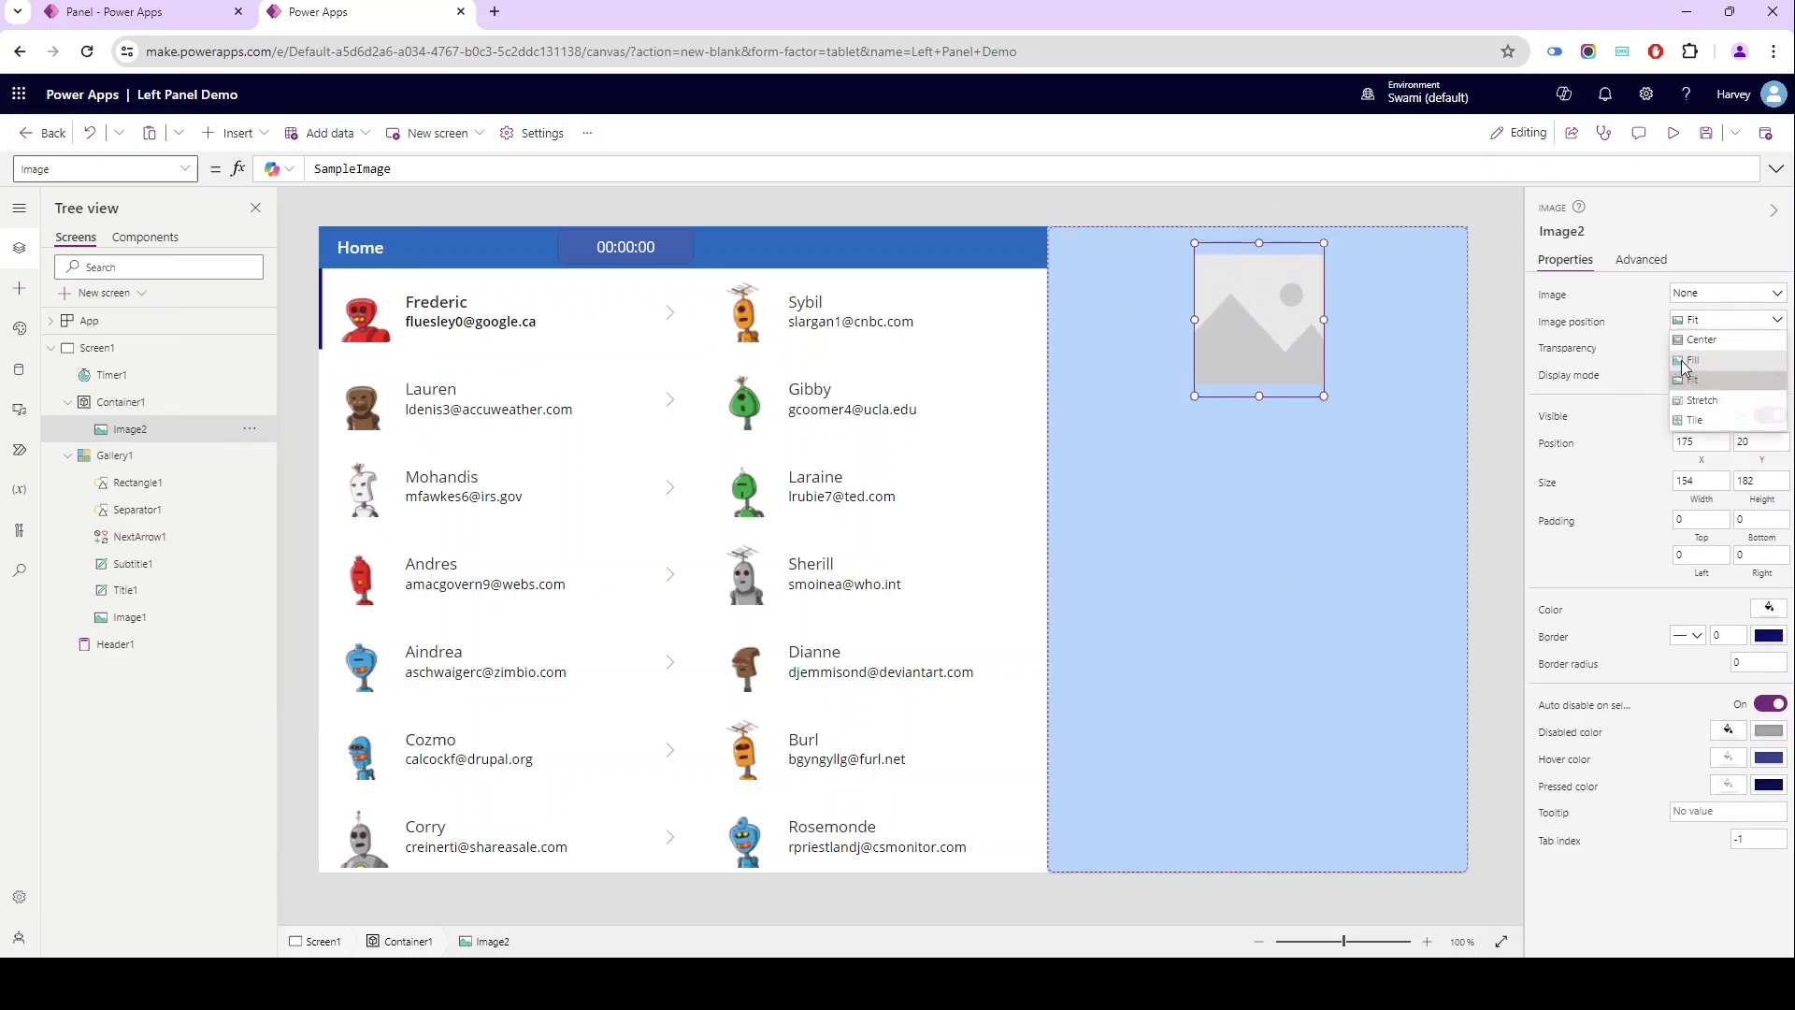
{"action": "left_click", "coordinate": [1692, 361]}
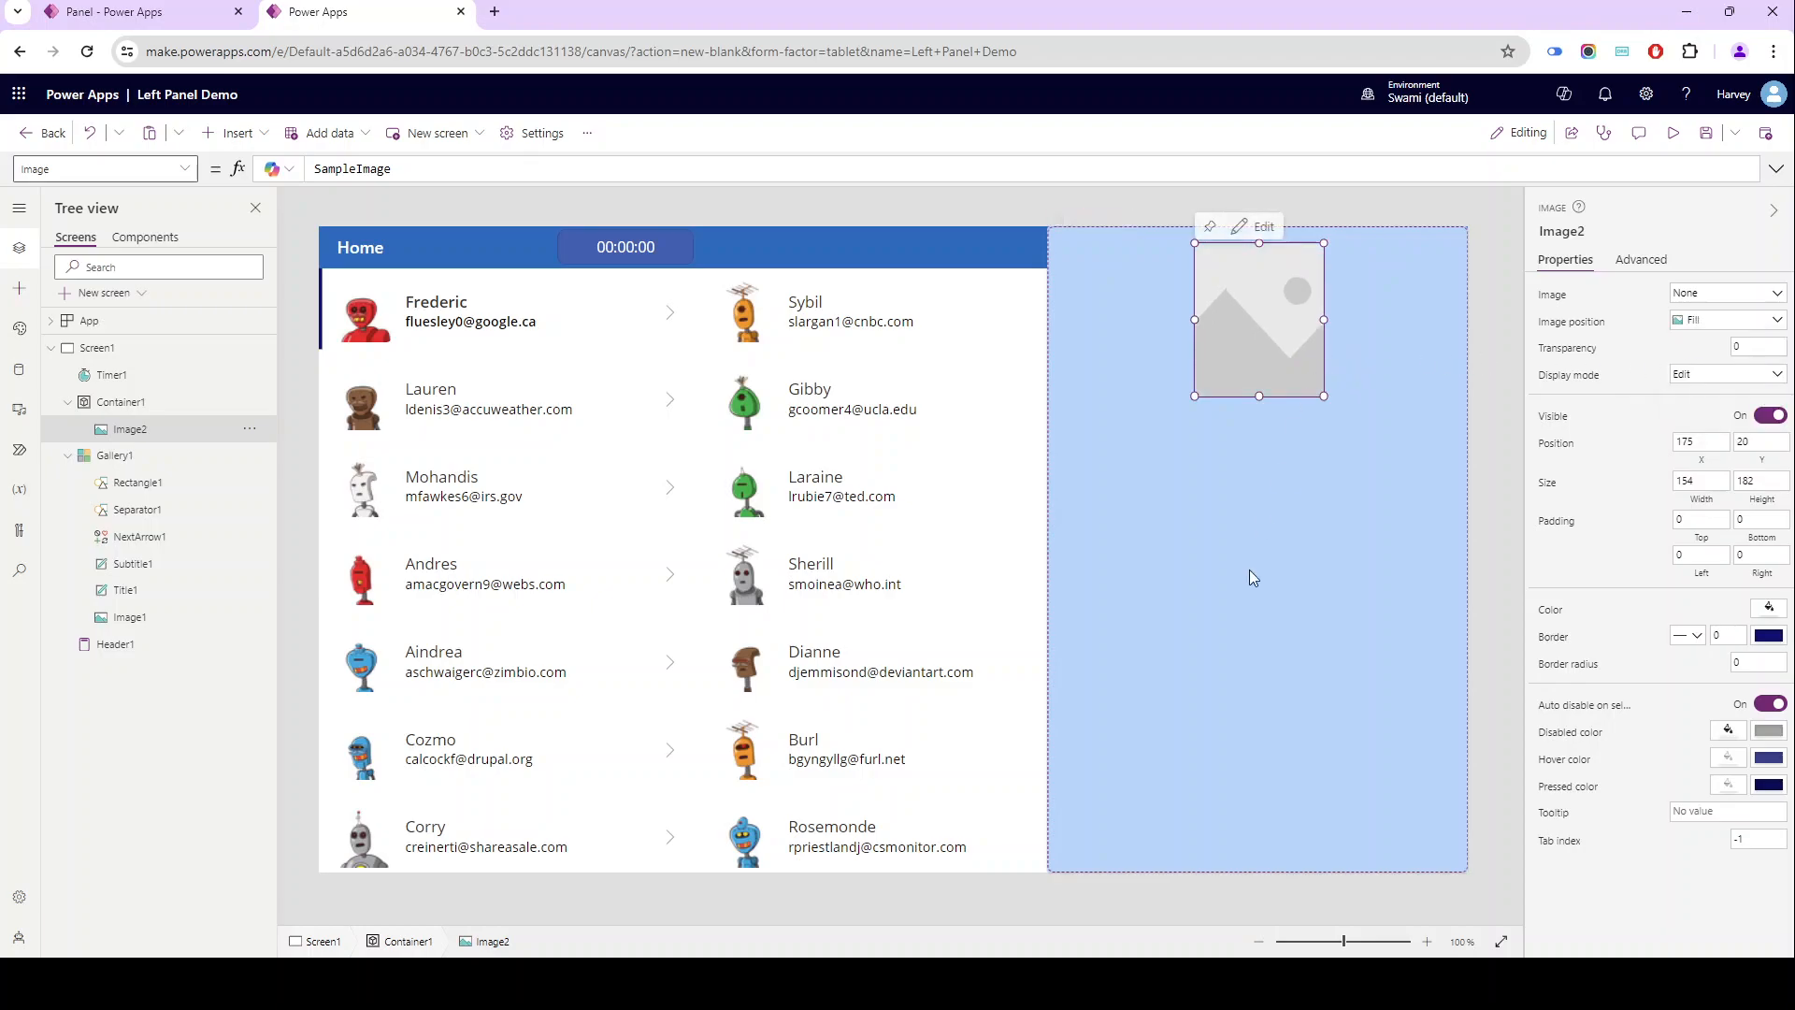
- Set the container image's Image formula to Gallery1.Selected.image
{"action": "left_click", "coordinate": [1549, 305]}
{"action": "type", "text": "gal"}
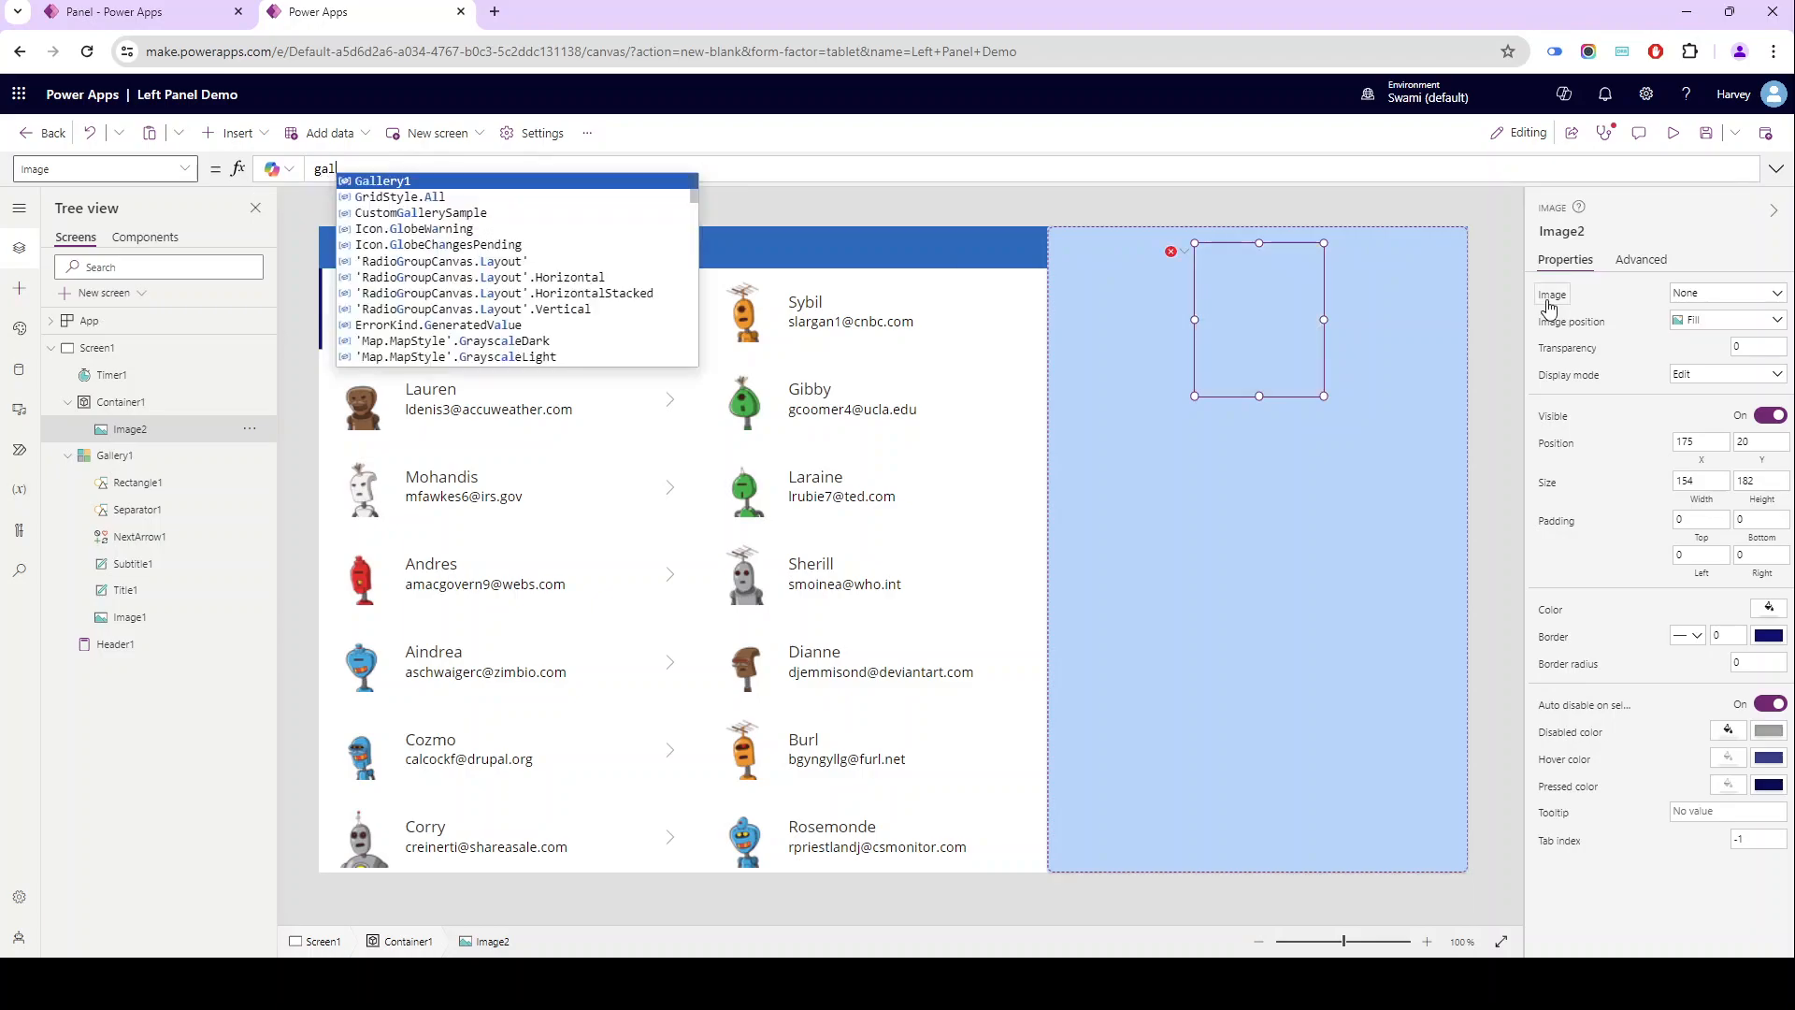
{"action": "key", "text": "Tab"}
{"action": "type", "text": ".Selected."}
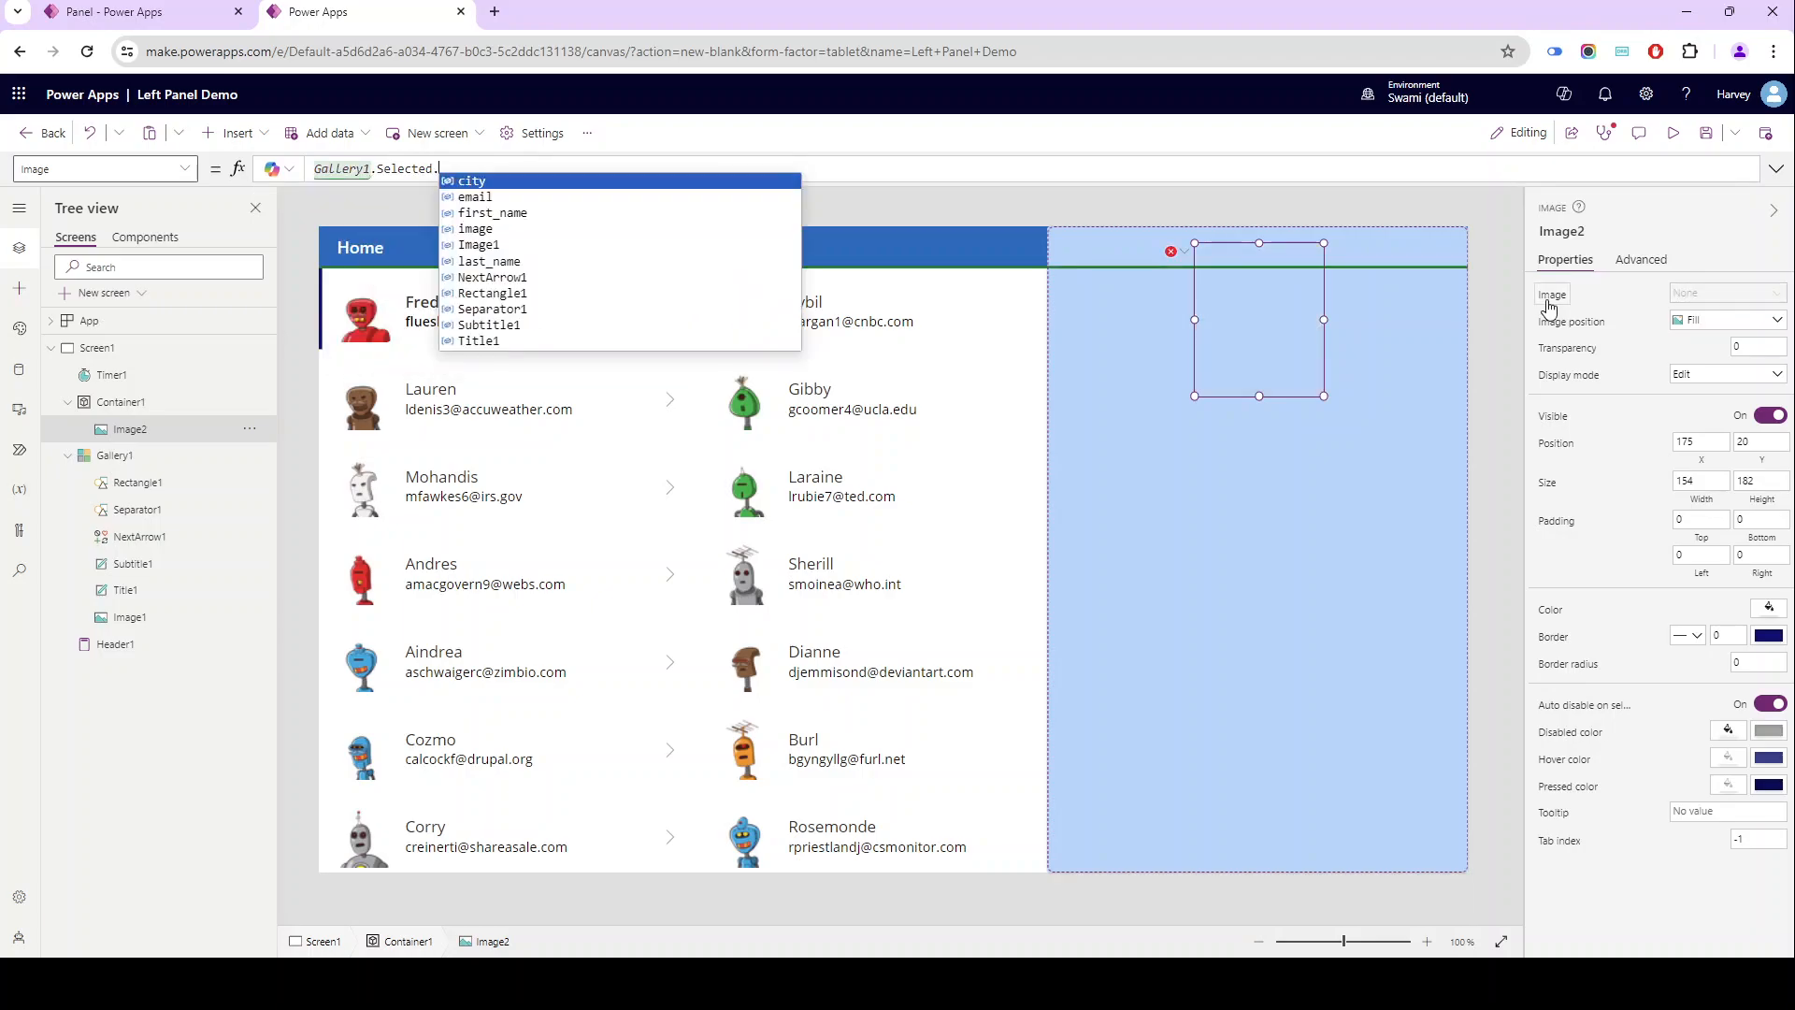
{"action": "type", "text": "im"}
{"action": "key", "text": "Tab"}
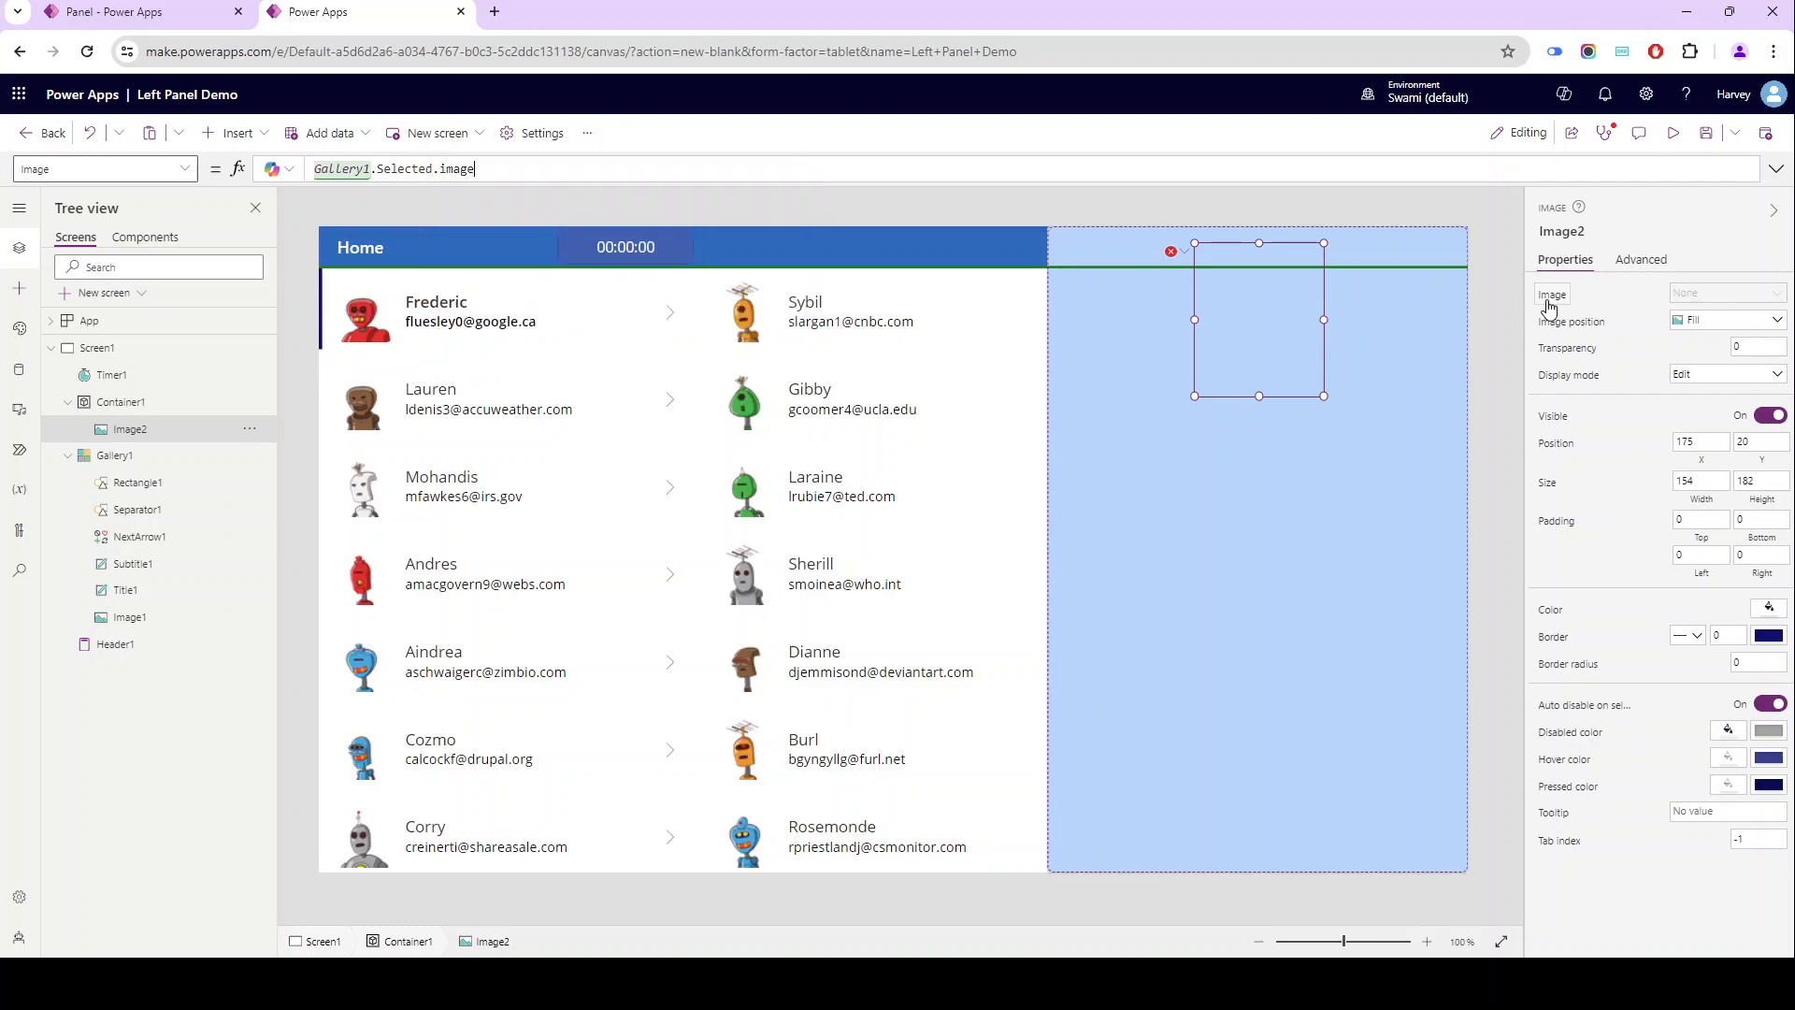
- Insert a text control into the light blue container and place it below the image at about position 79, 241
{"action": "left_click", "coordinate": [1224, 480]}
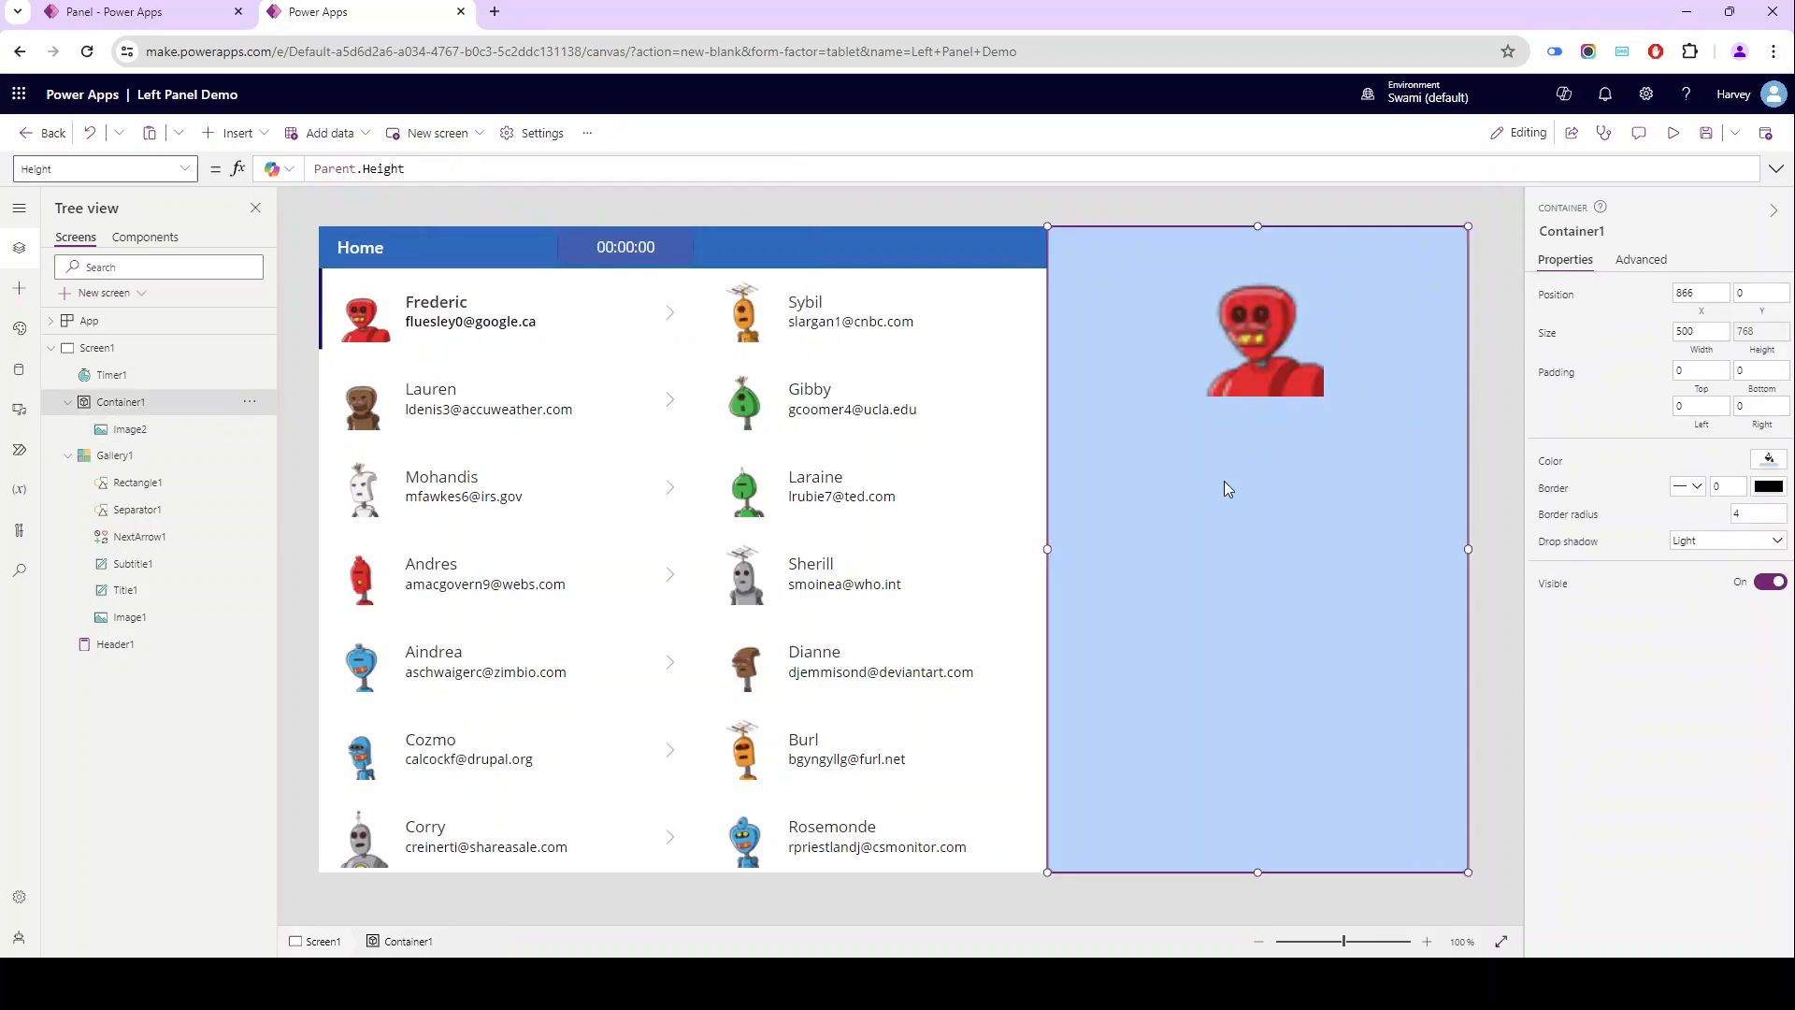
{"action": "left_click", "coordinate": [233, 132]}
{"action": "left_click", "coordinate": [1276, 455]}
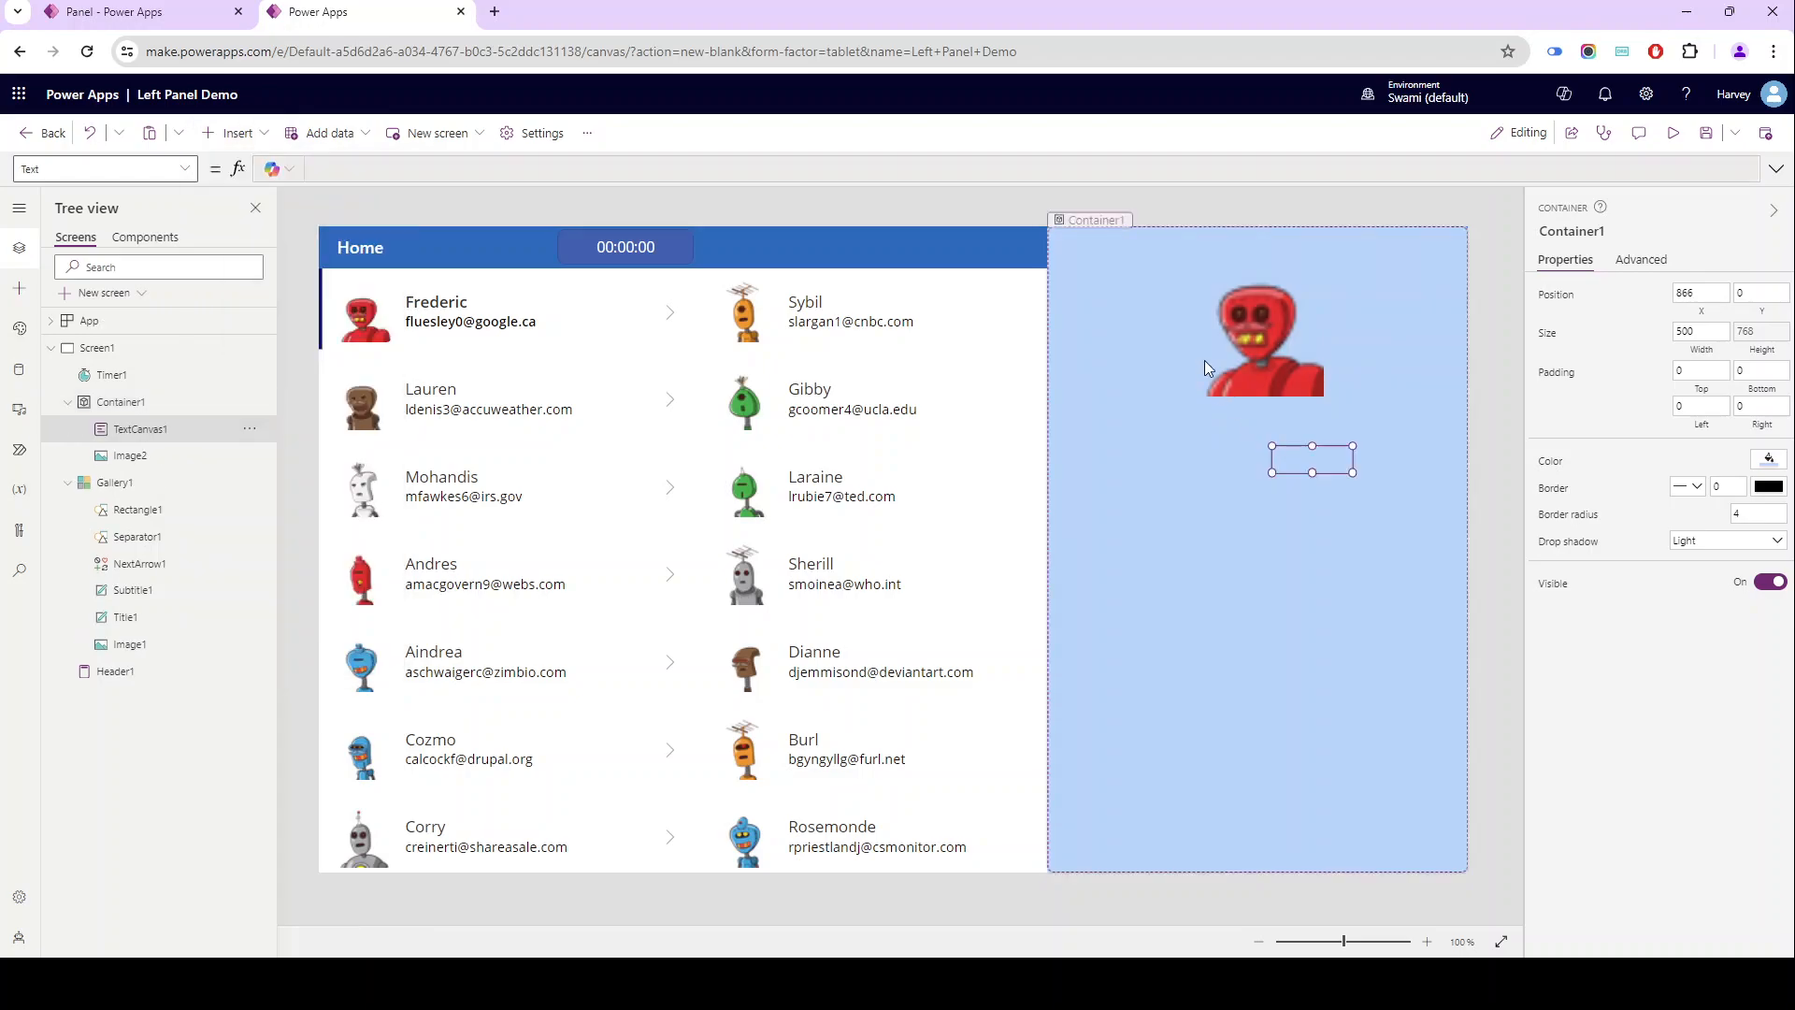
{"action": "left_click_drag", "start_coordinate": [1309, 462], "coordinate": [1157, 449]}
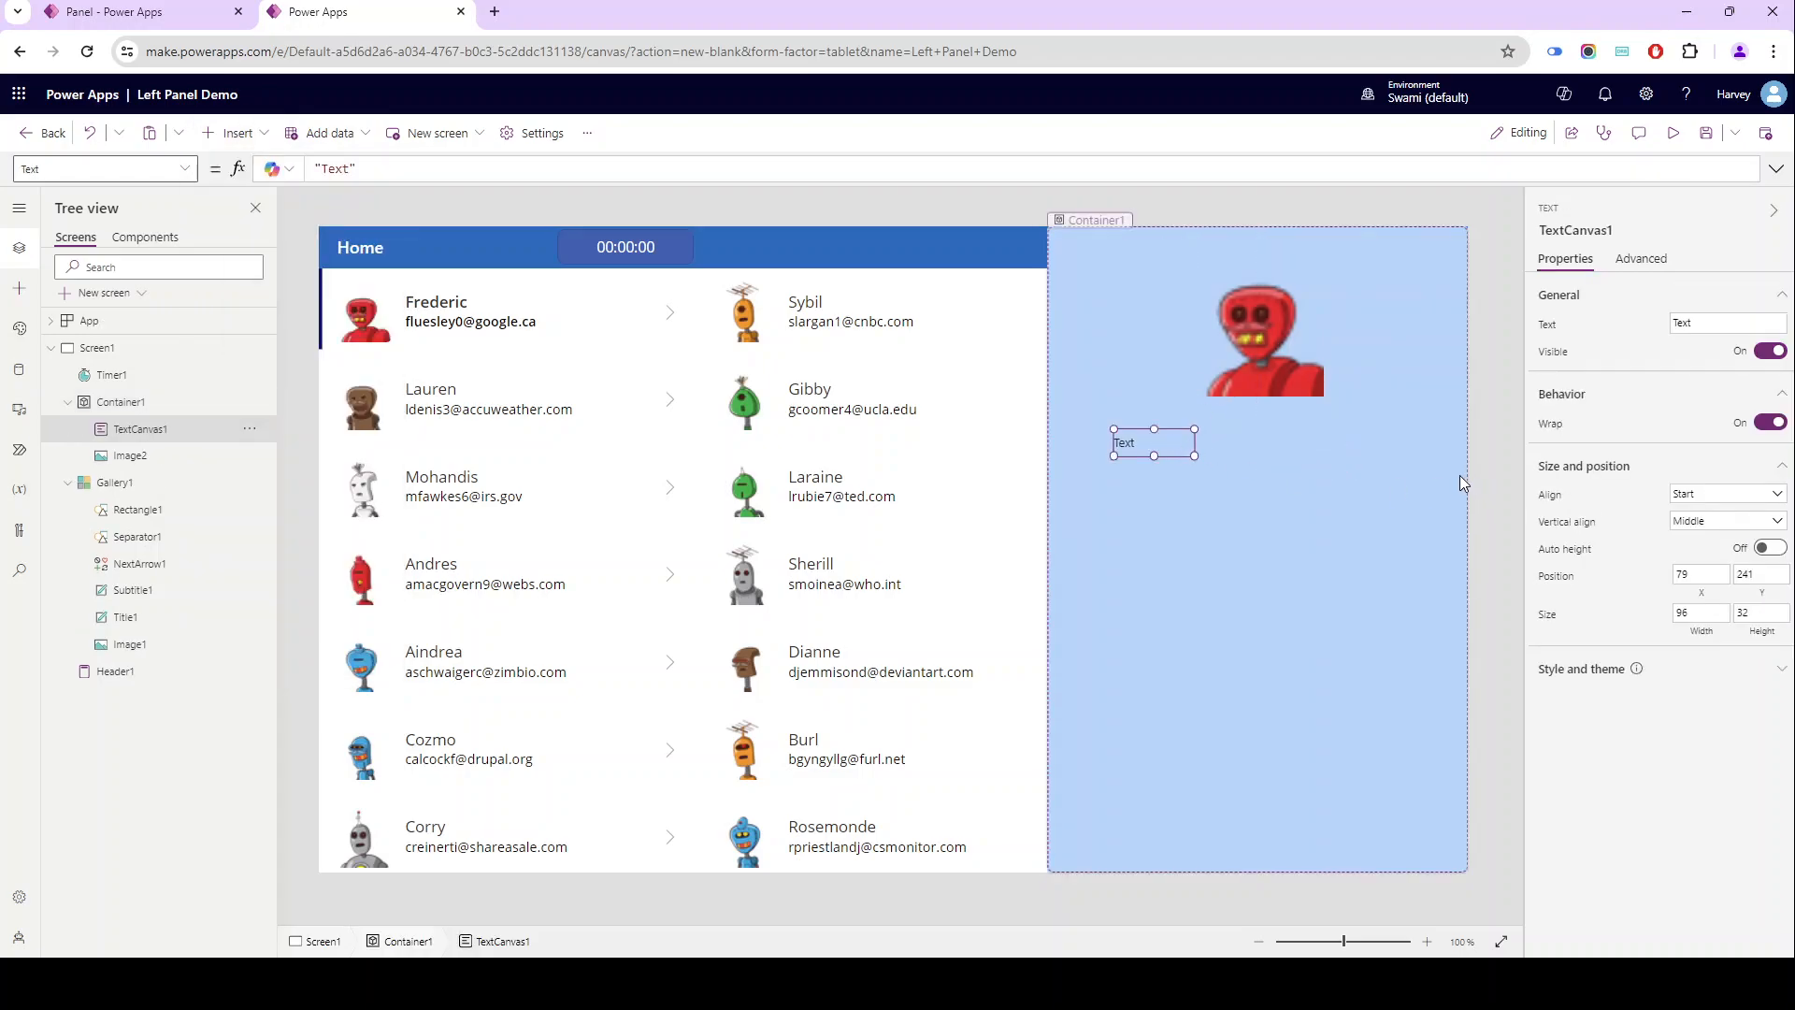
- Set the text control's font size to 20 and enlarge it to about 292 by 50
{"action": "left_click", "coordinate": [1723, 675]}
{"action": "left_click", "coordinate": [1739, 718]}
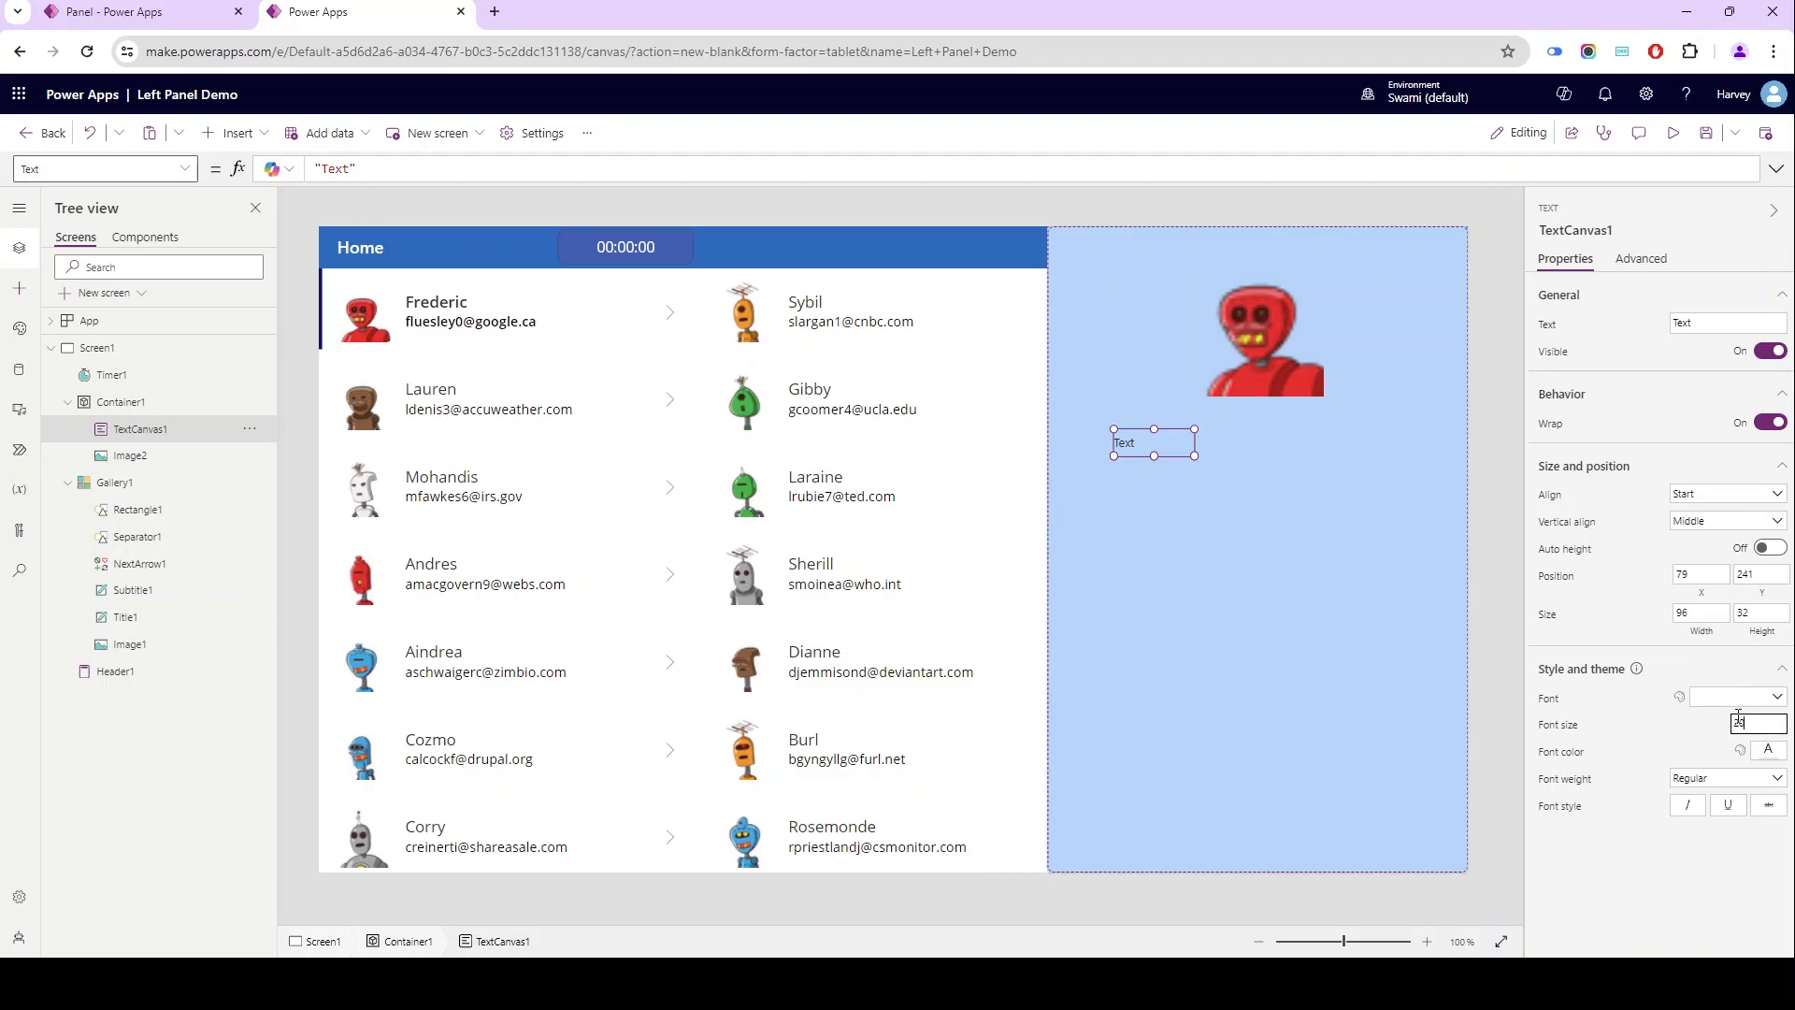
{"action": "left_click", "coordinate": [1769, 548]}
{"action": "left_click_drag", "start_coordinate": [1195, 447], "coordinate": [1358, 474]}
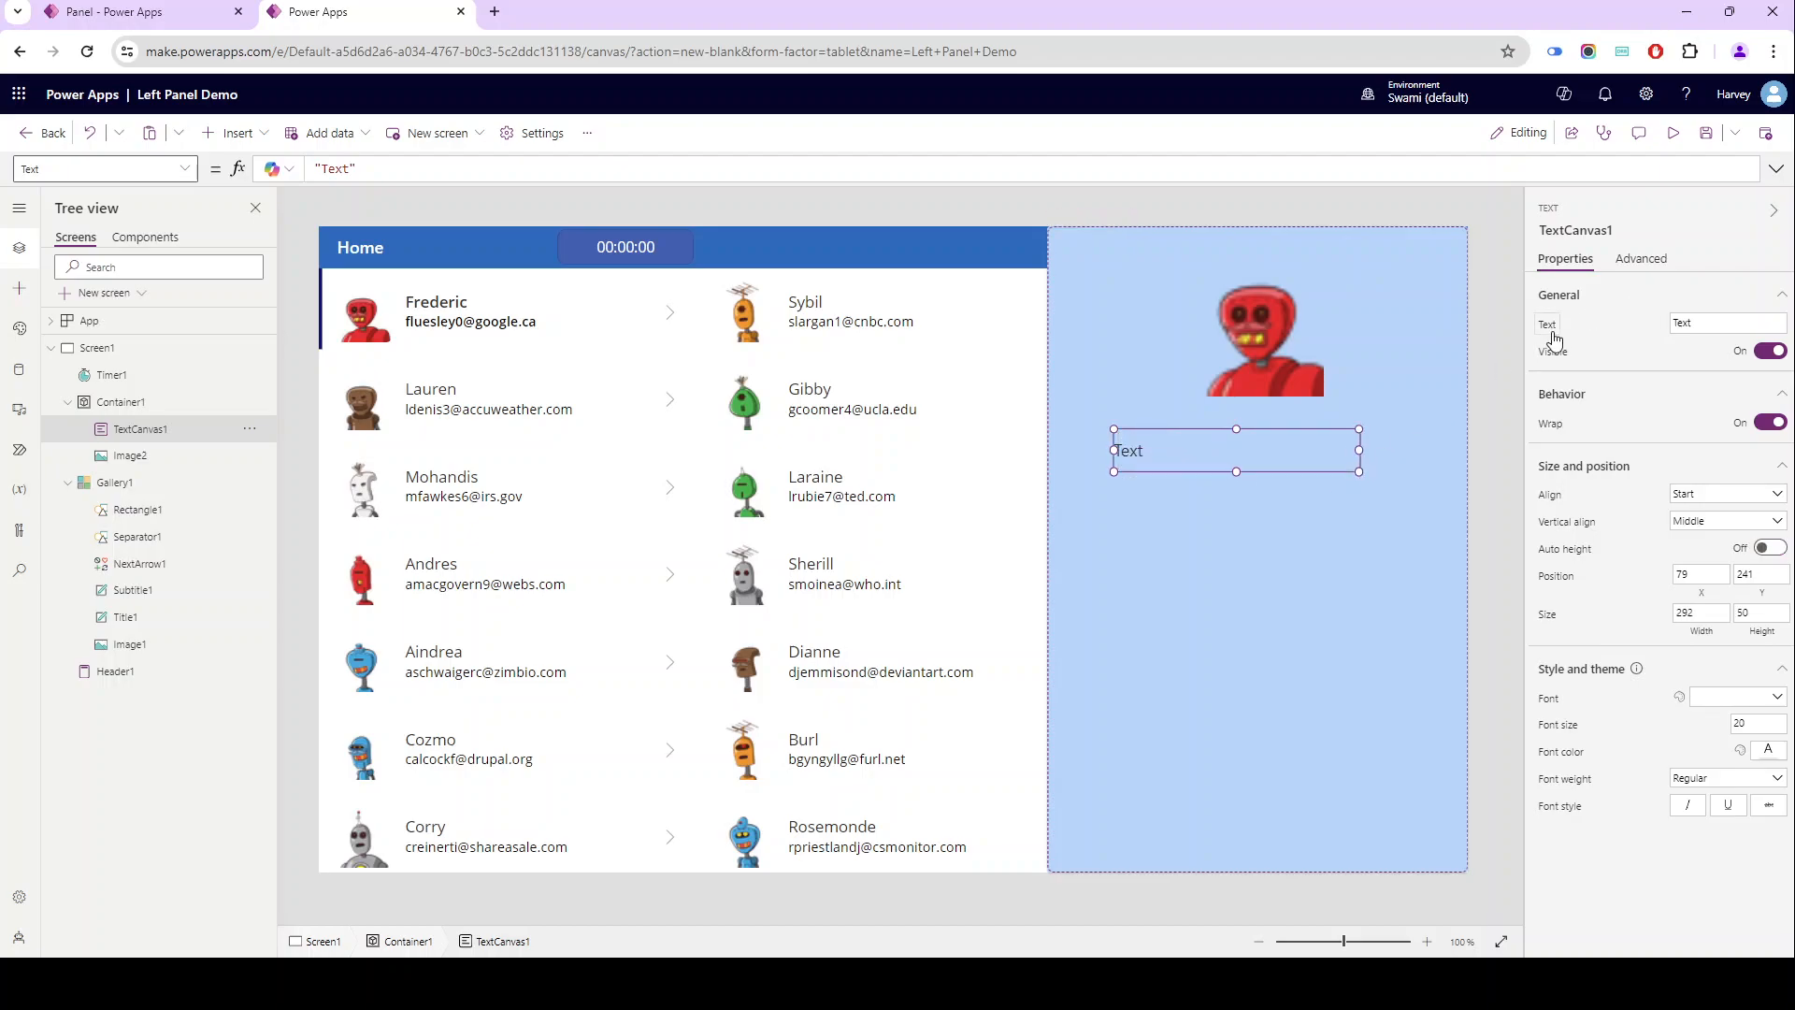
- Set the text control's Text formula to Gallery1.Selected.first_name
{"action": "left_click", "coordinate": [1549, 327]}
{"action": "type", "text": "Gallery1.s"}
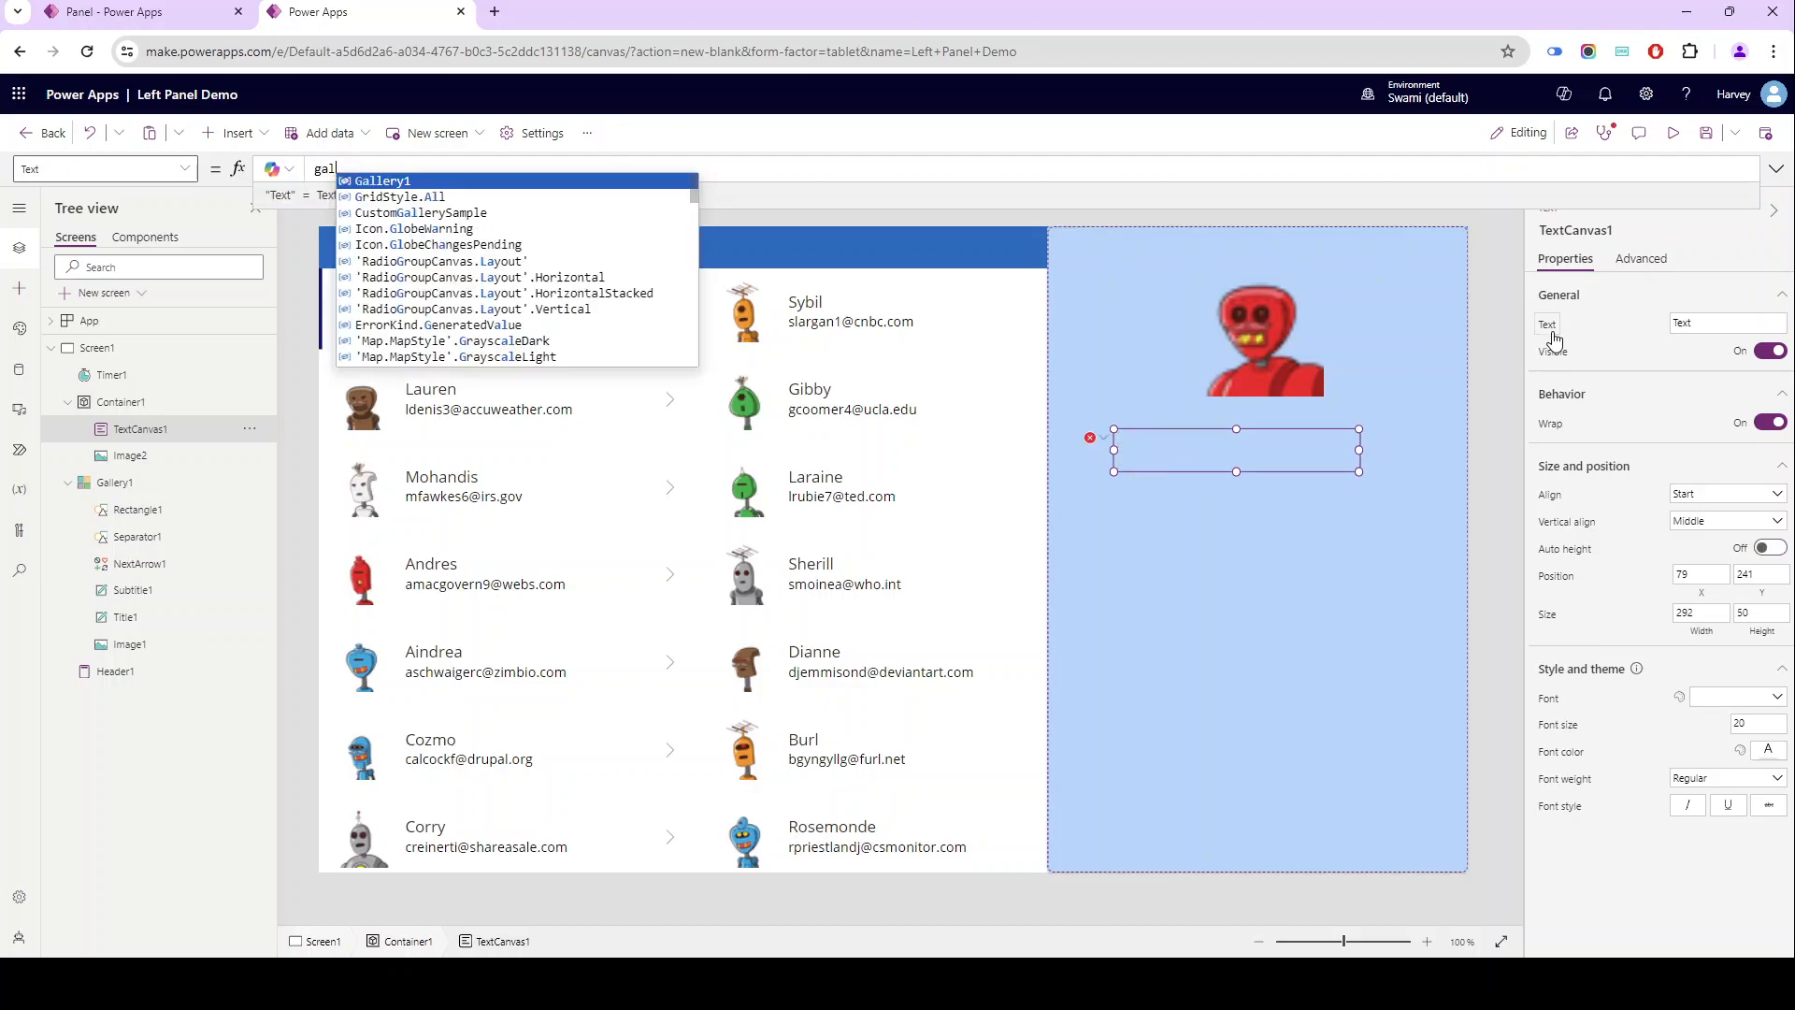
{"action": "key", "text": "Tab"}
{"action": "type", "text": "."}
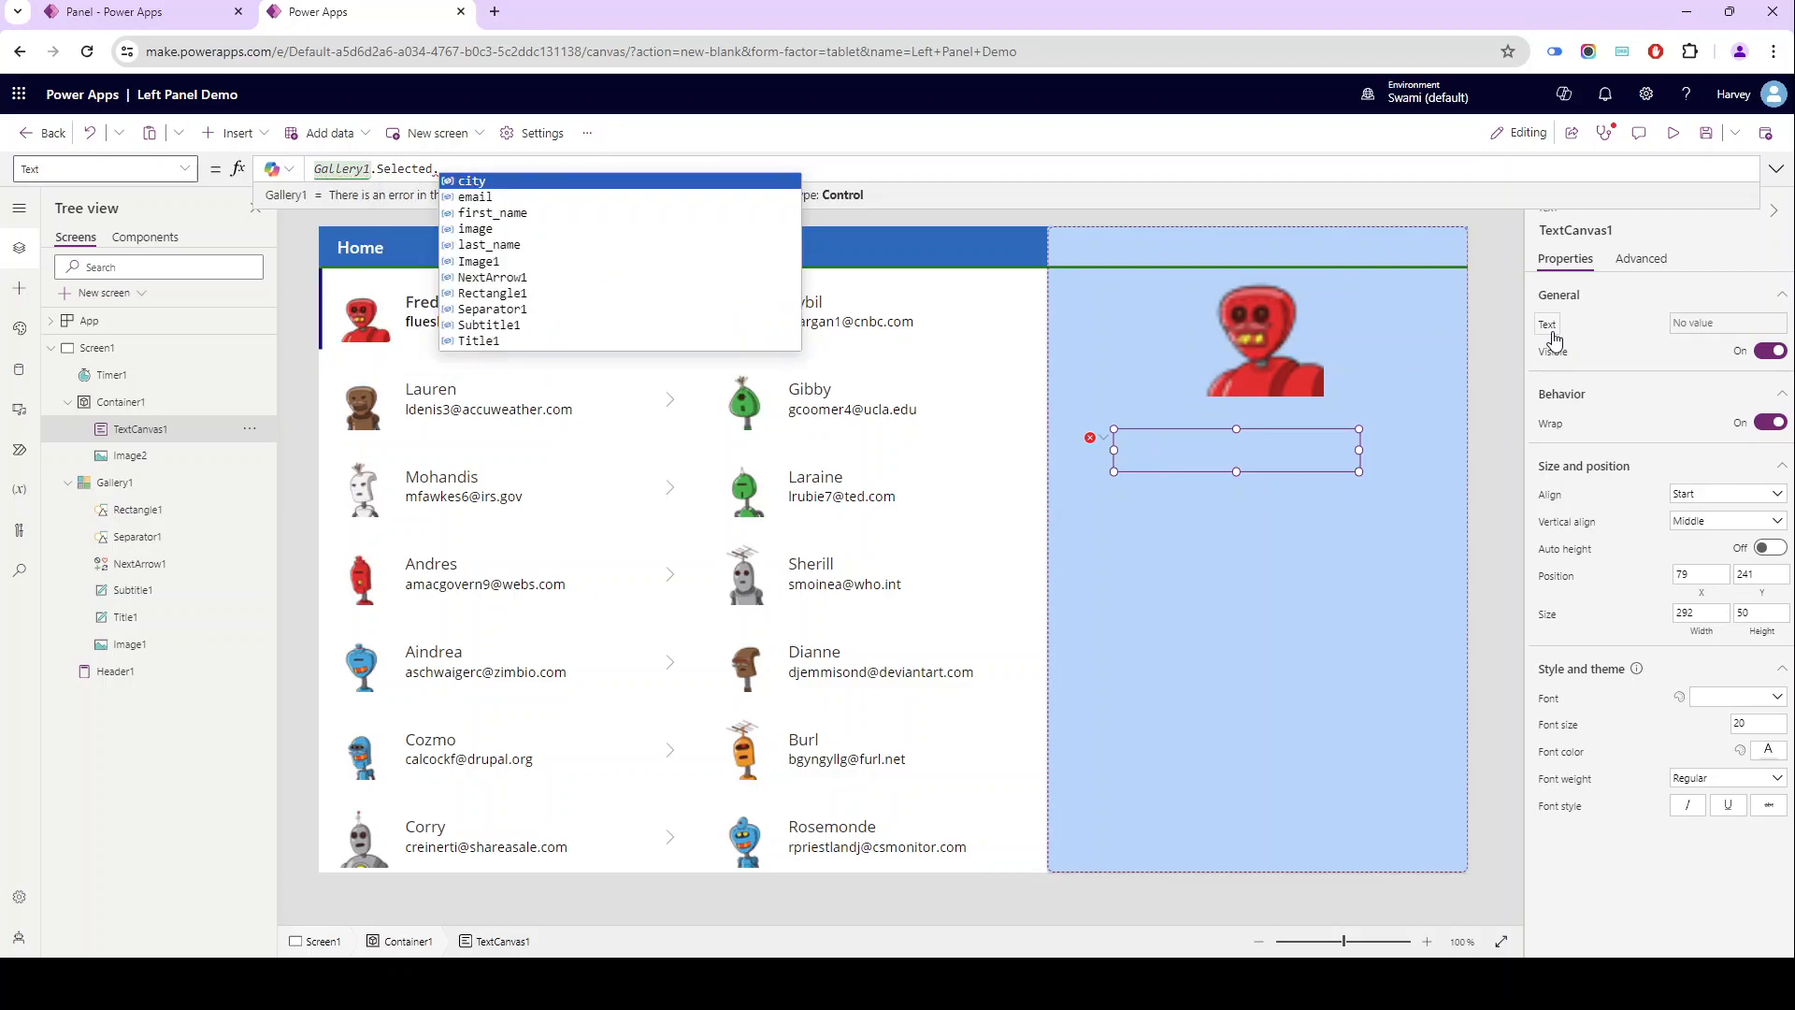
{"action": "key", "text": "Tab"}
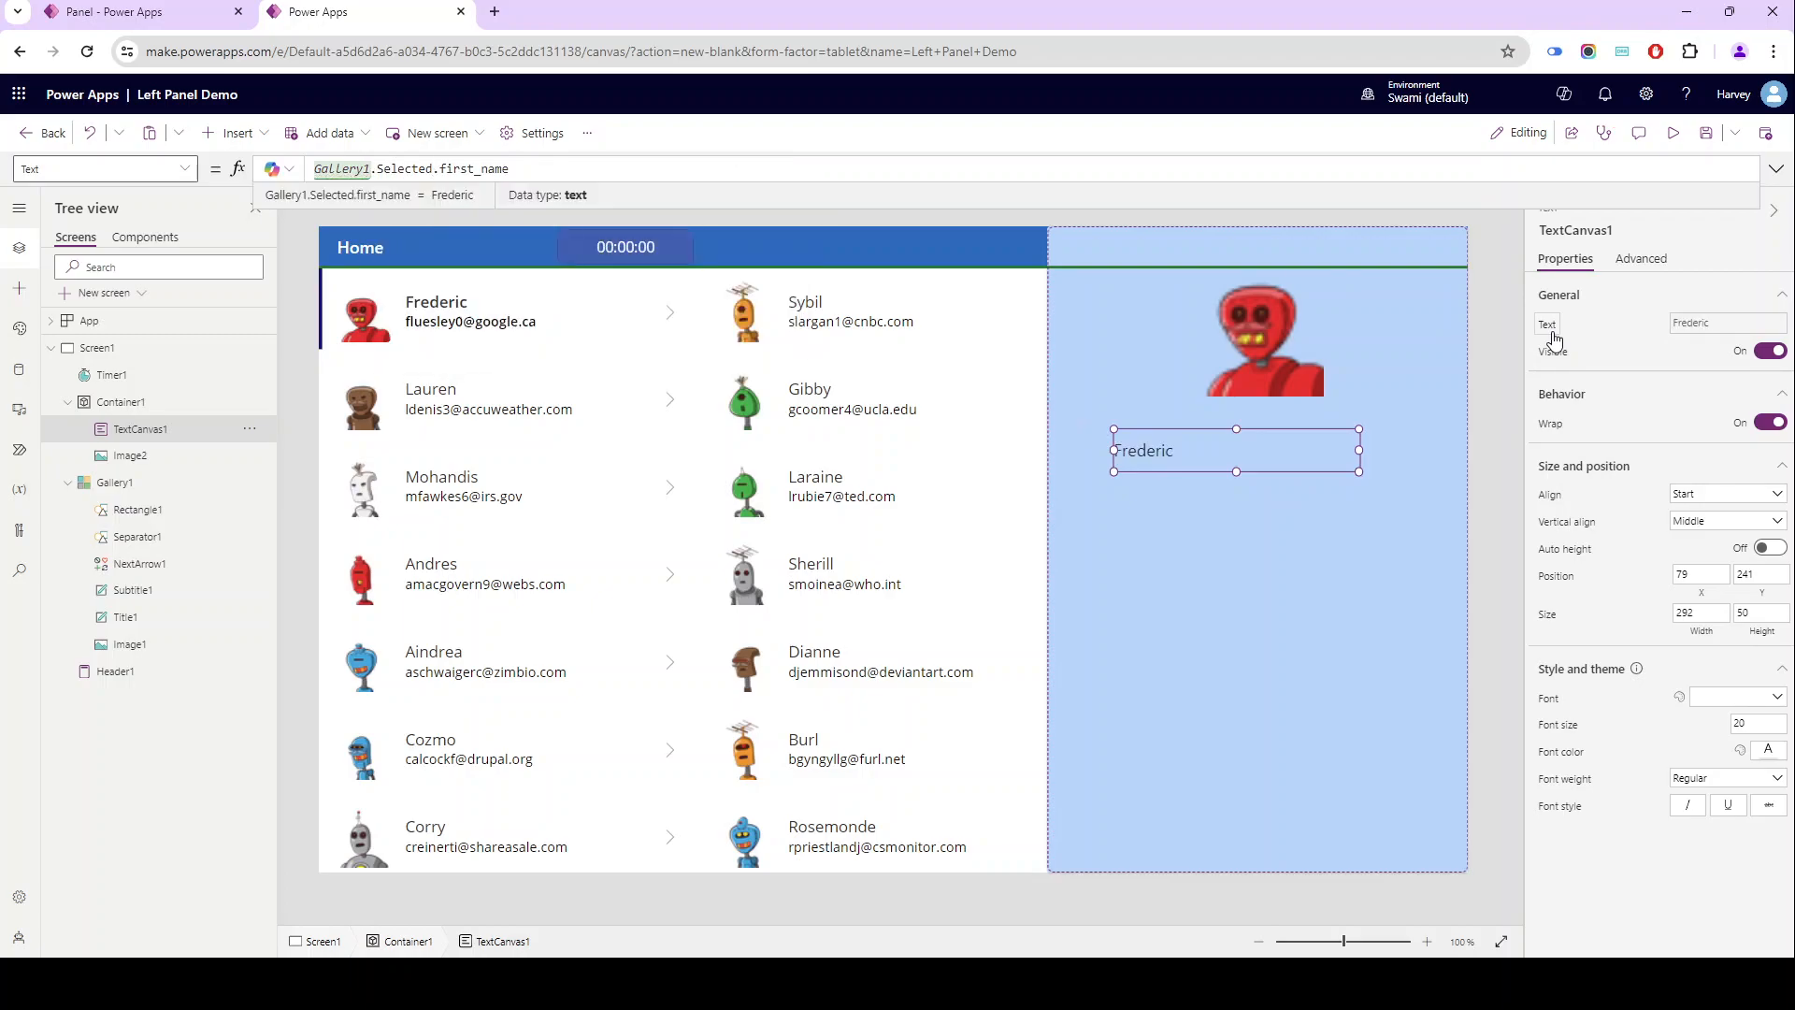
- Replace the Text formula with the interpolated string $"{Gallery1.Selected.first_name} {Gallery1.Selected.last_name}"
{"action": "key", "text": "ctrl+a"}
{"action": "key", "text": "ctrl+c"}
{"action": "key", "text": "BackSpace"}
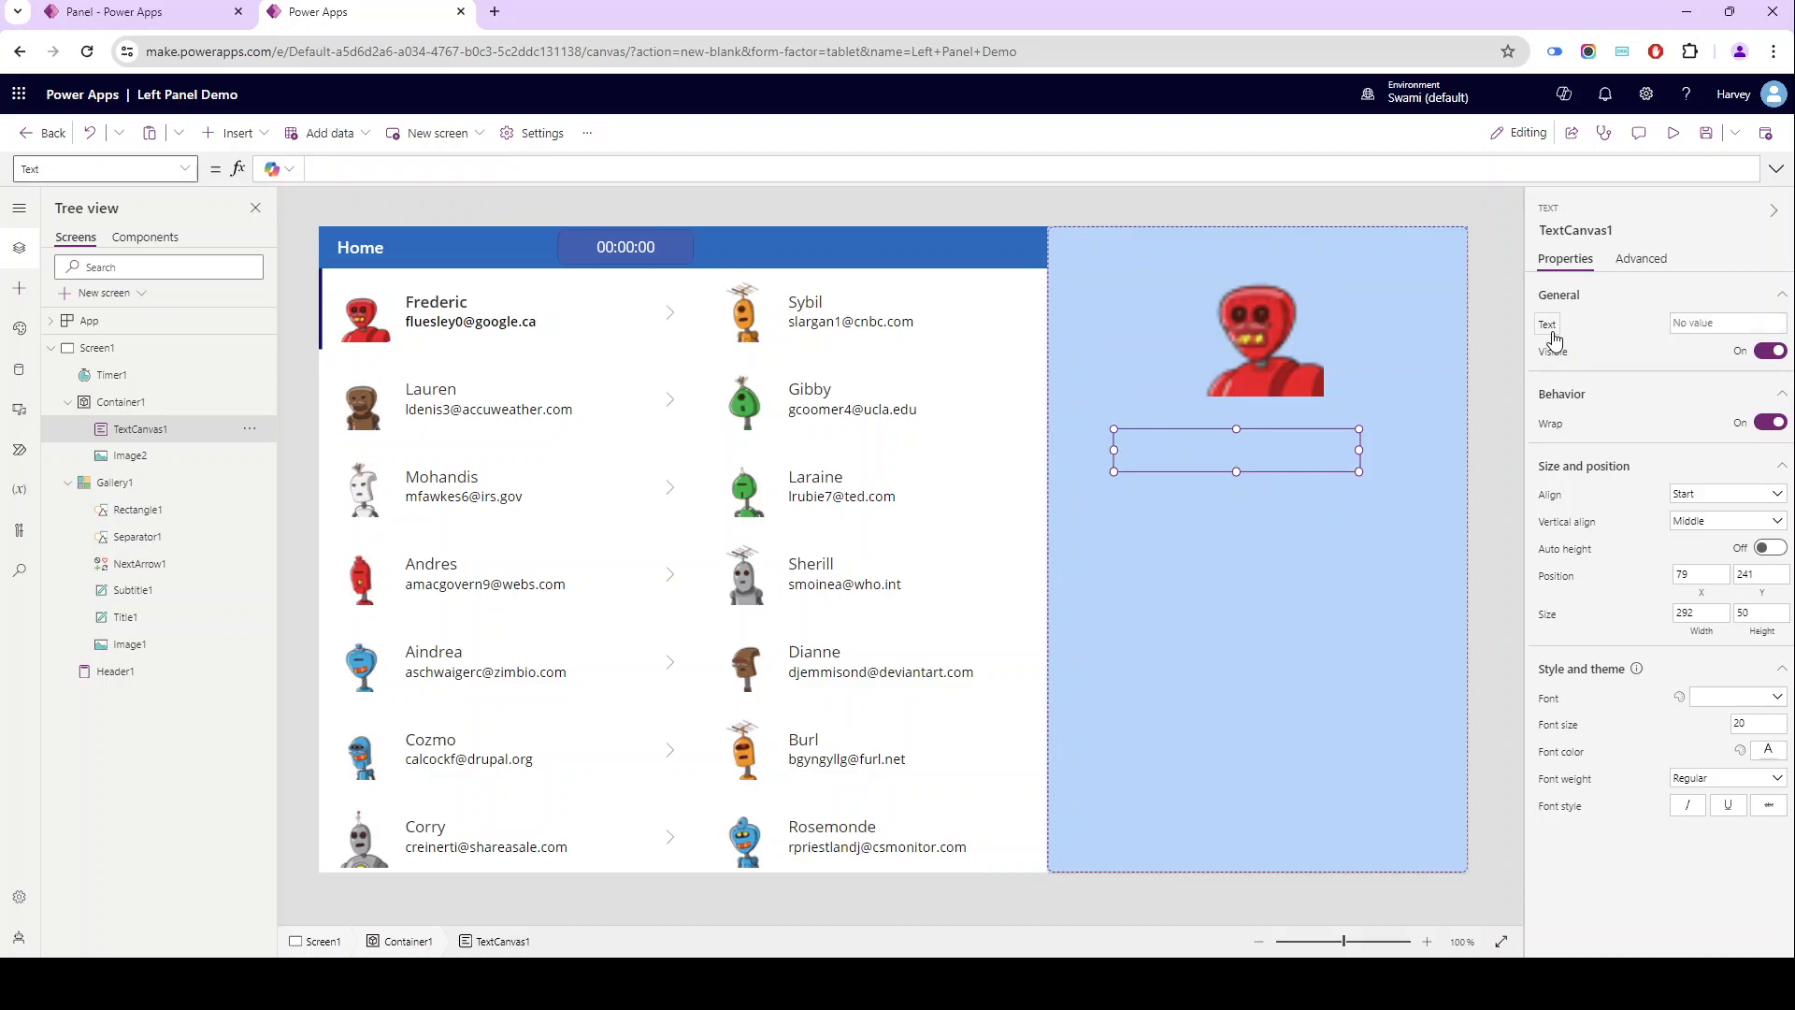
{"action": "type", "text": "$\"{"}
{"action": "key", "text": "ctrl+v"}
{"action": "type", "text": "} {"}
{"action": "key", "text": "ctrl+v"}
{"action": "key", "text": "ctrl+BackSpace"}
{"action": "type", "text": "las"}
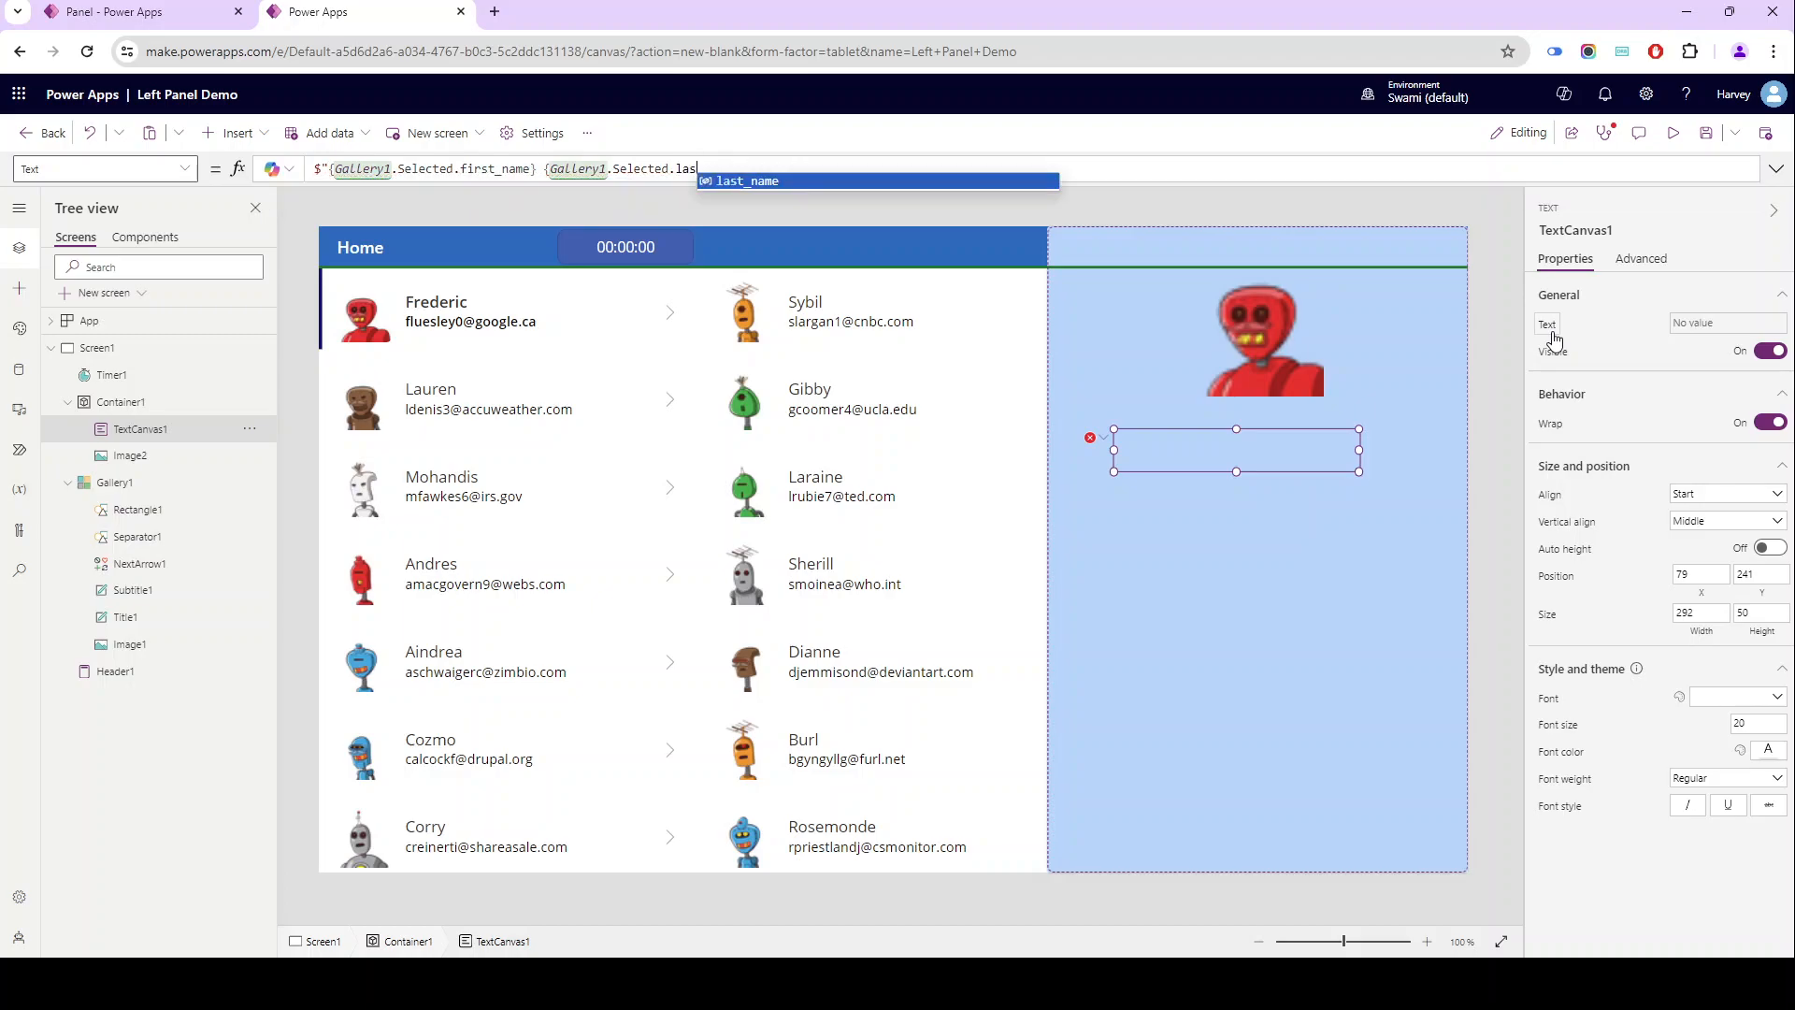
{"action": "type", "text": "t_name}\""}
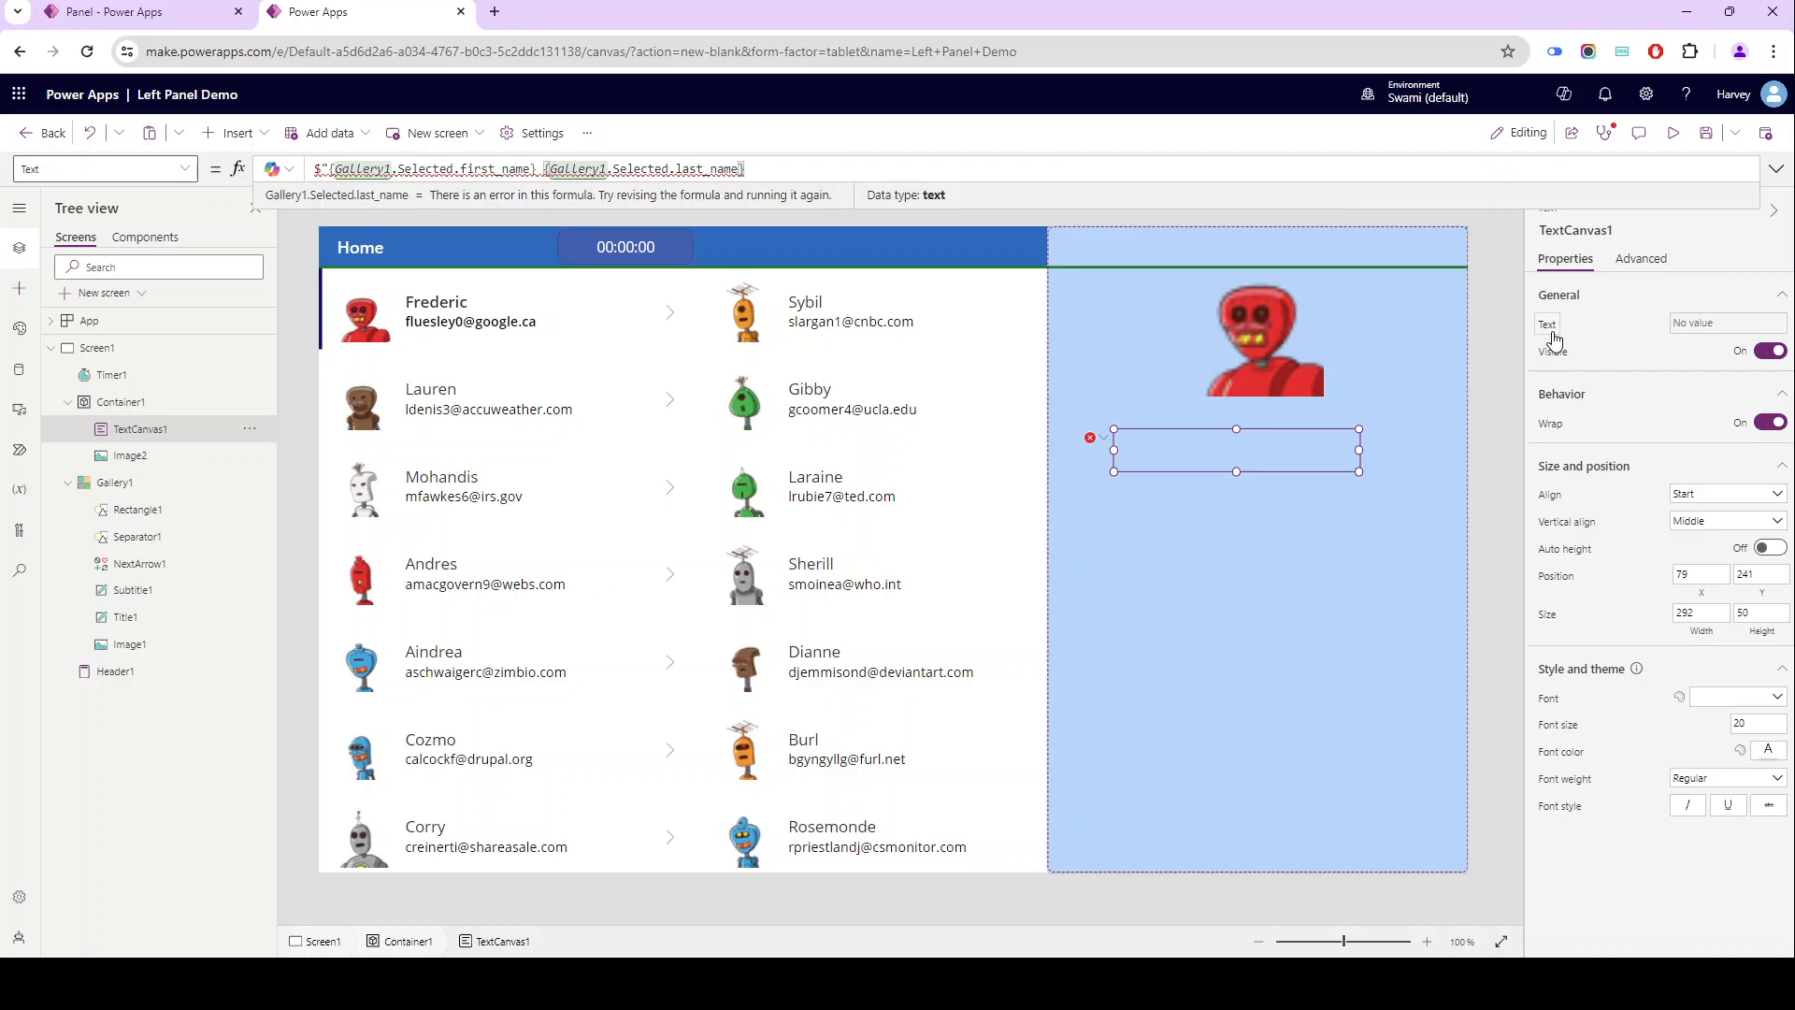
- Comment out the interpolated string and add Gallery1.Selected.first_name & " " & Gallery1.Selected.last_name two lines below it
{"action": "key", "text": "ctrl+Left"}
{"action": "key", "text": "ctrl+Left"}
{"action": "key", "text": "ctrl+Left"}
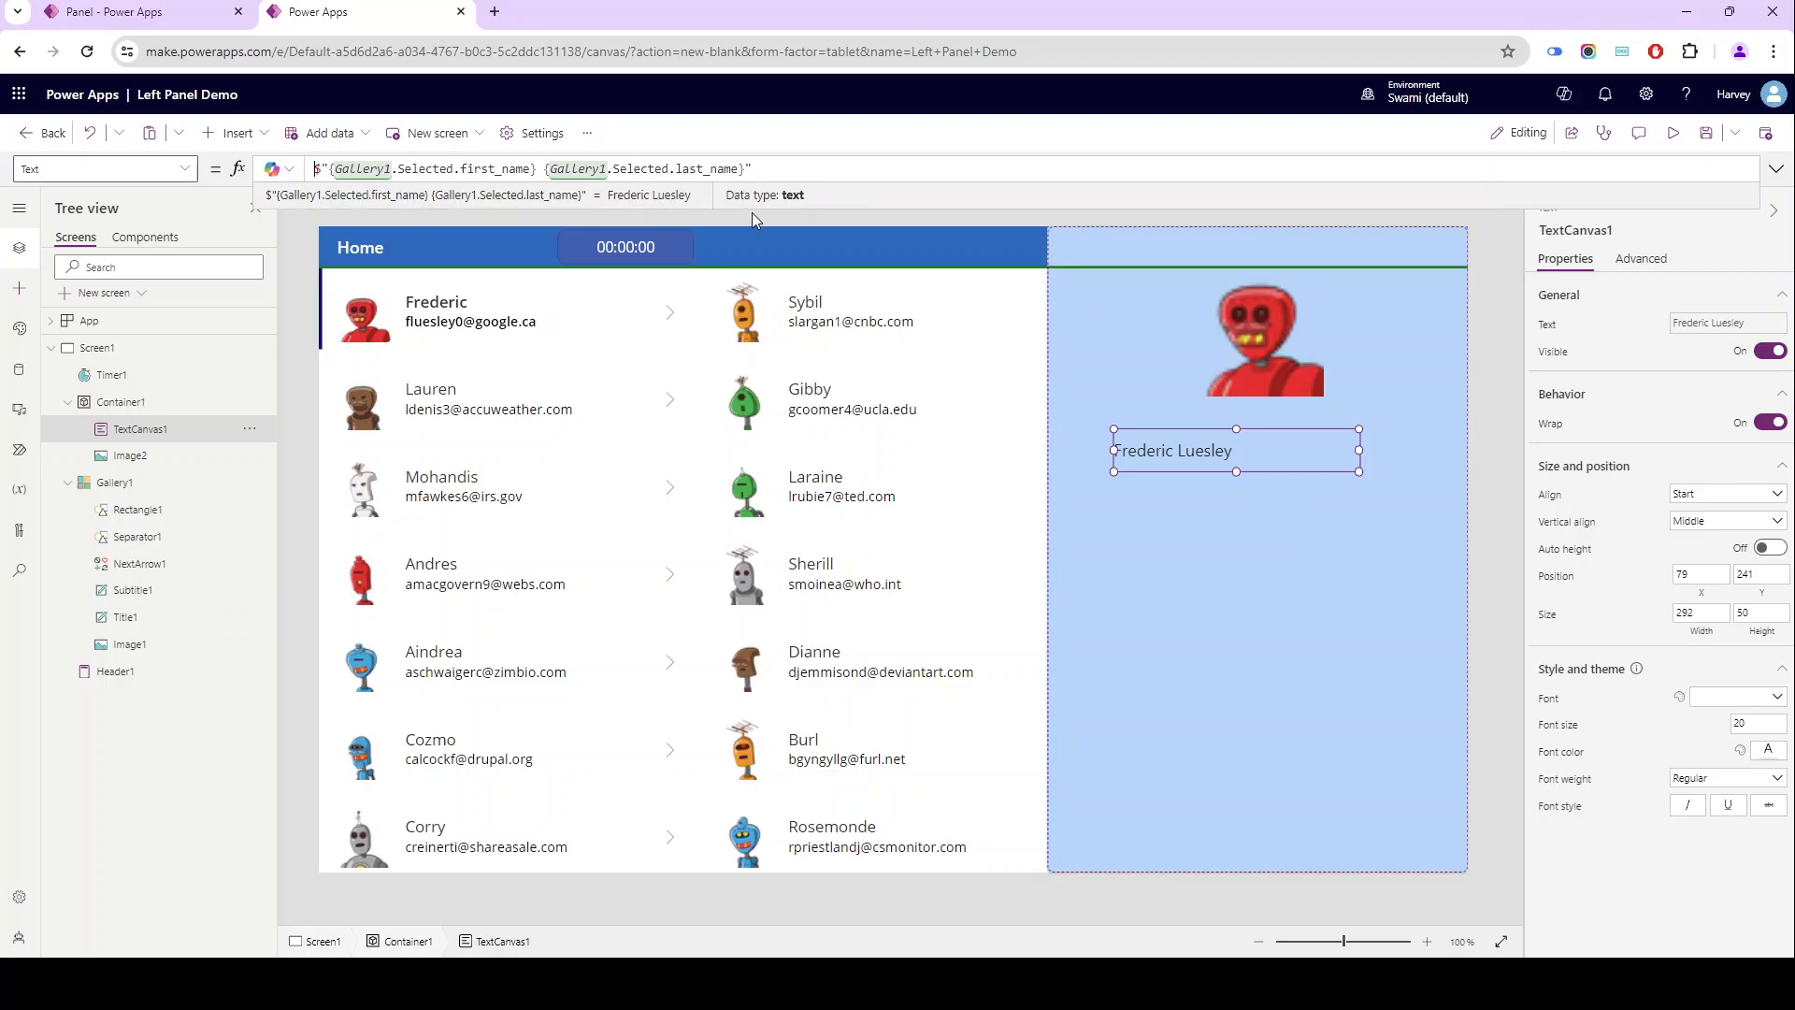
{"action": "left_click_drag", "start_coordinate": [753, 197], "coordinate": [729, 285]}
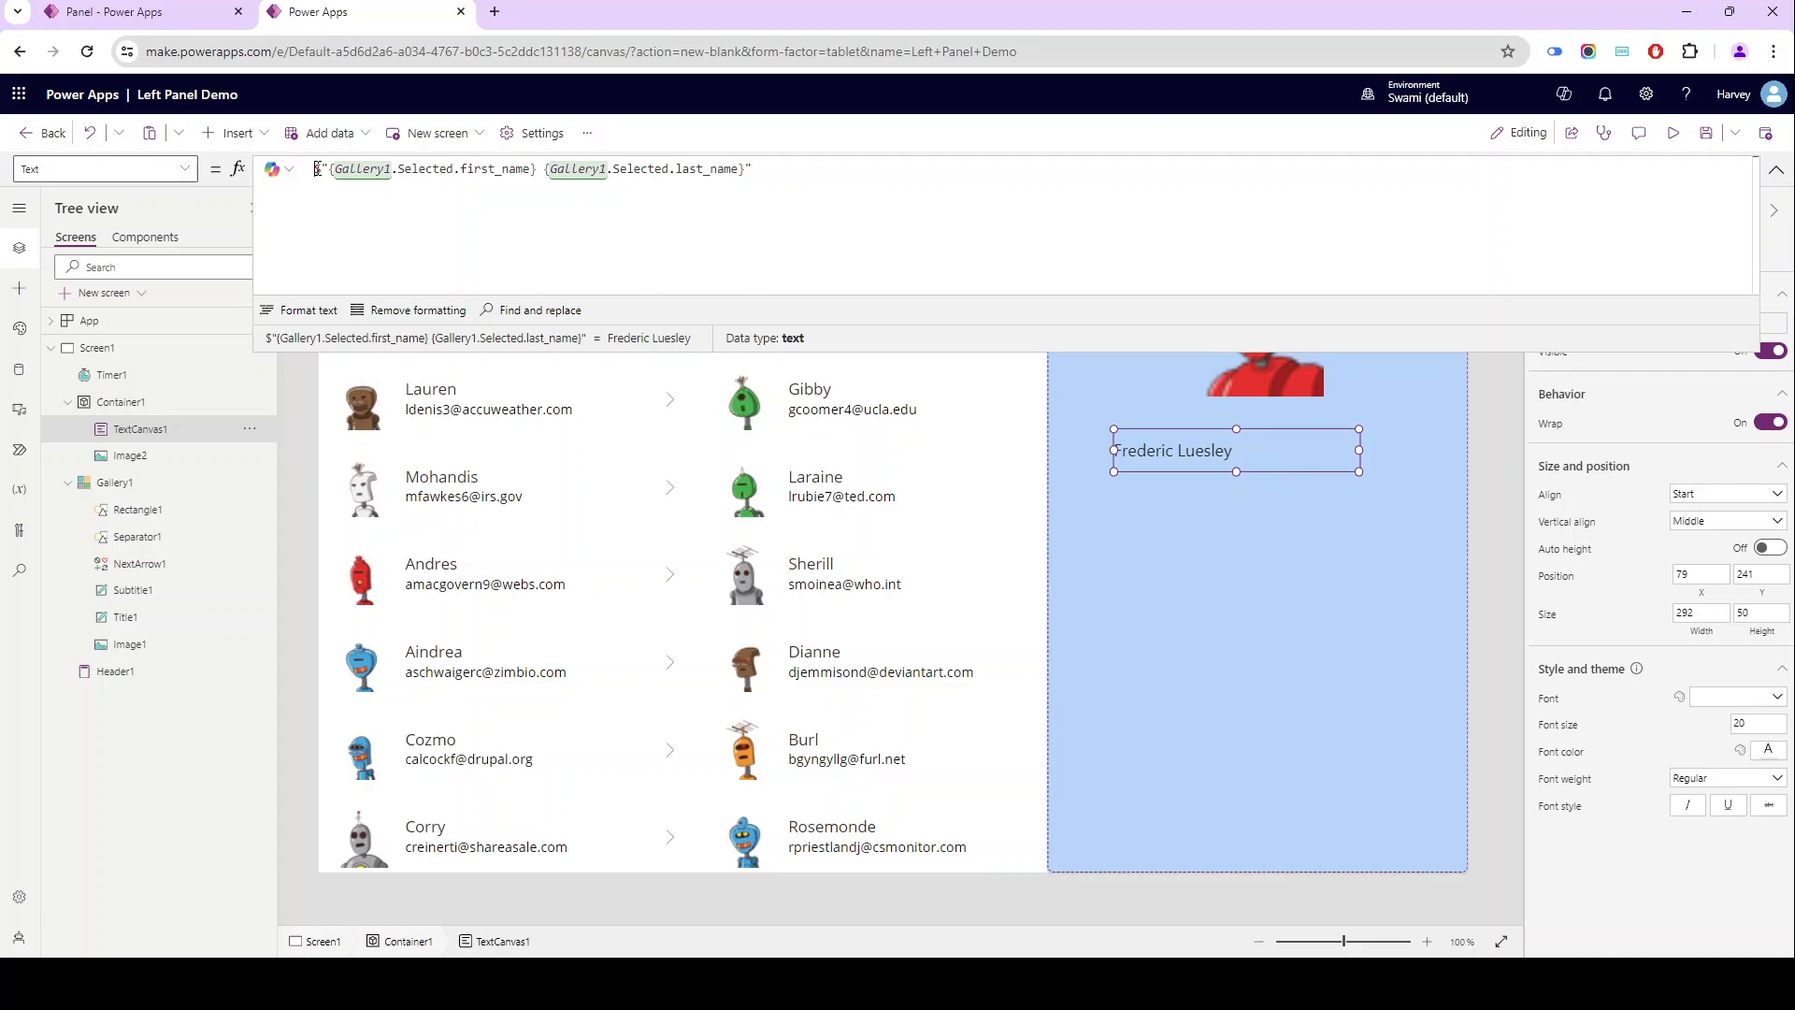
{"action": "type", "text": "//"}
{"action": "key", "text": "End"}
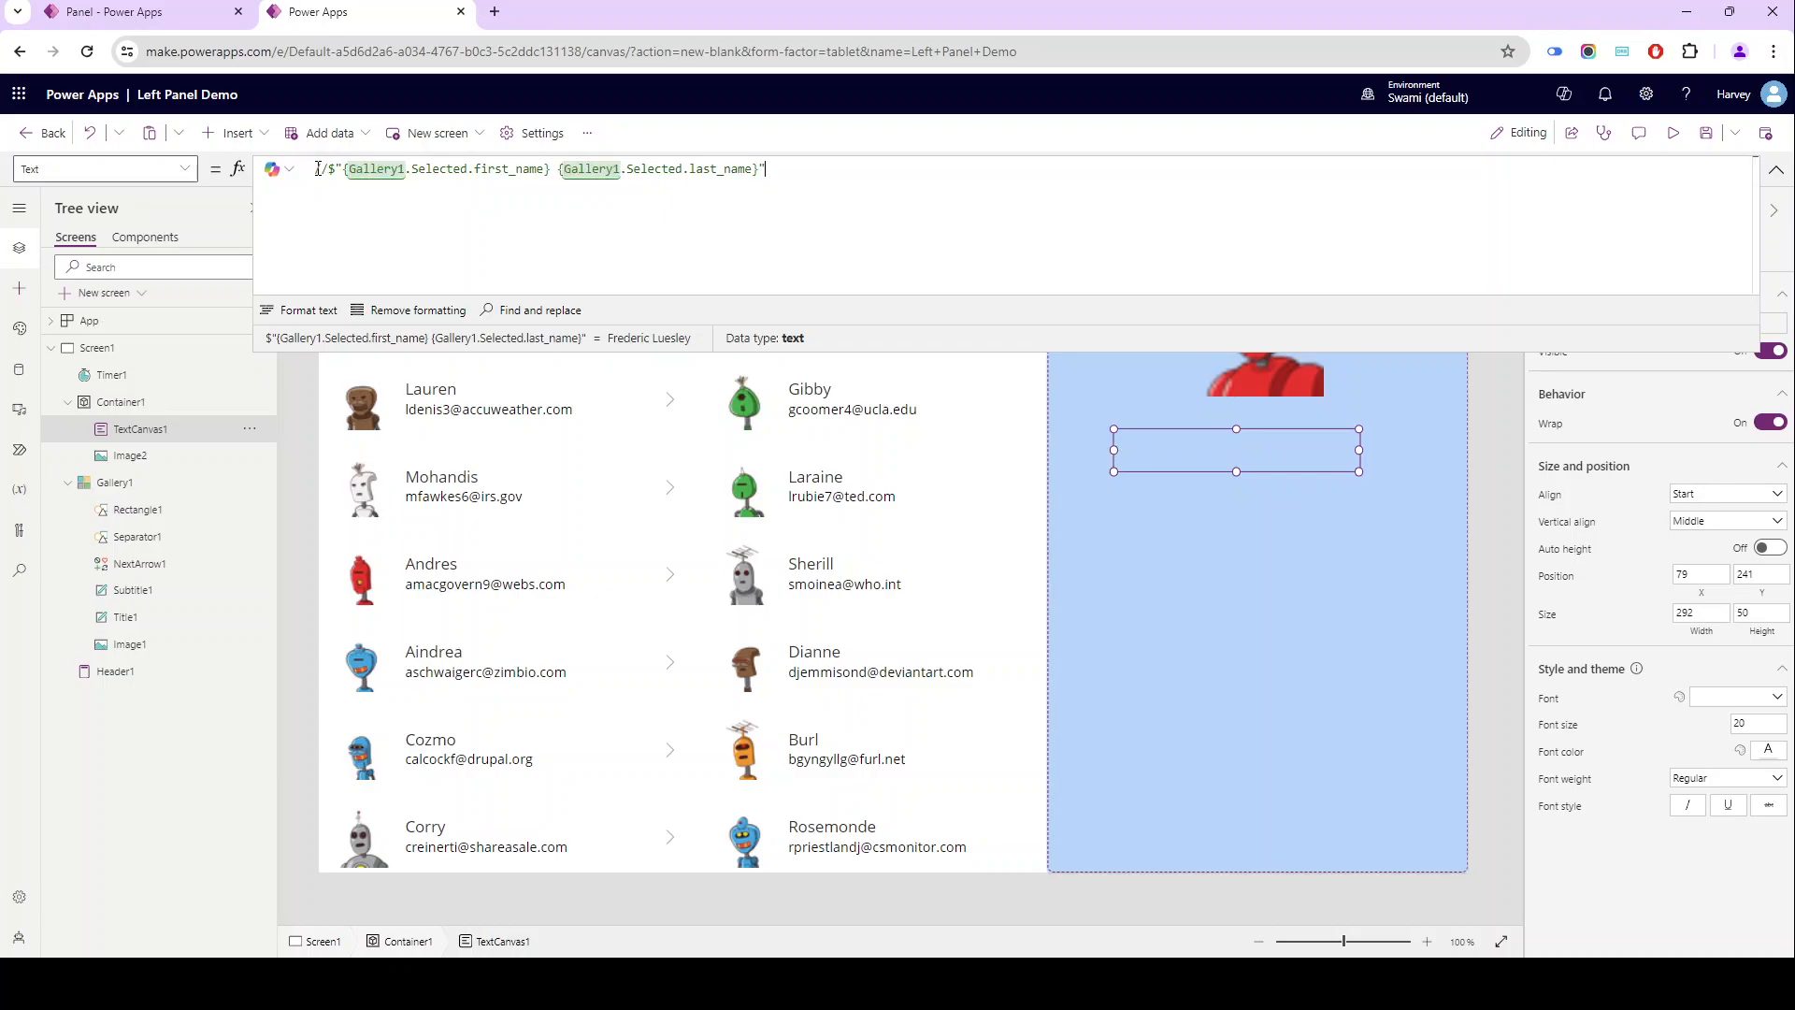
{"action": "key", "text": "Return"}
{"action": "key", "text": "Return"}
{"action": "type", "text": "Gallery1.Selected"}
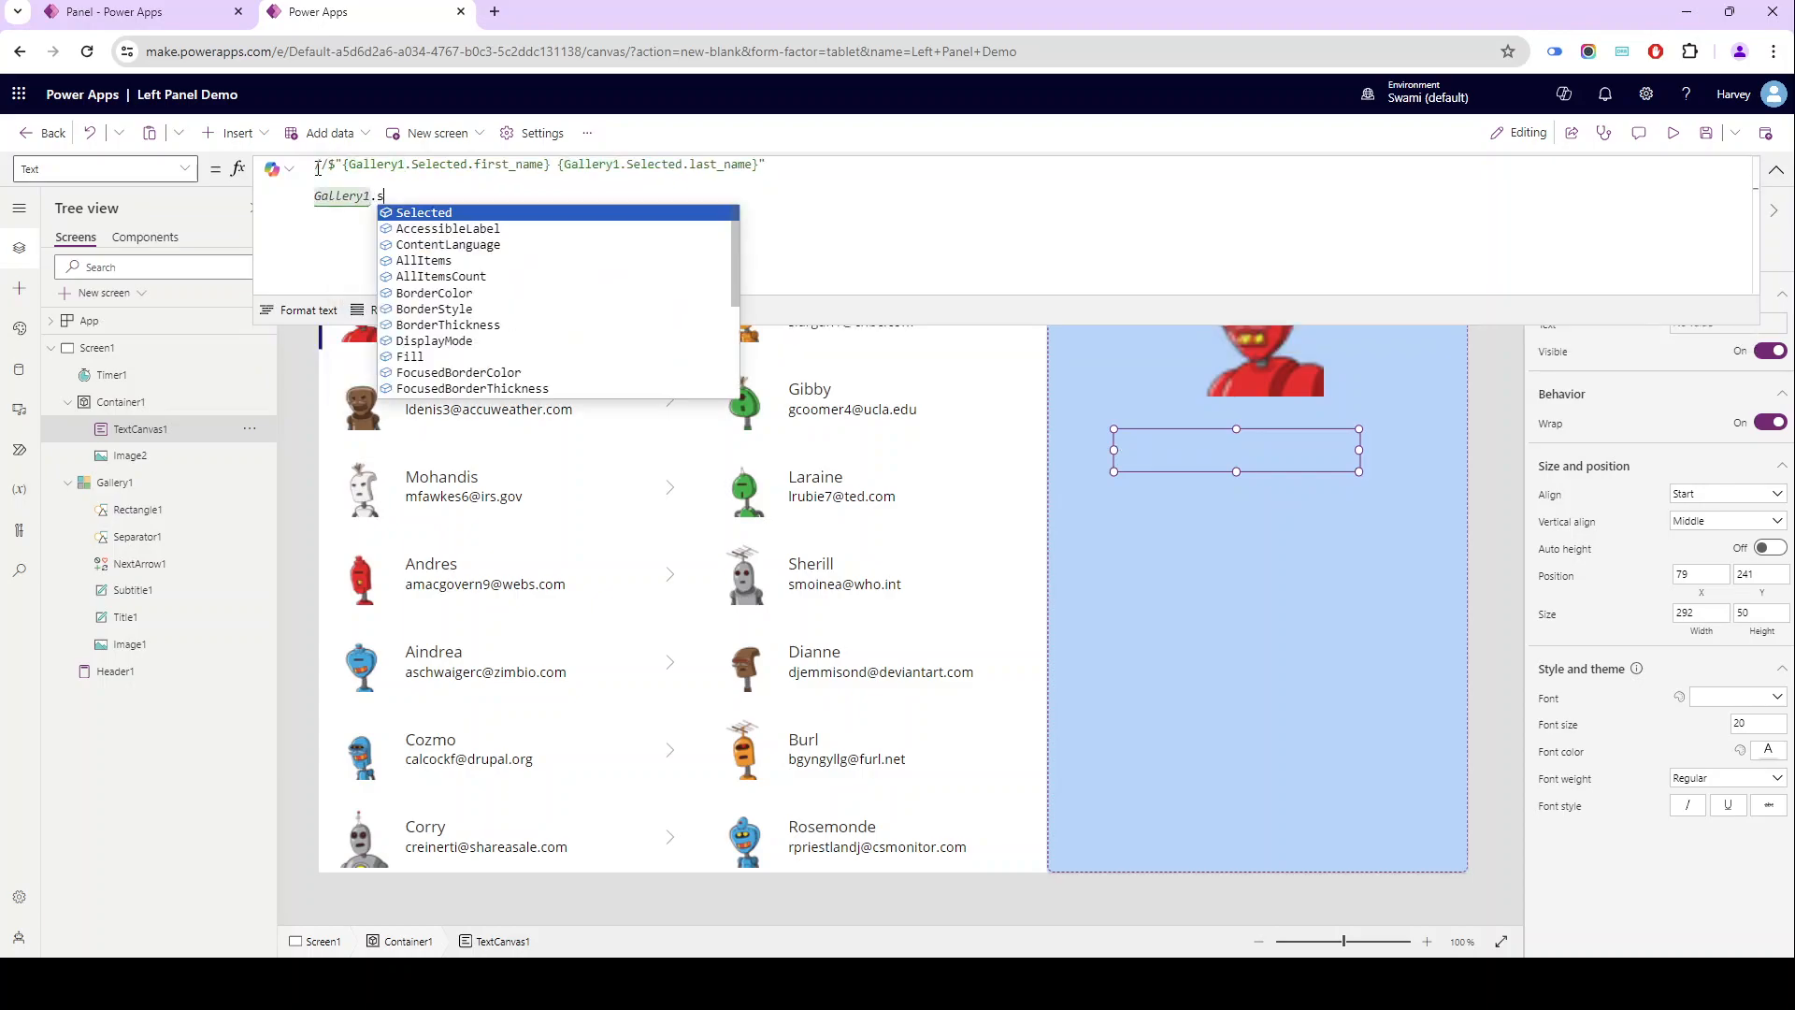
{"action": "type", "text": ".first_name "}
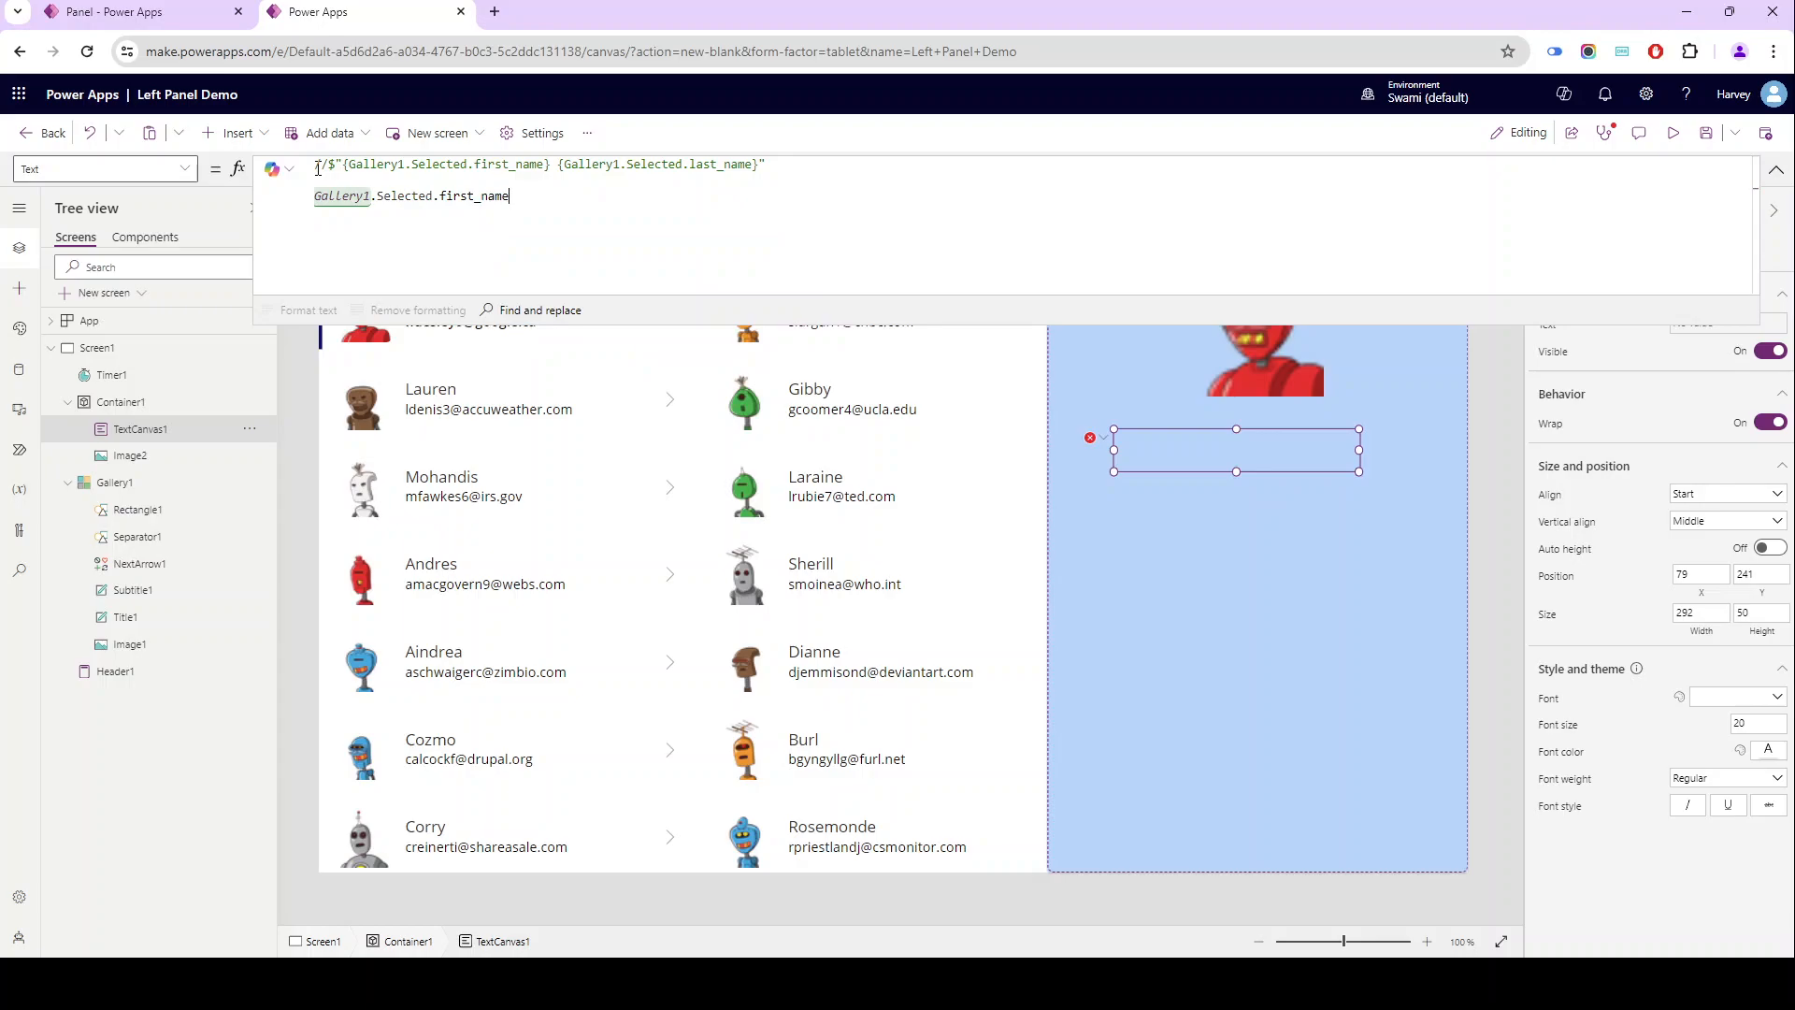
{"action": "type", "text": "&"}
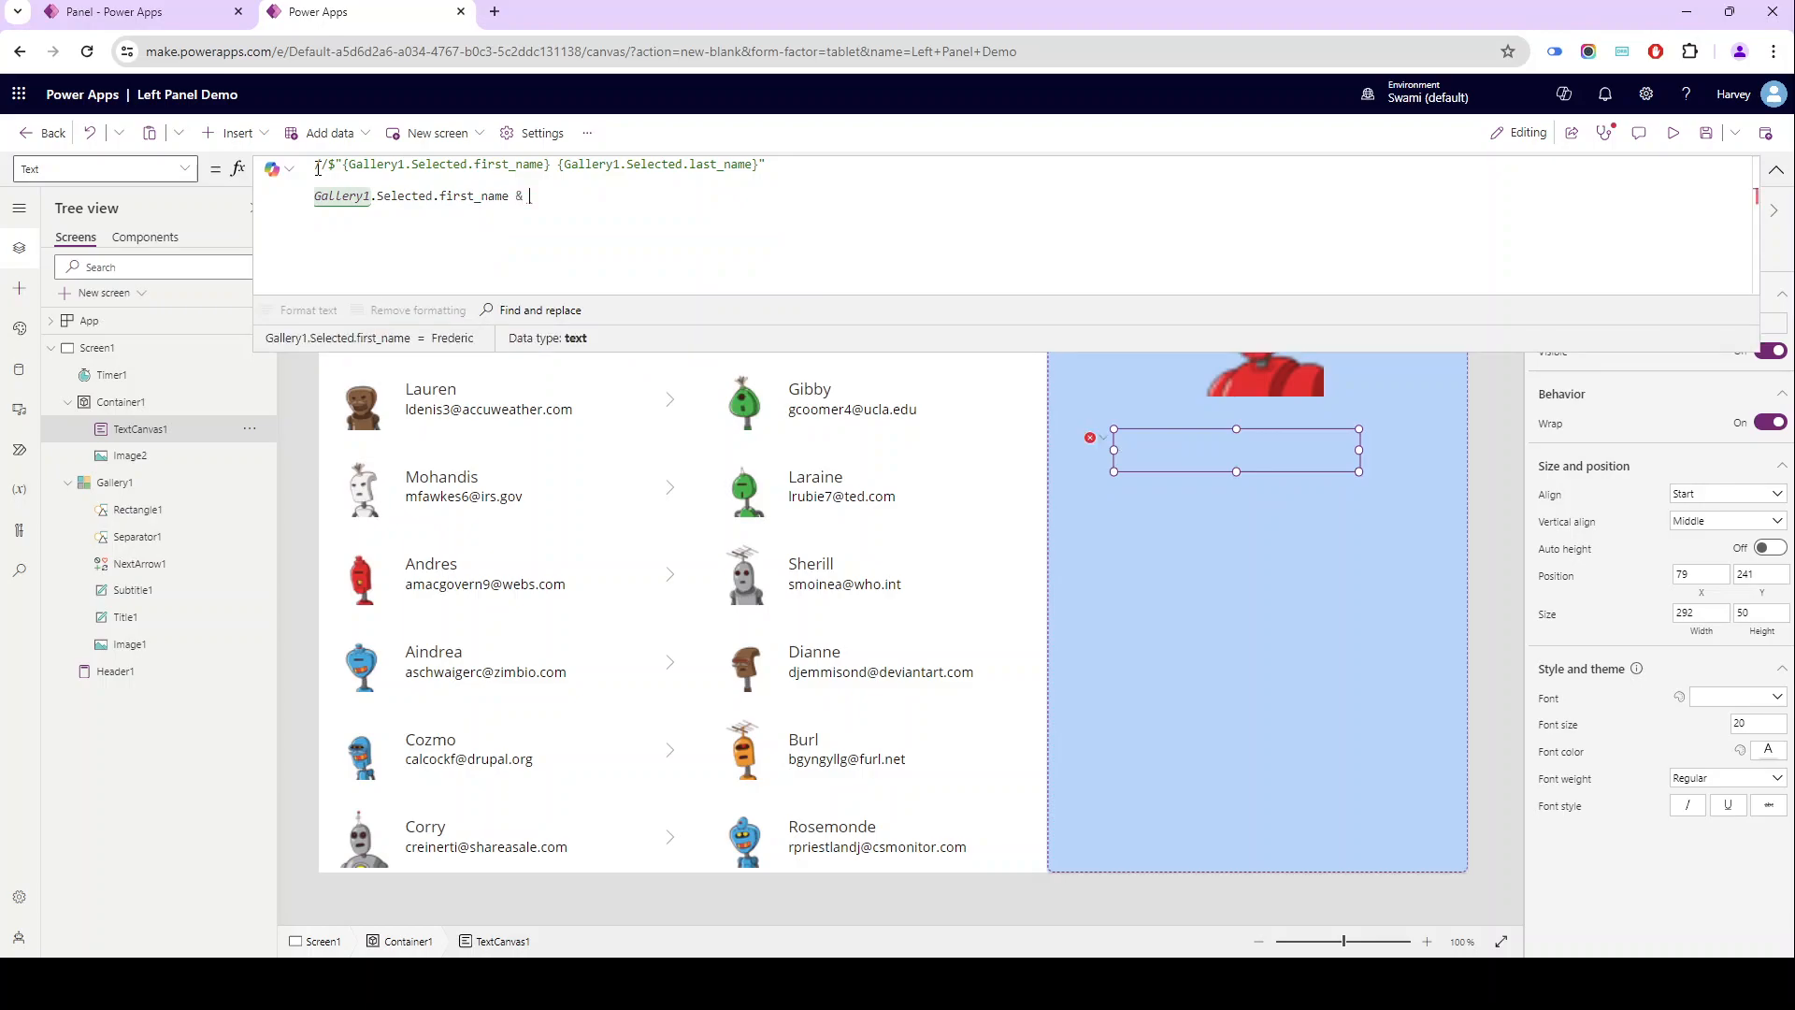
{"action": "type", "text": " \" \""}
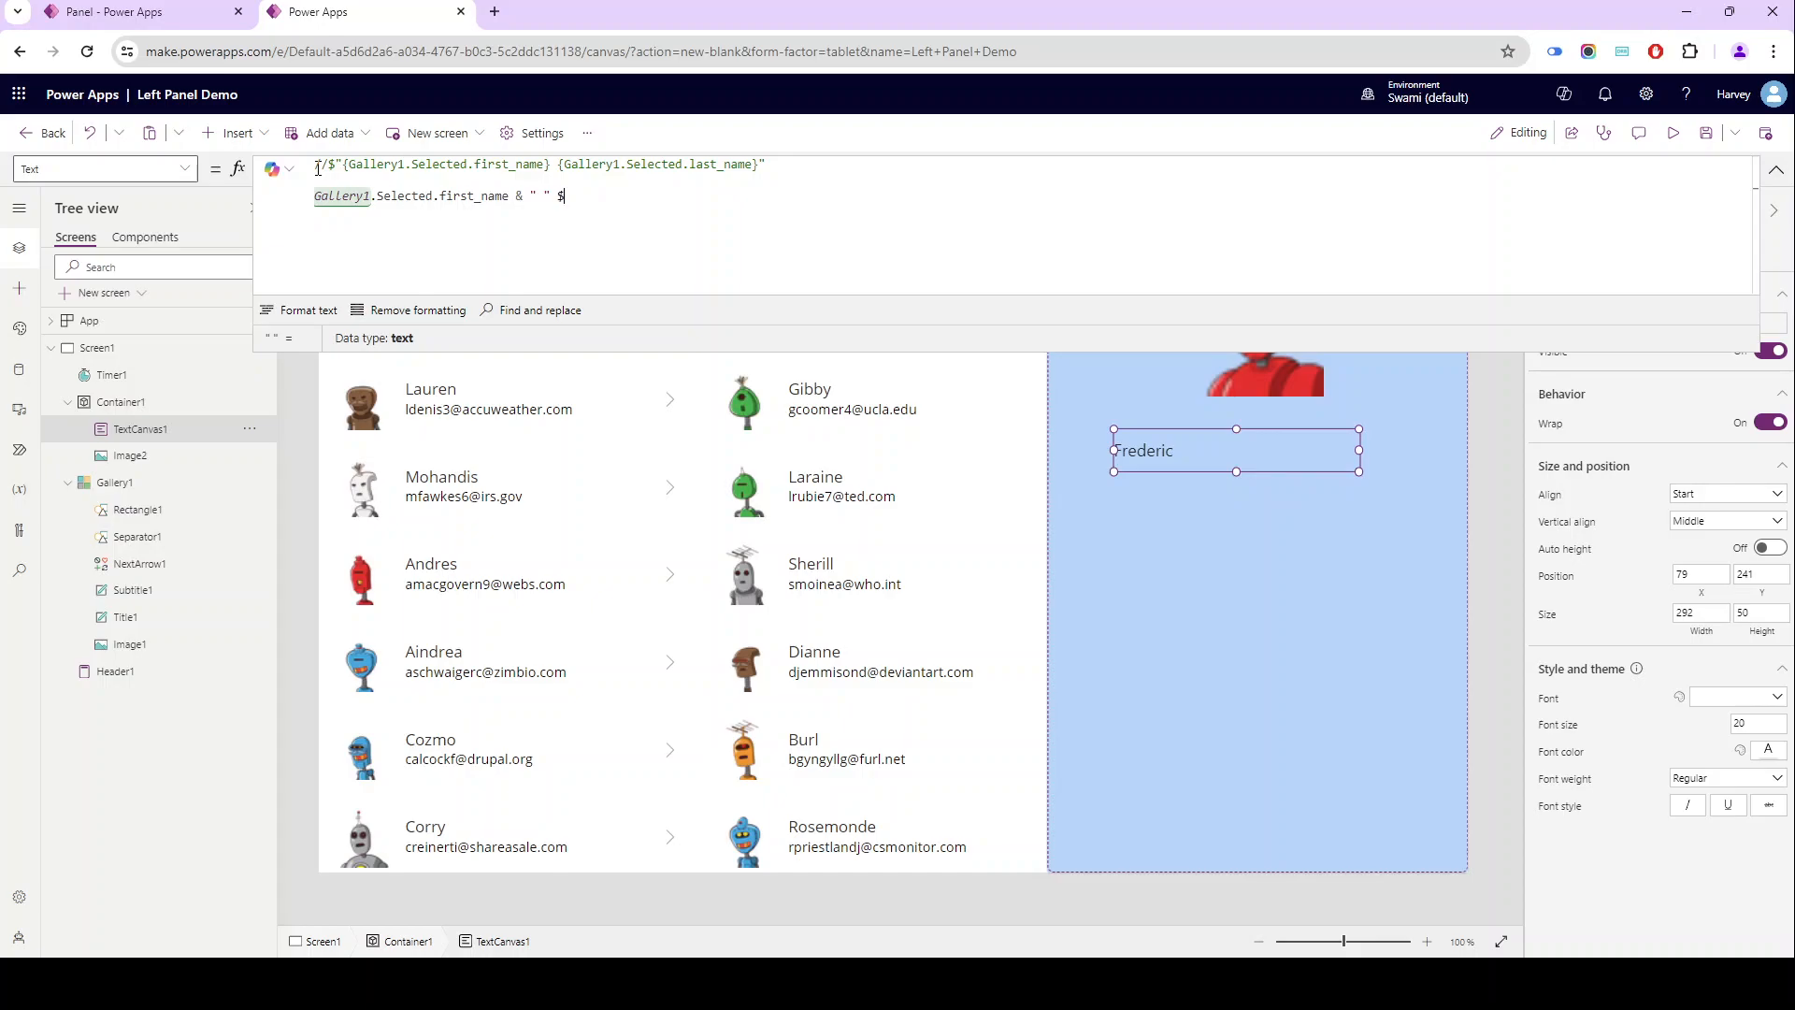
{"action": "key", "text": "BackSpace"}
{"action": "type", "text": "Gallery1.Selected"}
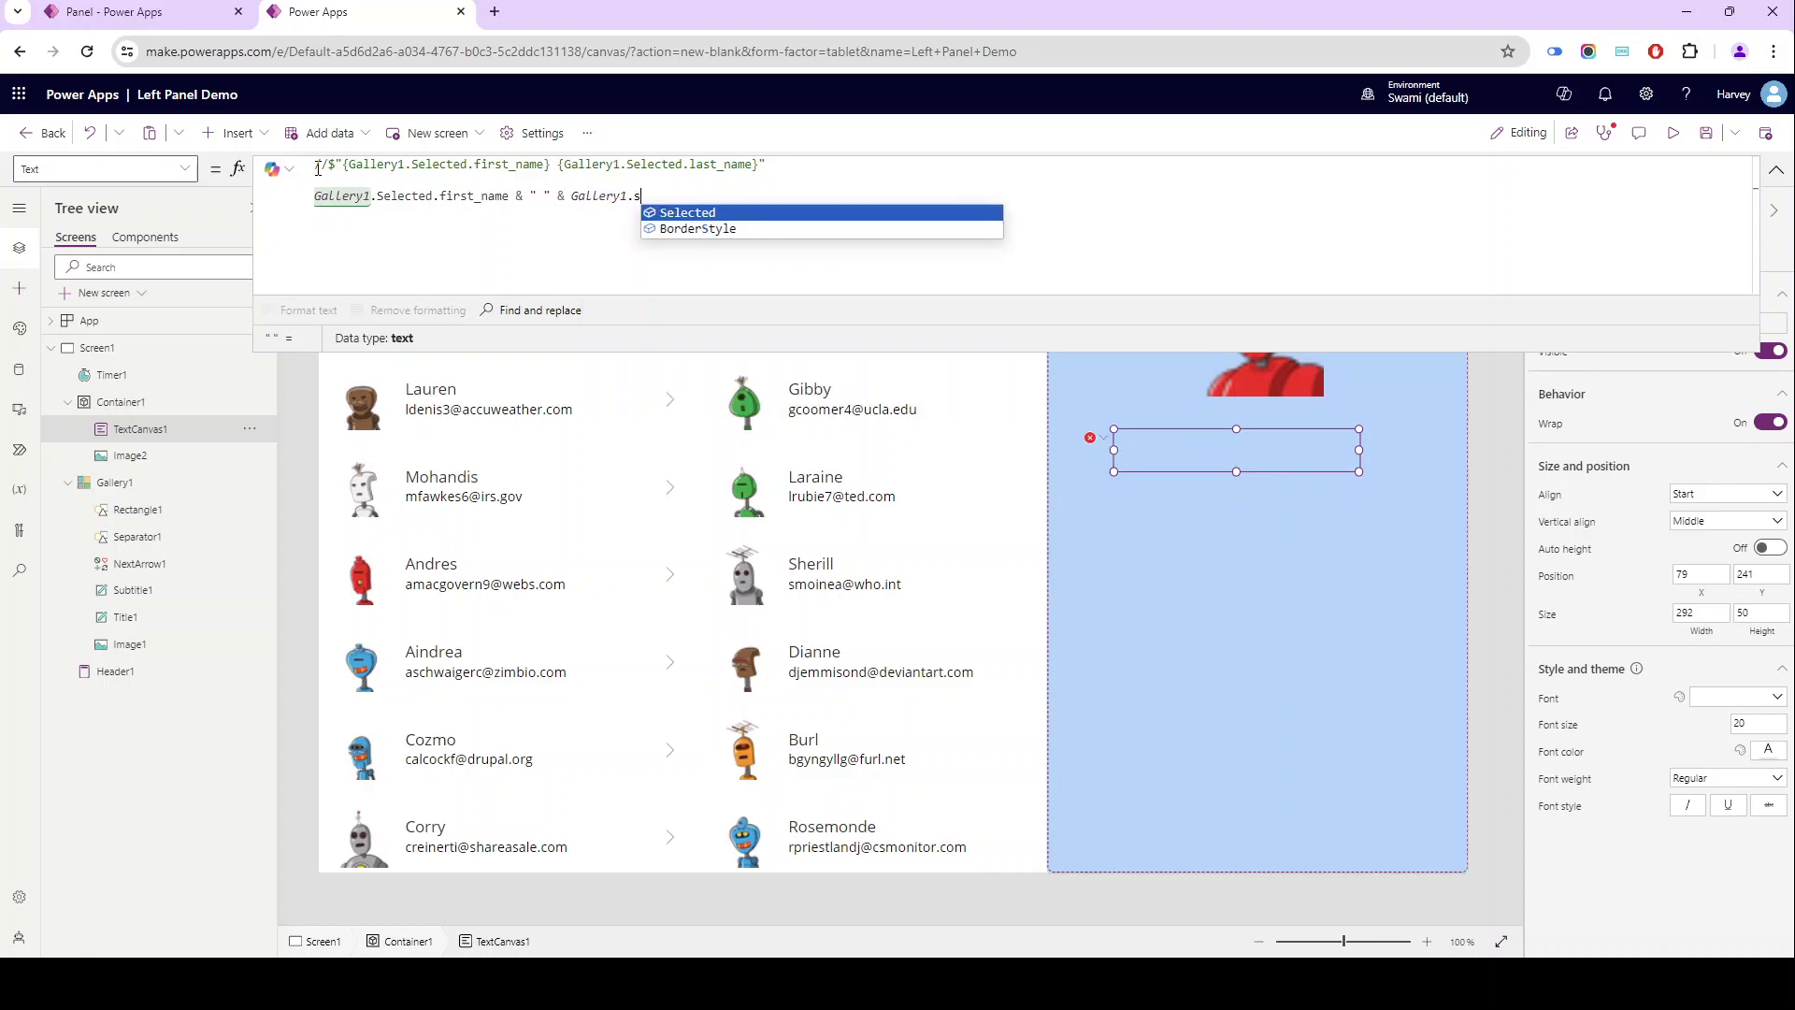
{"action": "type", "text": ".last_name"}
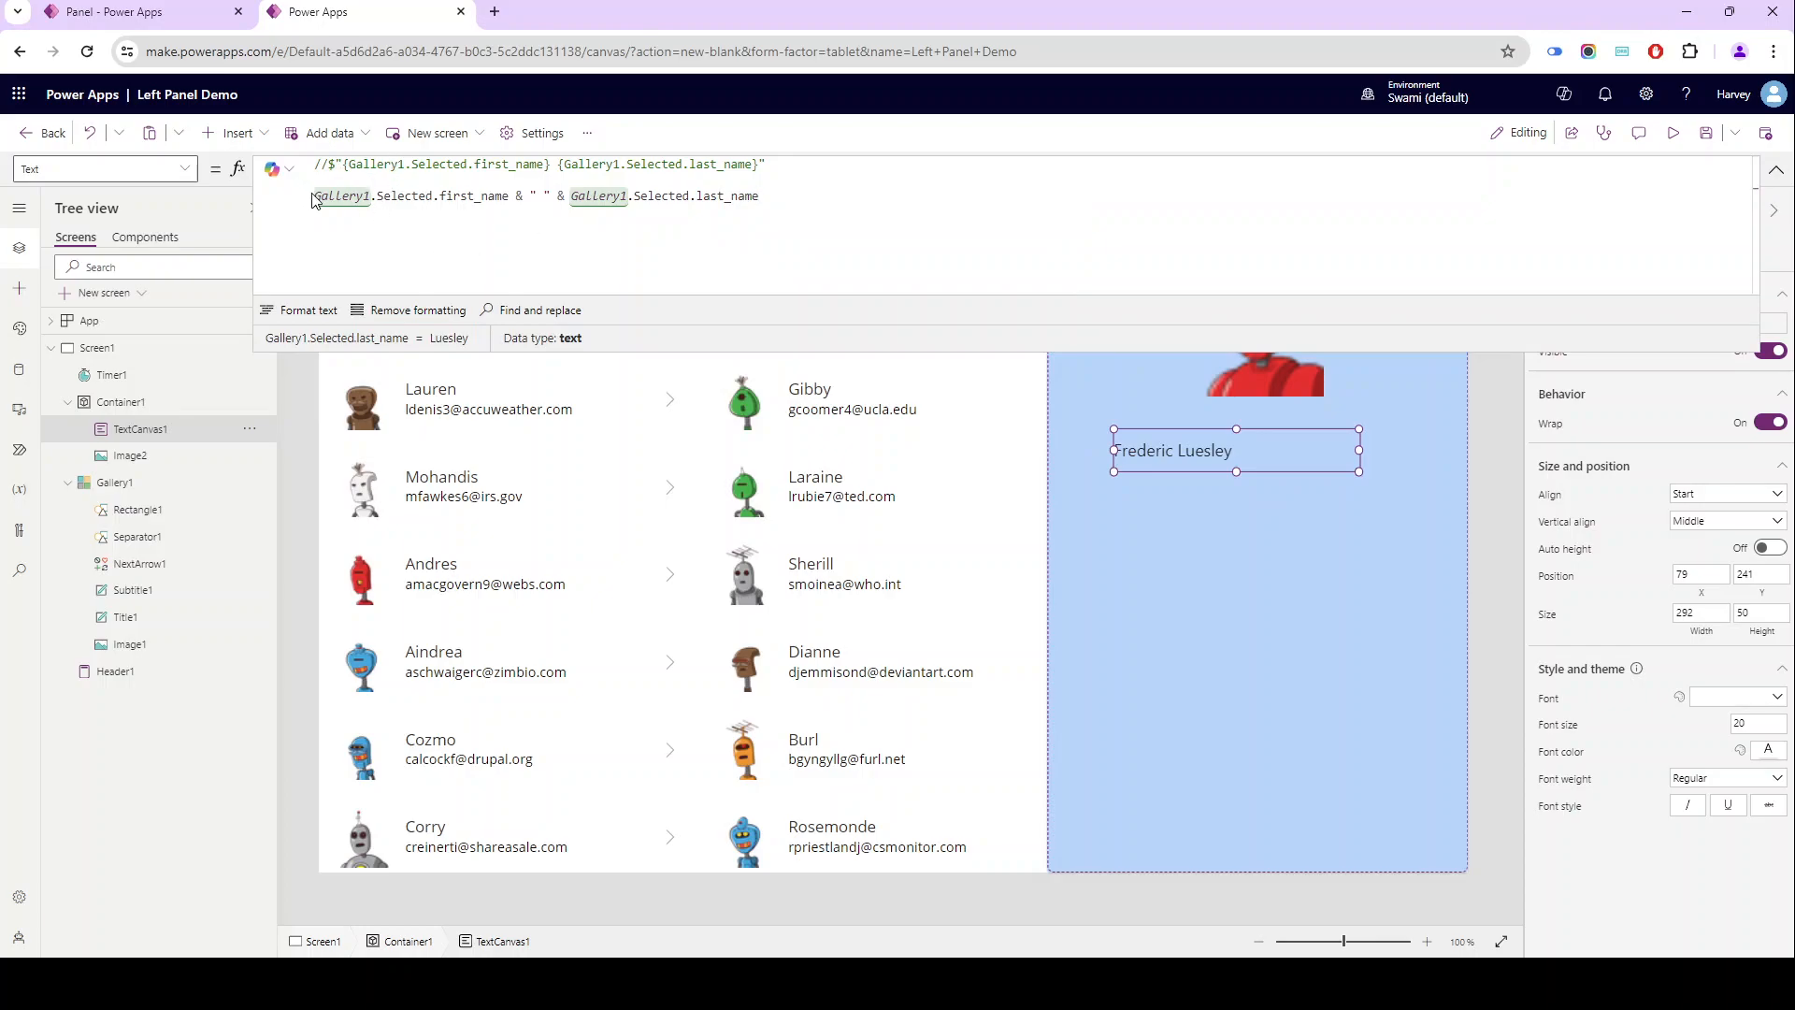
- Comment out the concatenation line, reactivate the interpolated string formula above it and collapse the formula editor
{"action": "left_click", "coordinate": [318, 196]}
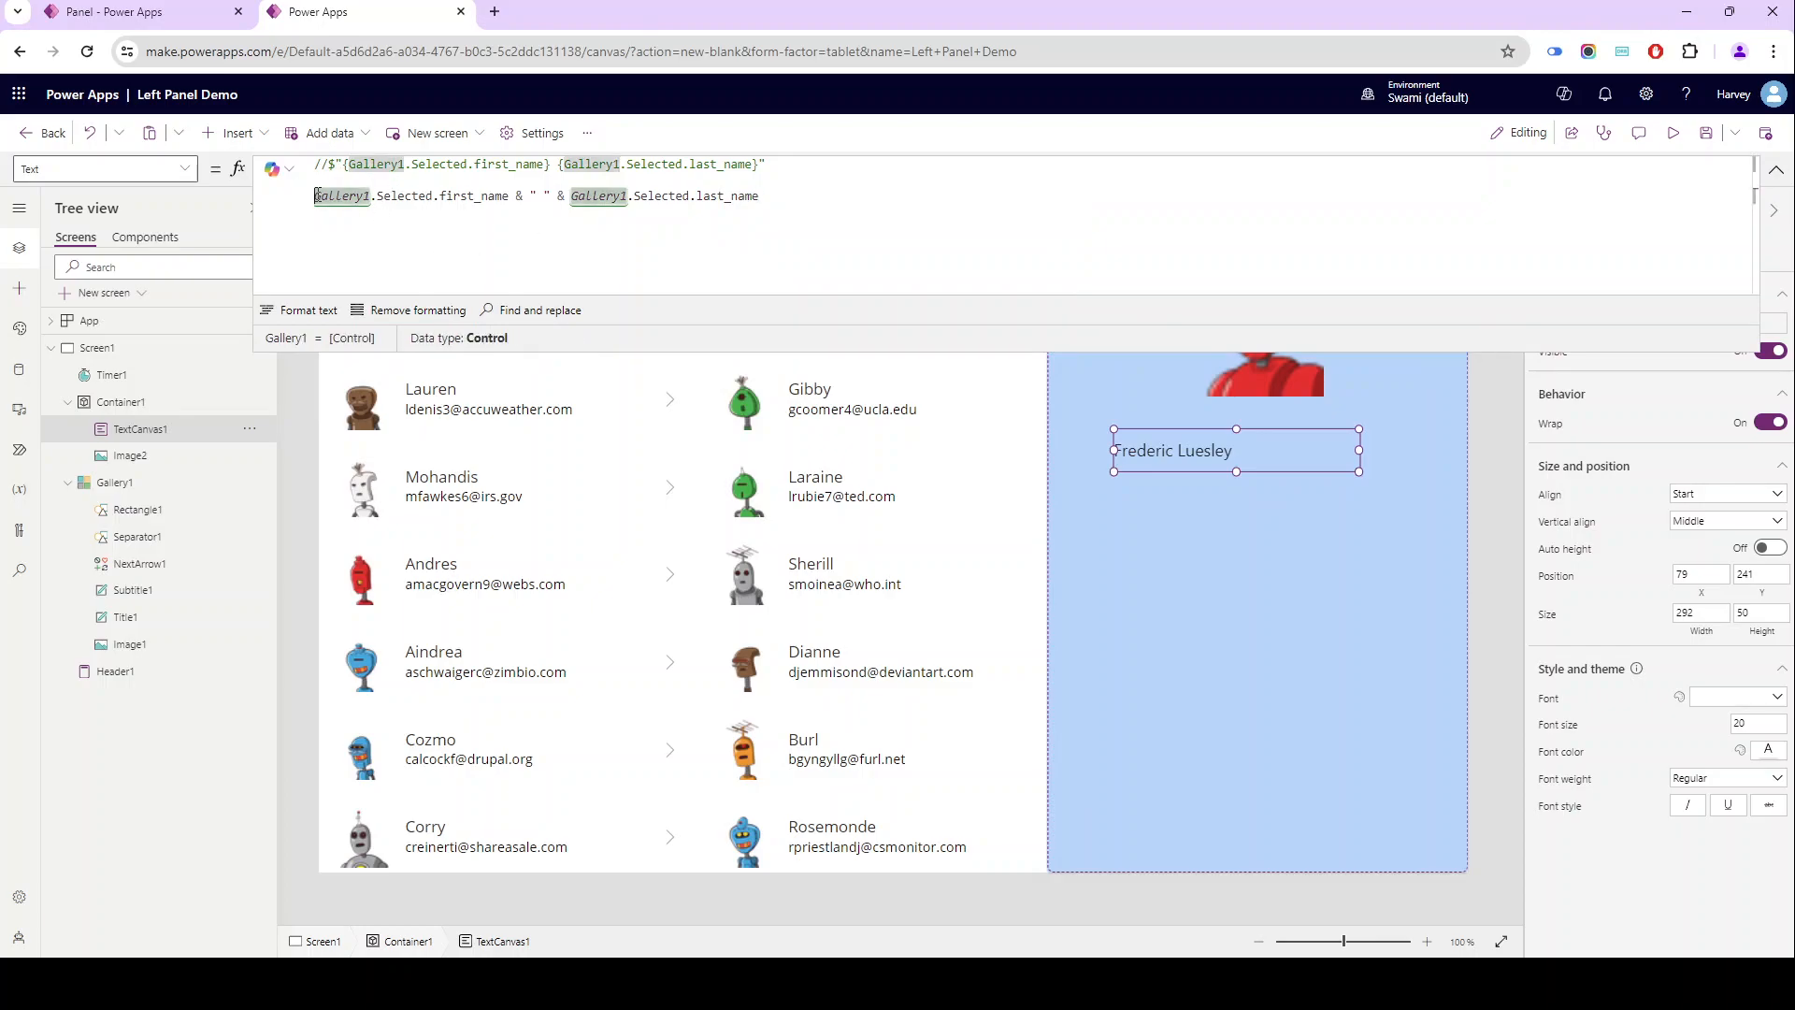
{"action": "type", "text": "//"}
{"action": "key", "text": "Up"}
{"action": "key", "text": "BackSpace"}
{"action": "key", "text": "BackSpace"}
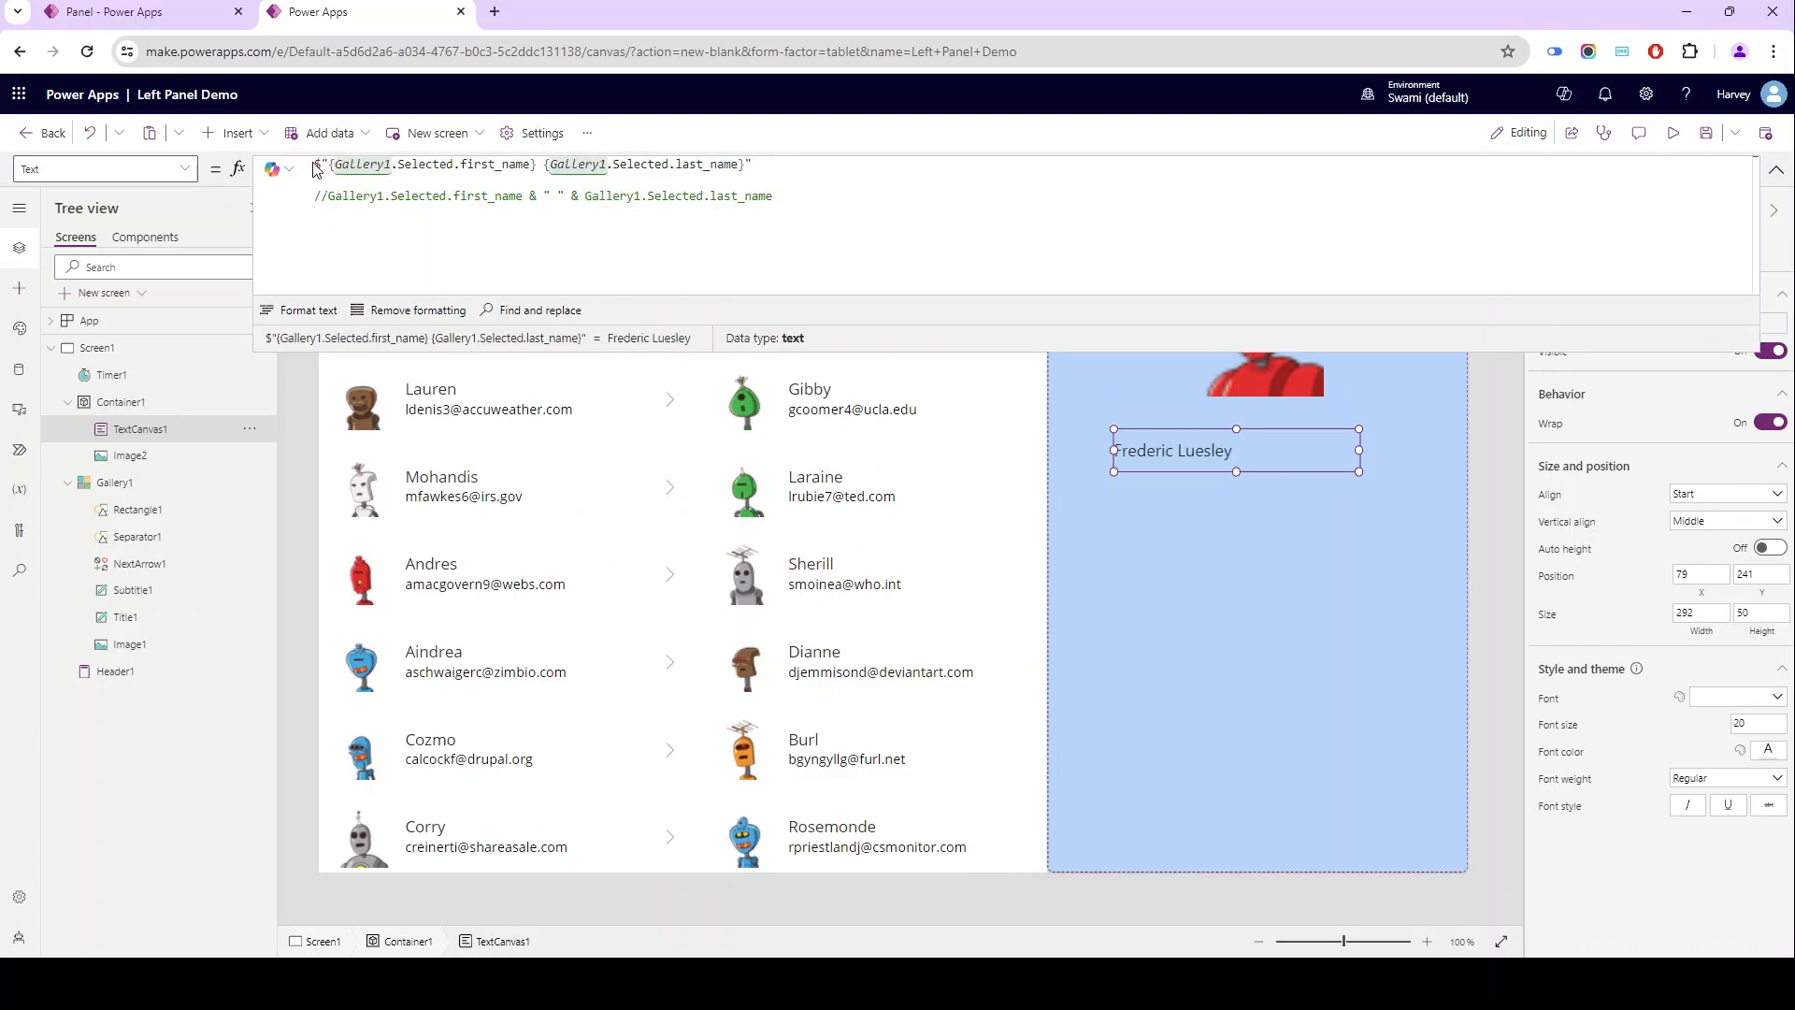
{"action": "left_click_drag", "start_coordinate": [318, 167], "coordinate": [408, 152]}
{"action": "left_click", "coordinate": [777, 167]}
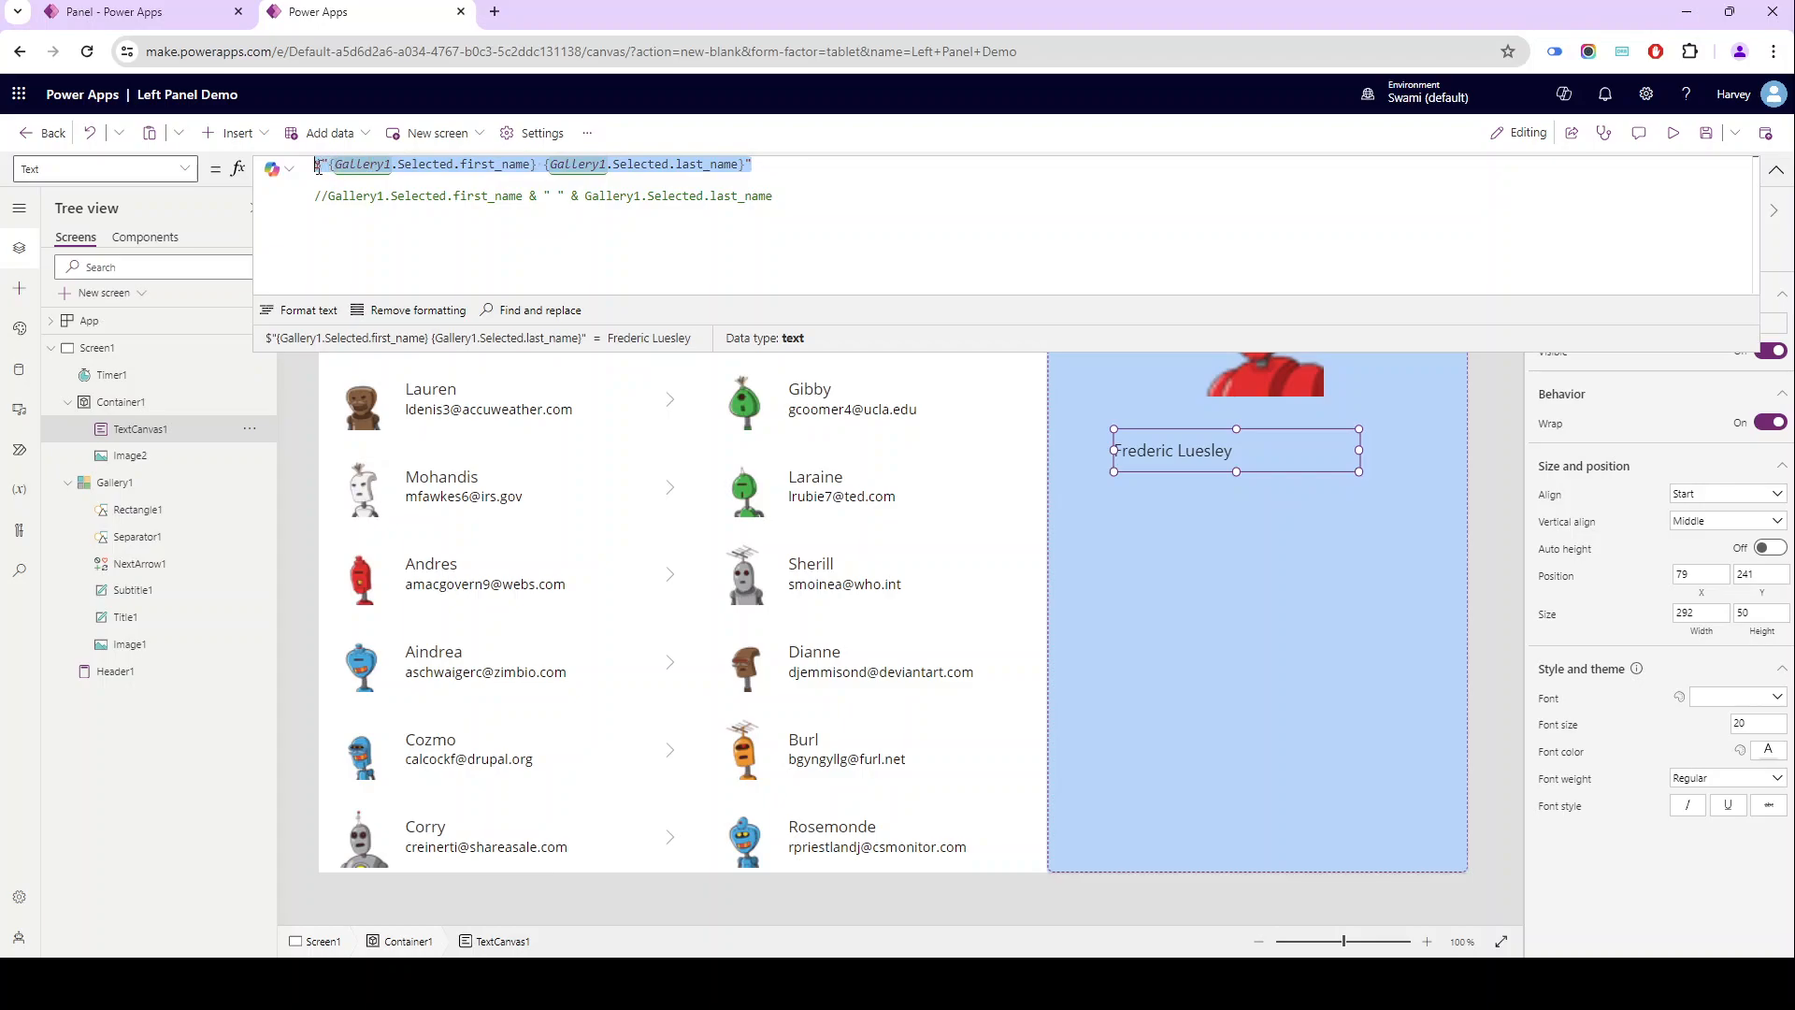
{"action": "left_click", "coordinate": [373, 180]}
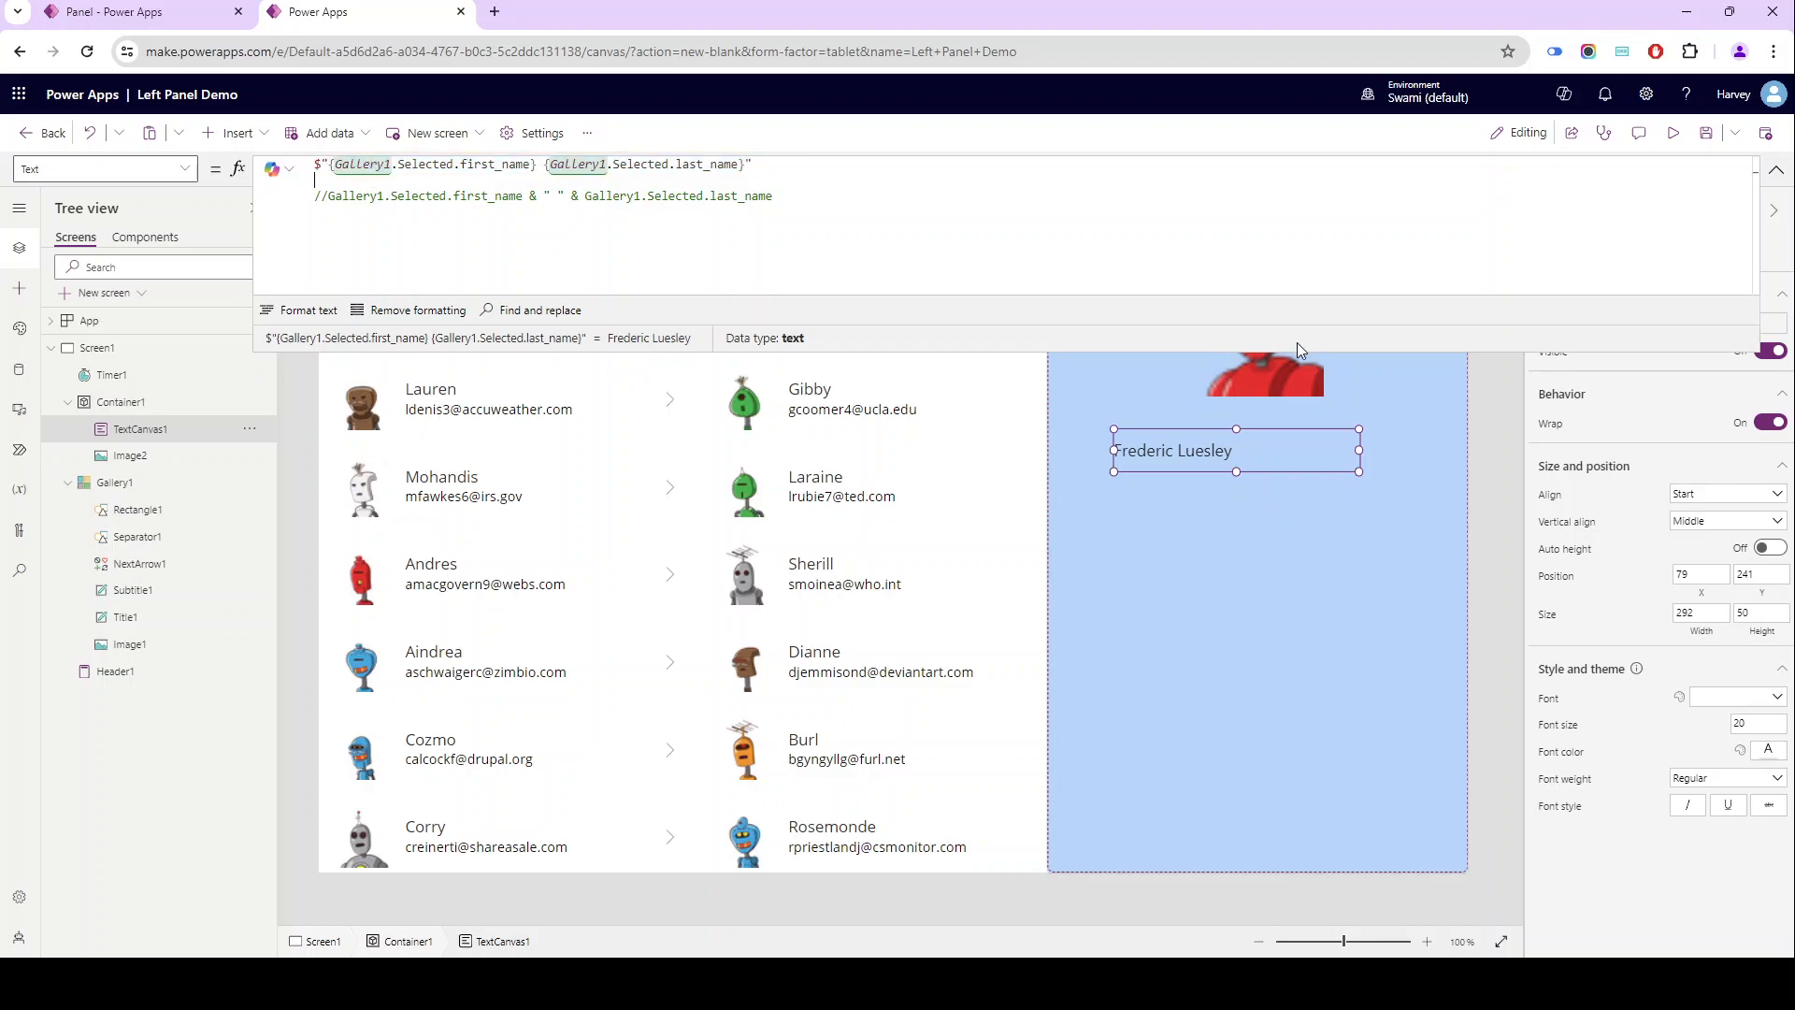
{"action": "left_click", "coordinate": [1776, 170]}
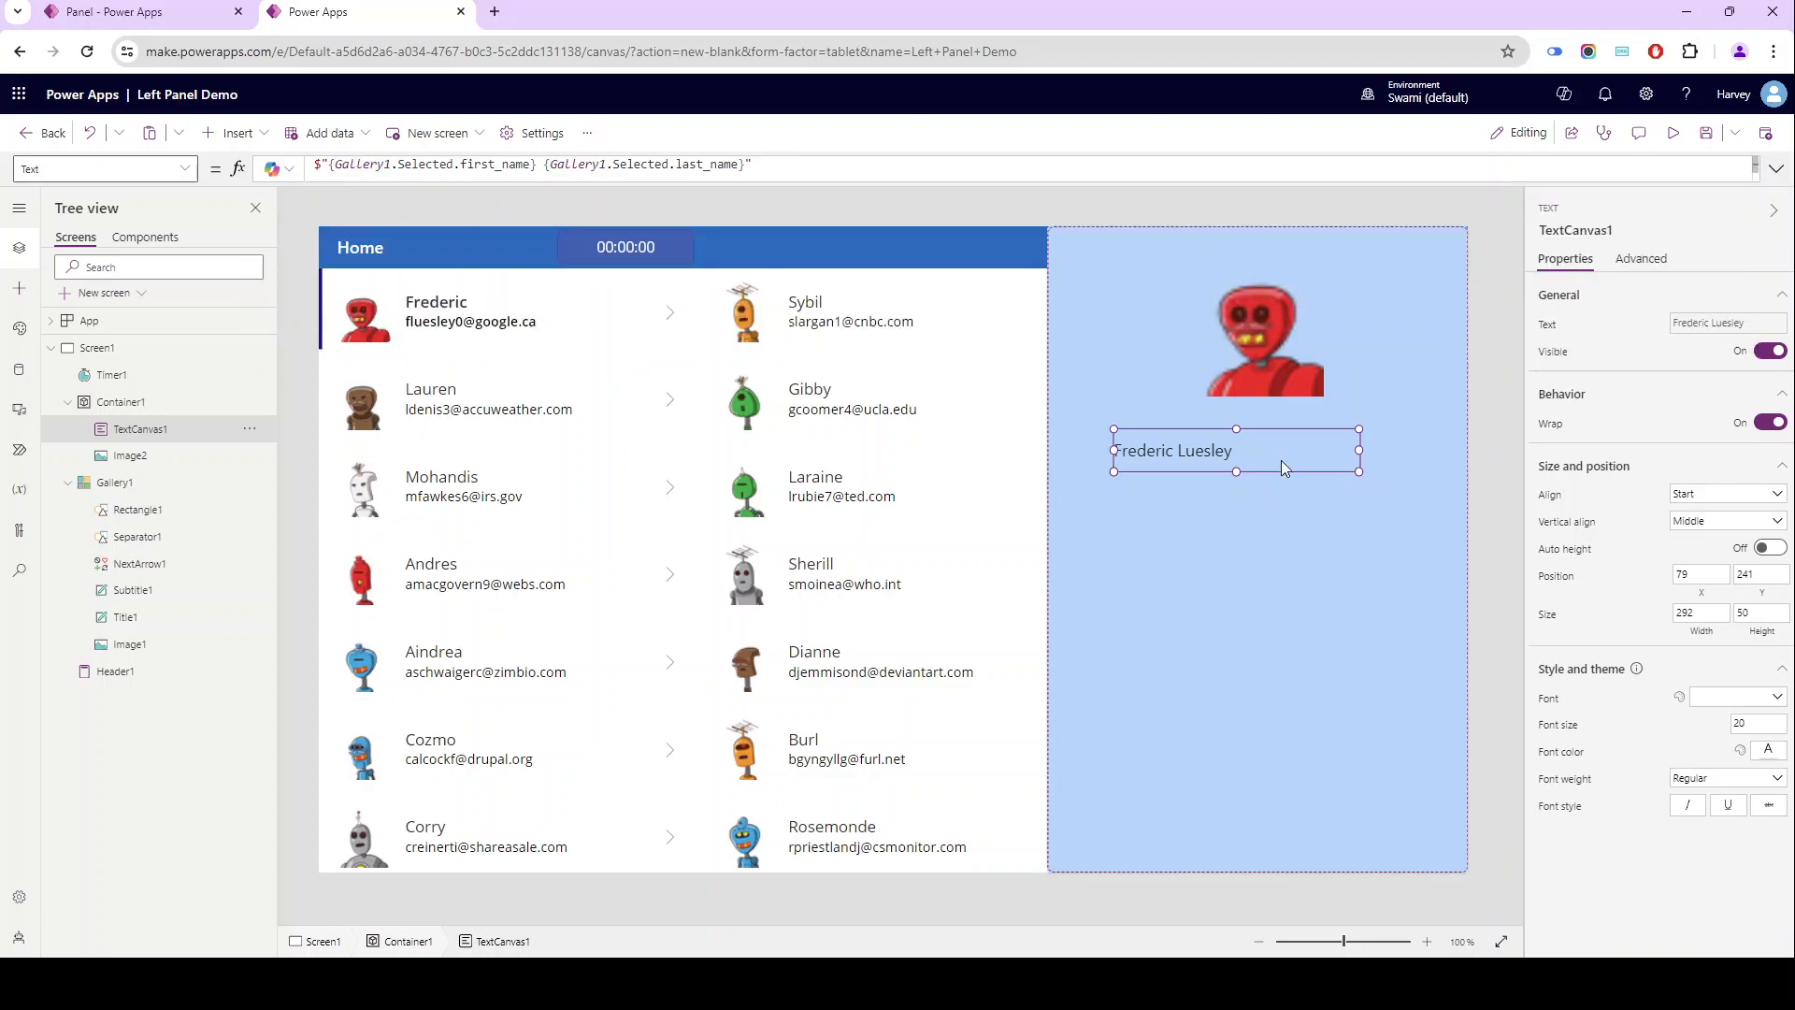
- Move the name text to about position 106, 231 and format it with Center alignment and Bold weight
{"action": "left_click_drag", "start_coordinate": [1273, 454], "coordinate": [1299, 445]}
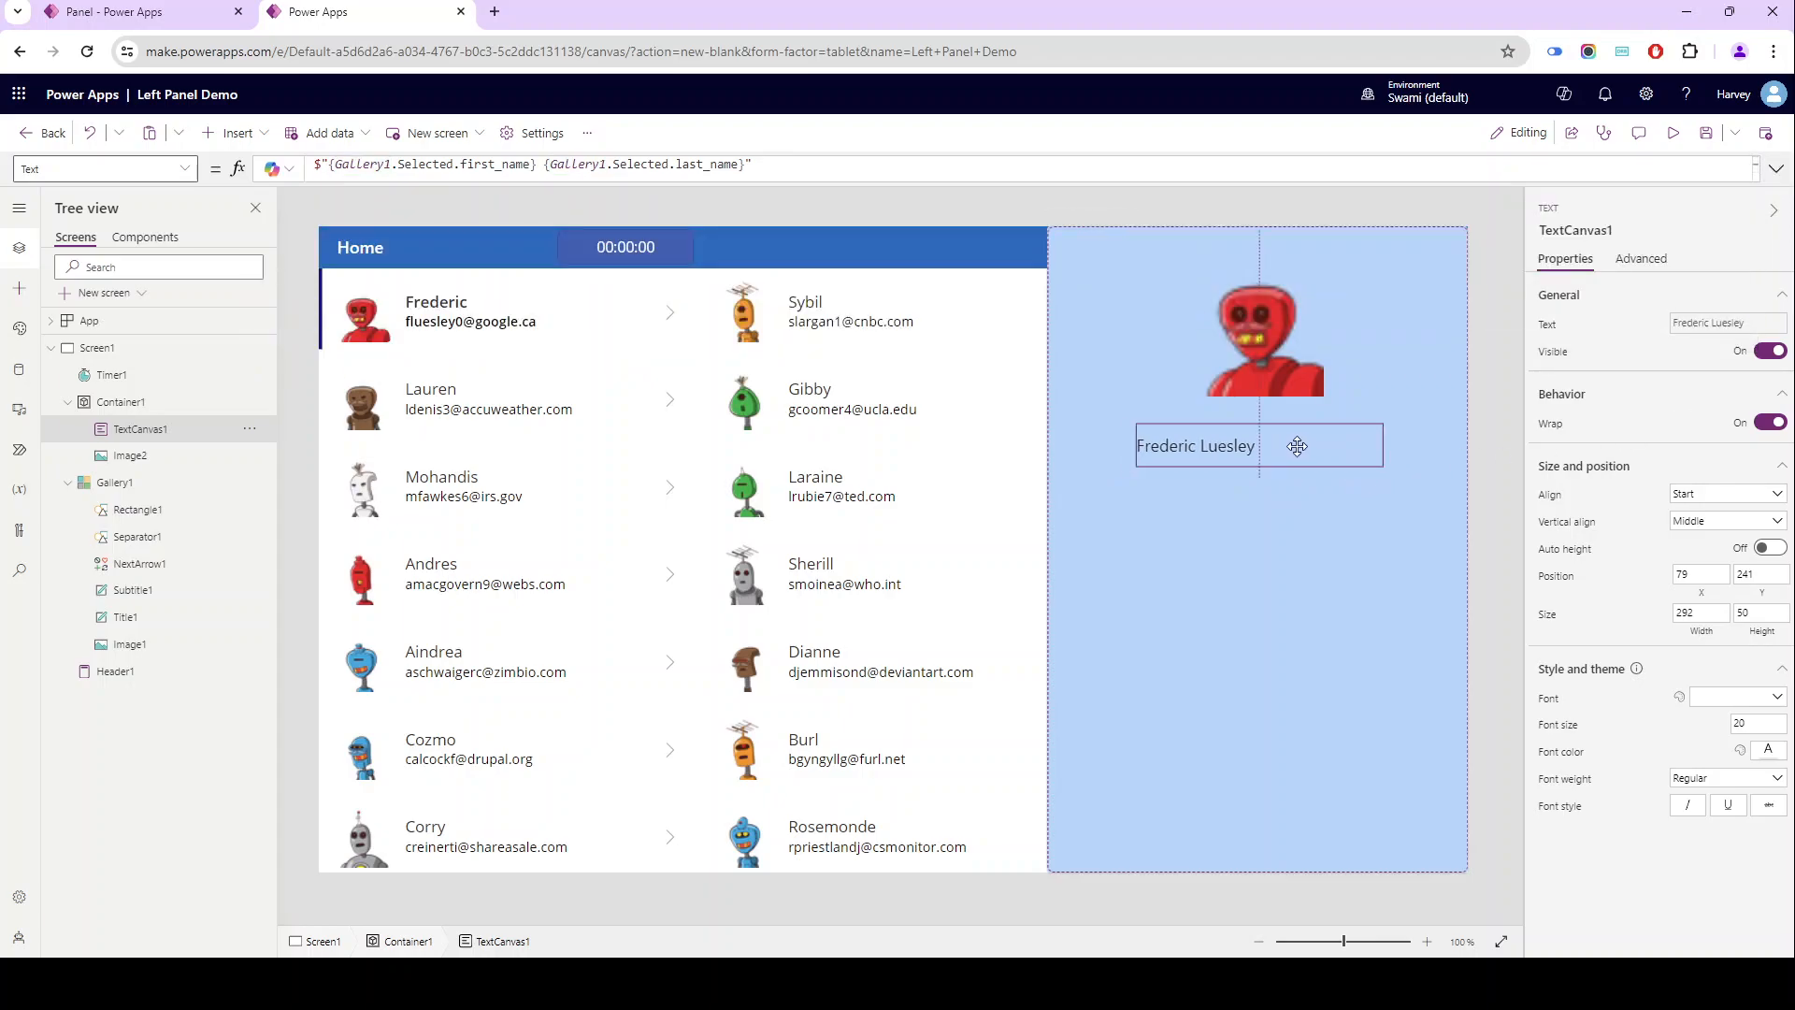
{"action": "left_click", "coordinate": [1696, 495]}
{"action": "left_click", "coordinate": [1690, 553]}
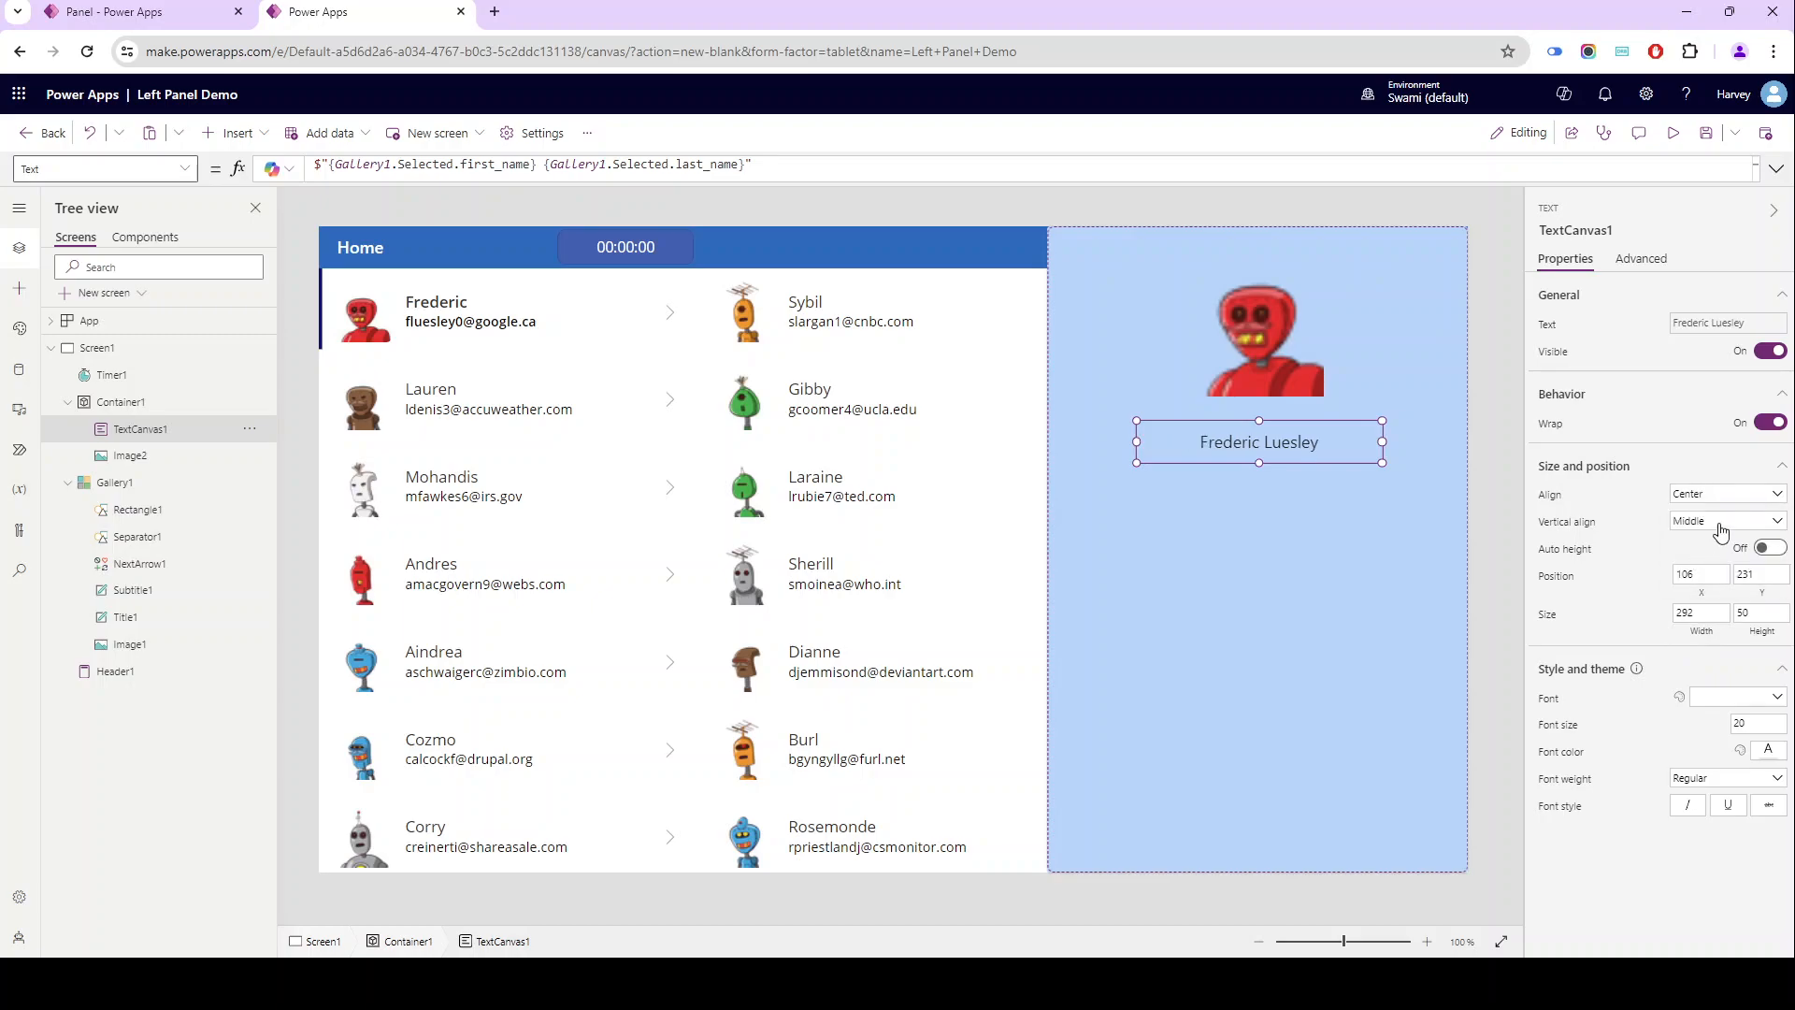
{"action": "left_click", "coordinate": [1720, 778]}
{"action": "left_click", "coordinate": [1696, 866]}
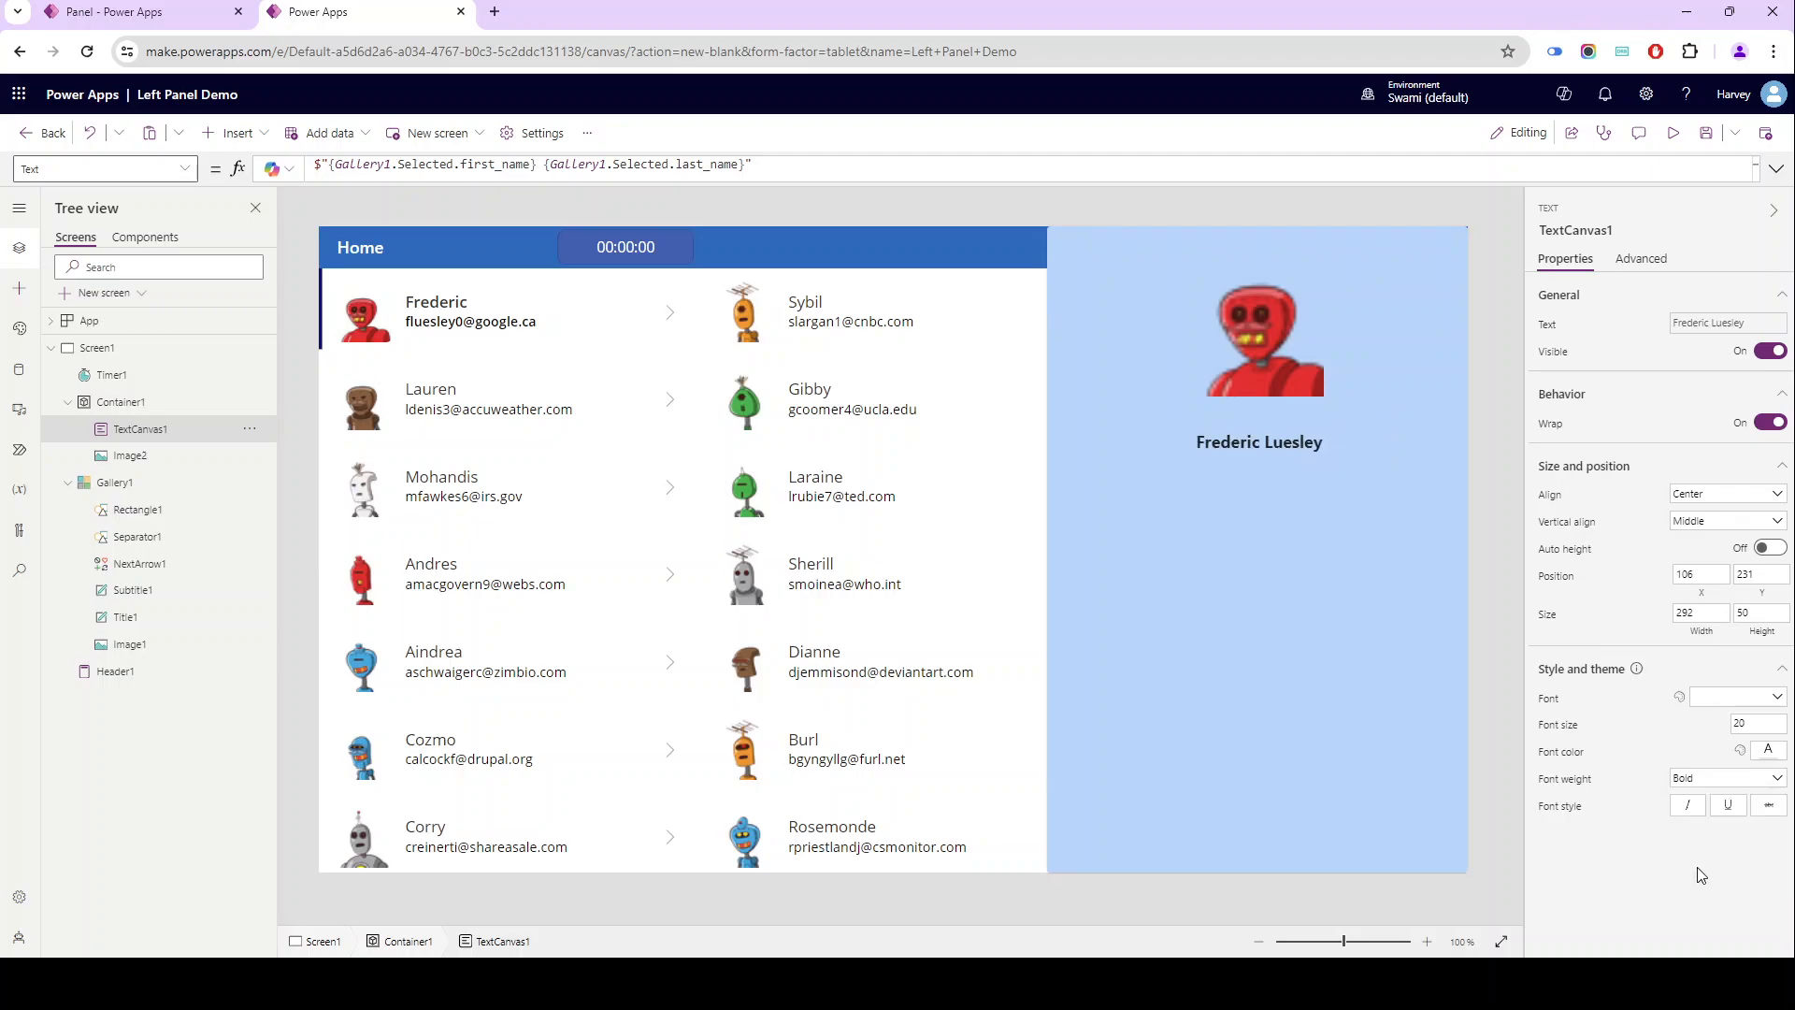
- Select several different contacts in the gallery to check the image and full name shown in the light blue container
{"action": "left_click", "coordinate": [880, 400]}
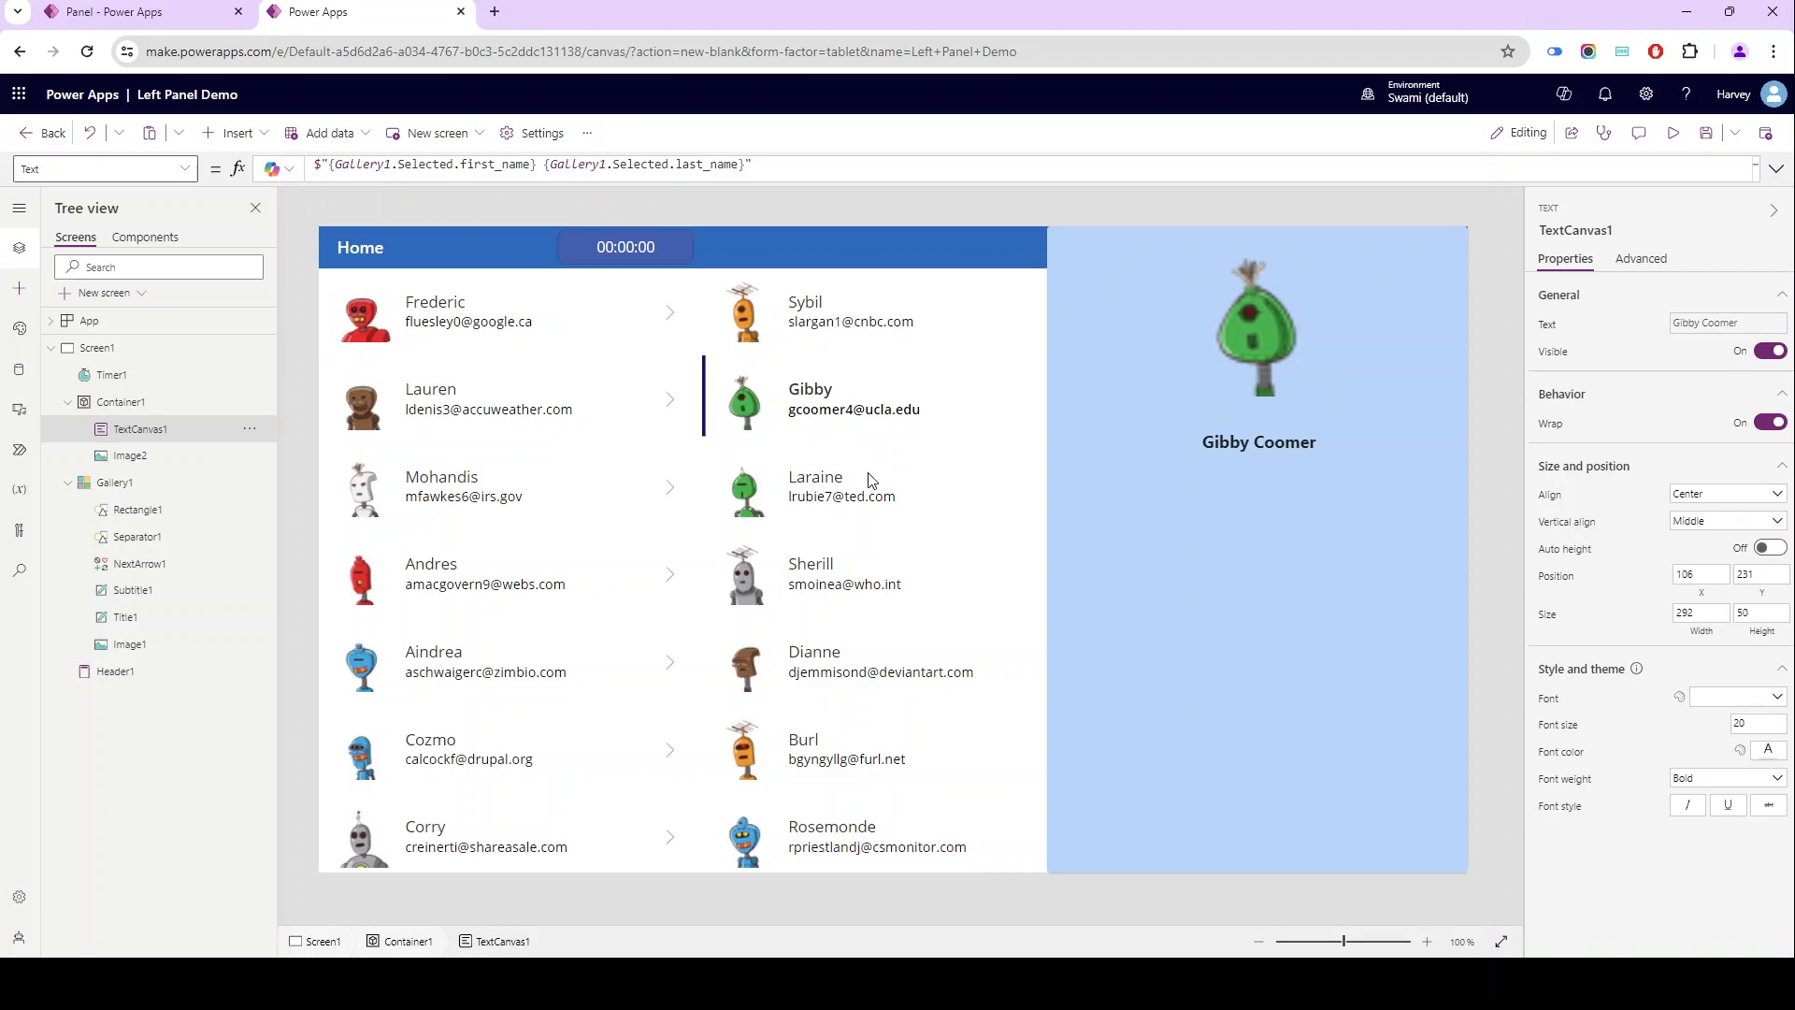
{"action": "left_click", "coordinate": [871, 480]}
{"action": "left_click", "coordinate": [538, 577]}
{"action": "left_click", "coordinate": [543, 479]}
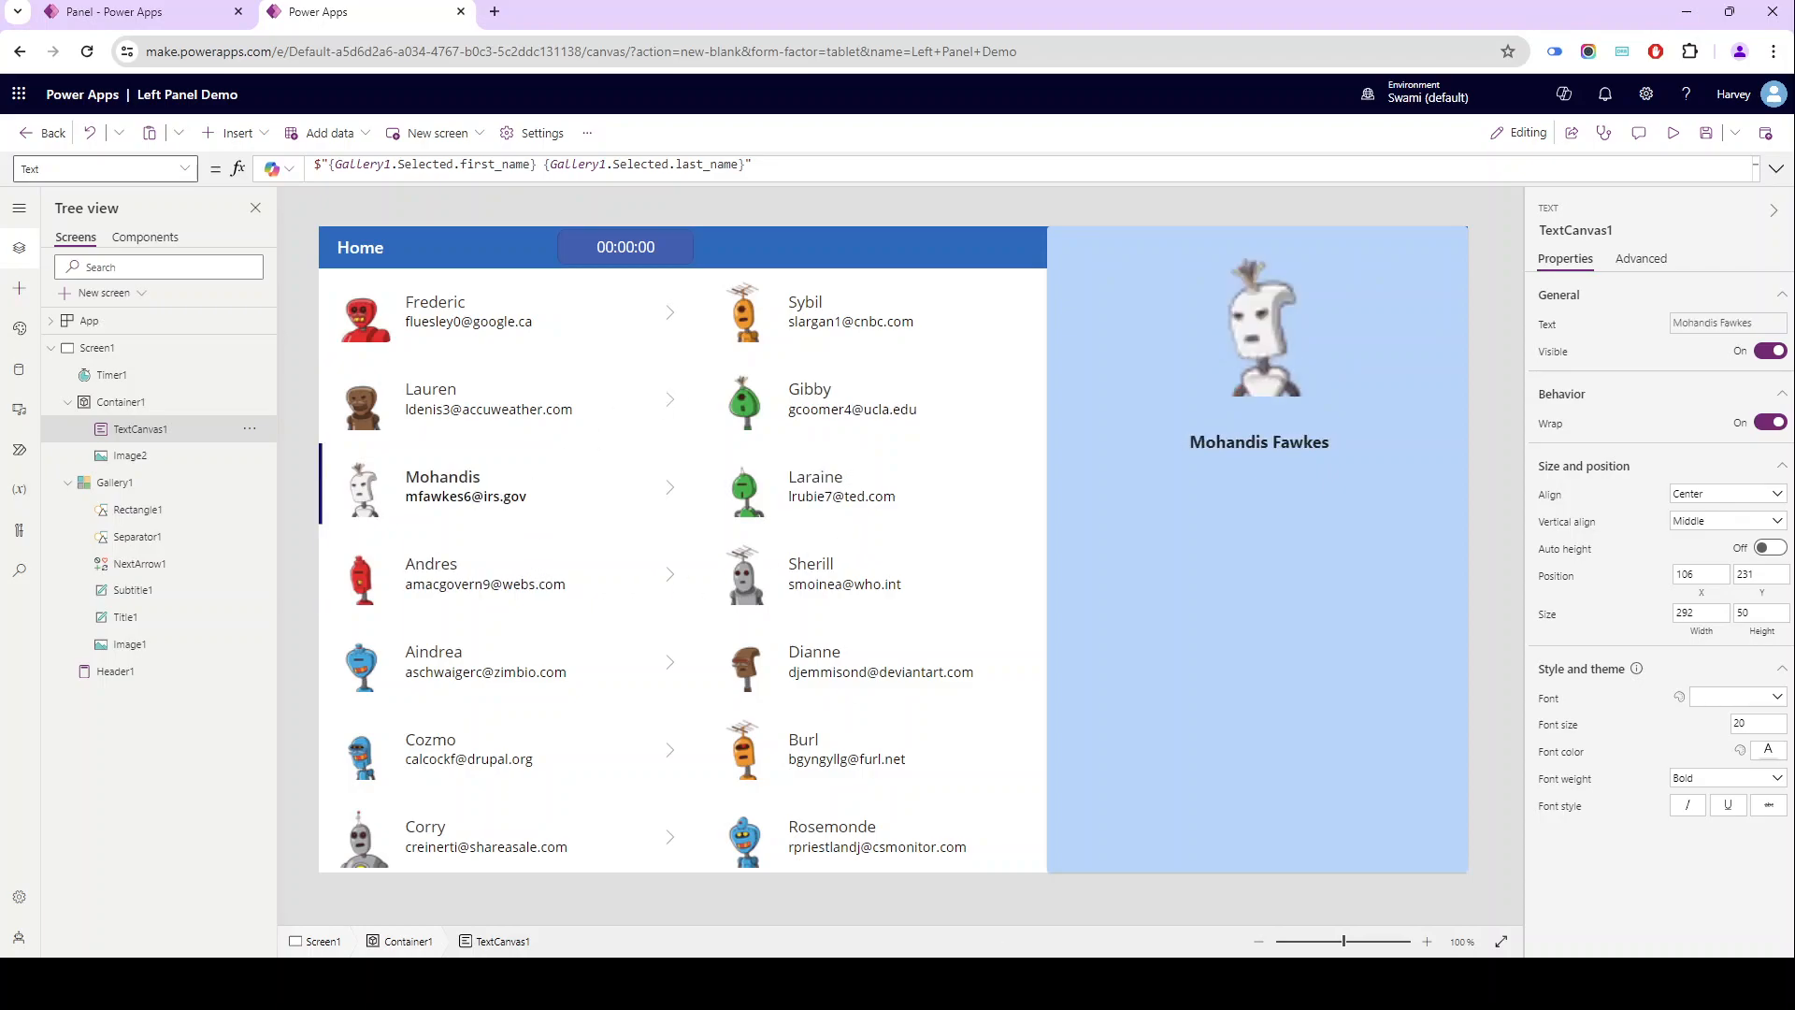
{"action": "left_click", "coordinate": [544, 412]}
{"action": "left_click", "coordinate": [852, 516]}
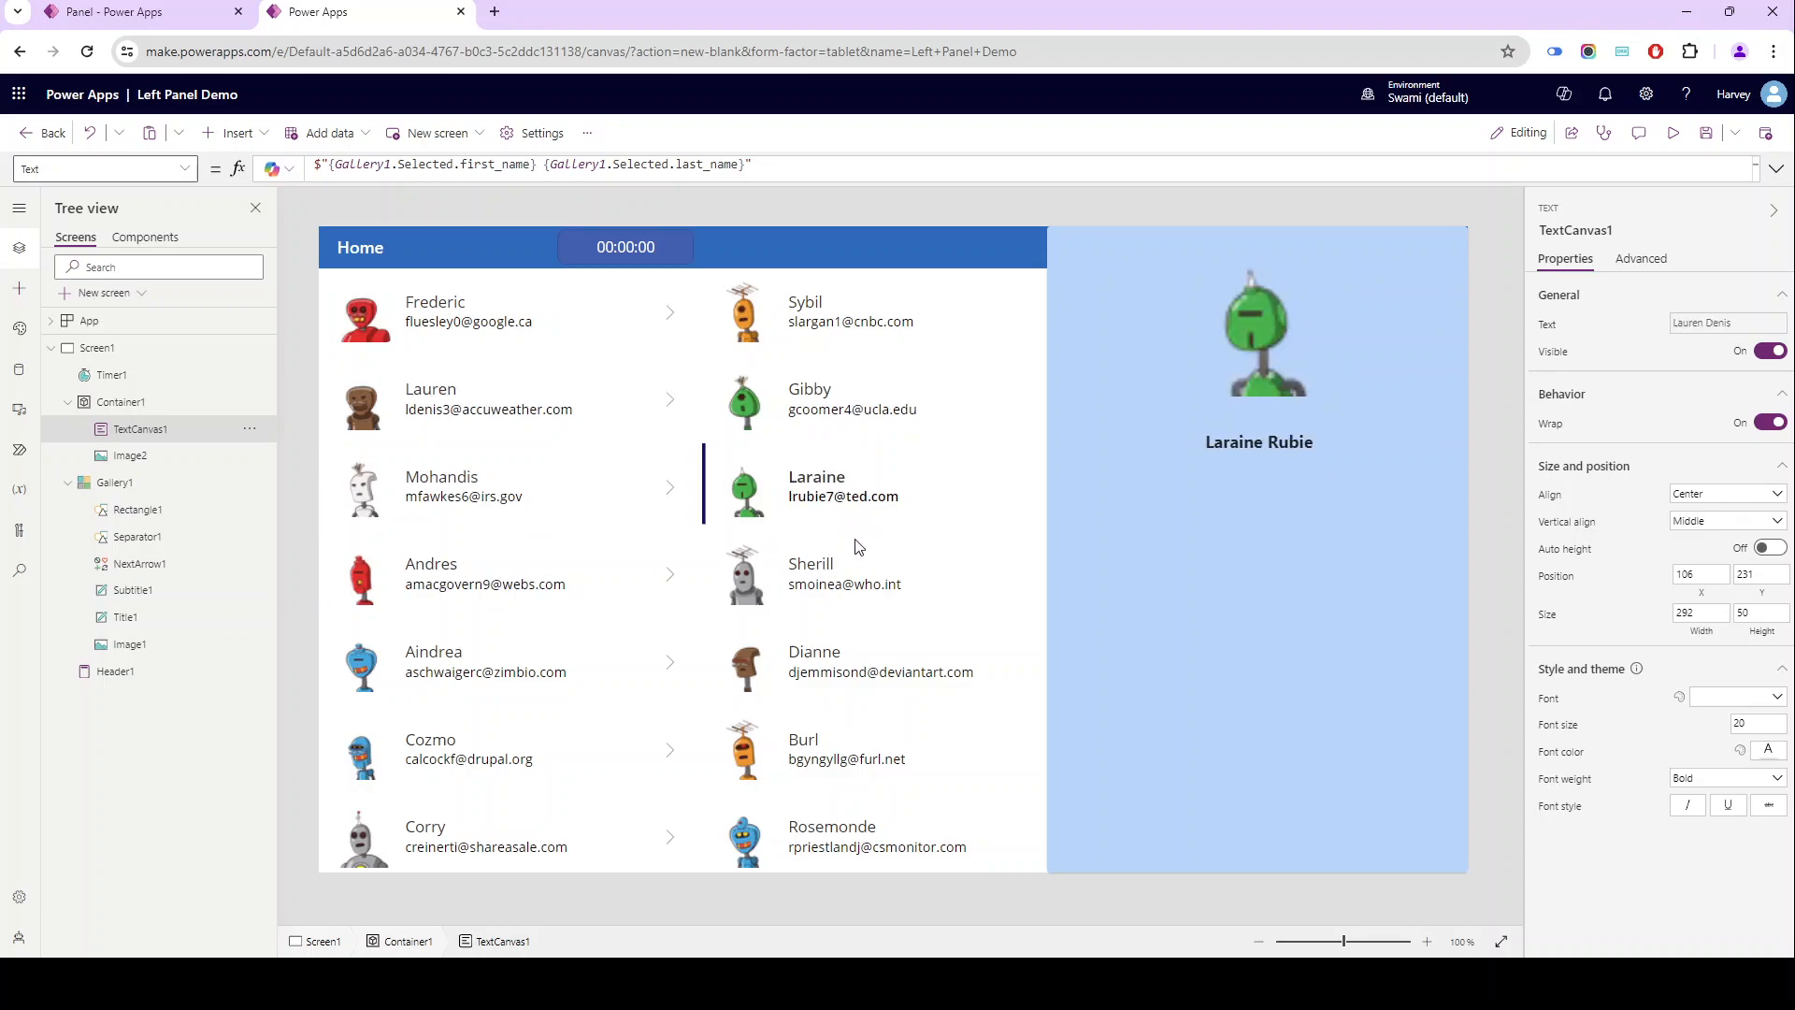
{"action": "left_click", "coordinate": [856, 551]}
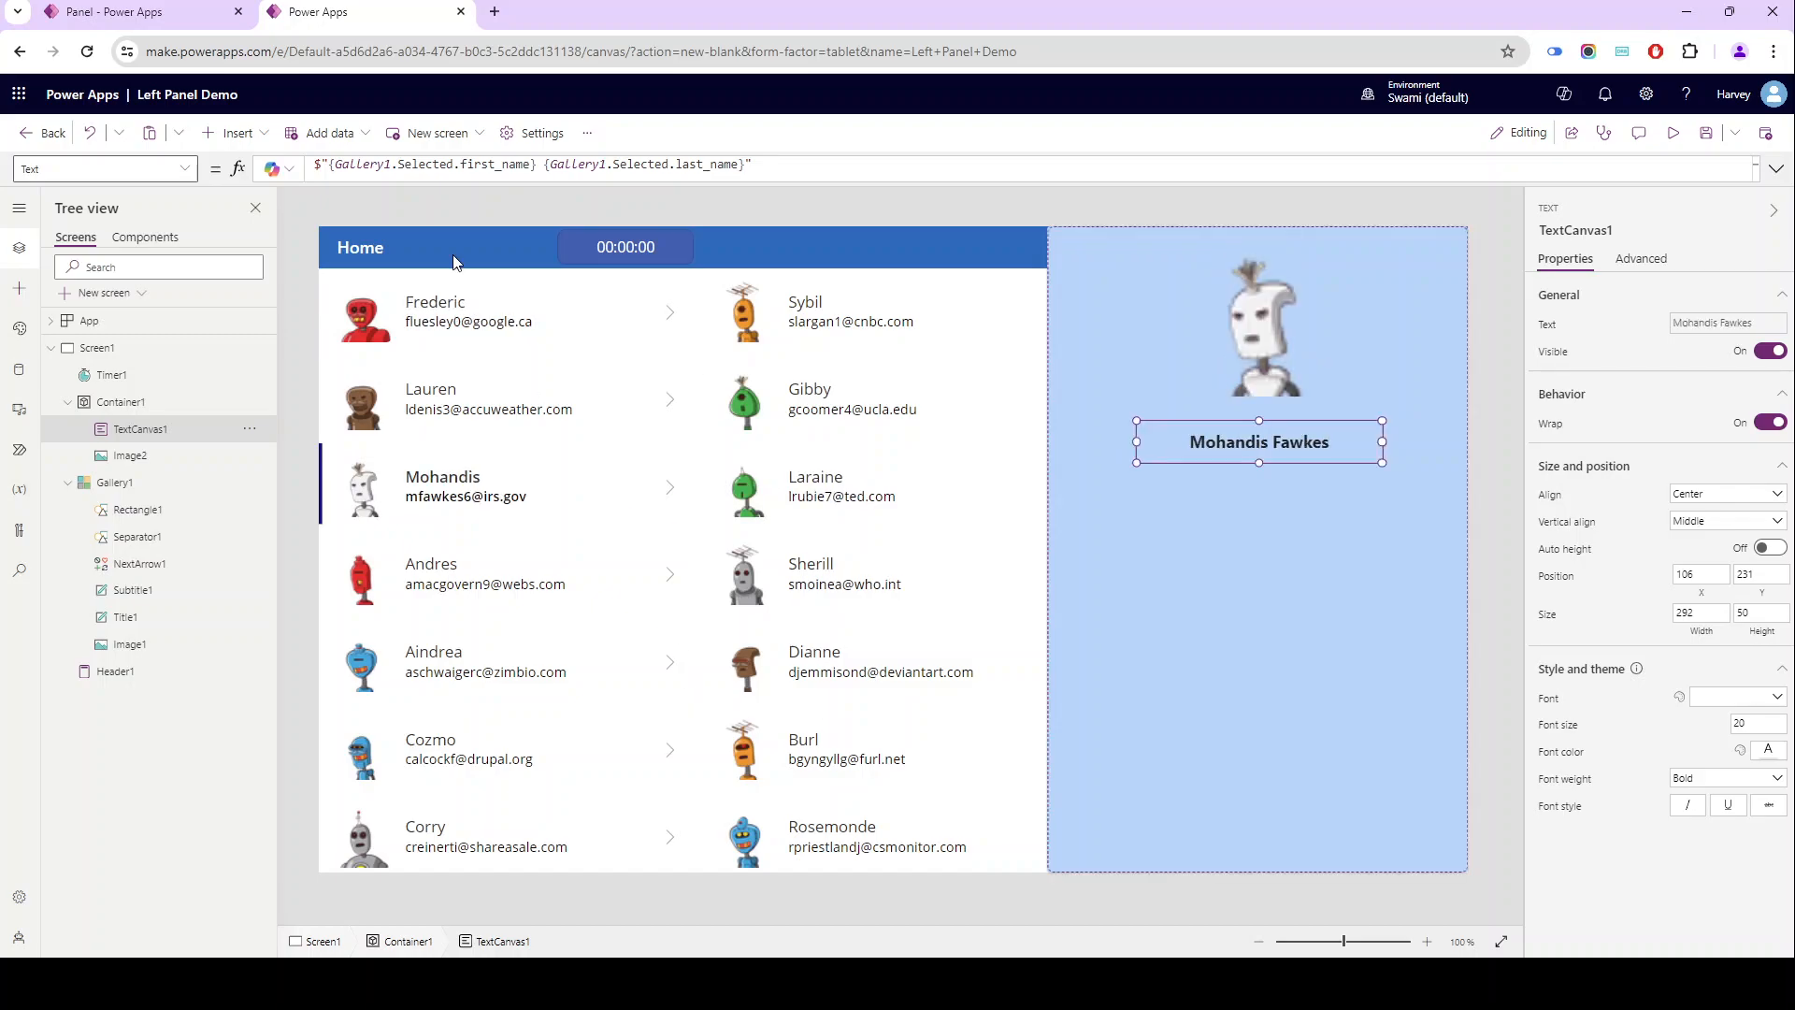
- Switch to the finished Panel app, close its Manage Data panel and reopen it for the first contact to examine the overlay
{"action": "left_click", "coordinate": [188, 25]}
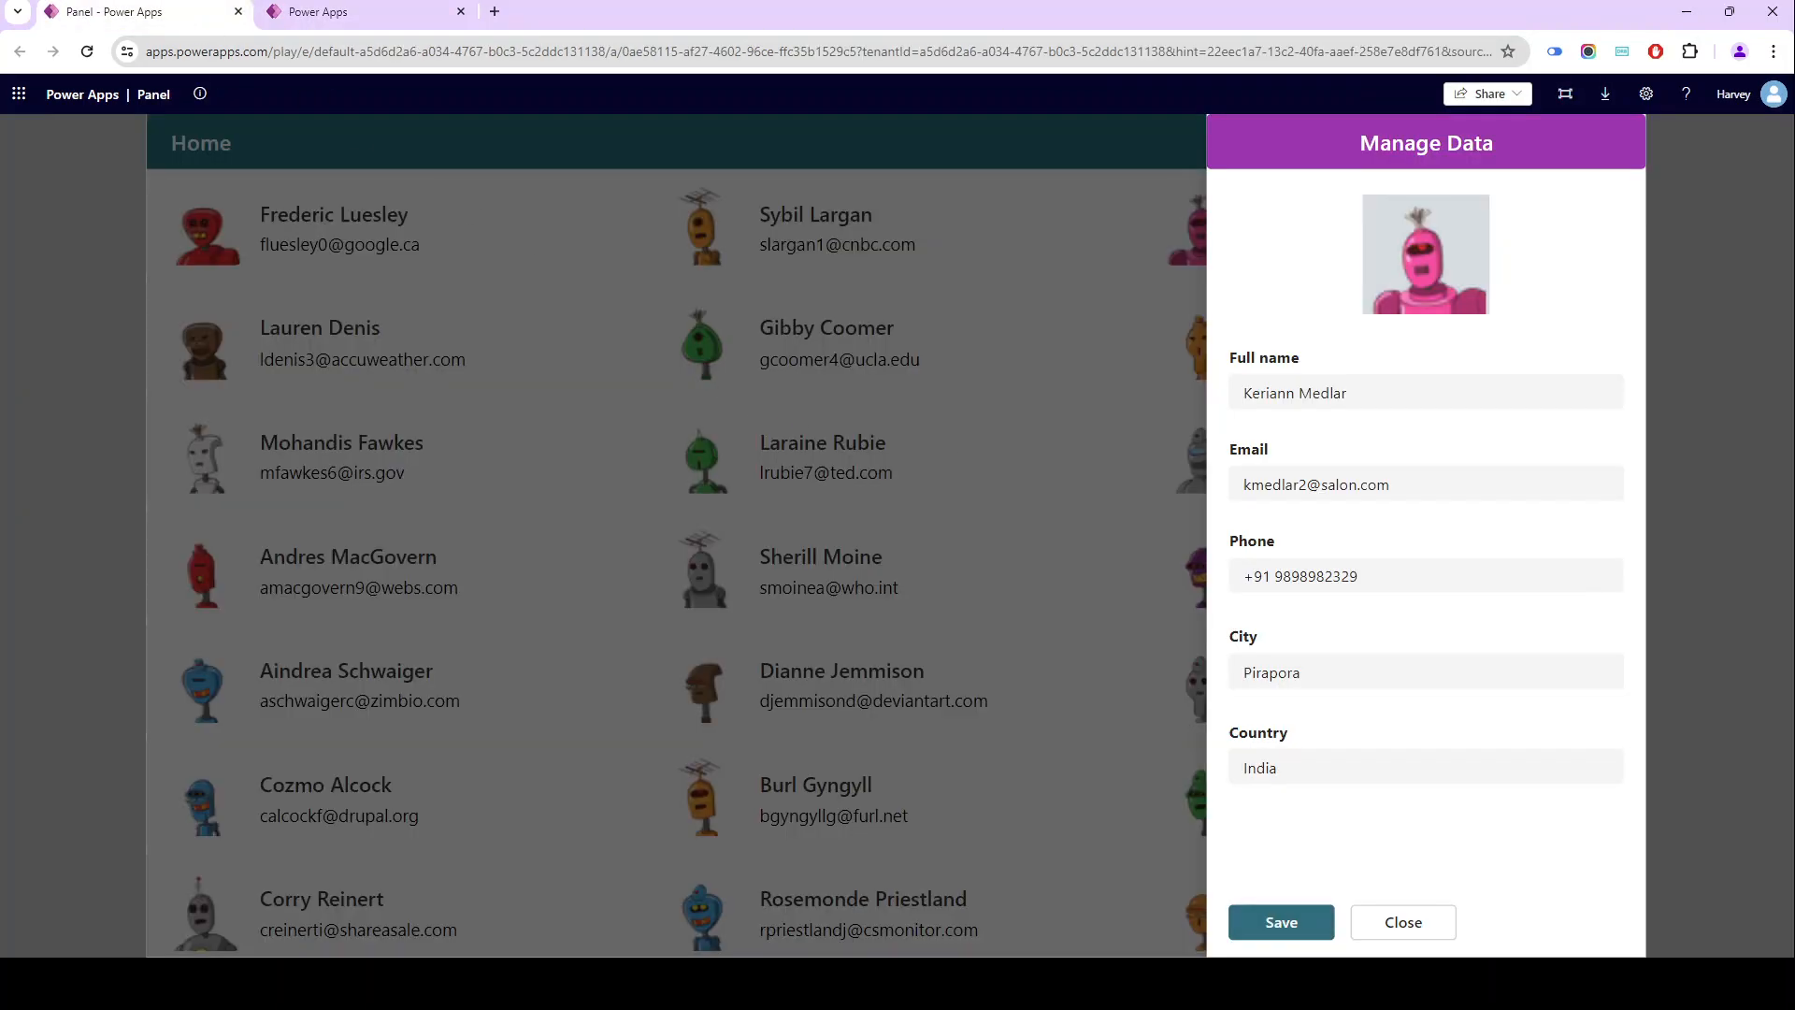
{"action": "left_click", "coordinate": [1408, 930]}
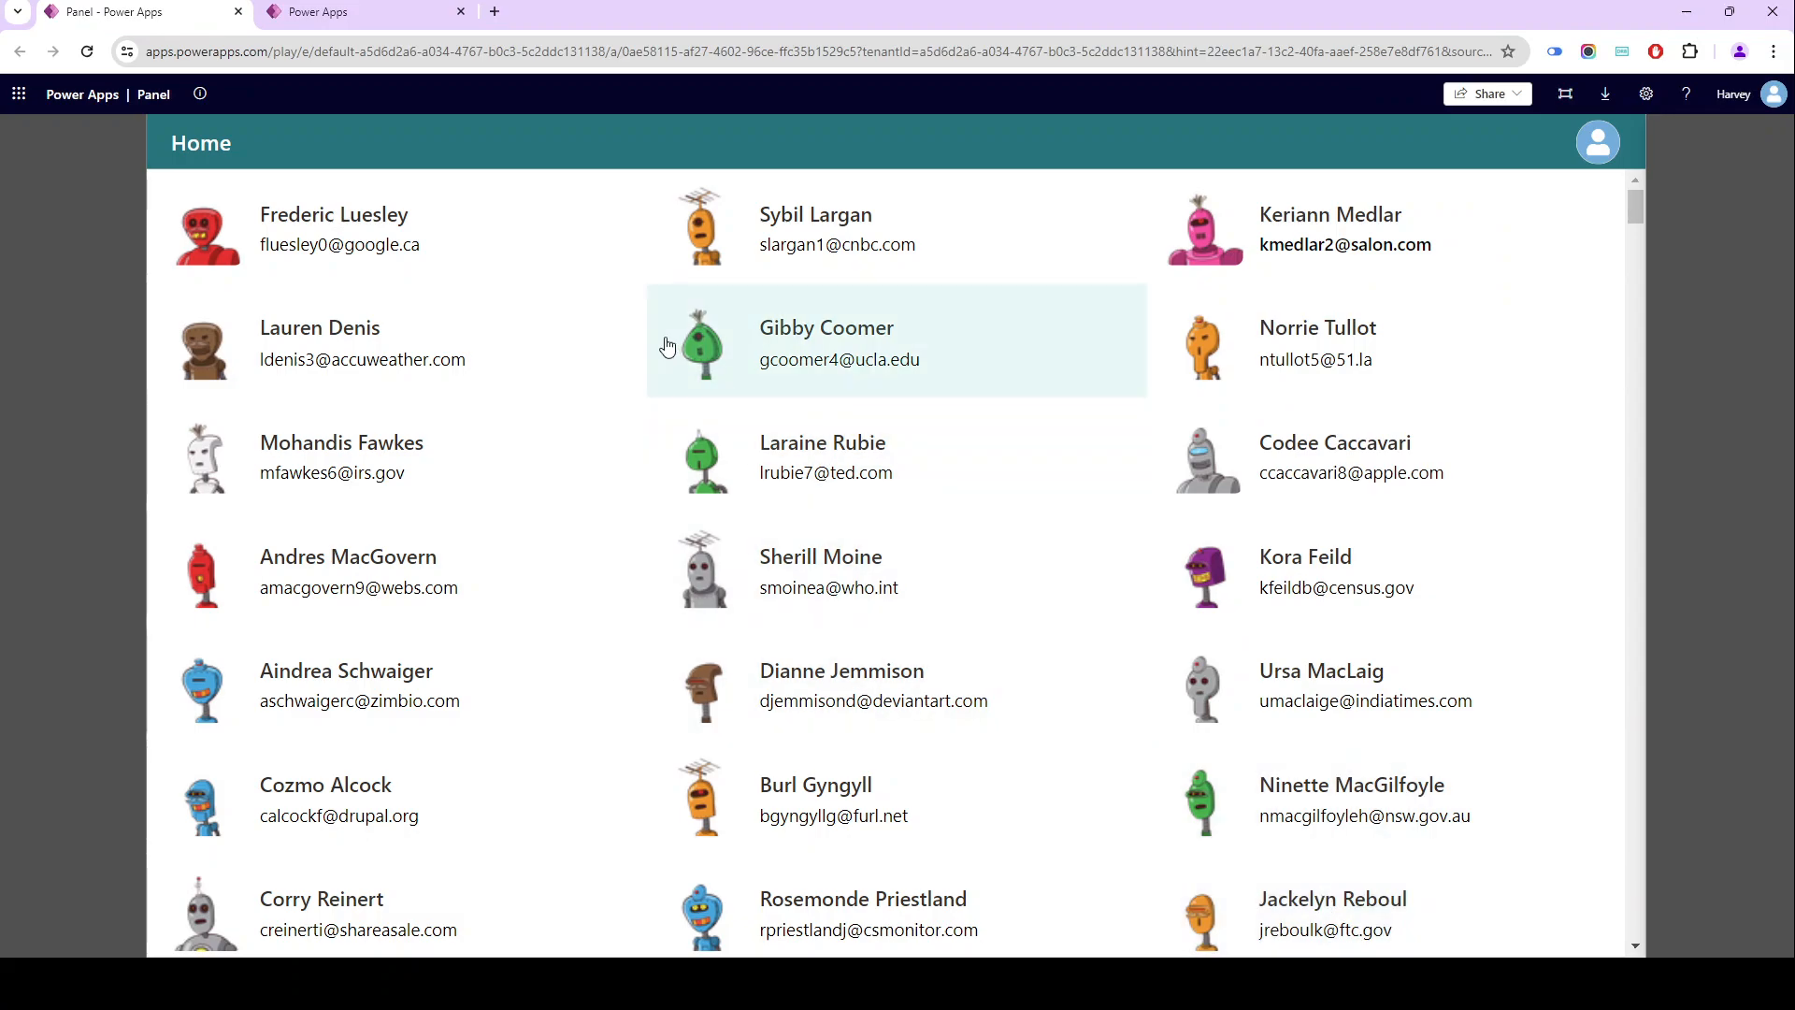
{"action": "left_click", "coordinate": [458, 257]}
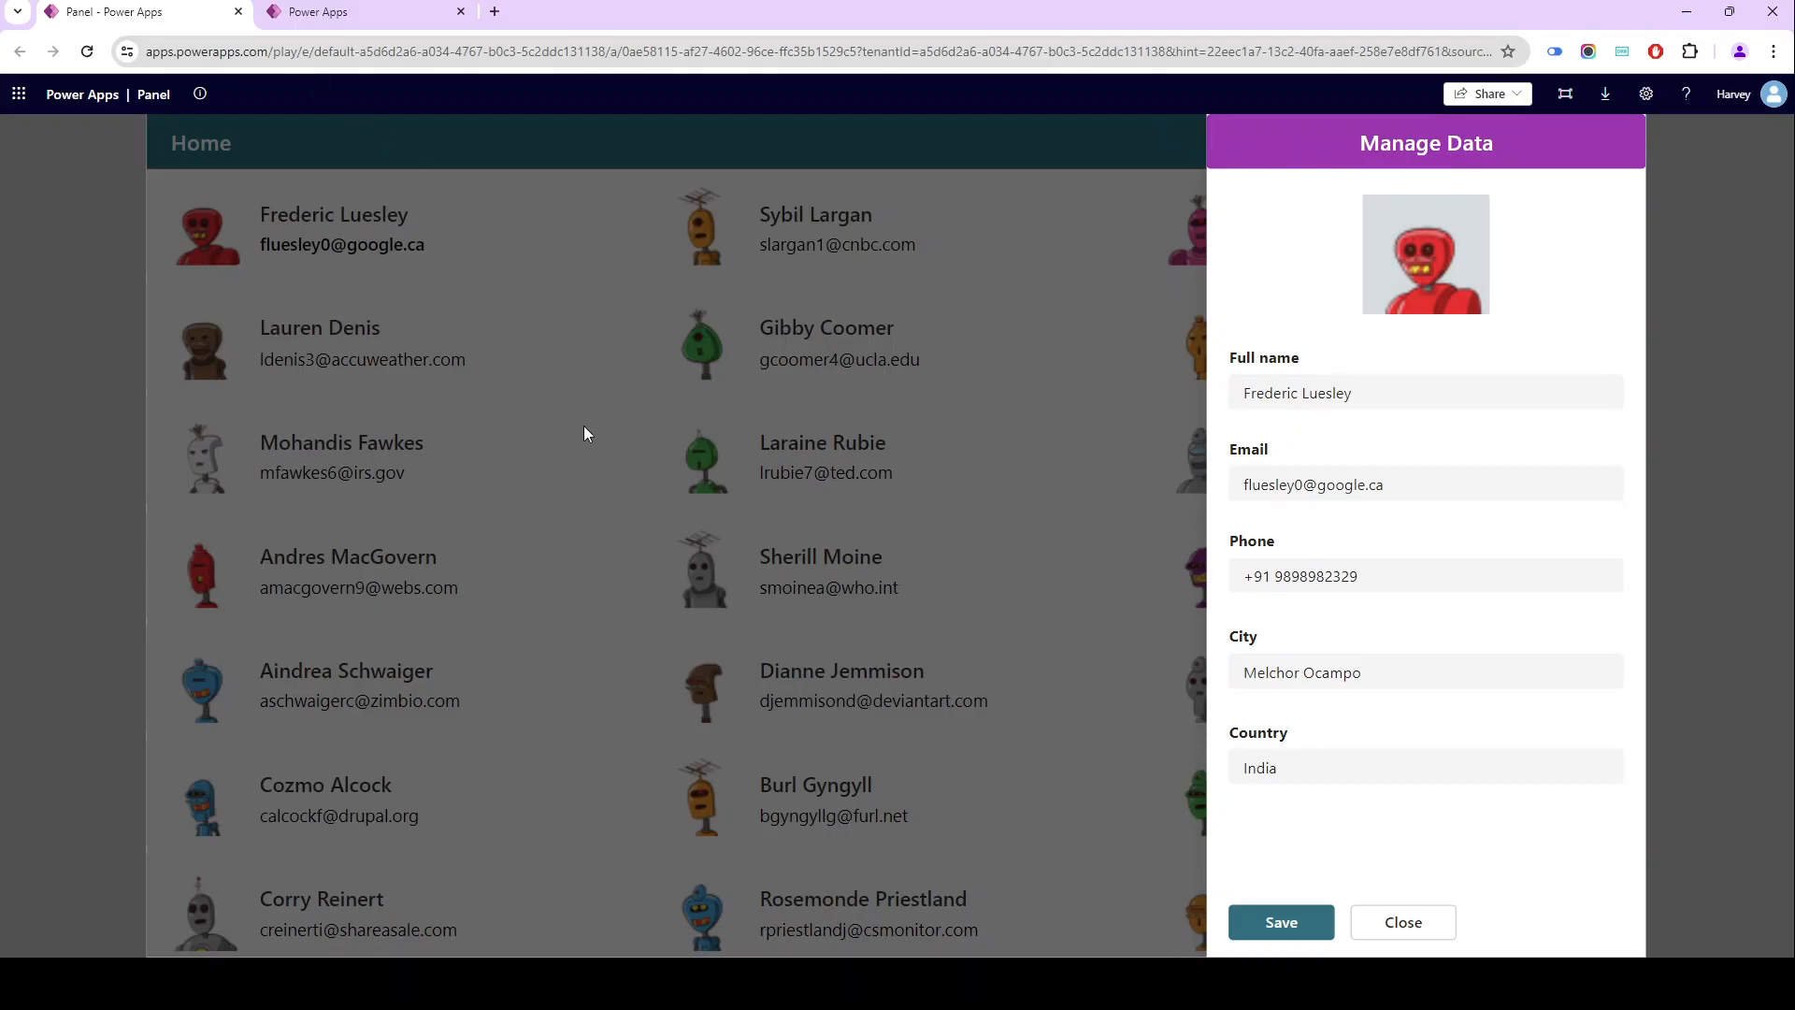
- Switch back to the Left Panel Demo editor and insert a Rectangle shape directly on Screen1, outside the container
{"action": "left_click", "coordinate": [369, 15]}
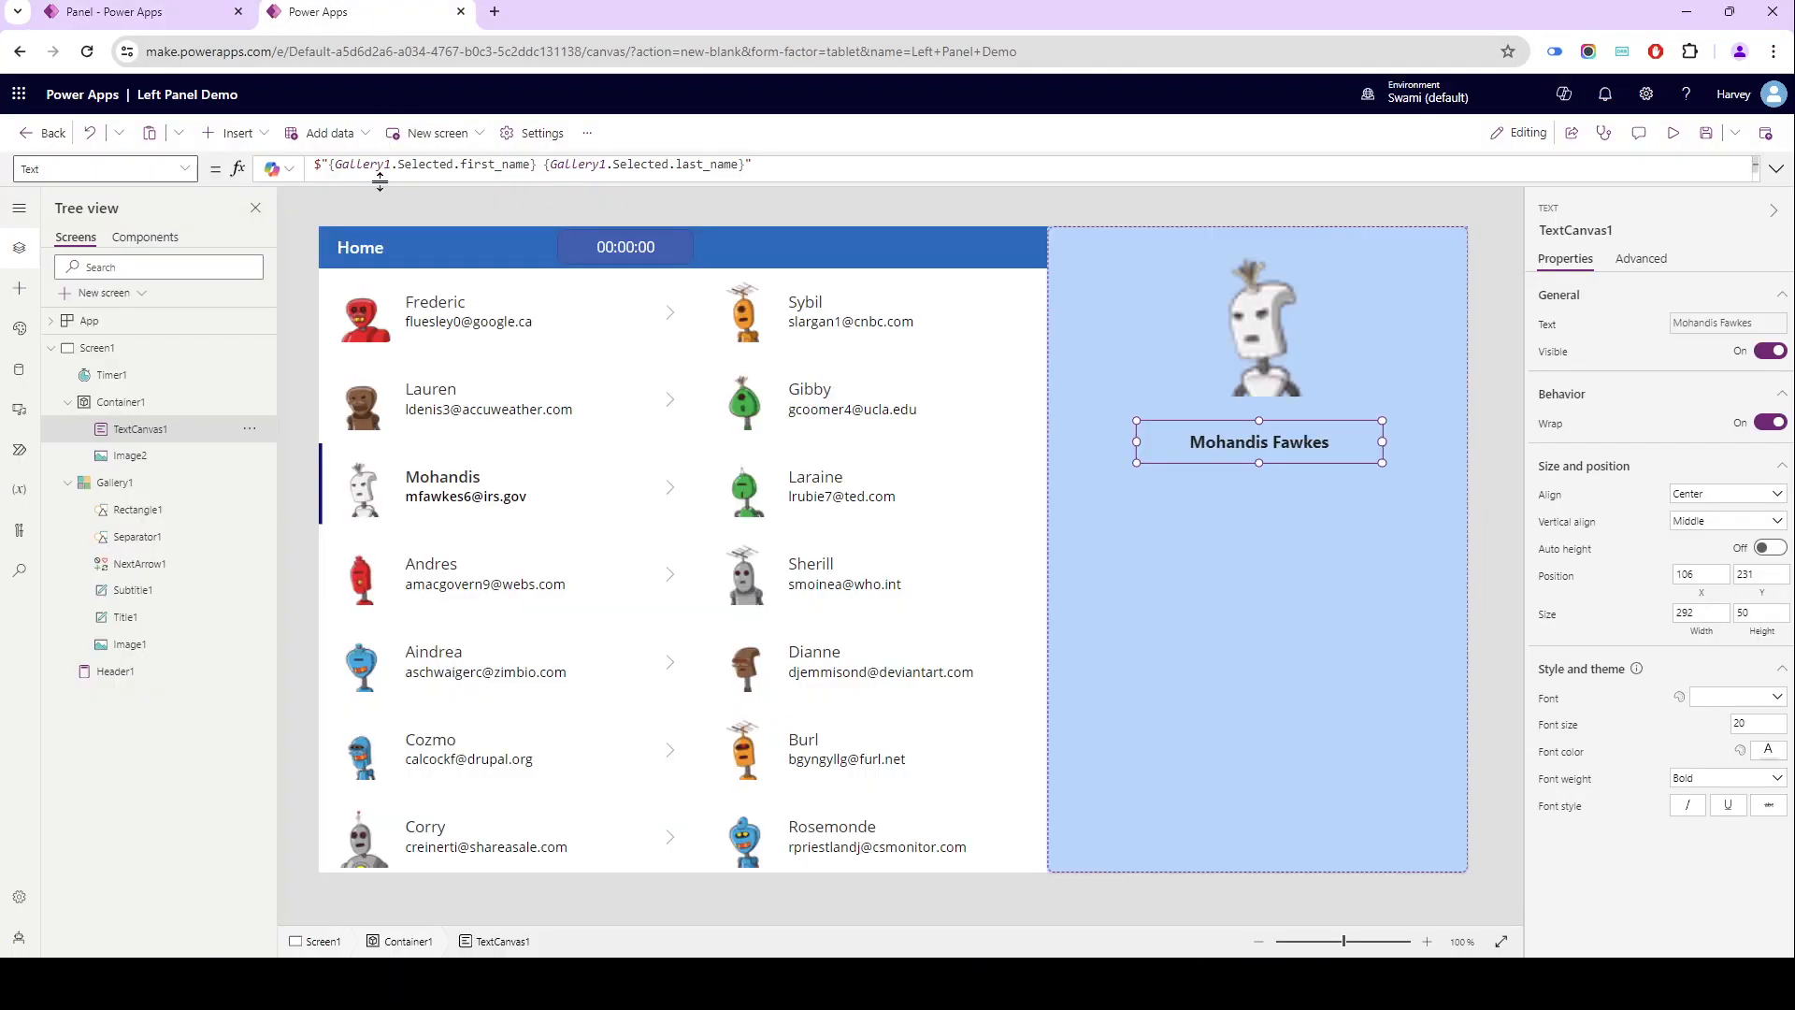
{"action": "left_click", "coordinate": [378, 213]}
{"action": "left_click", "coordinate": [261, 134]}
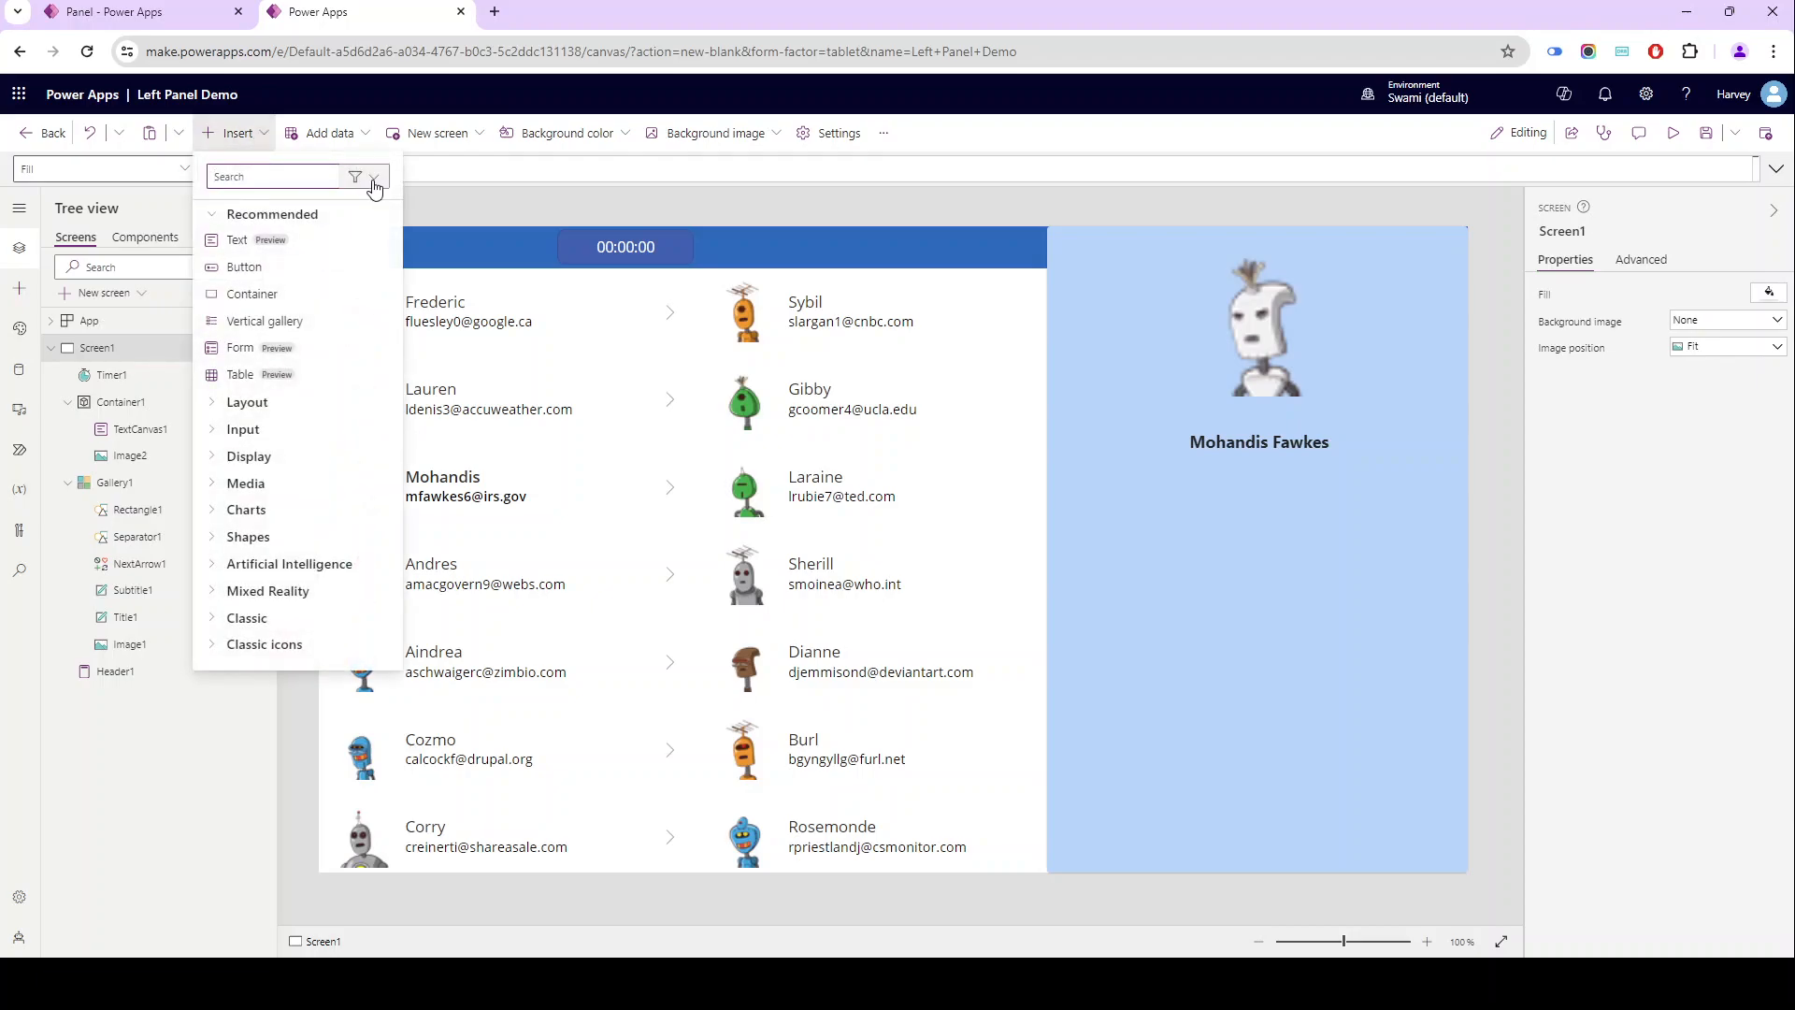
{"action": "type", "text": "rec"}
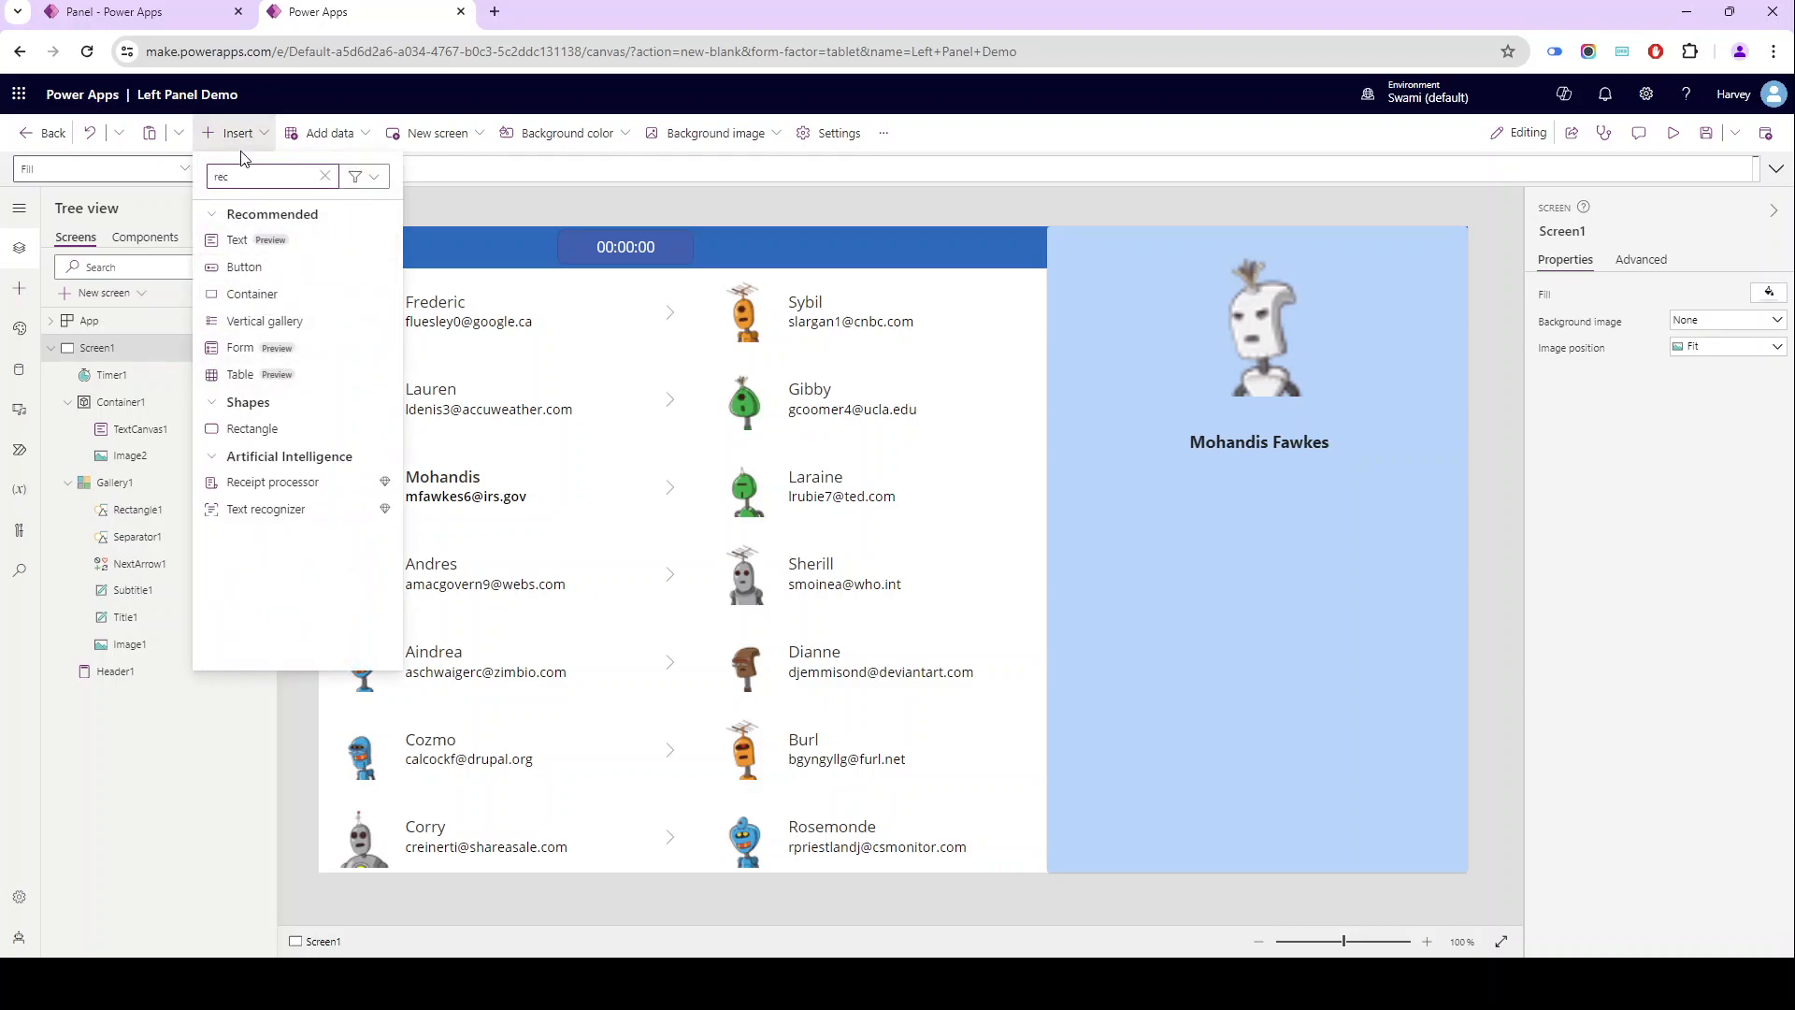
{"action": "left_click", "coordinate": [233, 429]}
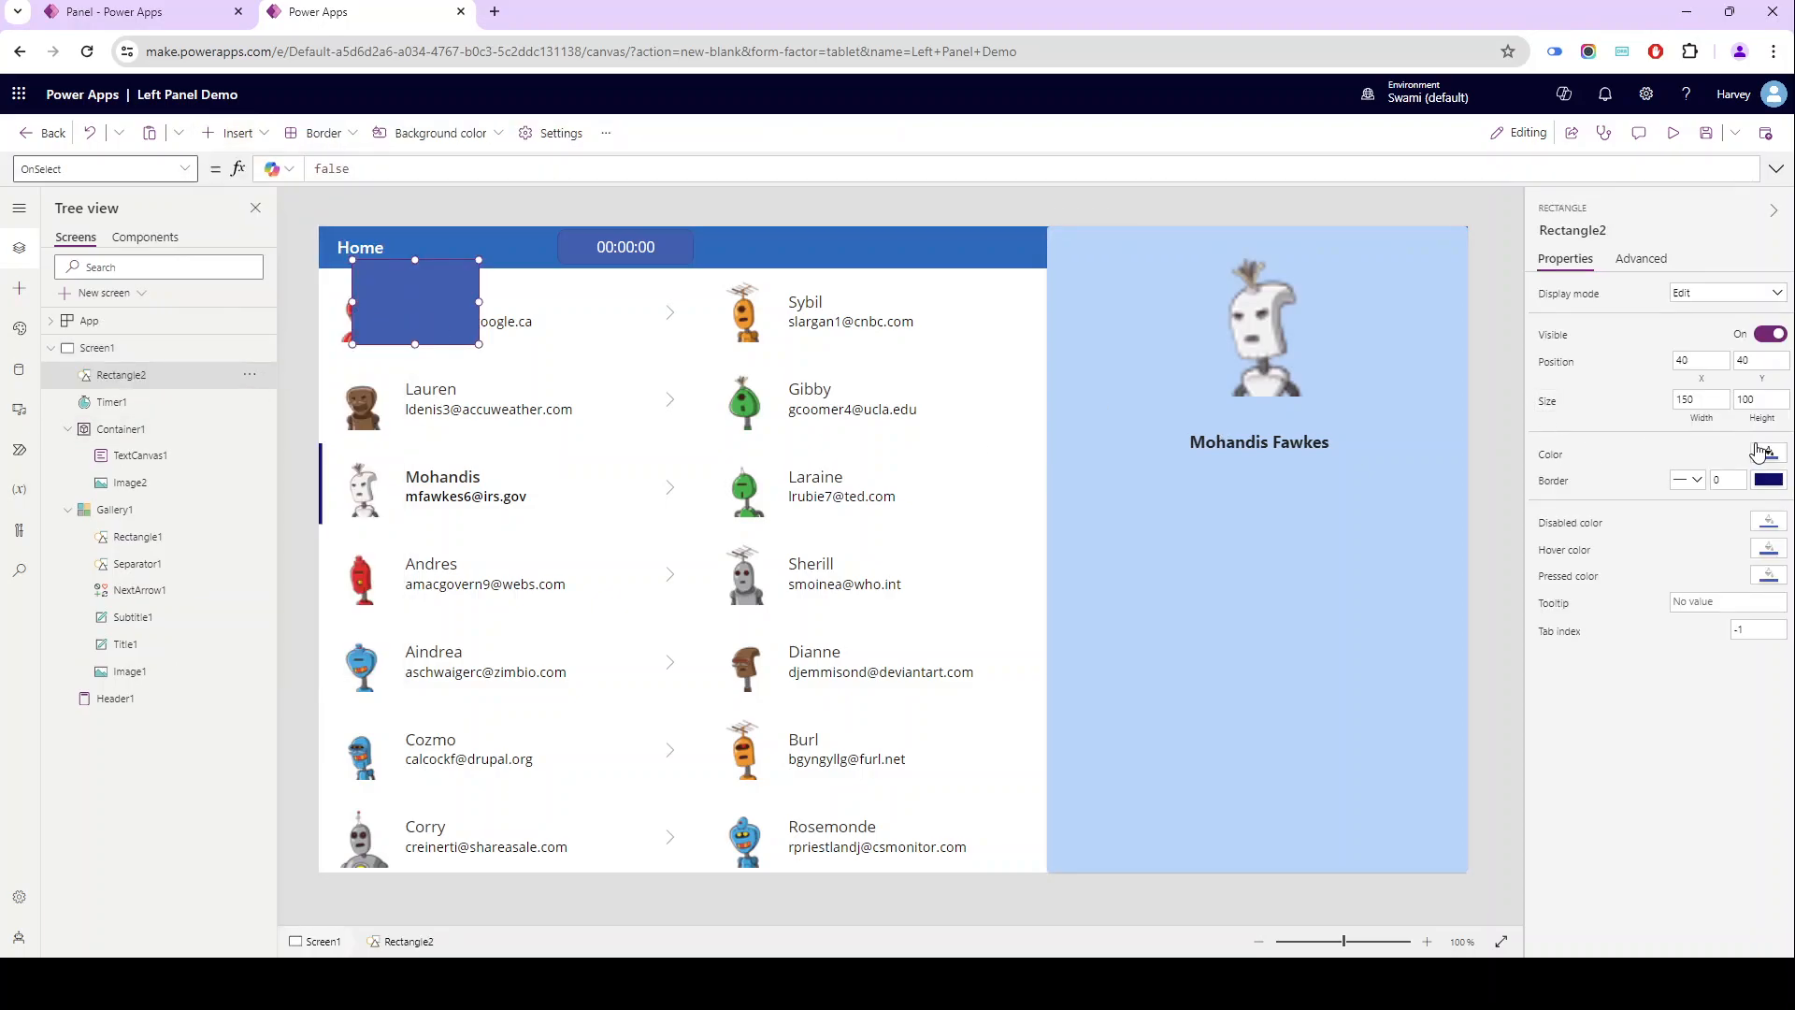
- Fill the new rectangle with black and set its custom color's alpha to 60
{"action": "left_click", "coordinate": [1762, 452]}
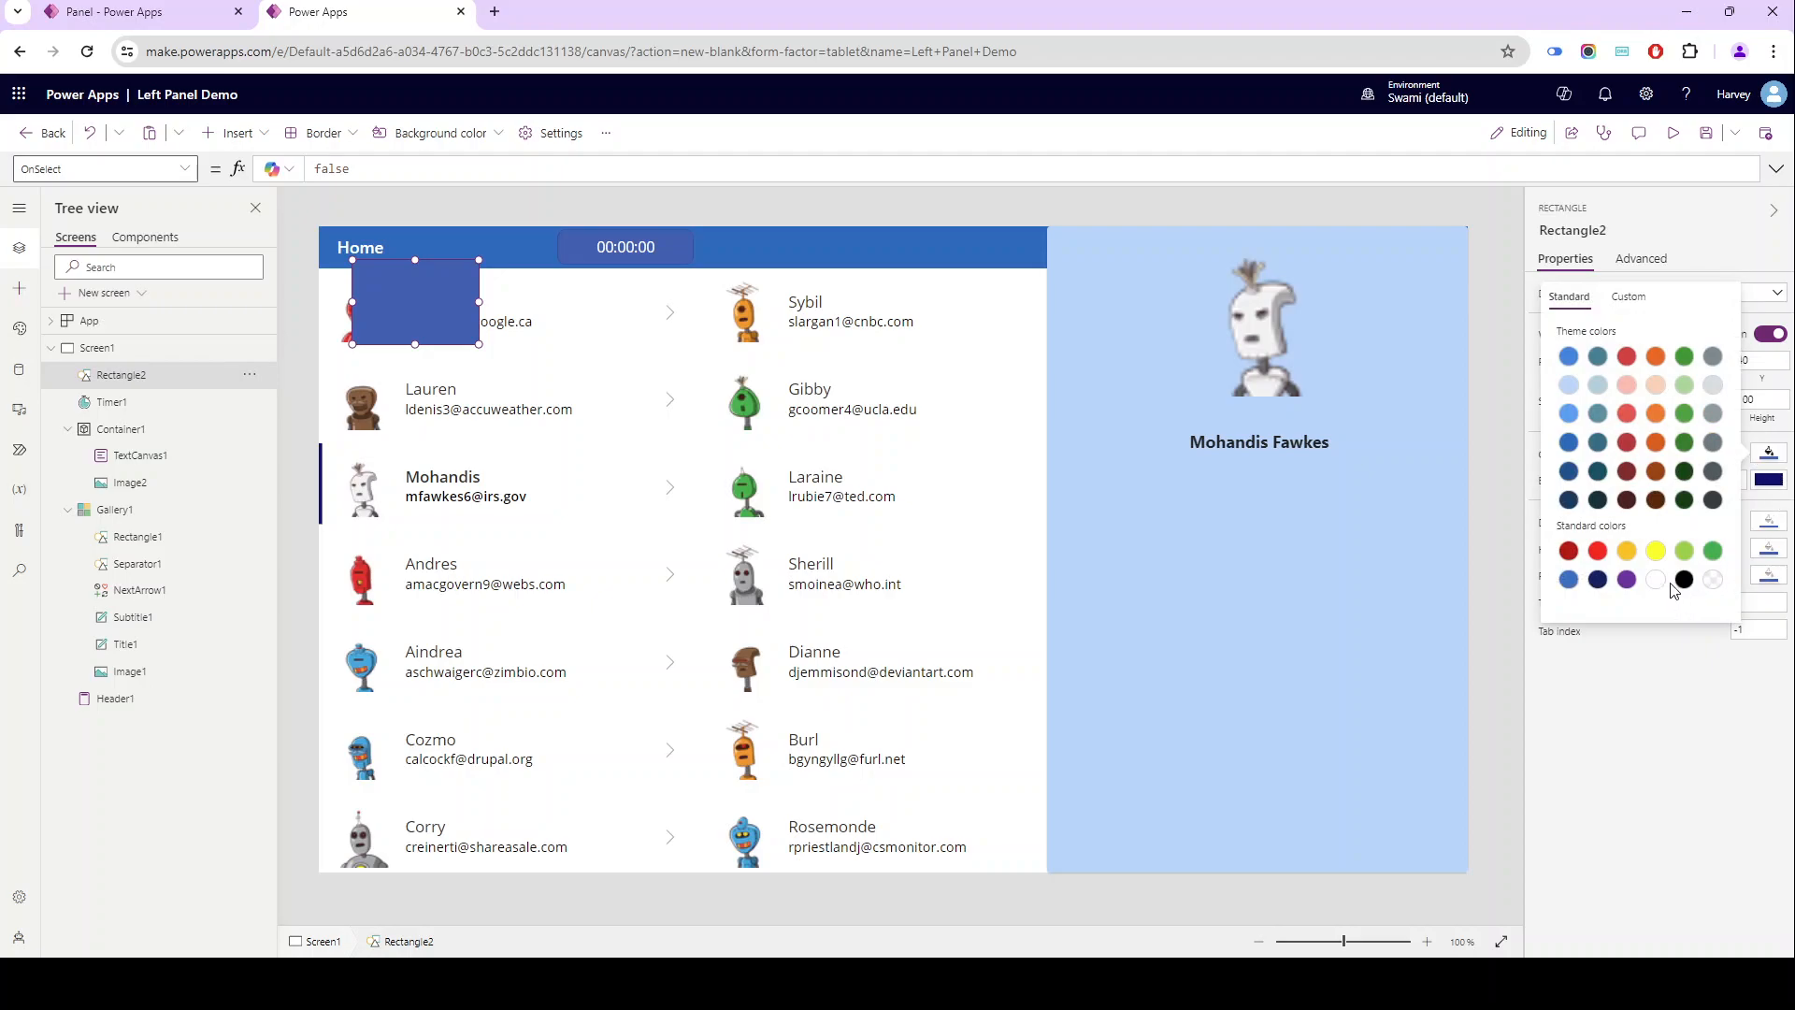
{"action": "left_click", "coordinate": [1682, 580]}
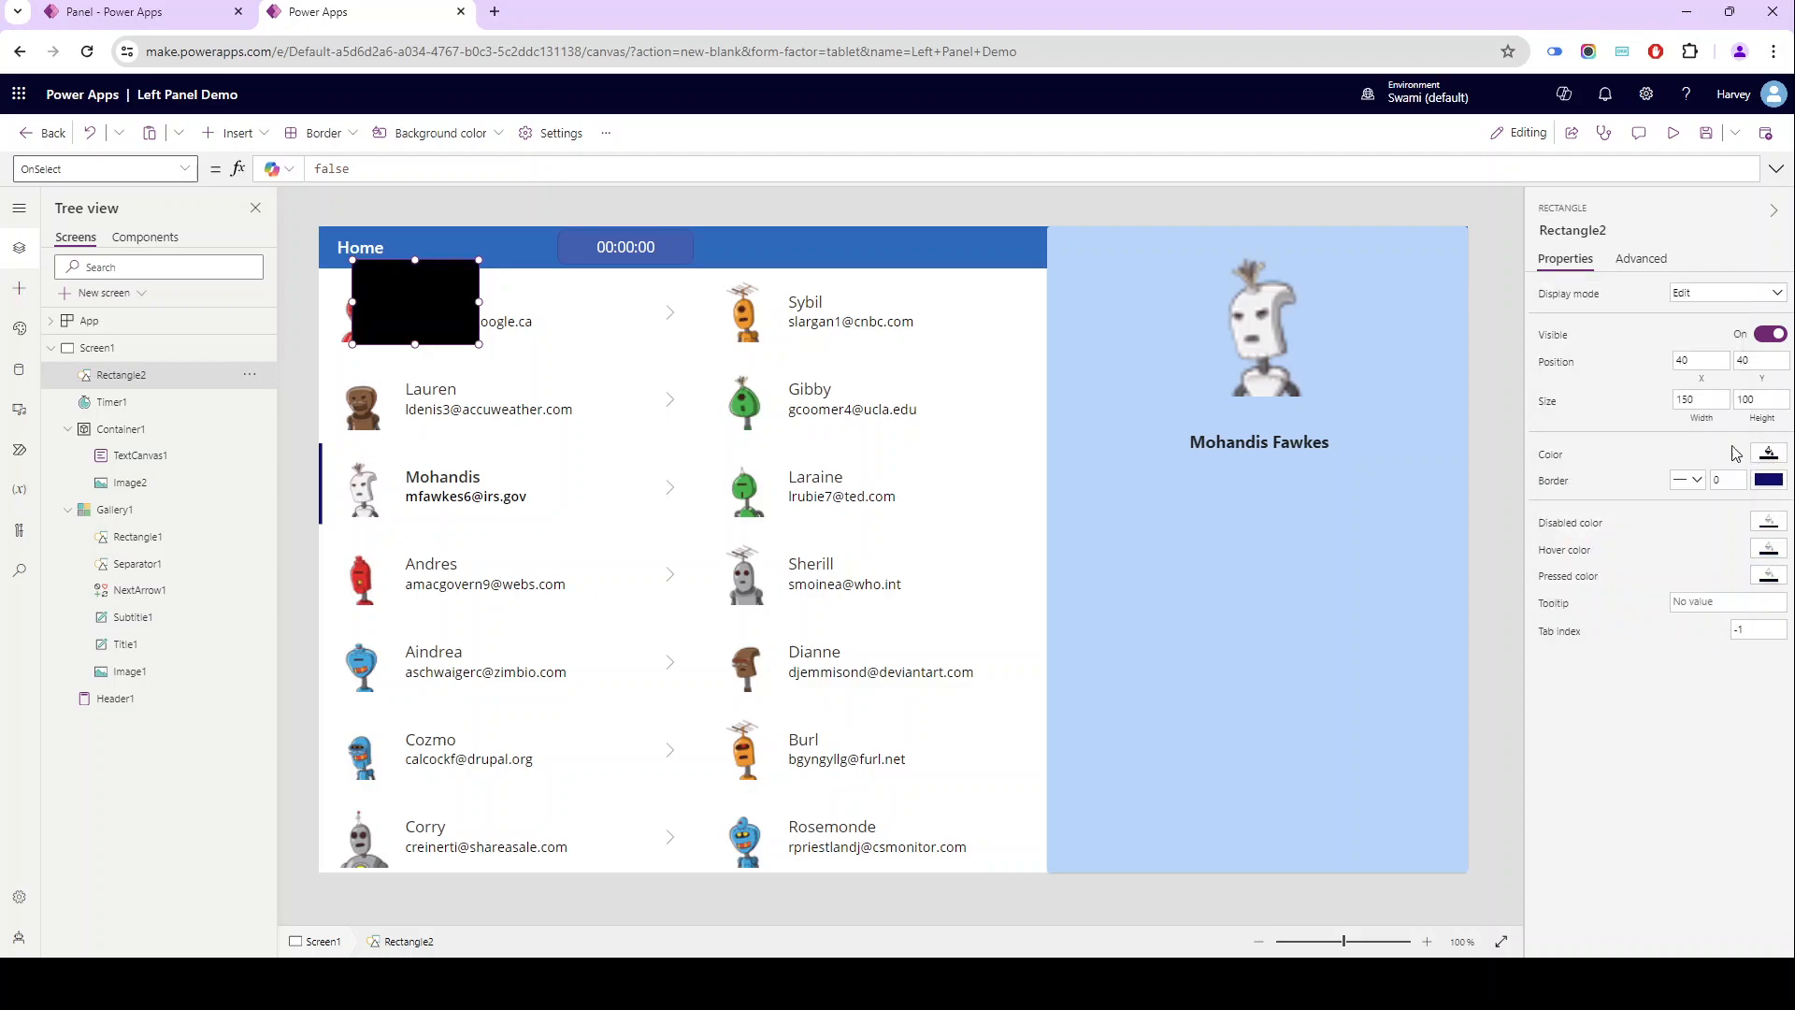
{"action": "left_click", "coordinate": [1768, 452]}
{"action": "left_click", "coordinate": [1638, 306]}
{"action": "left_click", "coordinate": [1709, 596]}
{"action": "type", "text": "60"}
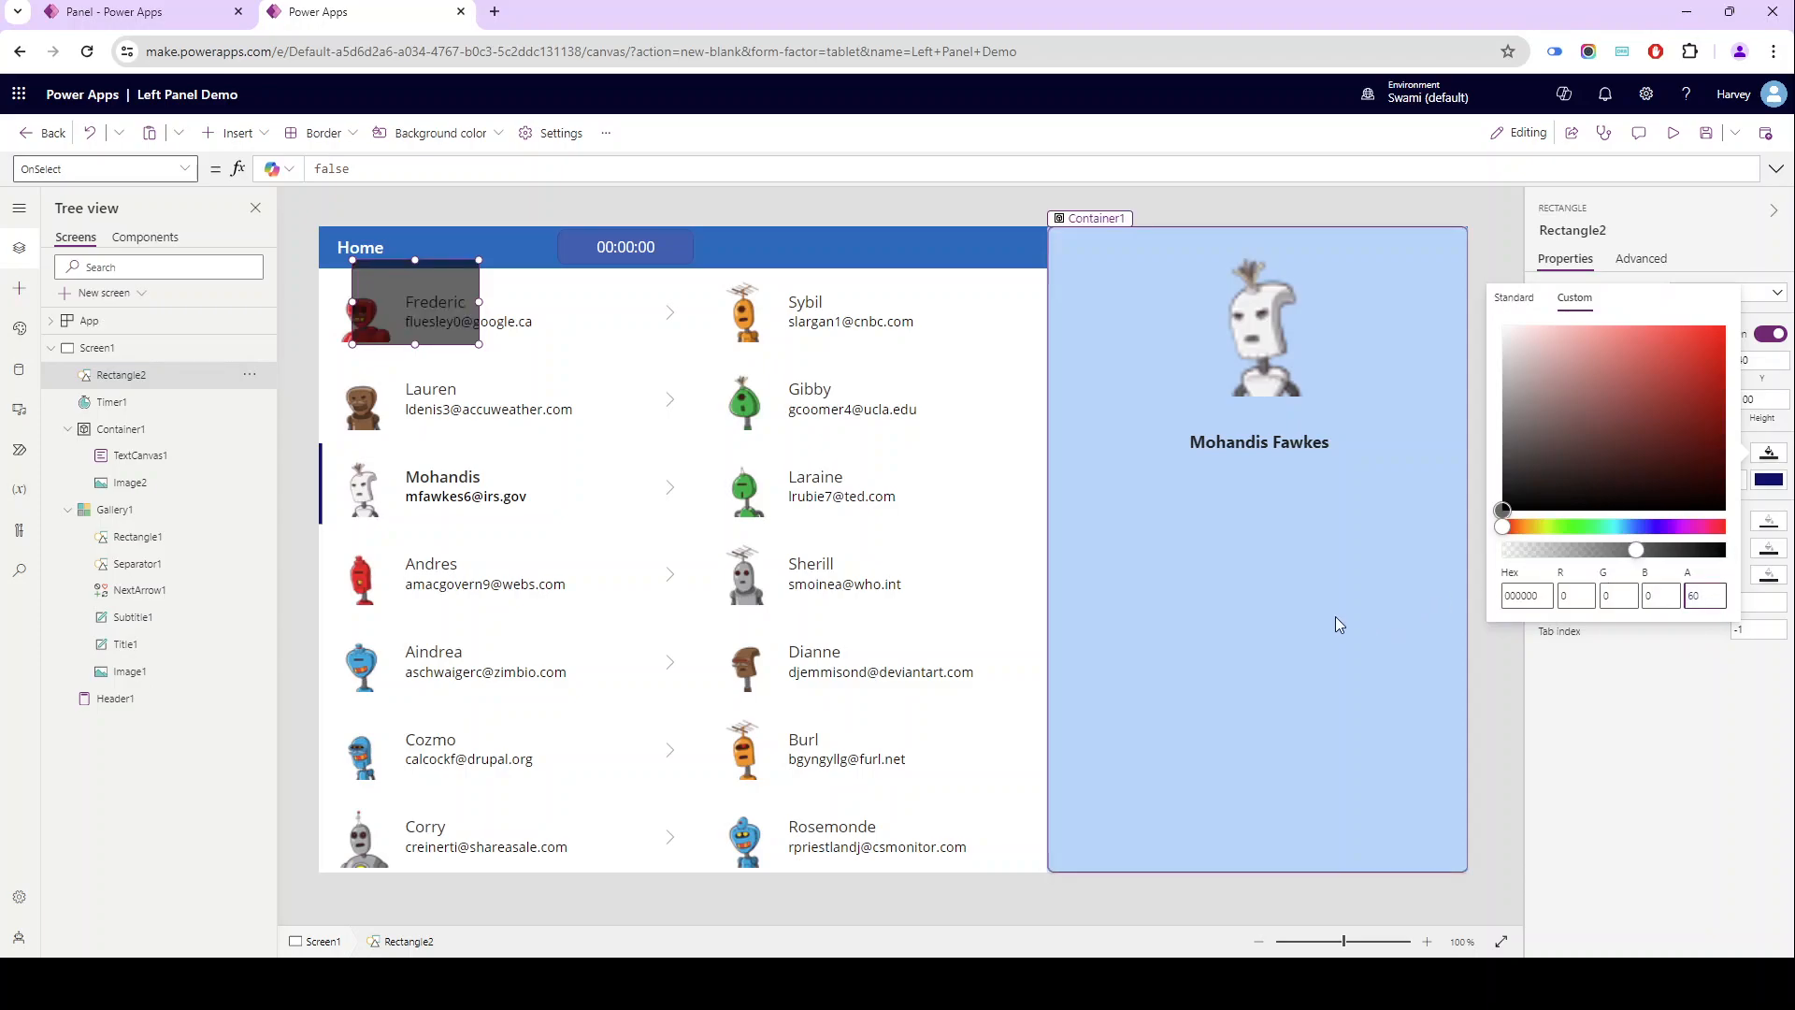
- Move the rectangle to position 0, 0 and size it to Parent.Width by Parent.Height
{"action": "left_click_drag", "start_coordinate": [374, 285], "coordinate": [320, 234]}
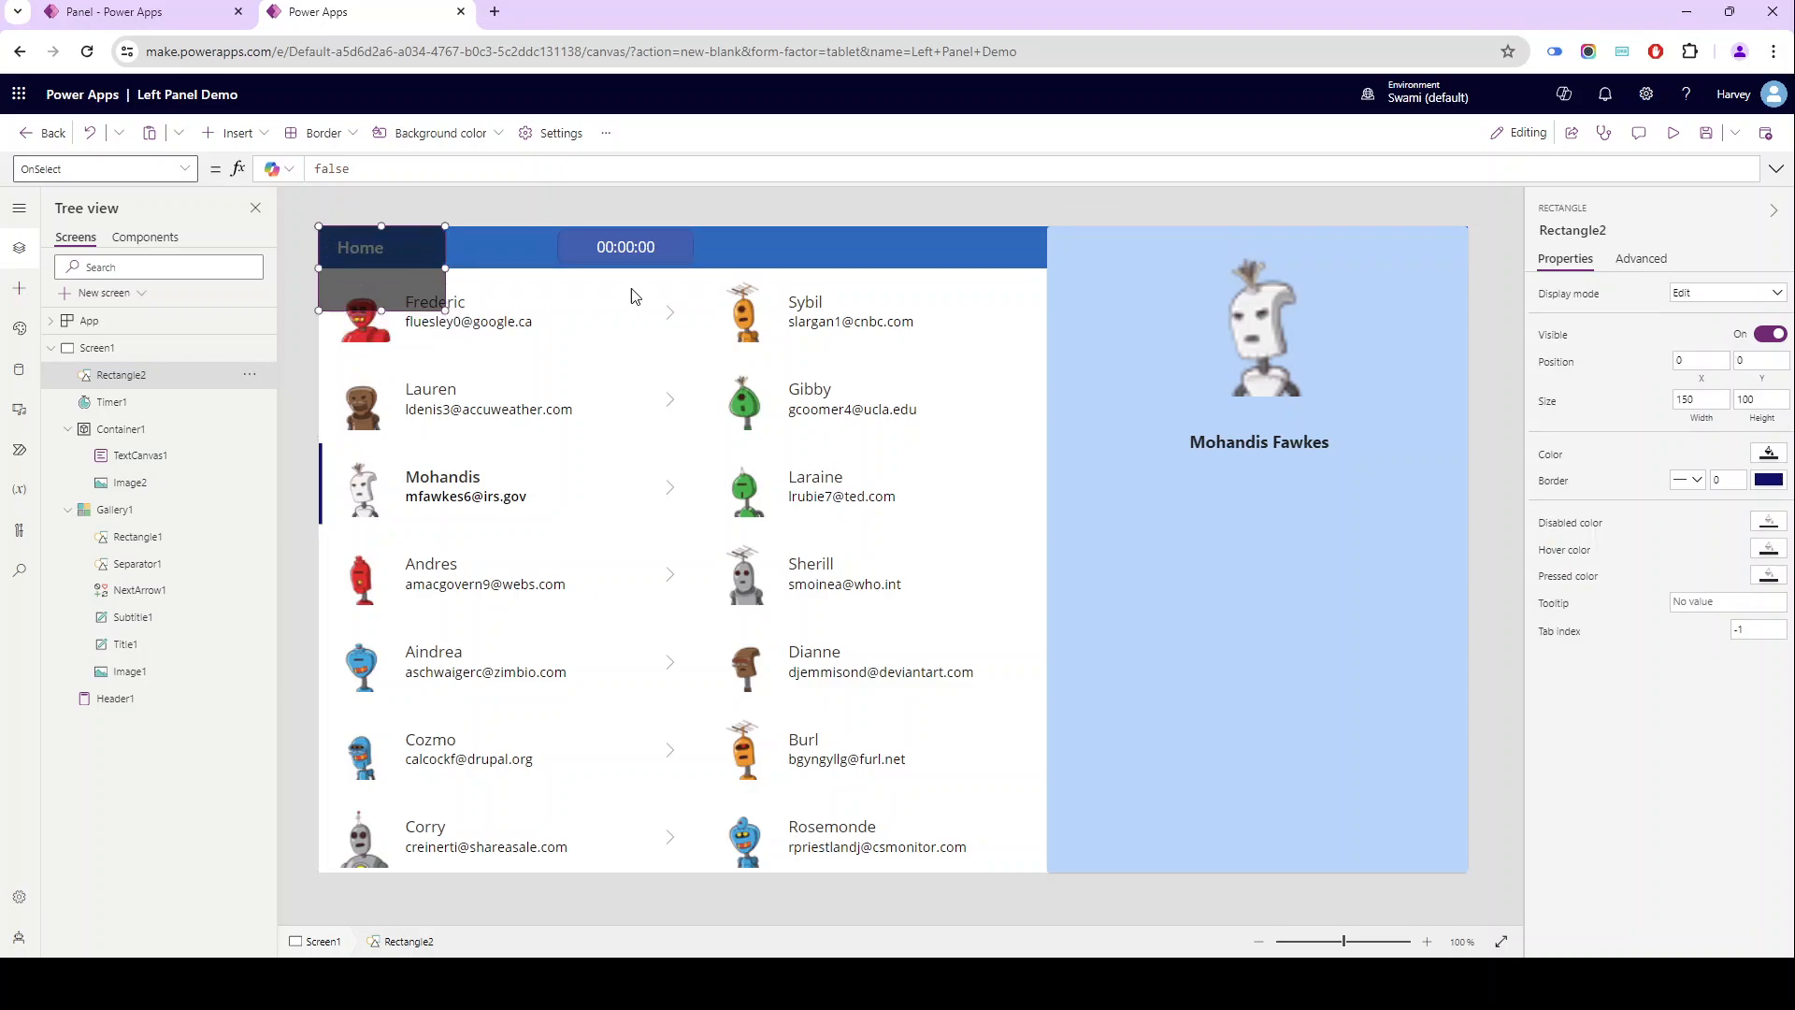
{"action": "left_click", "coordinate": [1707, 421]}
{"action": "type", "text": "Parent.Width"}
{"action": "left_click", "coordinate": [1759, 431]}
{"action": "type", "text": "pa"}
{"action": "key", "text": "Tab"}
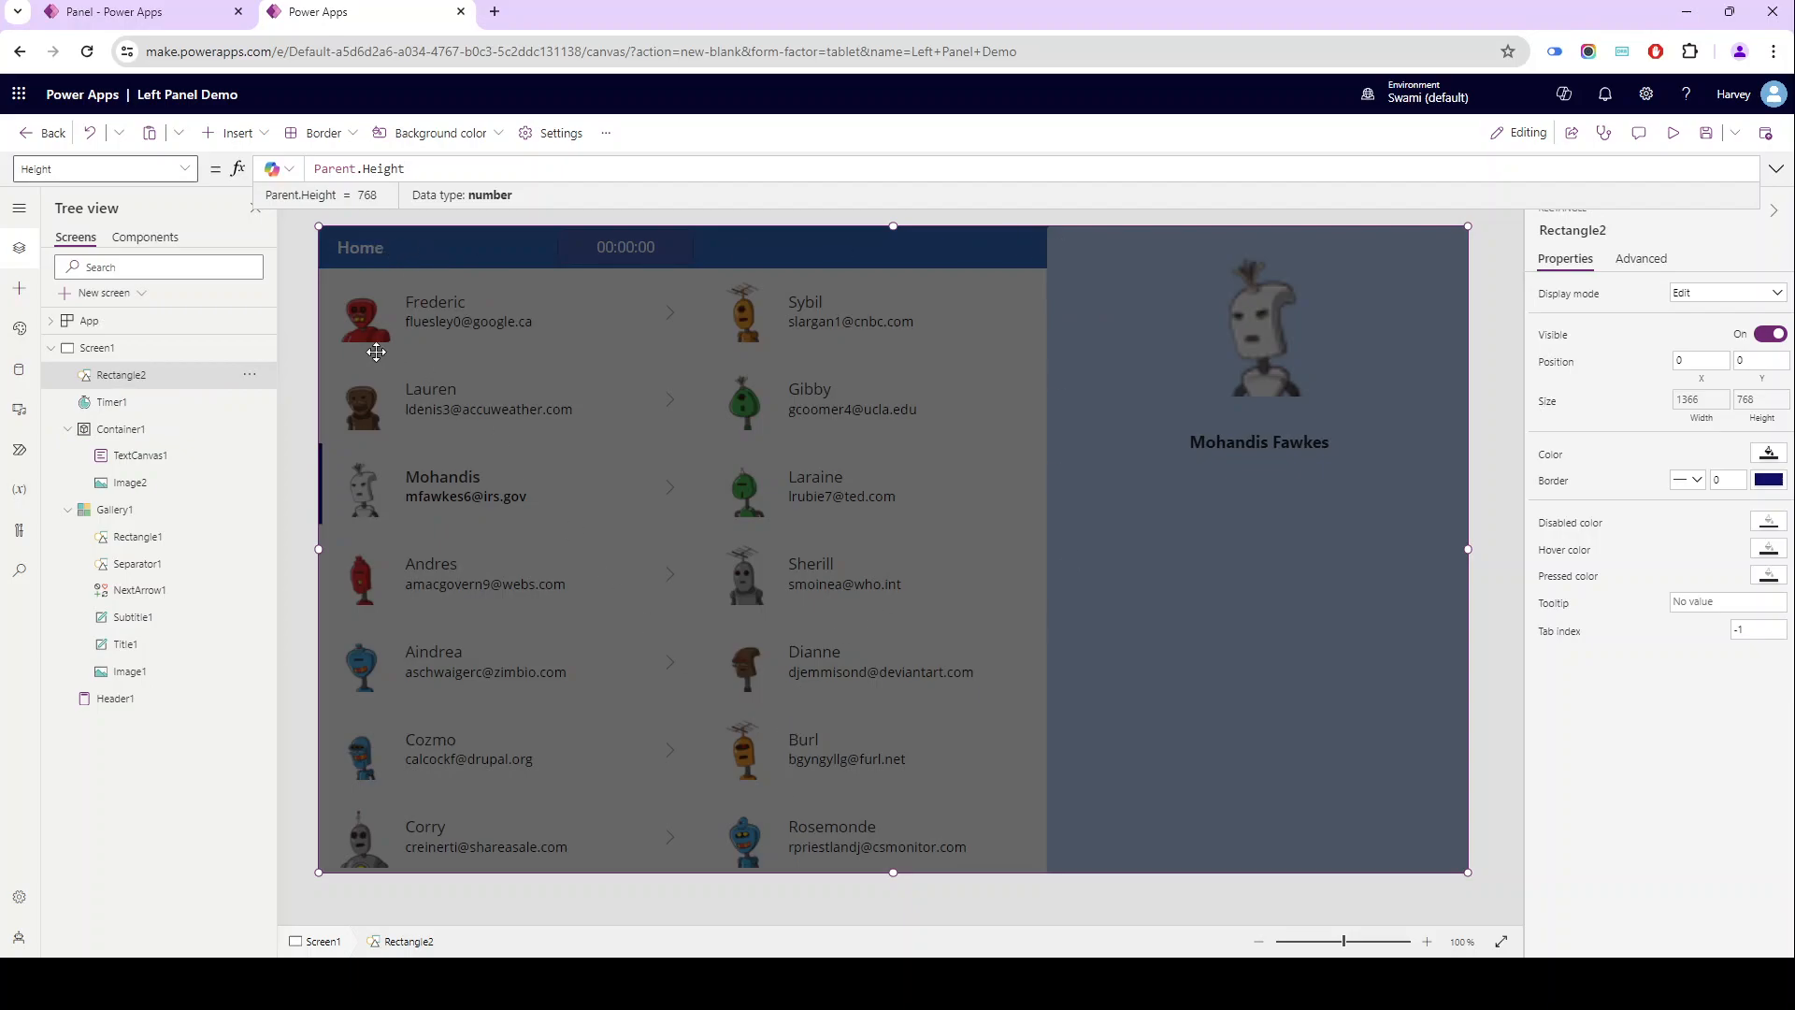
- Bring Container1 to the front so that it sits above the overlay rectangle
{"action": "left_click", "coordinate": [123, 437]}
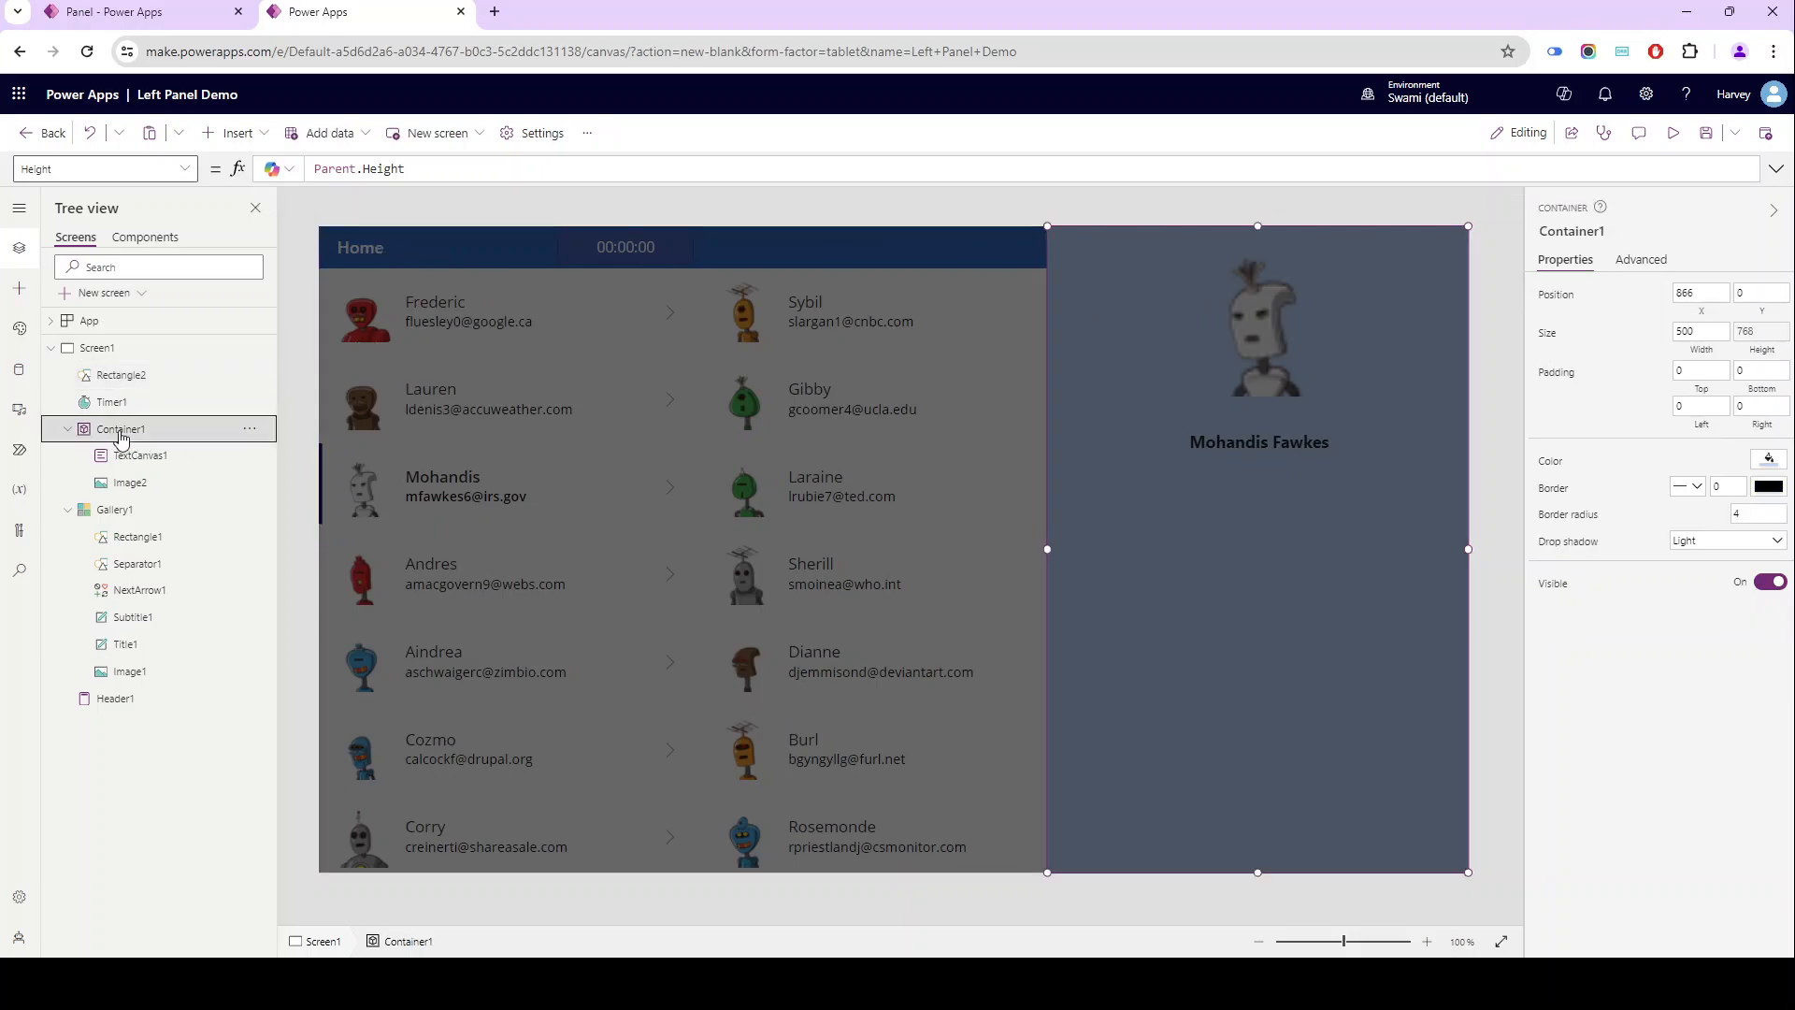
{"action": "right_click", "coordinate": [121, 438]}
{"action": "mouse_move", "coordinate": [187, 664]}
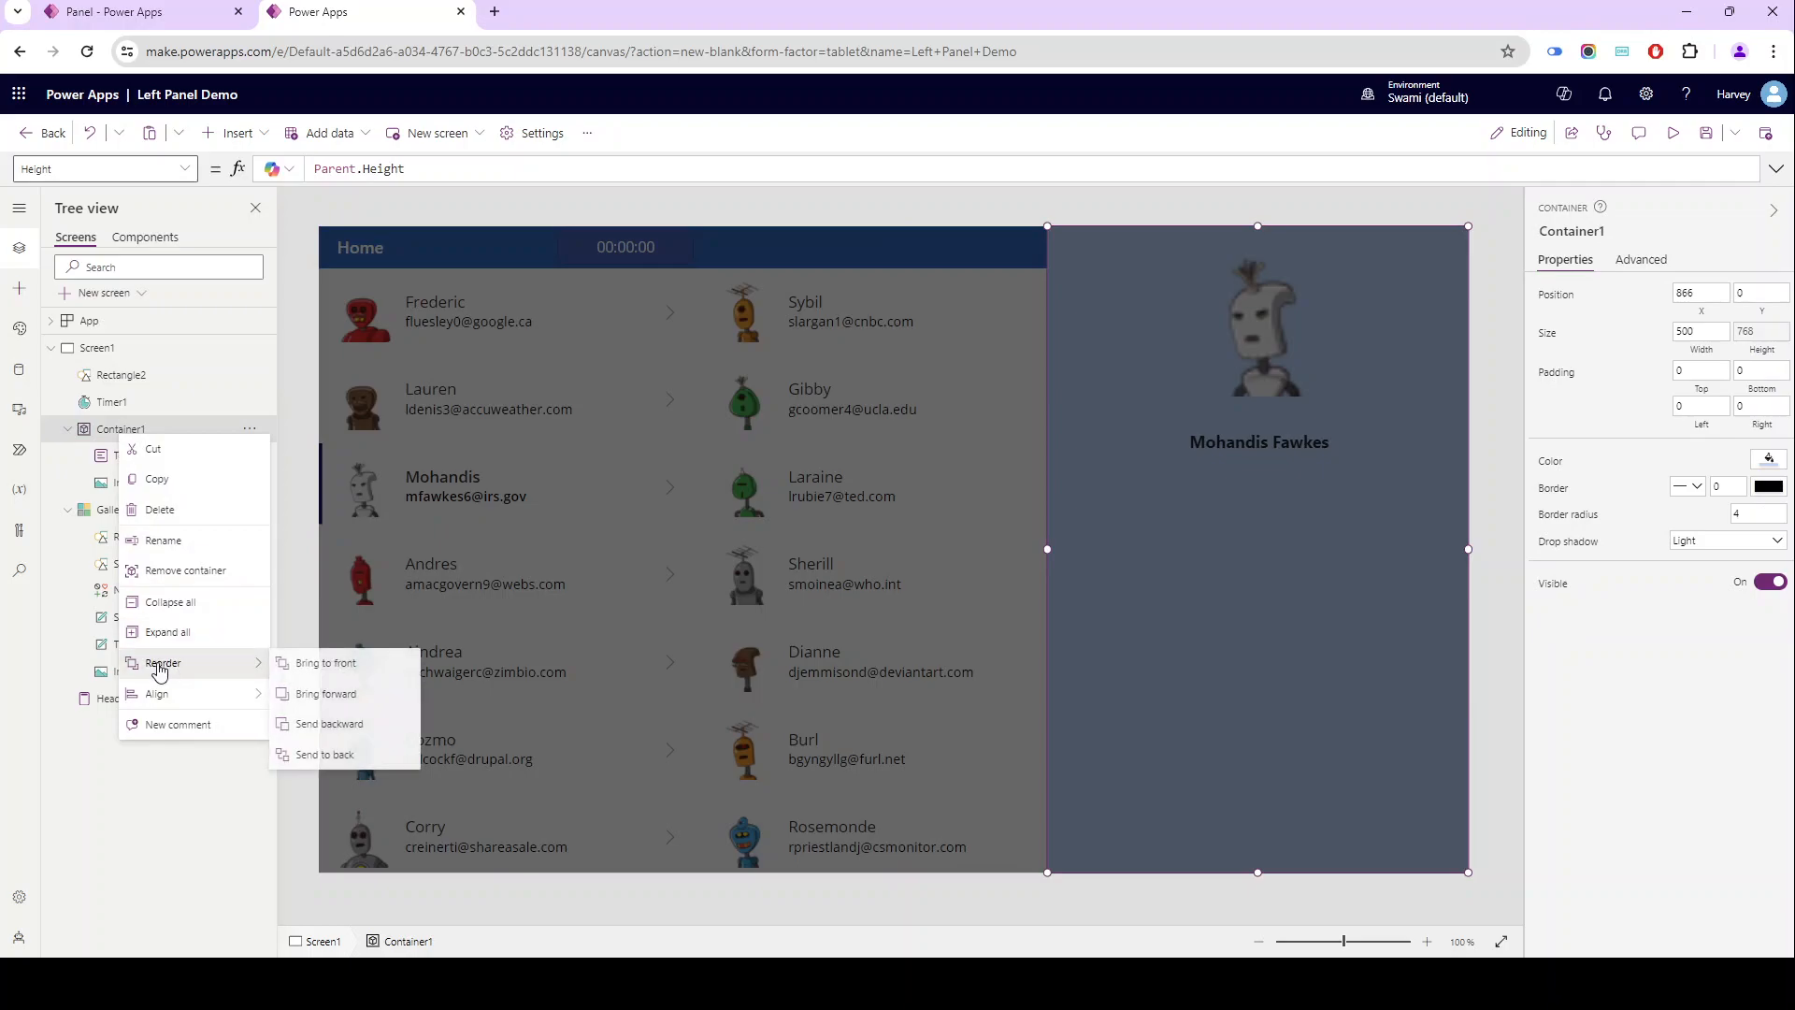
{"action": "left_click", "coordinate": [299, 664]}
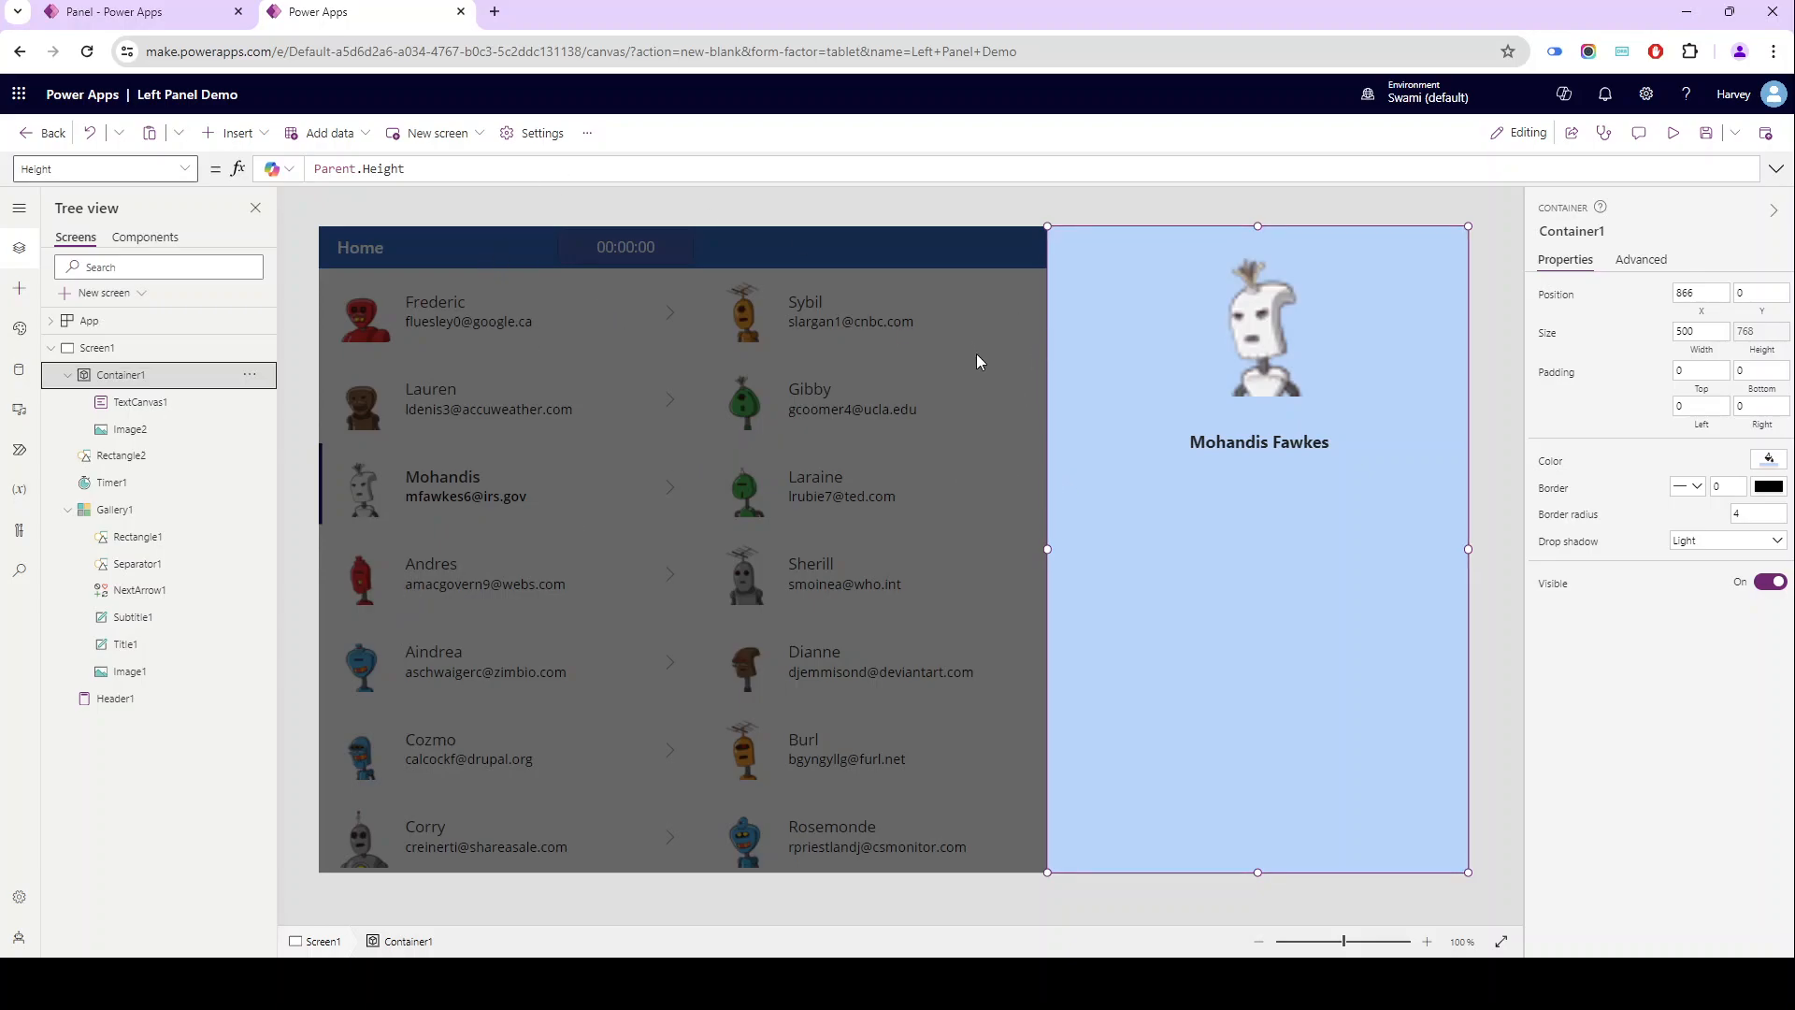
- Switch to the finished Panel app, close its Manage Data panel to check the Close button, and return to the Left Panel Demo editor
{"action": "left_click", "coordinate": [110, 16]}
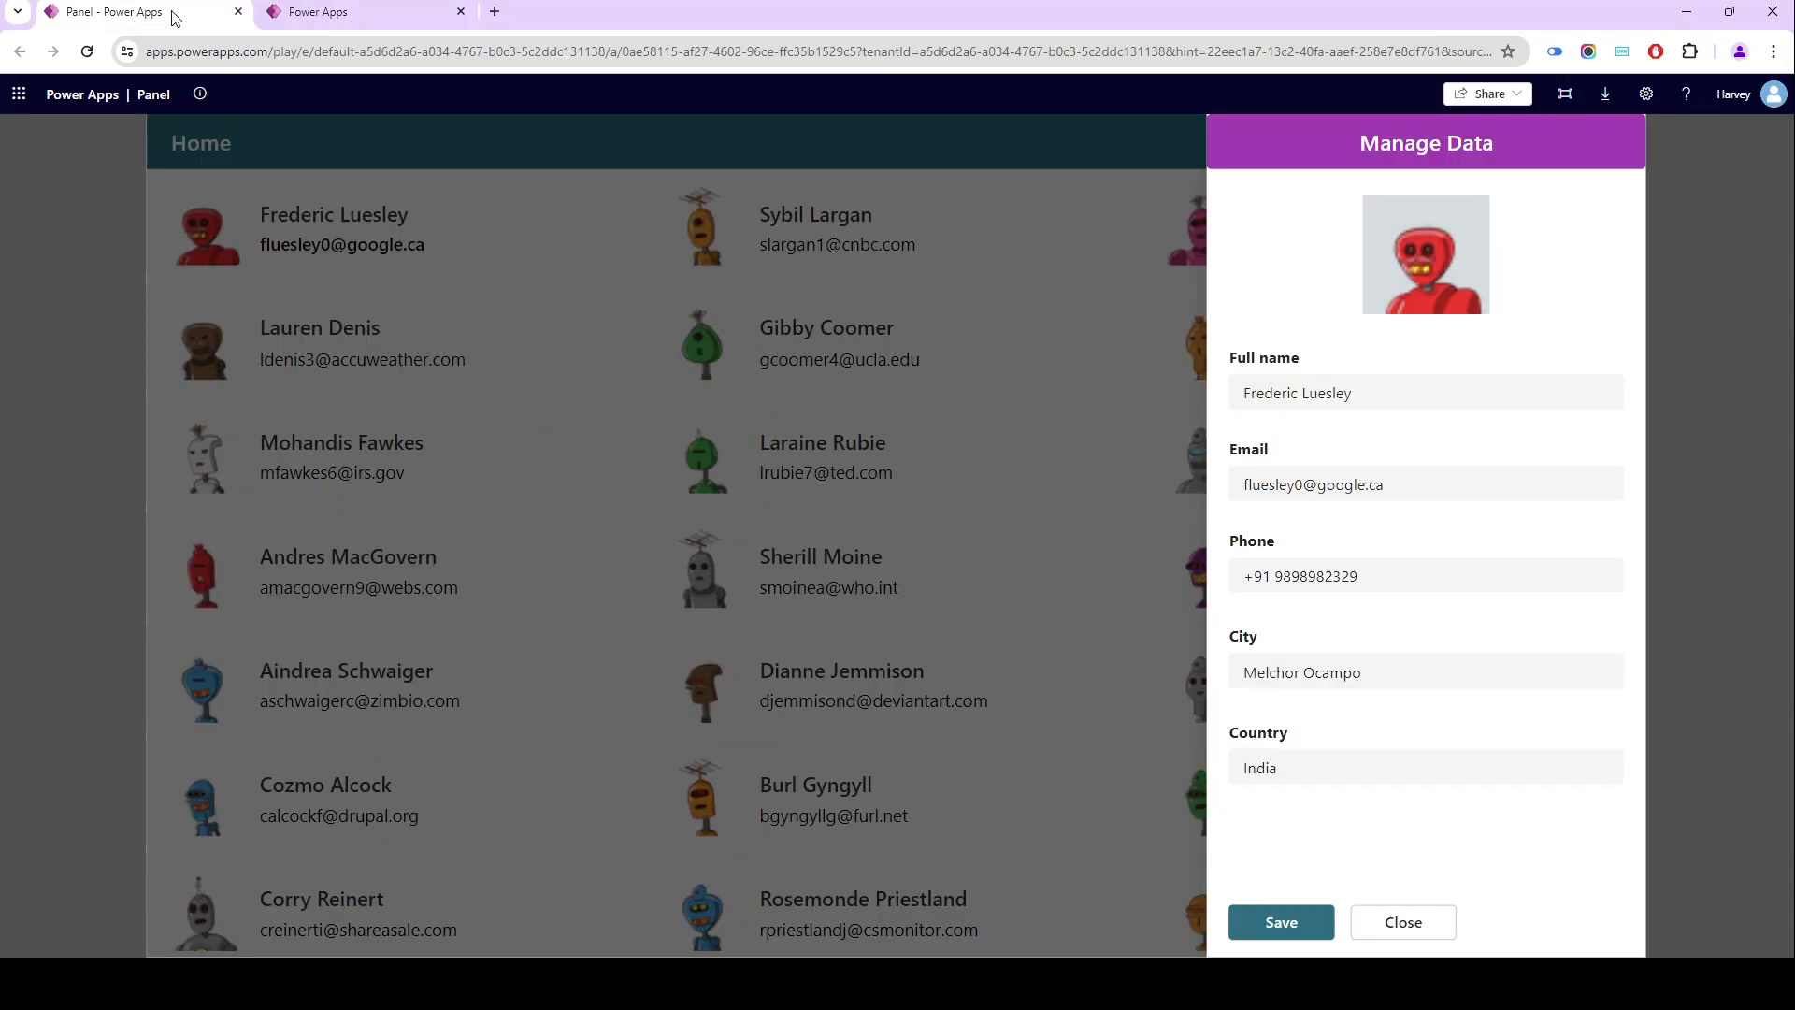
{"action": "left_click", "coordinate": [1397, 926]}
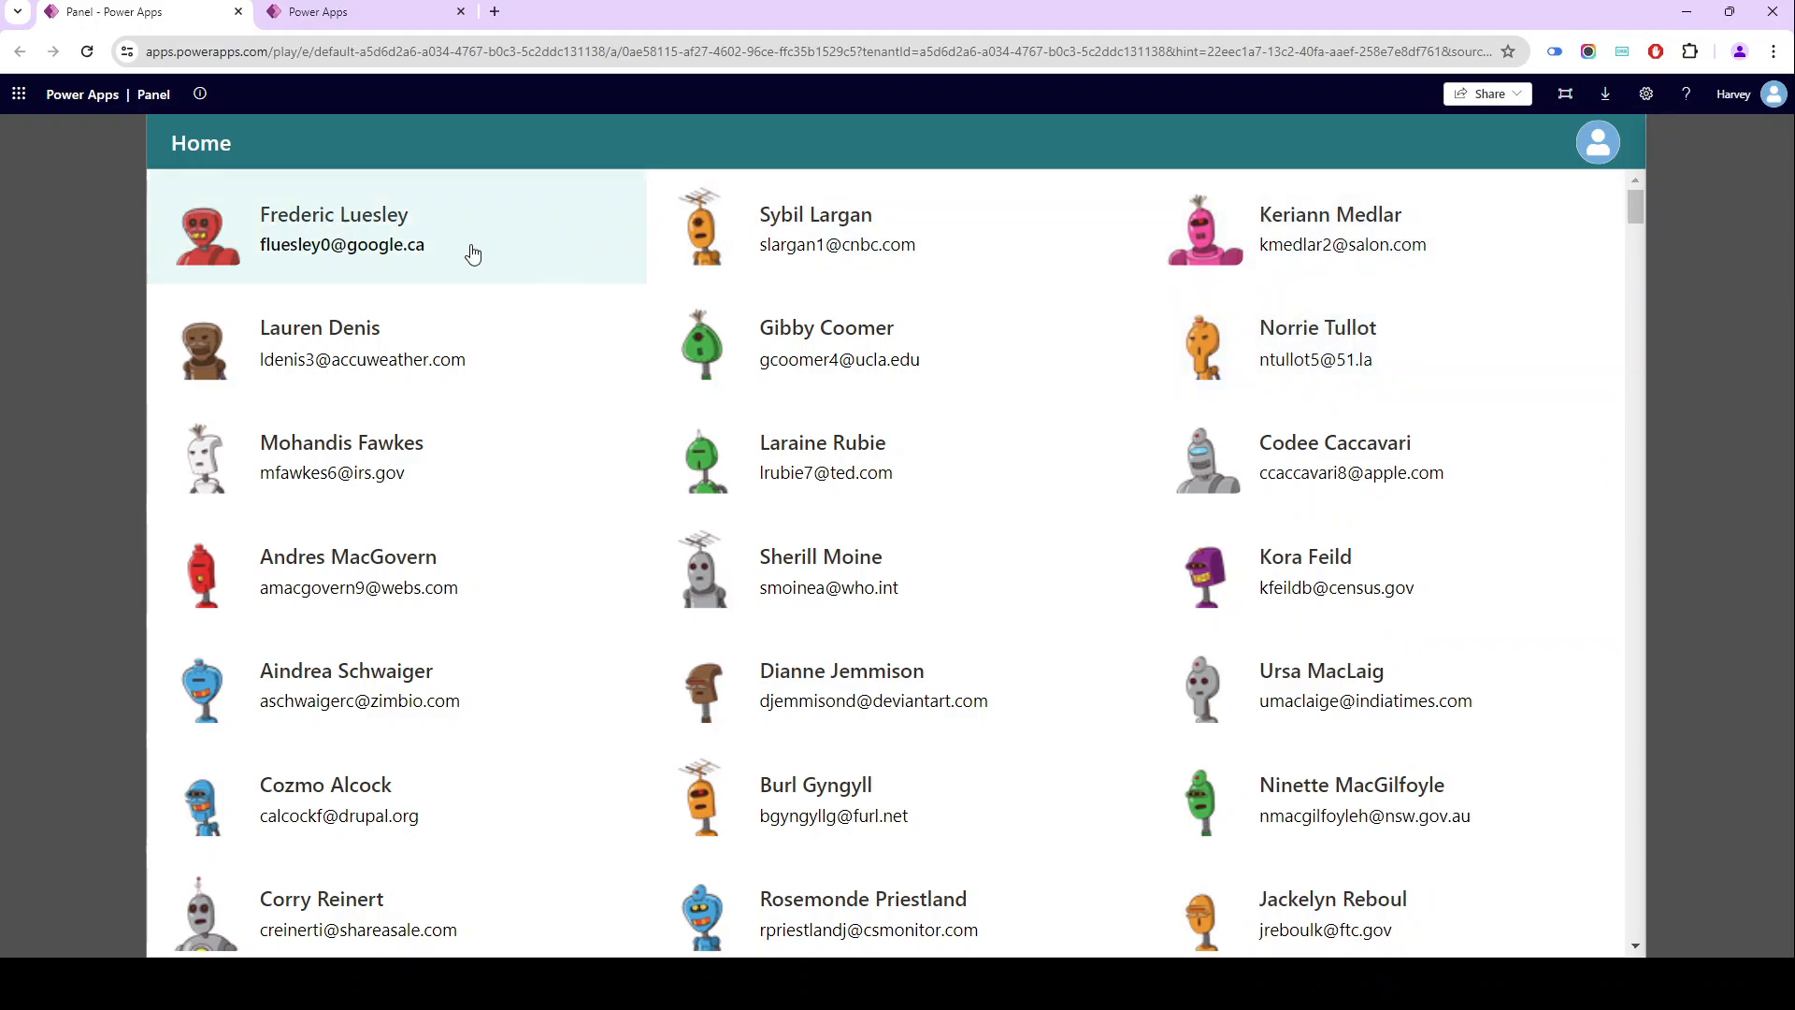
{"action": "left_click", "coordinate": [331, 21]}
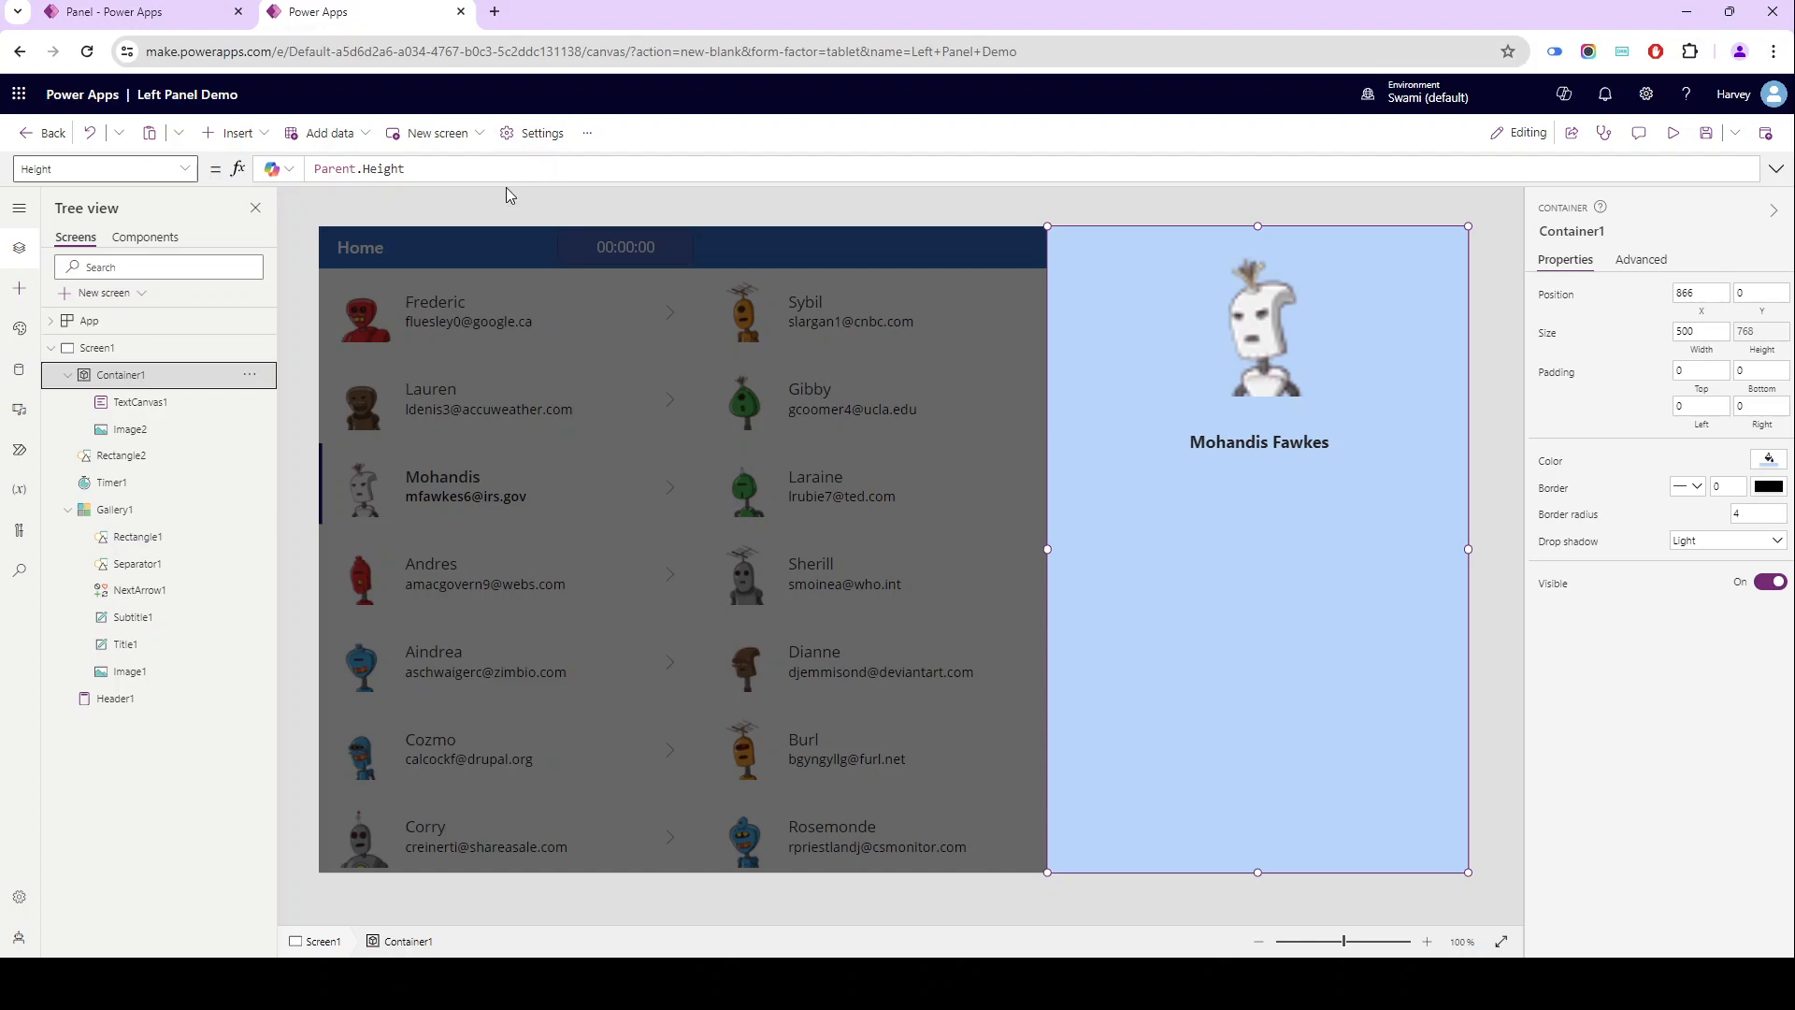
- Insert a button into Container1 at about position 30, 710 and set its text to Close
{"action": "left_click", "coordinate": [243, 134]}
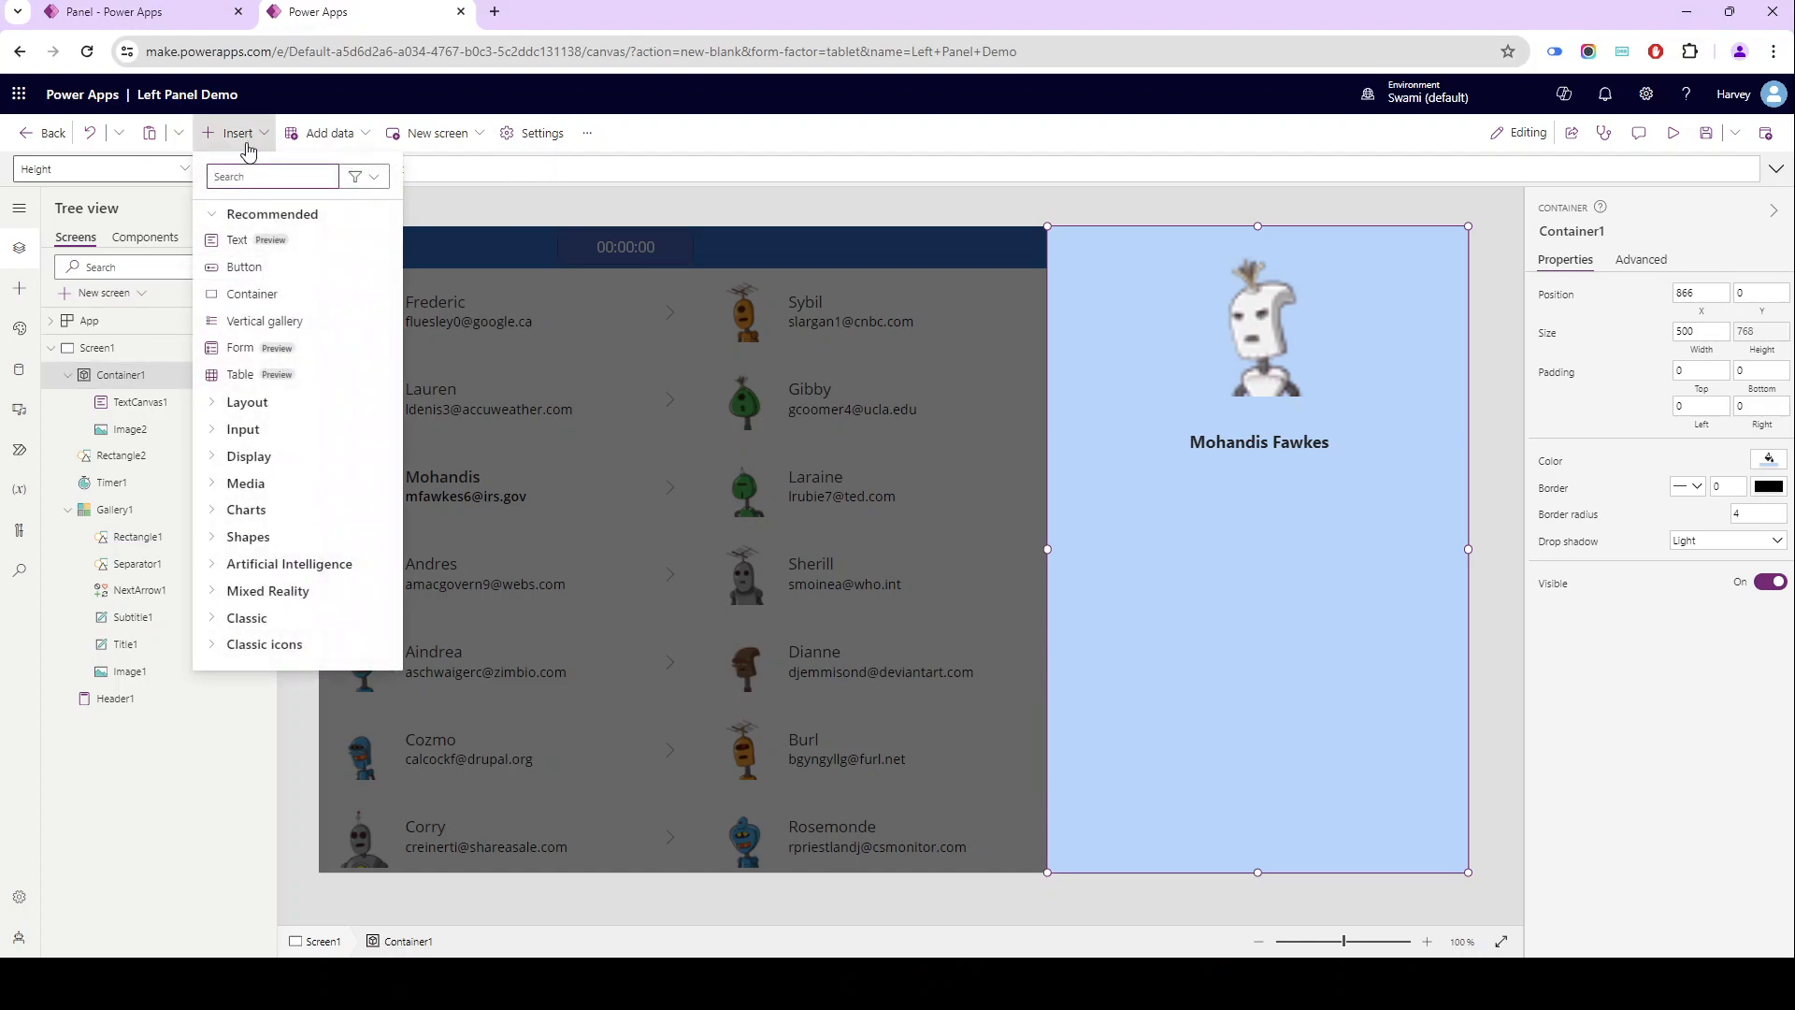
{"action": "left_click_drag", "start_coordinate": [245, 267], "coordinate": [1110, 838]}
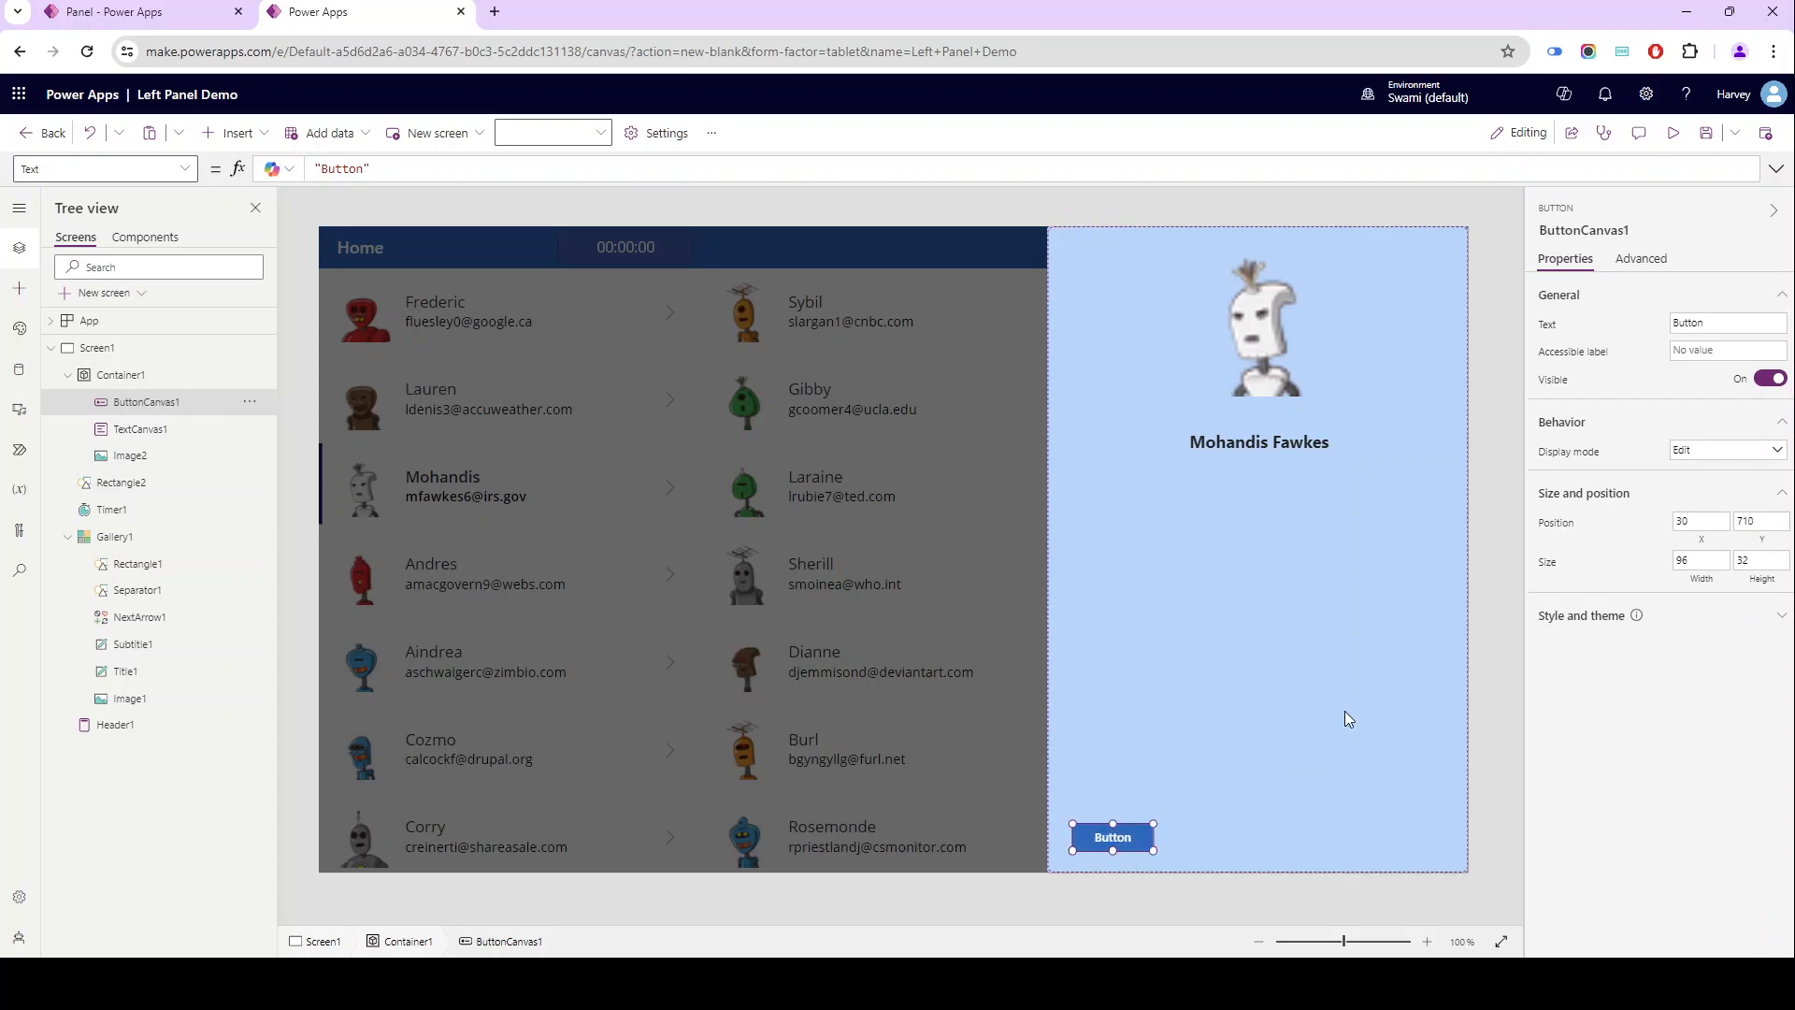
{"action": "double_click", "coordinate": [1703, 324]}
{"action": "type", "text": "Close"}
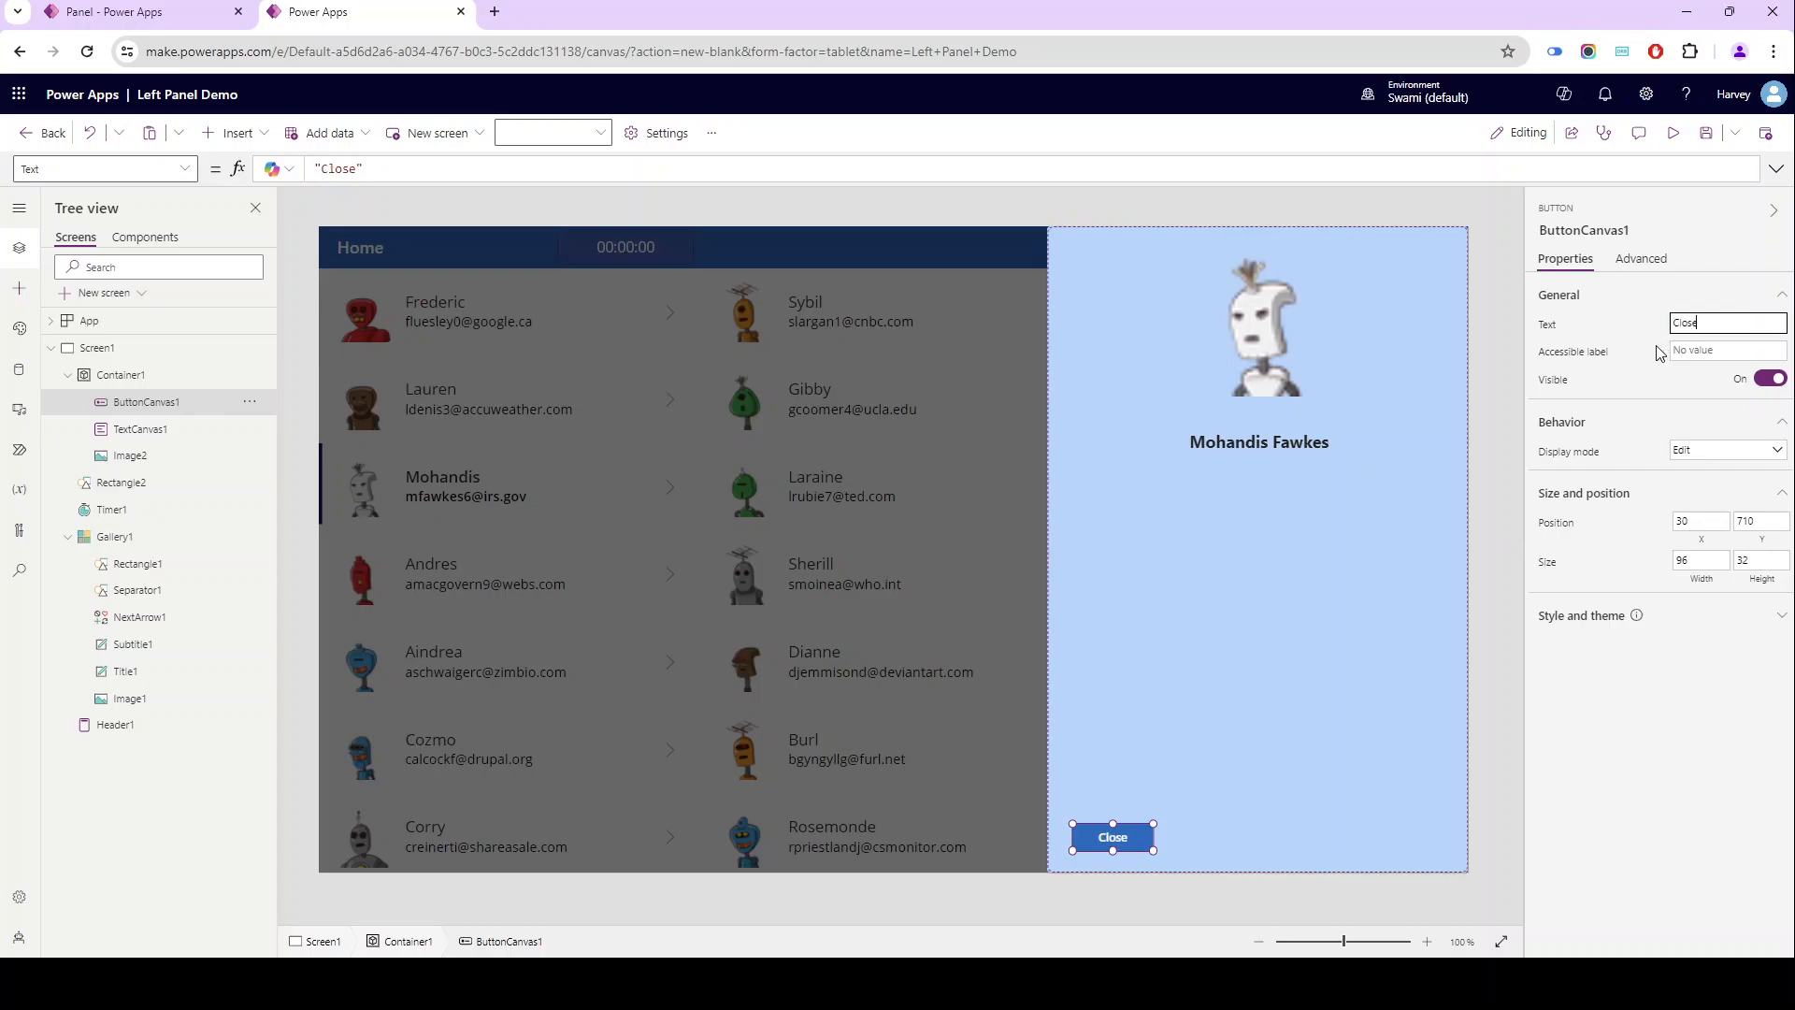
- Replace the Close button's OnSelect formula with Set(varShowPanel,false) in the expanded formula editor
{"action": "left_click", "coordinate": [1627, 265]}
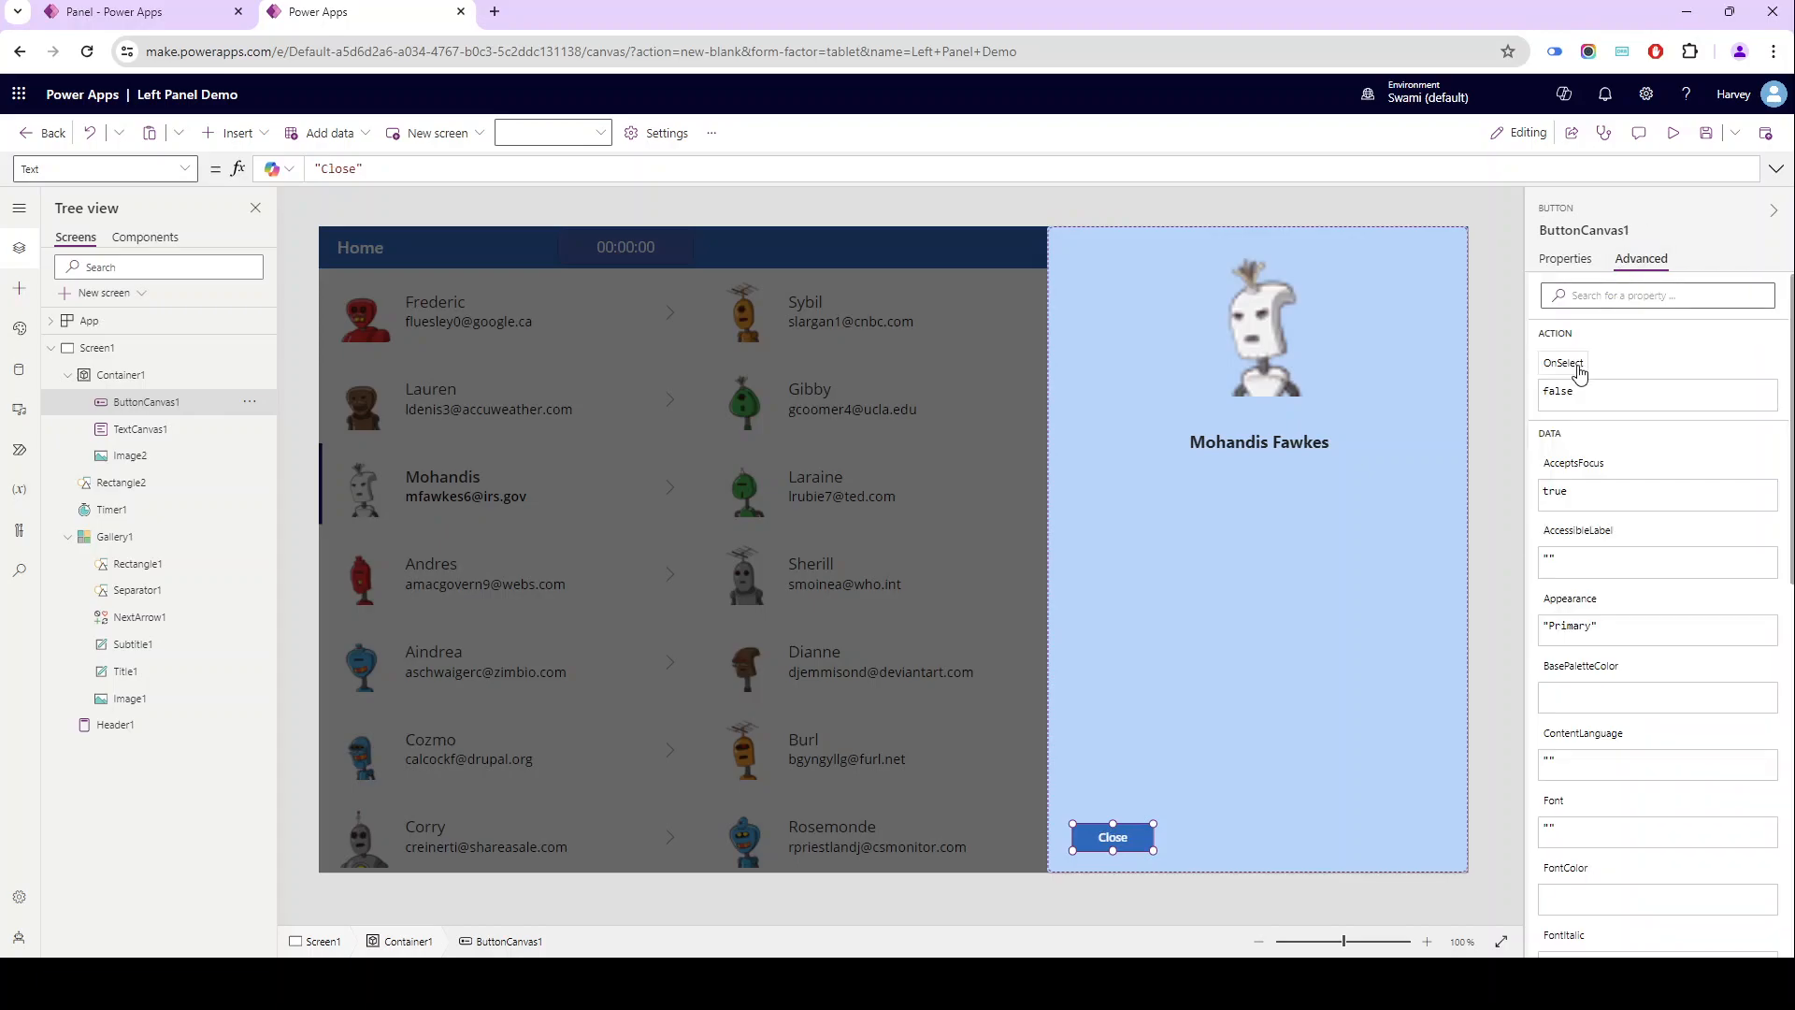
{"action": "left_click", "coordinate": [1547, 388]}
{"action": "left_click", "coordinate": [1774, 170]}
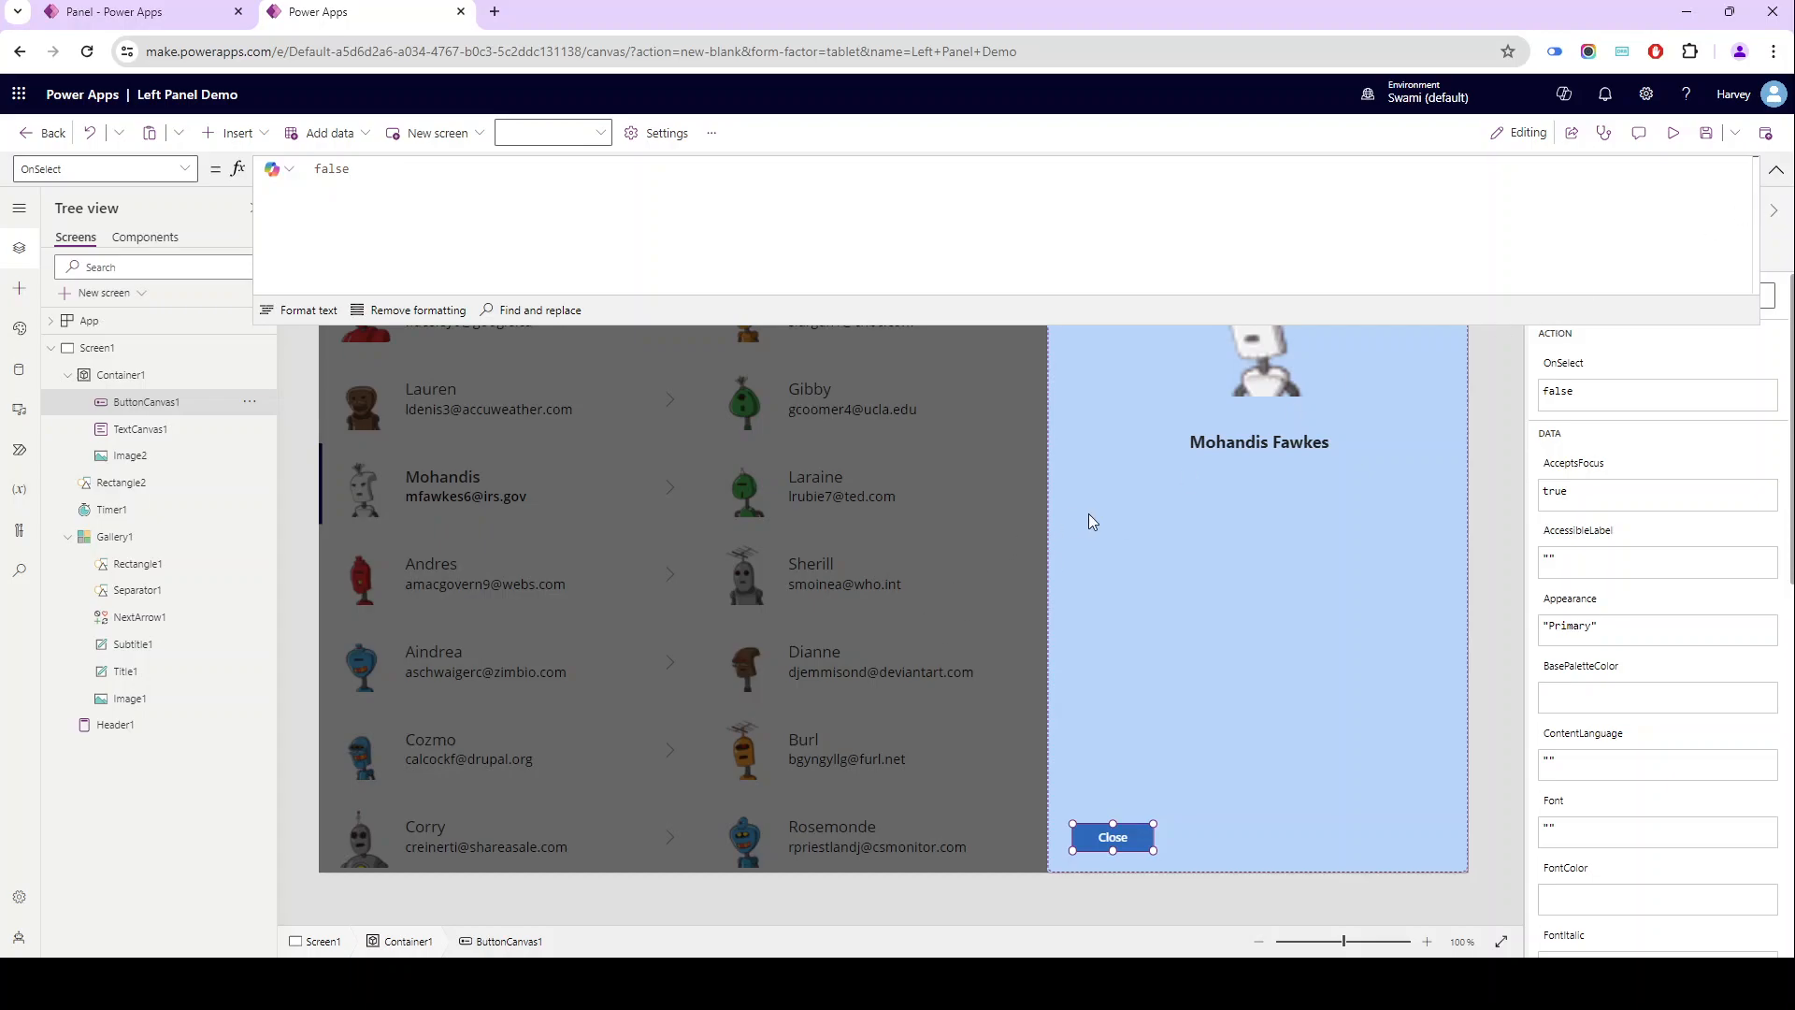
{"action": "left_click", "coordinate": [745, 178]}
{"action": "key", "text": "ctrl+a"}
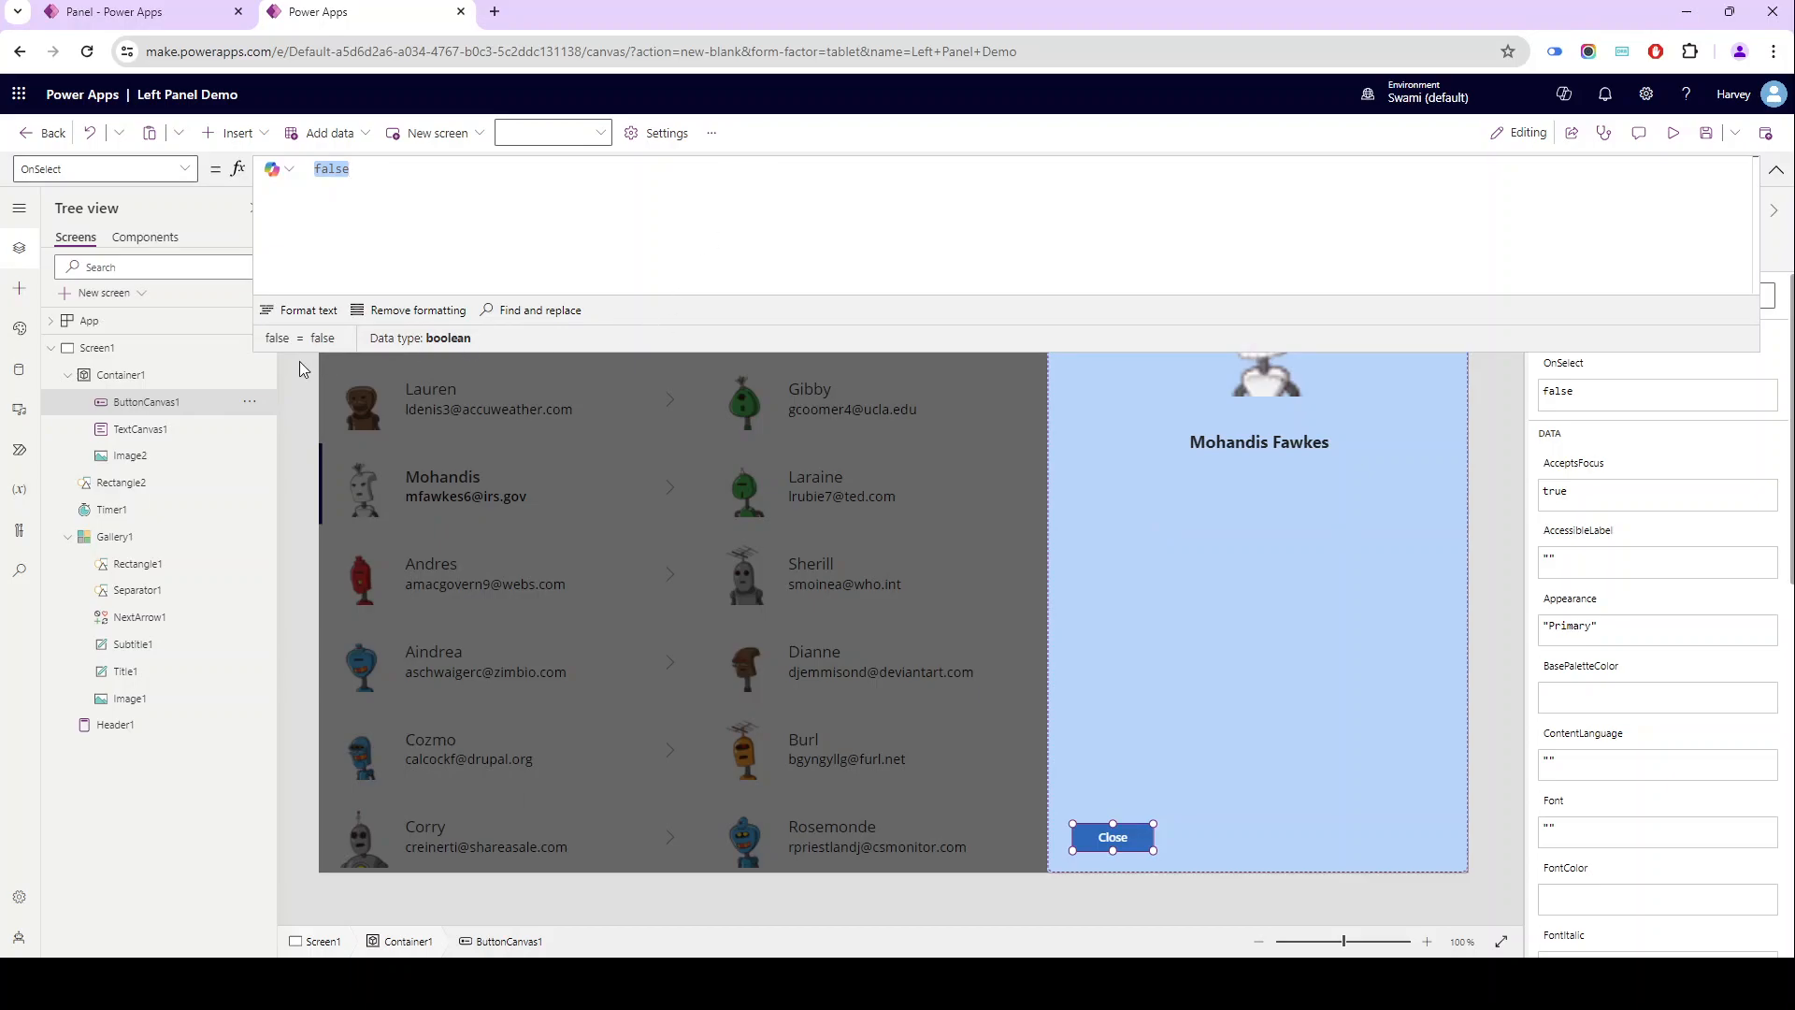
{"action": "type", "text": "set"}
{"action": "key", "text": "Tab"}
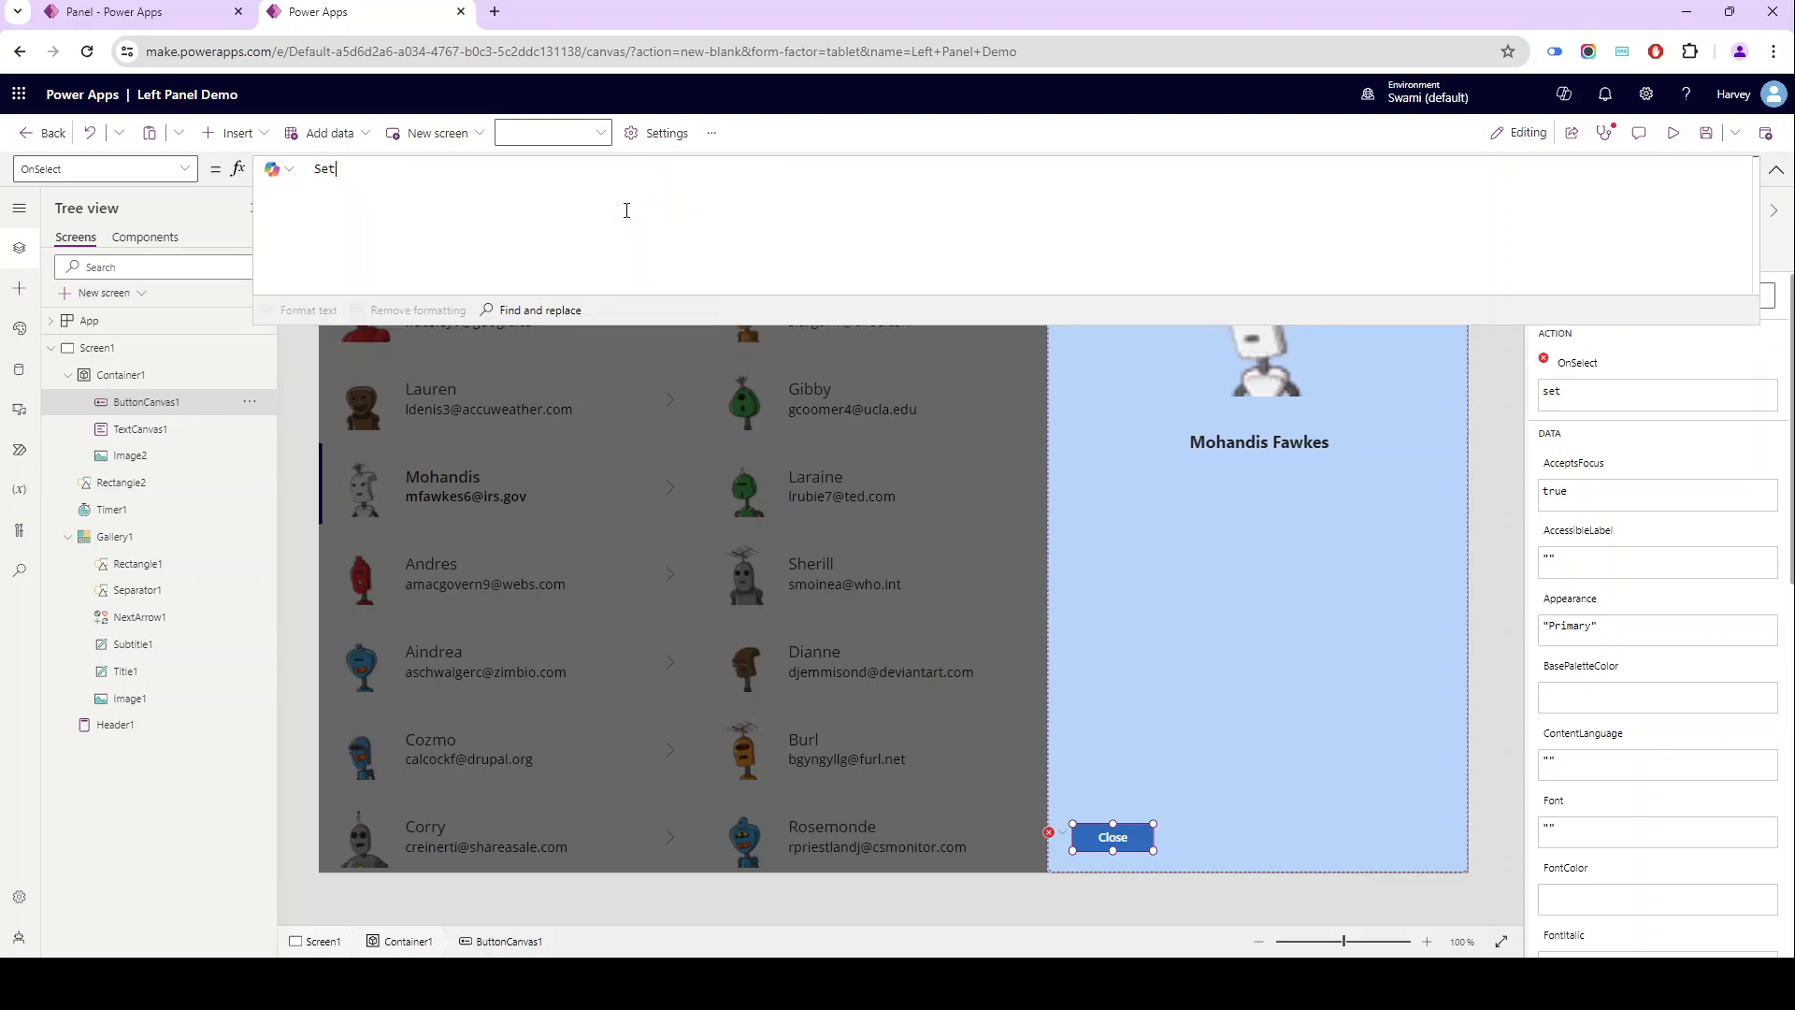
{"action": "type", "text": "("}
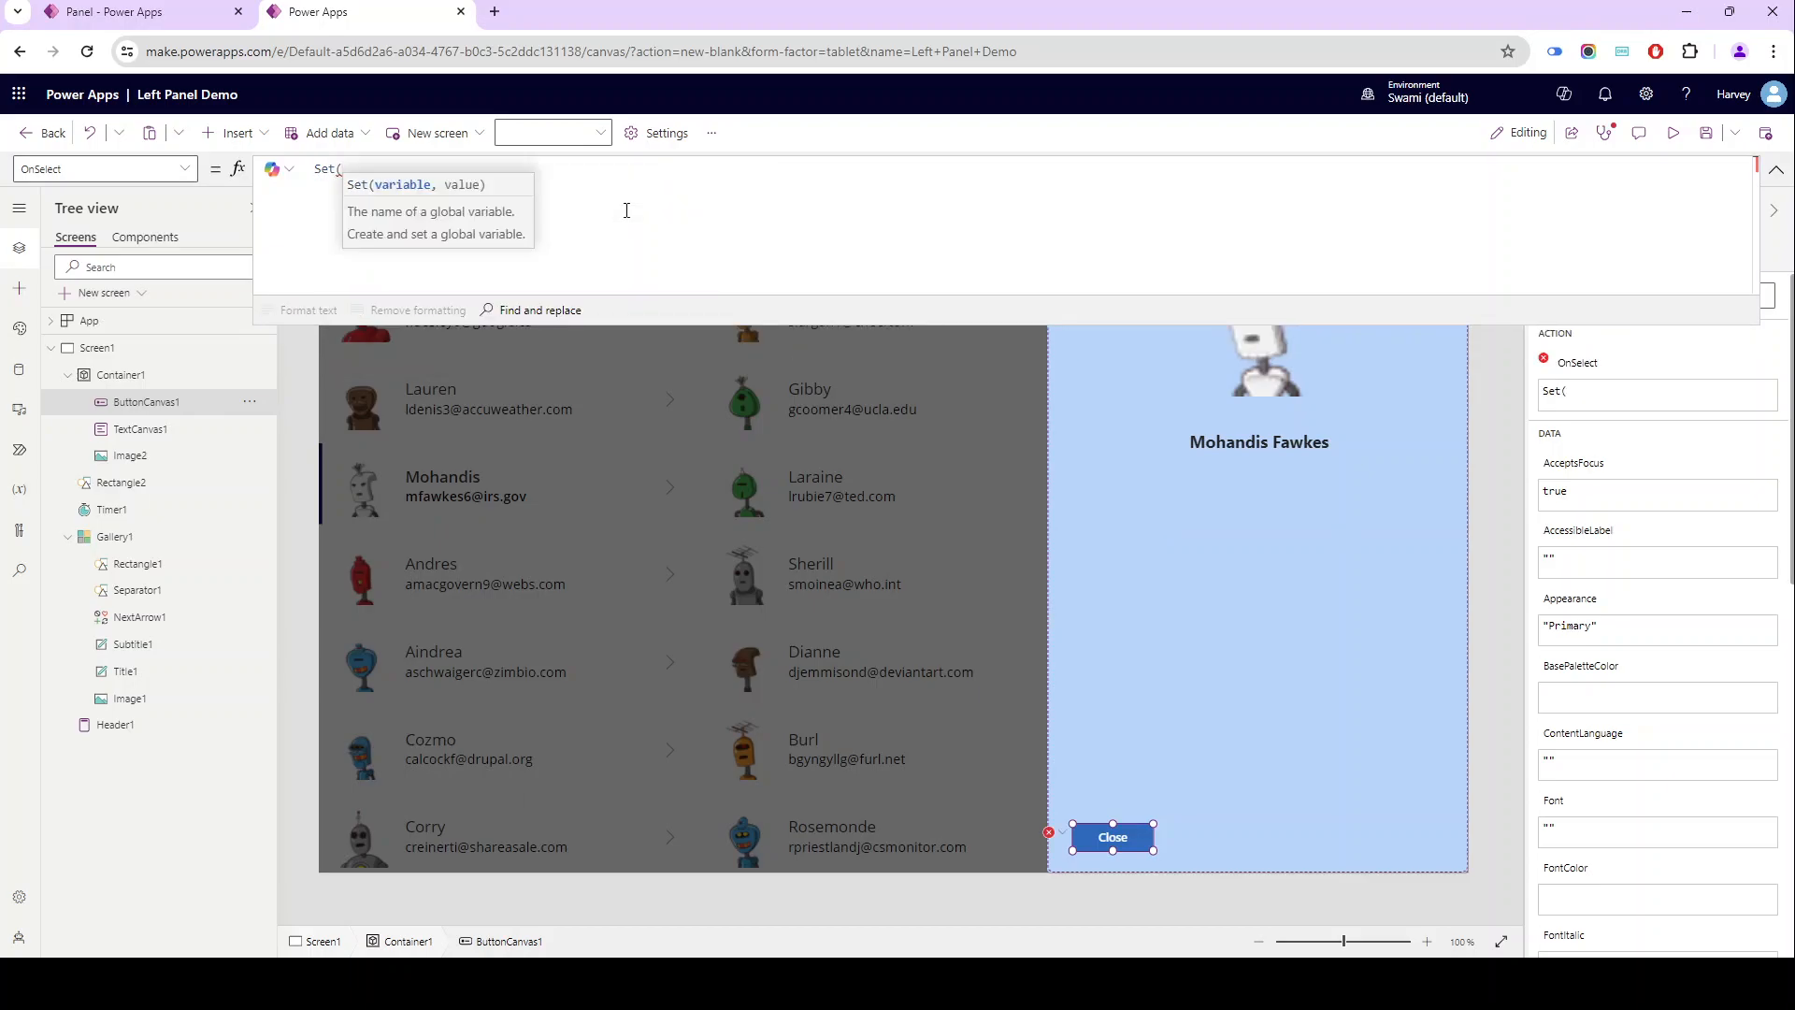
{"action": "type", "text": "va"}
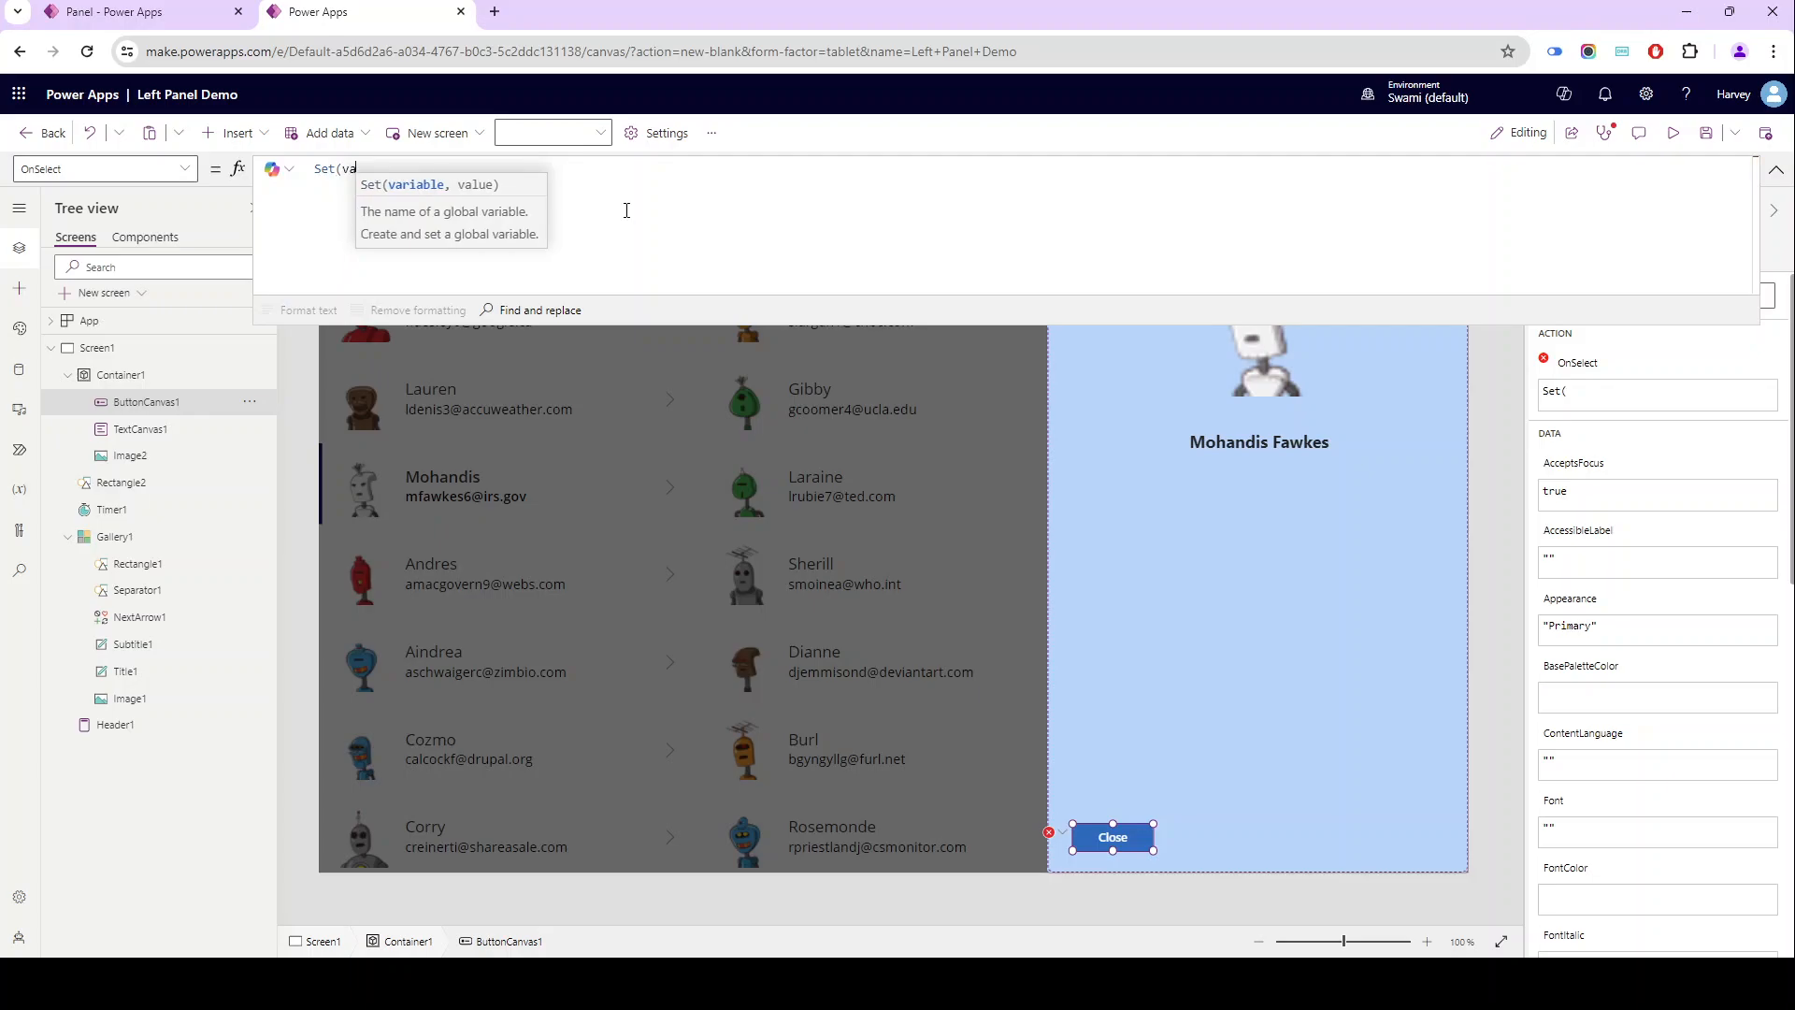
{"action": "key", "text": "Tab"}
{"action": "type", "text": ",f"}
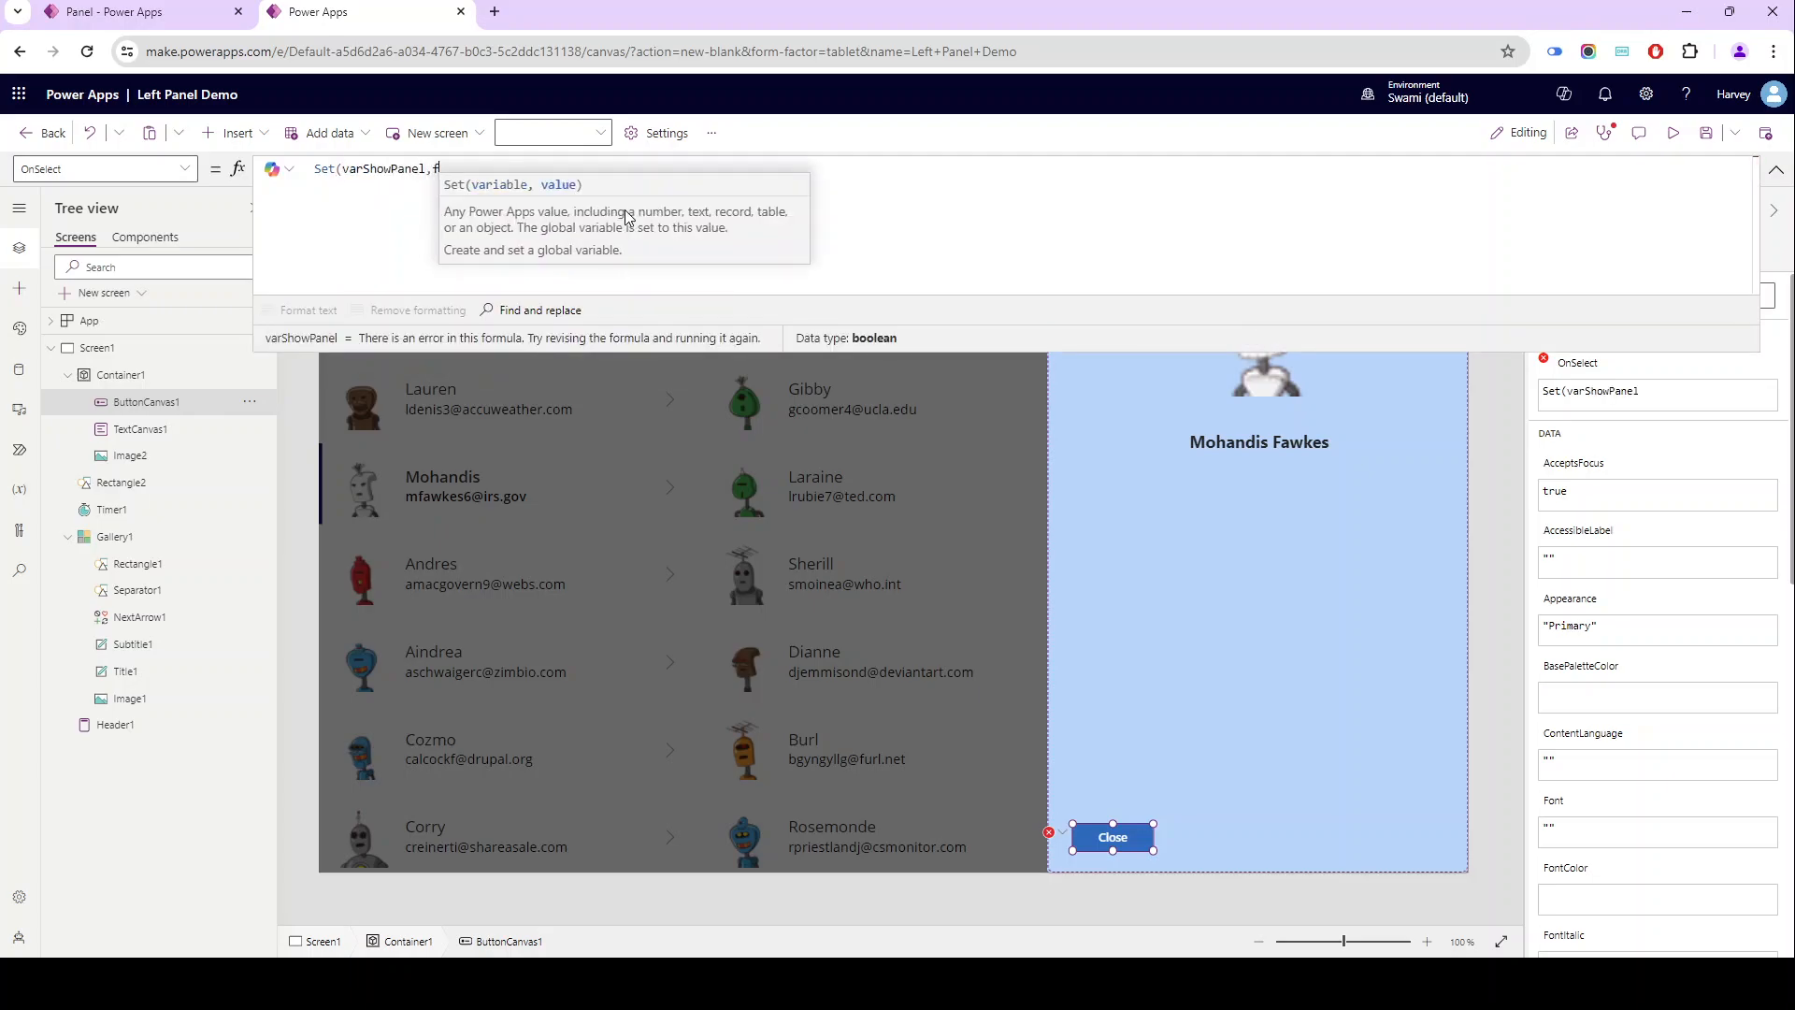
{"action": "type", "text": "alse)"}
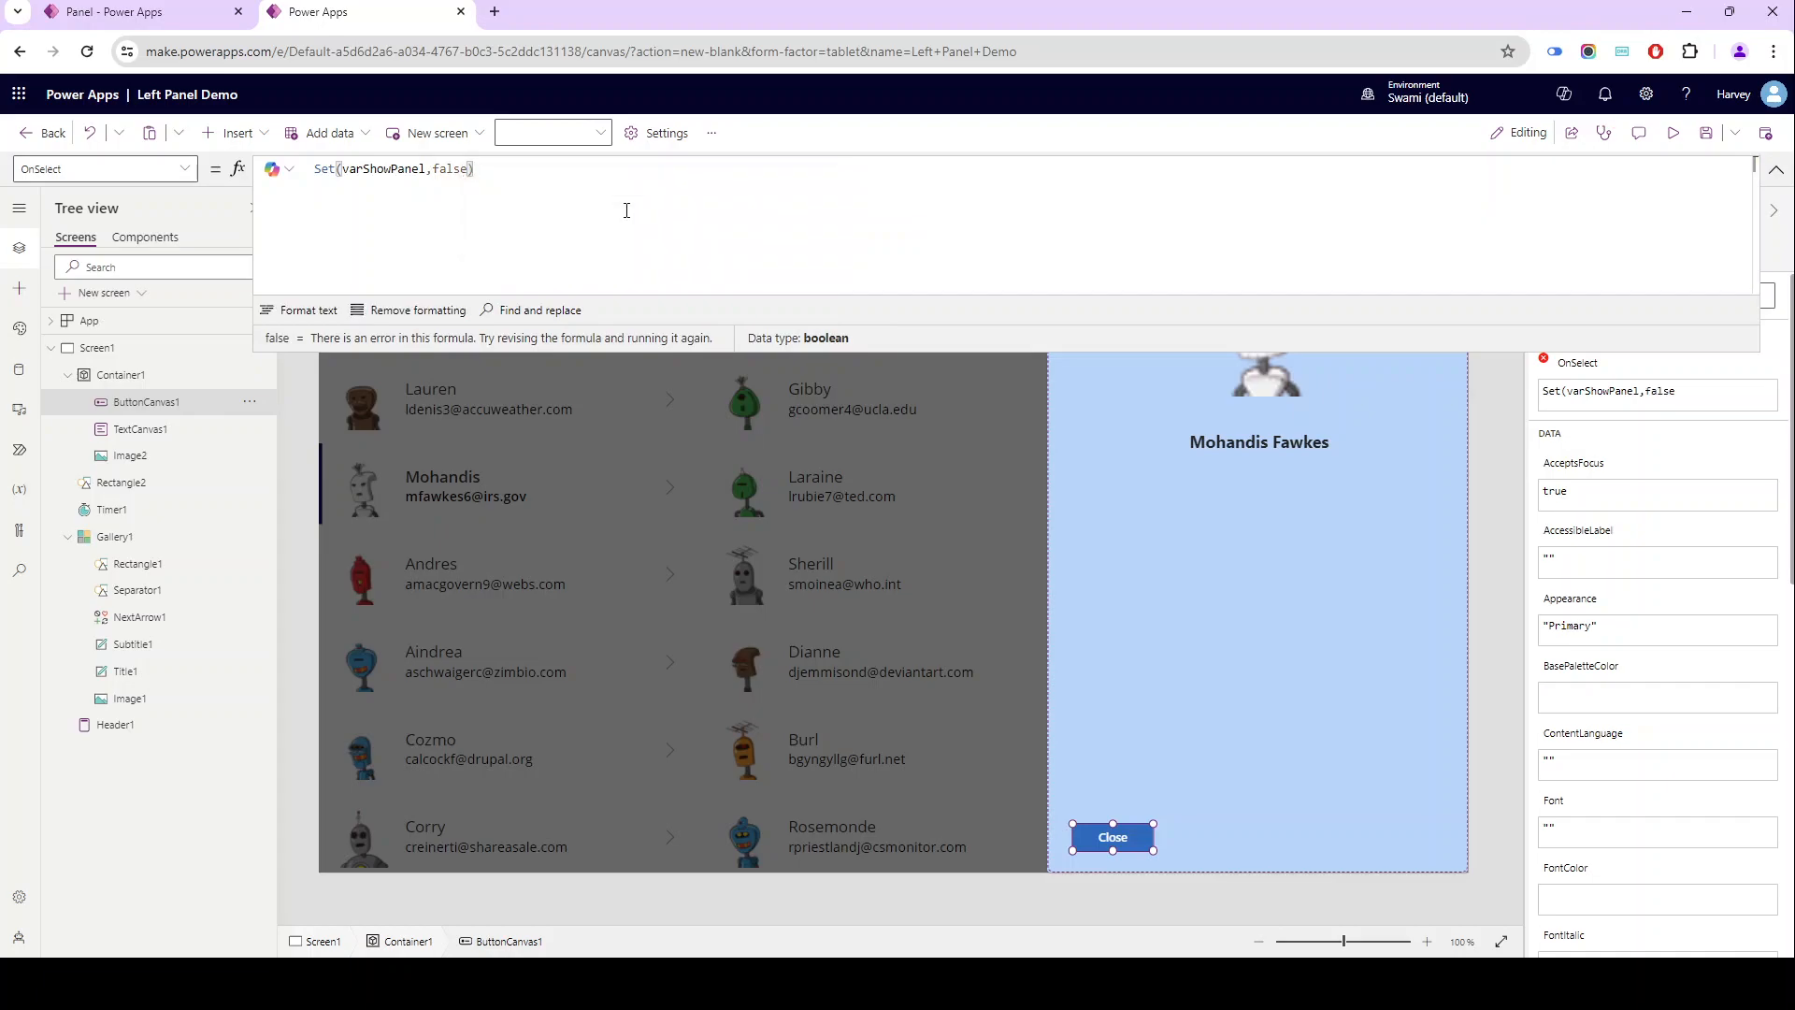
{"action": "type", "text": "; Reset"}
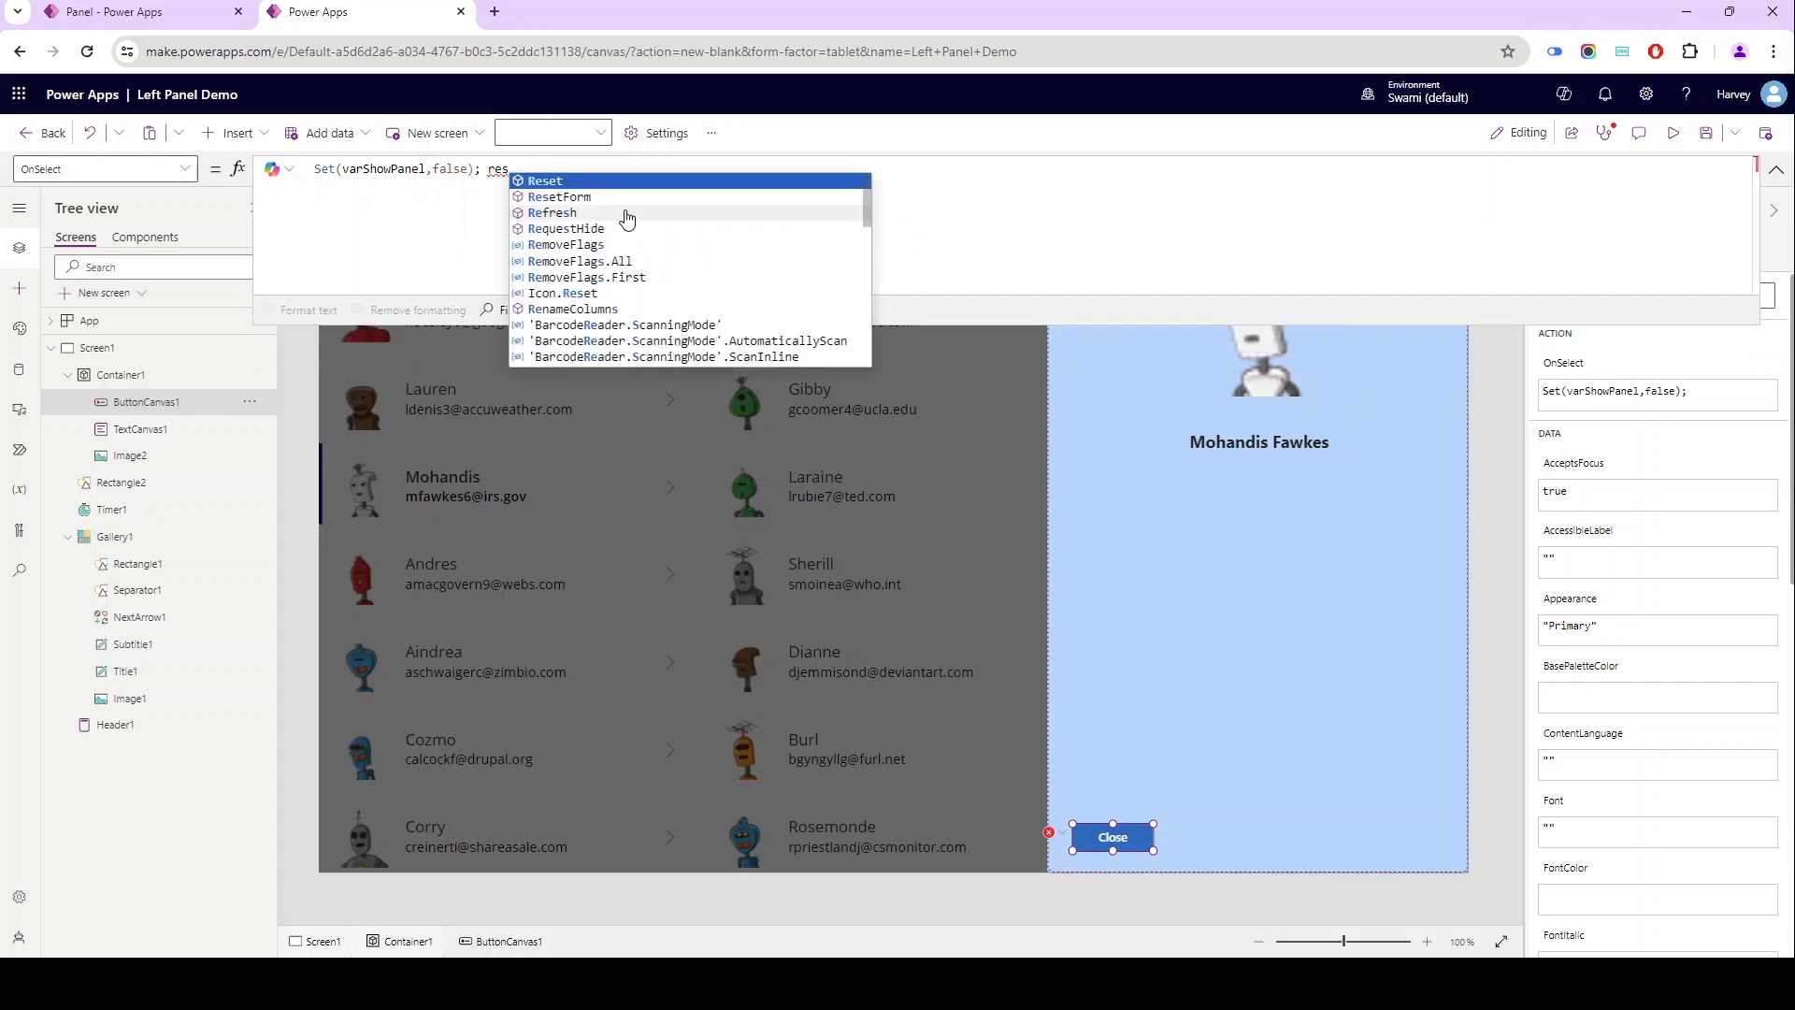
{"action": "type", "text": "("}
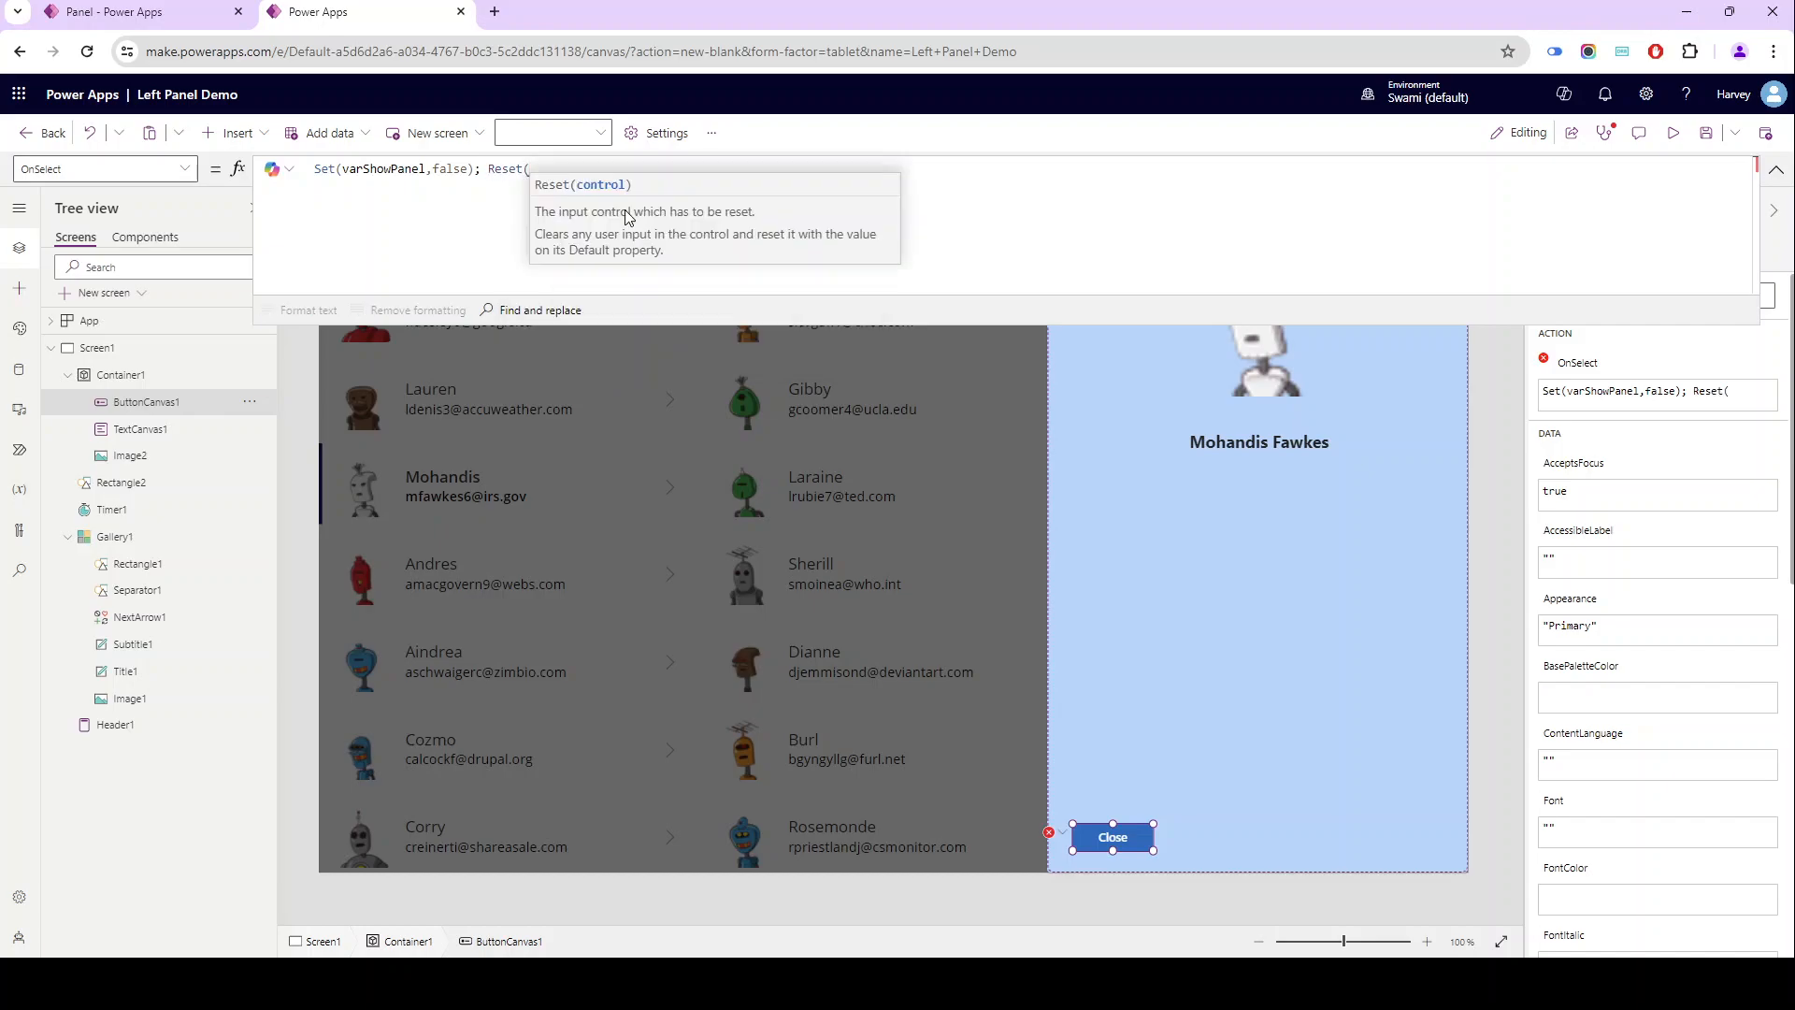
{"action": "type", "text": "tim"}
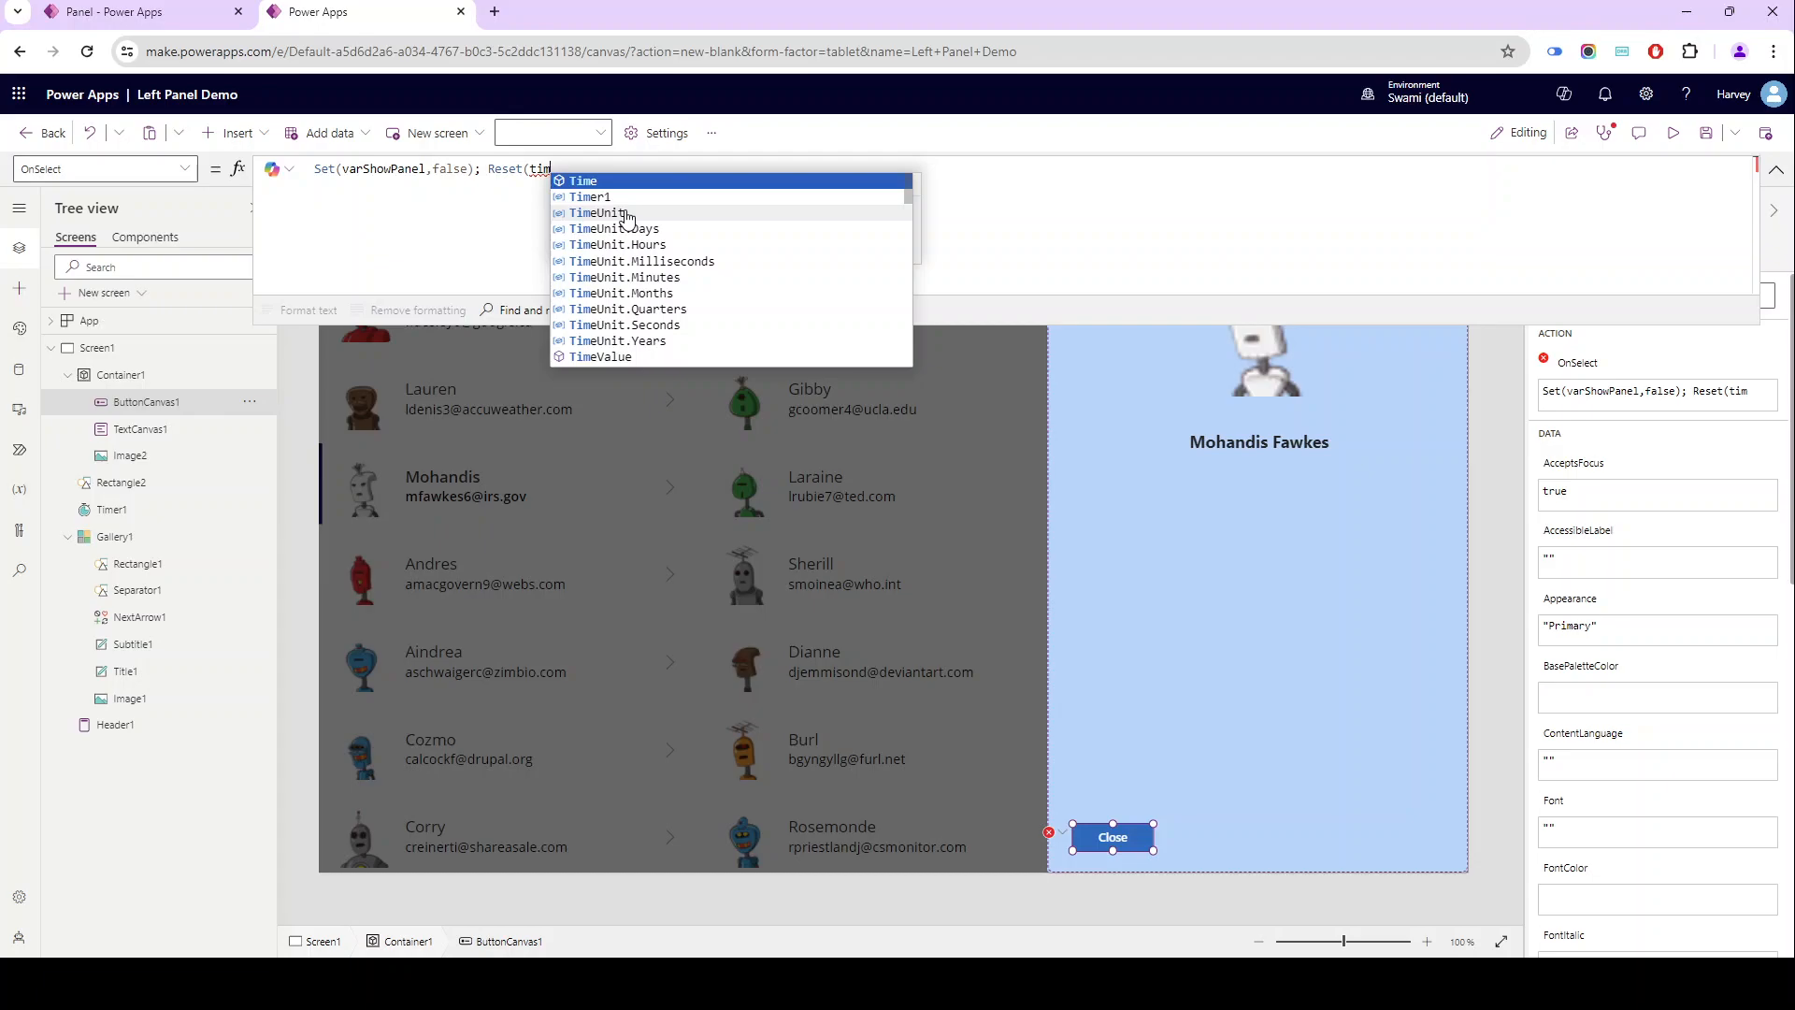
- Append Reset(Timer1); to the Close button's OnSelect formula after the varShowPanel statement
{"action": "key", "text": "Down"}
{"action": "key", "text": "Tab"}
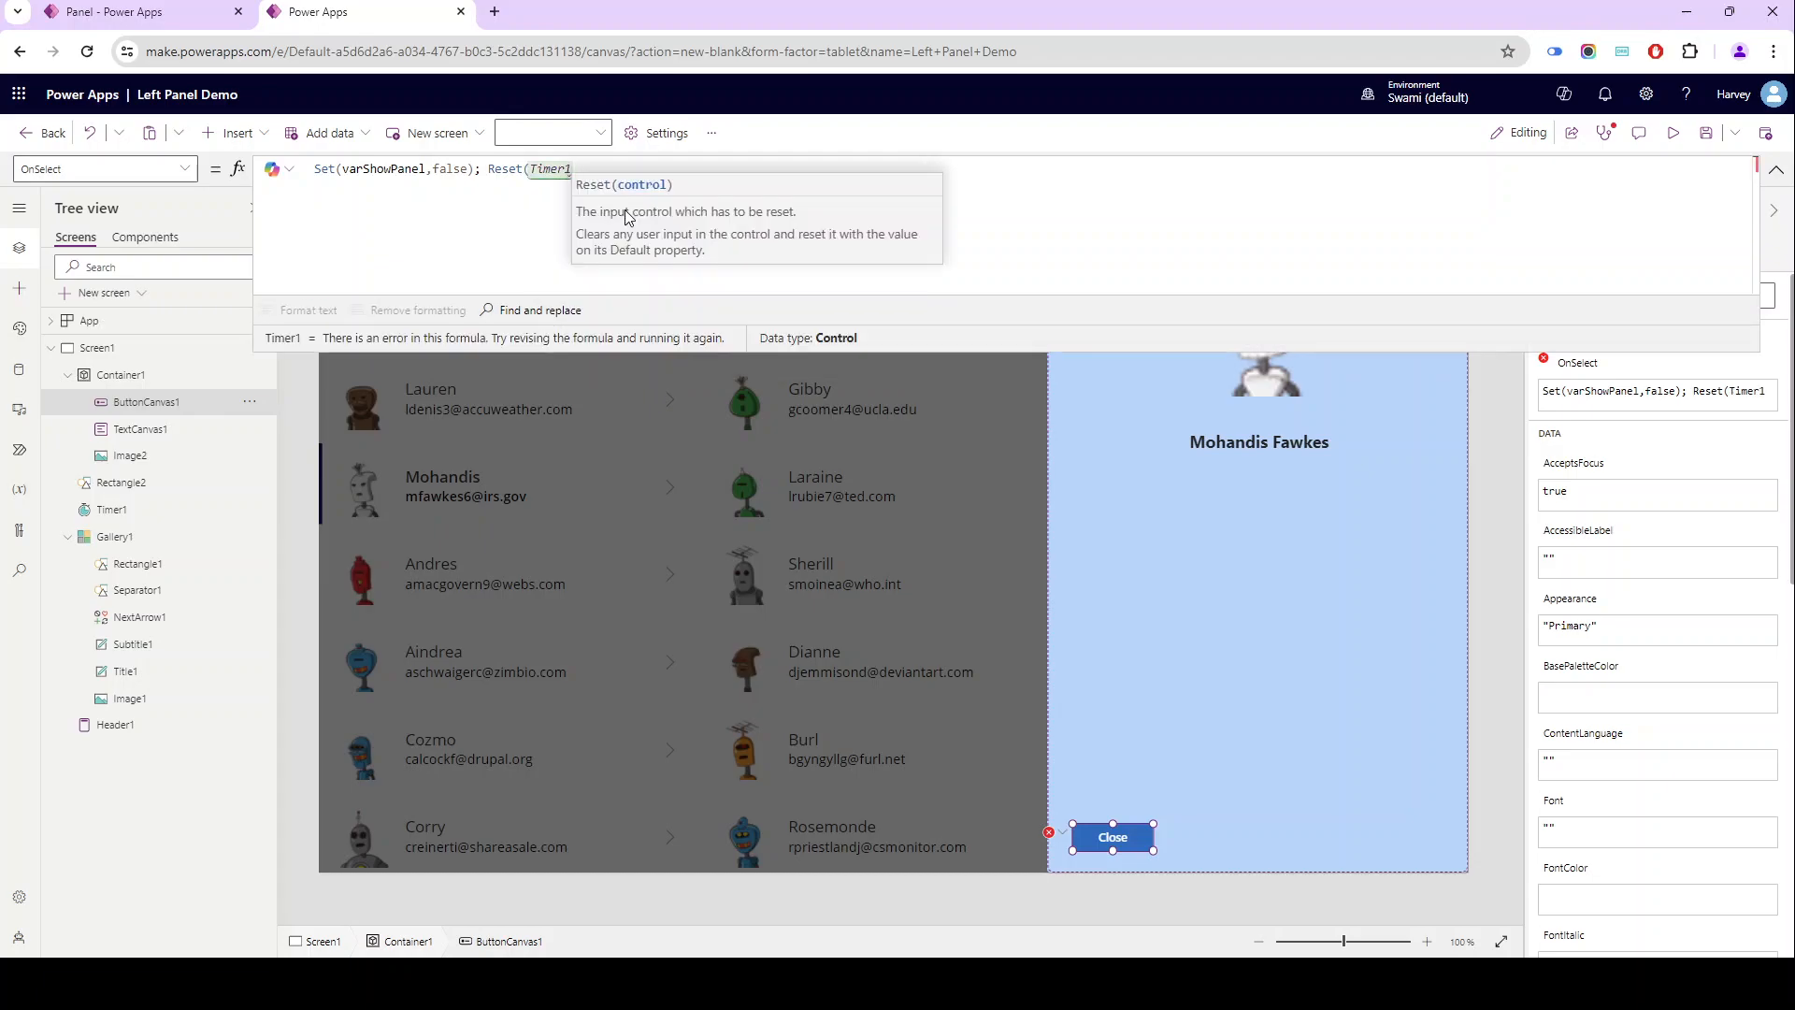
{"action": "type", "text": ");"}
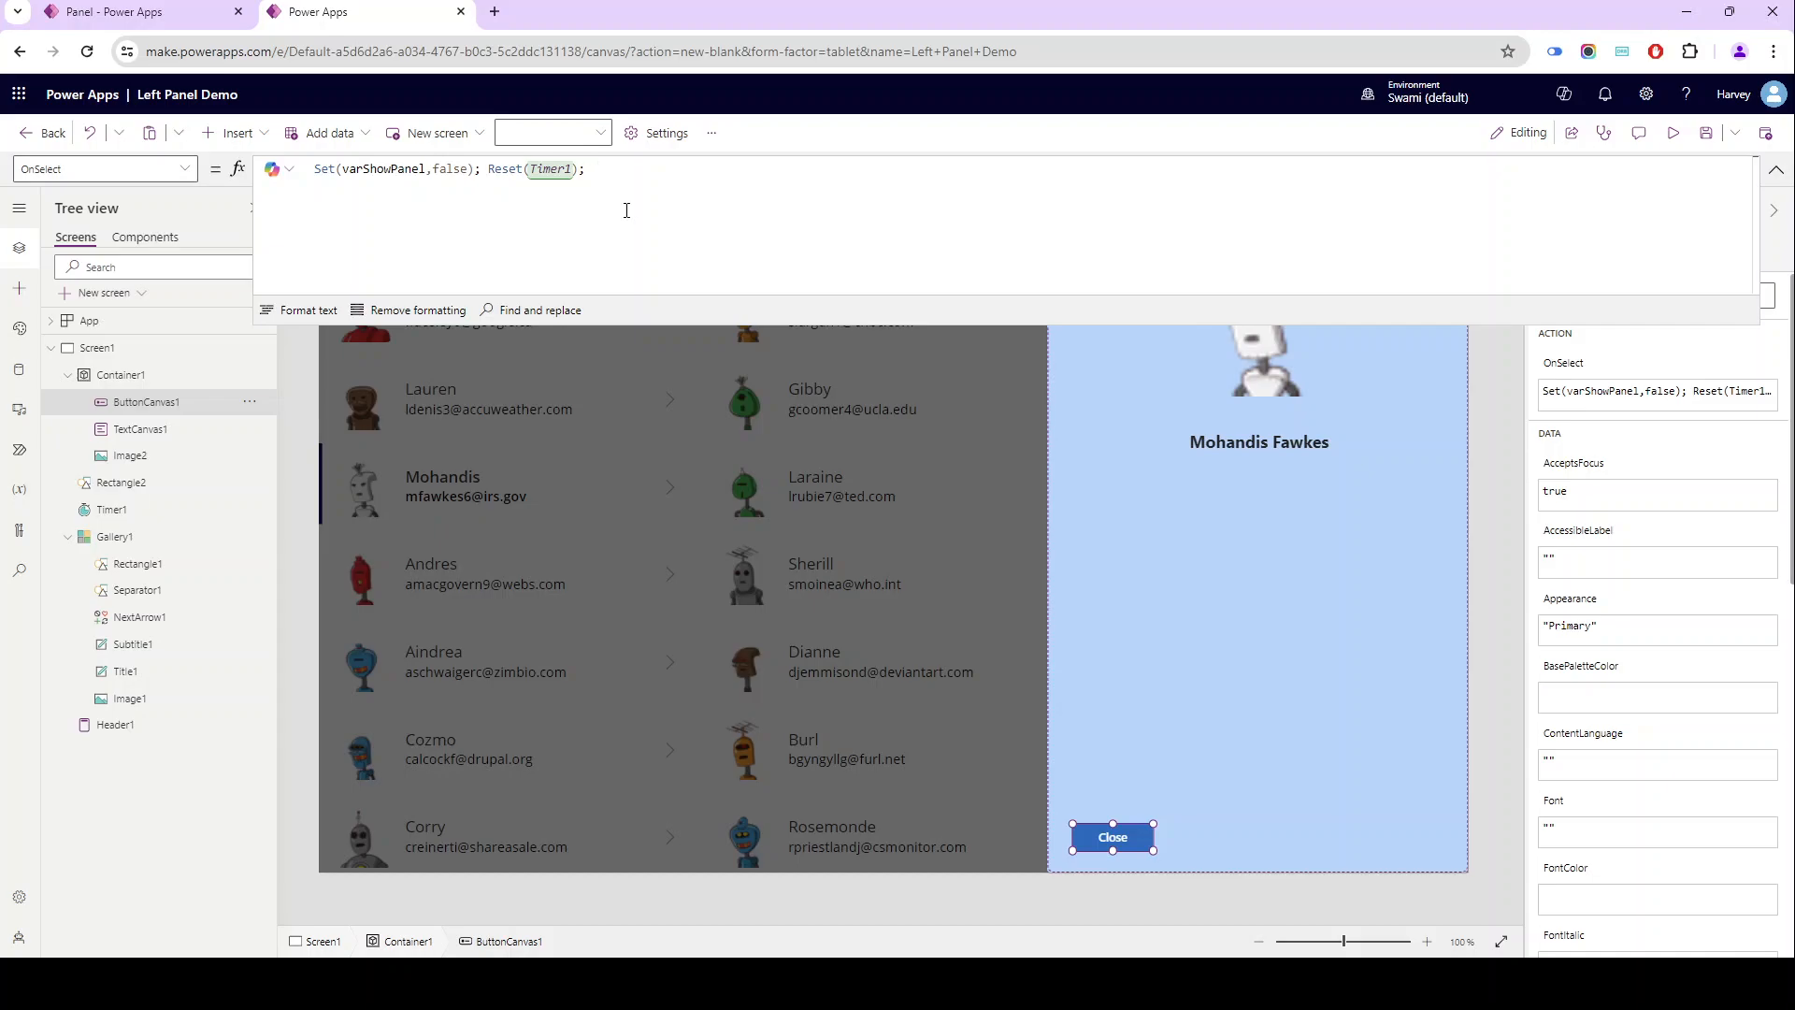
- Append Set(varStartTimer,false) to the Close button's OnSelect formula after Reset(Timer1); and format the formula text
{"action": "type", "text": "set("}
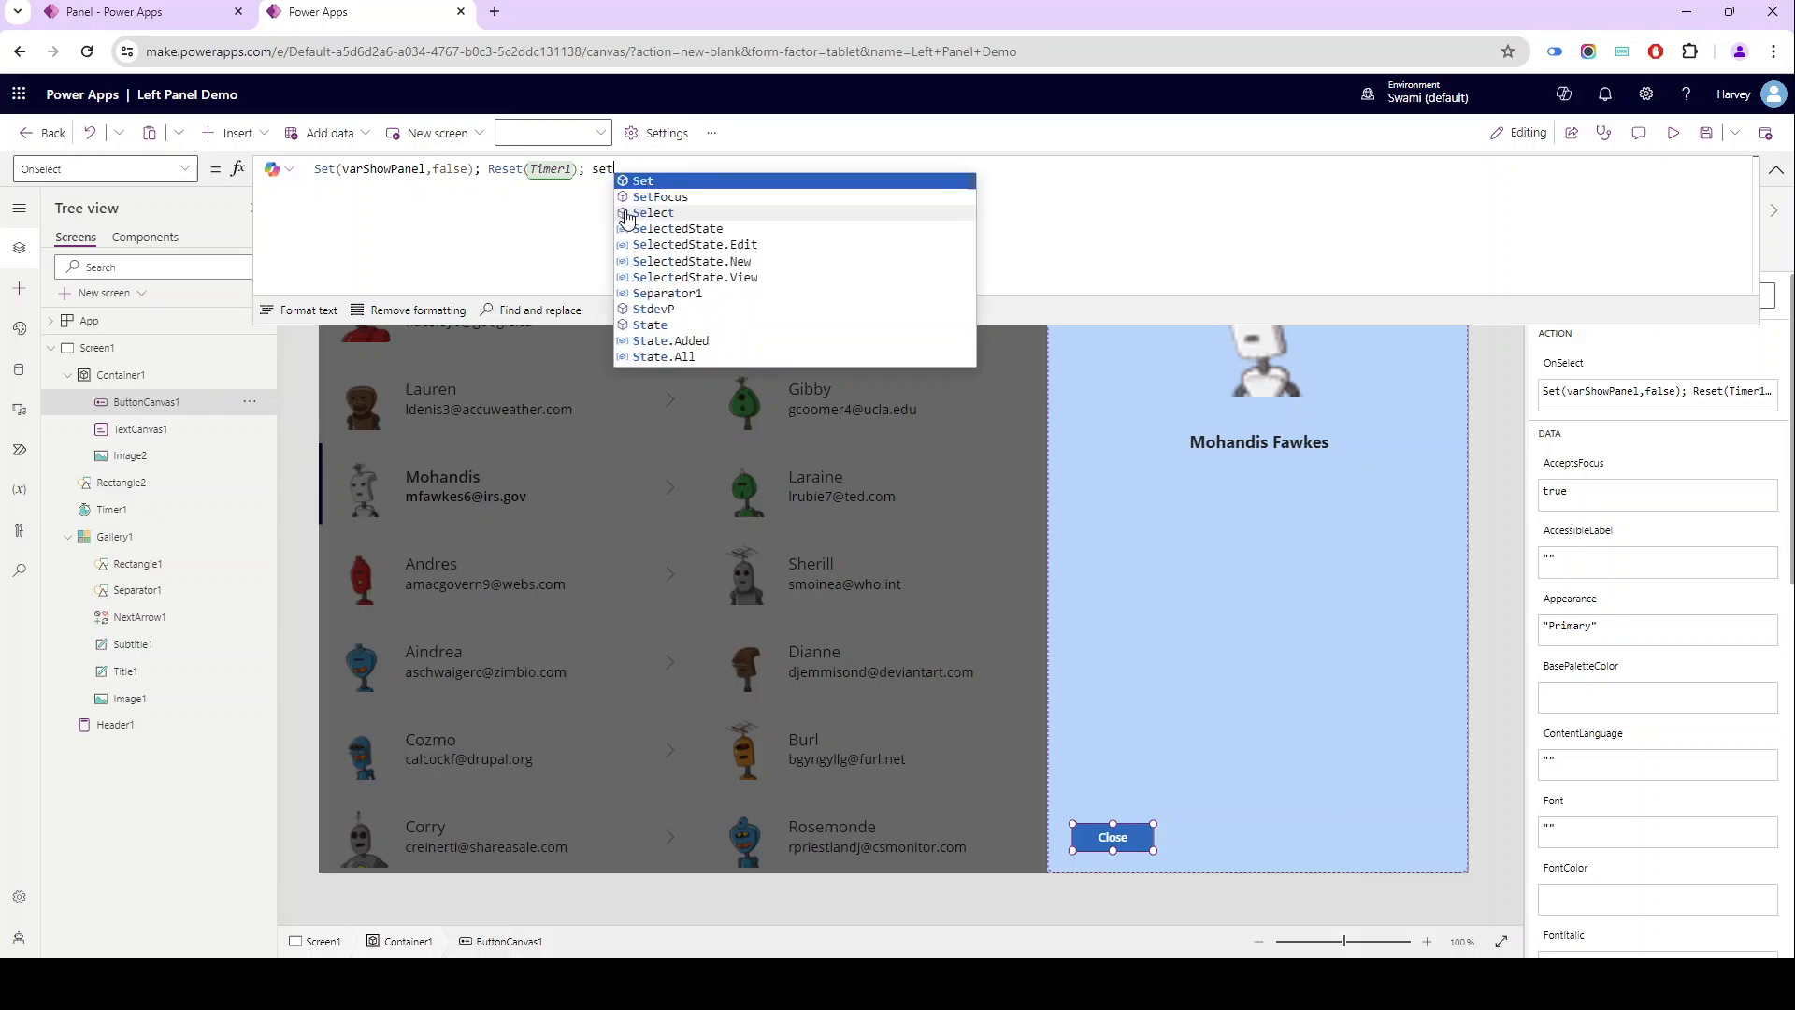
{"action": "type", "text": "va"}
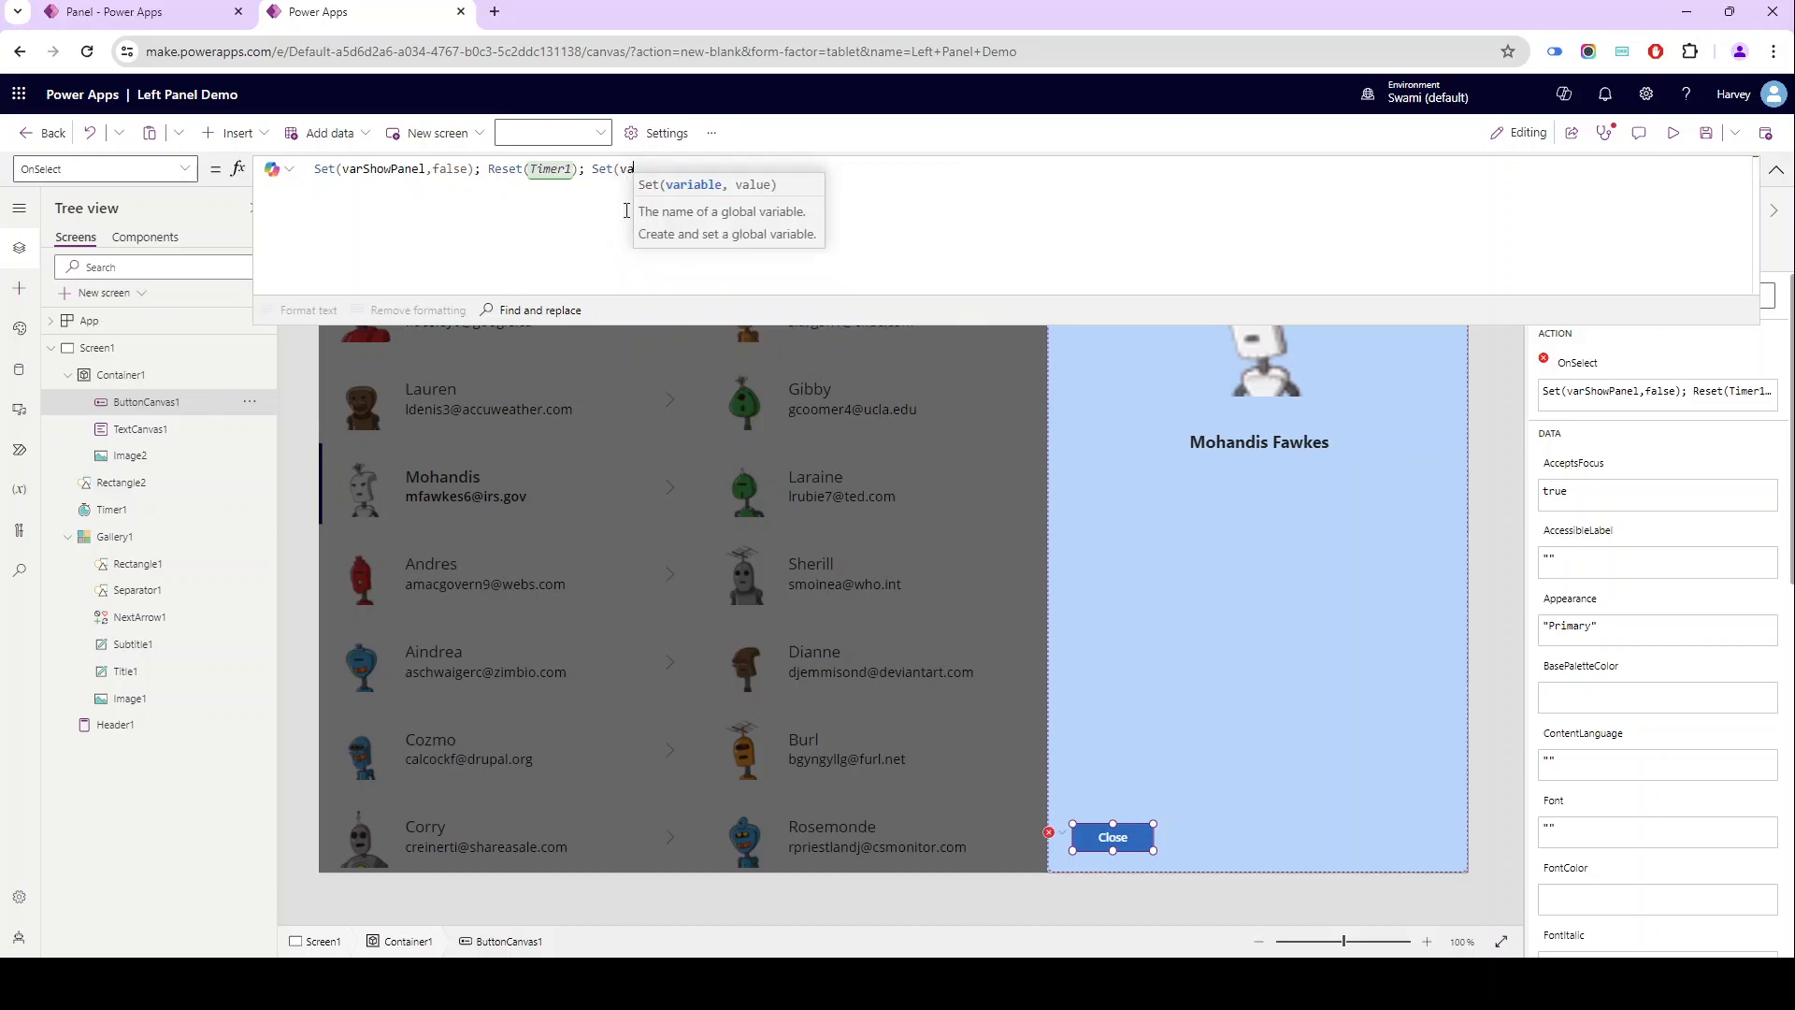
{"action": "key", "text": "Down"}
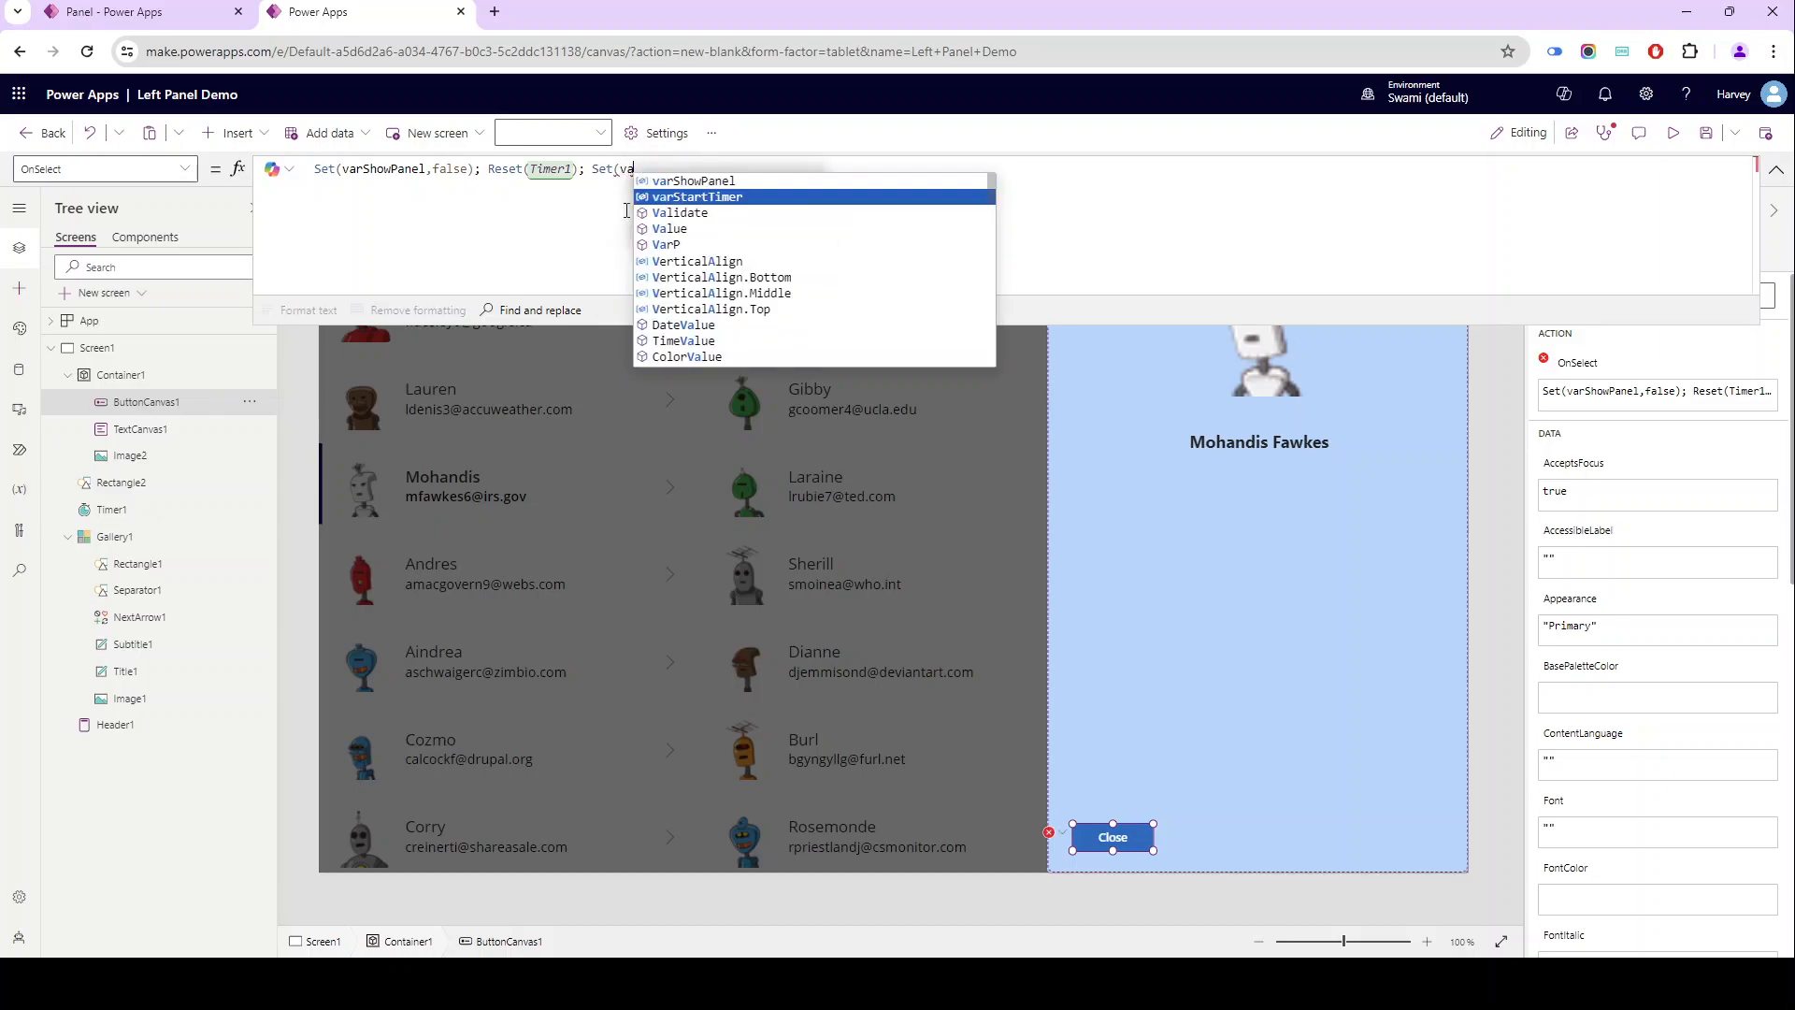
{"action": "key", "text": "Tab"}
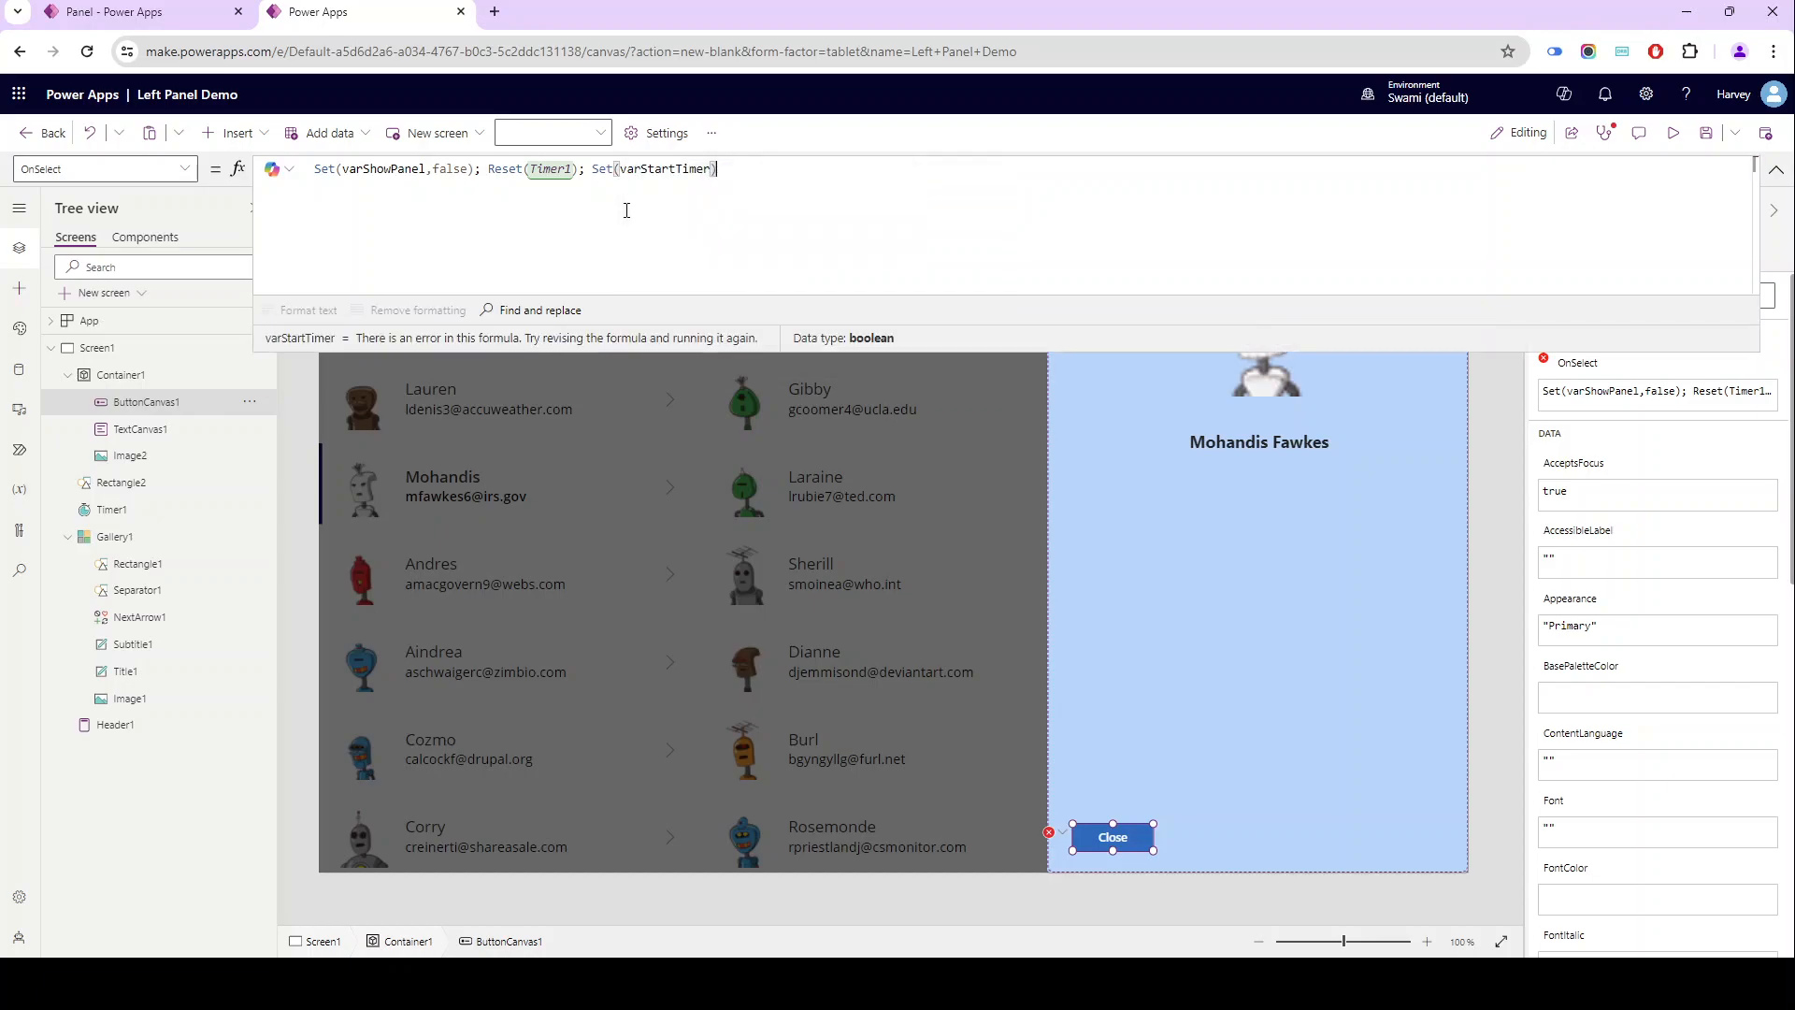
{"action": "type", "text": ",false"}
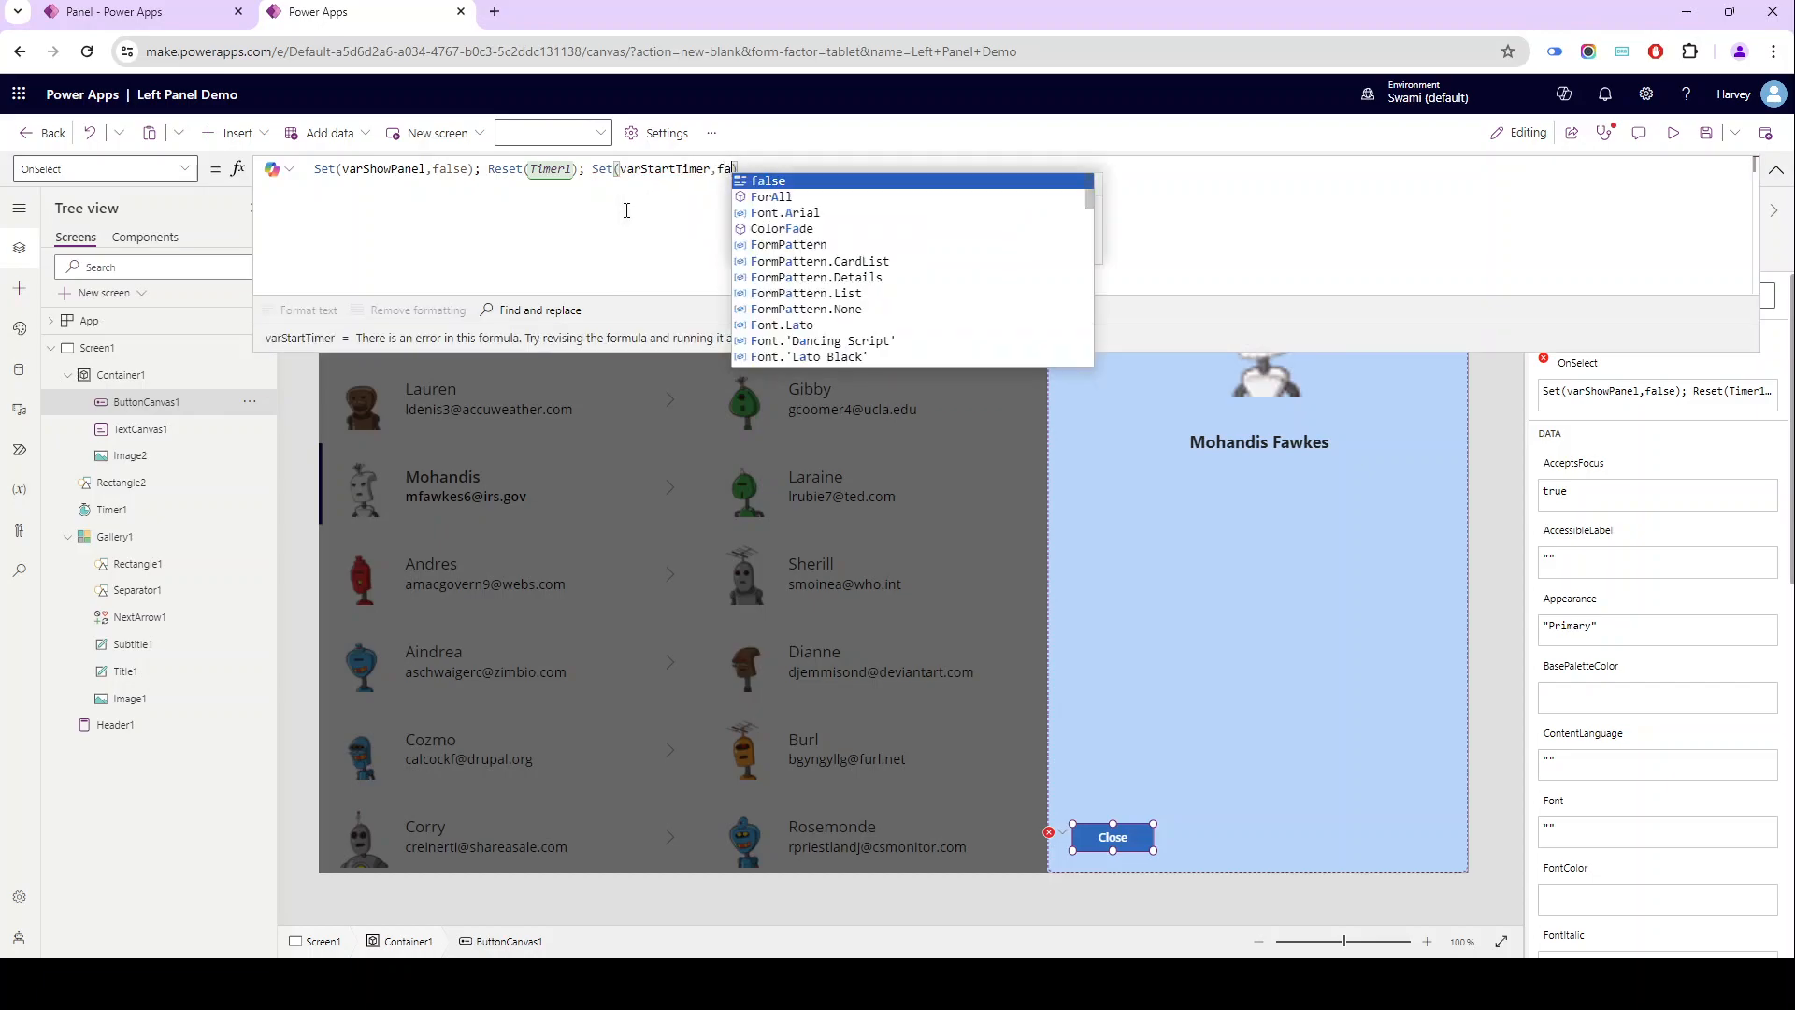
{"action": "left_click", "coordinate": [297, 311]}
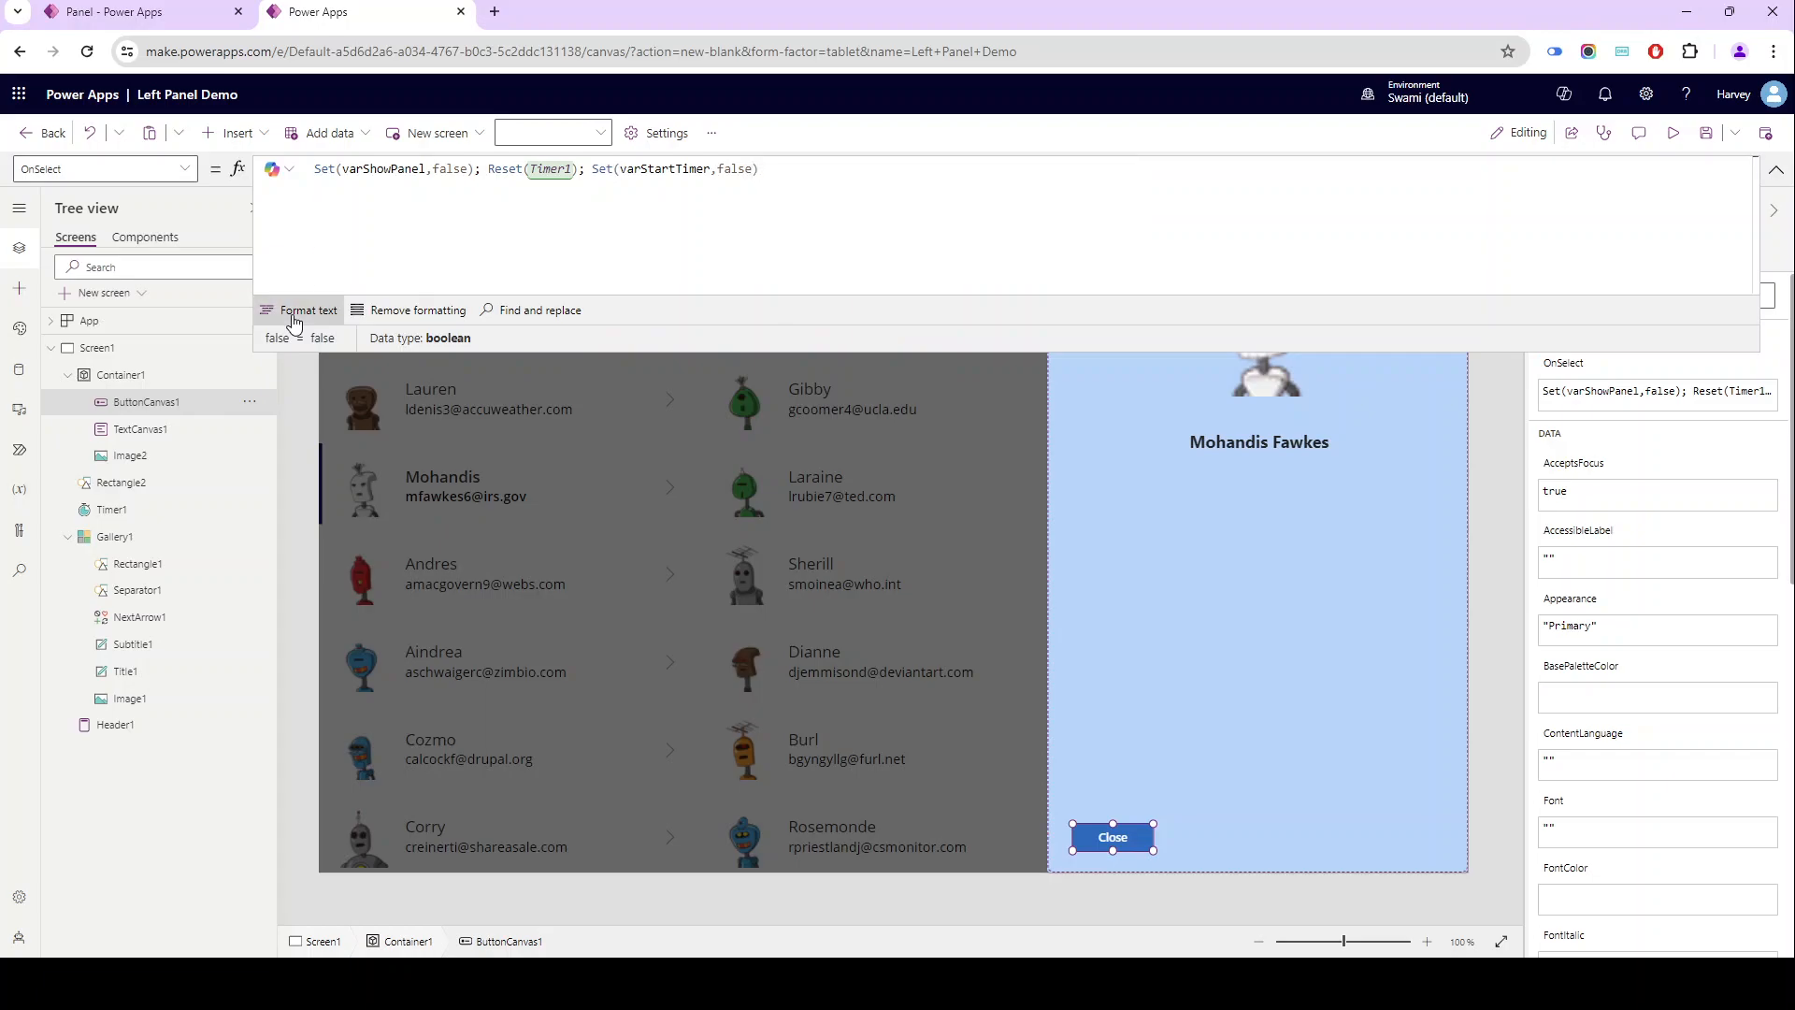
- Review the end of the formatted OnSelect formula and save the app
{"action": "scroll", "coordinate": [368, 236], "scroll_direction": "down", "scroll_amount": 1}
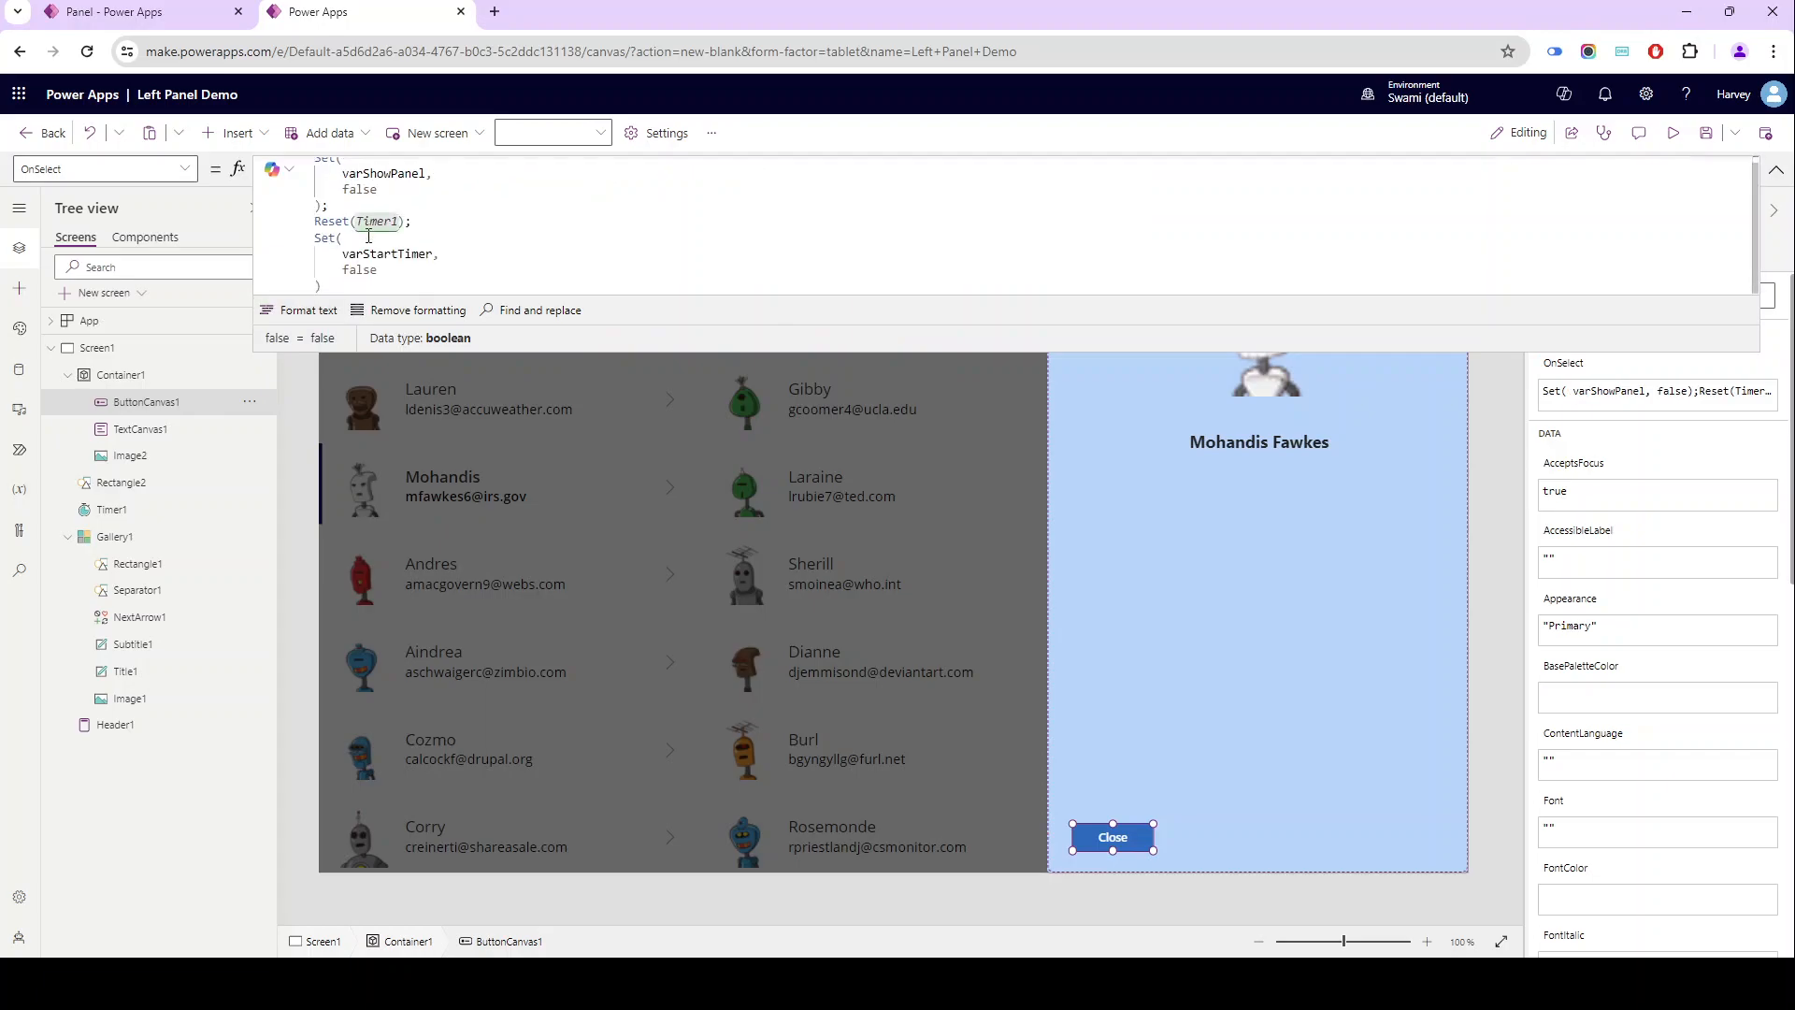
{"action": "left_click", "coordinate": [369, 236]}
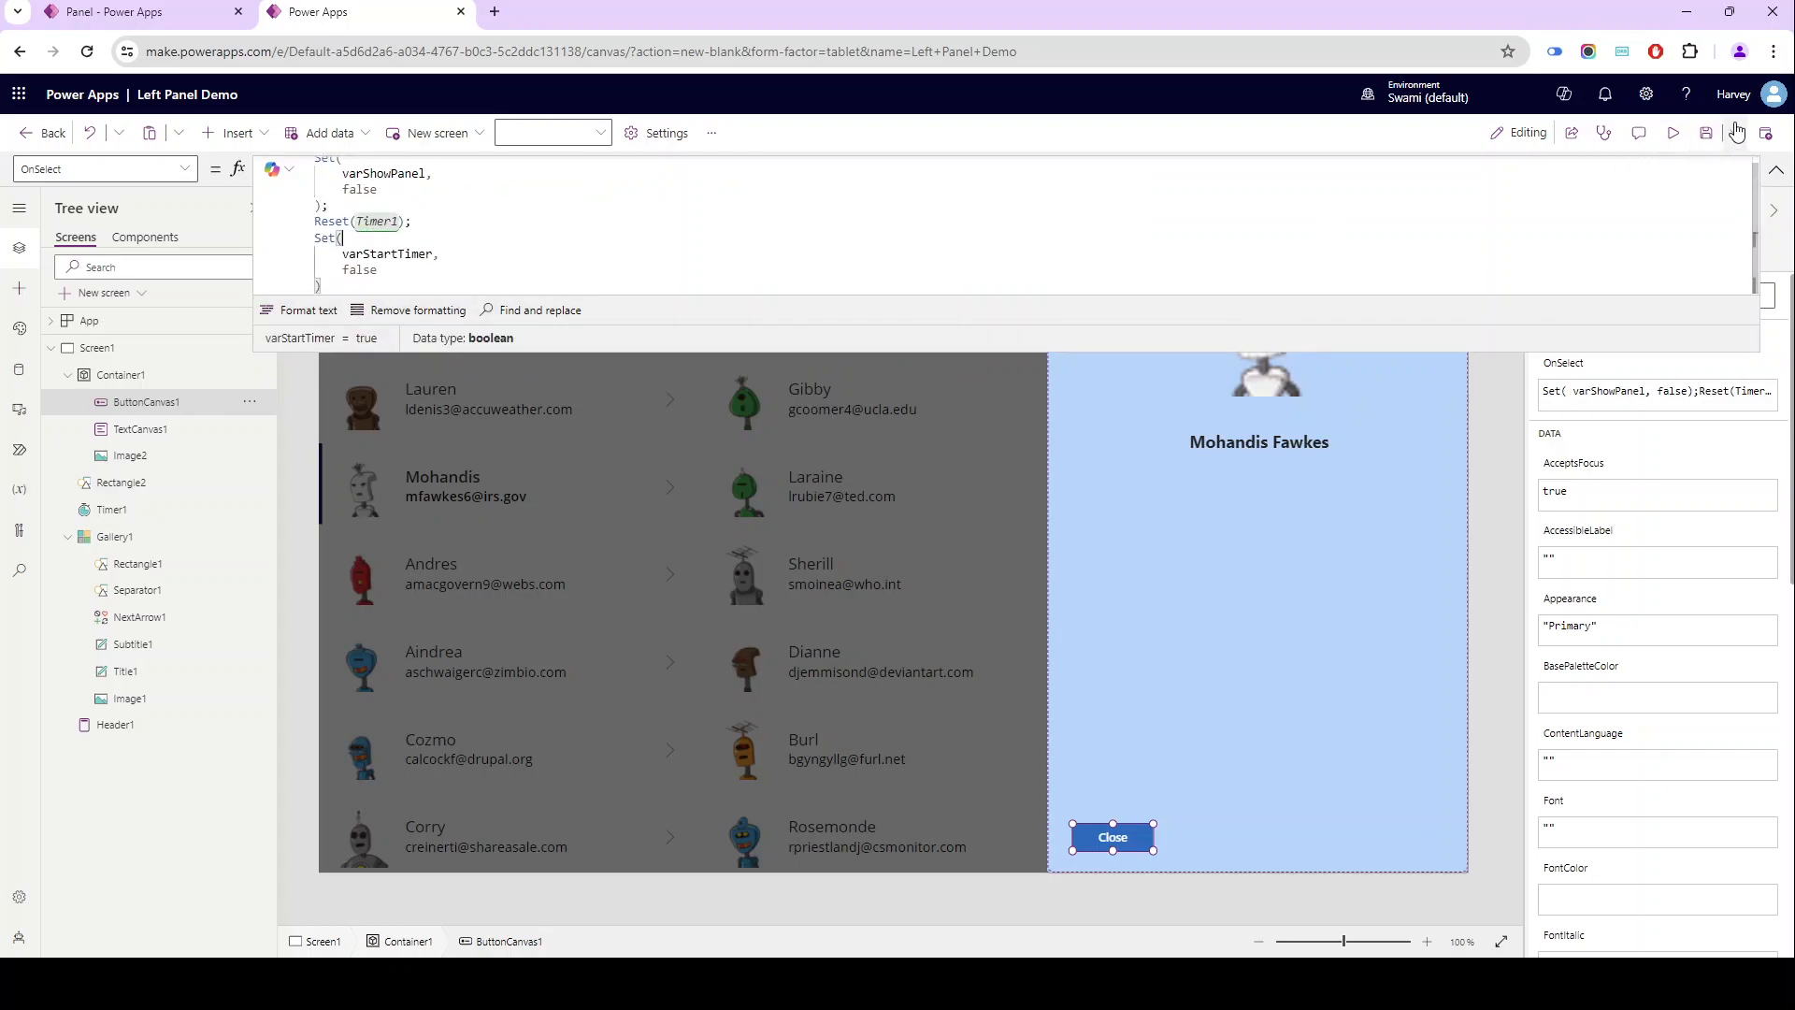
{"action": "left_click", "coordinate": [1703, 151]}
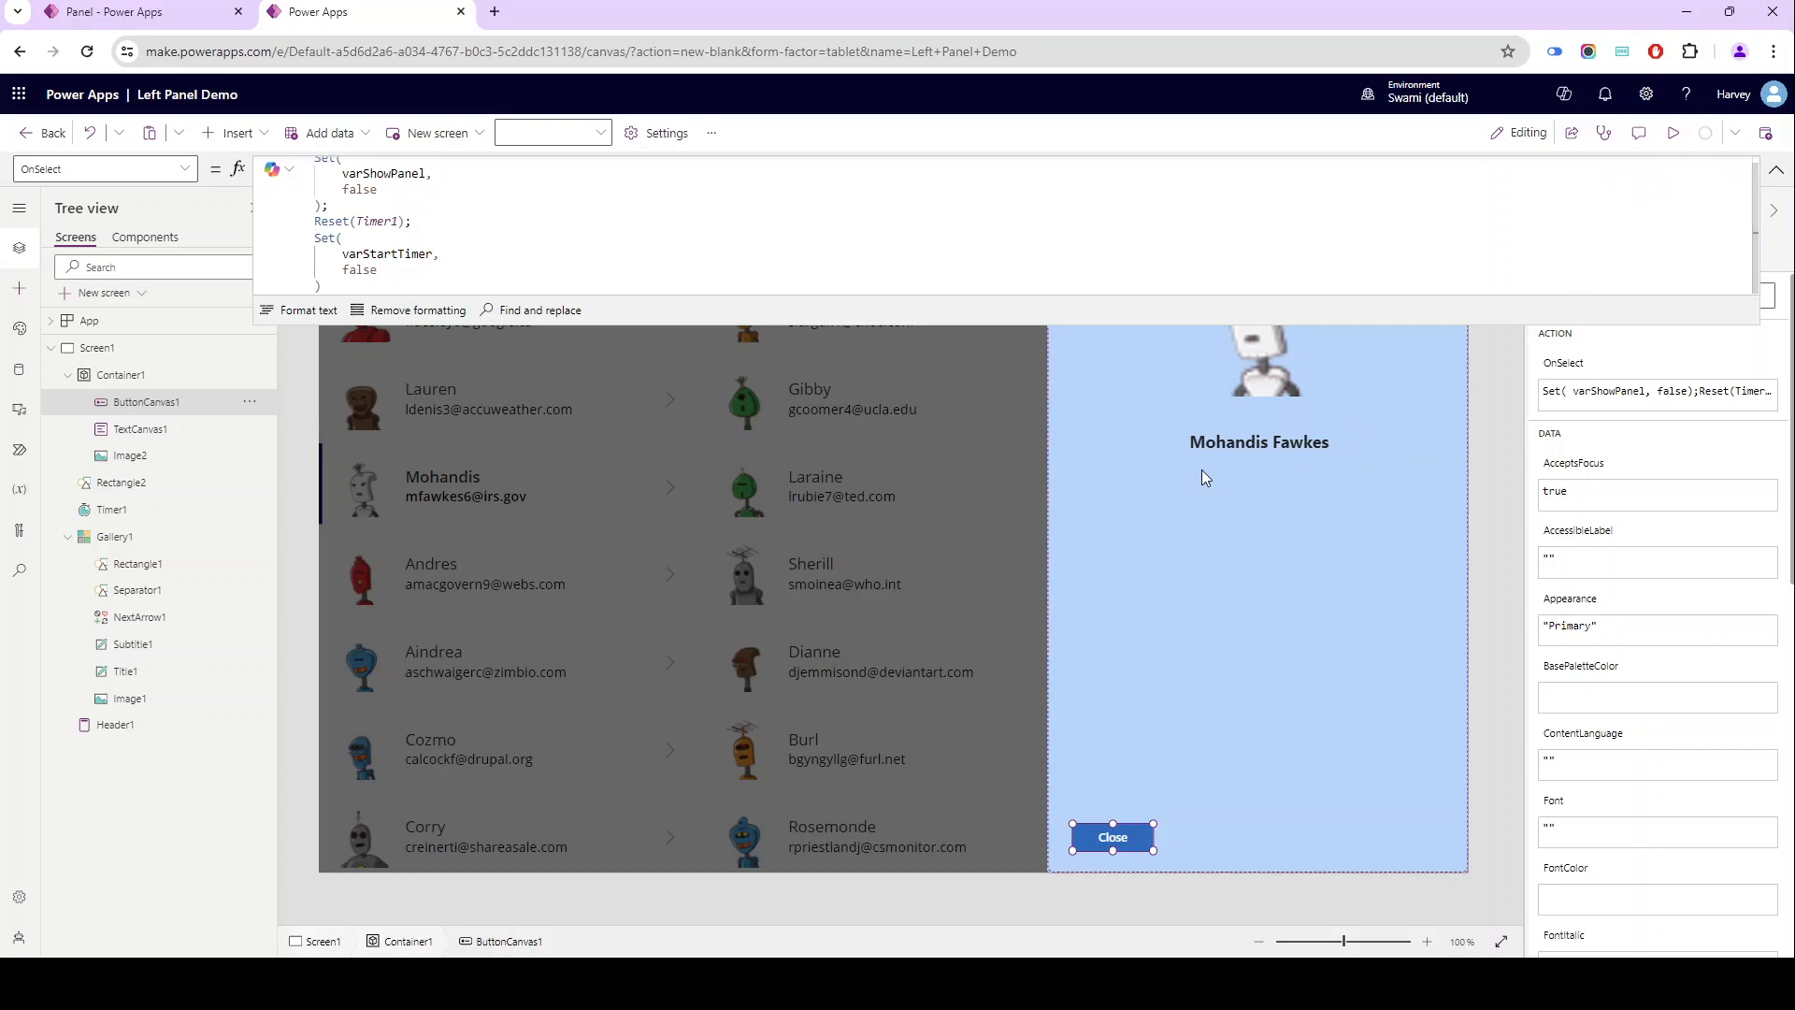
- Copy the varShowPanel variable name from the Close button's OnSelect formula and use it as Container1's Visible formula
{"action": "scroll", "coordinate": [361, 242], "scroll_direction": "up", "scroll_amount": 1}
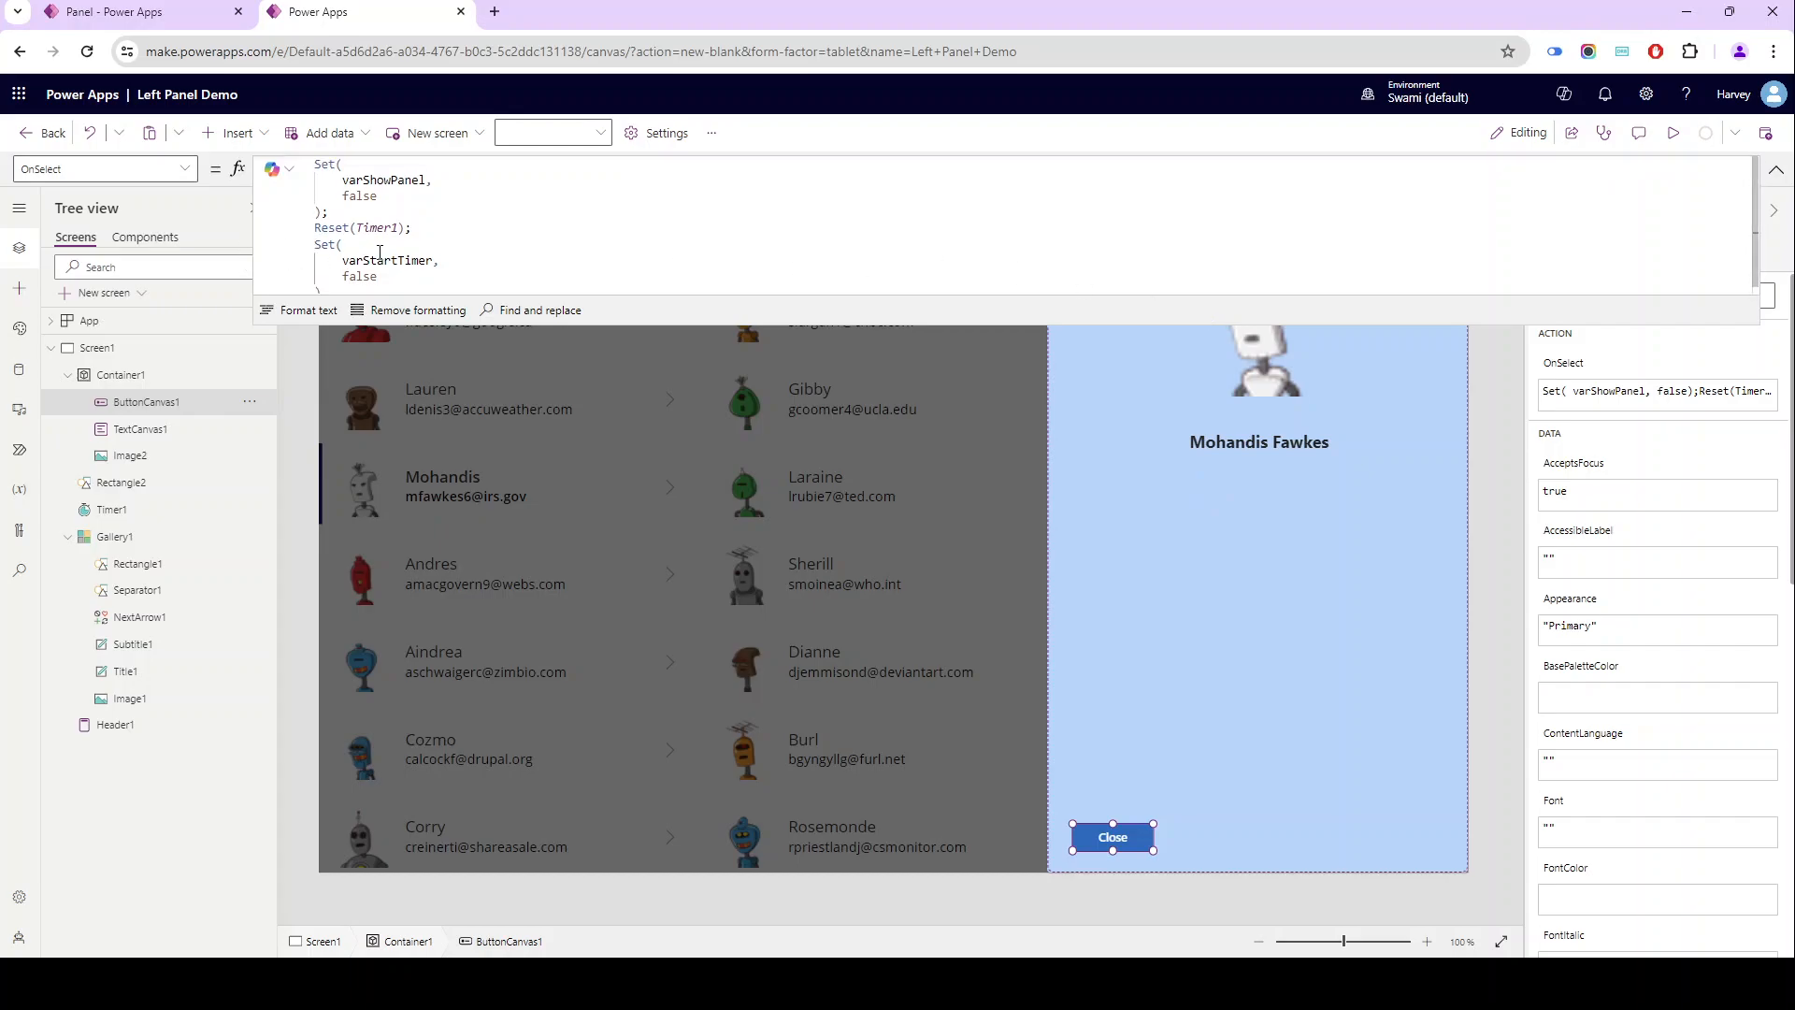
{"action": "double_click", "coordinate": [394, 181]}
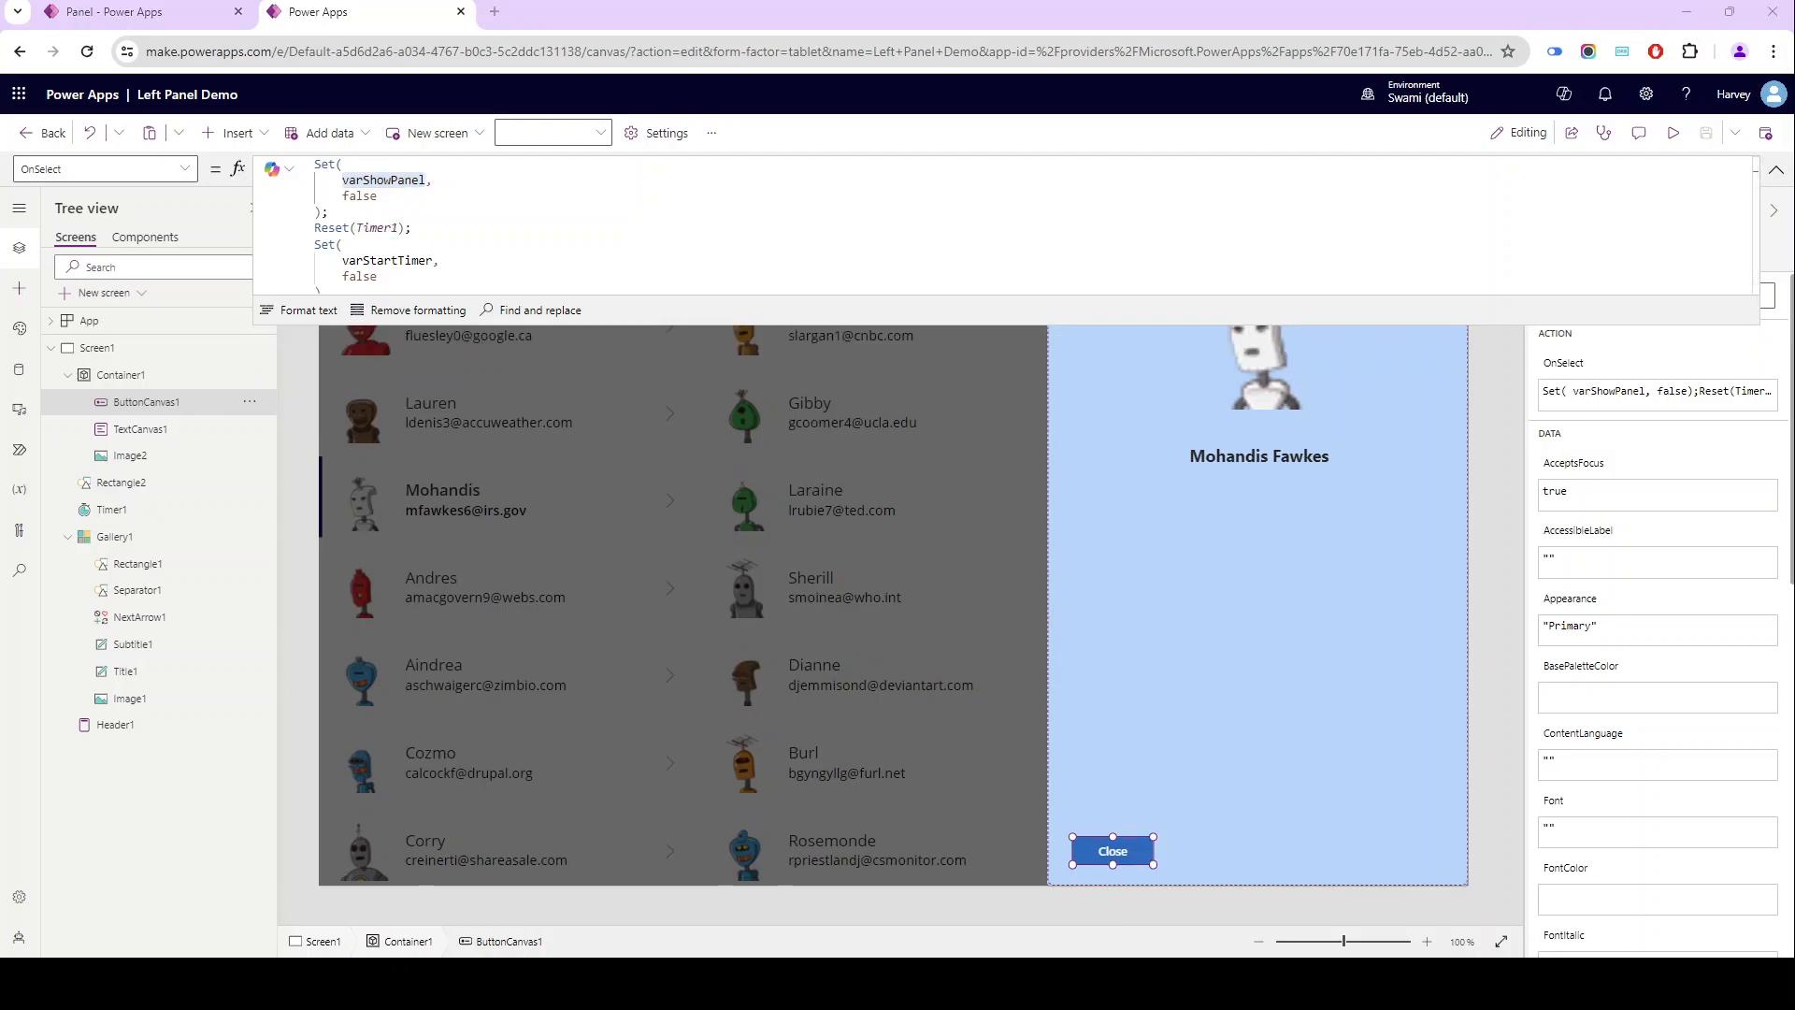
{"action": "double_click", "coordinate": [371, 185]}
{"action": "key", "text": "ctrl+c"}
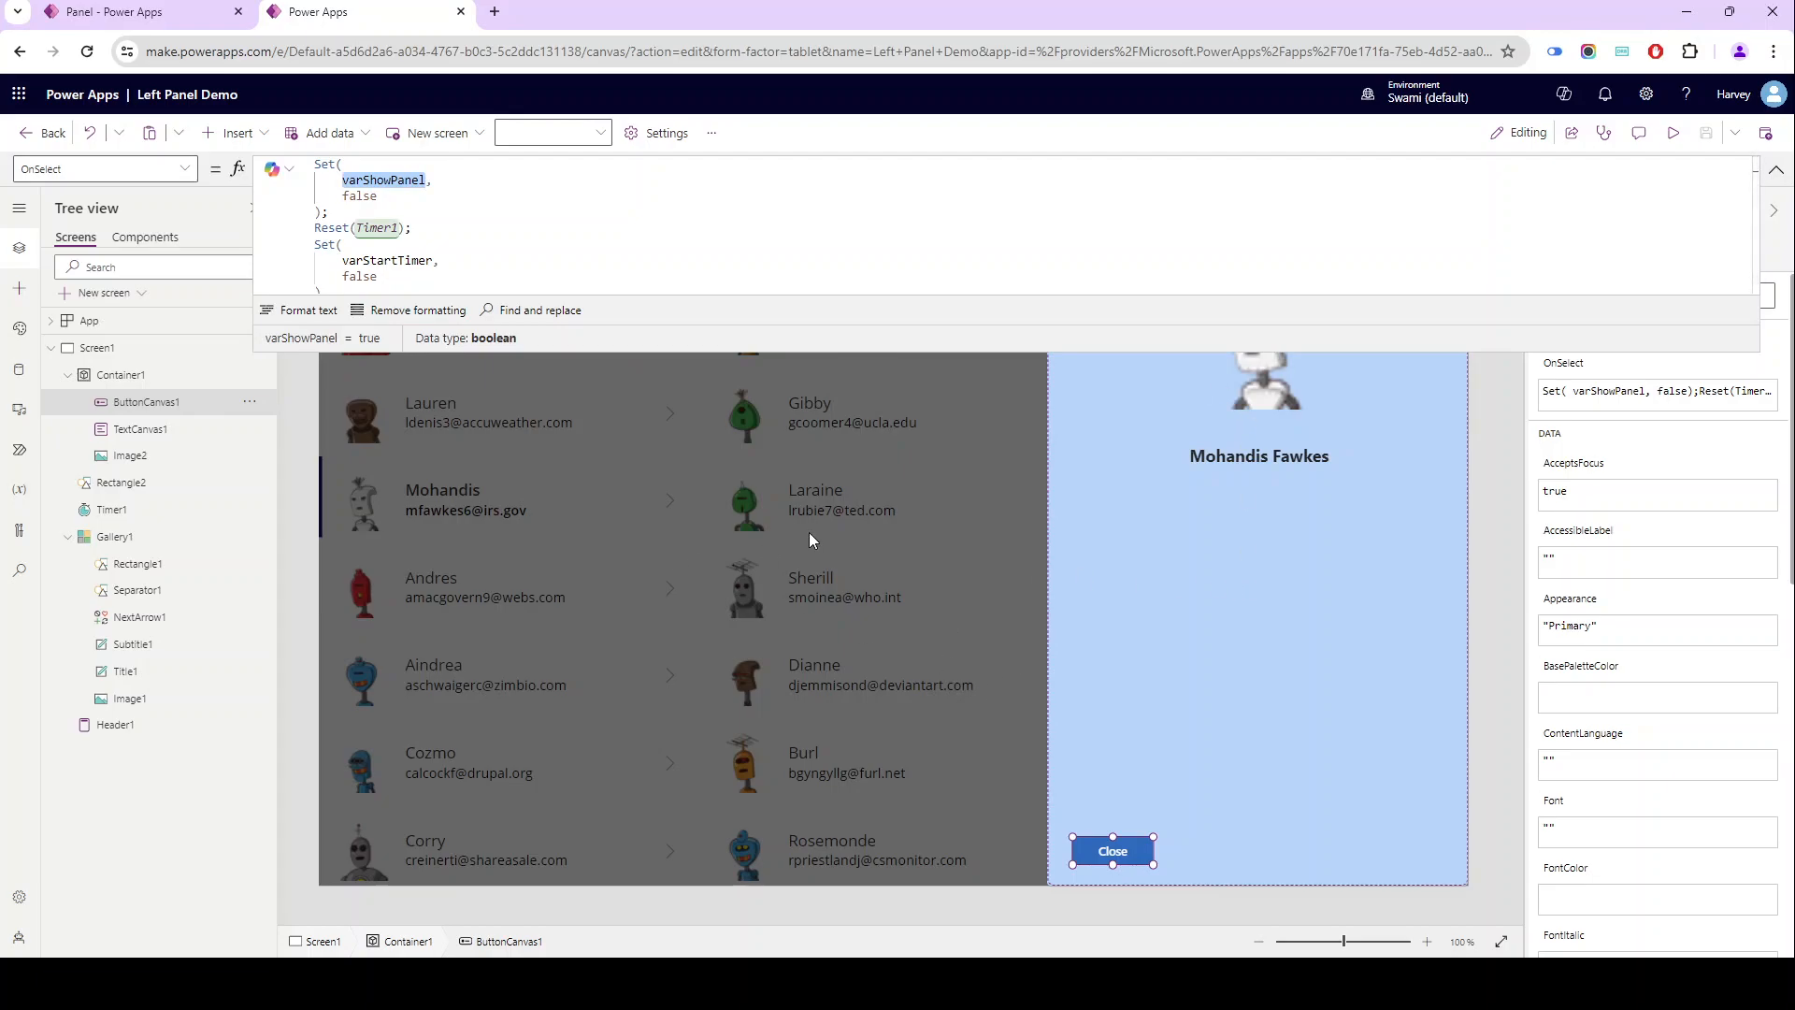
{"action": "left_click", "coordinate": [1780, 174]}
{"action": "left_click", "coordinate": [1470, 204]}
{"action": "left_click", "coordinate": [1561, 259]}
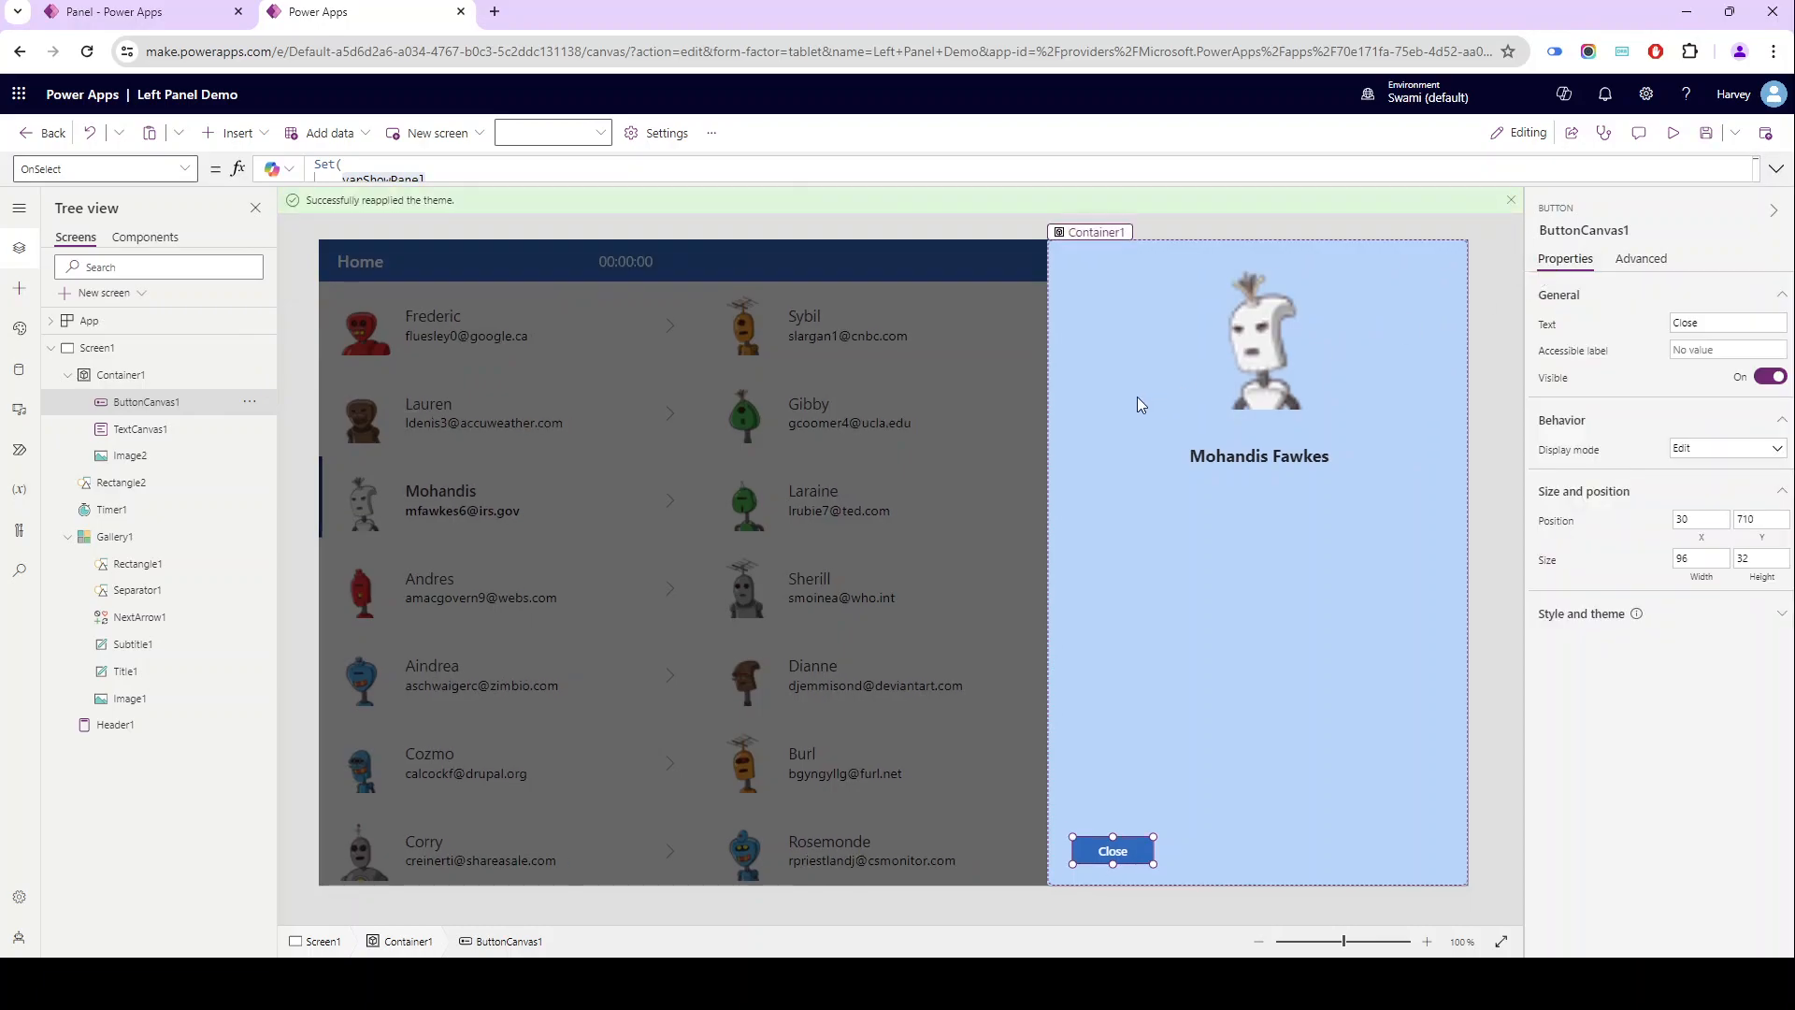
{"action": "left_click", "coordinate": [1137, 404]}
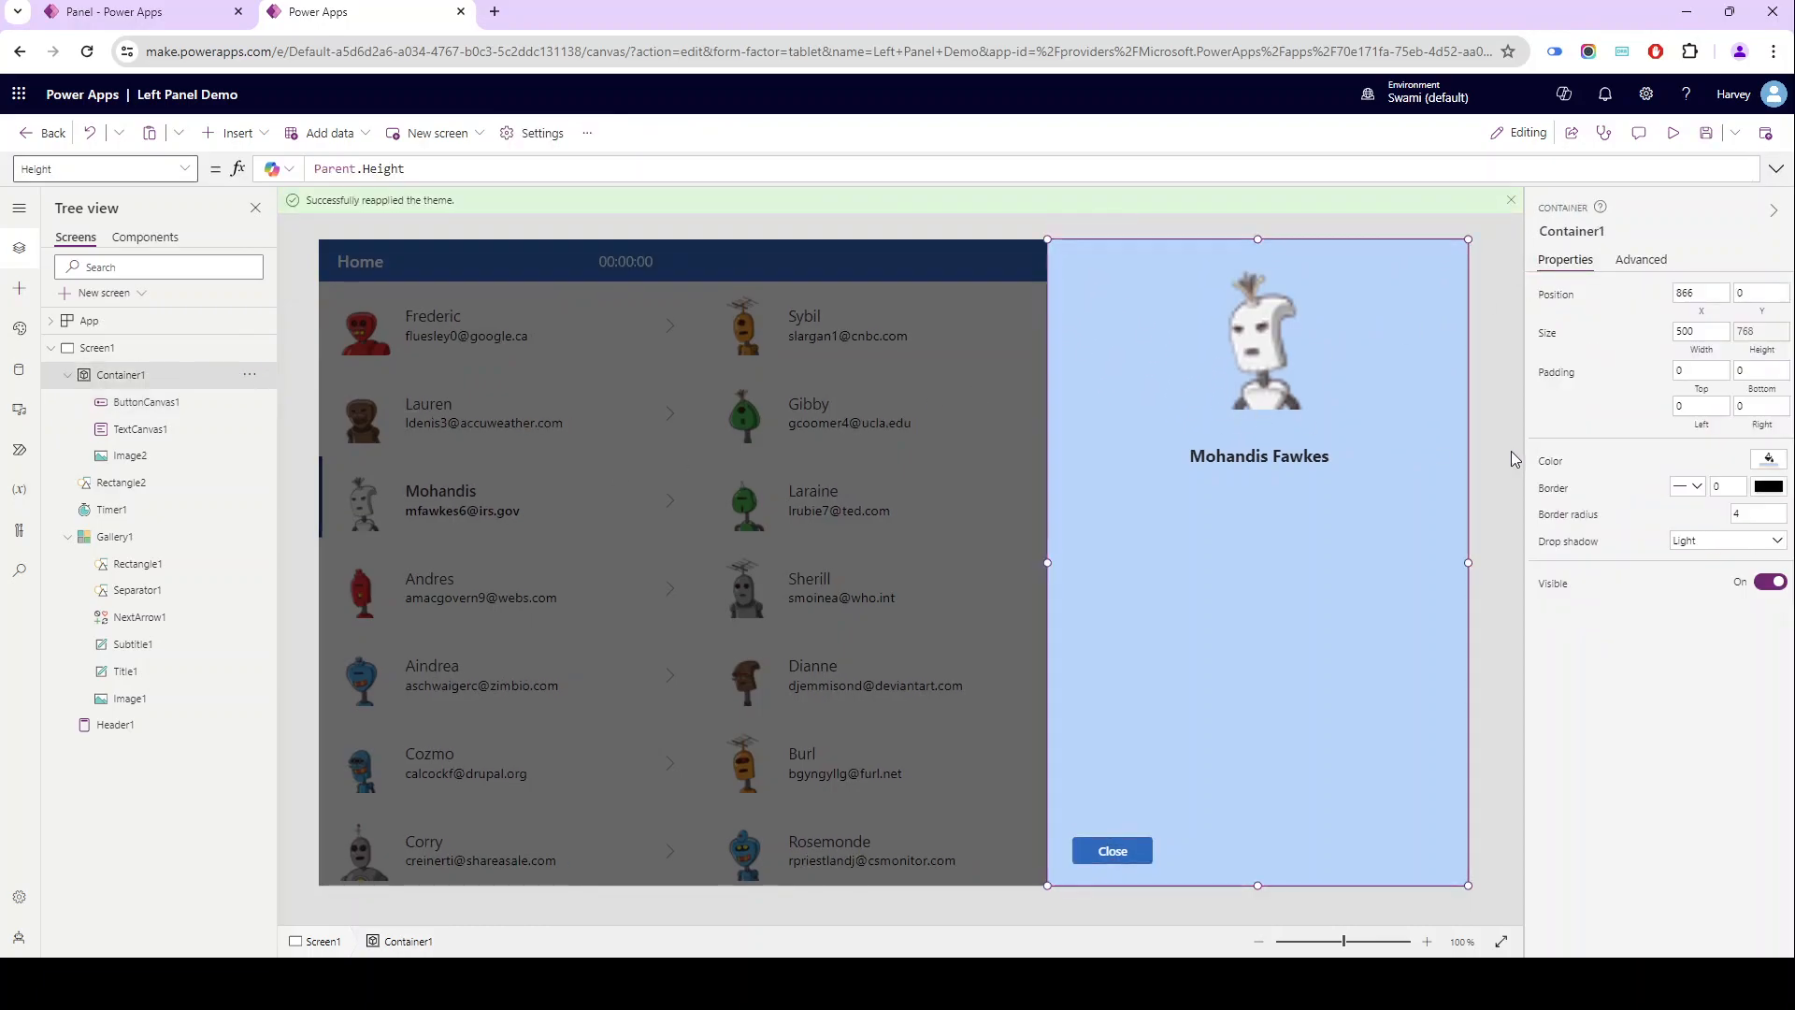
{"action": "left_click", "coordinate": [1549, 587]}
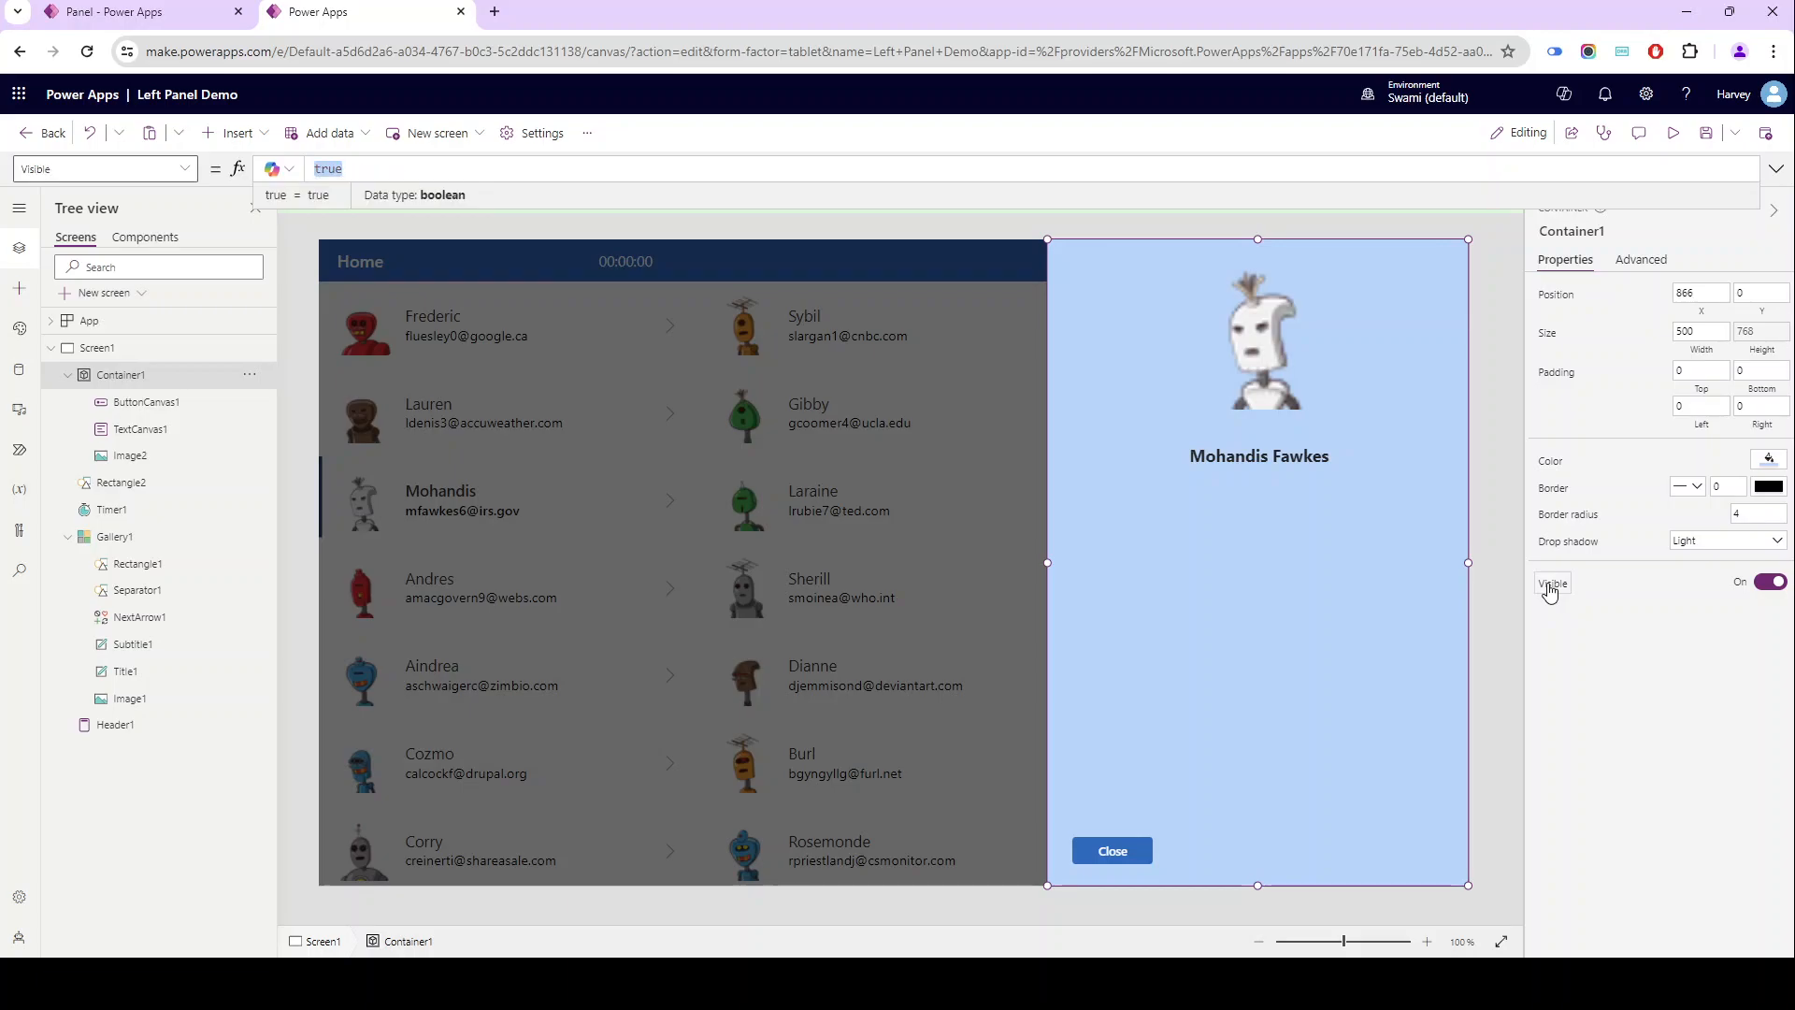
{"action": "key", "text": "ctrl+v"}
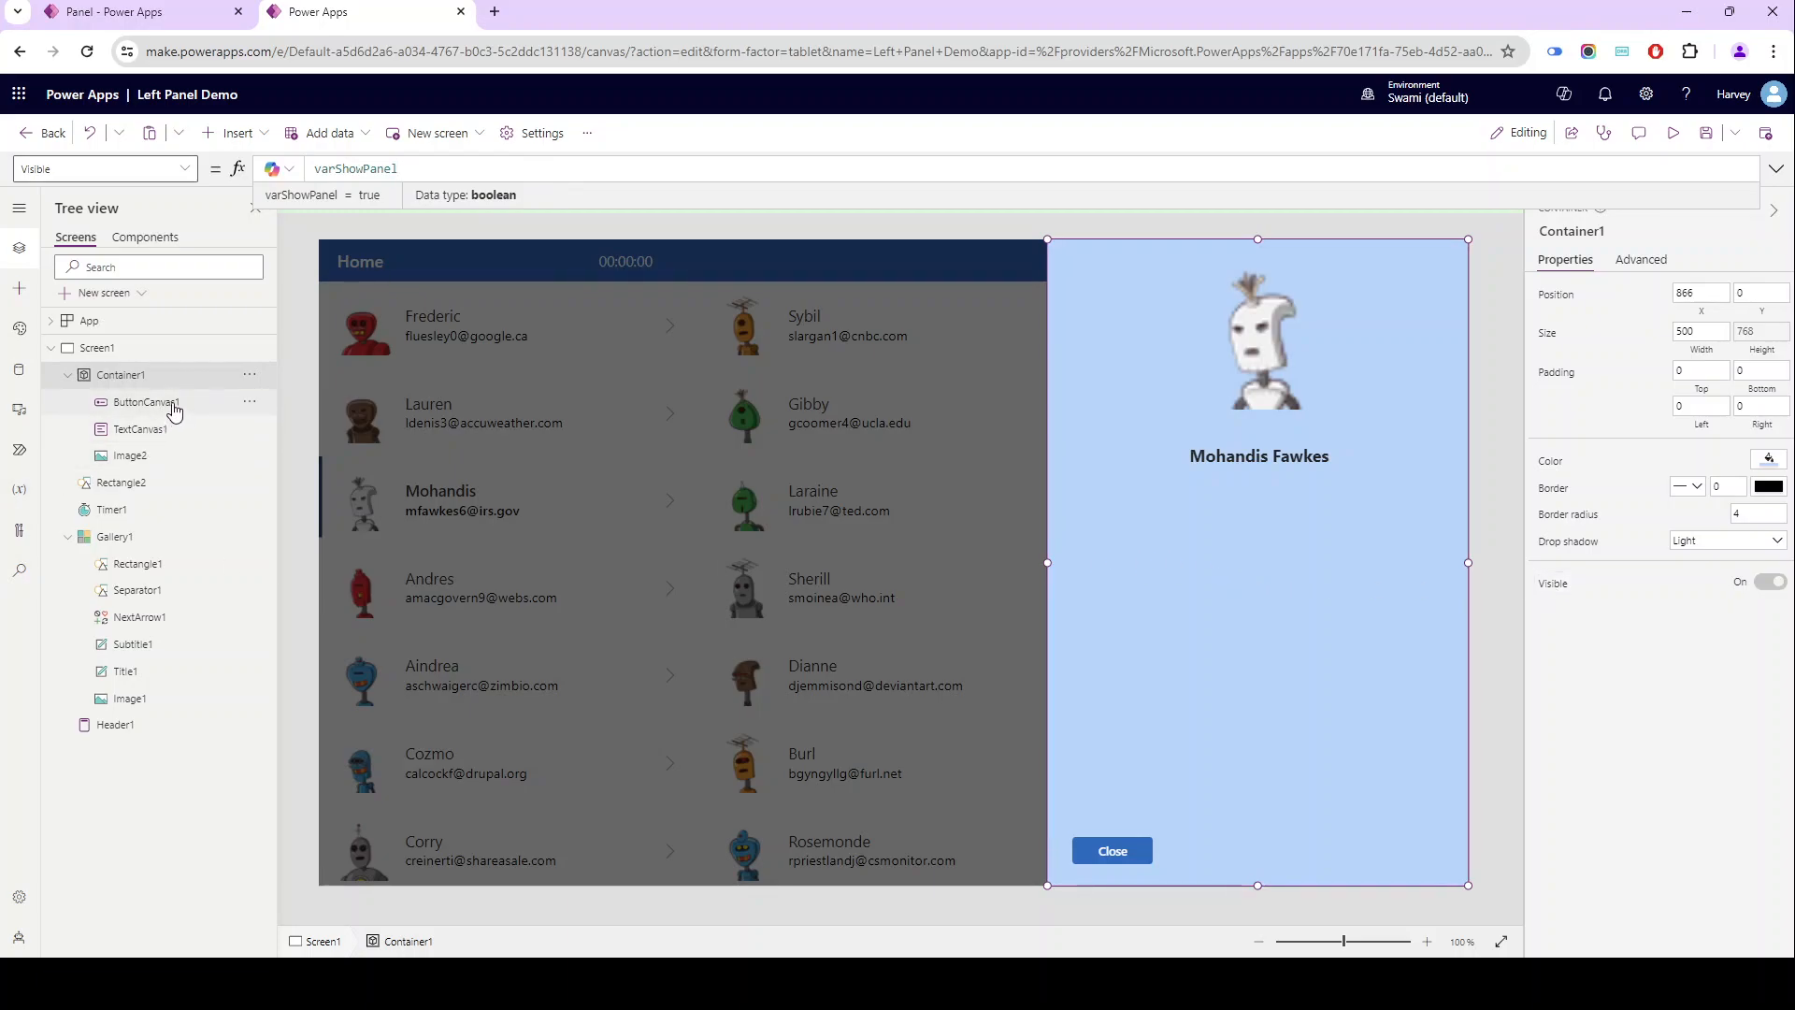
- Set the Visible formula of the dark overlay Rectangle2 to varShowPanel
{"action": "left_click", "coordinate": [149, 482]}
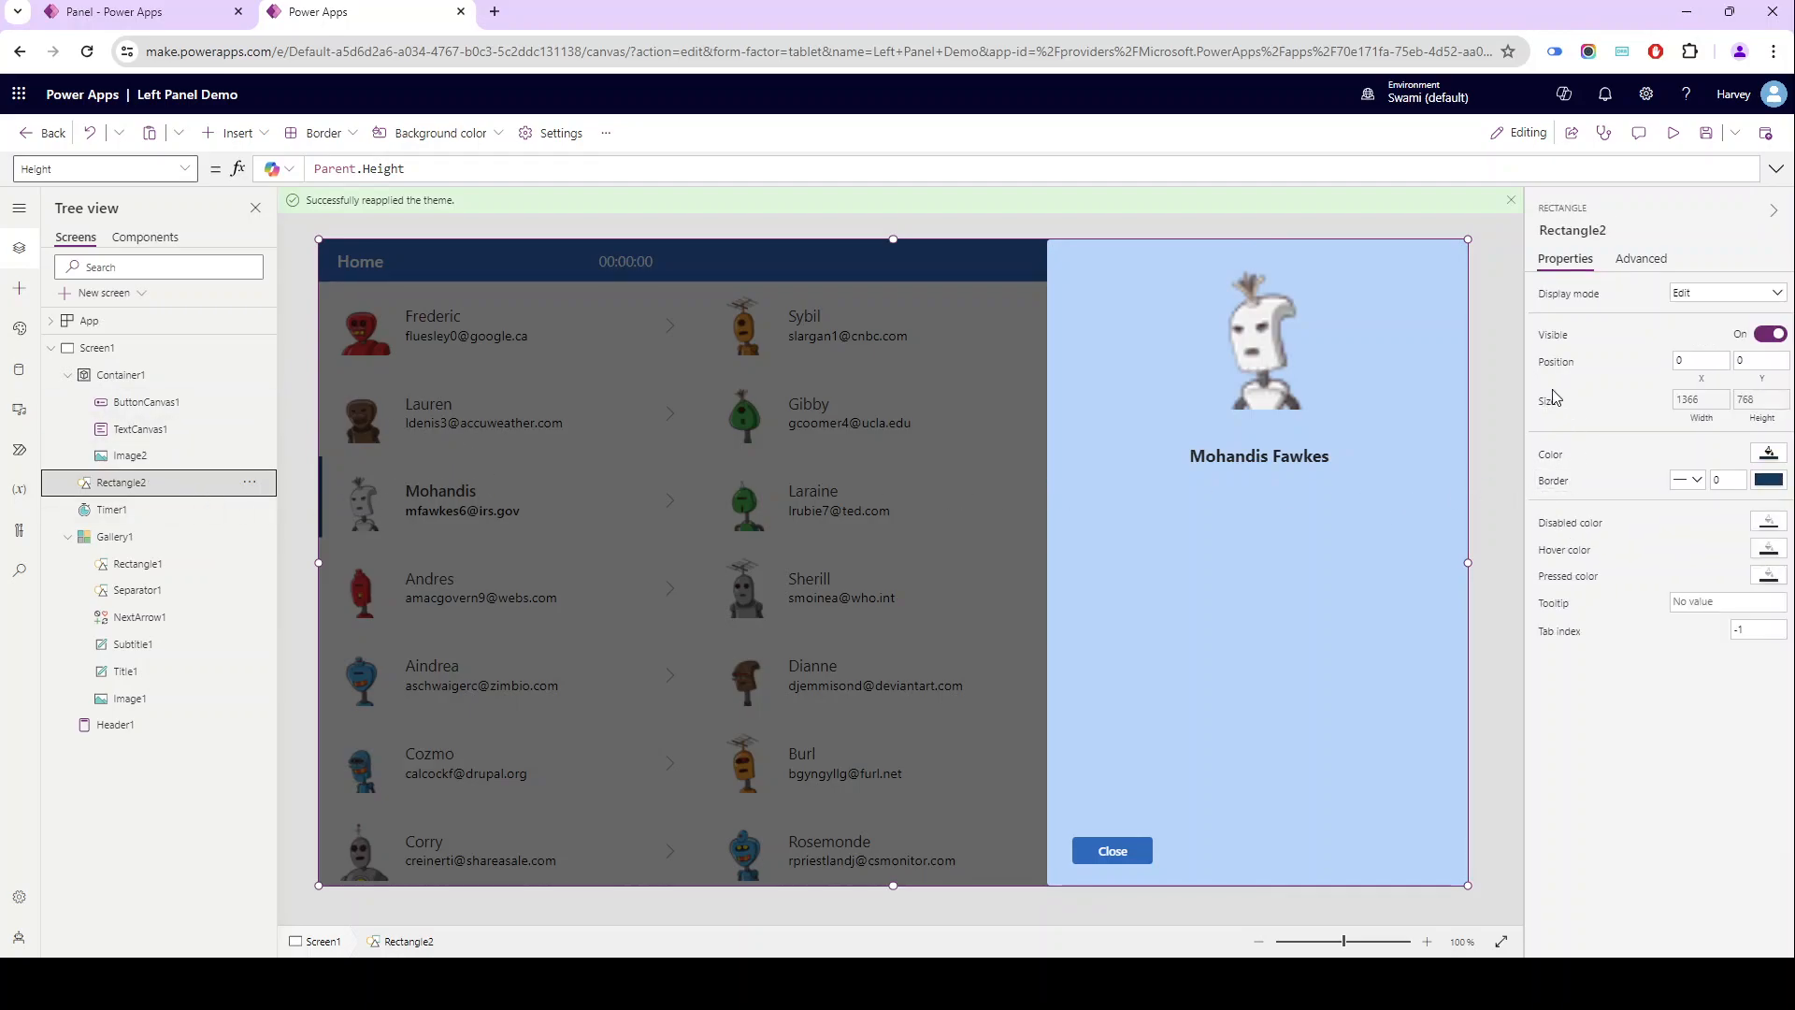
{"action": "left_click", "coordinate": [1553, 335]}
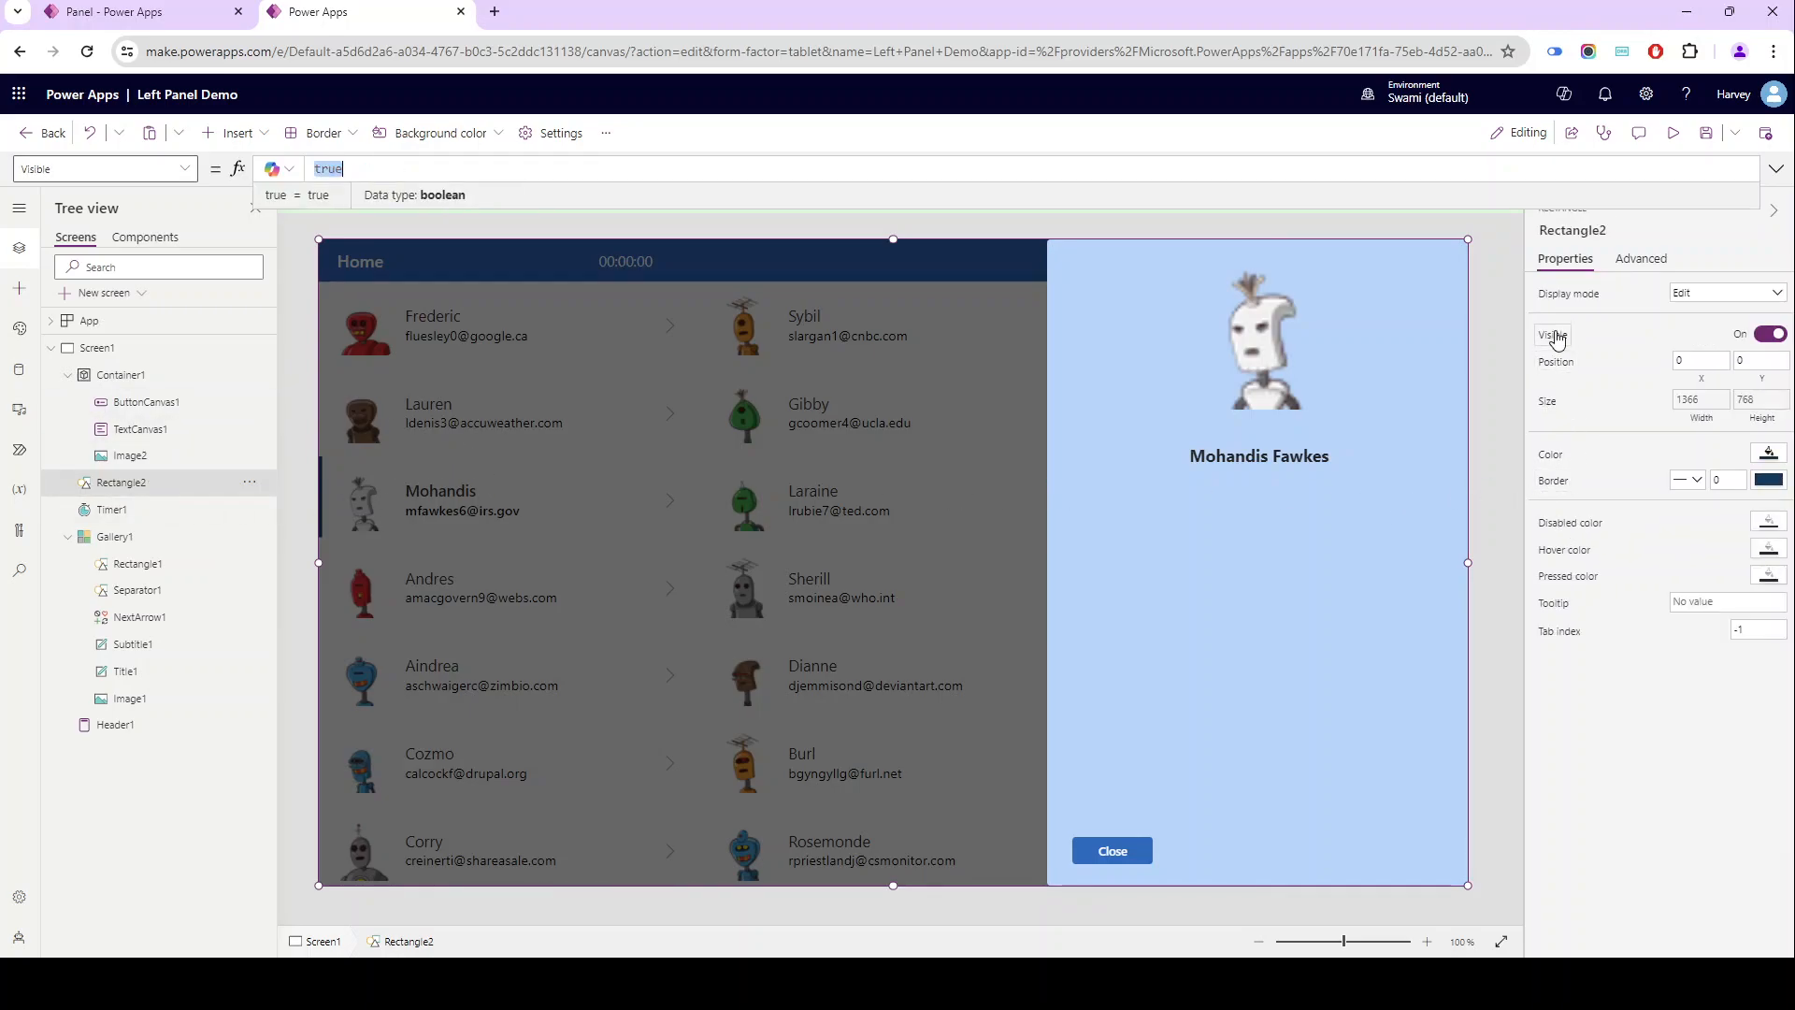
{"action": "key", "text": "ctrl+v"}
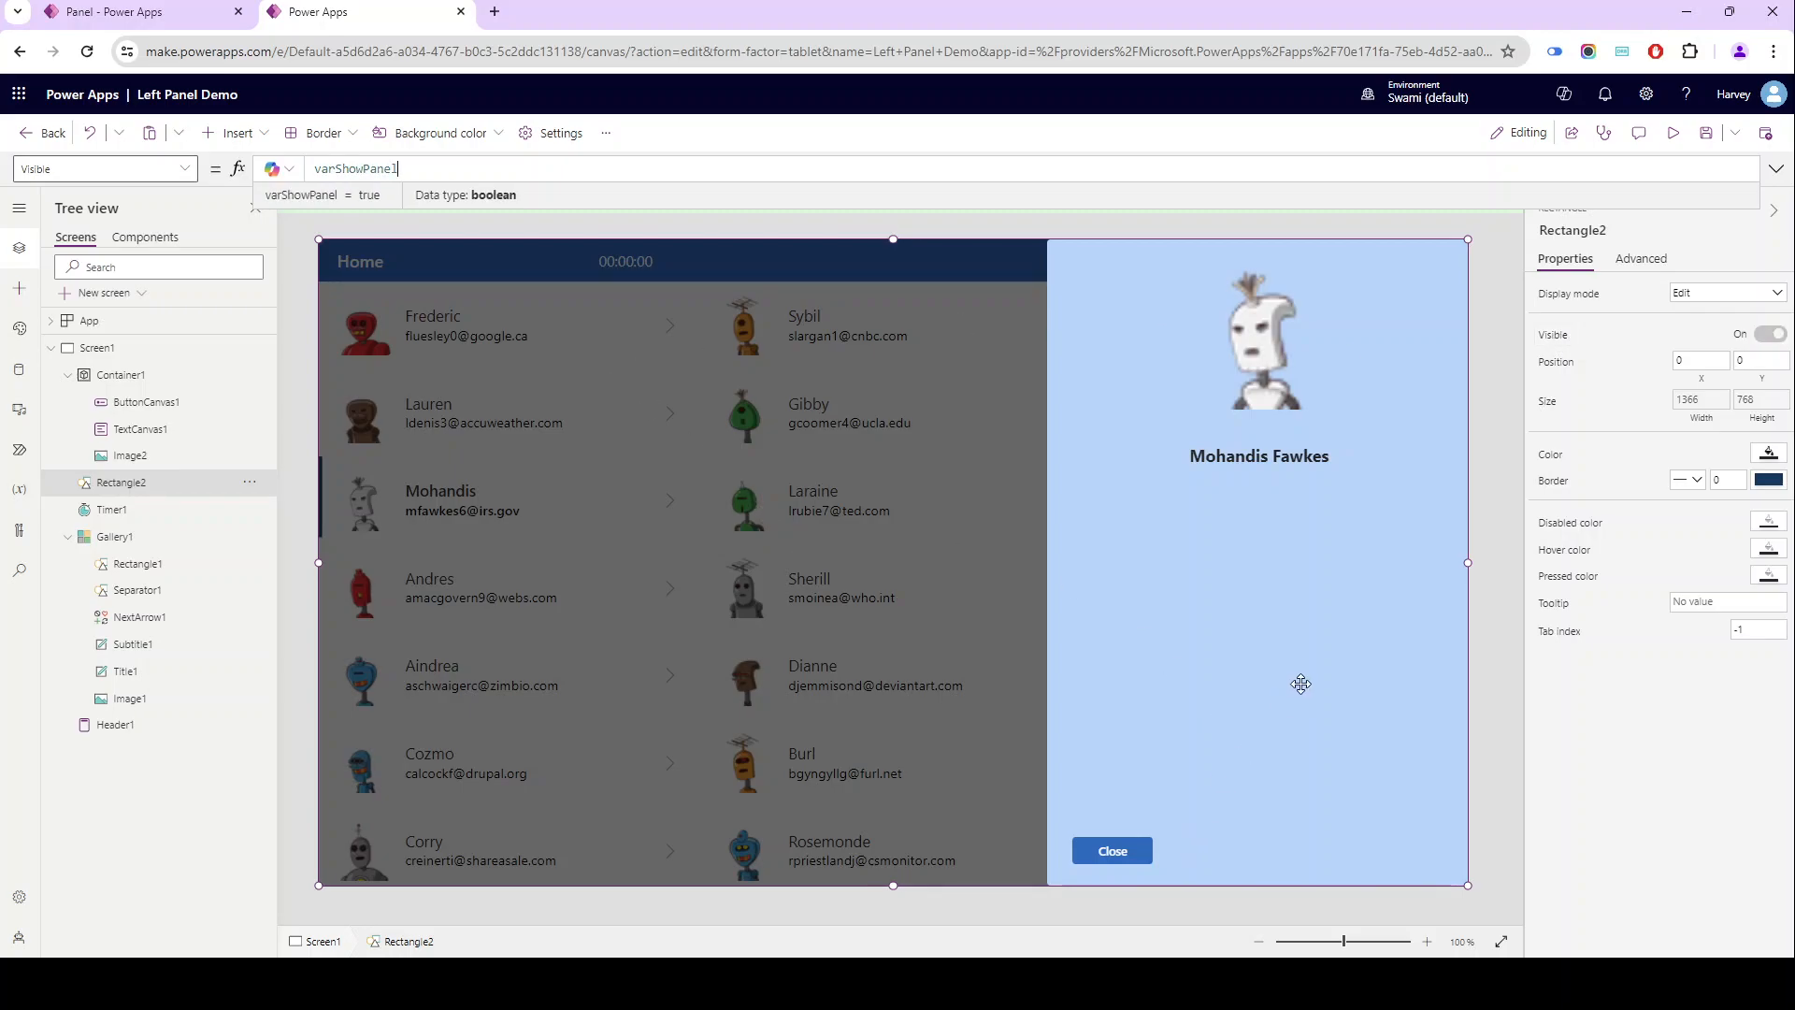
- Preview the app and test the Close button on the open panel and on the panels of two gallery contacts
{"action": "left_click", "coordinate": [1673, 134]}
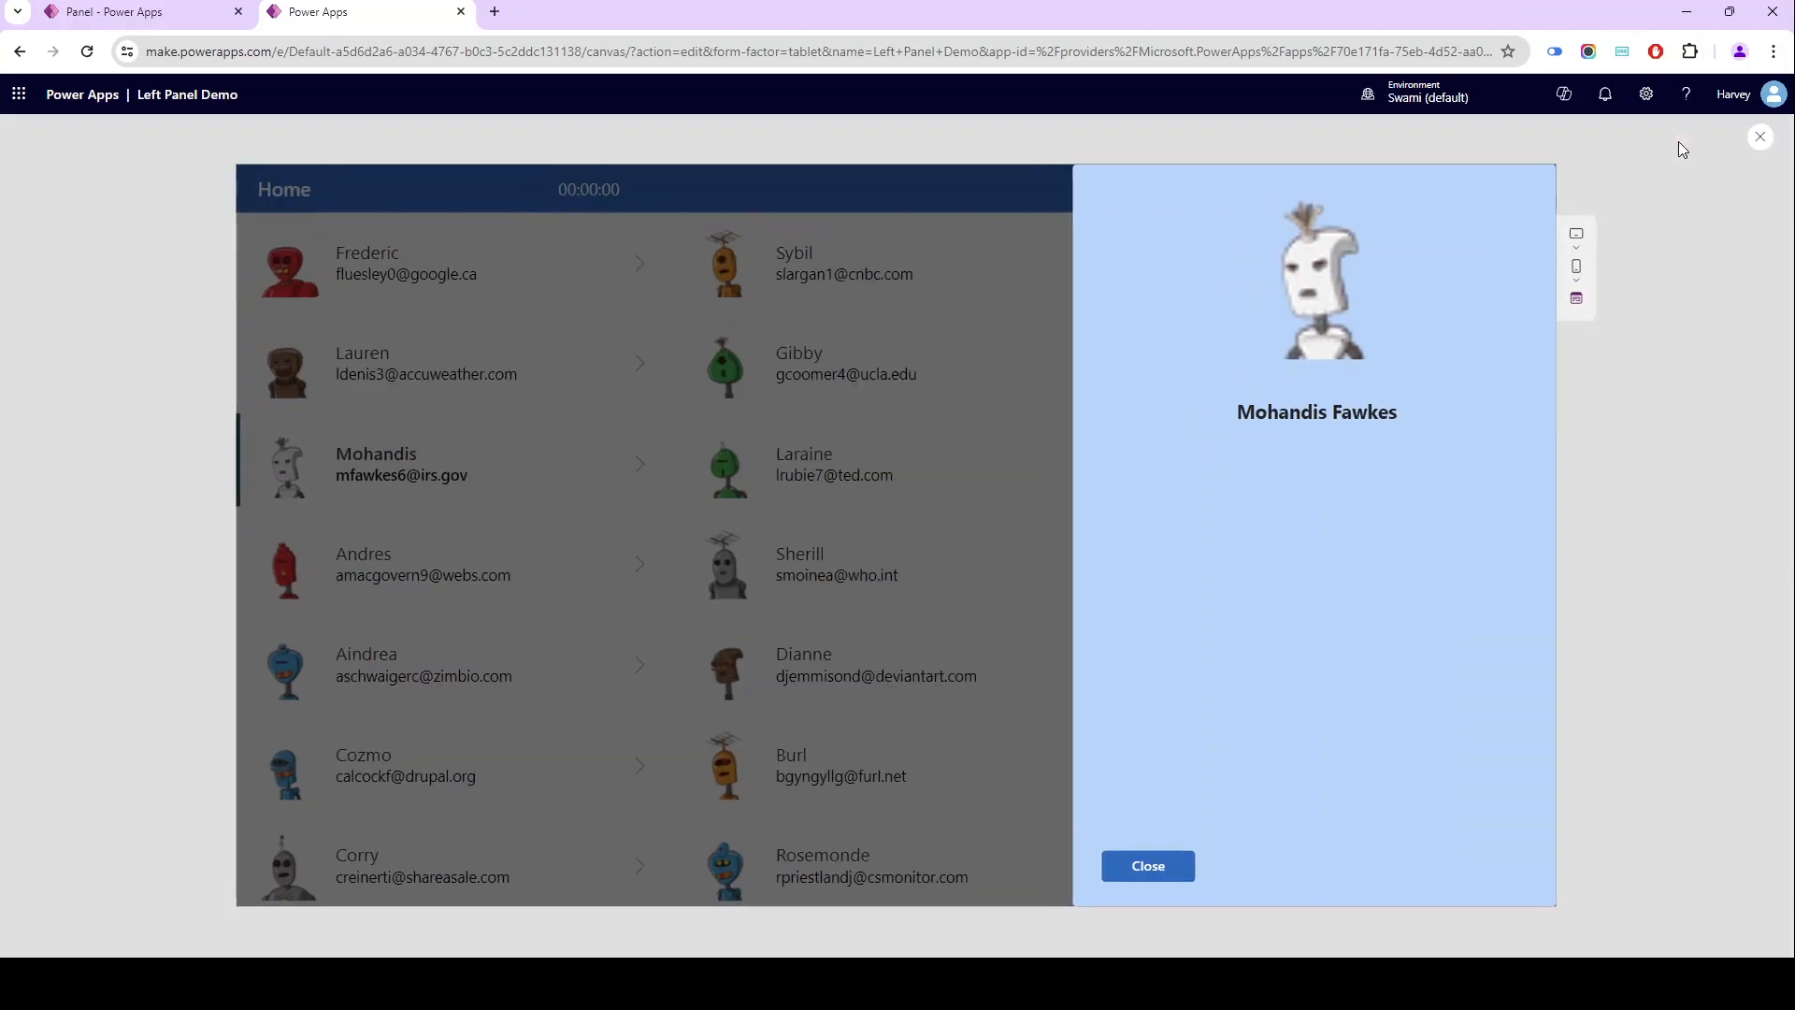
{"action": "left_click", "coordinate": [1160, 875]}
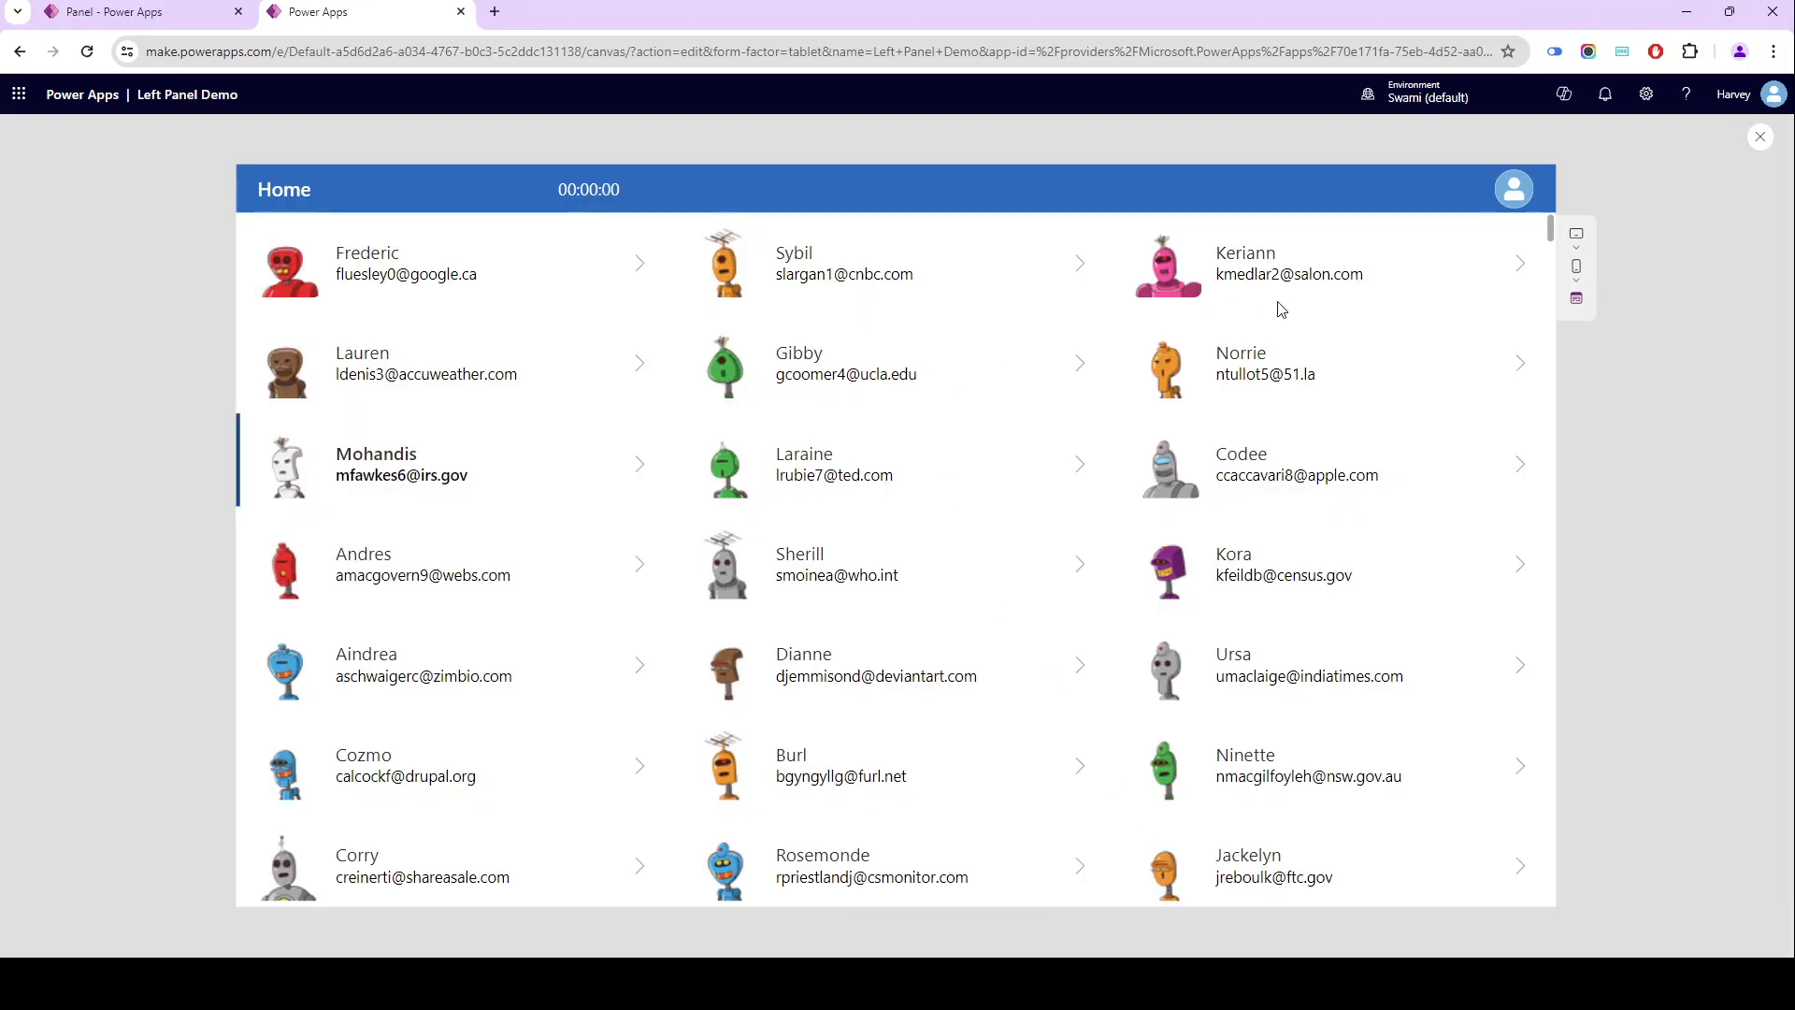
{"action": "left_click", "coordinate": [529, 286]}
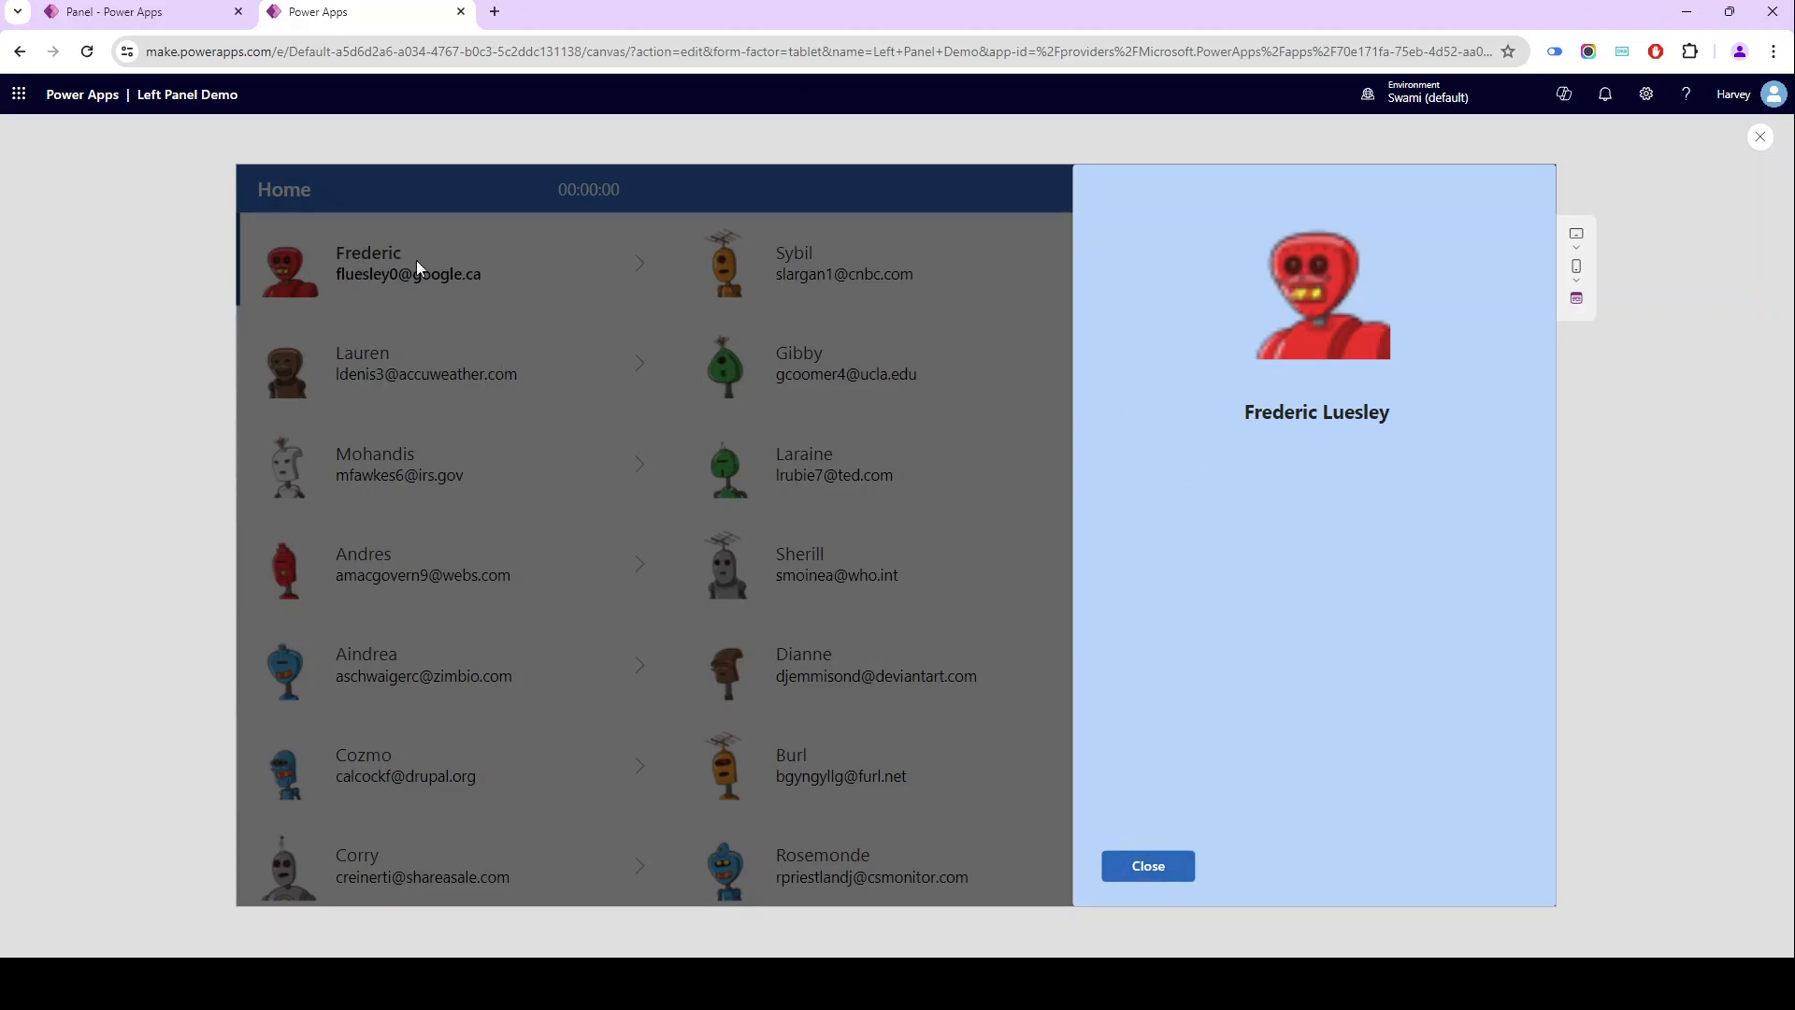
{"action": "left_click", "coordinate": [1157, 873]}
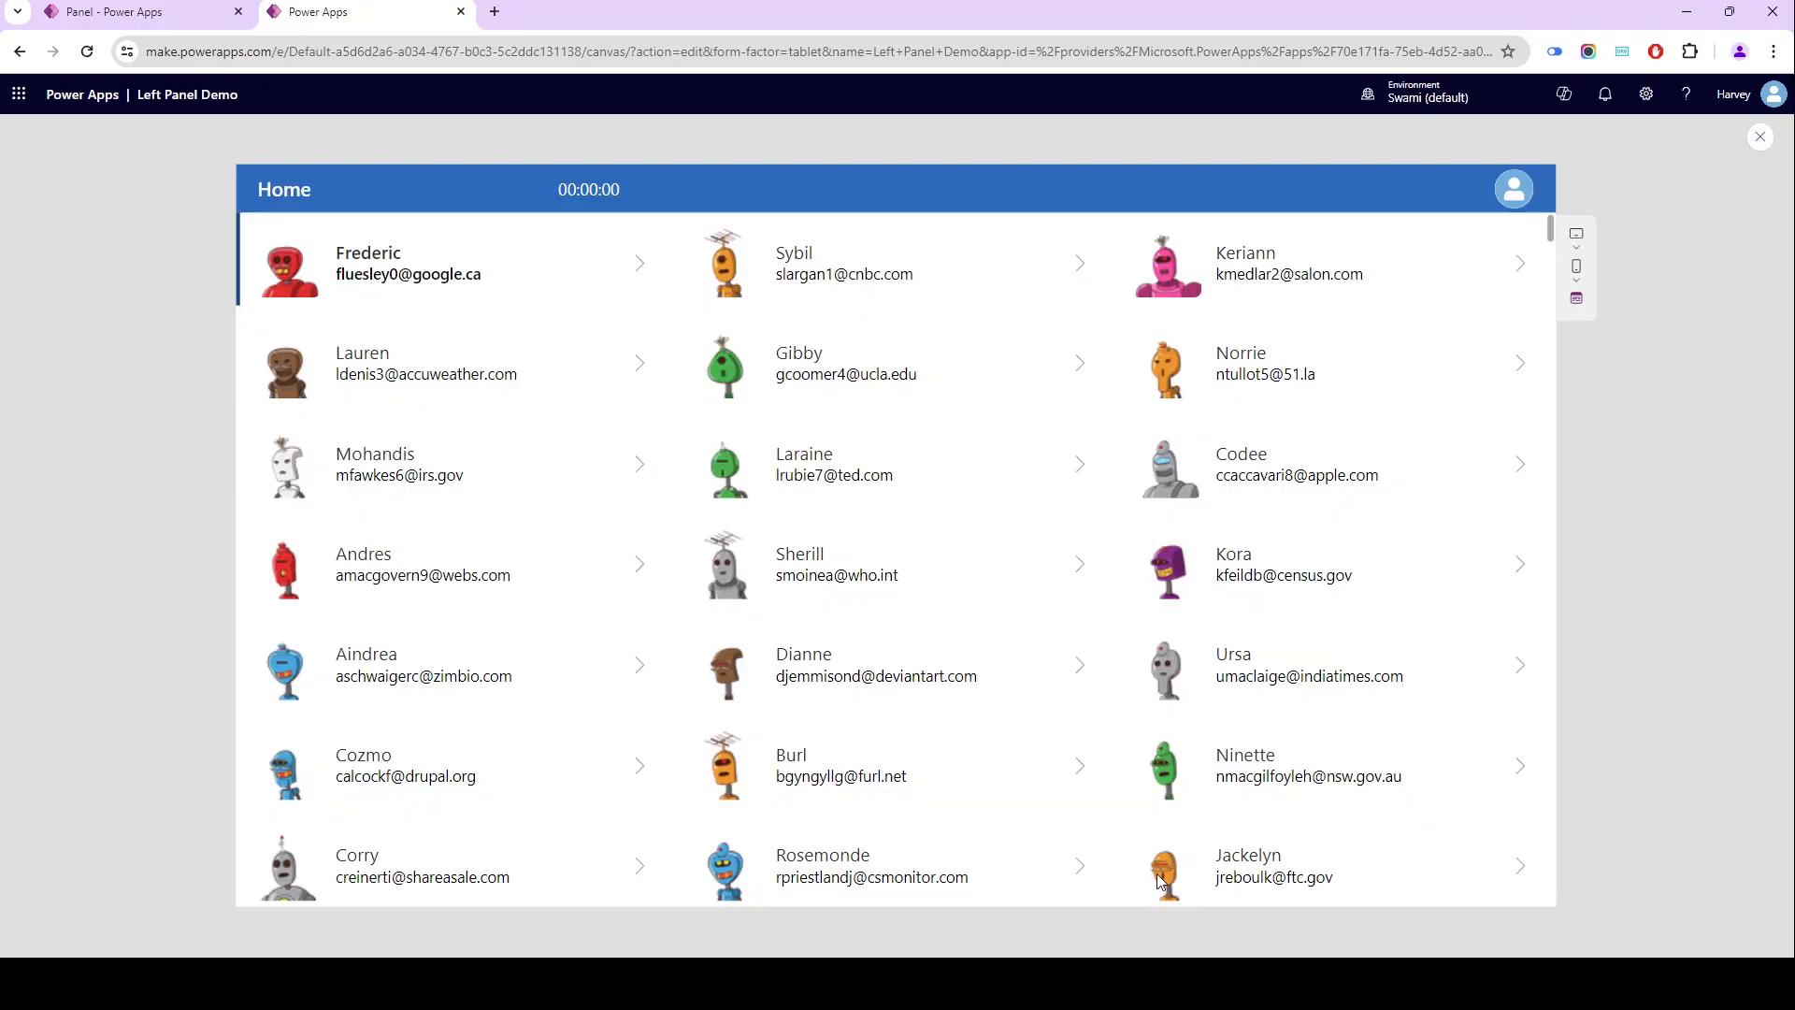
{"action": "left_click", "coordinate": [868, 681]}
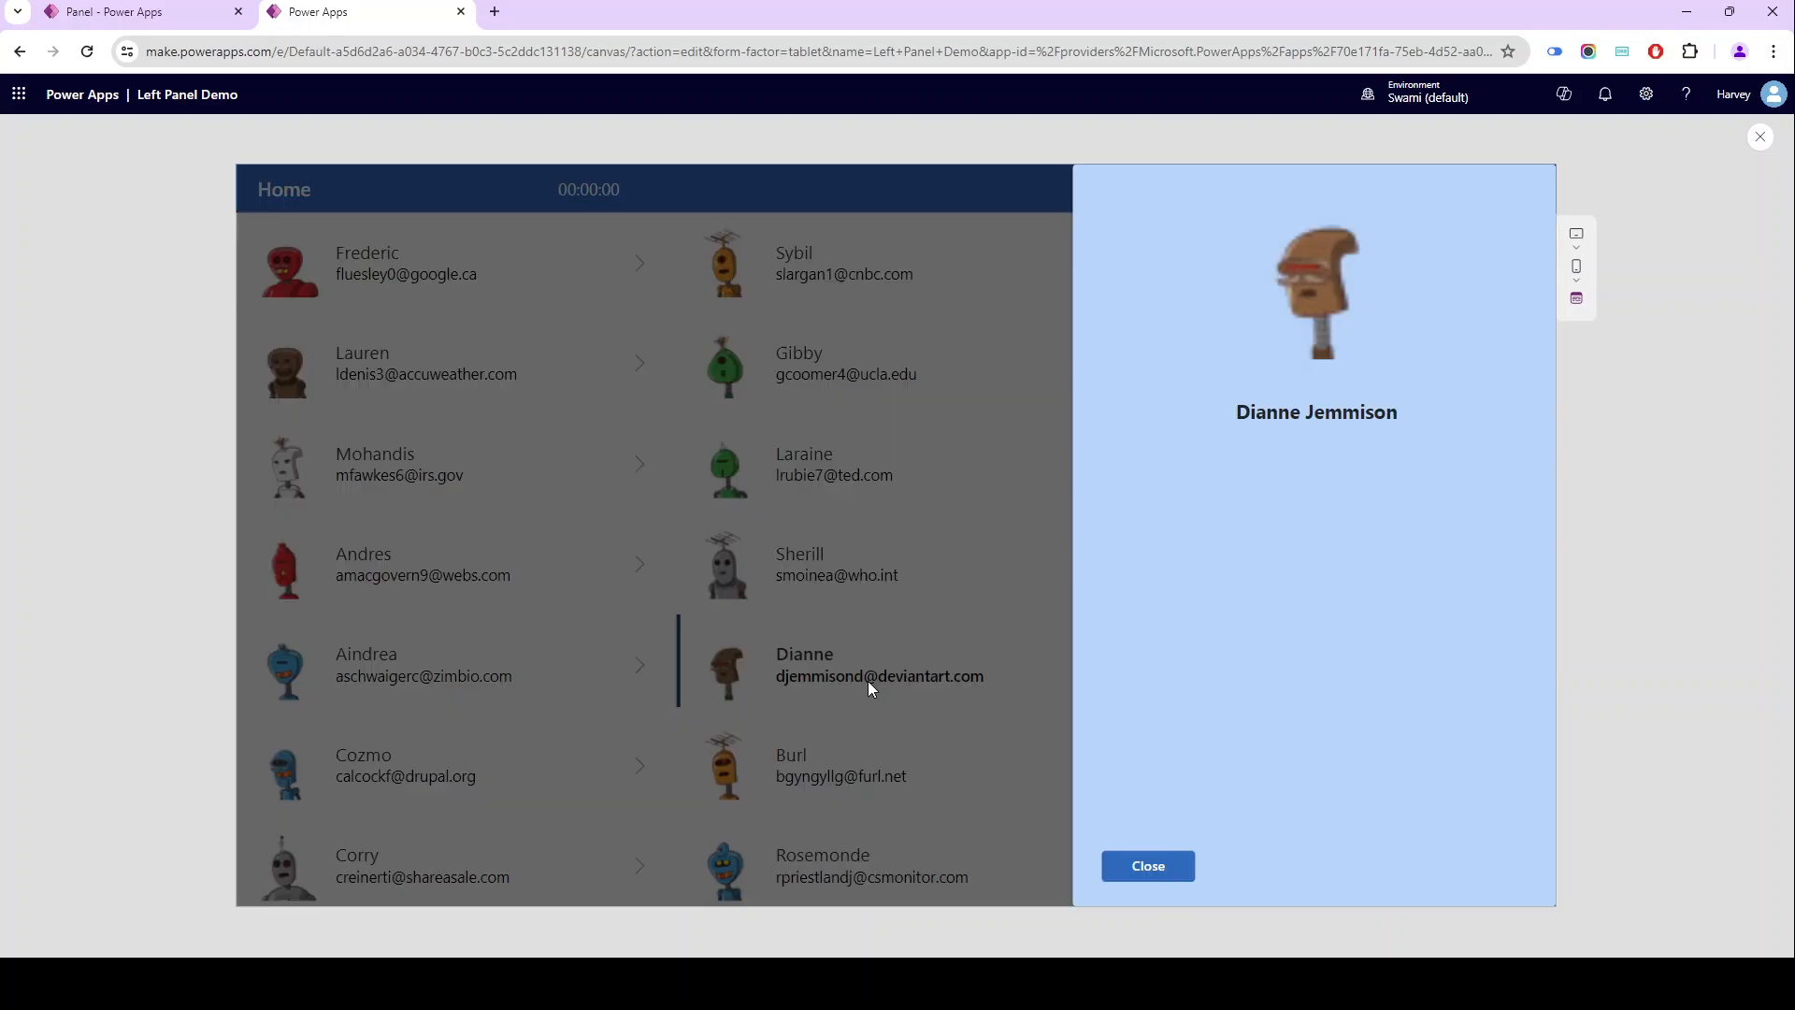
{"action": "left_click", "coordinate": [1145, 868]}
- Open and close the detail panel for three more contacts in the second and third gallery columns, and exit the preview
{"action": "left_click", "coordinate": [902, 397]}
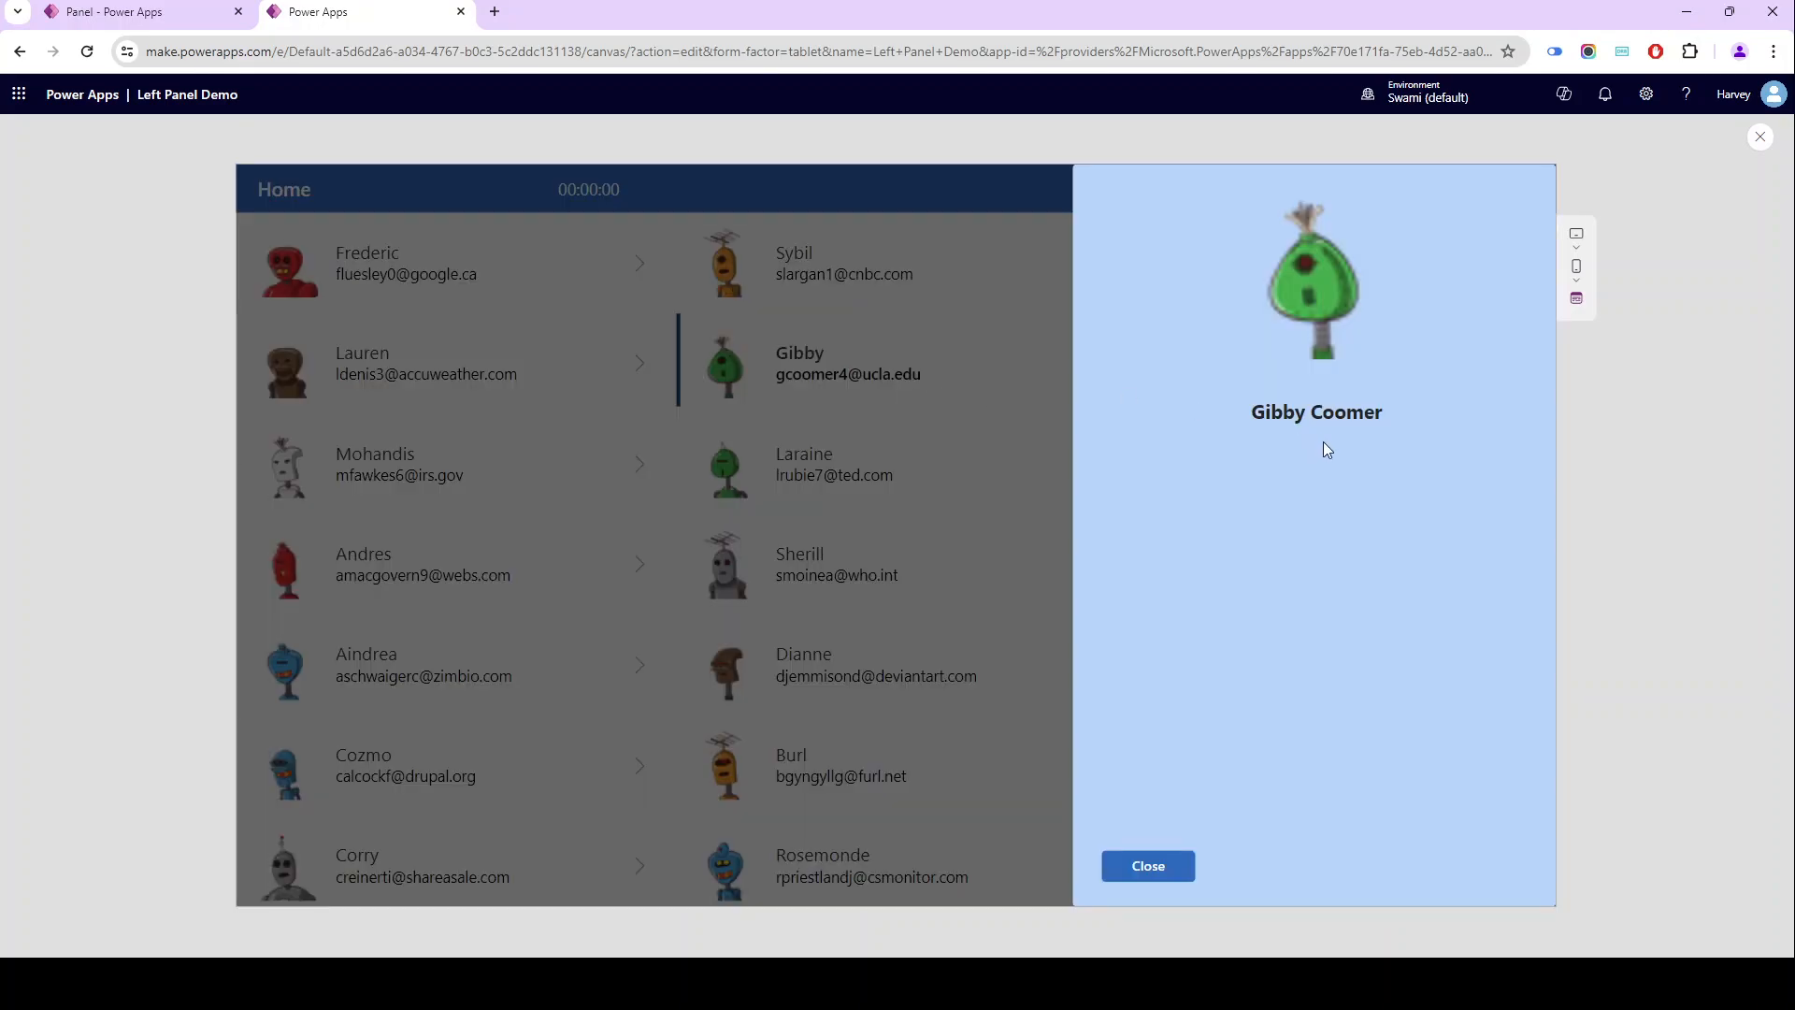
{"action": "left_click", "coordinate": [1180, 879]}
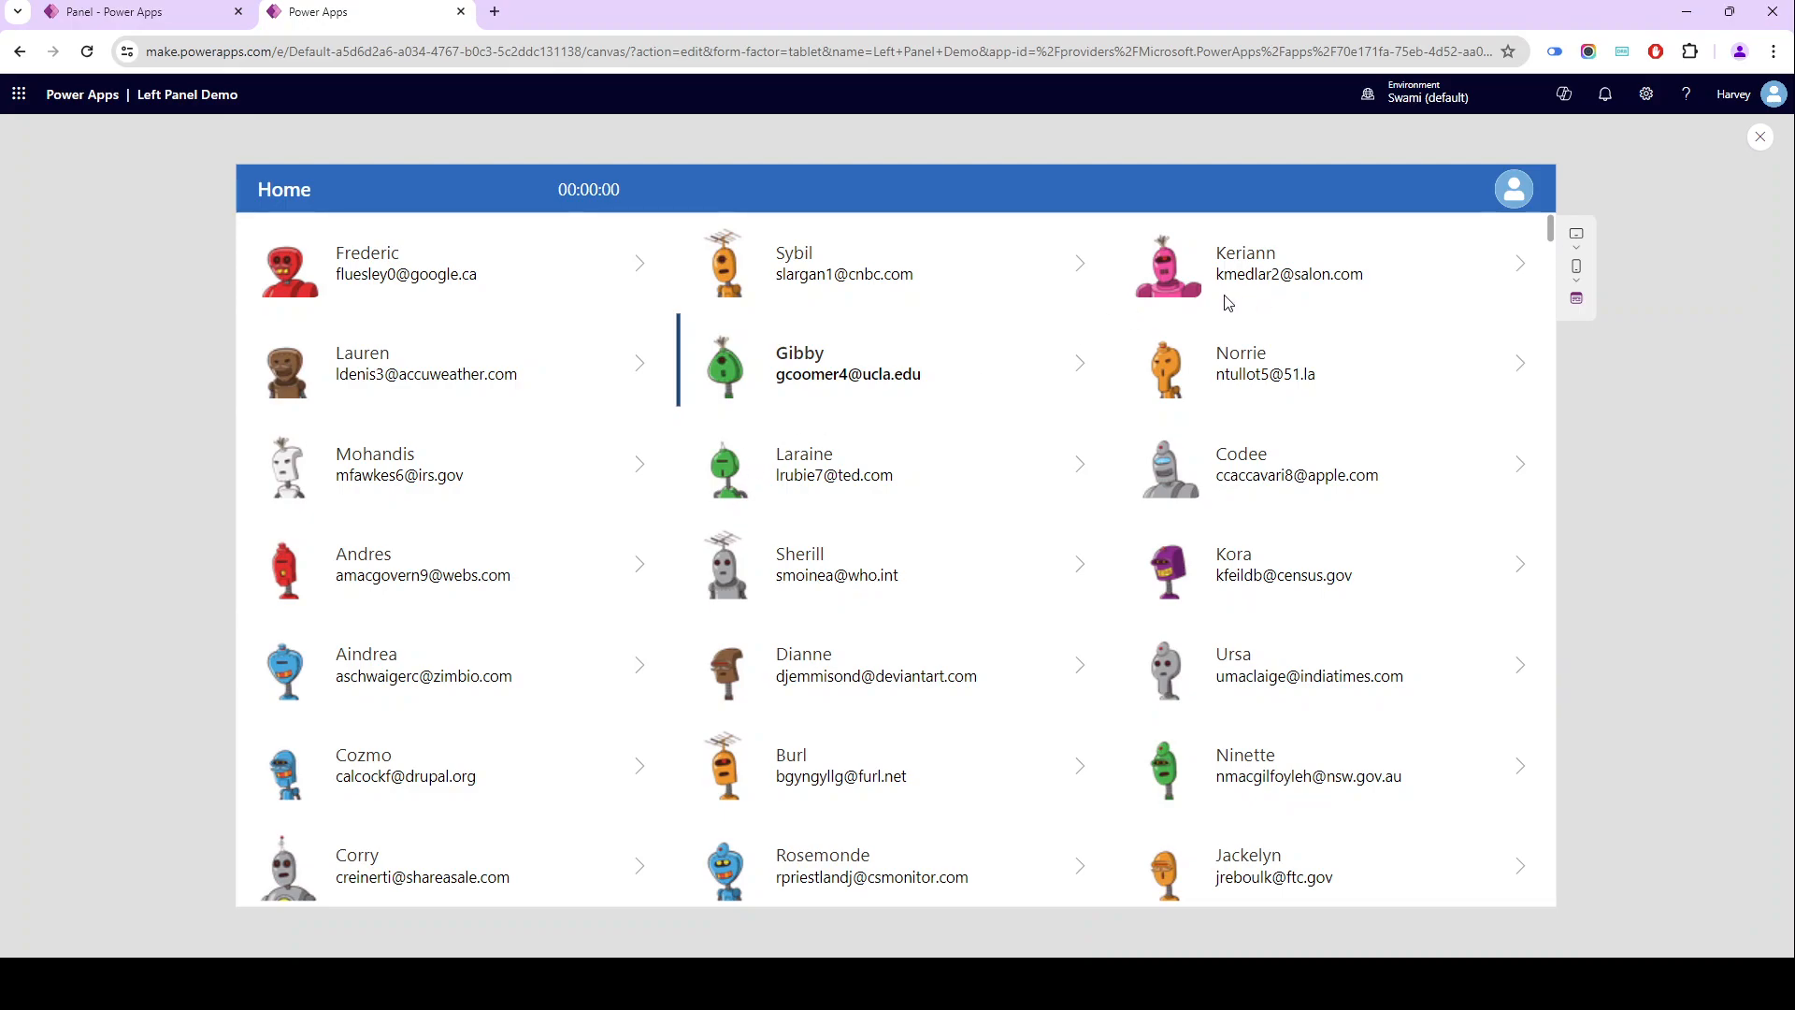
{"action": "left_click", "coordinate": [1332, 295]}
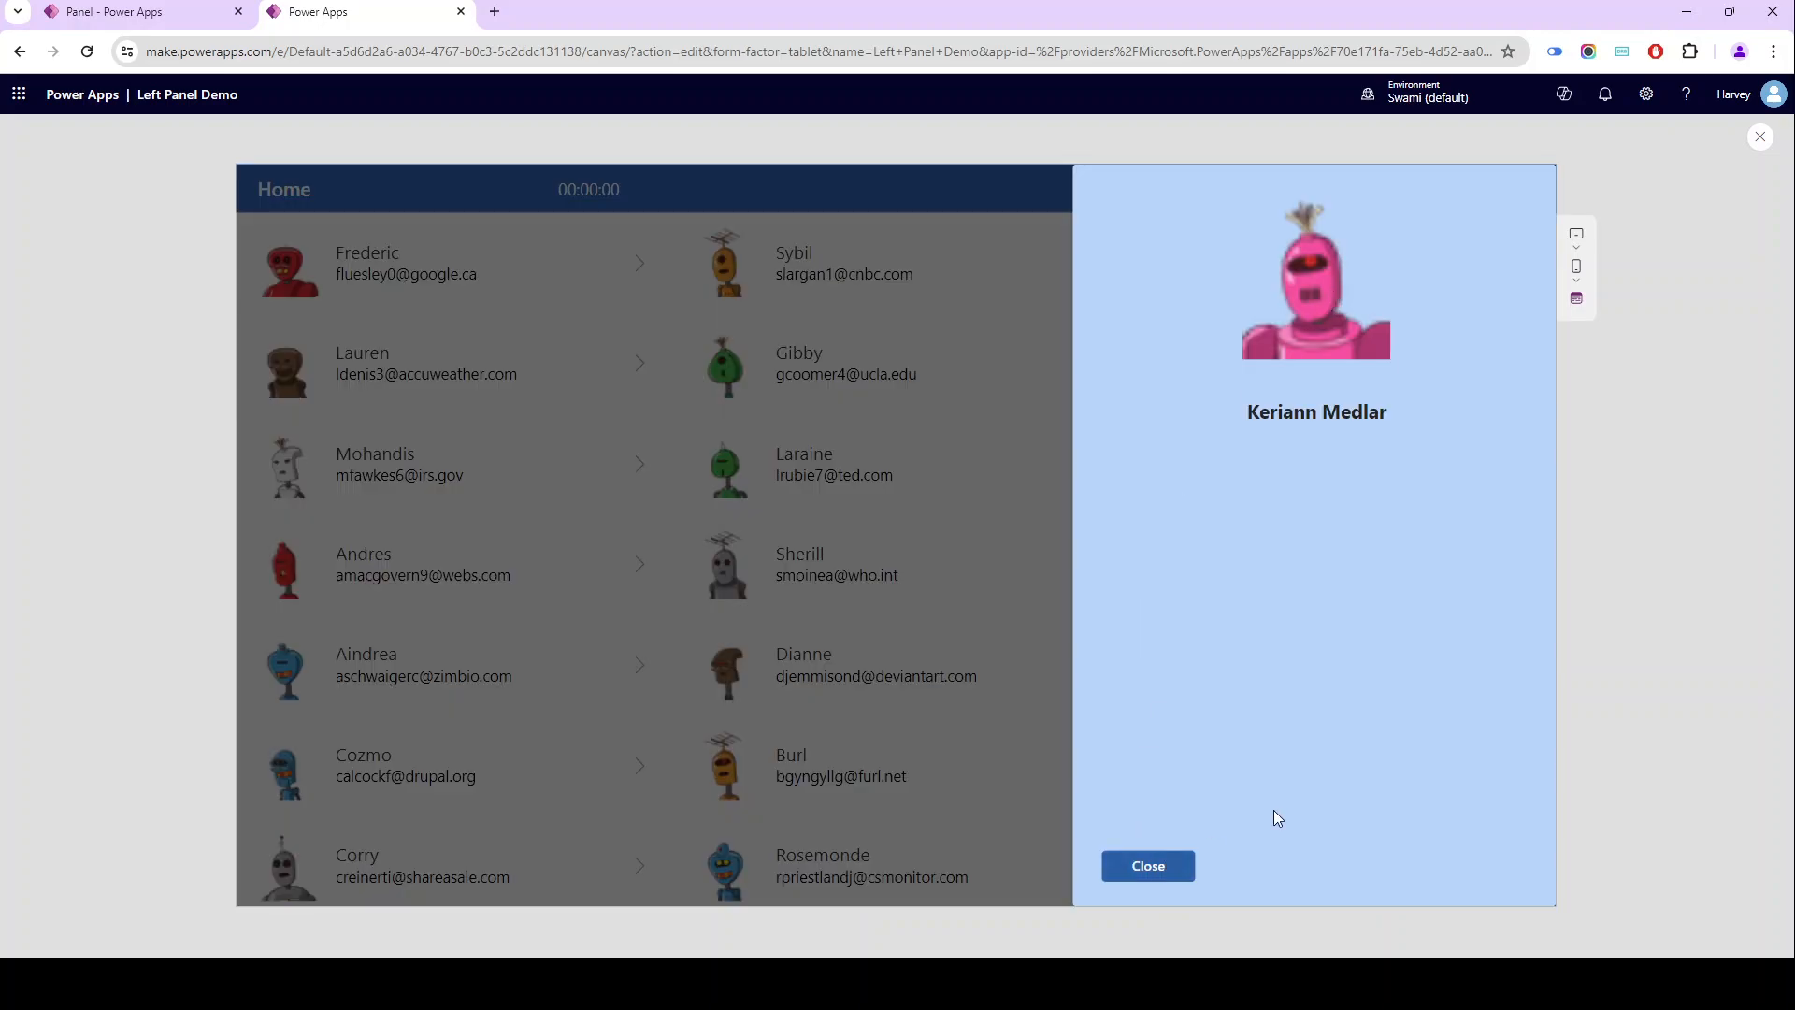
{"action": "left_click", "coordinate": [1157, 851]}
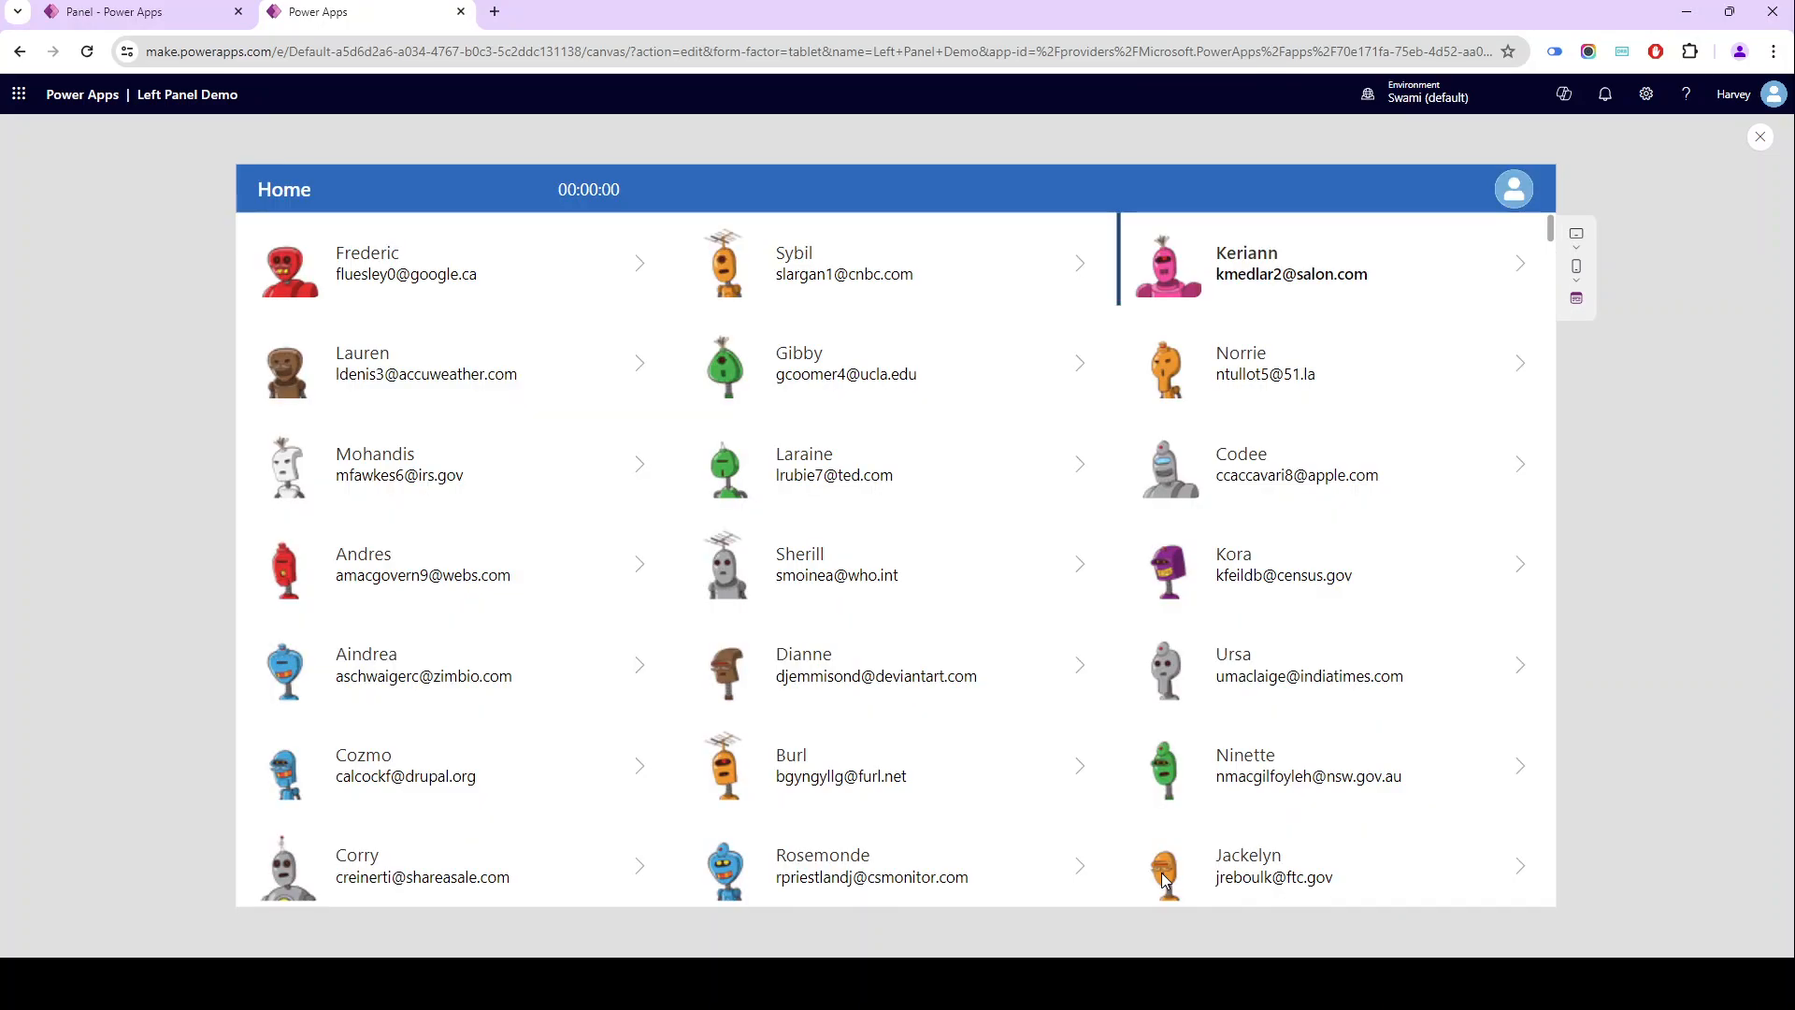
{"action": "left_click", "coordinate": [1323, 359]}
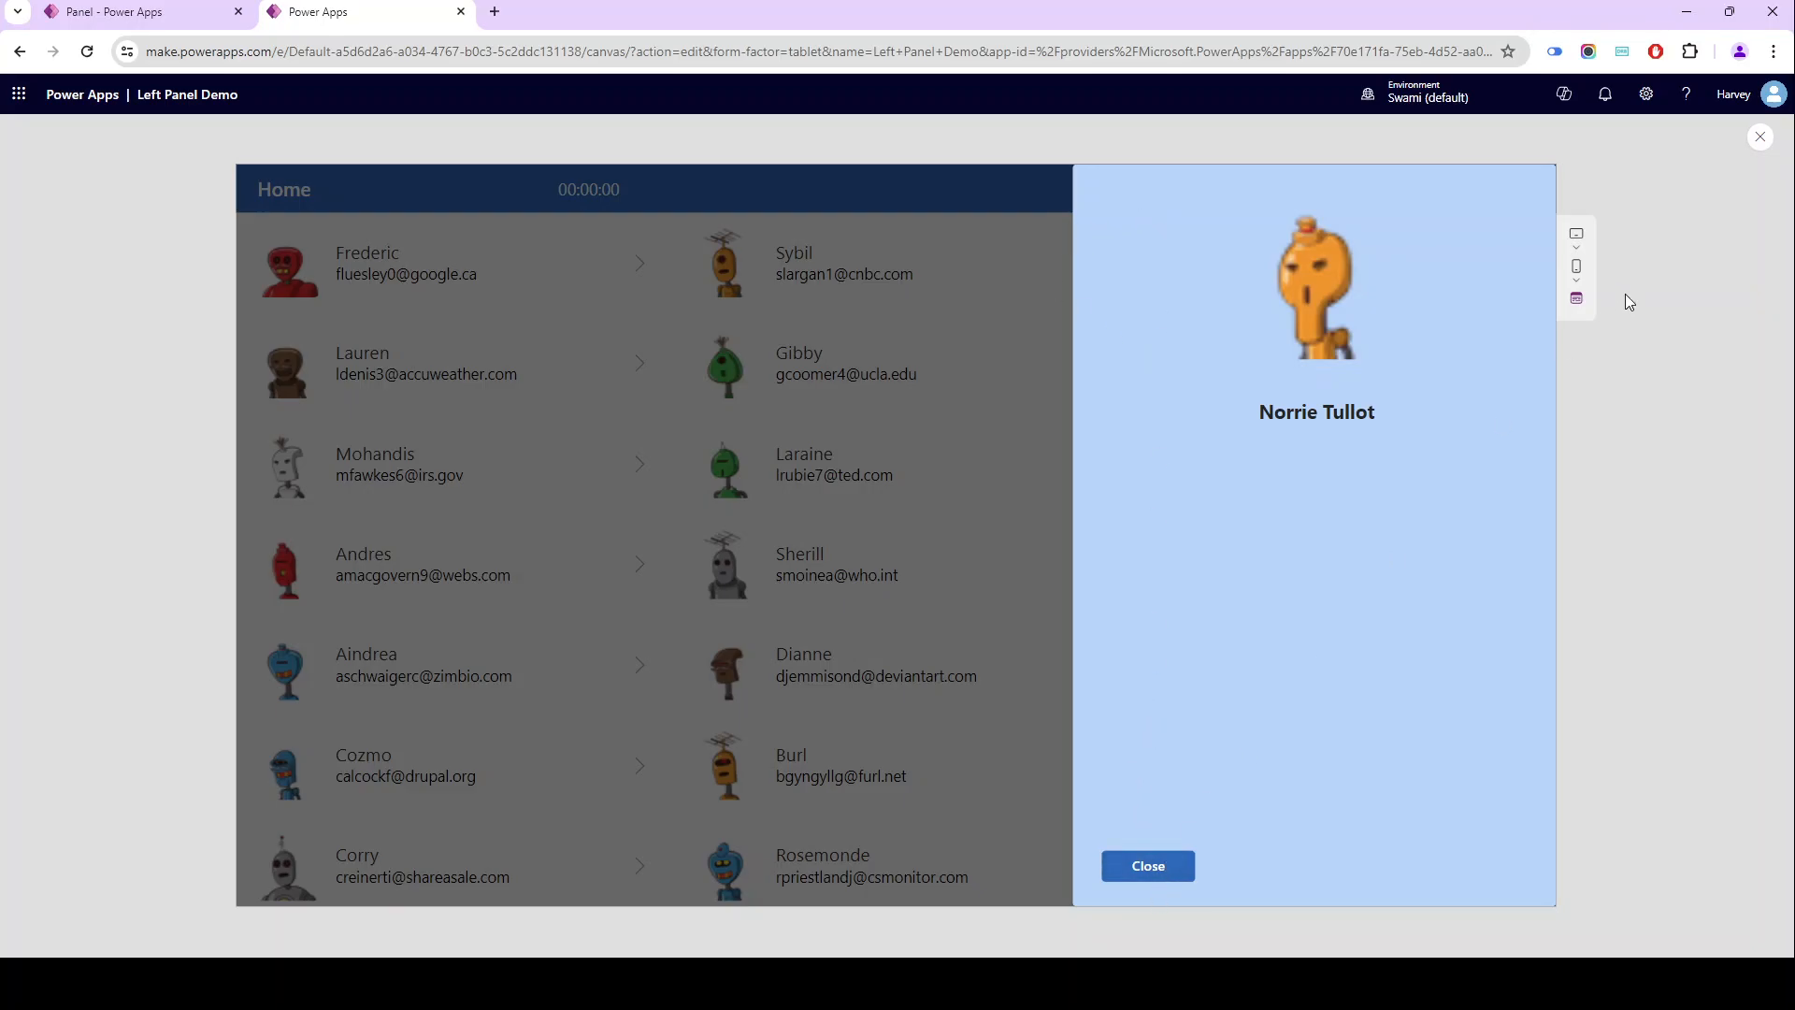
{"action": "left_click", "coordinate": [1164, 870]}
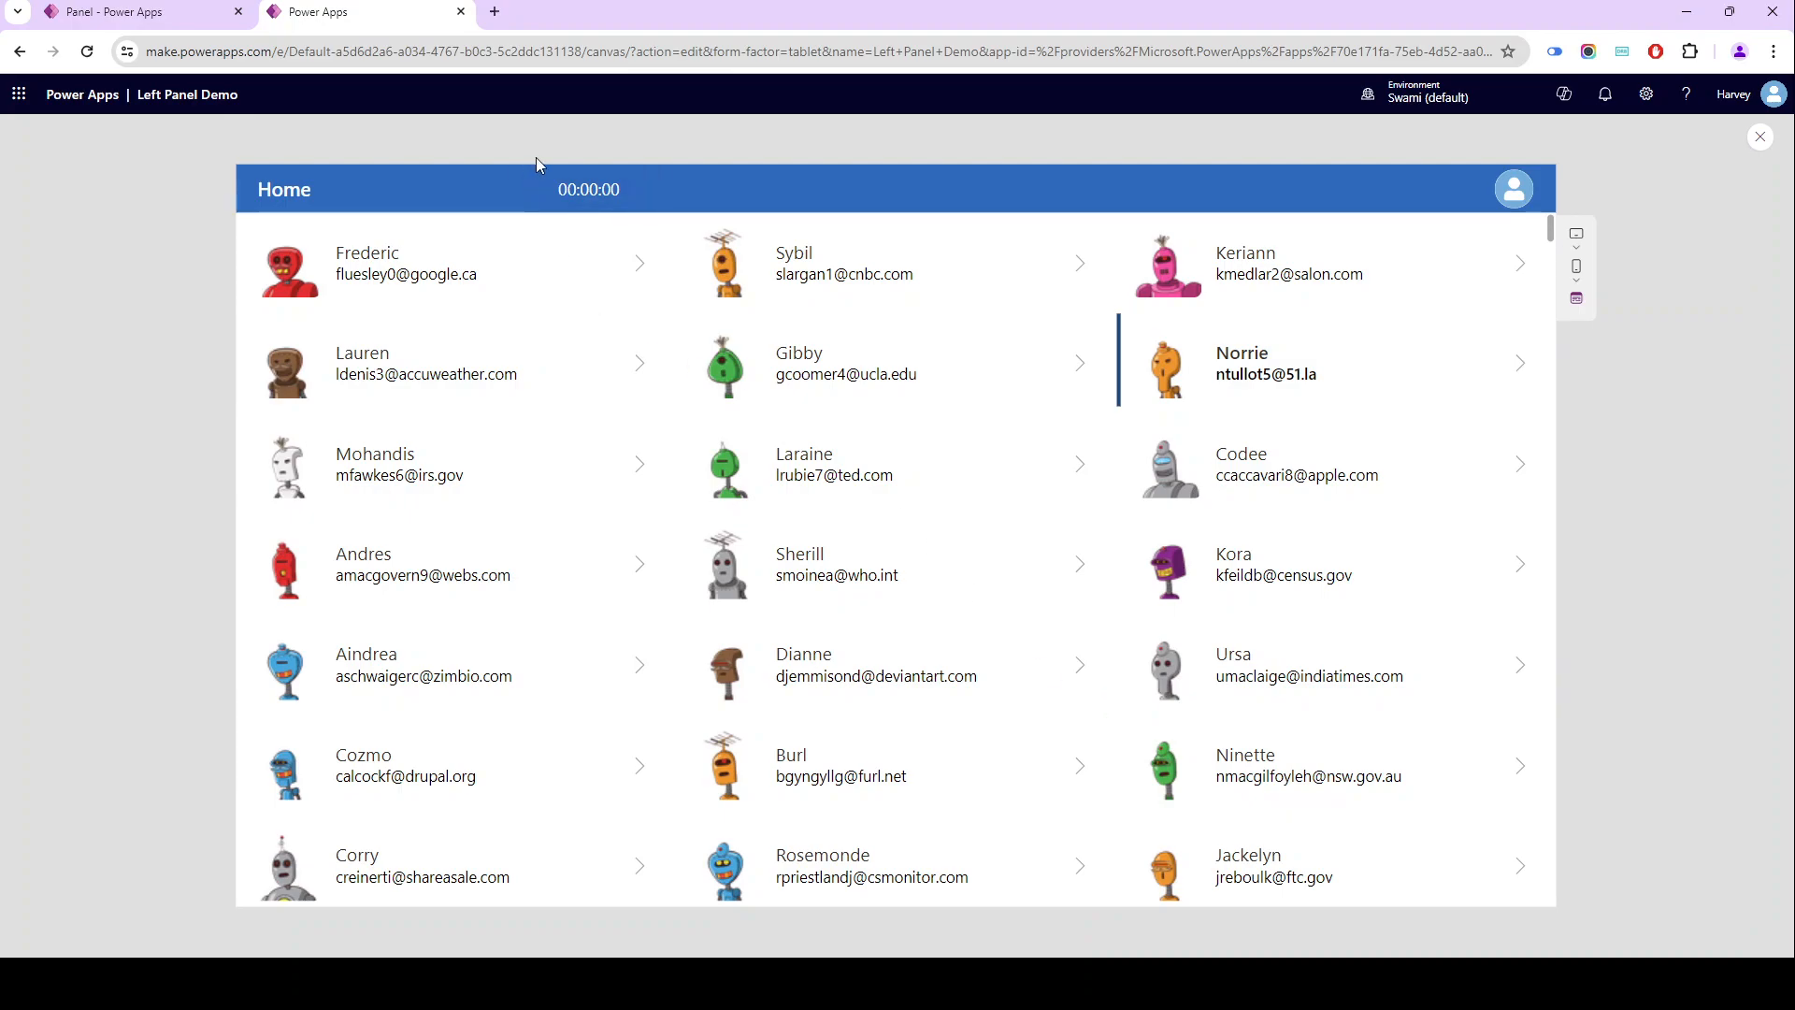
{"action": "key", "text": "Escape"}
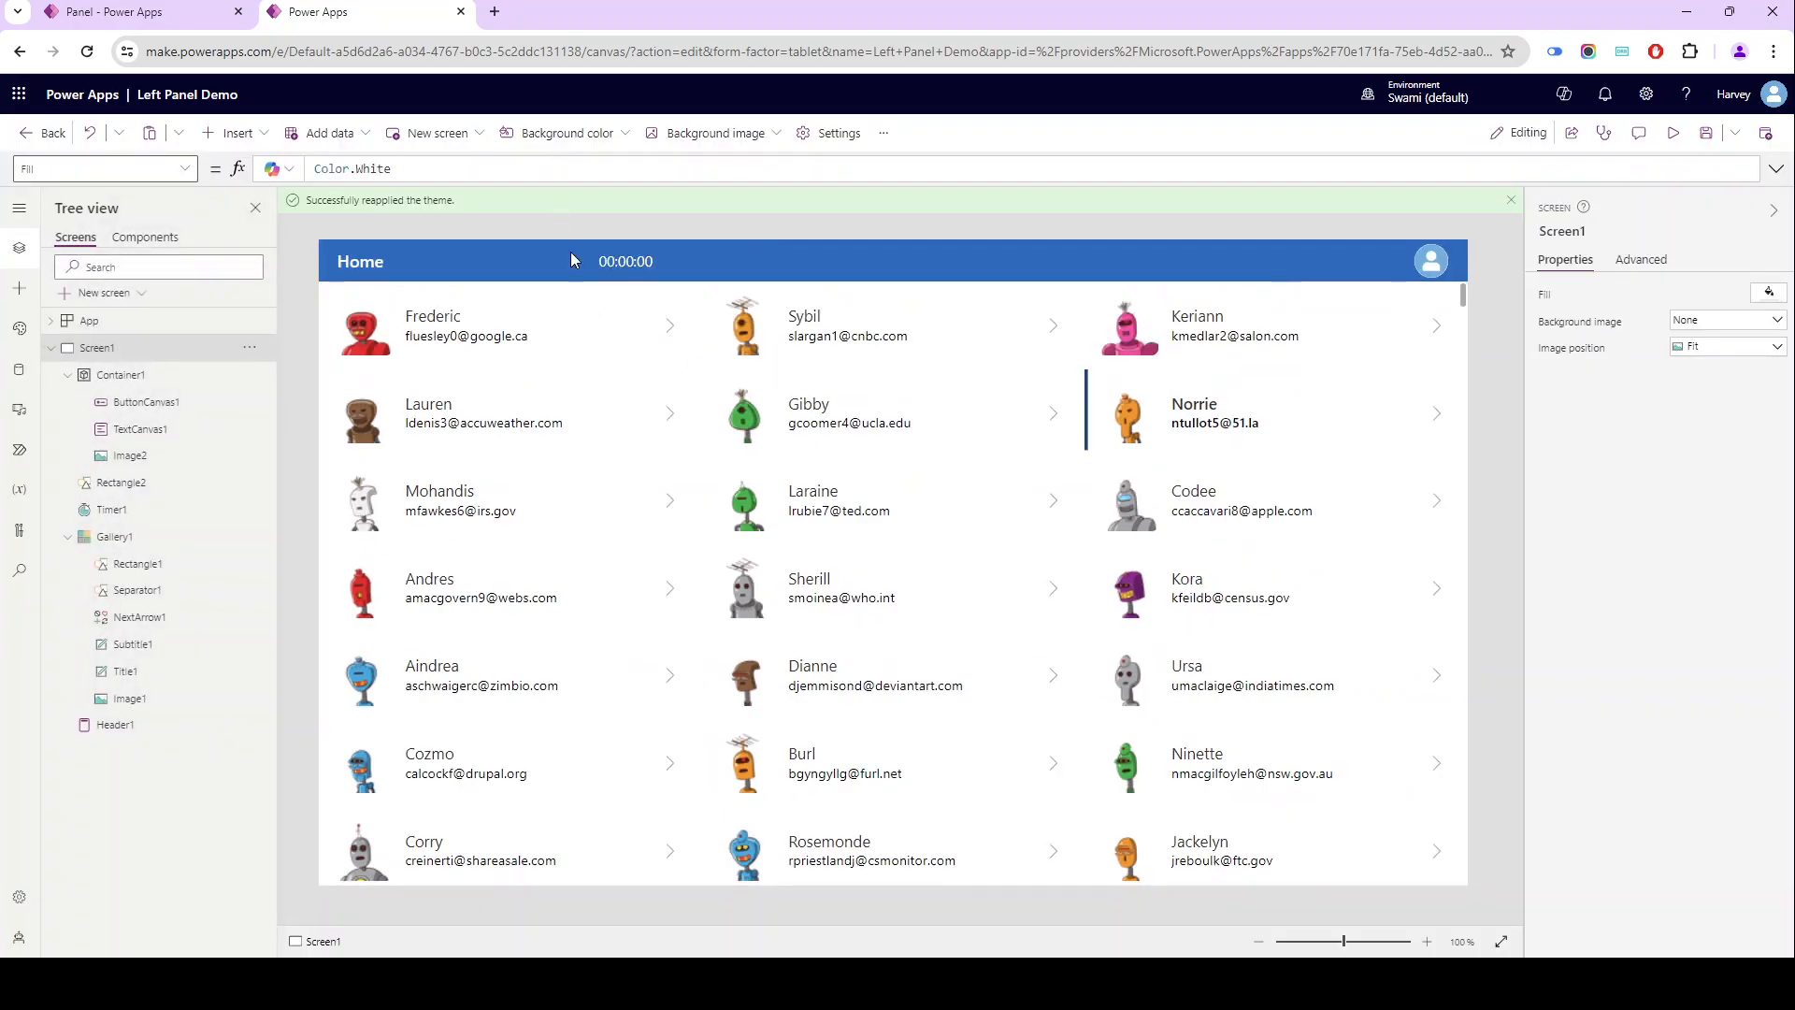
- Copy the varStartTimer variable name from Gallery1's OnSelect formula
{"action": "left_click", "coordinate": [425, 338]}
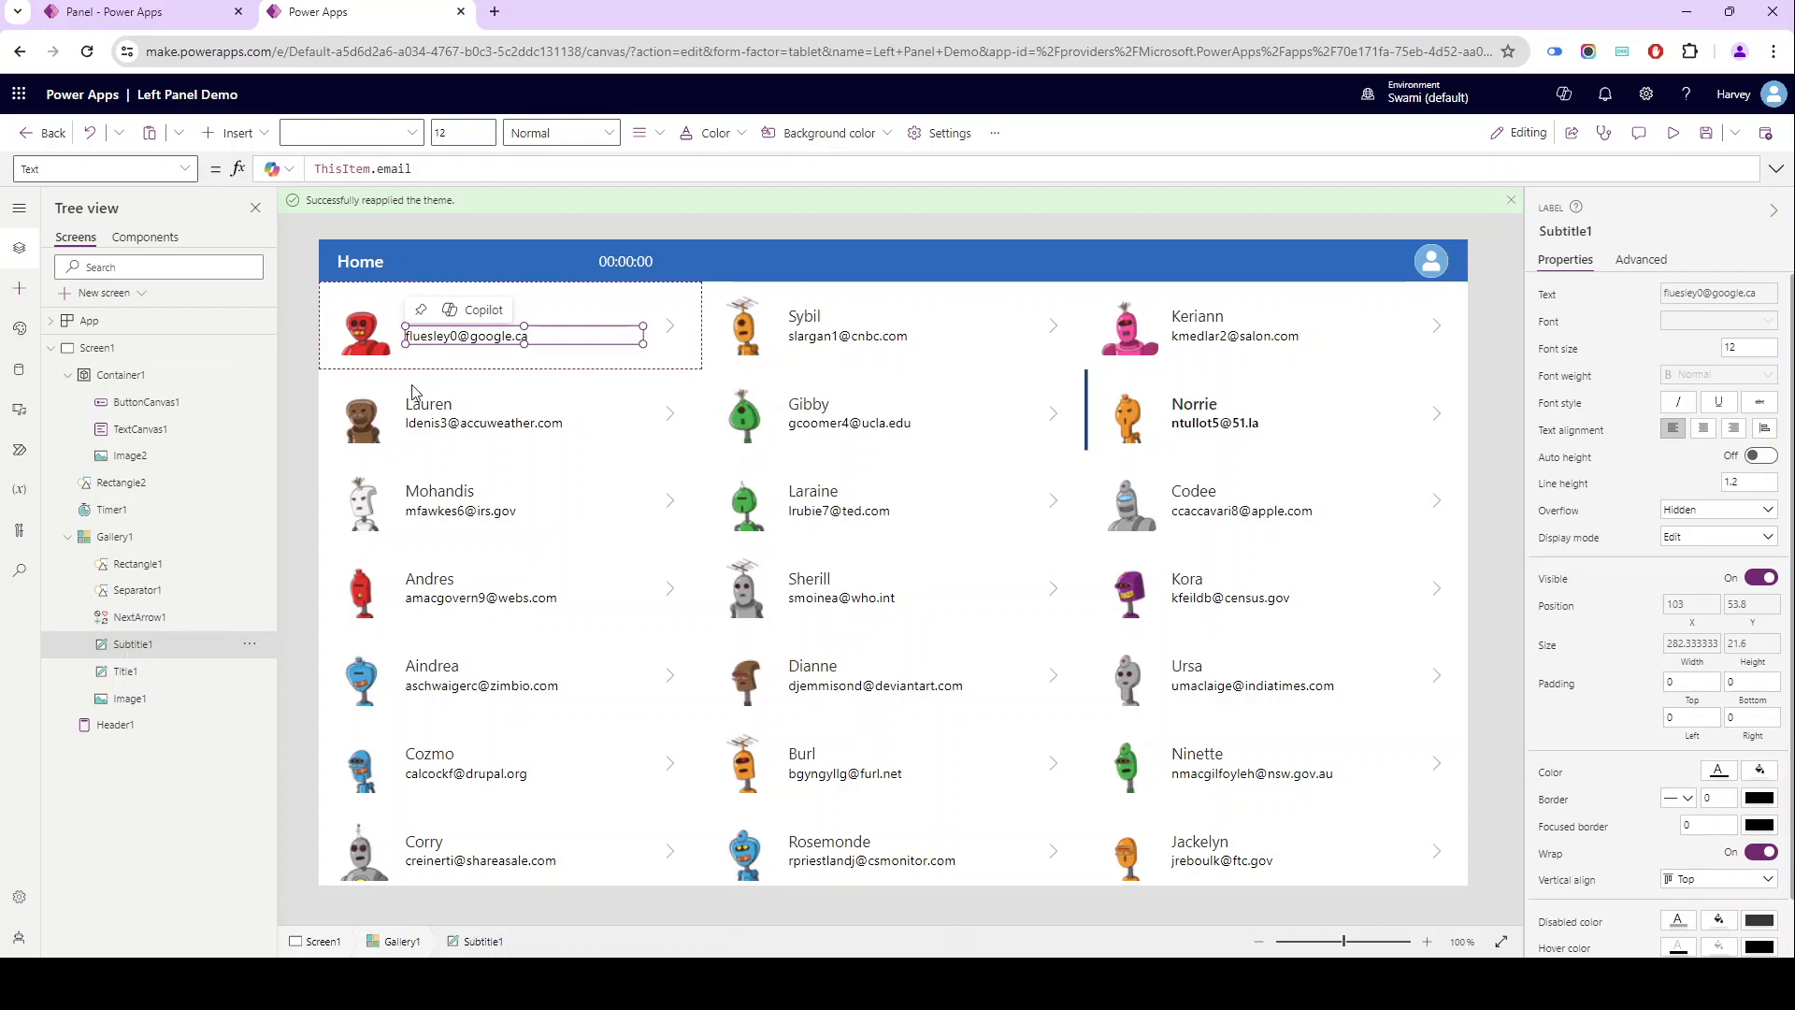
{"action": "left_click", "coordinate": [353, 305]}
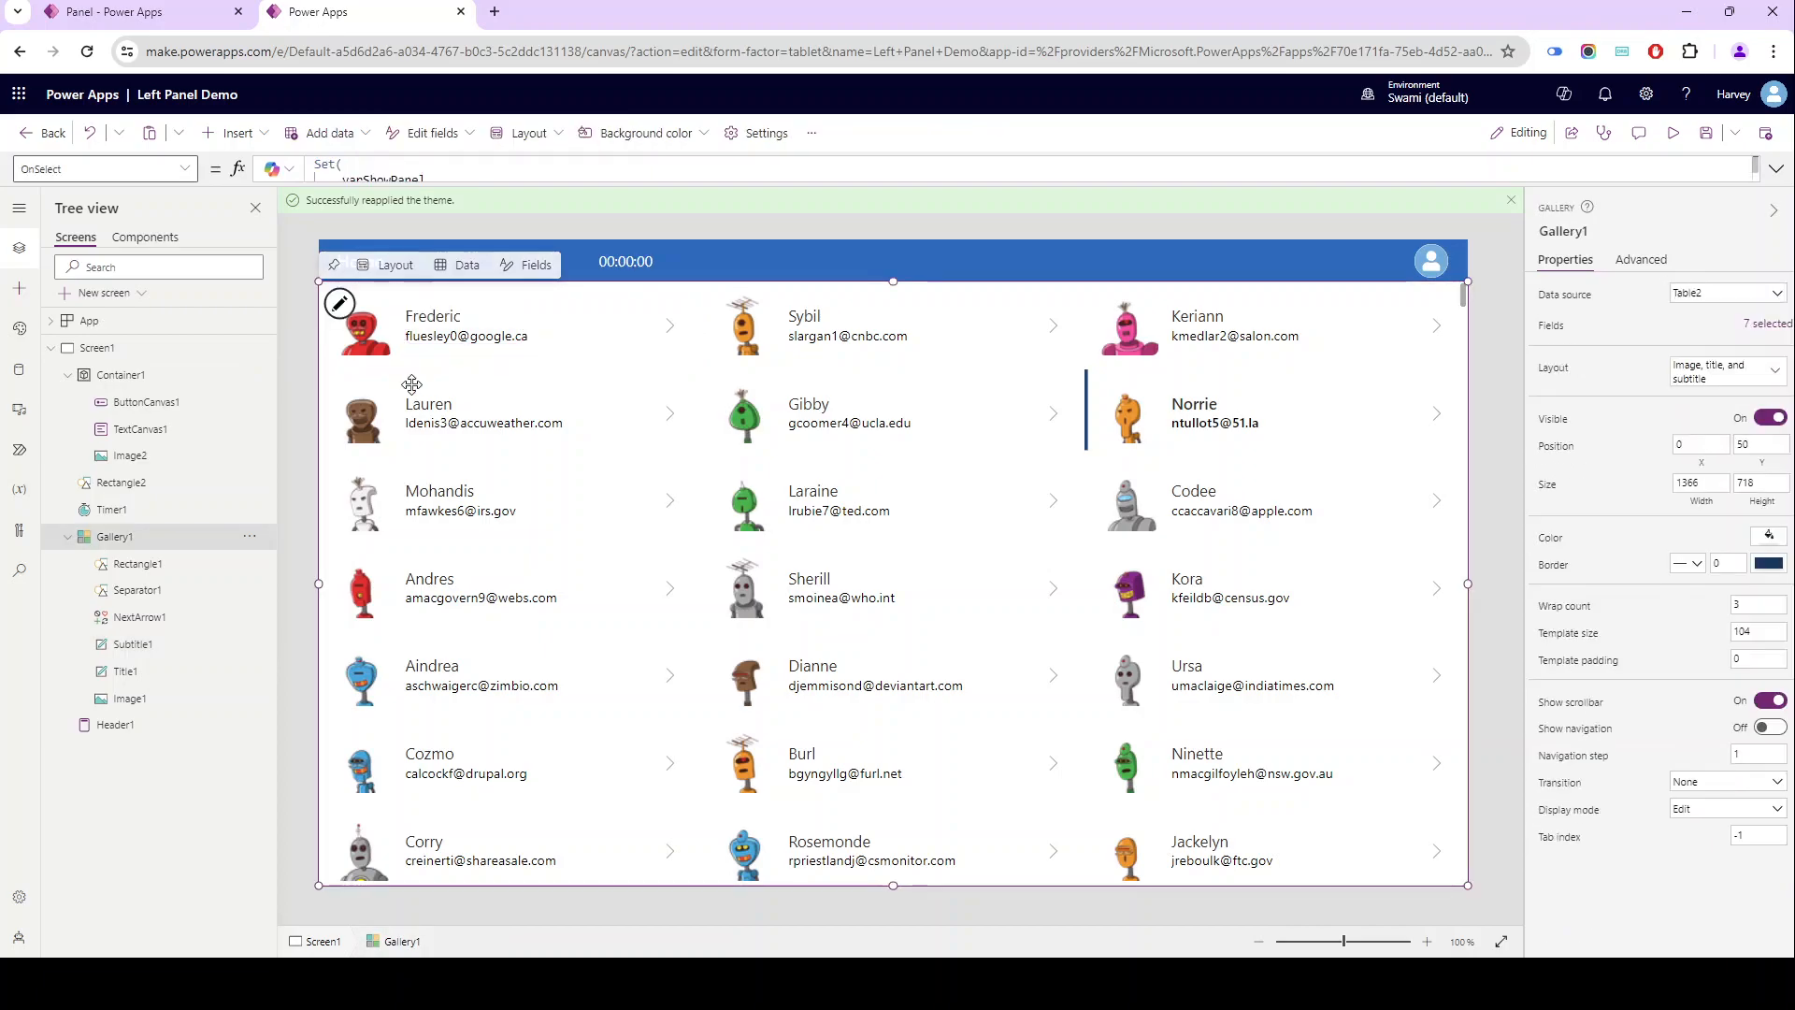
{"action": "left_click", "coordinate": [410, 176]}
{"action": "double_click", "coordinate": [366, 248]}
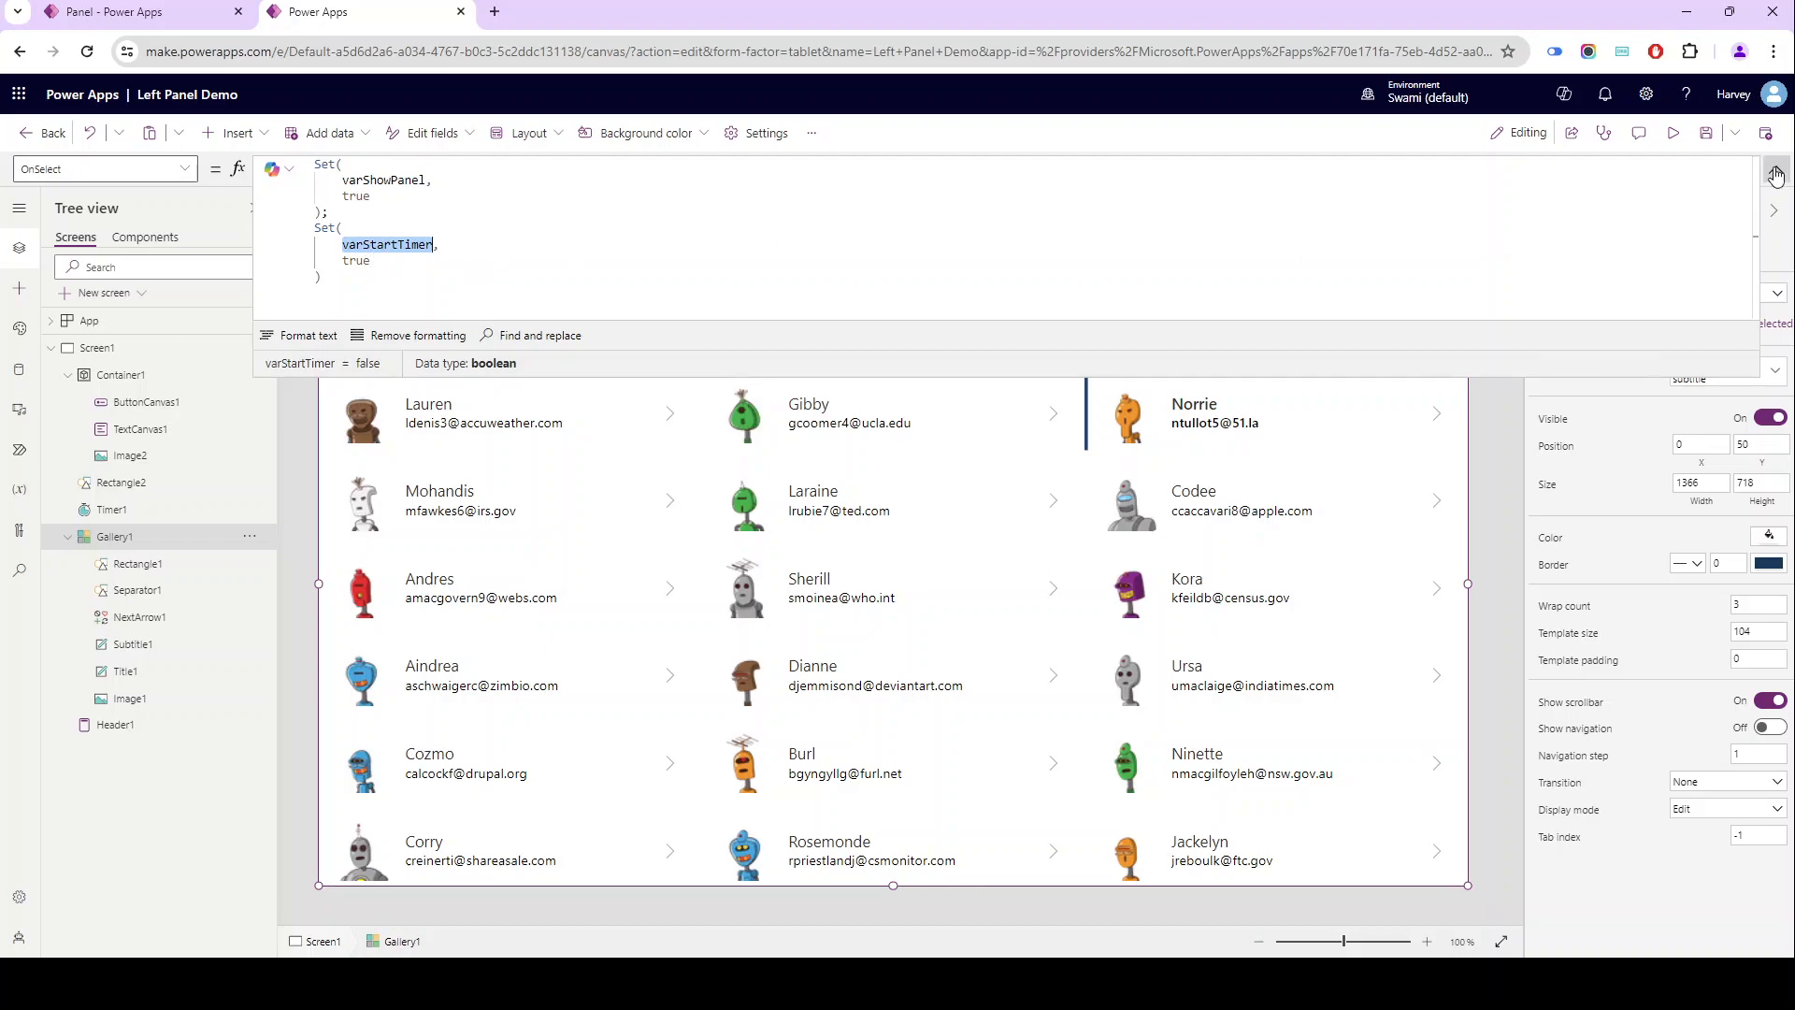
{"action": "left_click", "coordinate": [1777, 172]}
- Set Timer1's AutoStart formula to varStartTimer and turn off its Auto pause option
{"action": "left_click", "coordinate": [645, 256]}
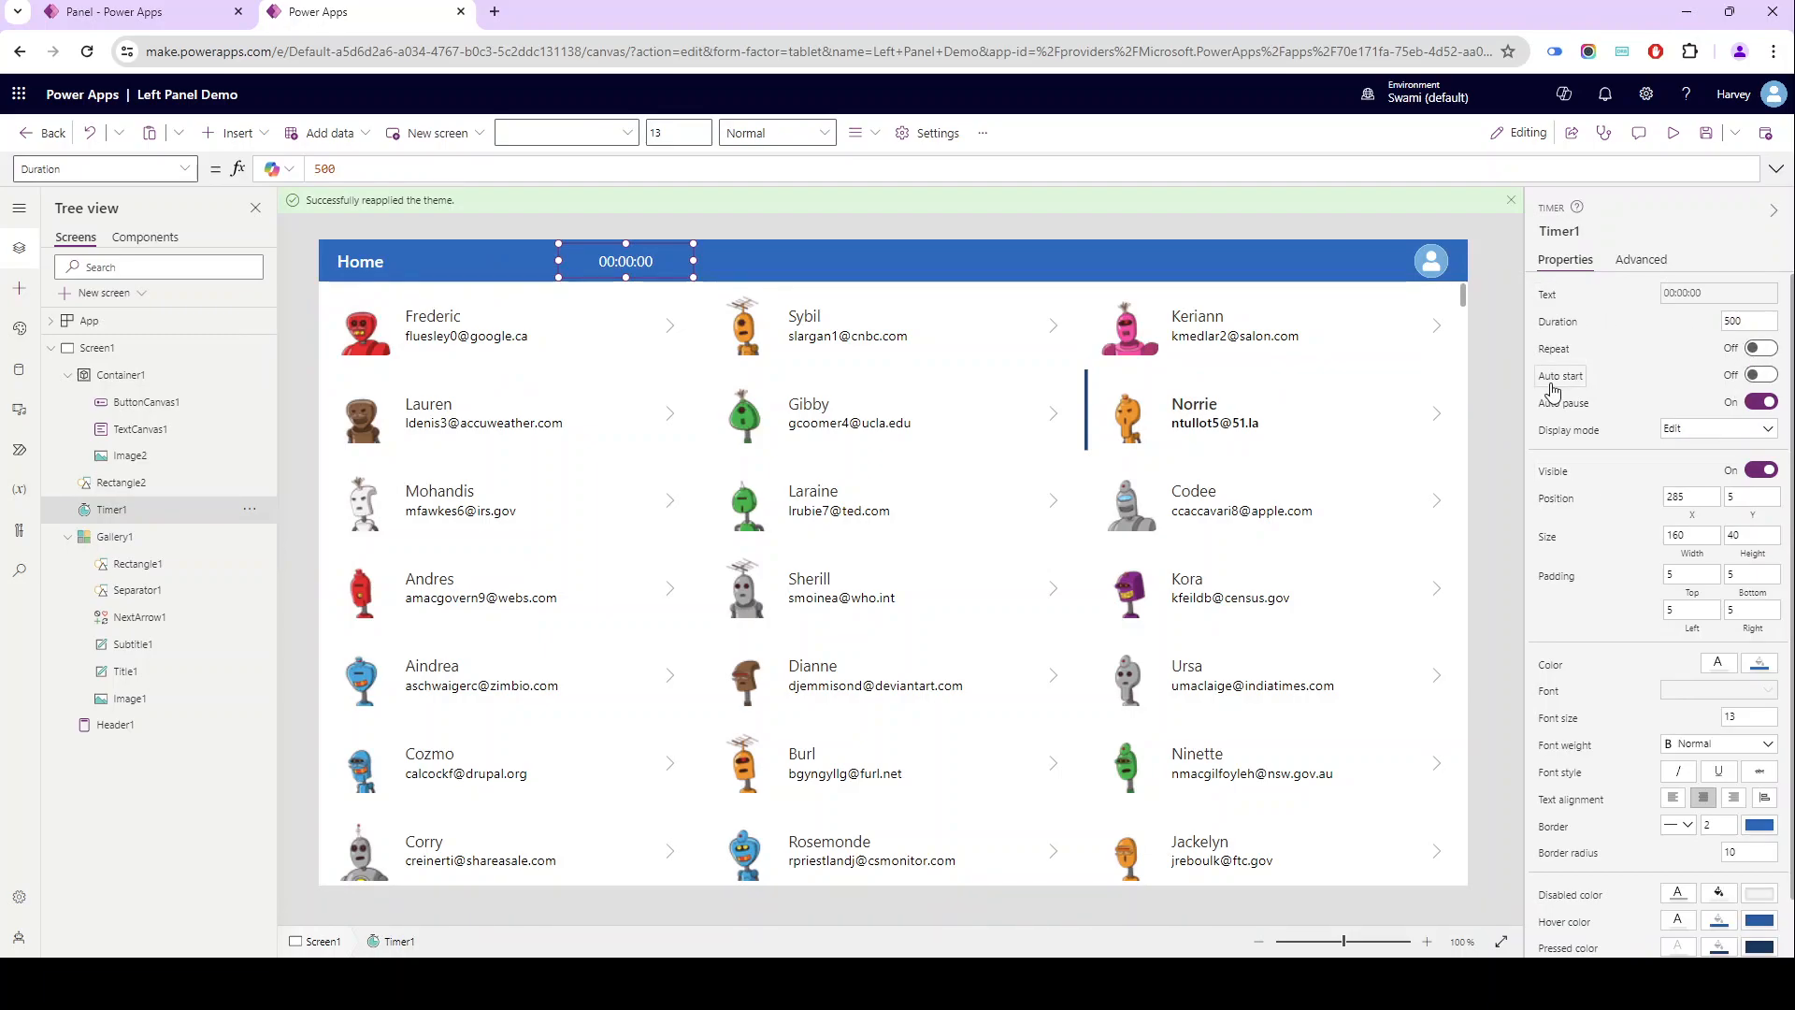
{"action": "left_click", "coordinate": [1556, 379]}
{"action": "type", "text": "varStartTimer"}
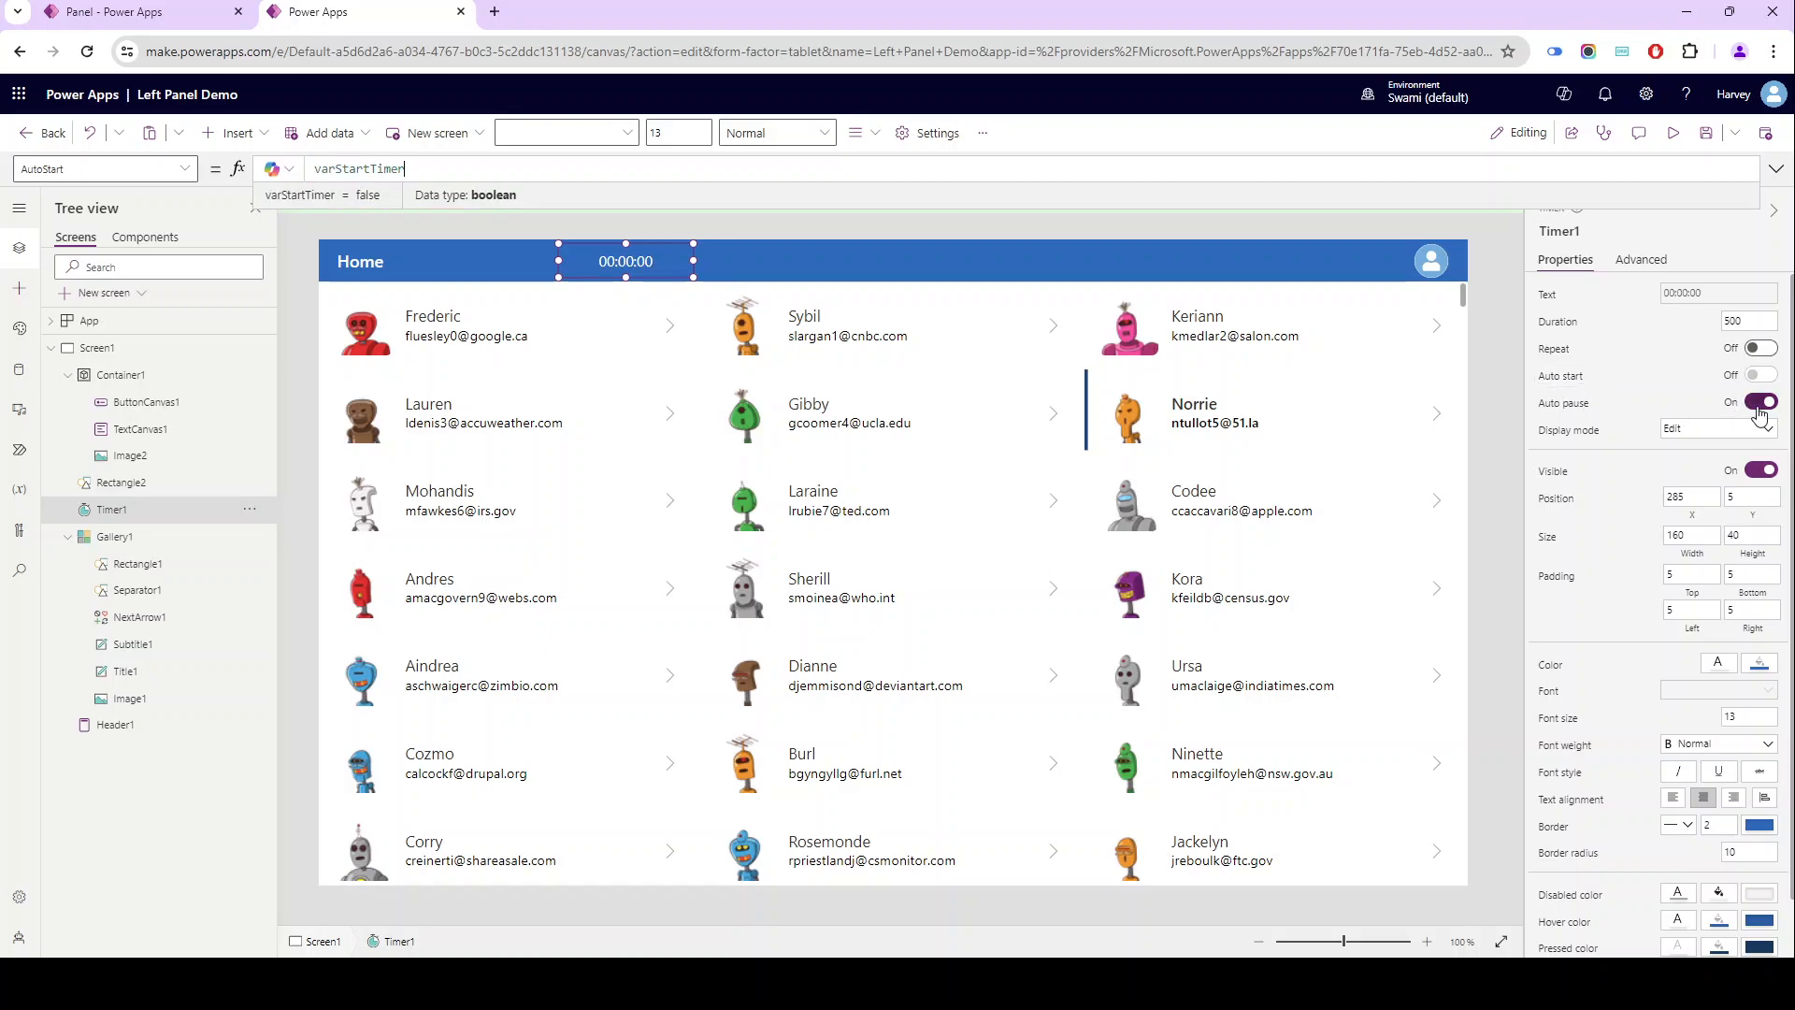
{"action": "left_click", "coordinate": [1762, 402]}
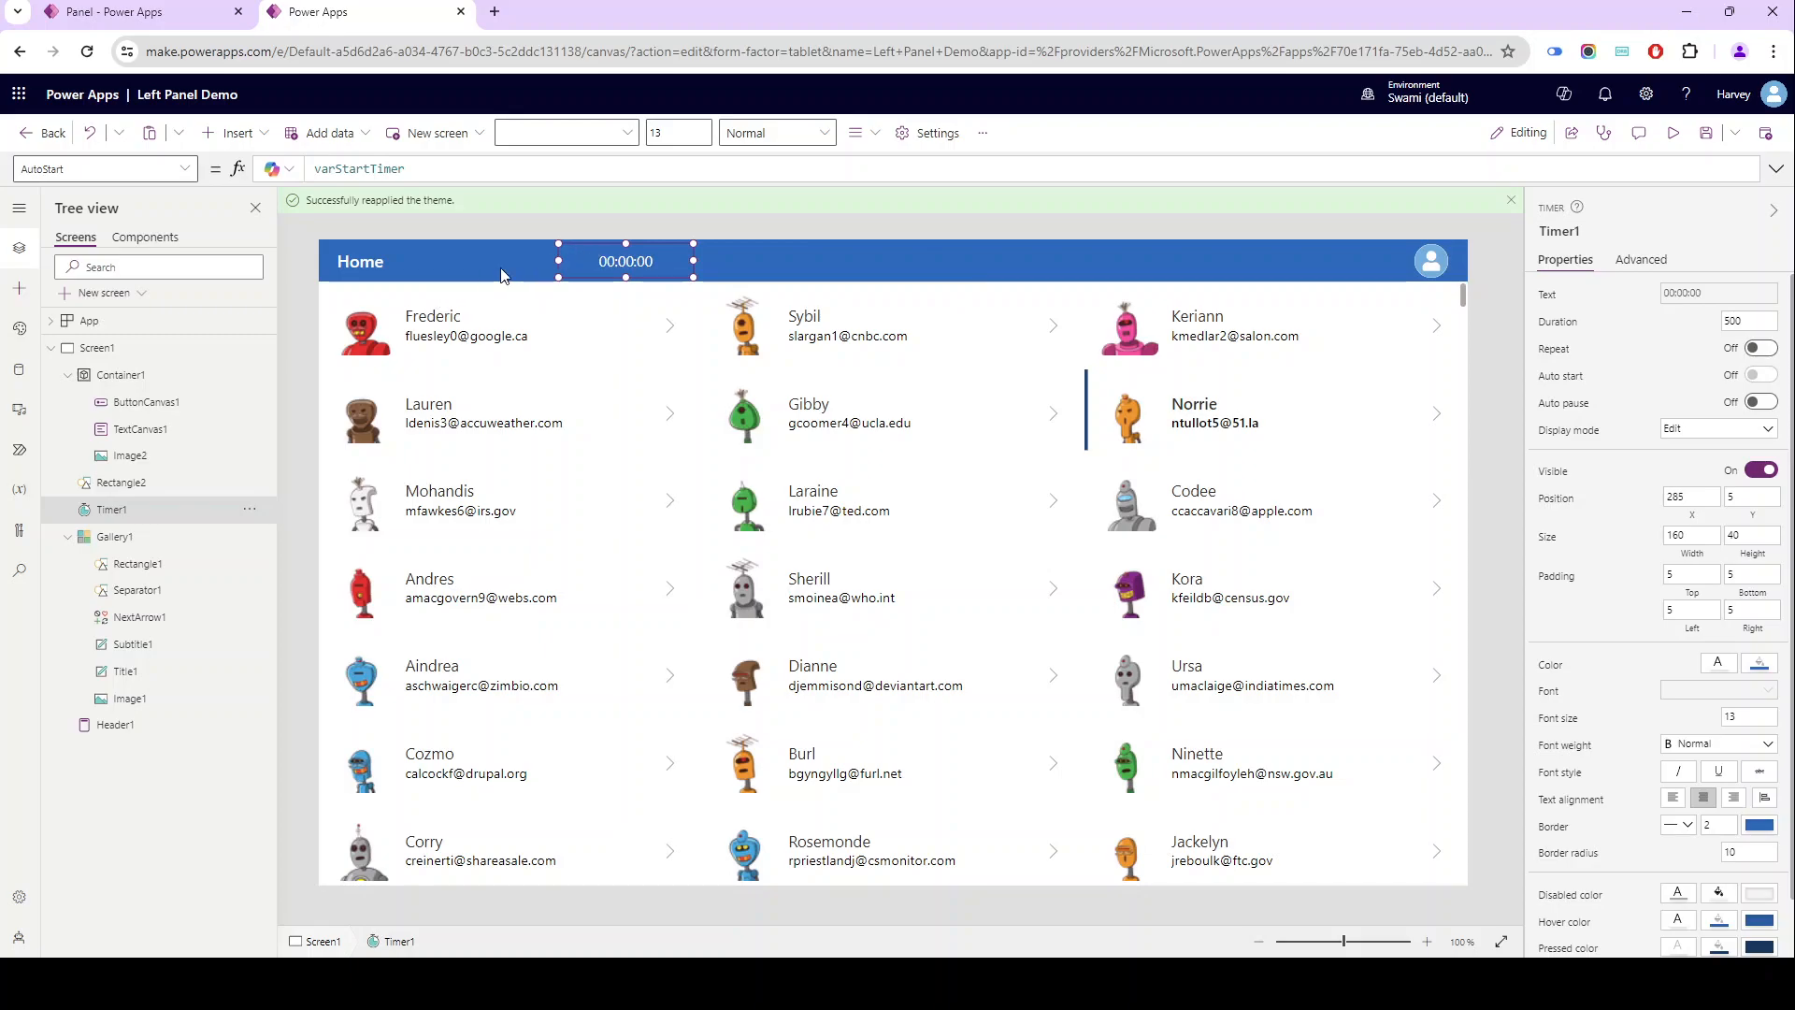
- Check the properties of Container1 and Timer1, and add a new blank screen to the app
{"action": "left_click", "coordinate": [140, 375]}
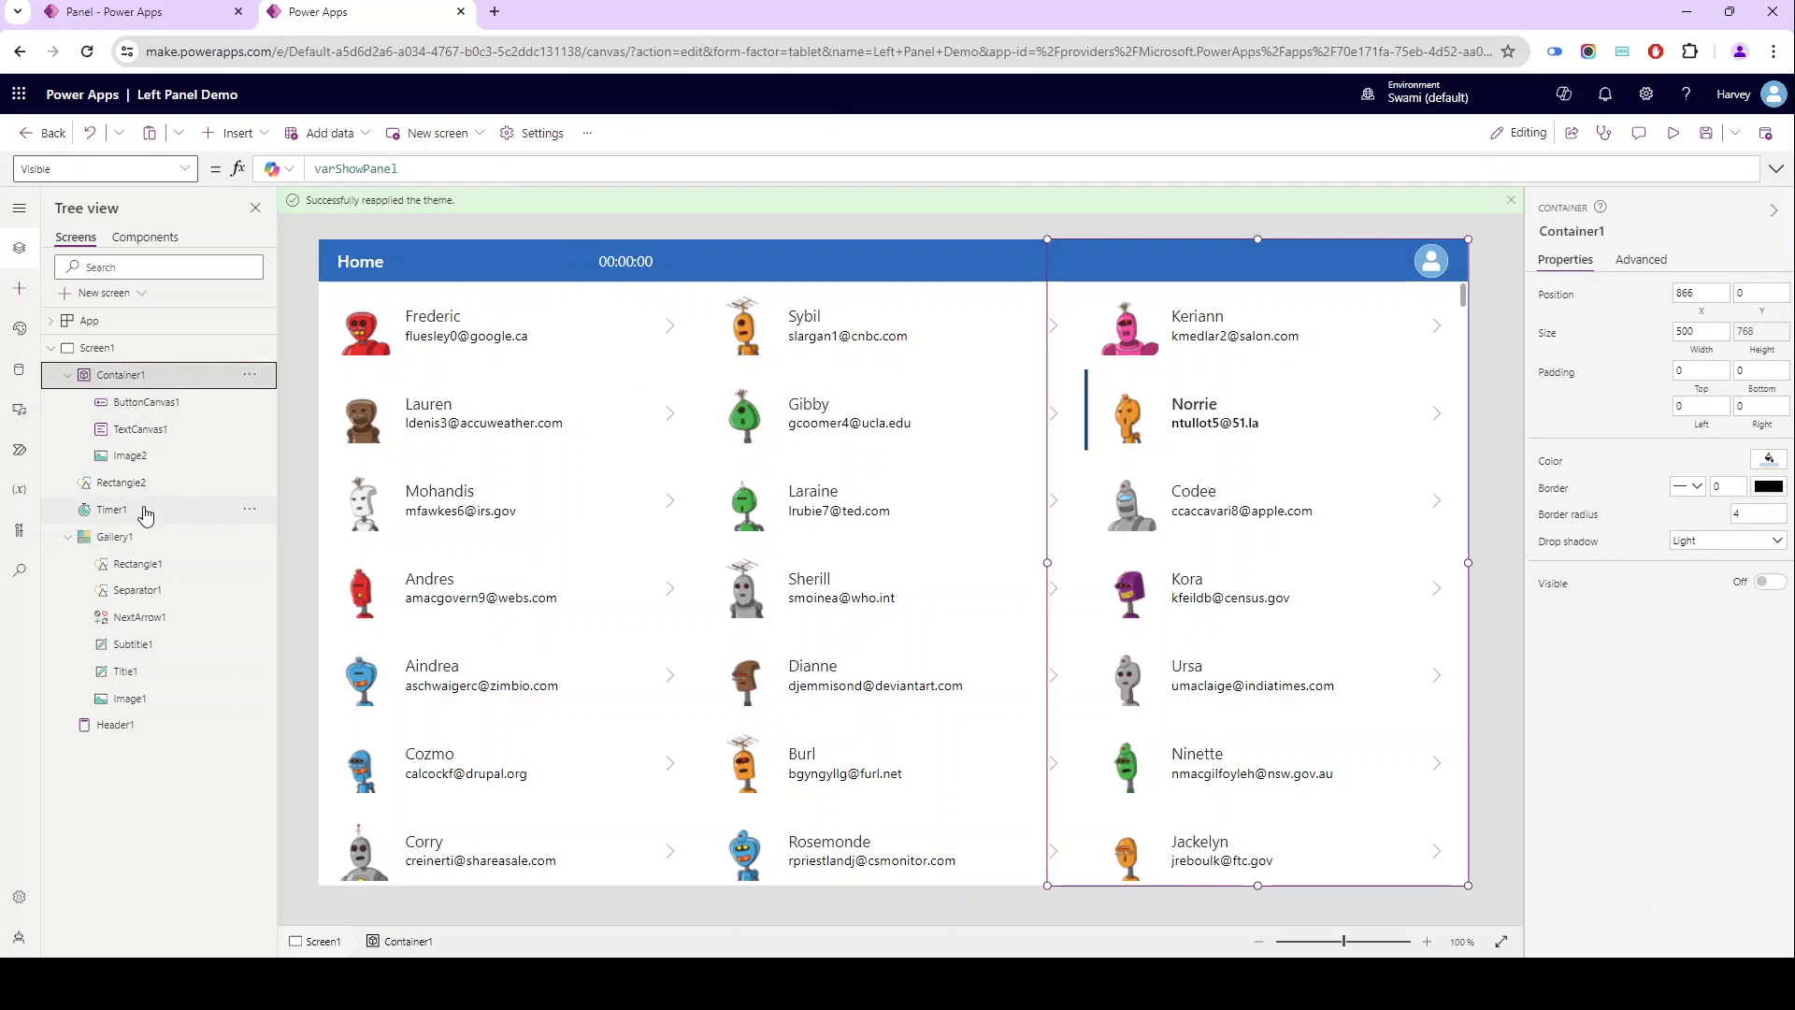
{"action": "left_click", "coordinate": [145, 510]}
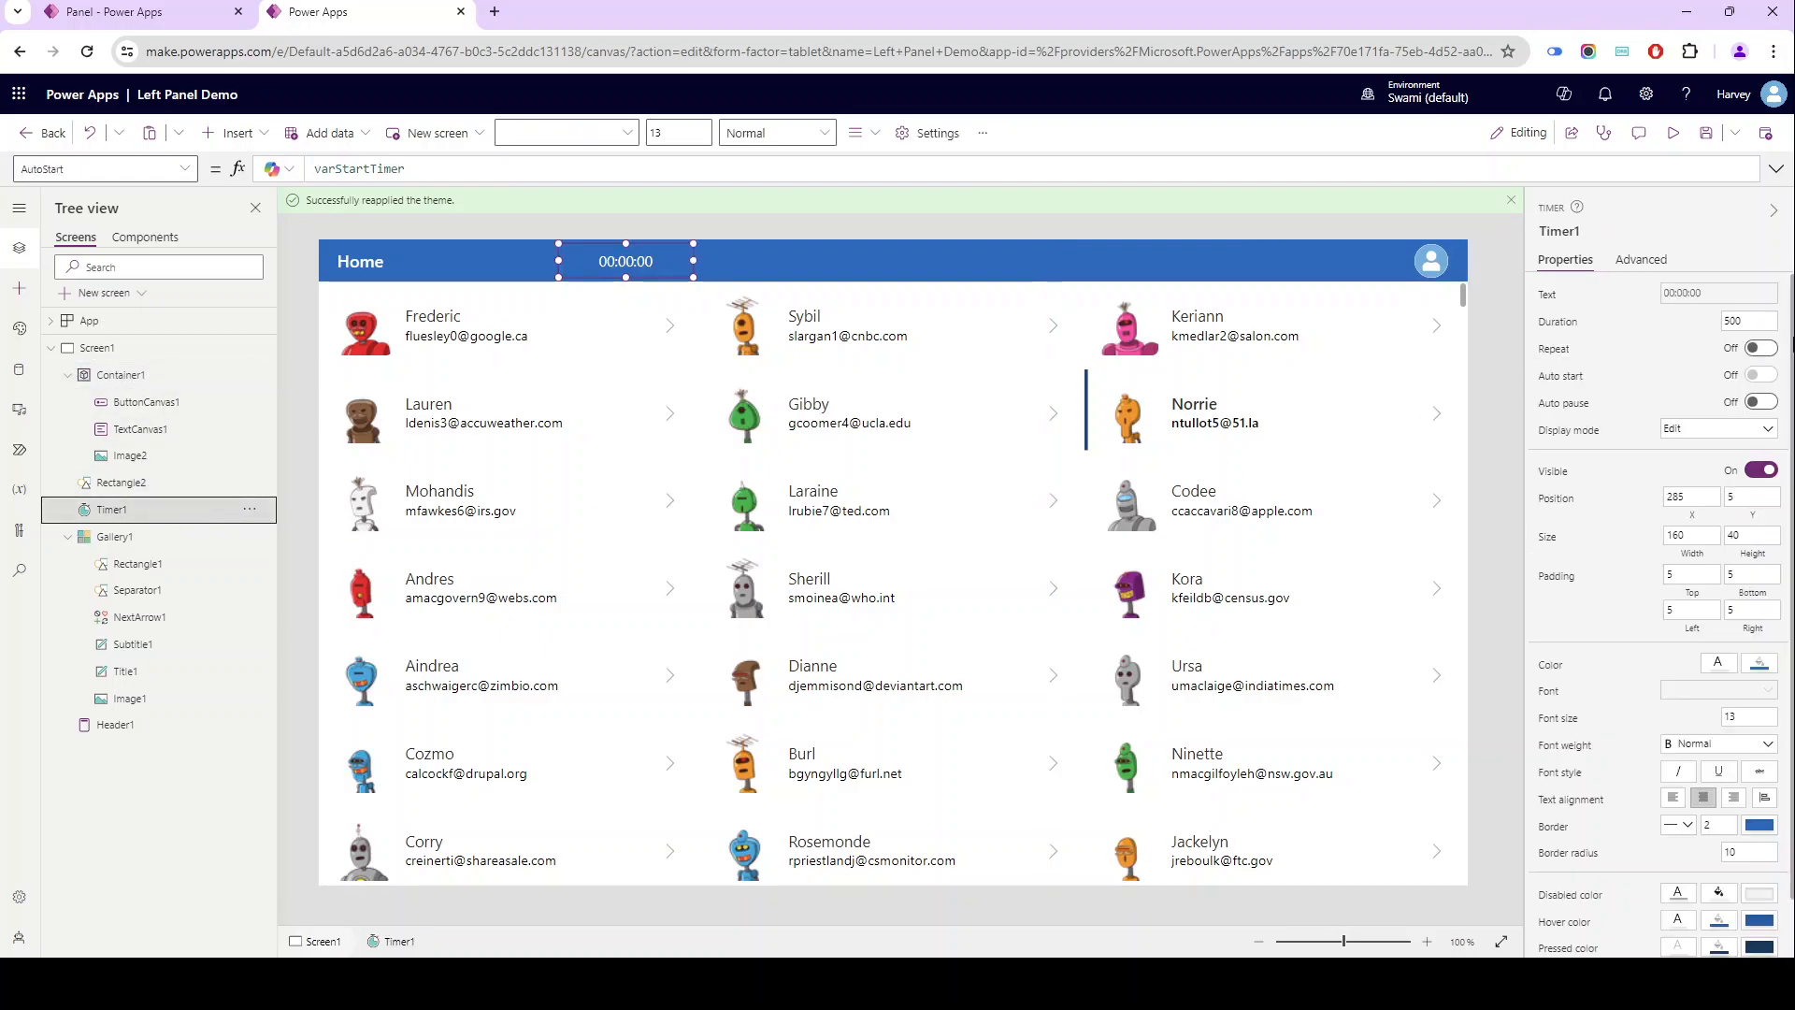
{"action": "left_click", "coordinate": [457, 226]}
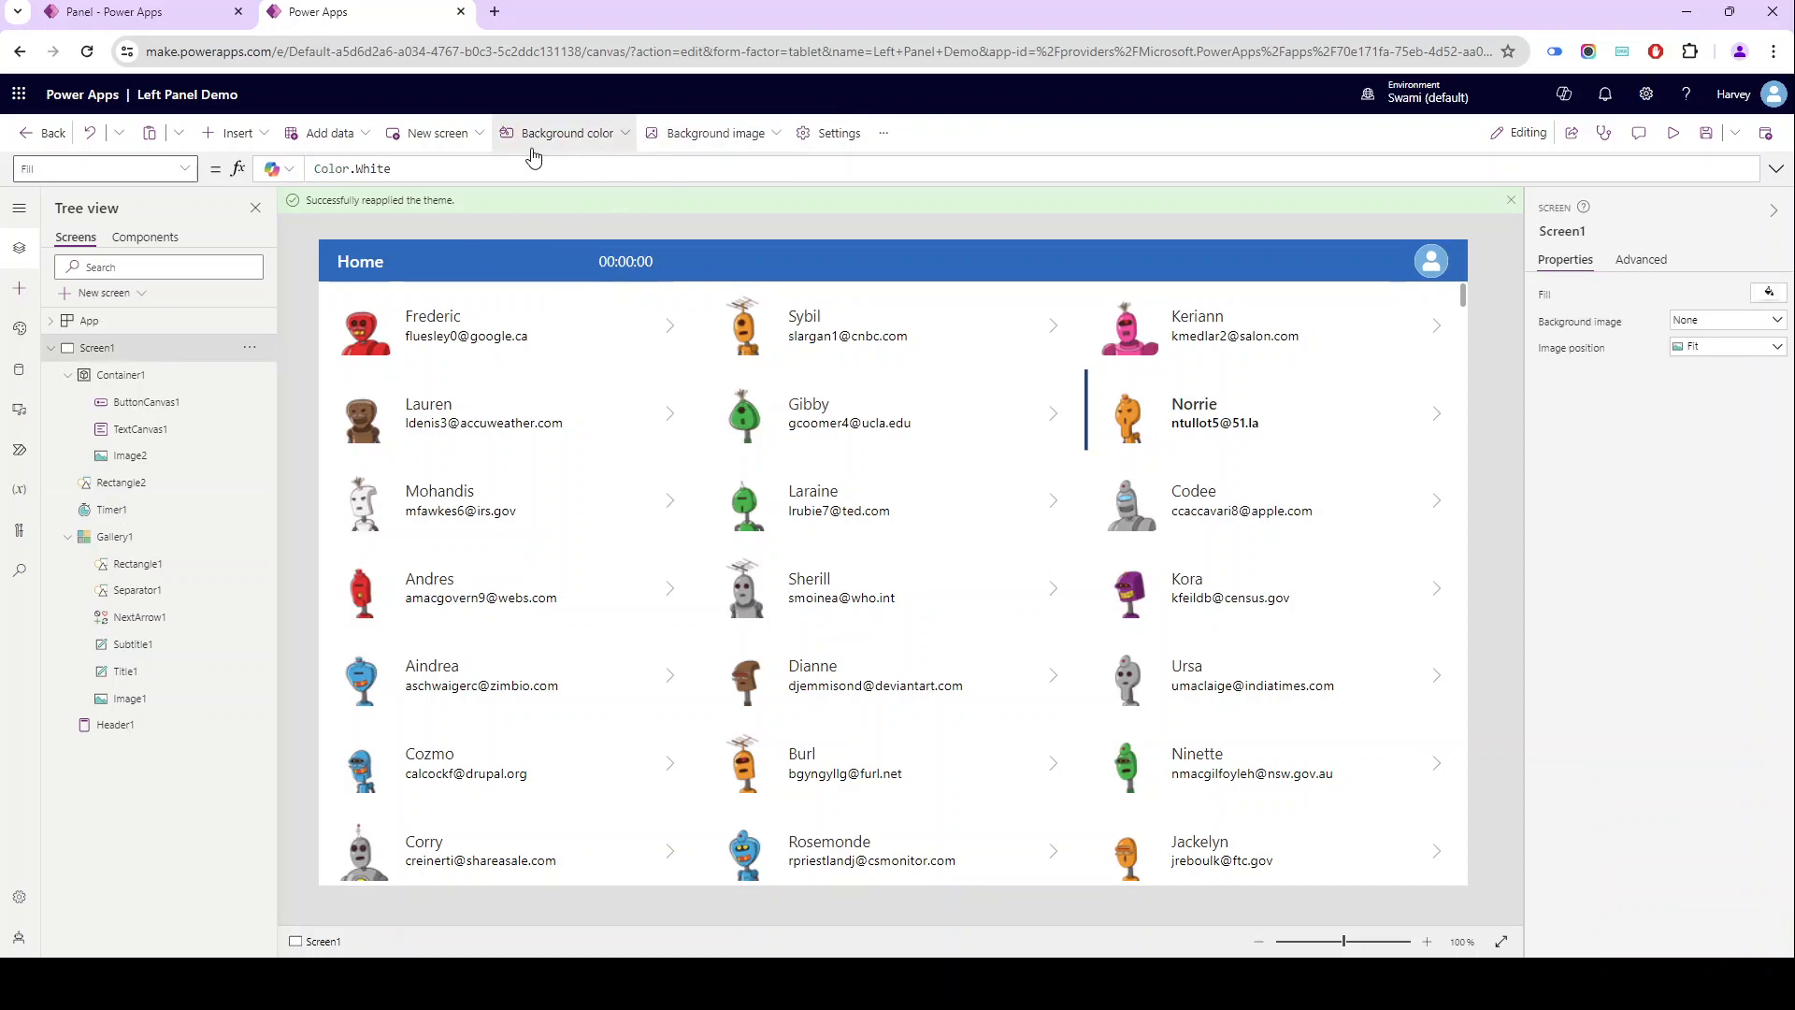
{"action": "left_click", "coordinate": [436, 132]}
{"action": "left_click", "coordinate": [450, 272]}
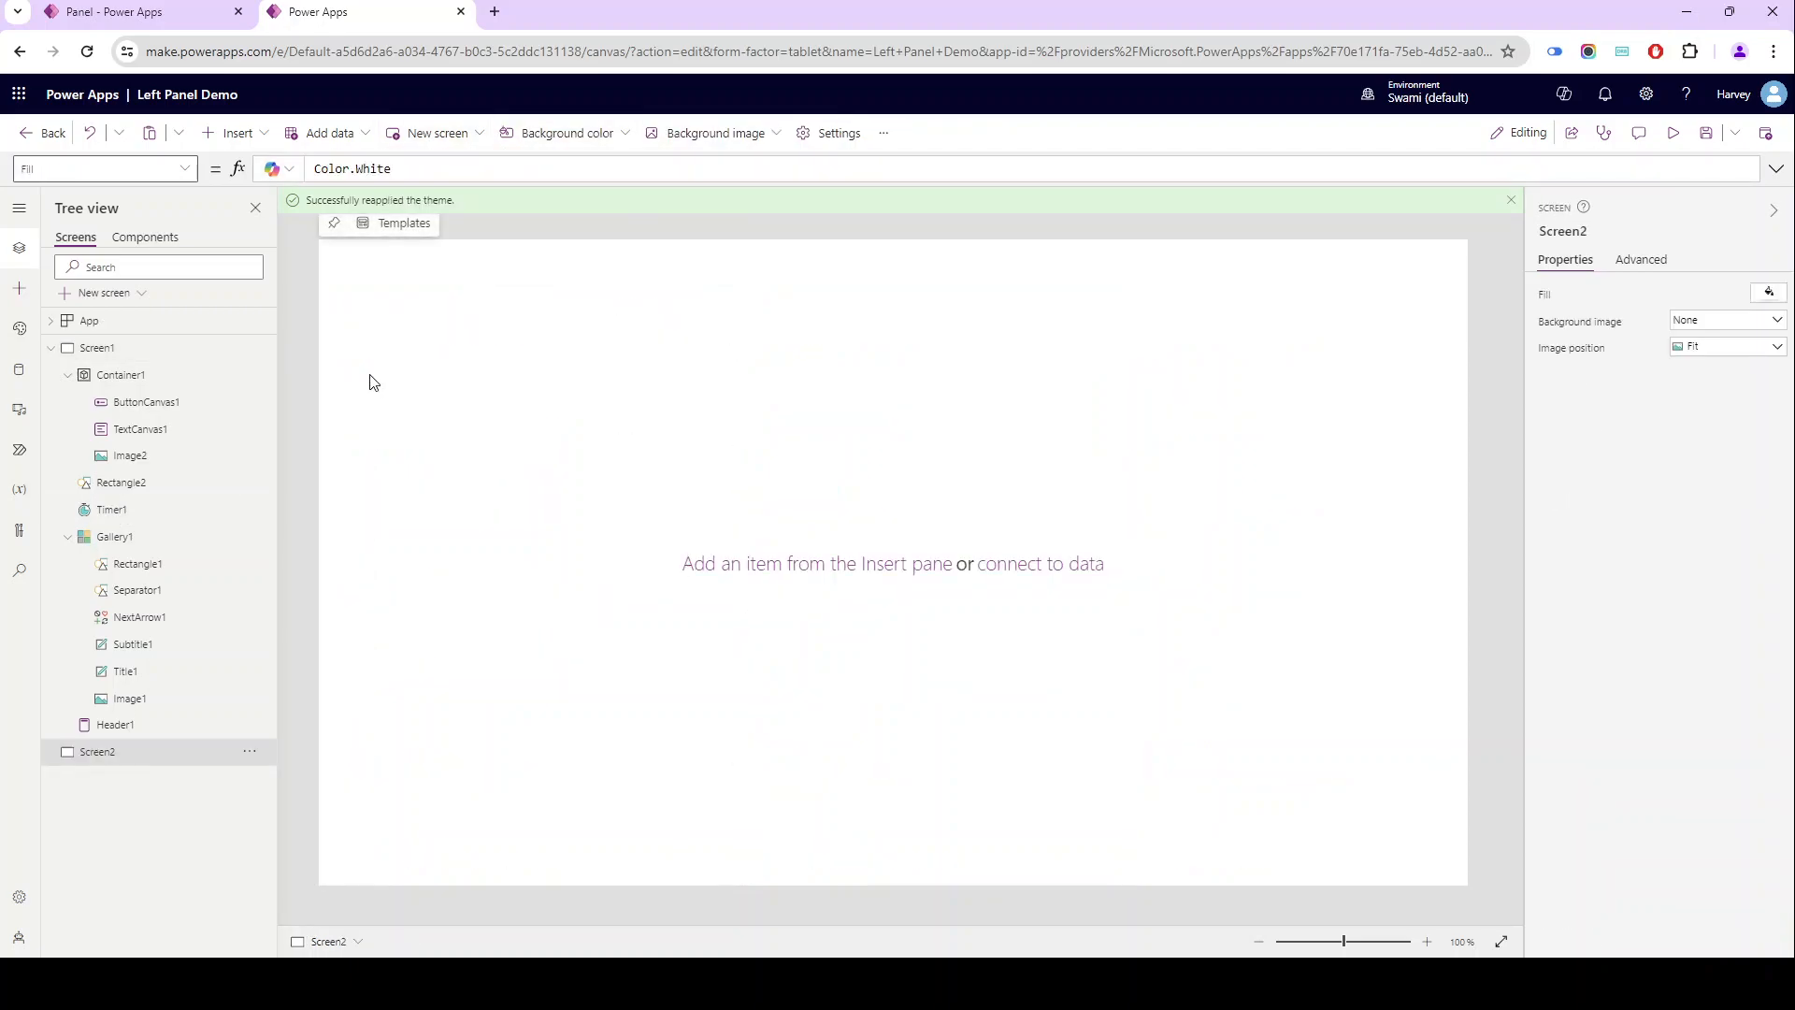
- Insert a text label reading "Container width 500\" on the new screen and enlarge it to about 301 by 112
{"action": "left_click", "coordinate": [239, 133]}
{"action": "left_click", "coordinate": [238, 233]}
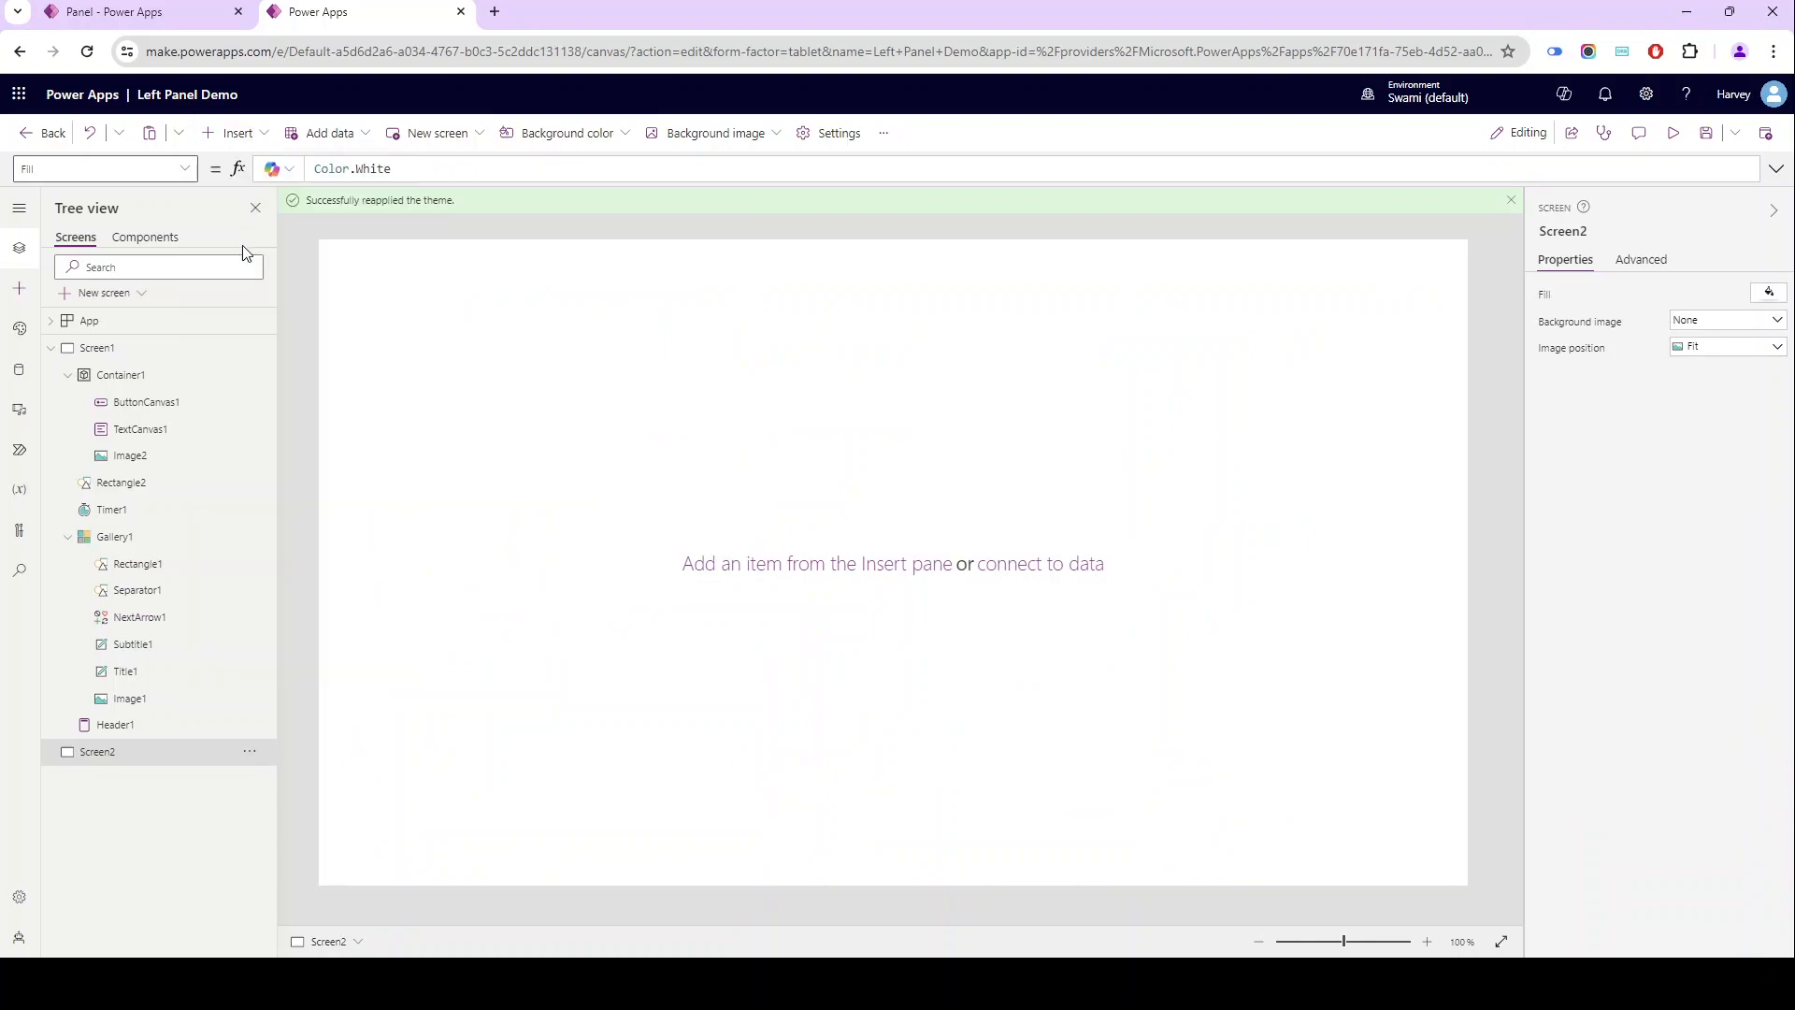
{"action": "left_click", "coordinate": [1718, 323]}
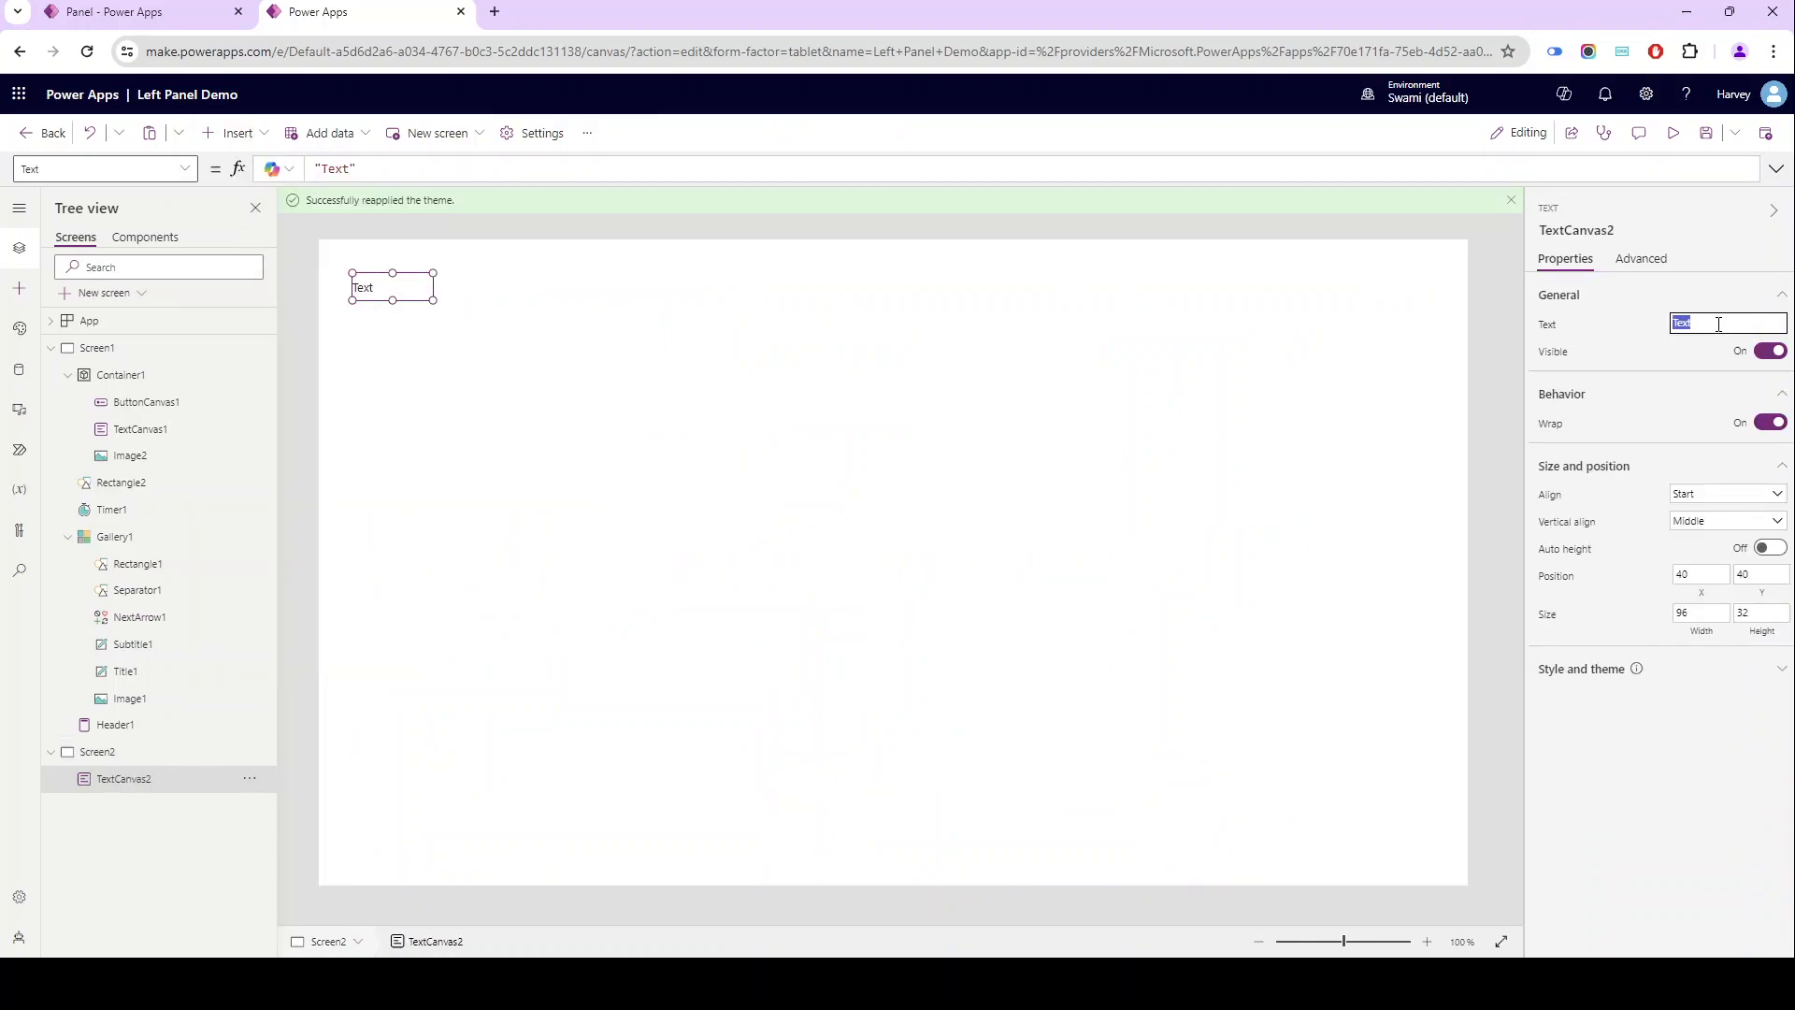
{"action": "type", "text": "Container width 500\\"}
{"action": "left_click", "coordinate": [588, 329]}
{"action": "left_click", "coordinate": [428, 290]}
{"action": "left_click_drag", "start_coordinate": [428, 299], "coordinate": [673, 399]}
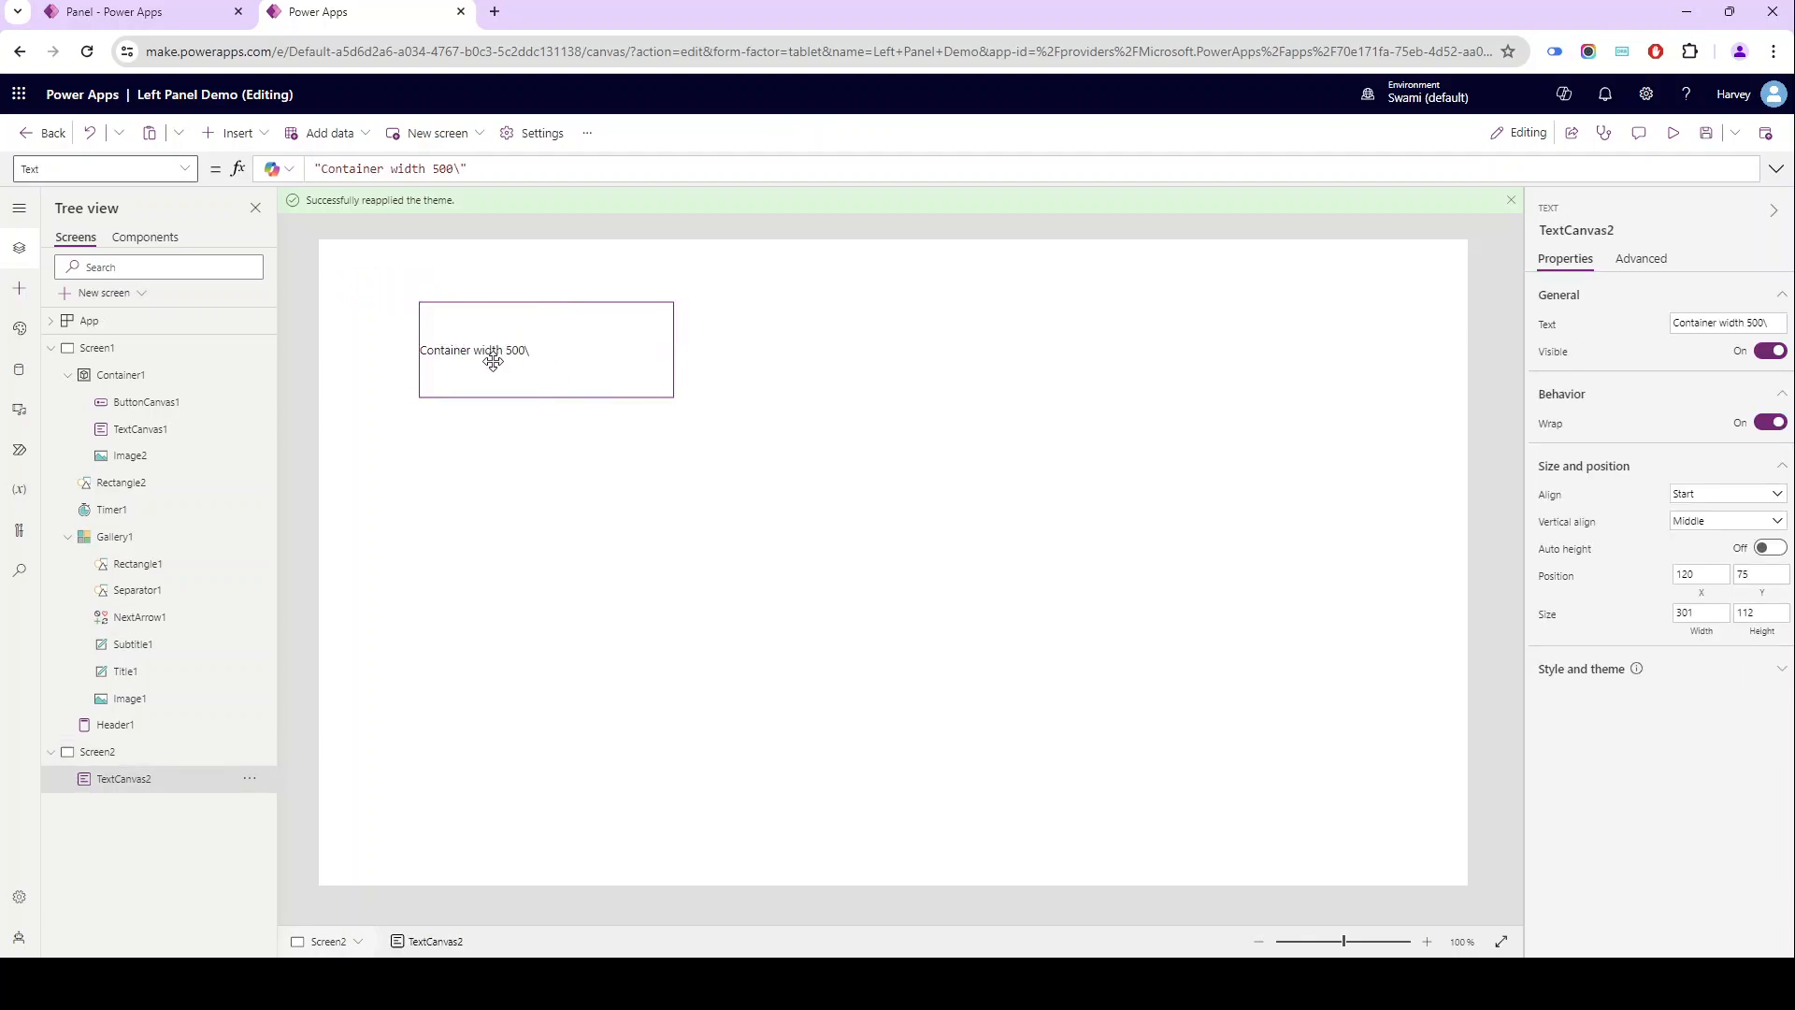
- Duplicate the text label, place the copy beside the original at about X 450, Y 75, and change its text to "Timer 500"
{"action": "key", "text": "ctrl+c"}
{"action": "key", "text": "ctrl+v"}
{"action": "left_click_drag", "start_coordinate": [496, 369], "coordinate": [758, 349]}
{"action": "triple_click", "coordinate": [1703, 322]}
{"action": "type", "text": "T"}
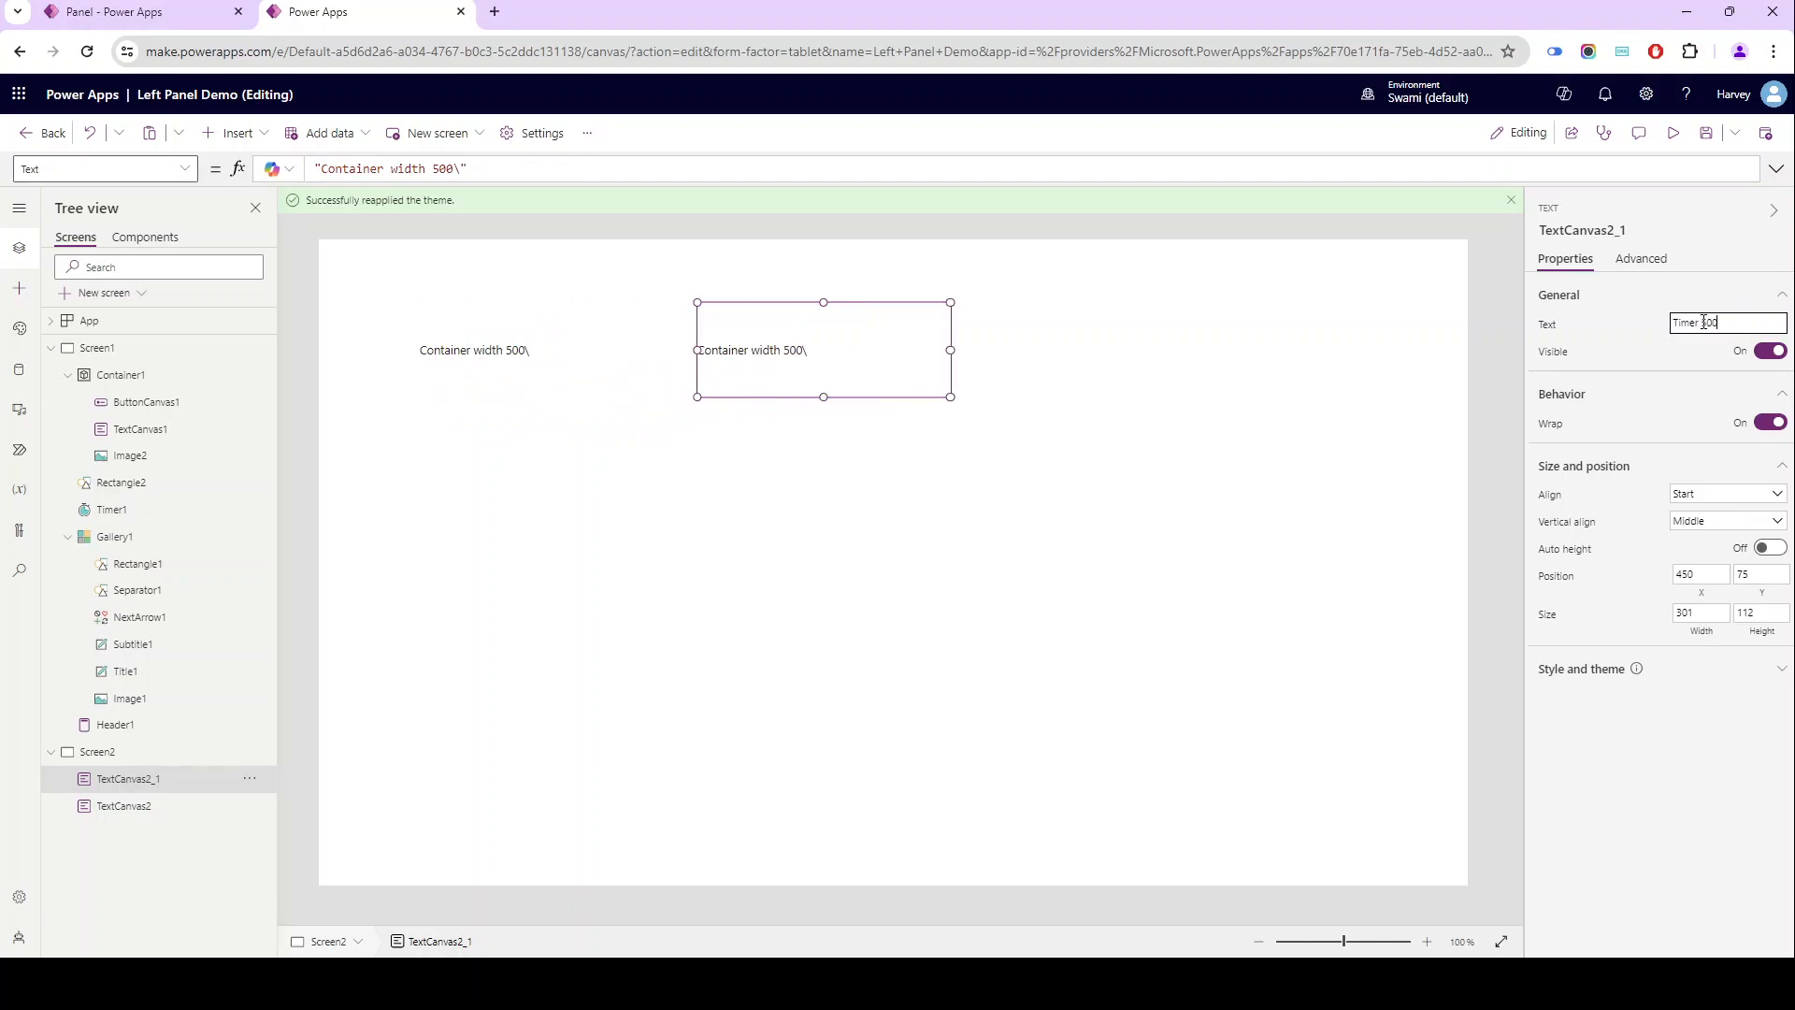
{"action": "left_click", "coordinate": [830, 573]}
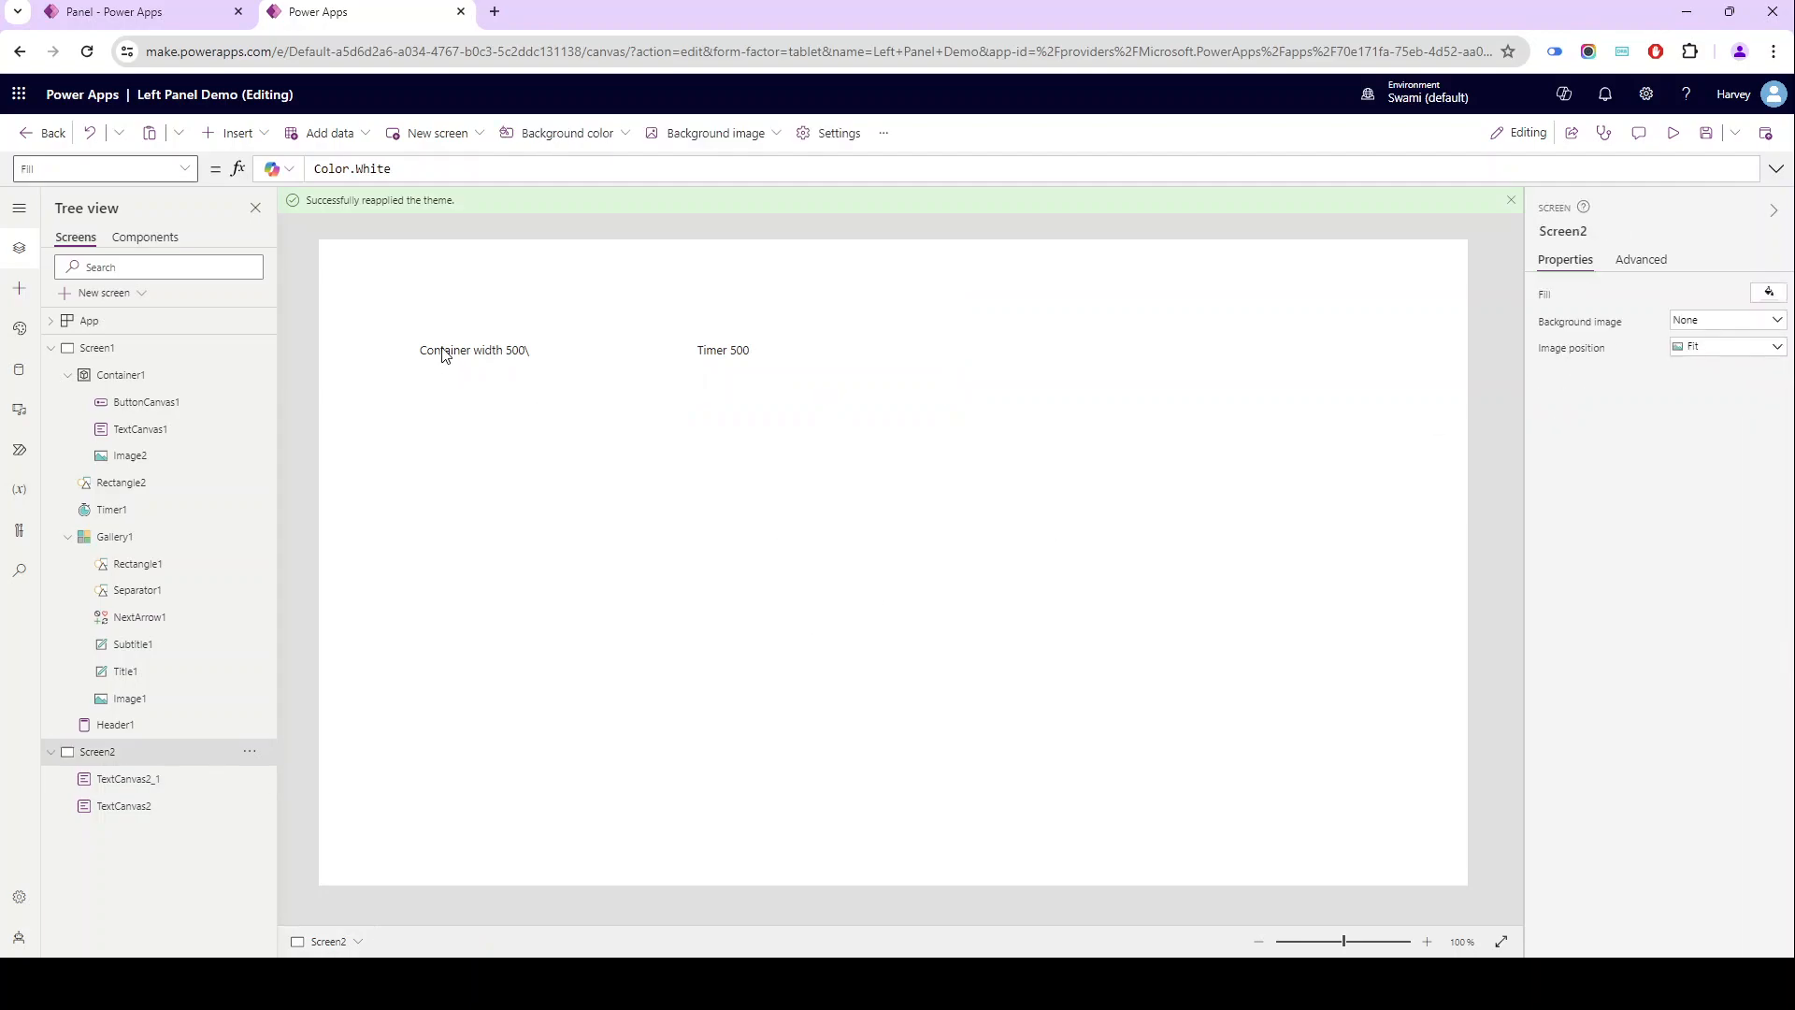
- Set Container1's X formula to App.Width
{"action": "left_click", "coordinate": [458, 353]}
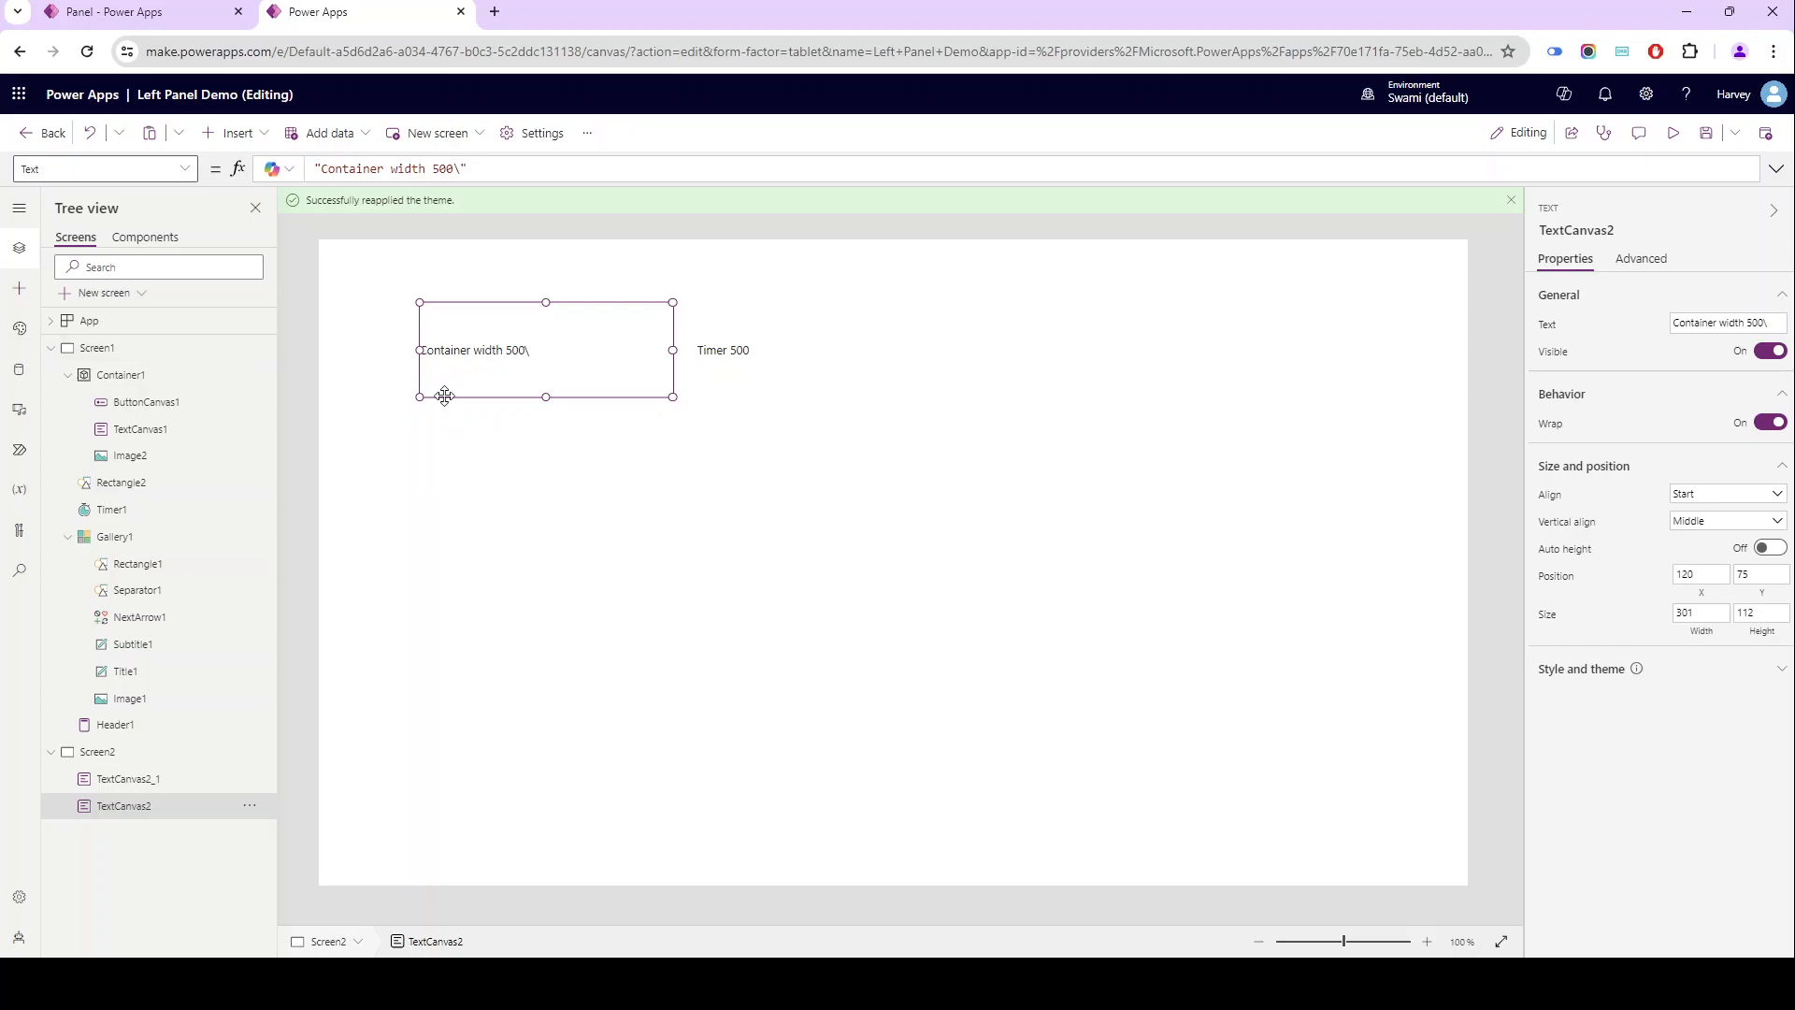
{"action": "left_click", "coordinate": [105, 374]}
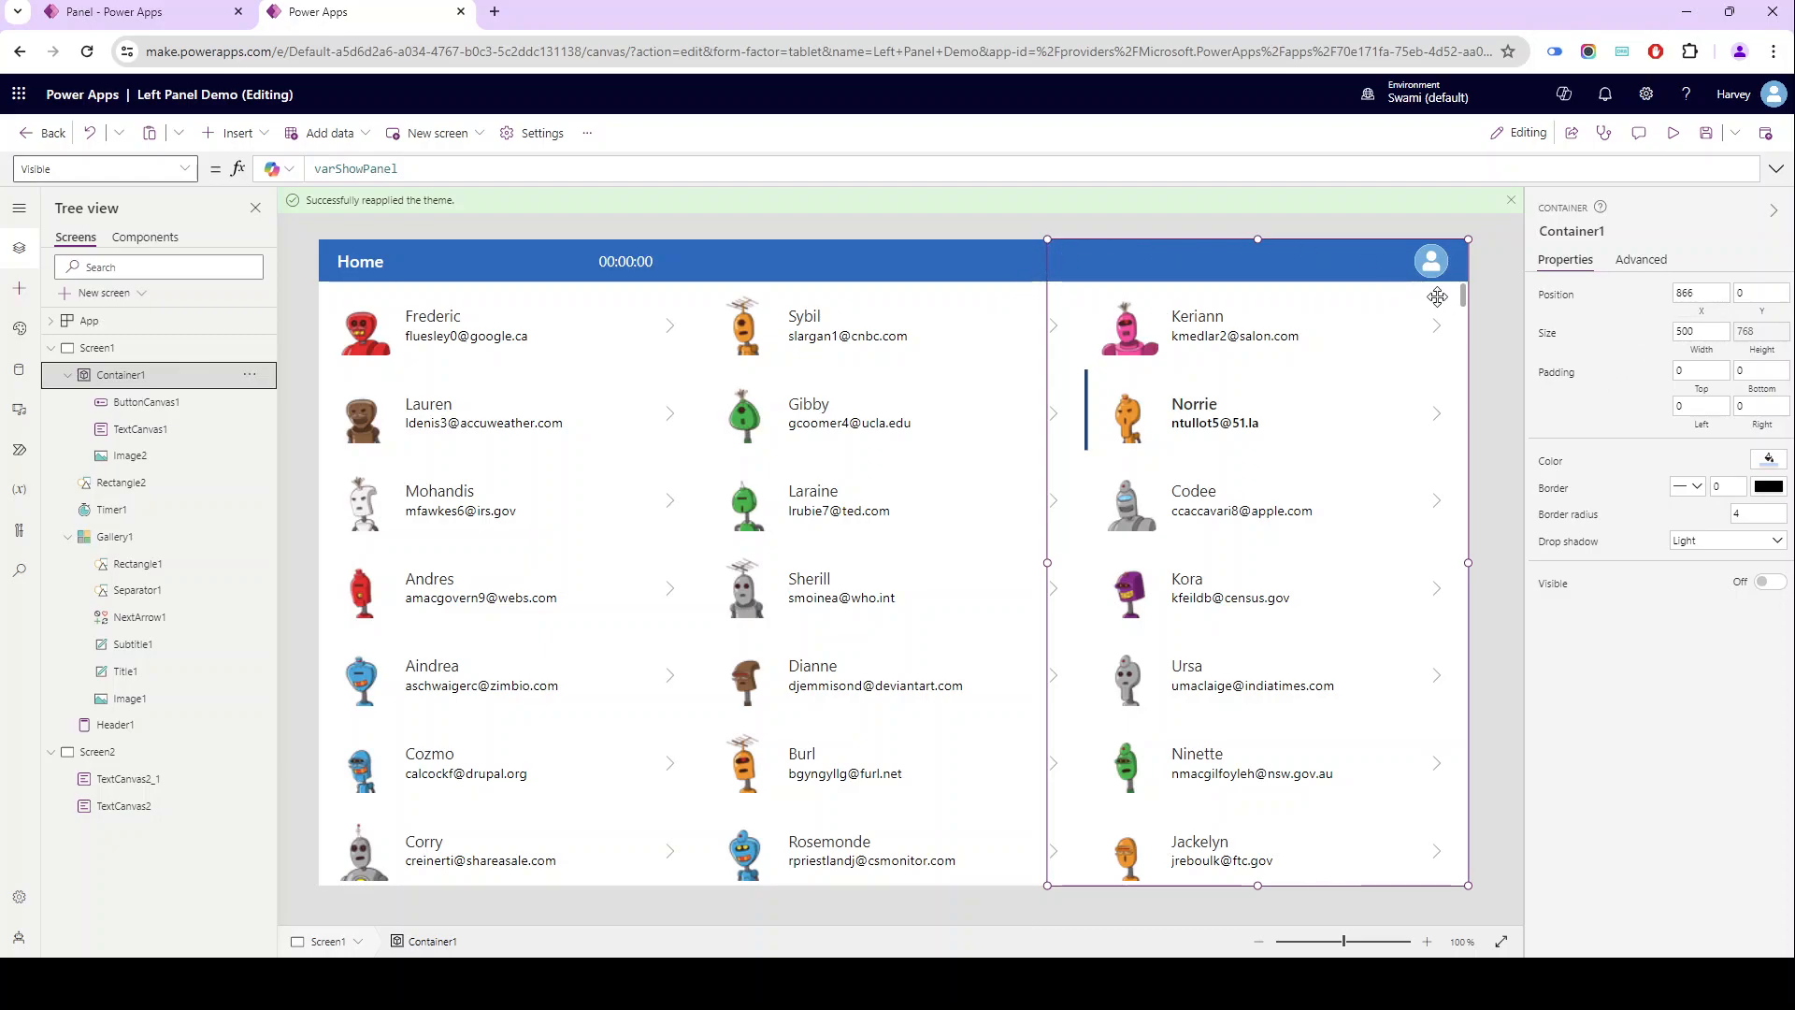
{"action": "left_click", "coordinate": [1689, 314]}
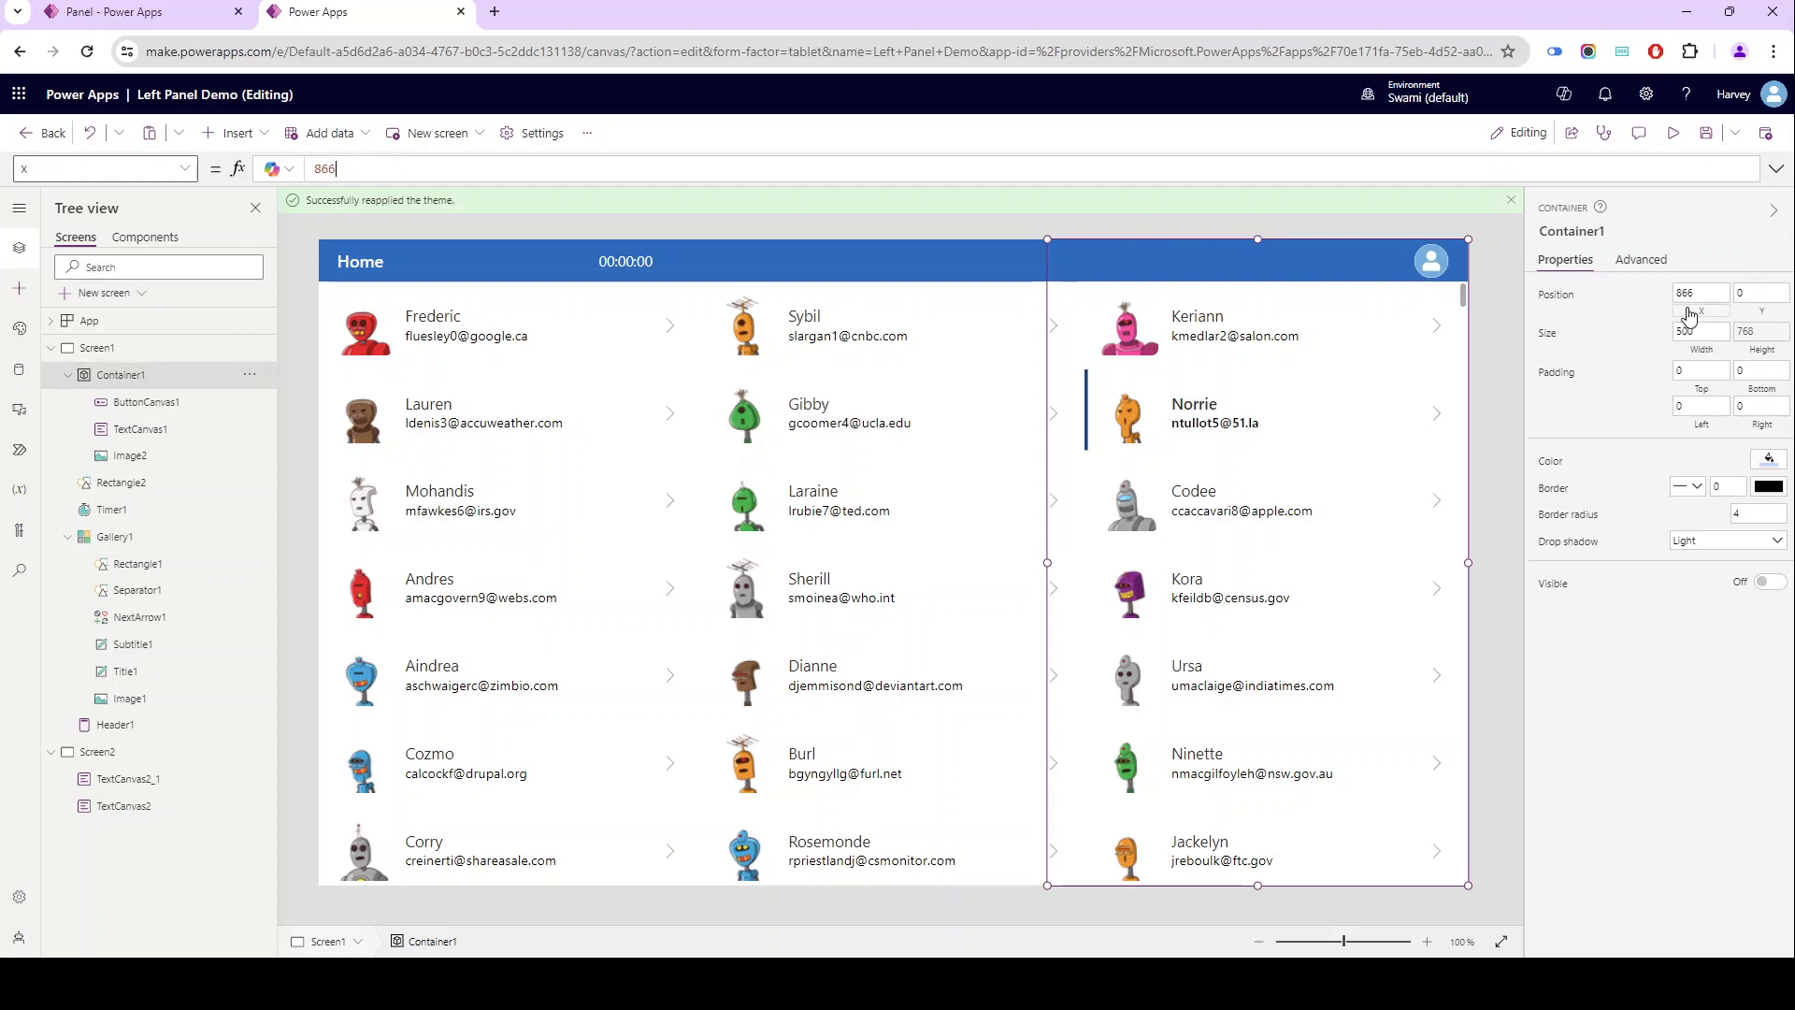
{"action": "type", "text": "pa"}
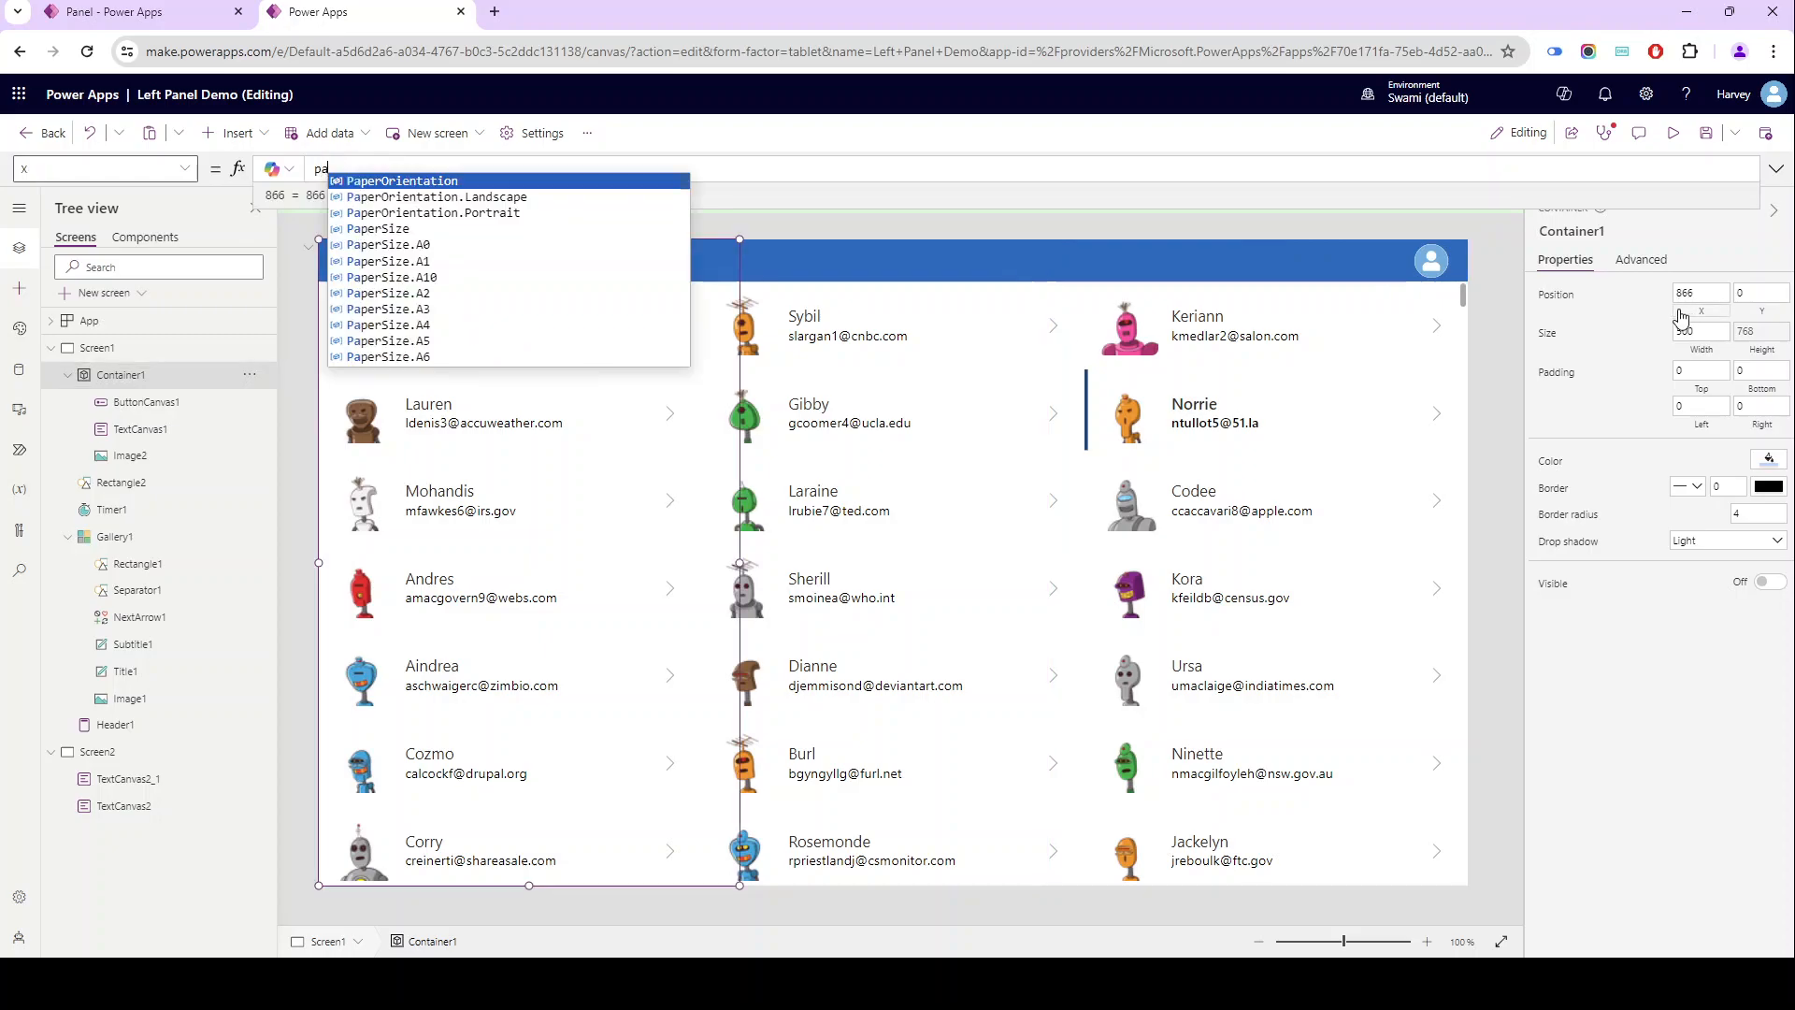
{"action": "key", "text": "BackSpace"}
{"action": "key", "text": "BackSpace"}
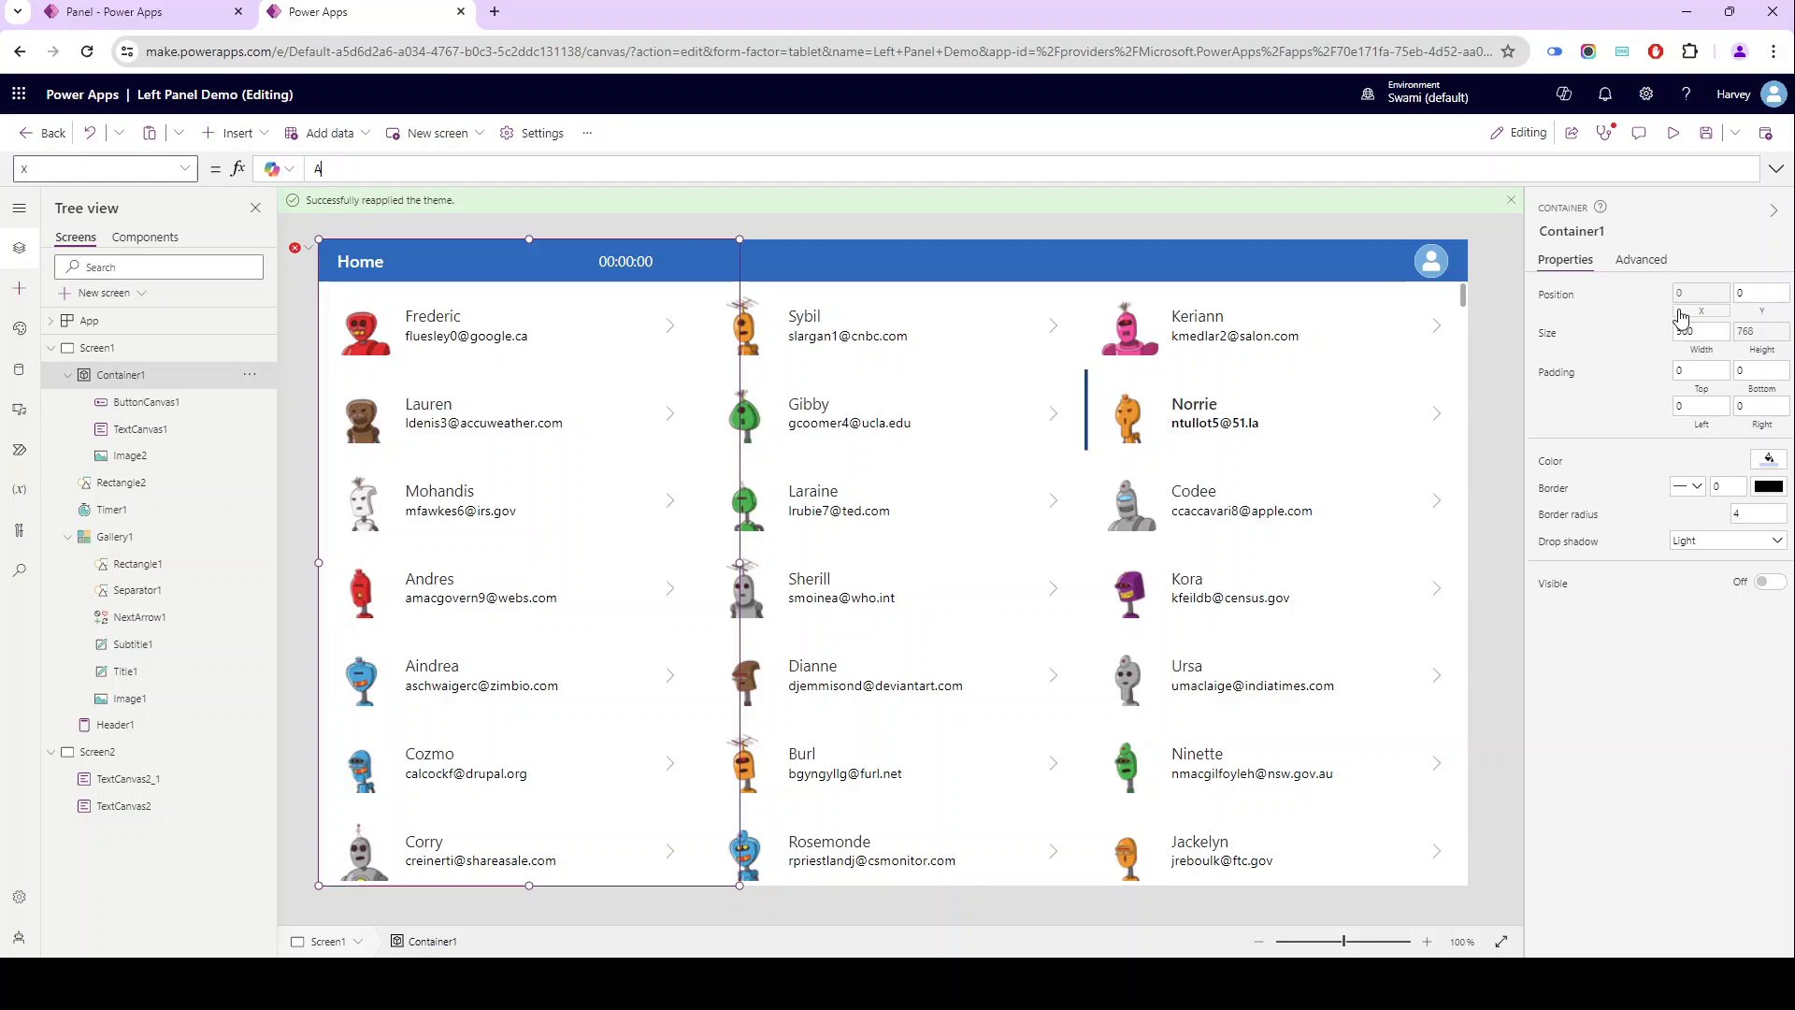
{"action": "type", "text": "App.w"}
{"action": "key", "text": "Tab"}
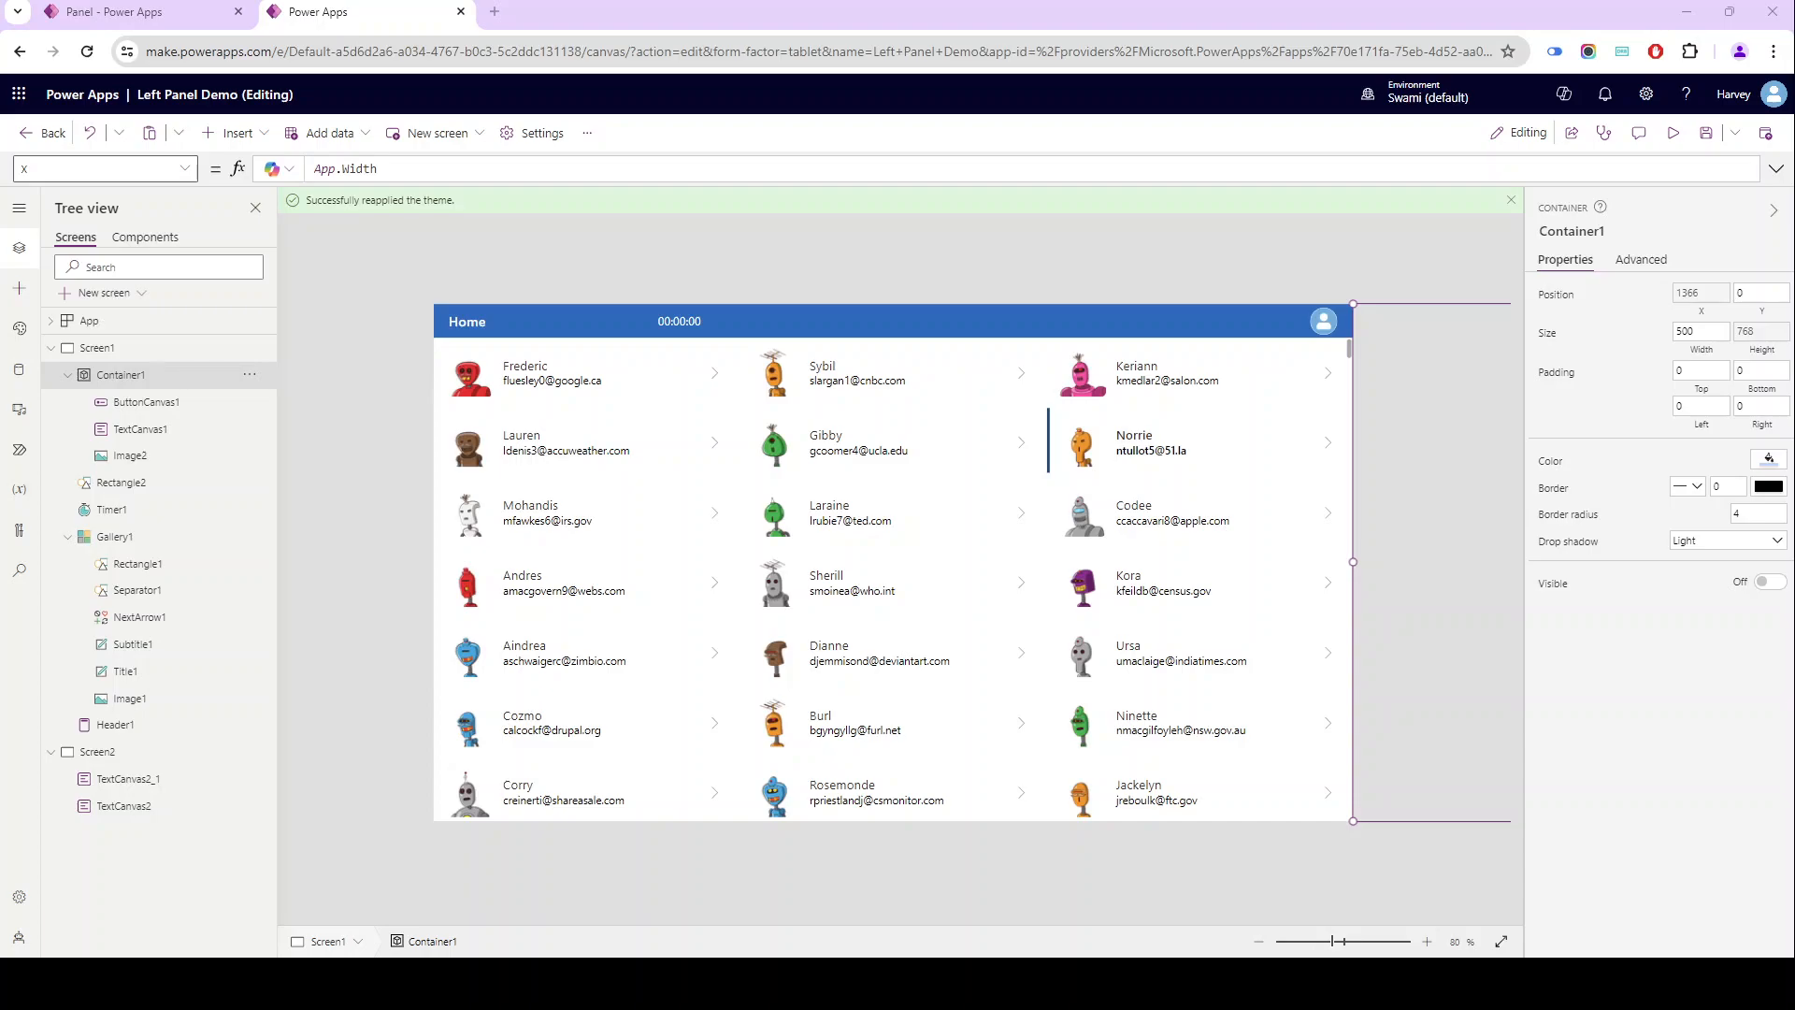
- Switch to the running Panel app, open a contact's Manage Data panel twice, dismissing it with Save and with Close, and return to the editor
{"action": "left_click", "coordinate": [141, 11]}
{"action": "left_click", "coordinate": [1464, 248]}
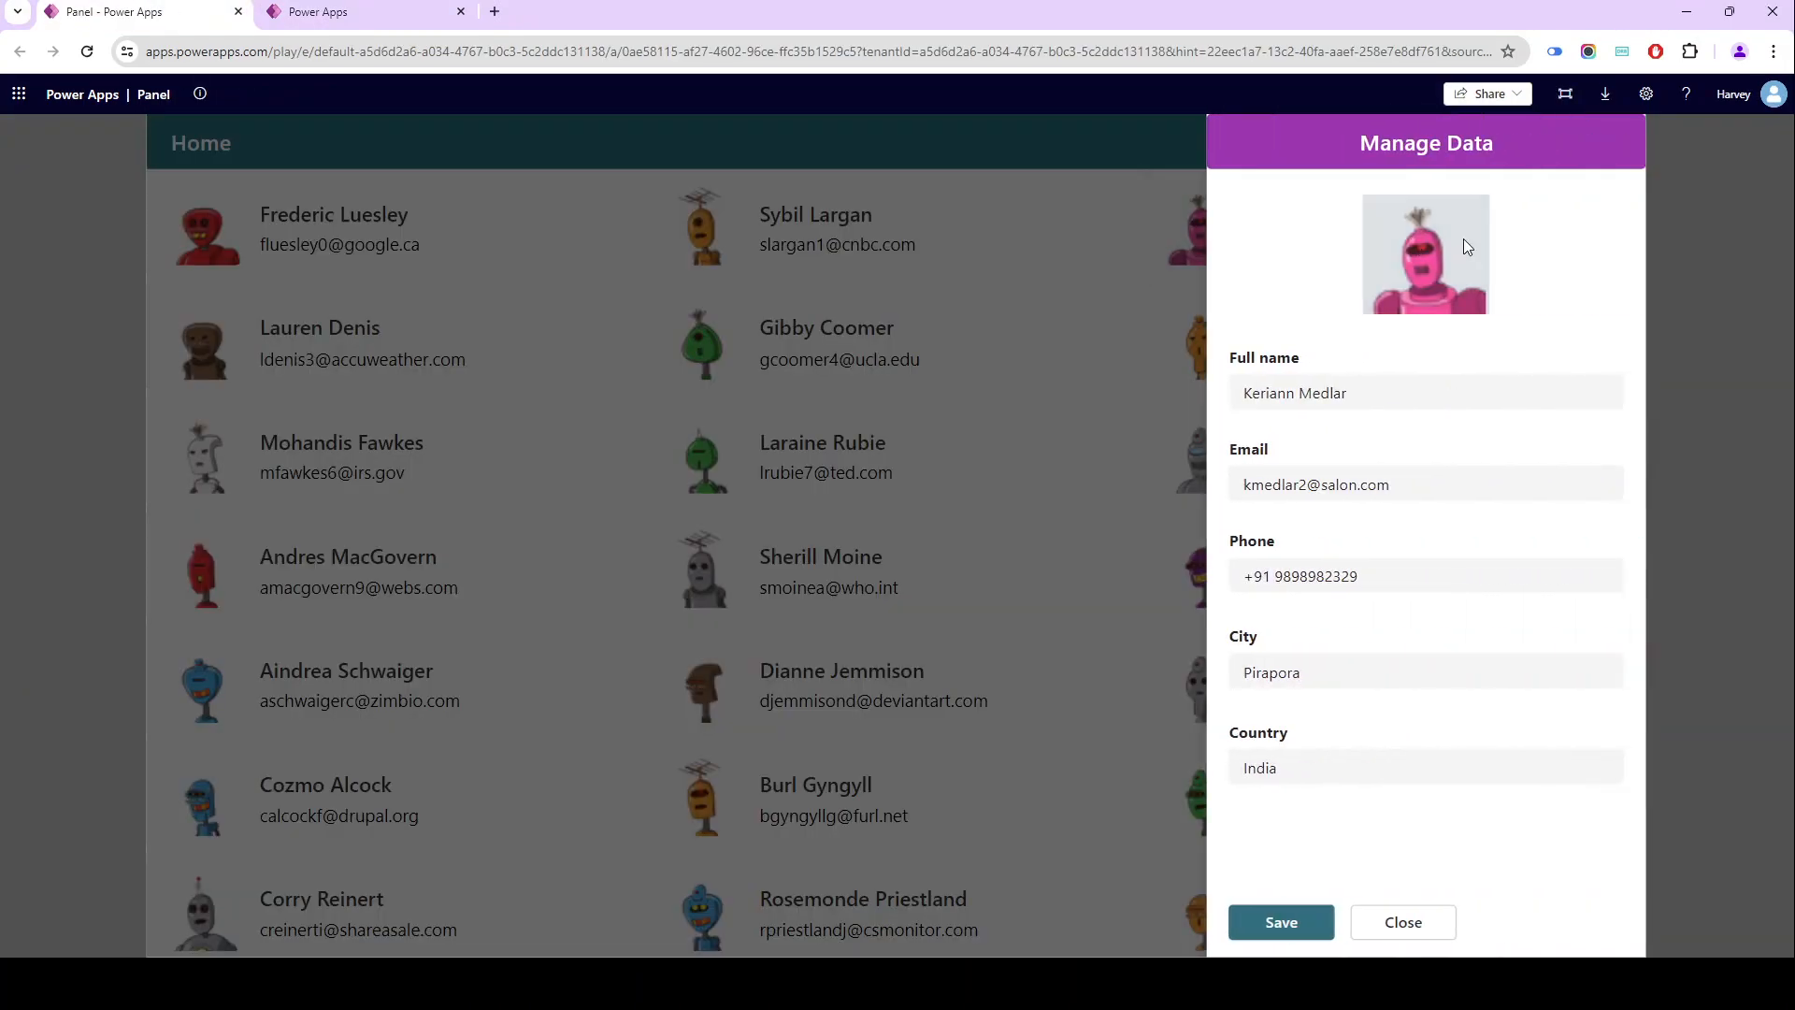
{"action": "left_click", "coordinate": [1328, 921]}
{"action": "left_click", "coordinate": [1299, 266]}
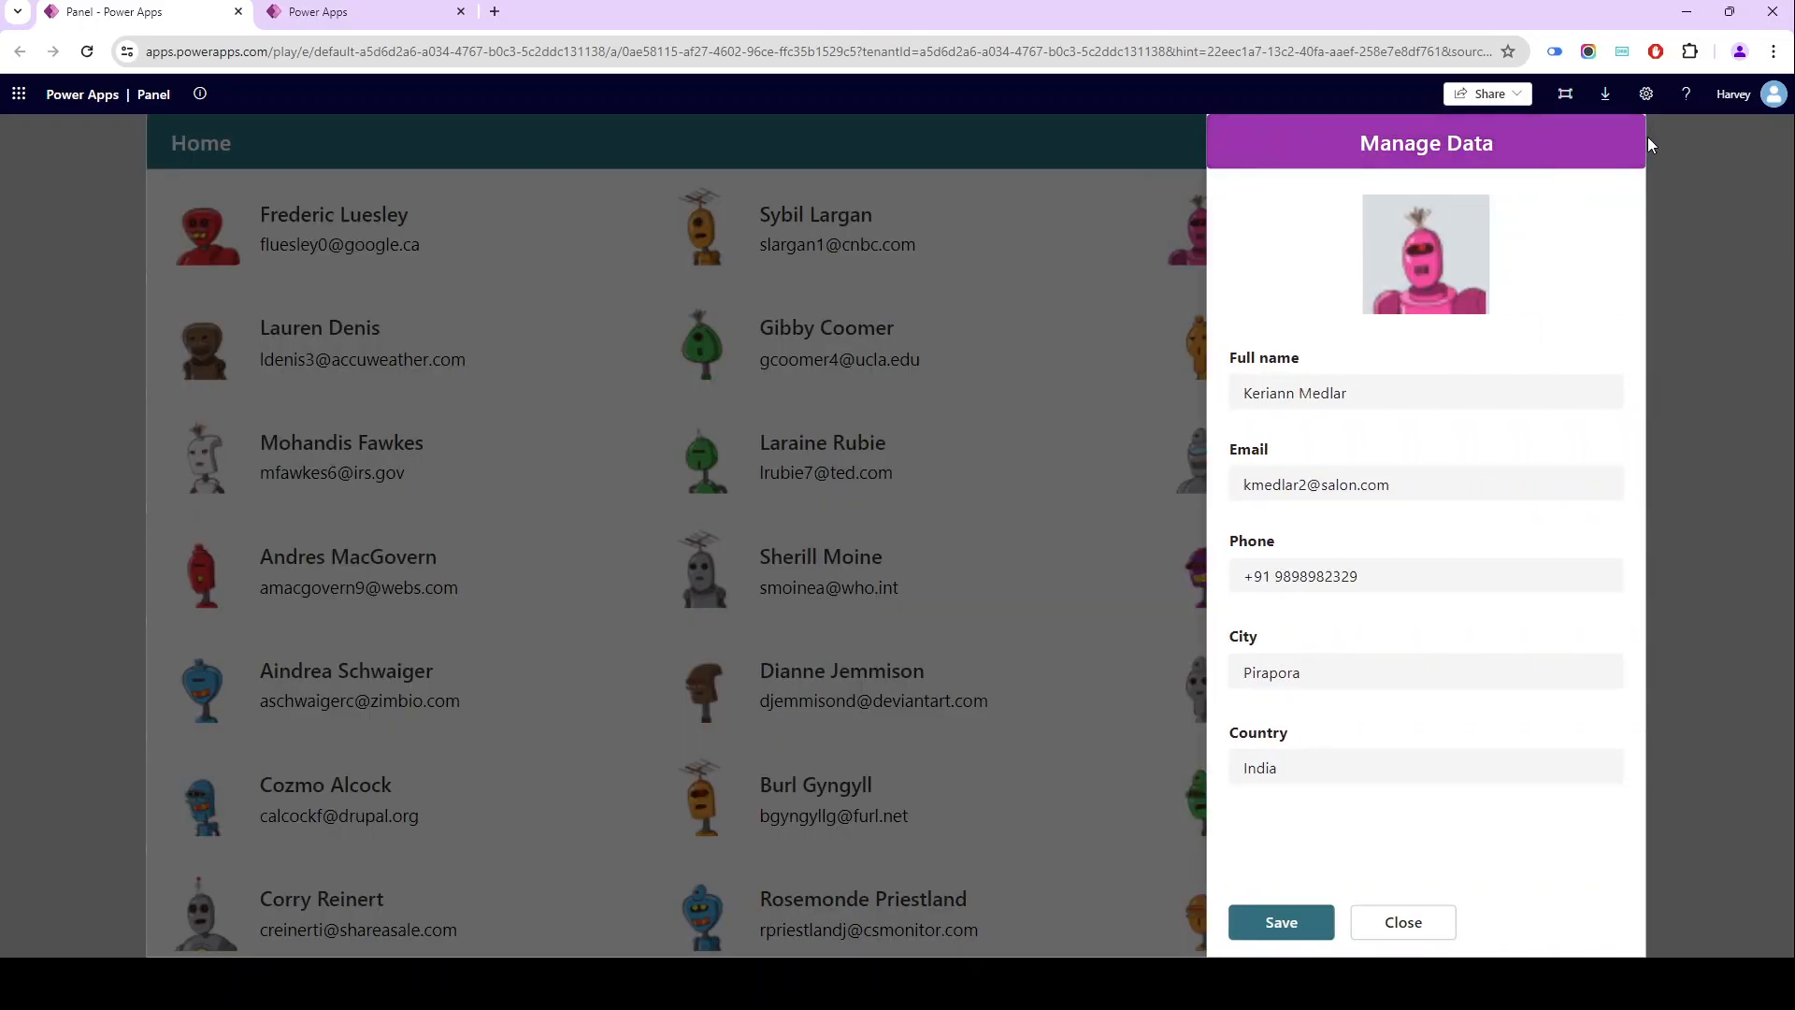
{"action": "left_click", "coordinate": [1393, 930]}
{"action": "left_click", "coordinate": [397, 13]}
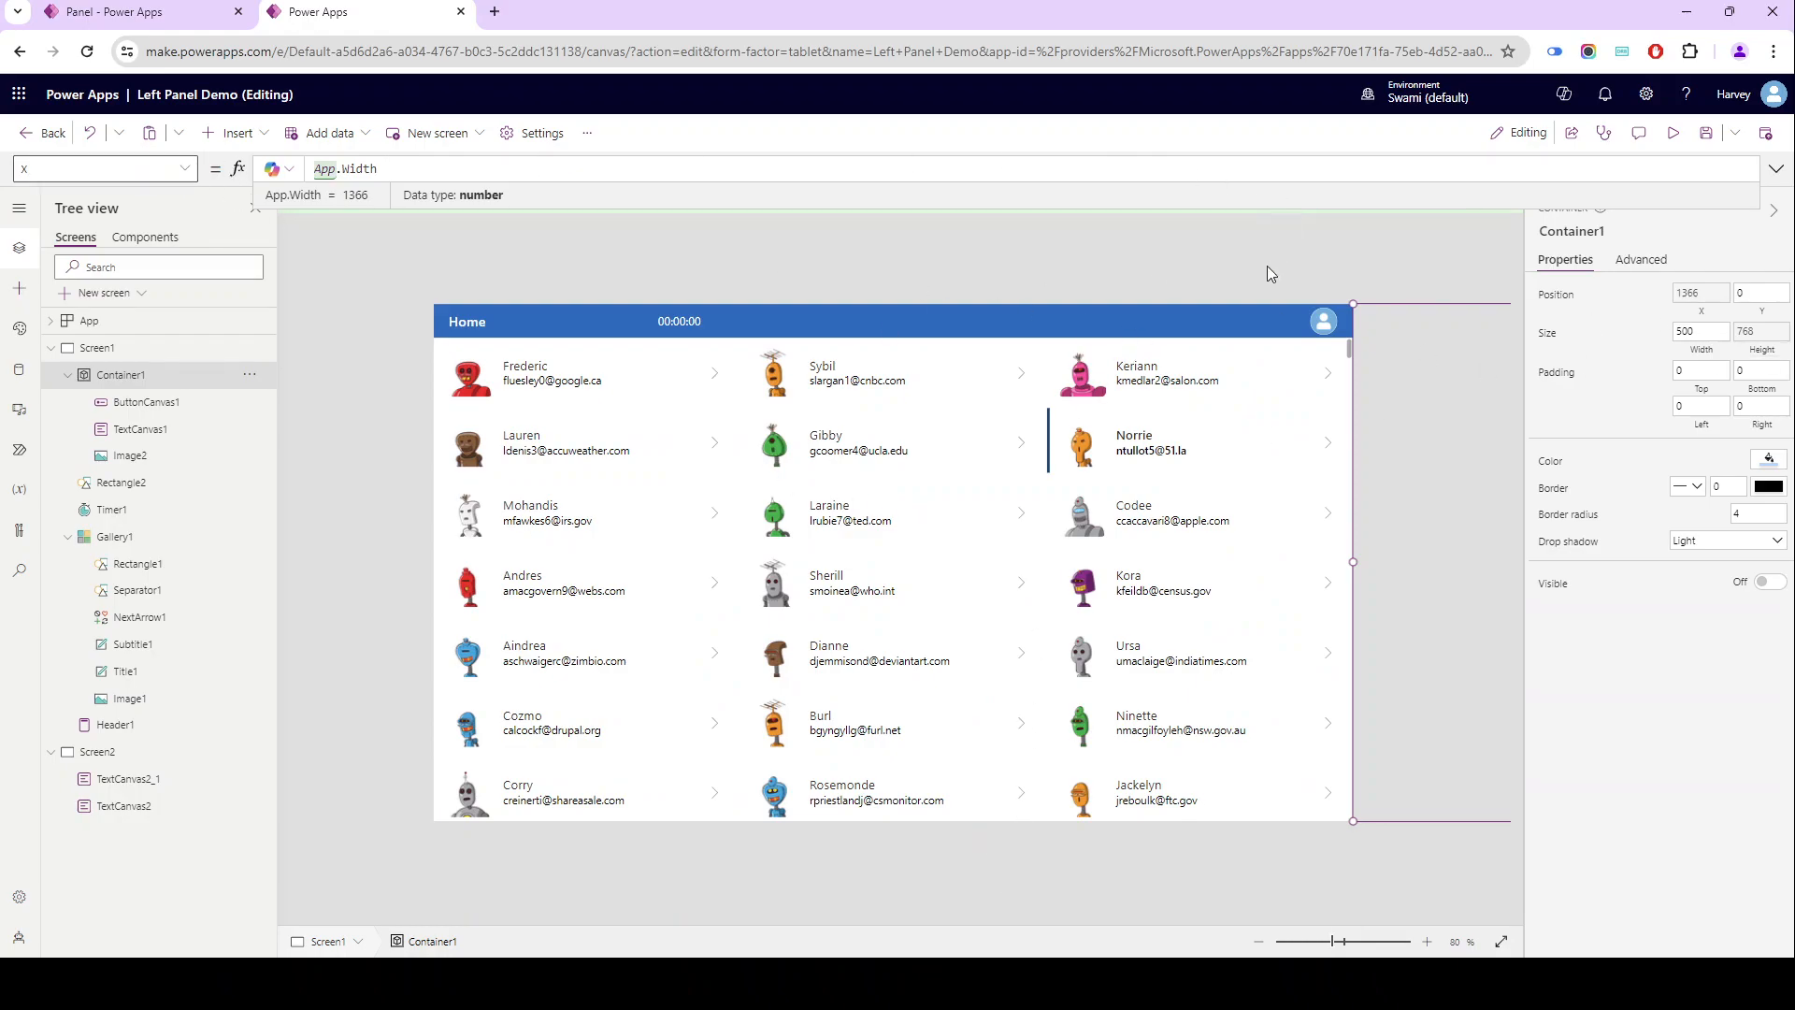
- Replace Container1's X formula with If(varShowPanel, App.Width - Timer1.Value,App.Width)
{"action": "triple_click", "coordinate": [386, 171]}
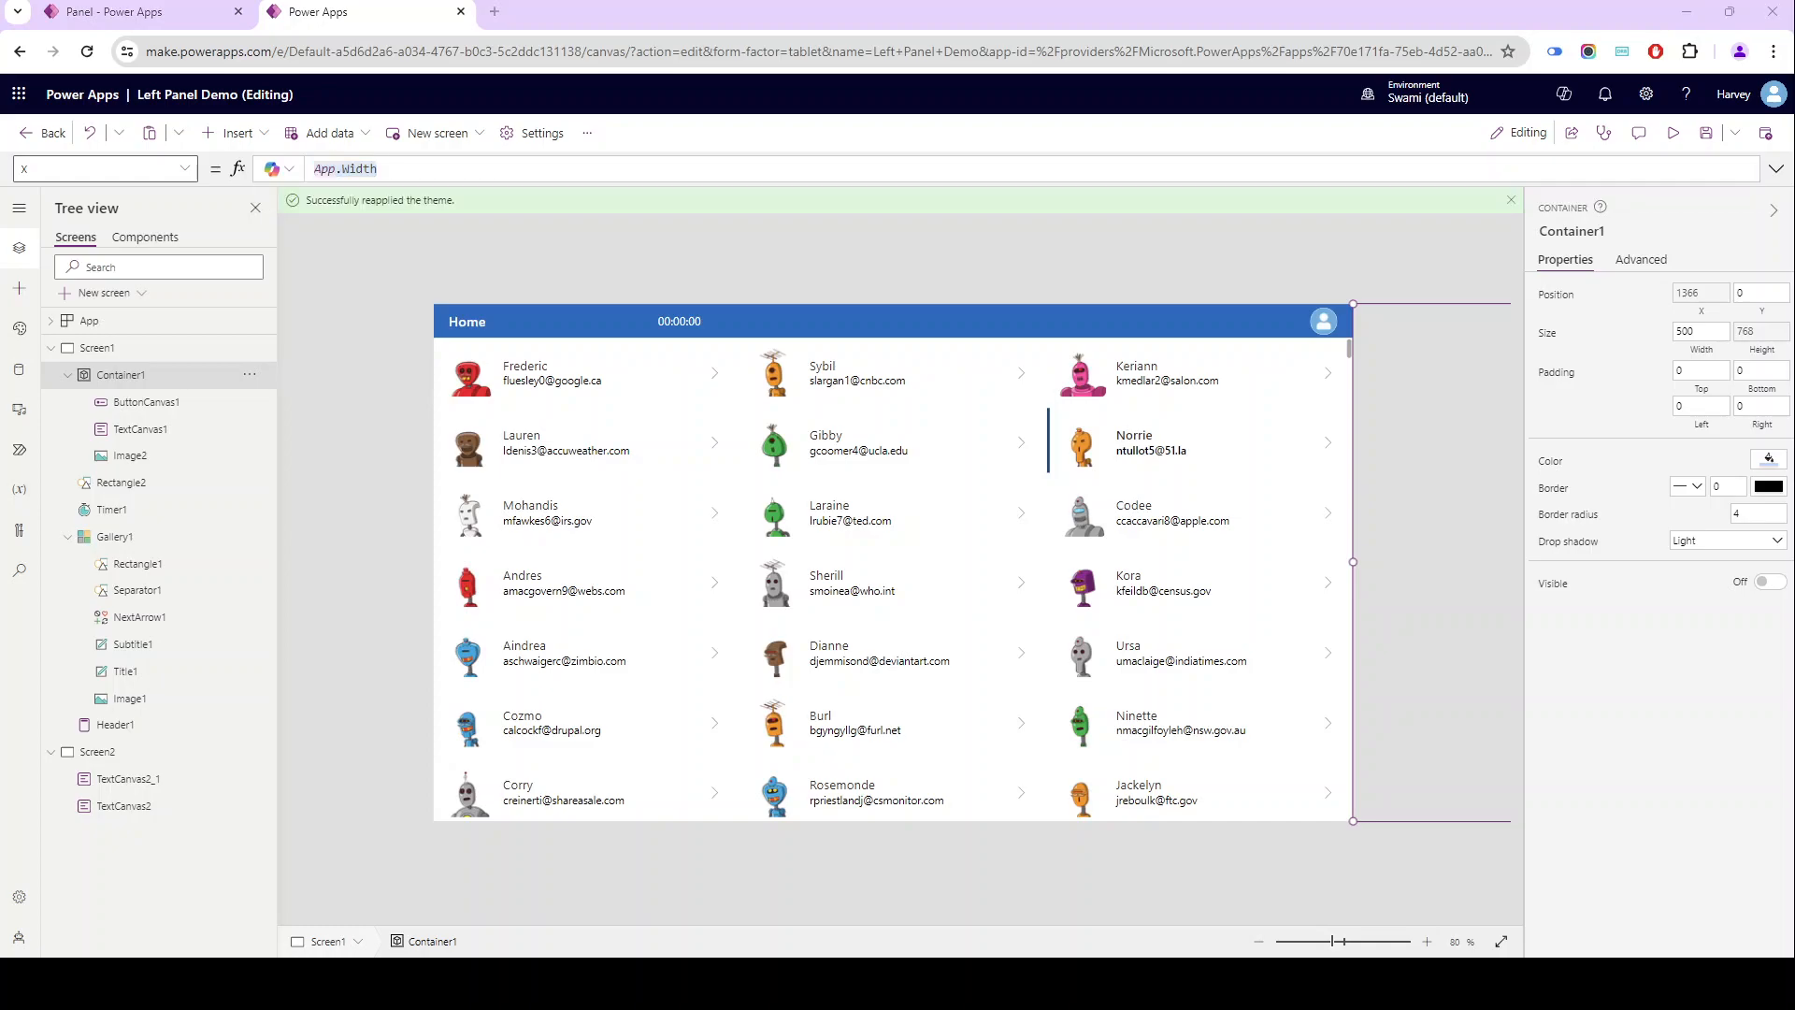
{"action": "left_click", "coordinate": [608, 168]}
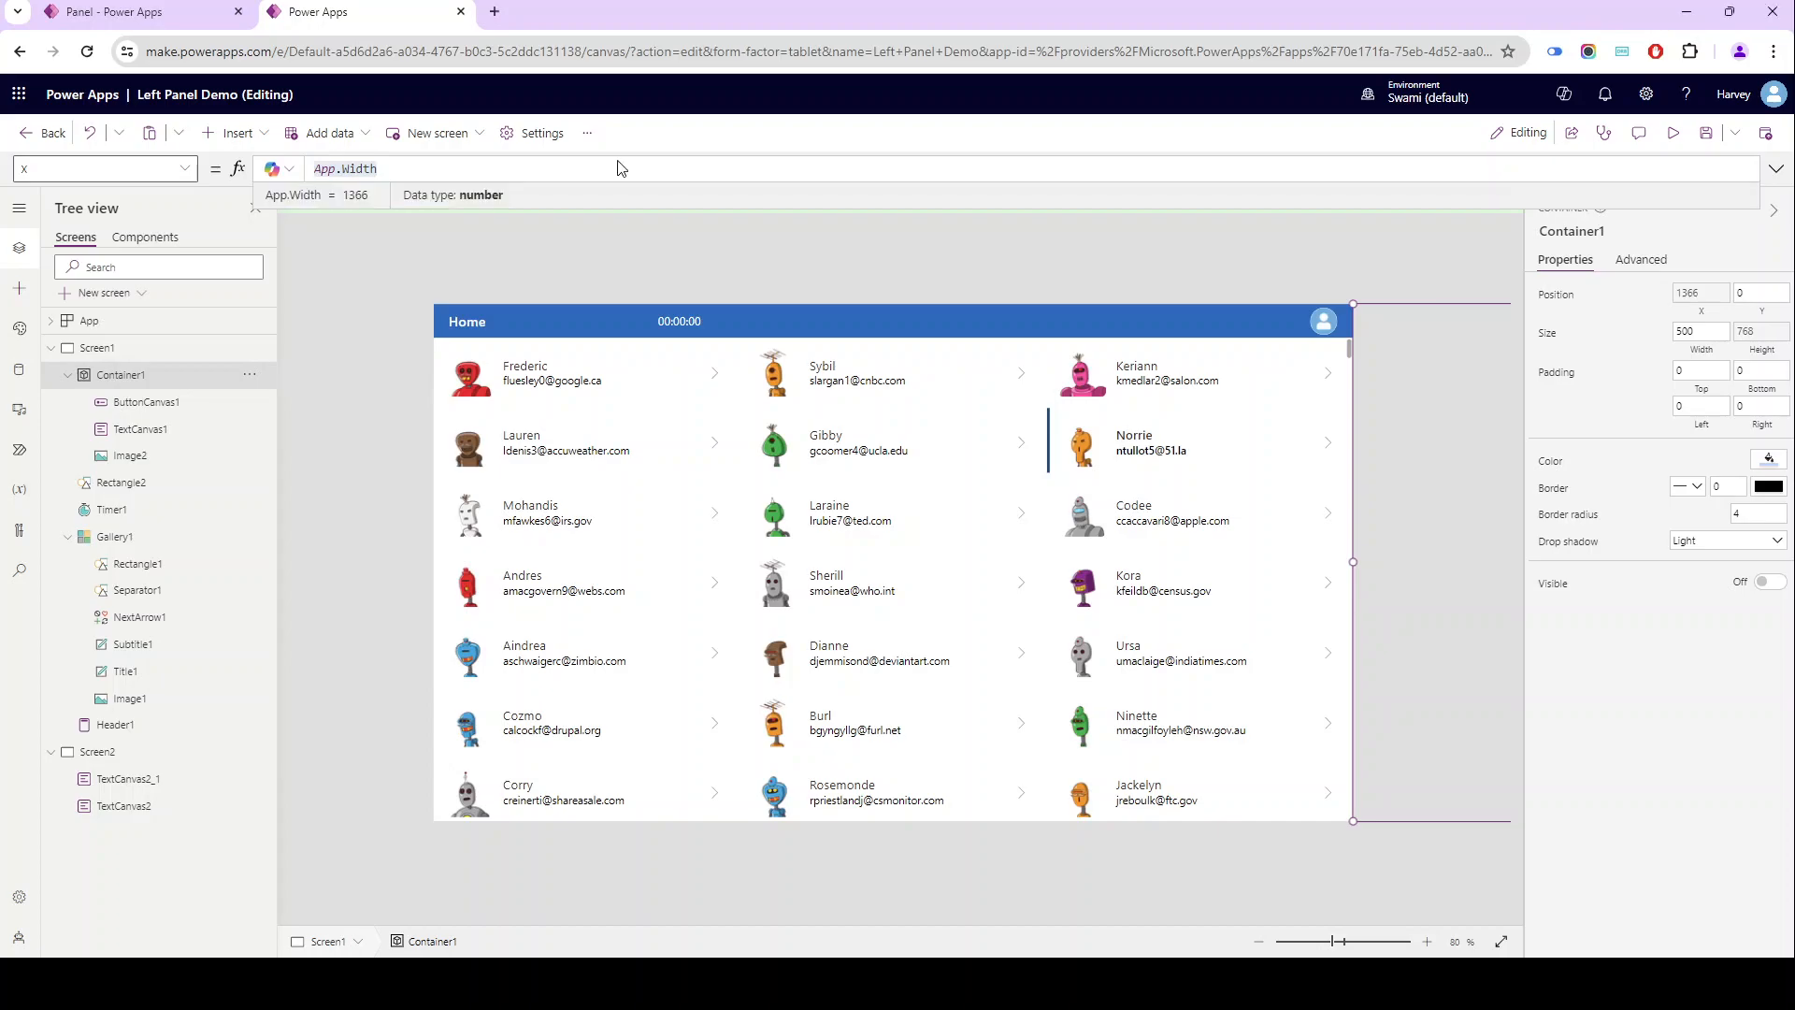
{"action": "type", "text": "If("}
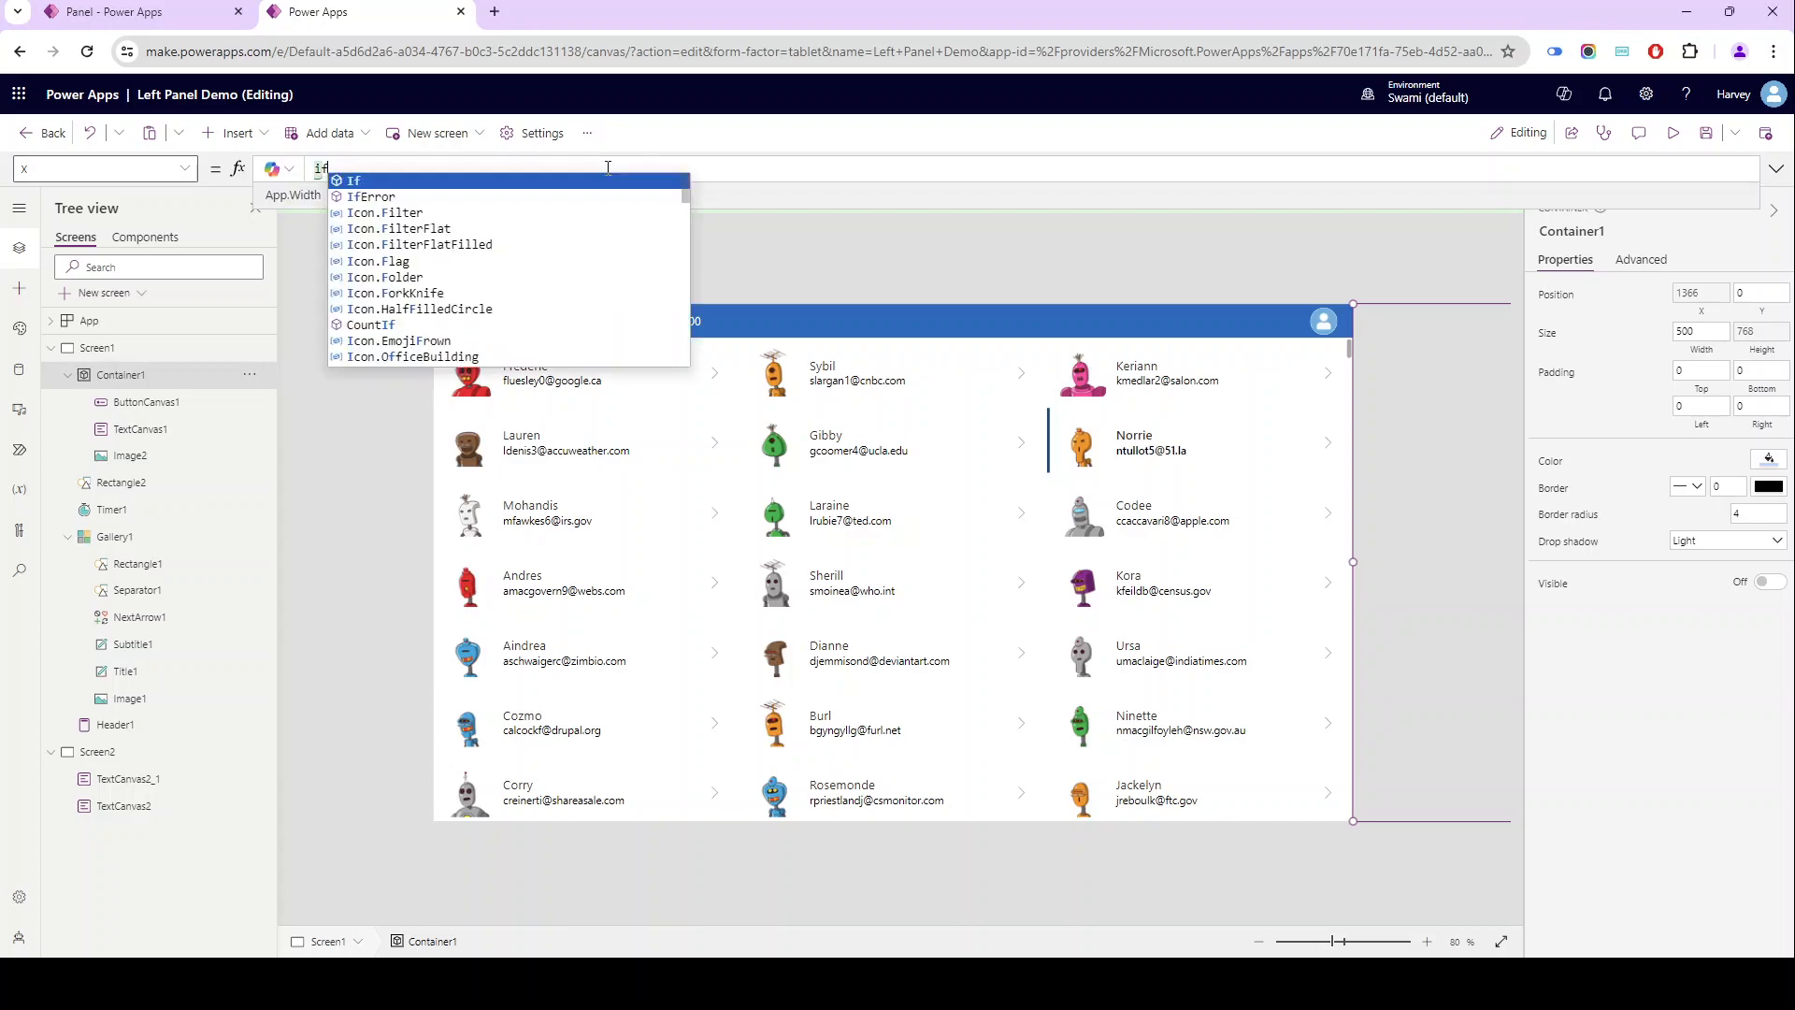
{"action": "type", "text": "var"}
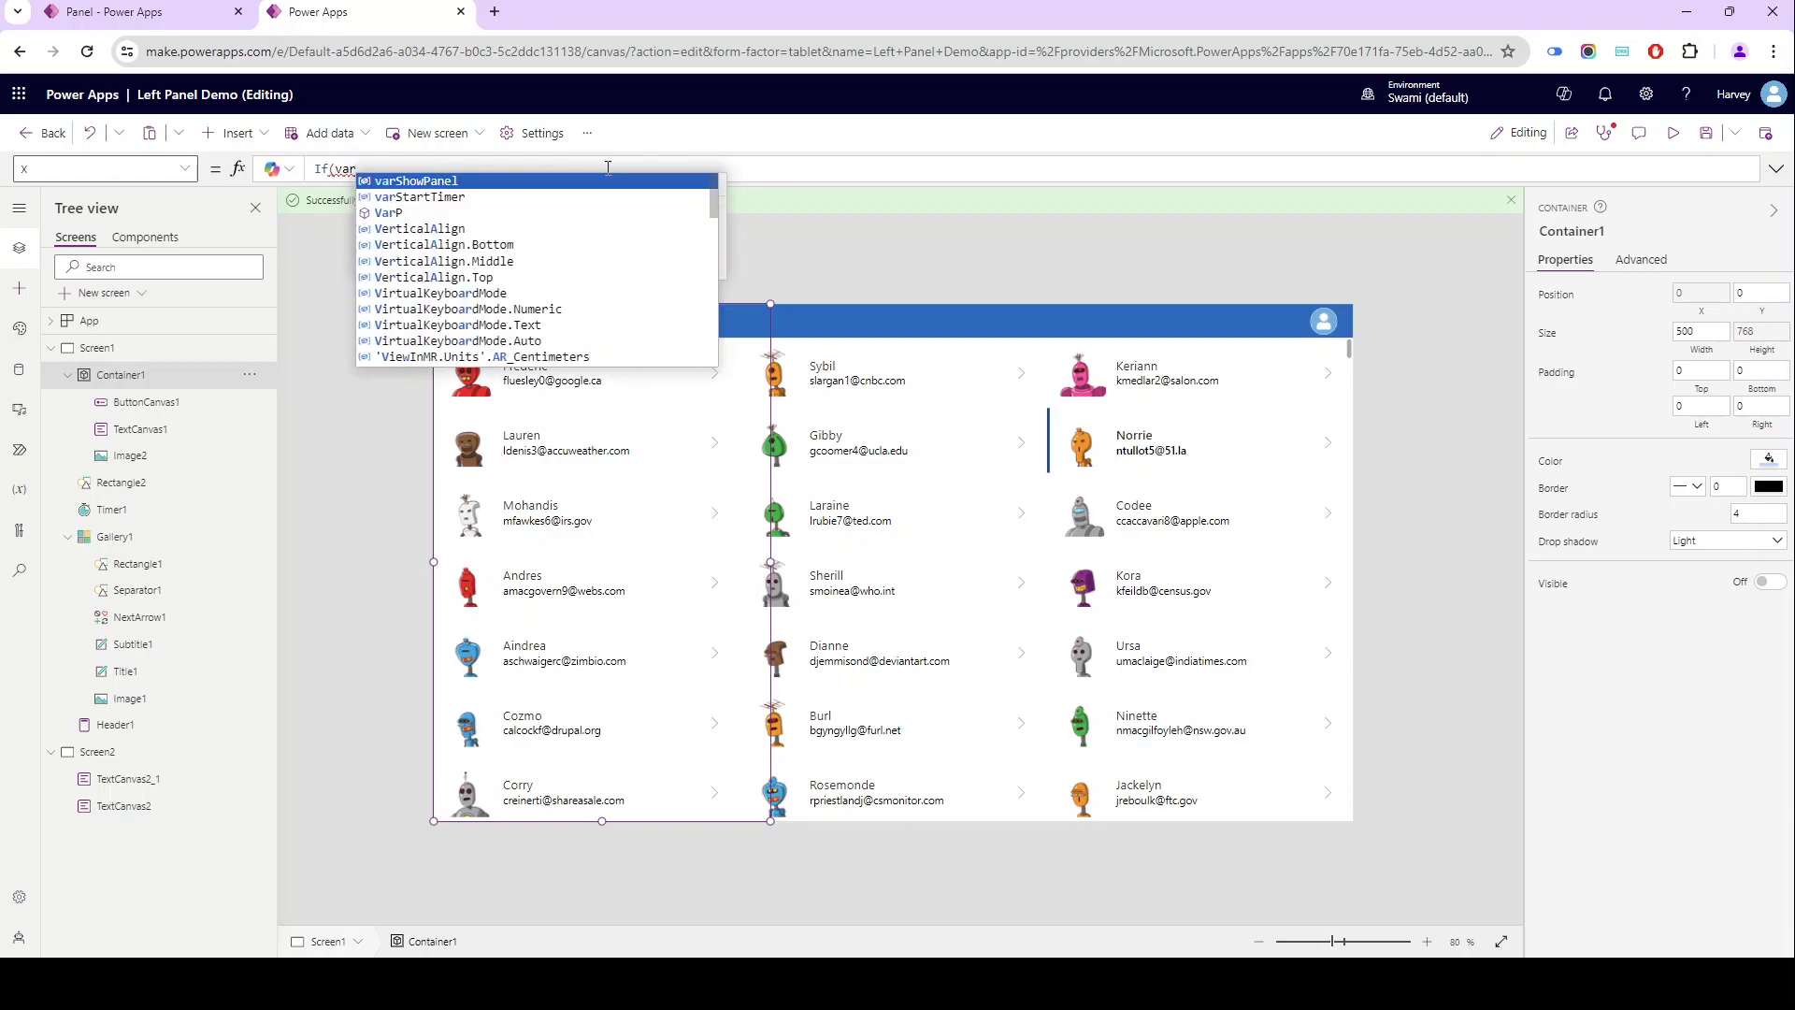
{"action": "key", "text": "Tab"}
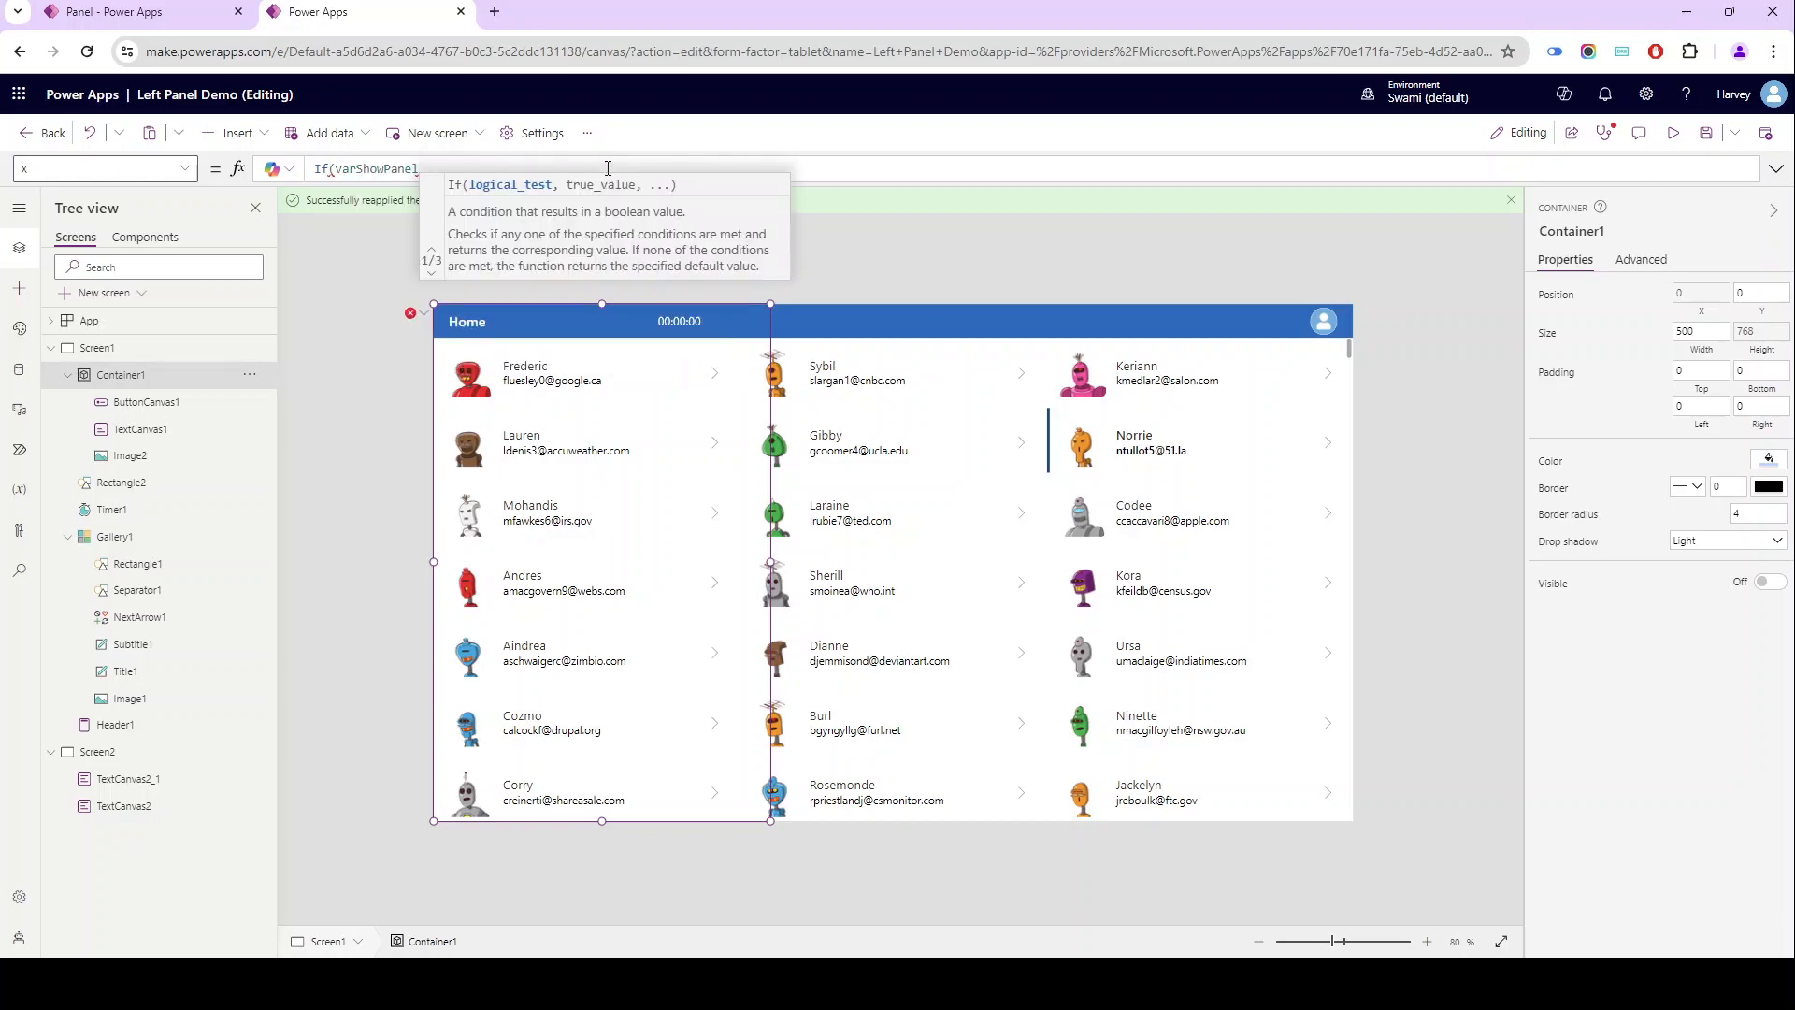
{"action": "type", "text": ","}
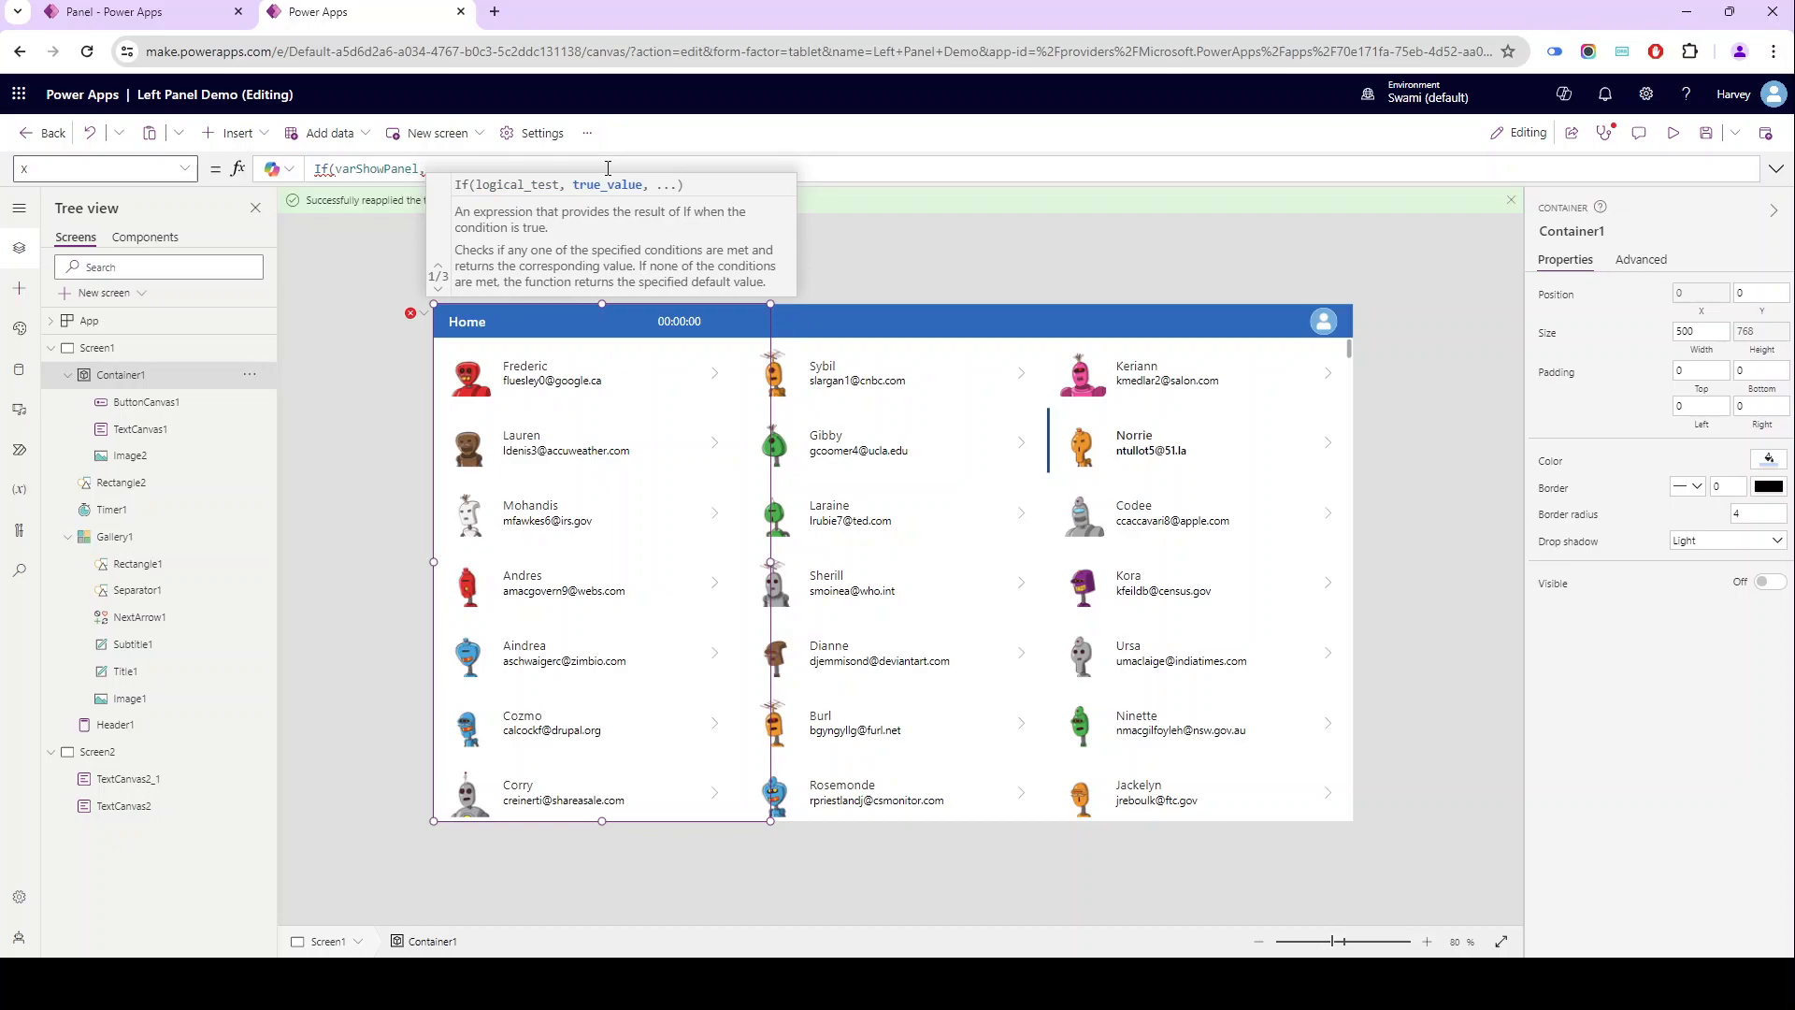
{"action": "type", "text": " App.Width"}
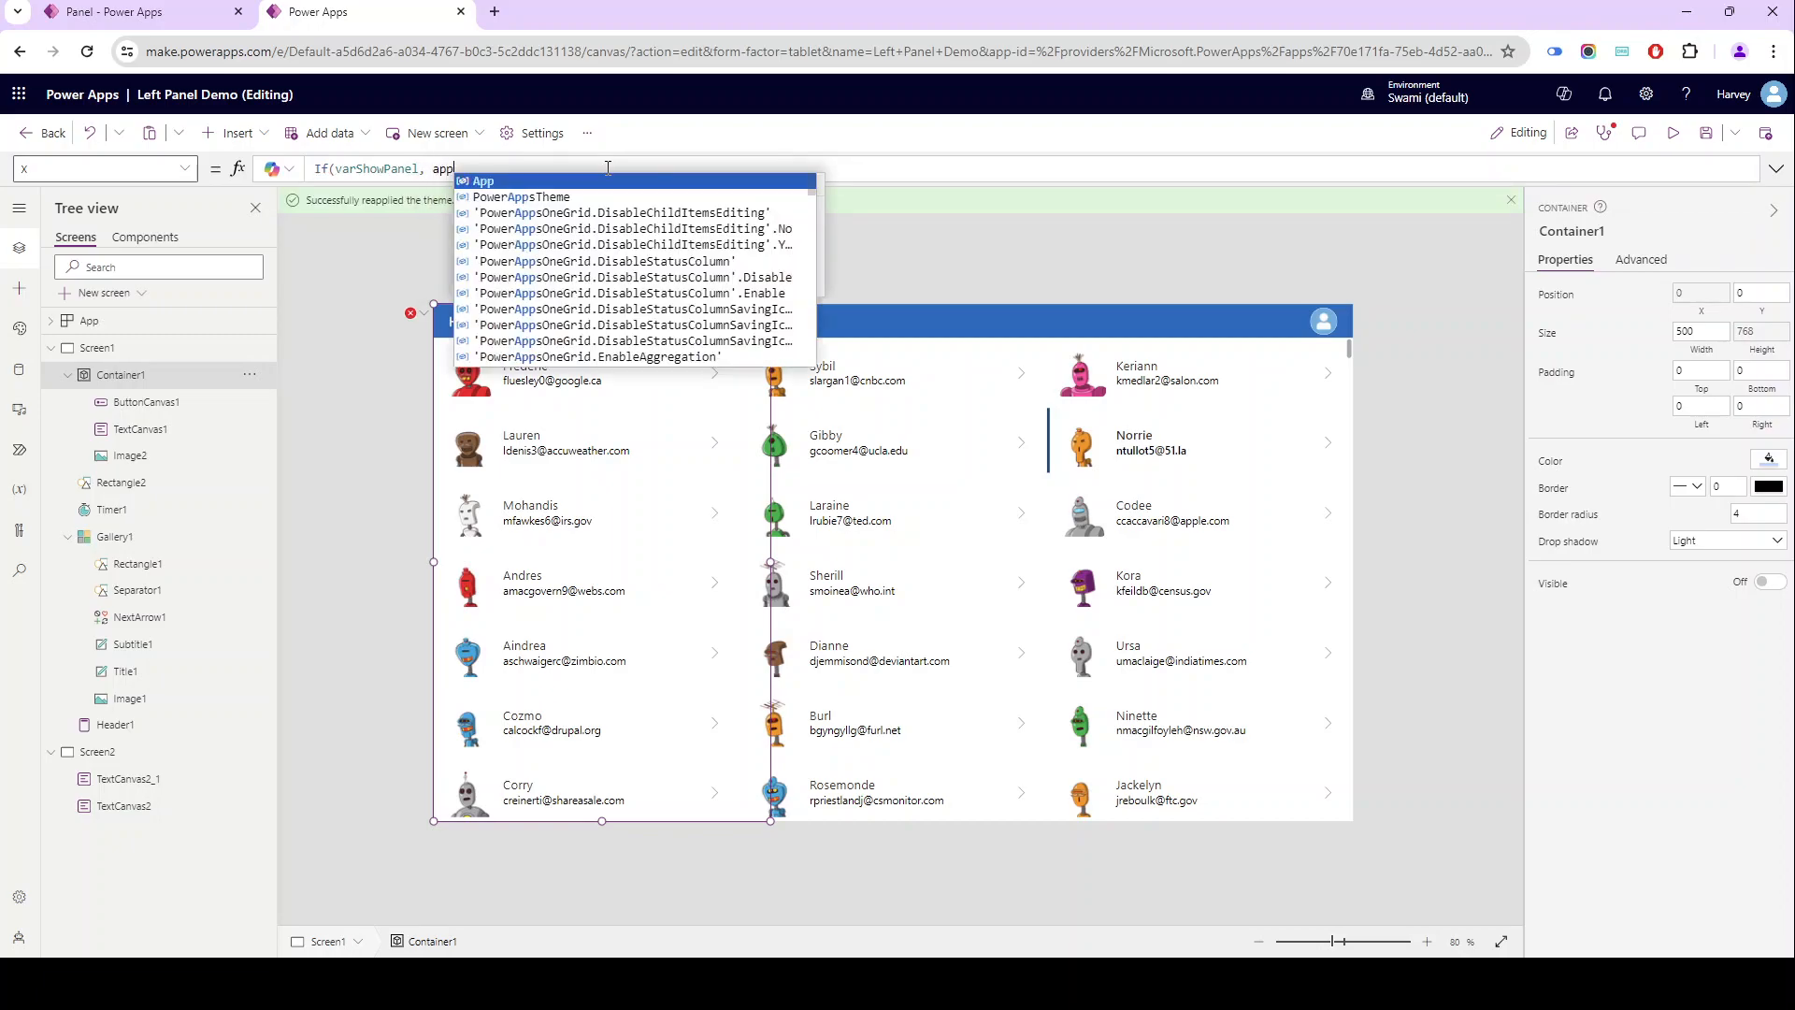
{"action": "type", "text": " - timer"}
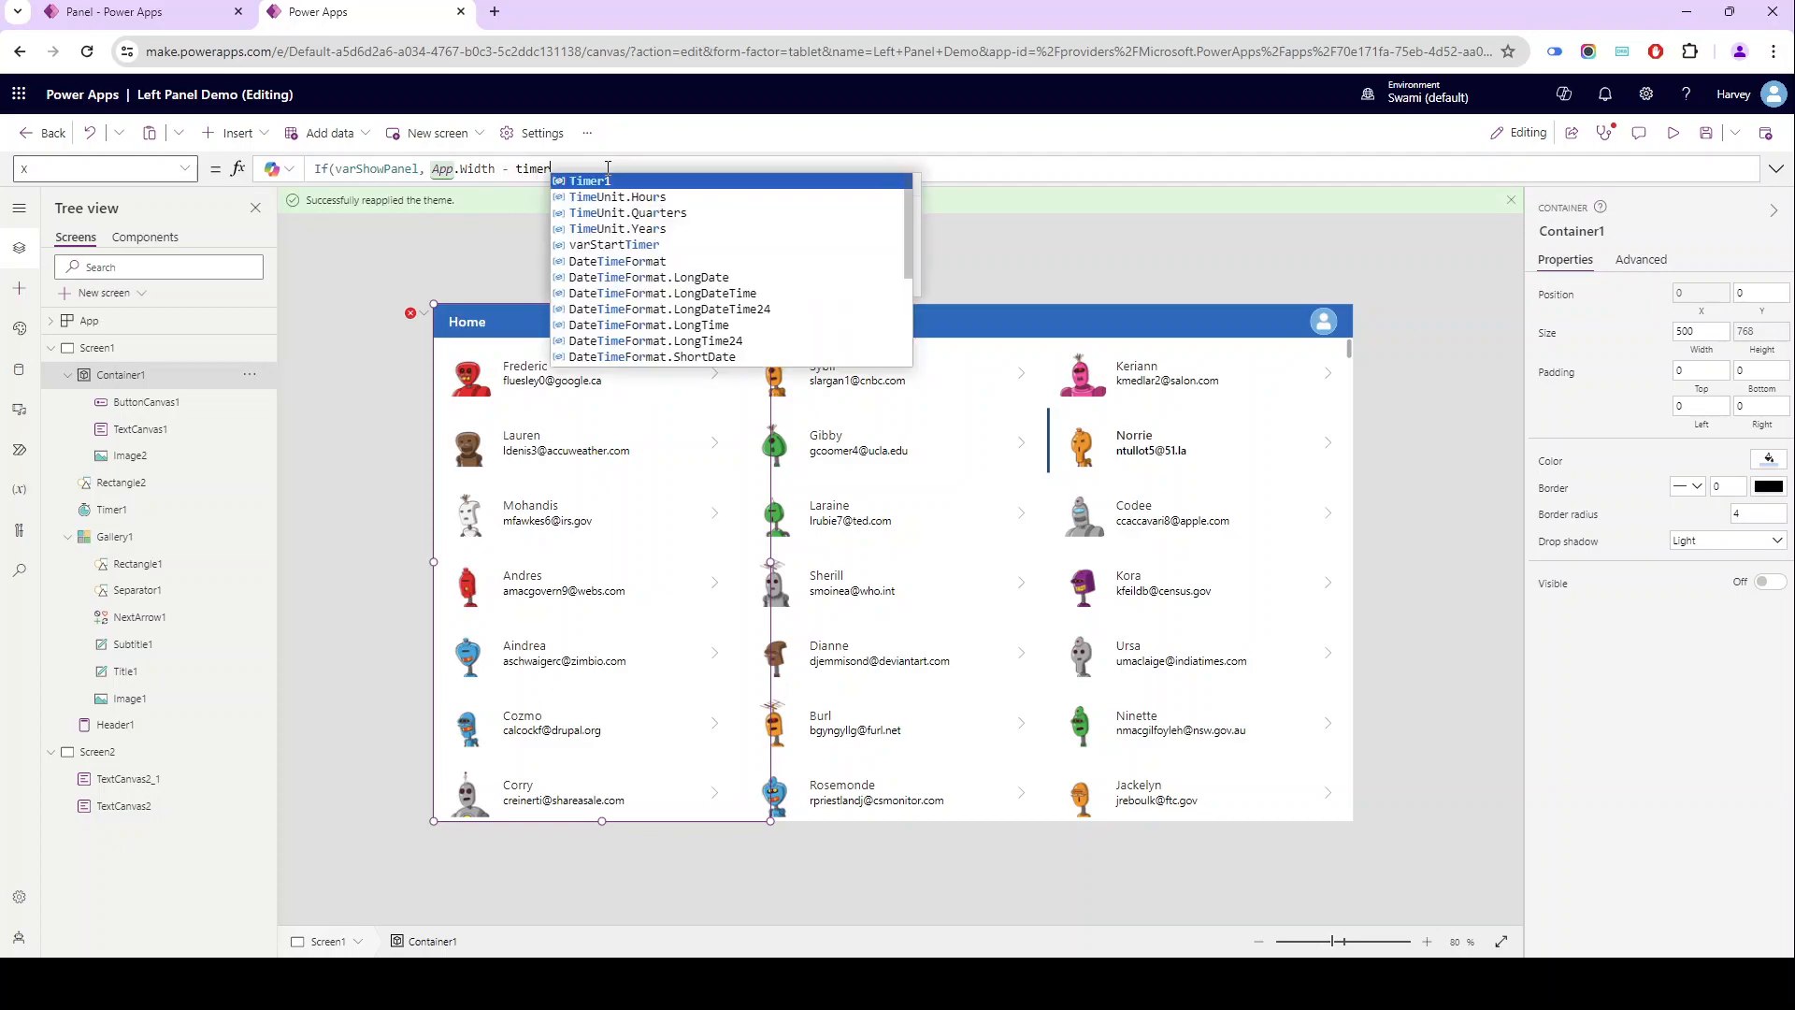
{"action": "key", "text": "Tab"}
{"action": "type", "text": ".v"}
{"action": "key", "text": "Tab"}
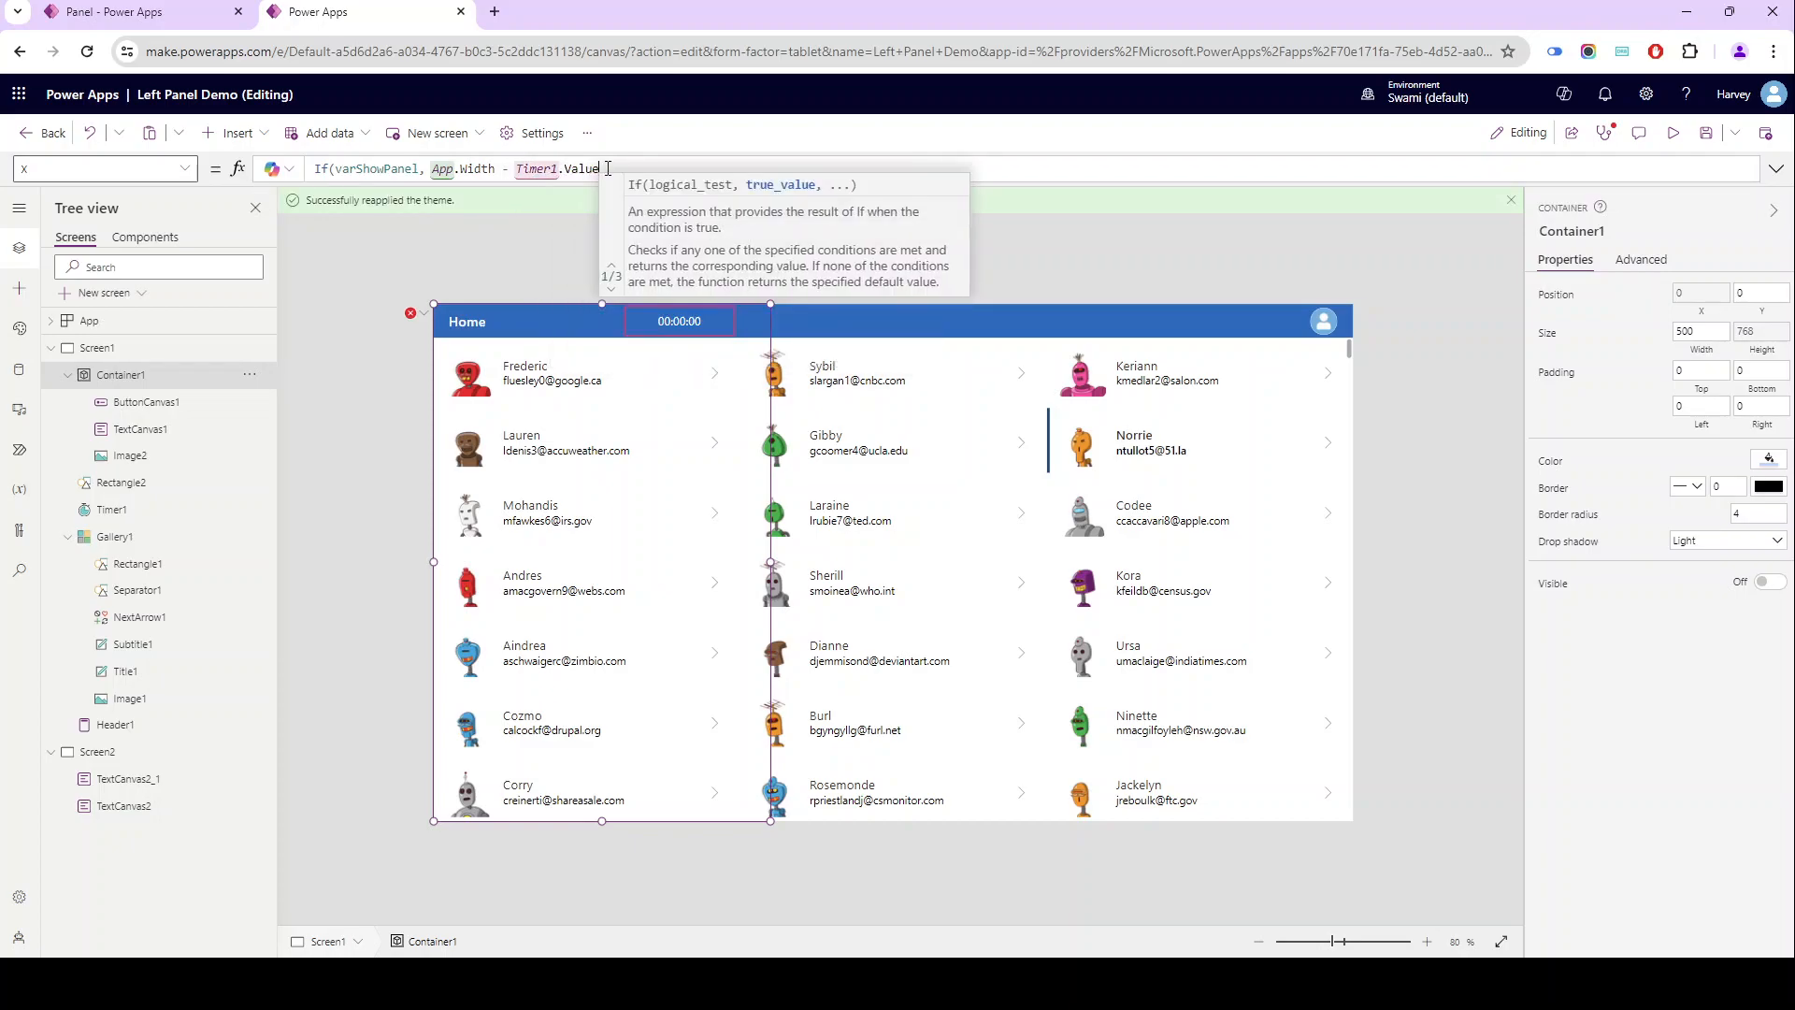
{"action": "type", "text": ","}
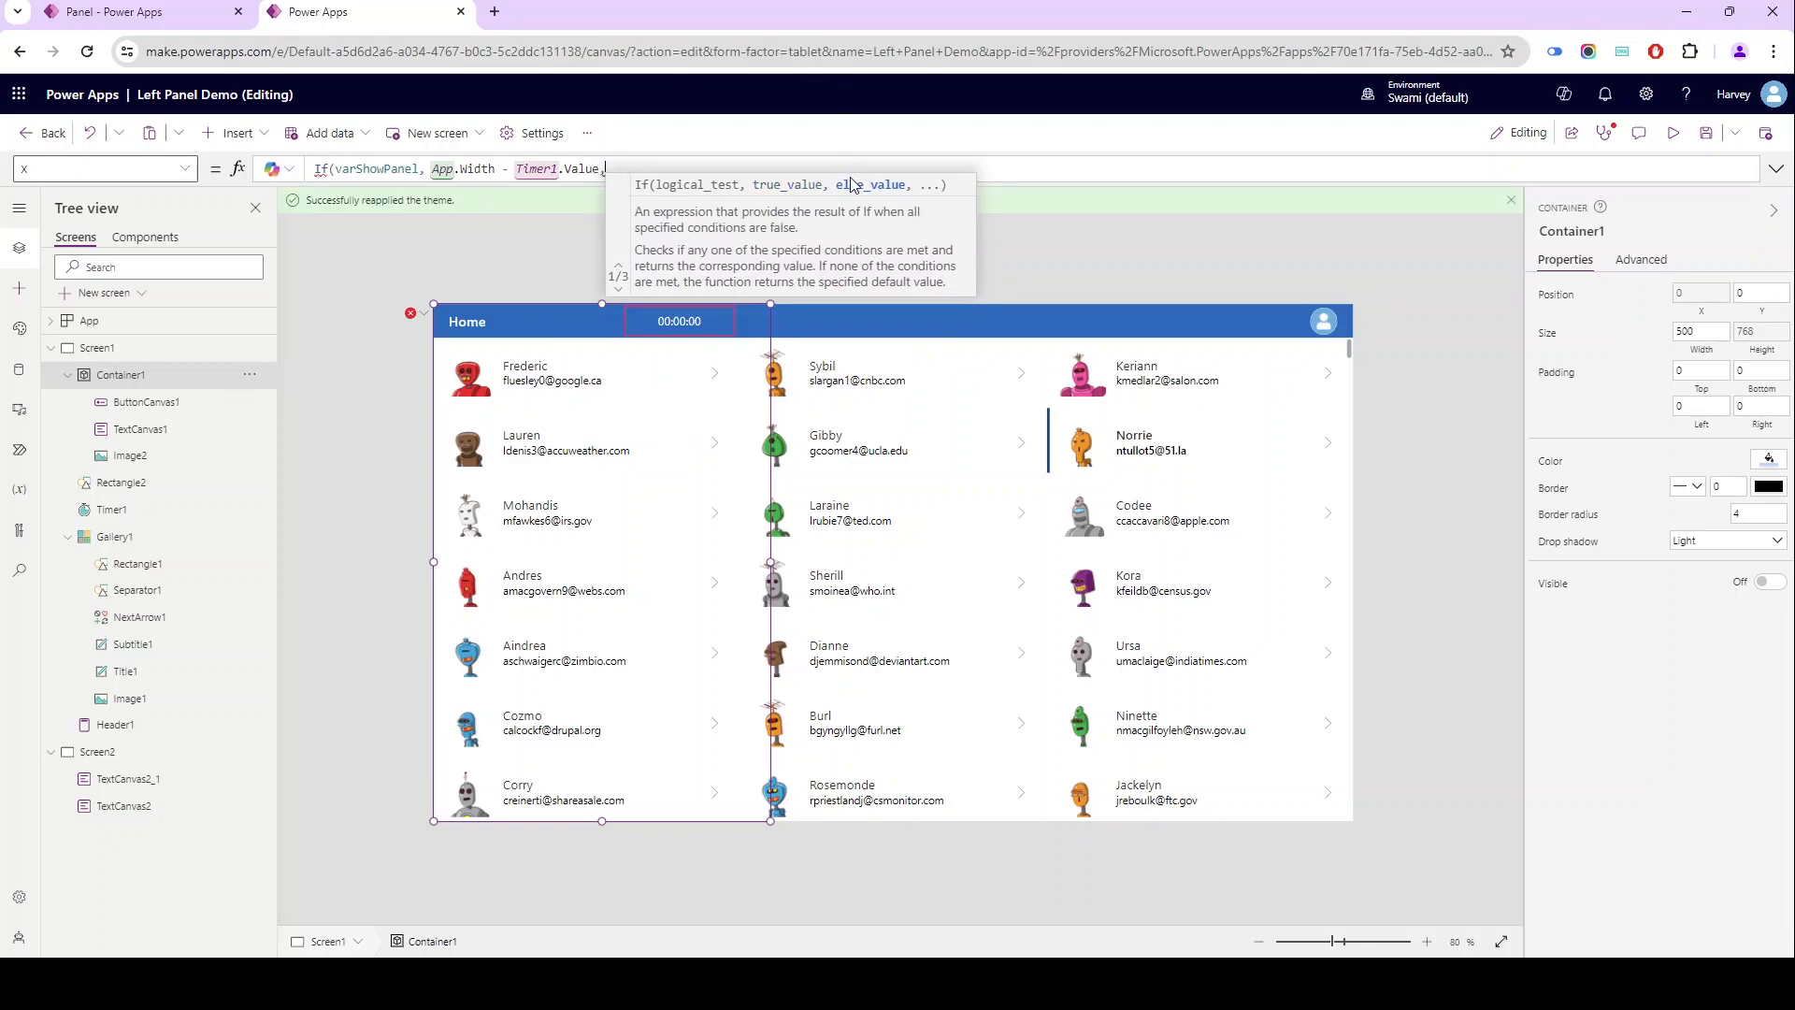
{"action": "type", "text": "App"}
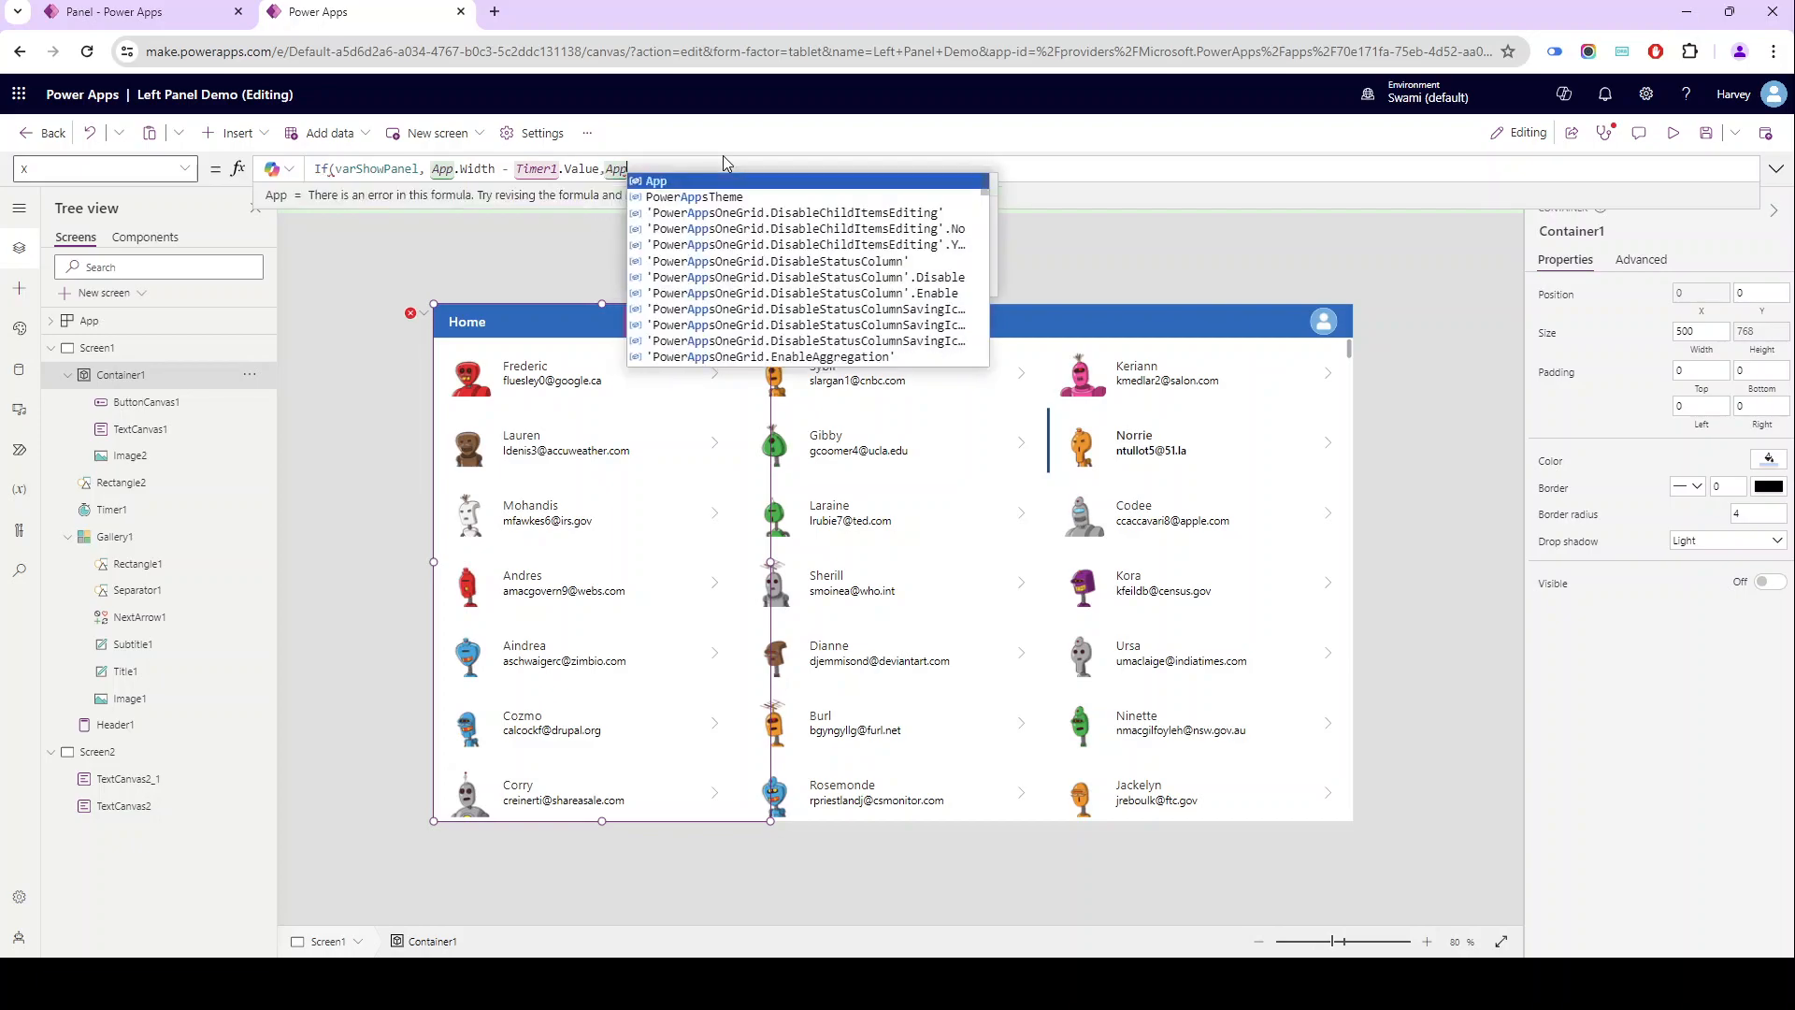
{"action": "type", "text": ".Width)"}
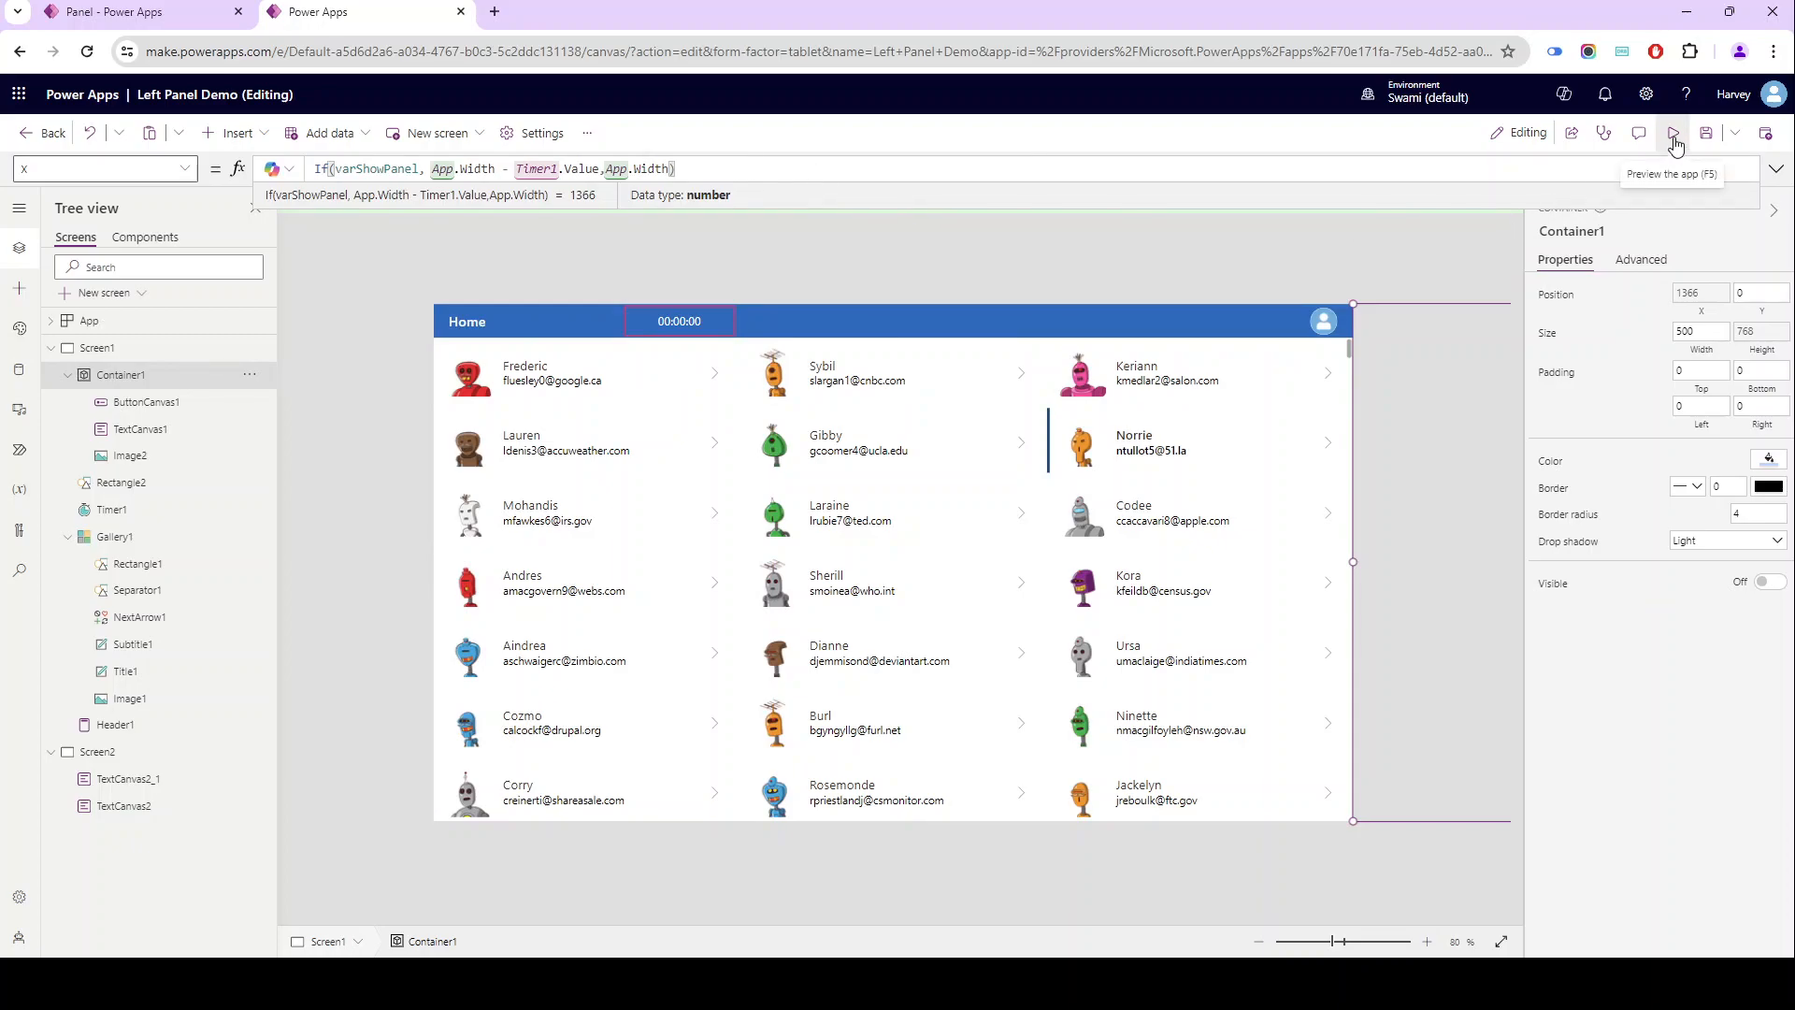
- Preview the app, open and close the detail panel for two different contacts, and return to the editor
{"action": "left_click", "coordinate": [1673, 143]}
{"action": "left_click", "coordinate": [472, 283]}
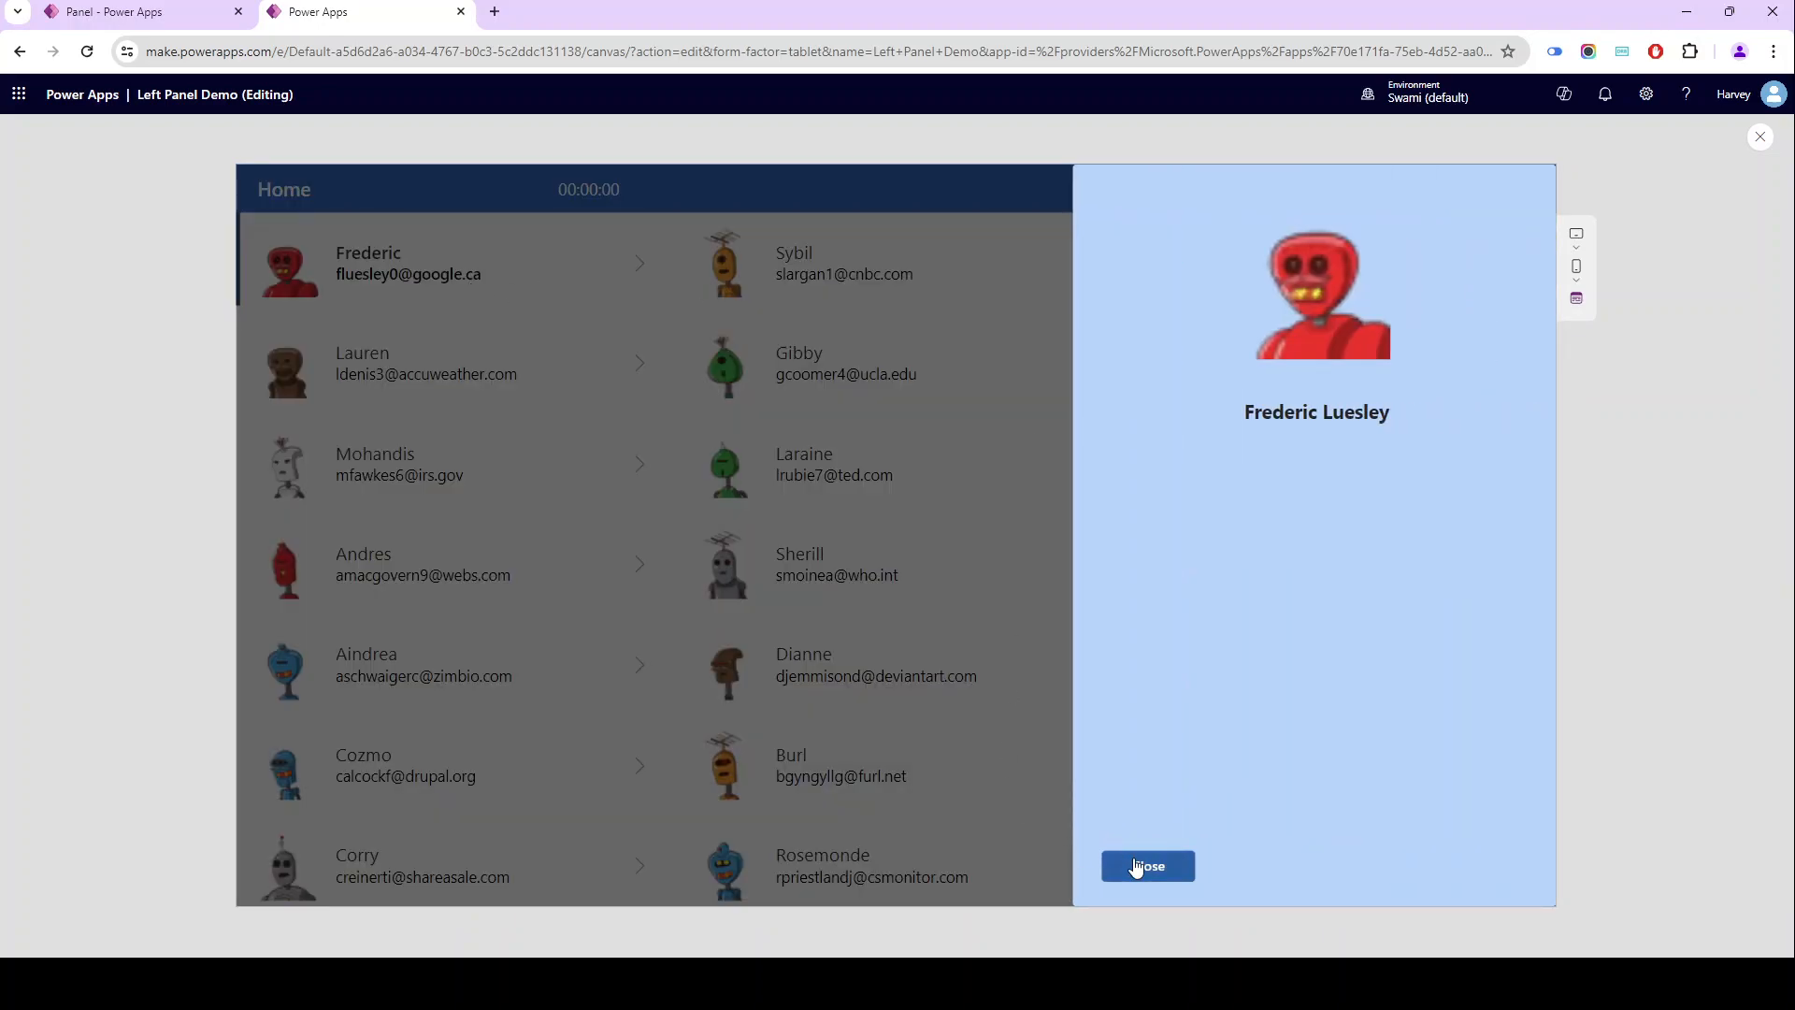
{"action": "left_click", "coordinate": [1148, 867]}
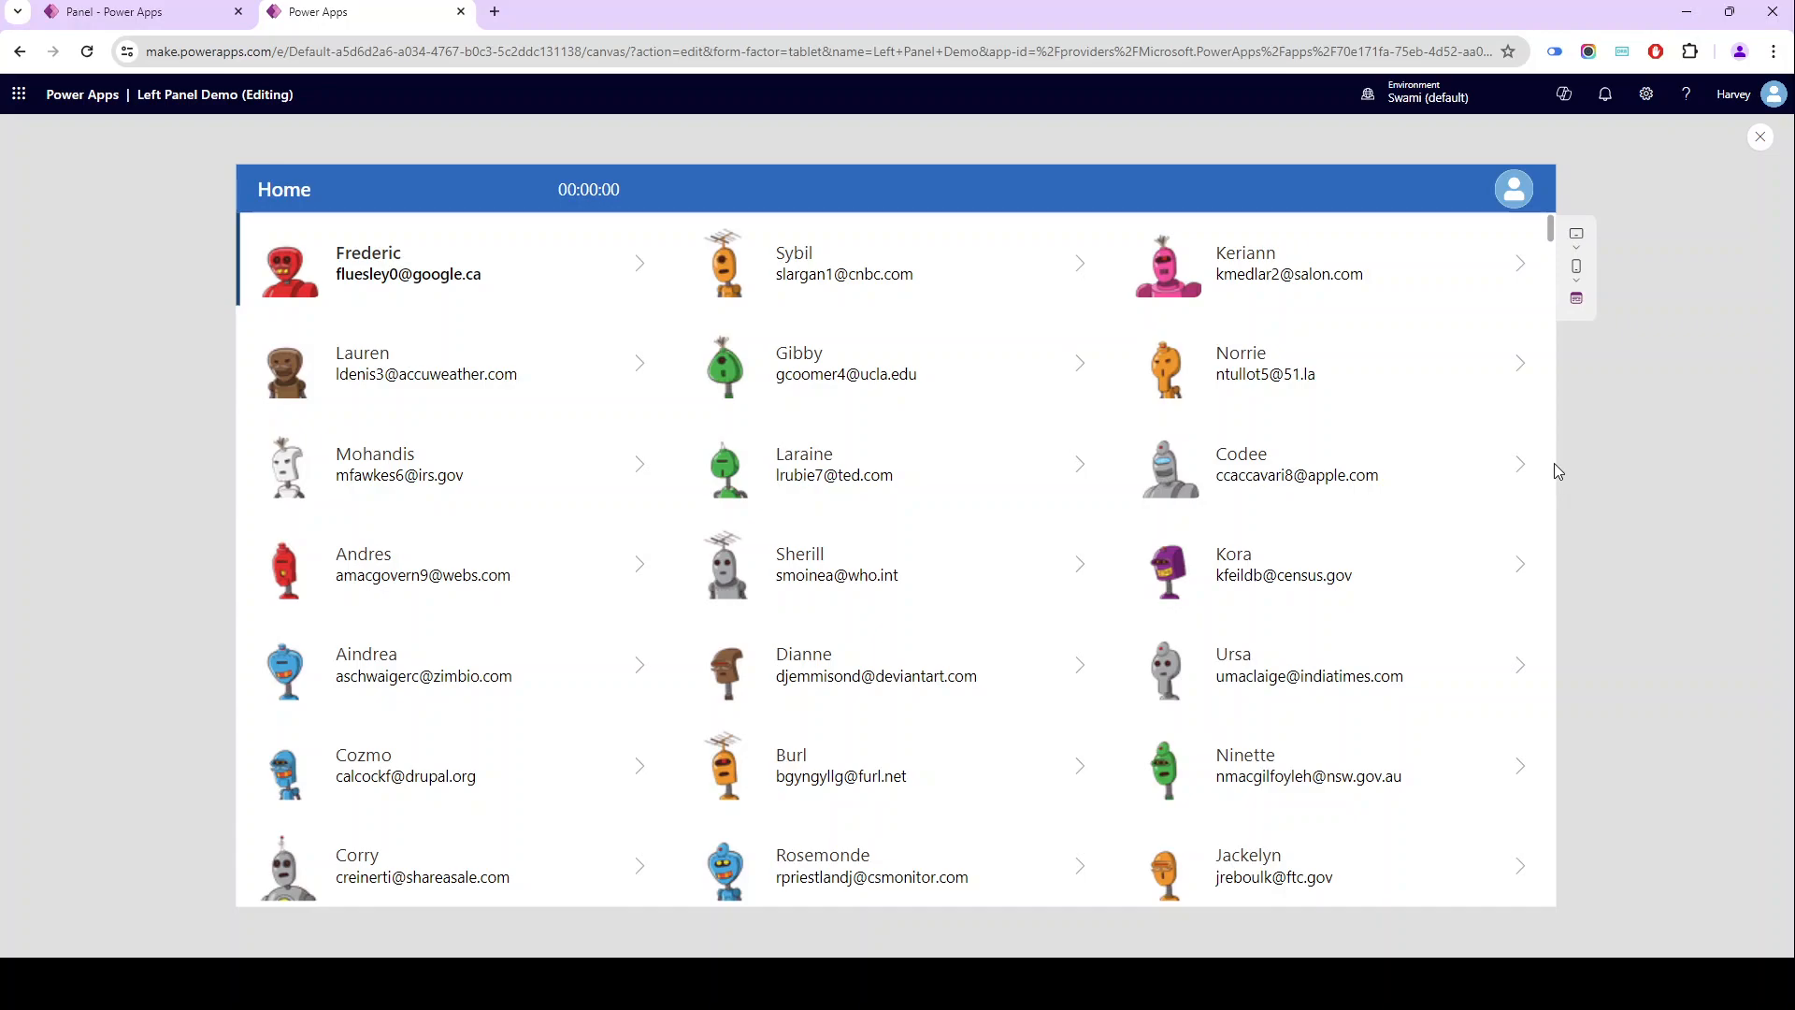
{"action": "left_click", "coordinate": [1506, 473]}
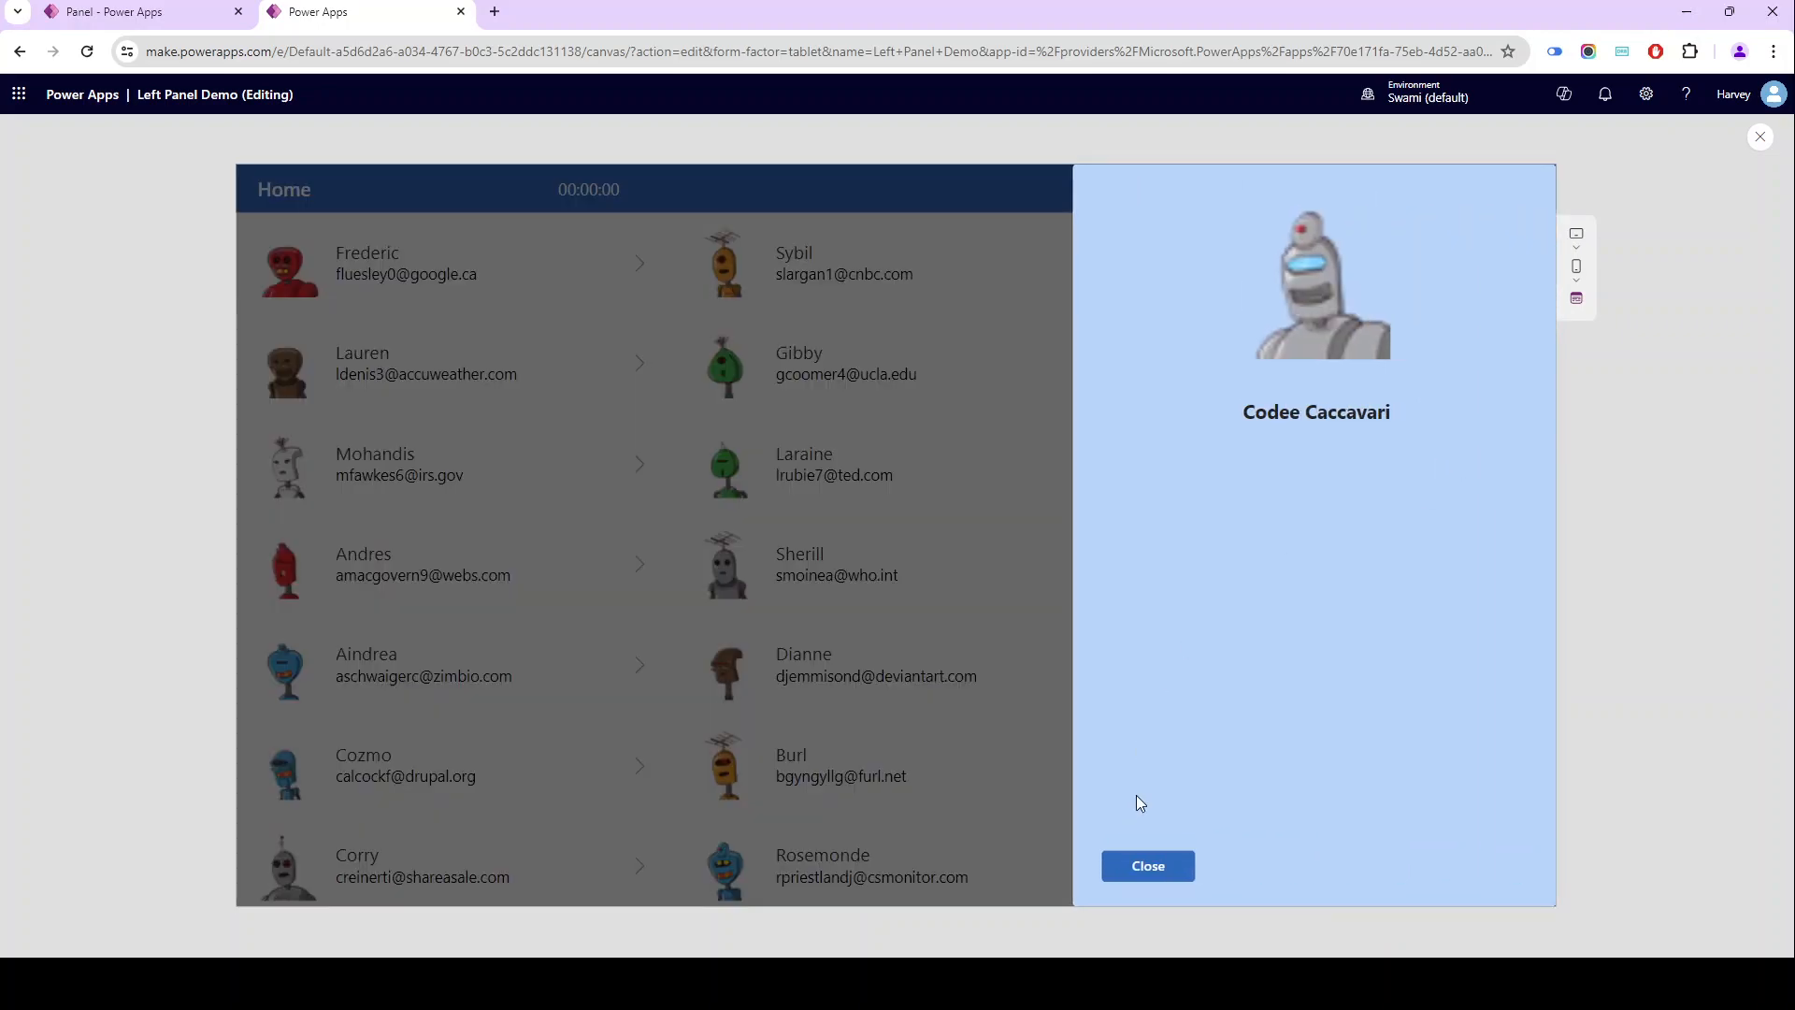
{"action": "left_click", "coordinate": [1148, 870]}
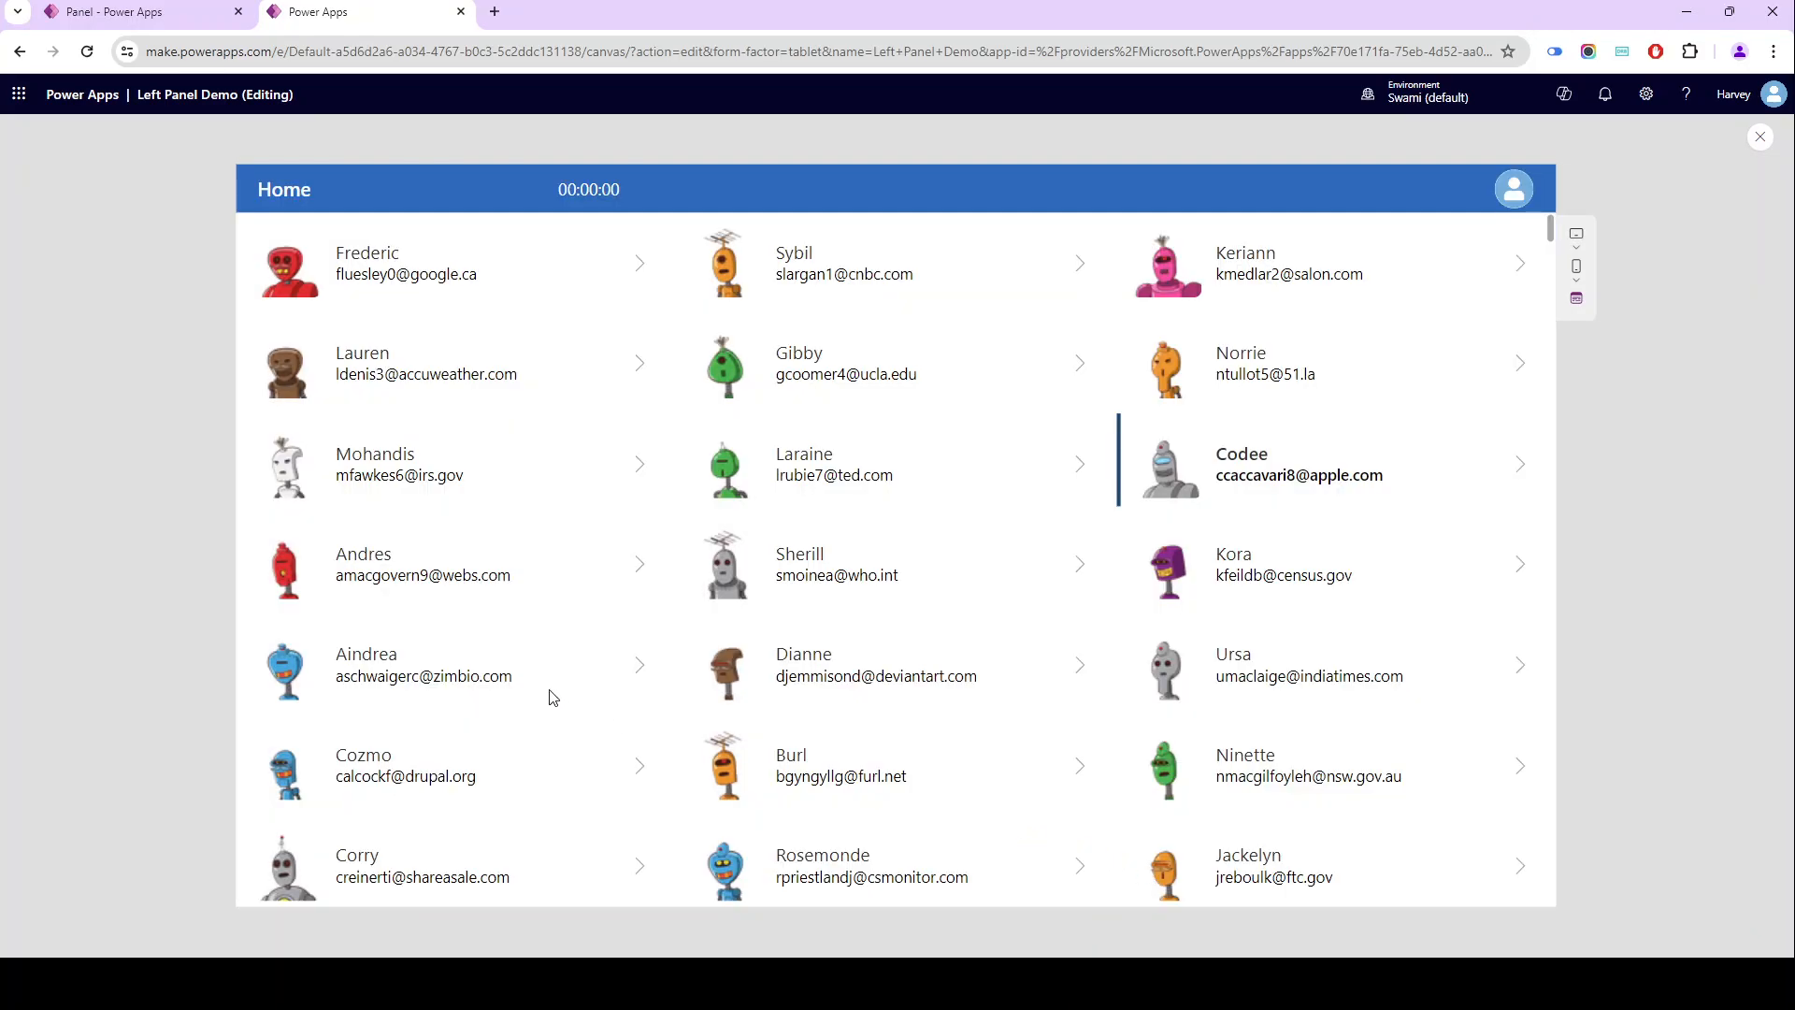
{"action": "key", "text": "Escape"}
- Set Container1's width to 800
{"action": "left_click", "coordinate": [136, 377]}
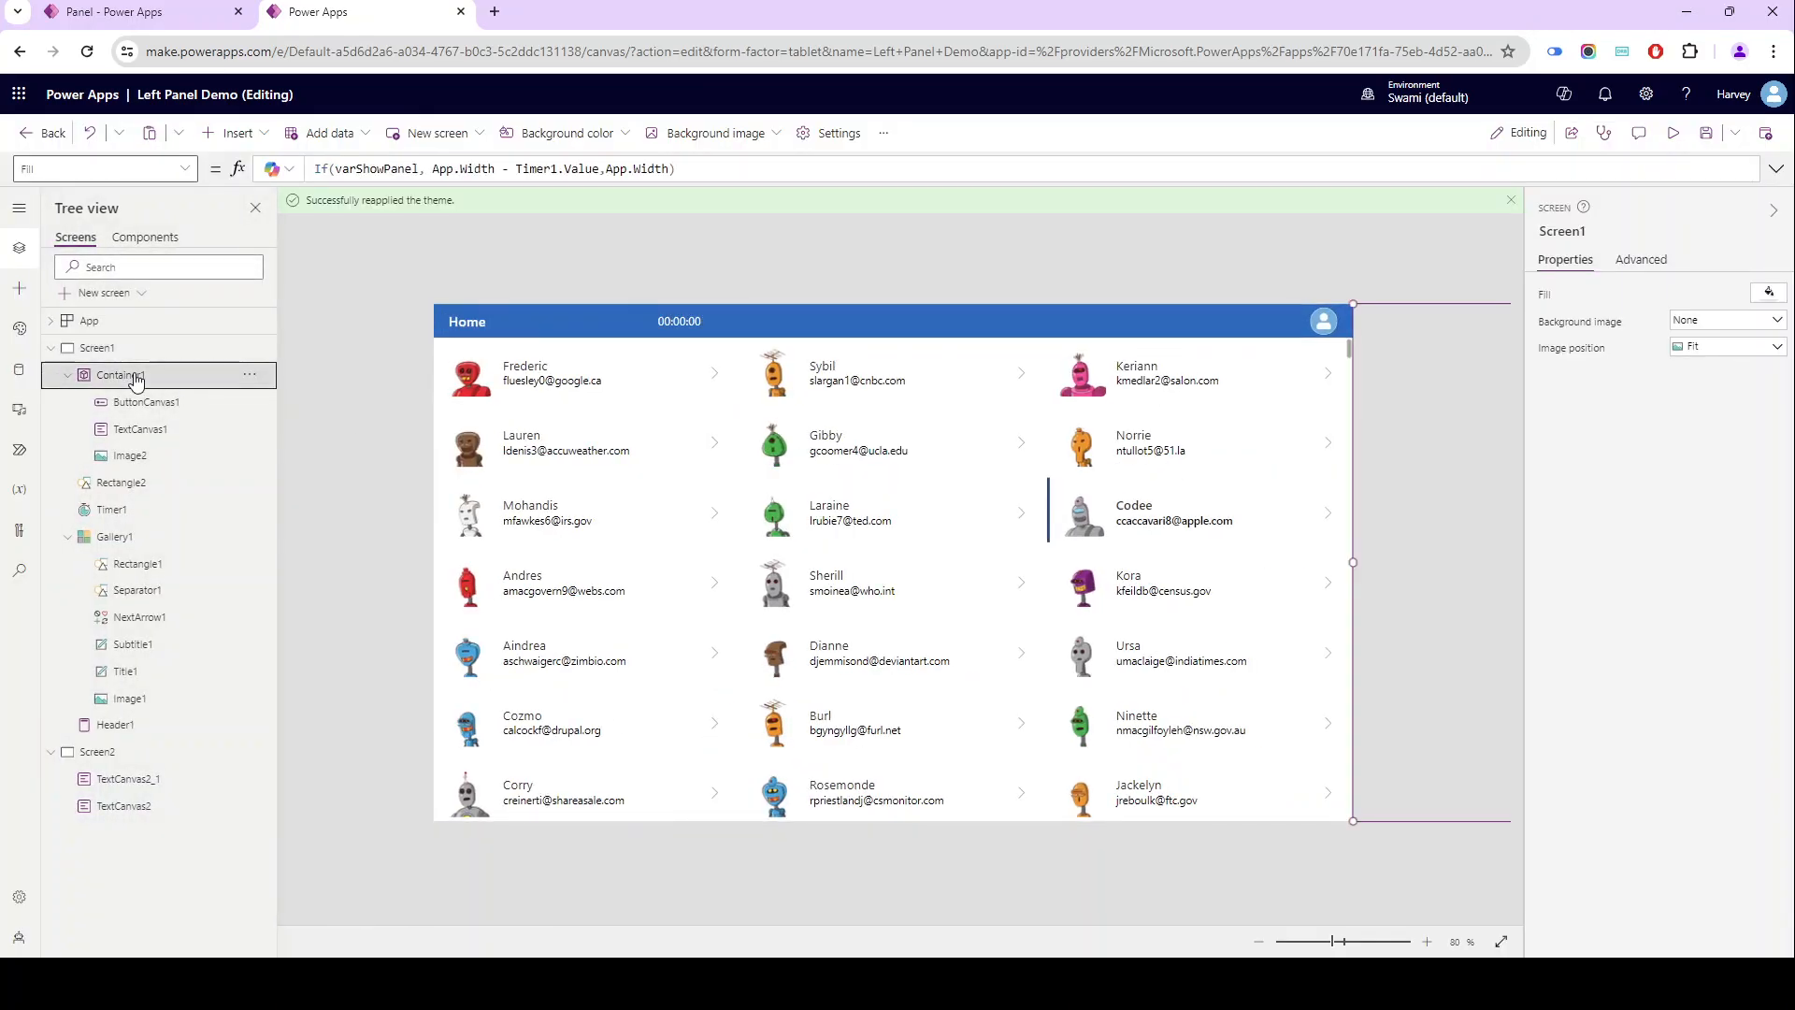
{"action": "left_click", "coordinate": [1694, 331]}
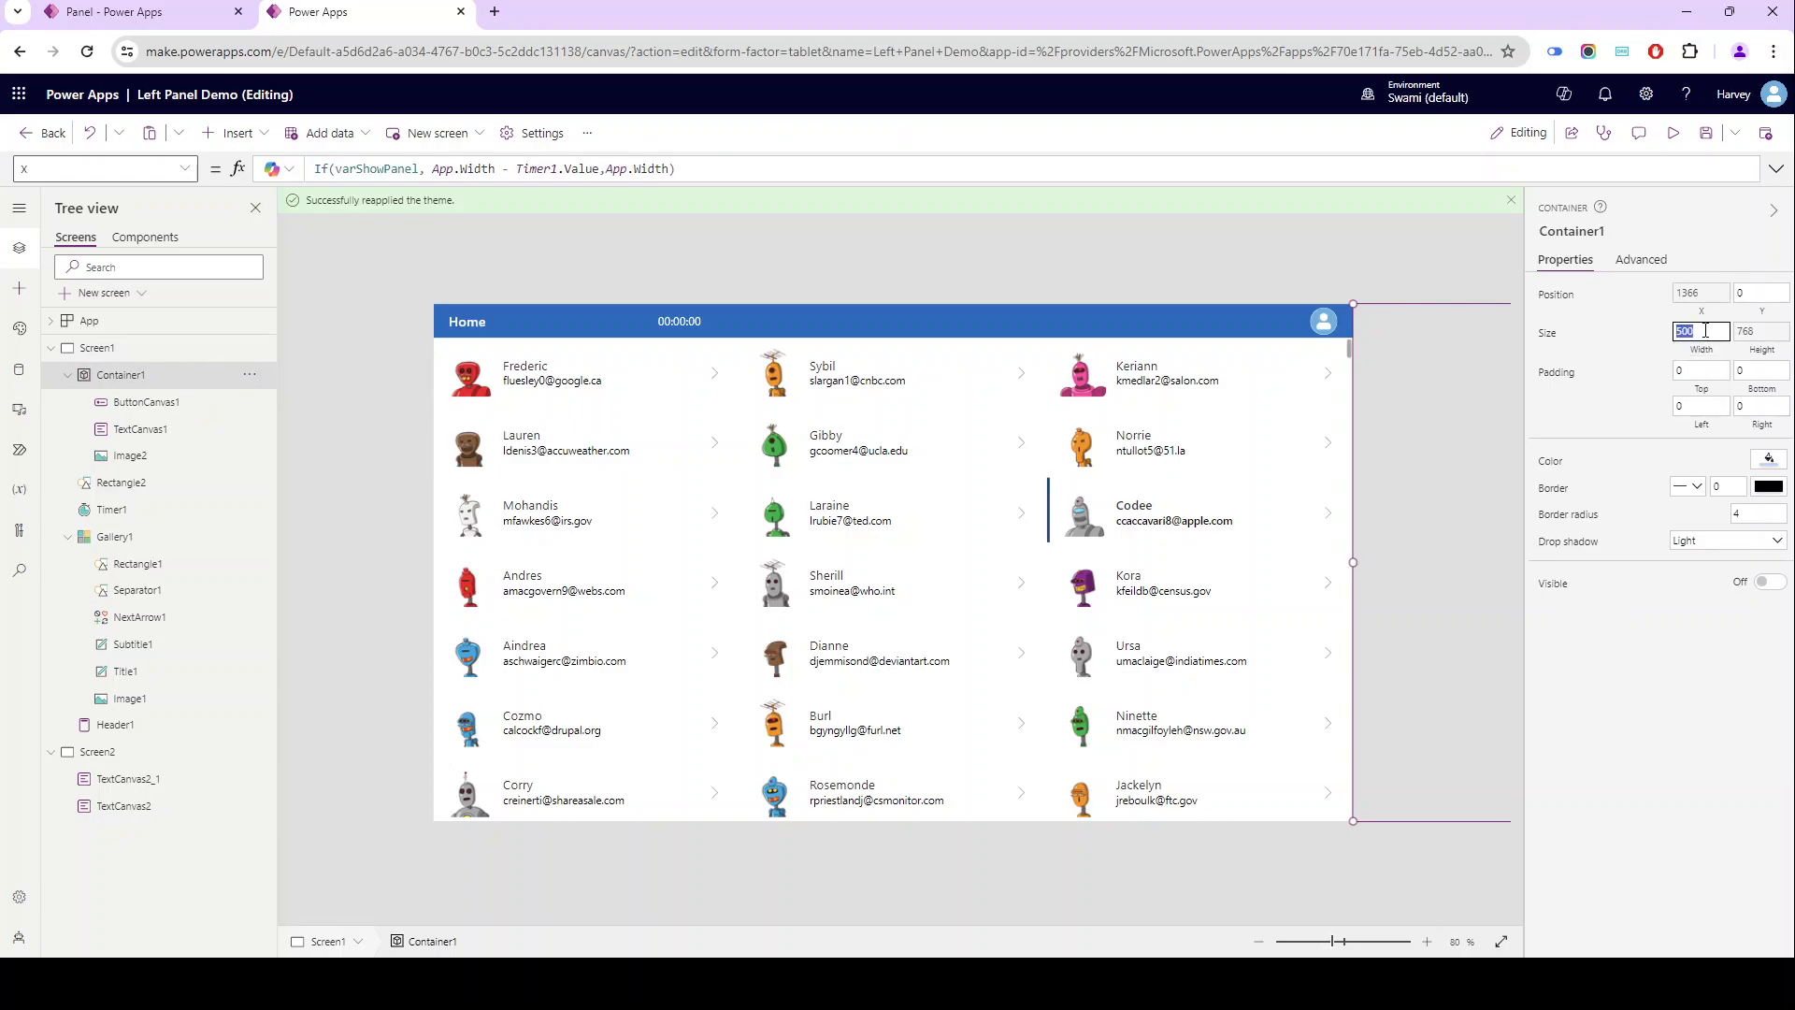
{"action": "type", "text": "40"}
{"action": "key", "text": "Return"}
{"action": "type", "text": "800"}
- Set Timer1's duration to 800
{"action": "left_click", "coordinate": [112, 509]}
{"action": "left_click", "coordinate": [1755, 322]}
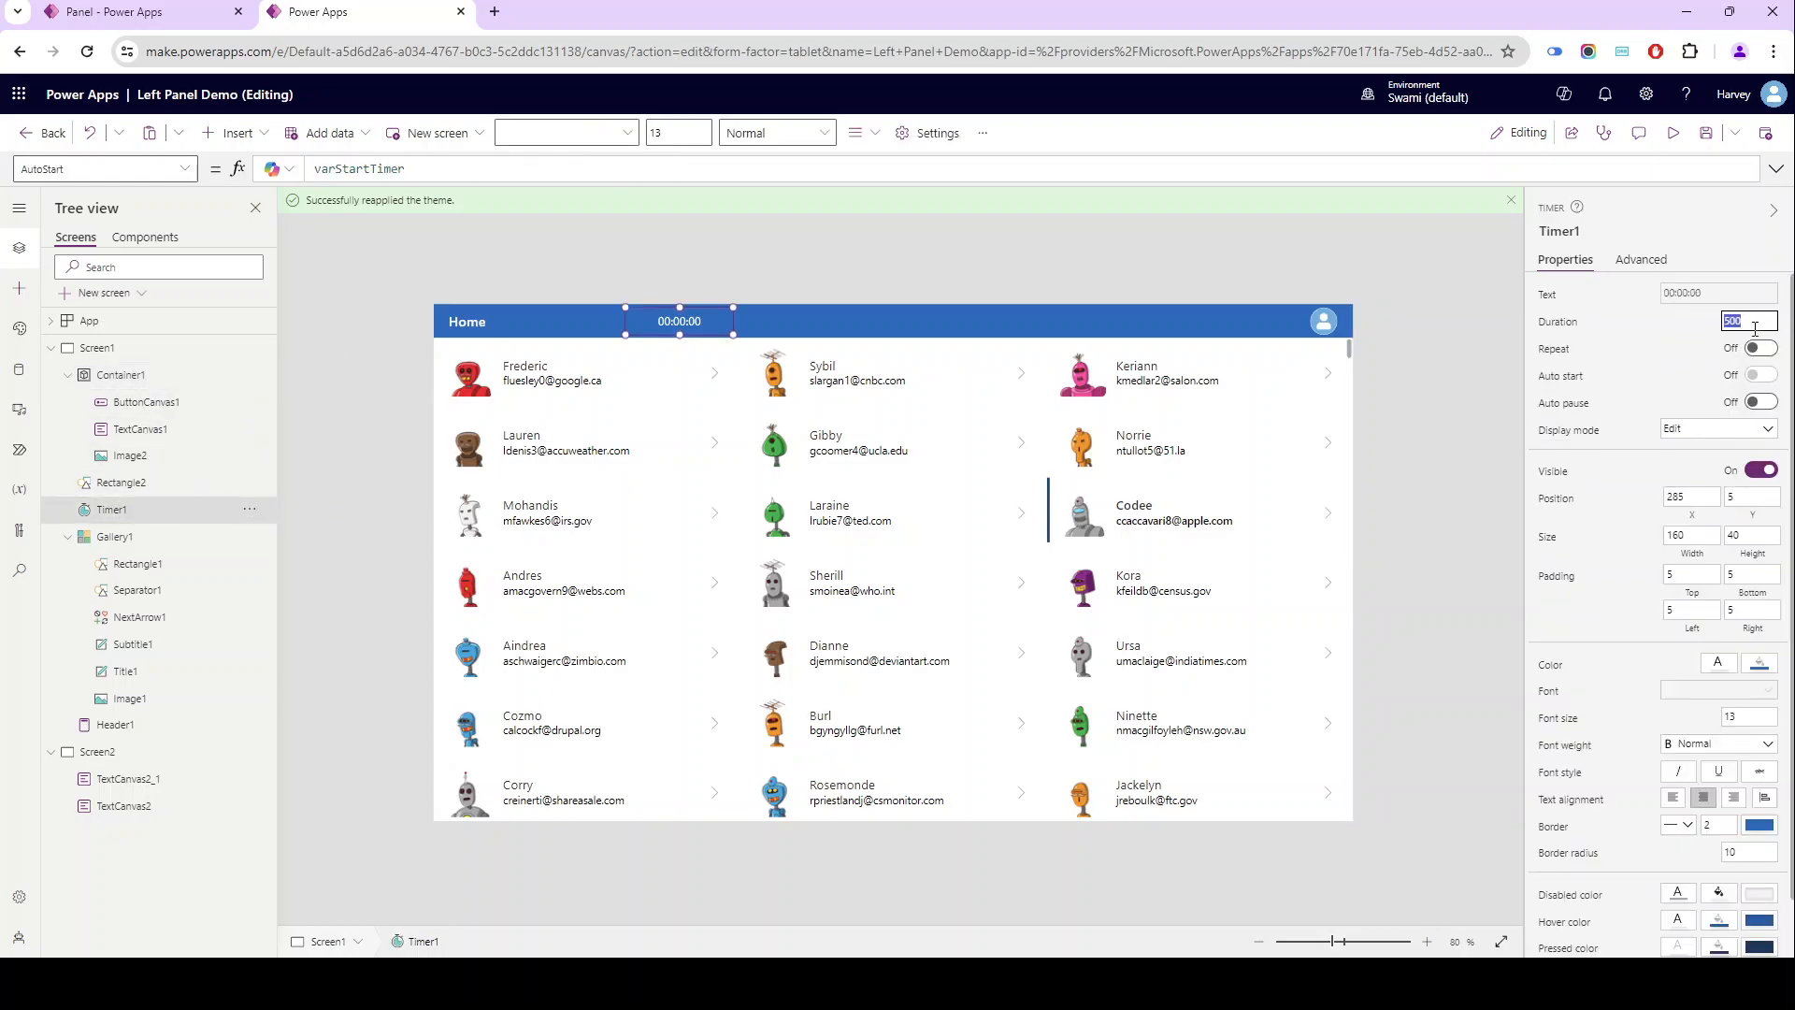
{"action": "type", "text": "800"}
- Set Timer1's Duration formula to Container1.Width
{"action": "left_click", "coordinate": [1558, 323]}
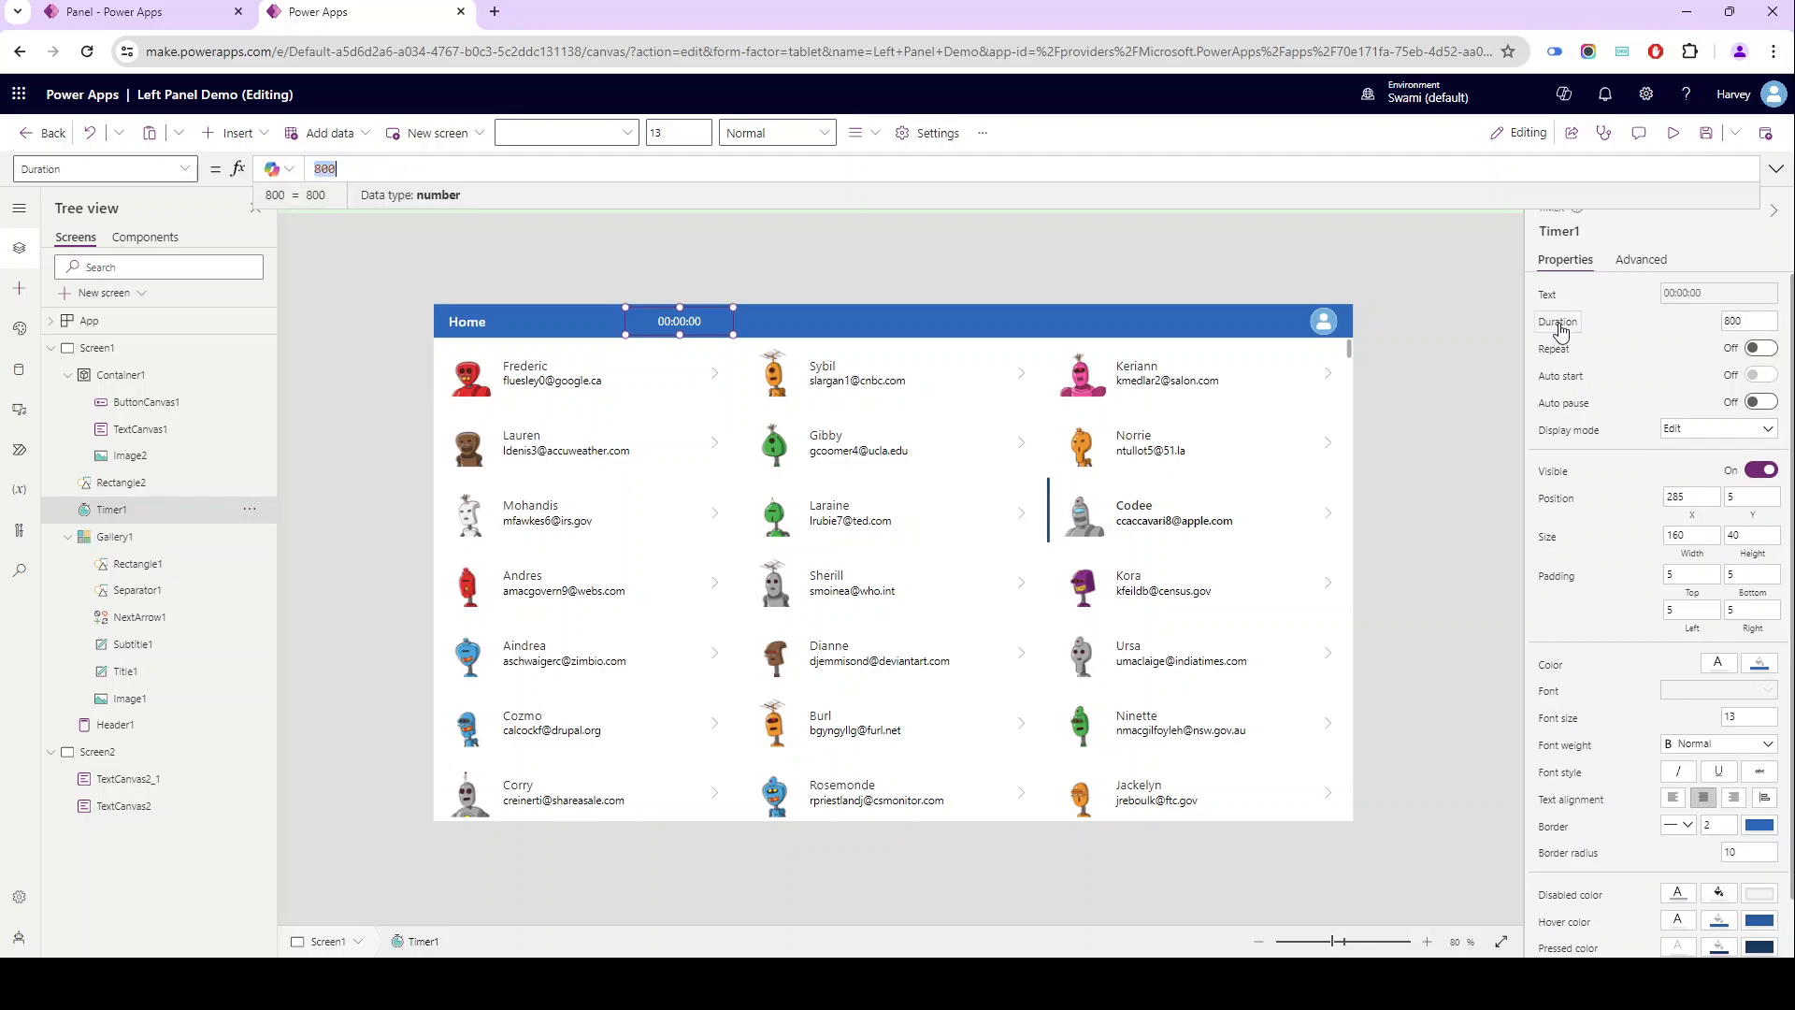
{"action": "type", "text": "conn"}
{"action": "key", "text": "BackSpace"}
{"action": "type", "text": "ta"}
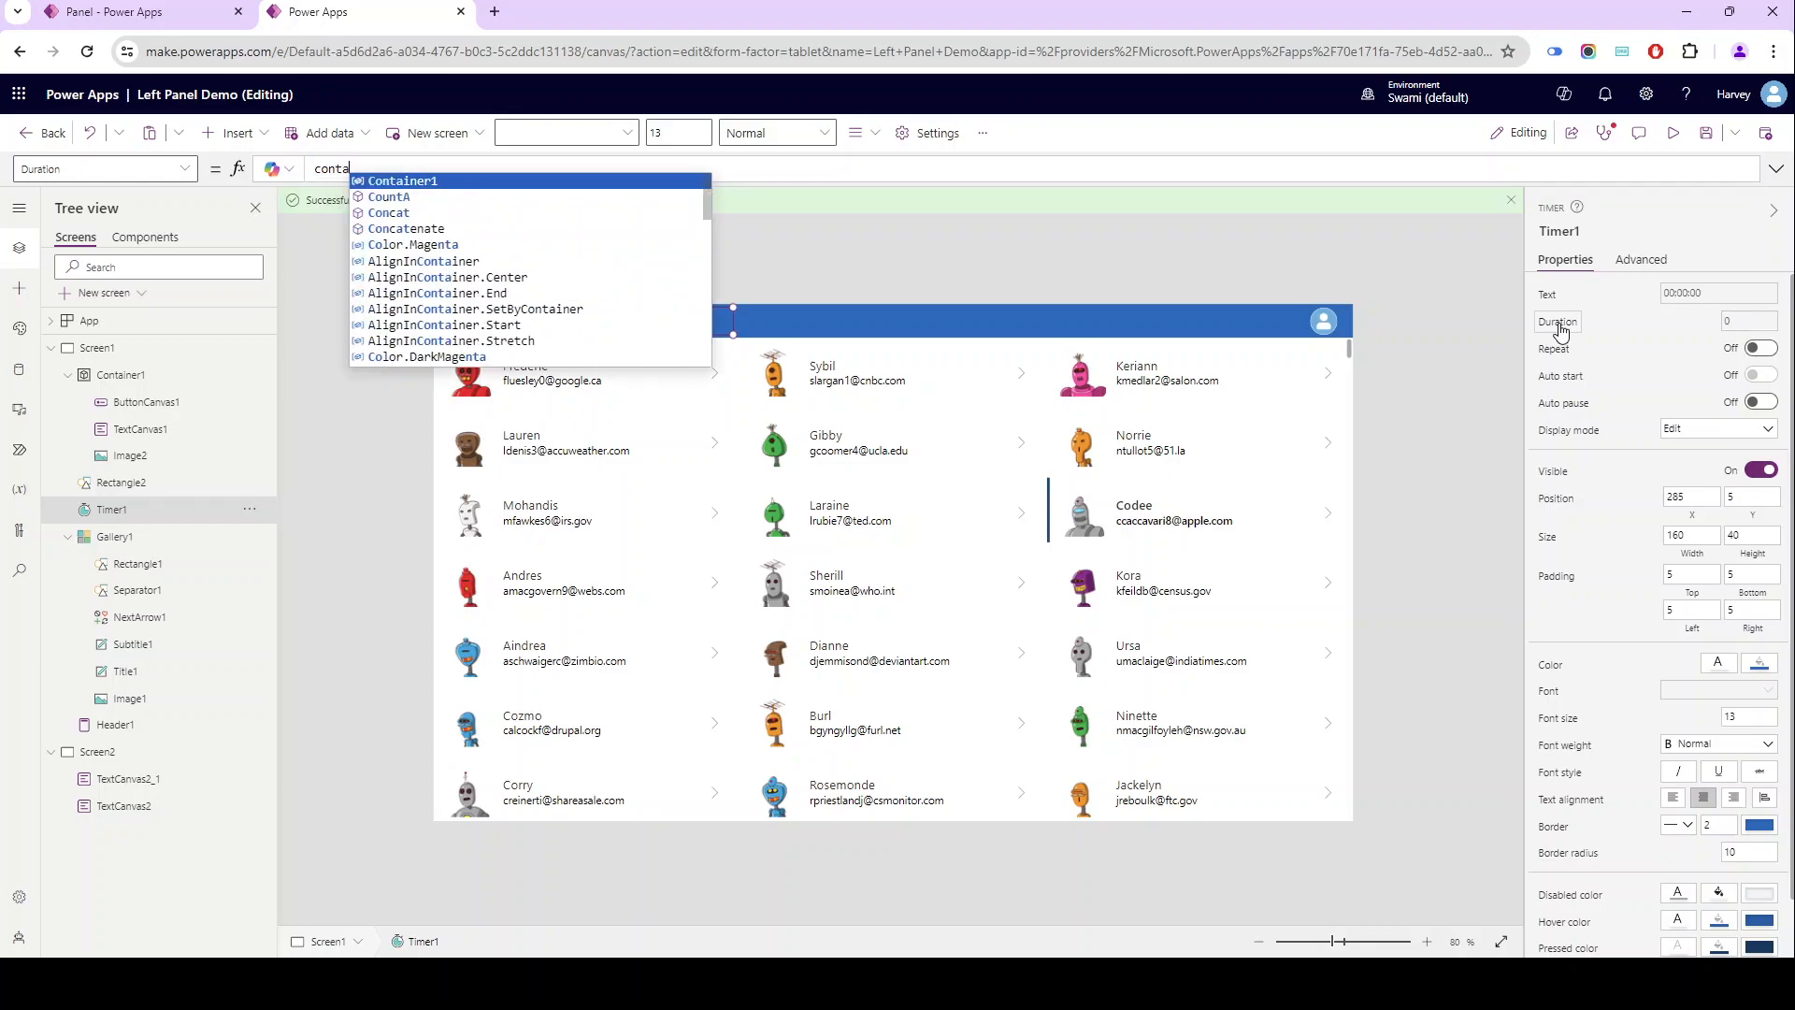
{"action": "key", "text": "Tab"}
{"action": "type", "text": ".Width"}
{"action": "key", "text": "Tab"}
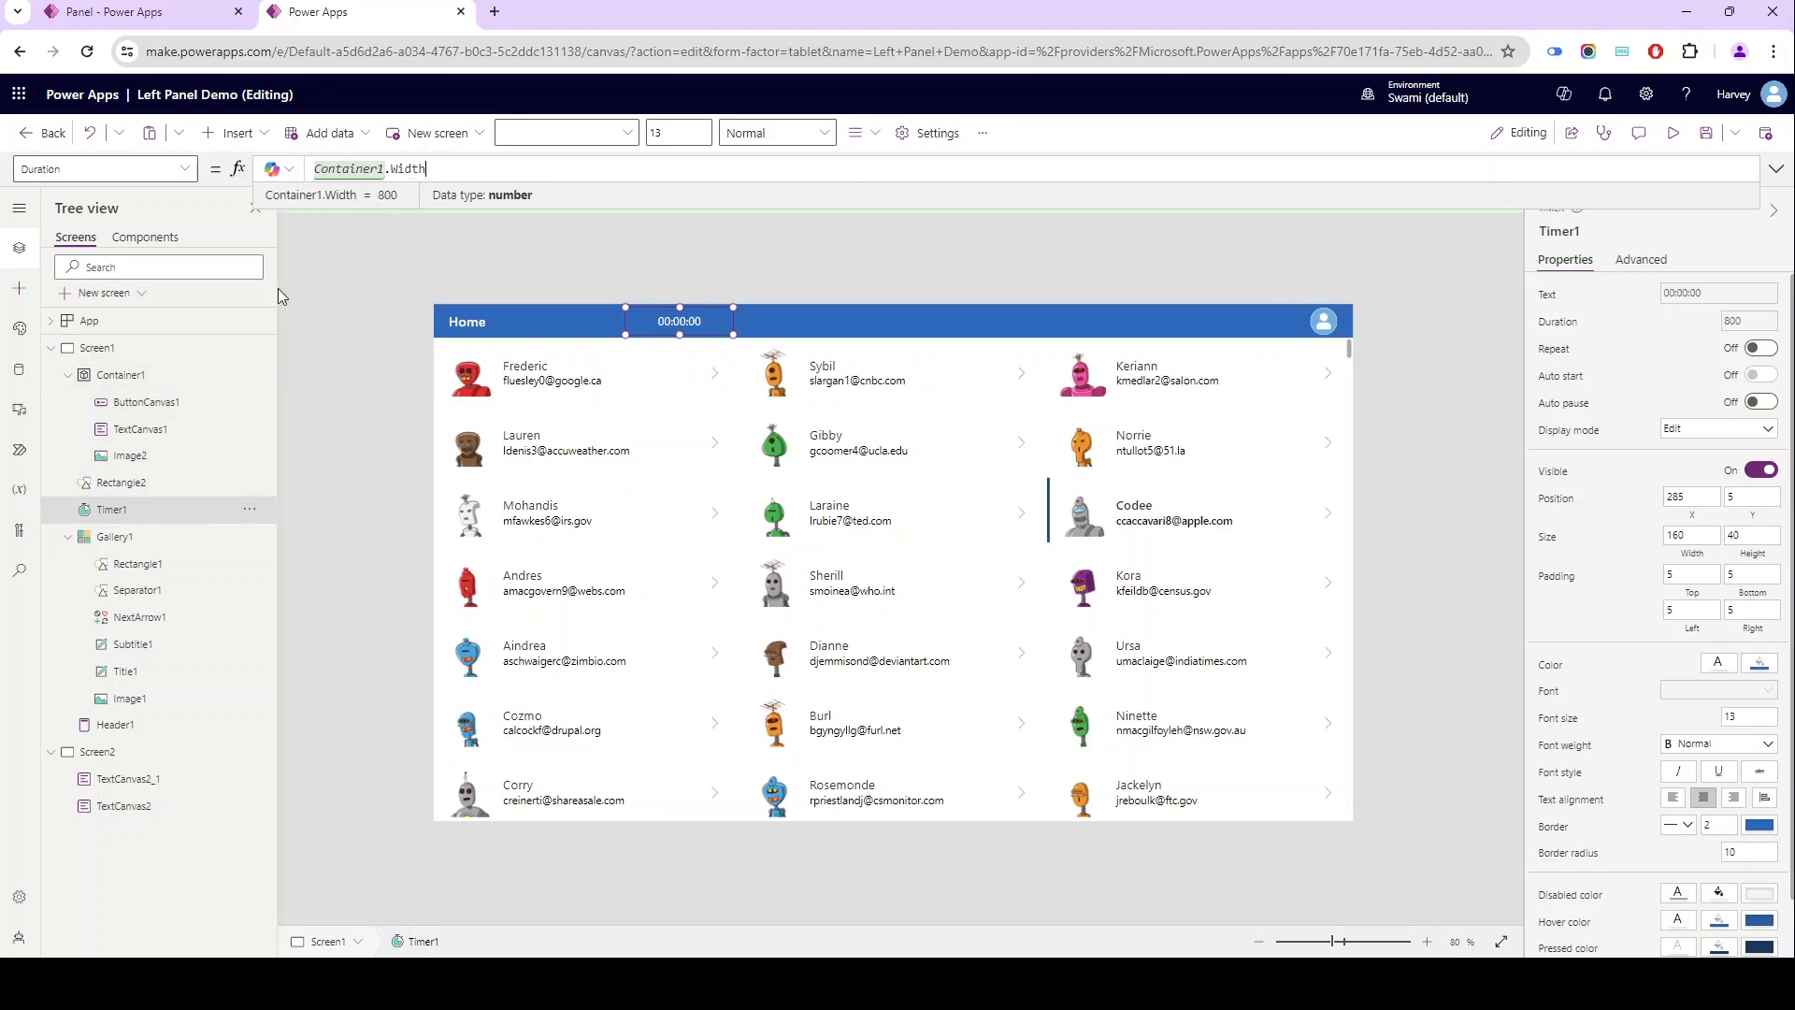
- Set Container1's width to 650
{"action": "left_click", "coordinate": [161, 375]}
{"action": "left_click", "coordinate": [1682, 333]}
{"action": "type", "text": "600"}
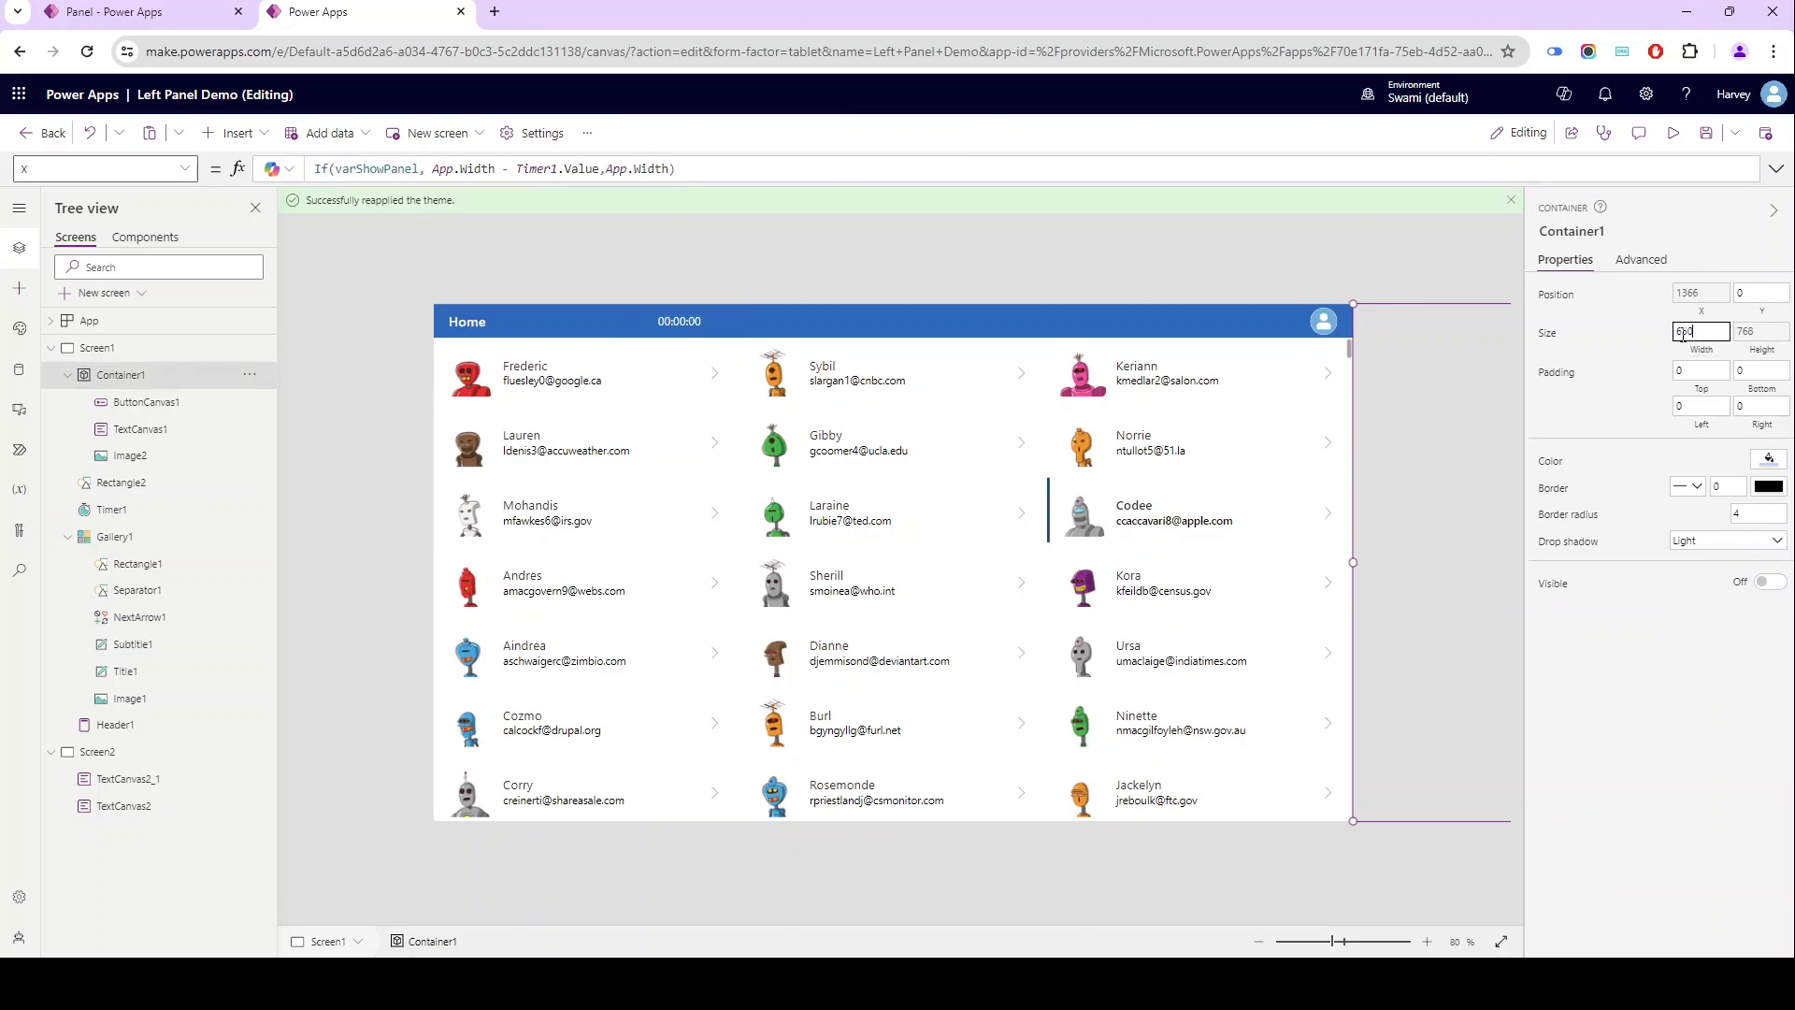
- Preview the app with the resized container, open and close the detail panel for two contacts, and exit the preview
{"action": "left_click", "coordinate": [1672, 133]}
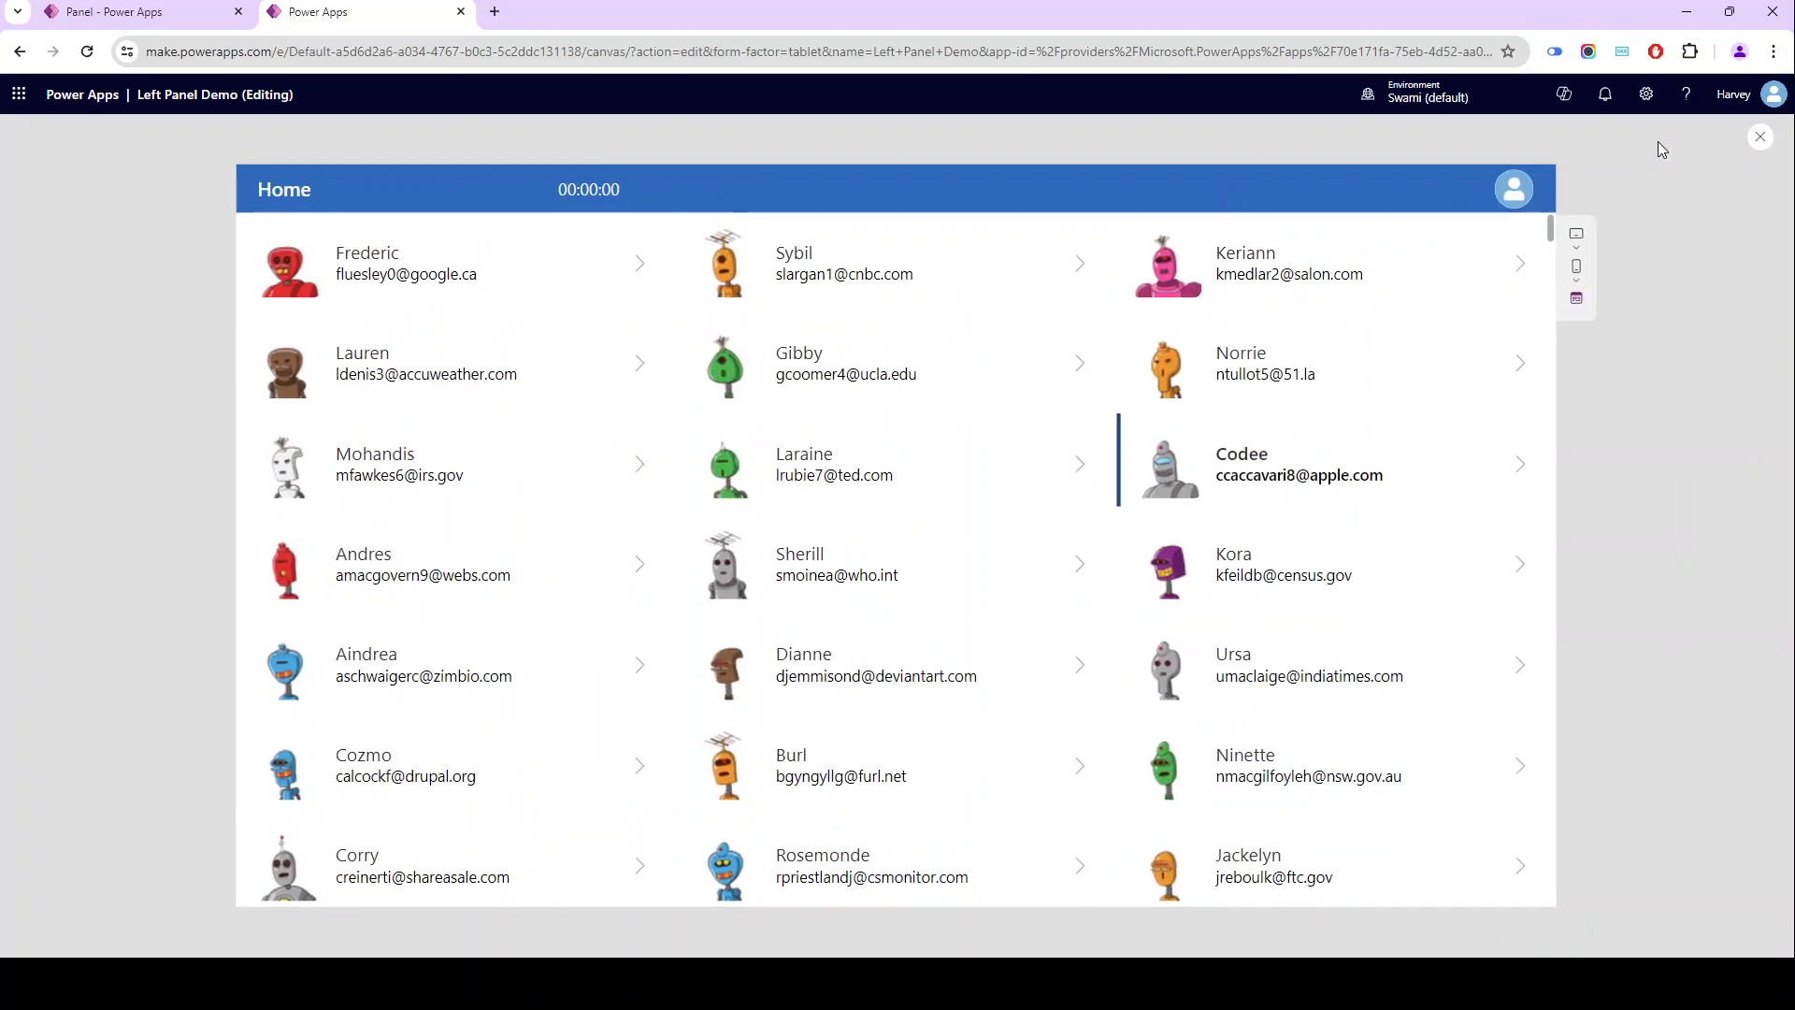
{"action": "left_click", "coordinate": [614, 282]}
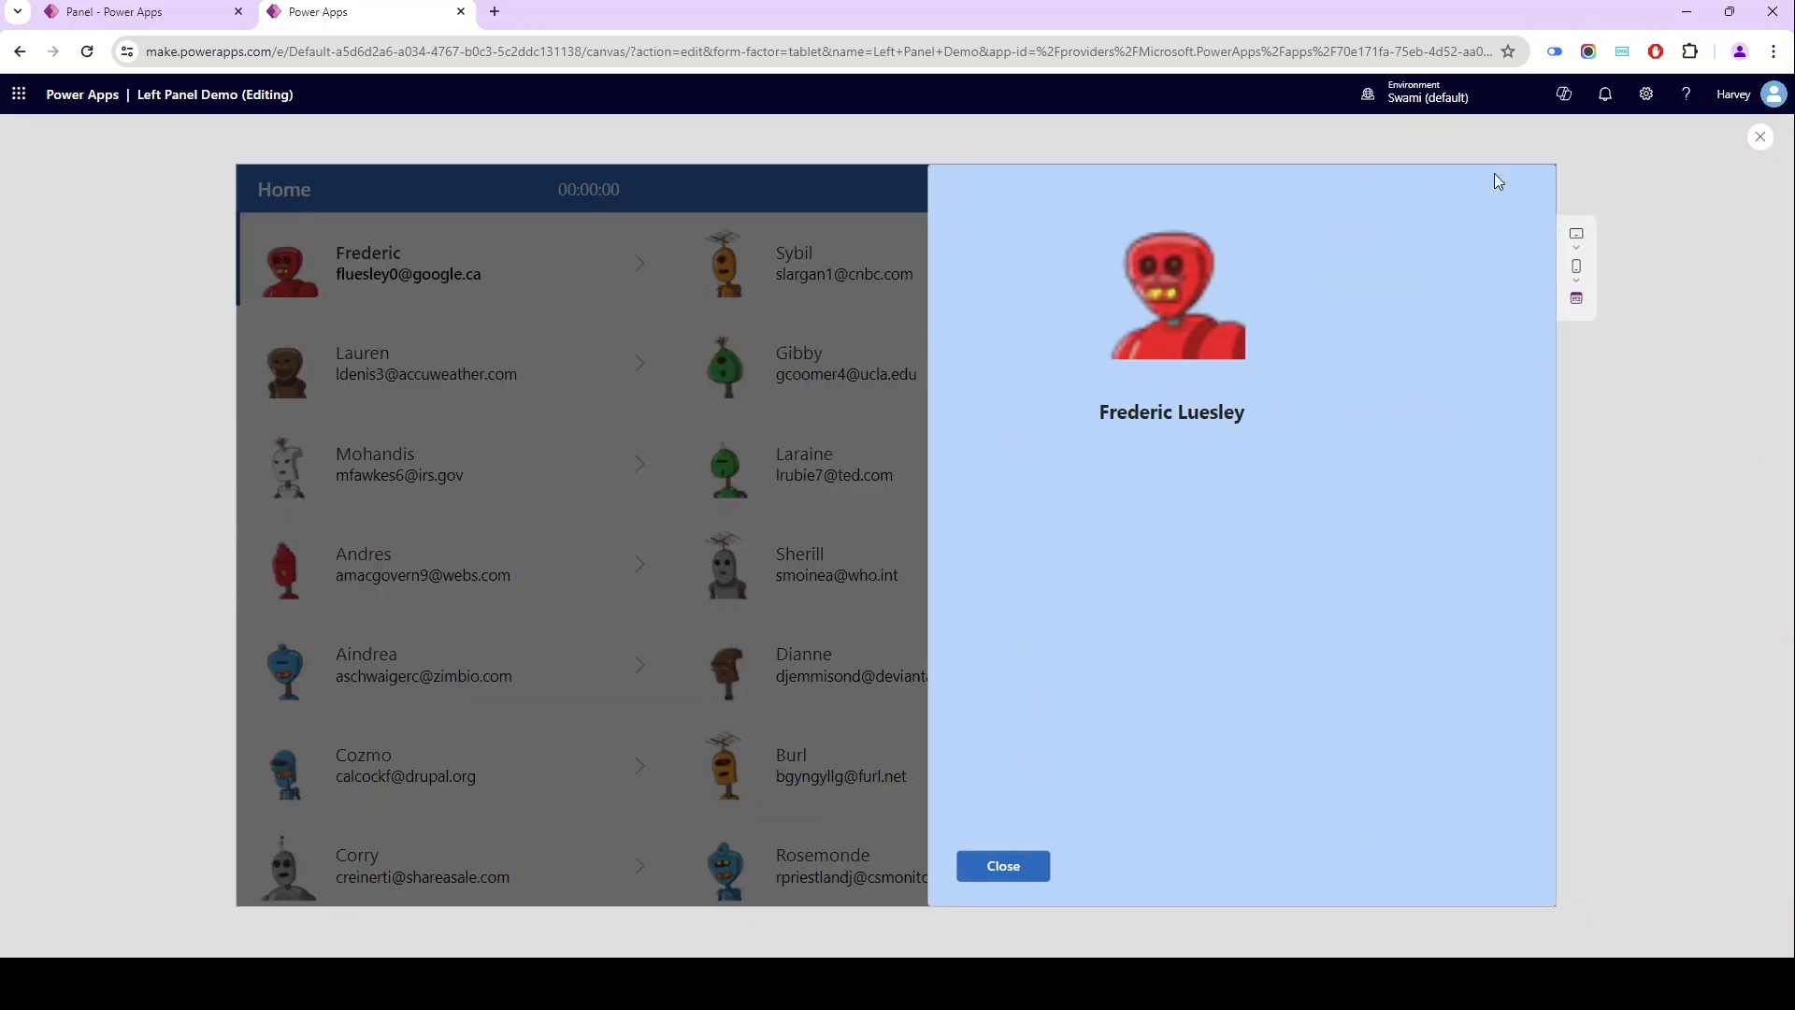
{"action": "left_click", "coordinate": [1004, 869]}
{"action": "left_click", "coordinate": [1344, 755]}
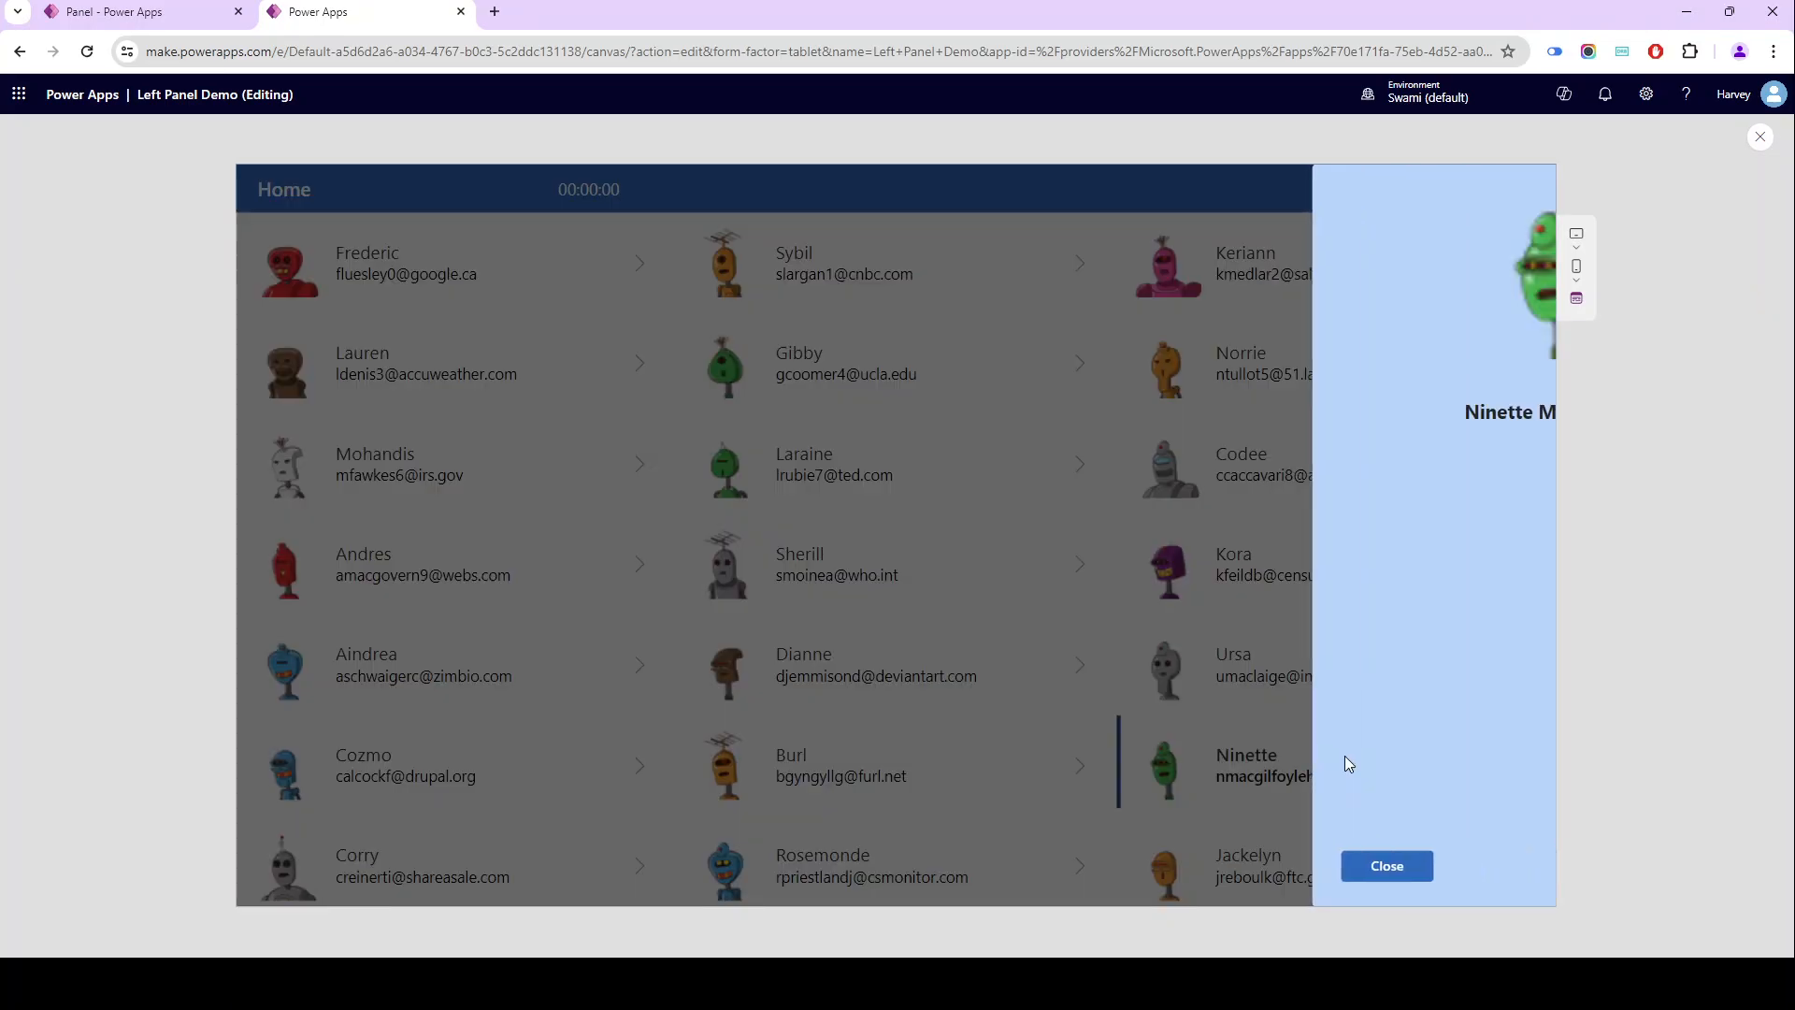
{"action": "left_click", "coordinate": [1026, 866]}
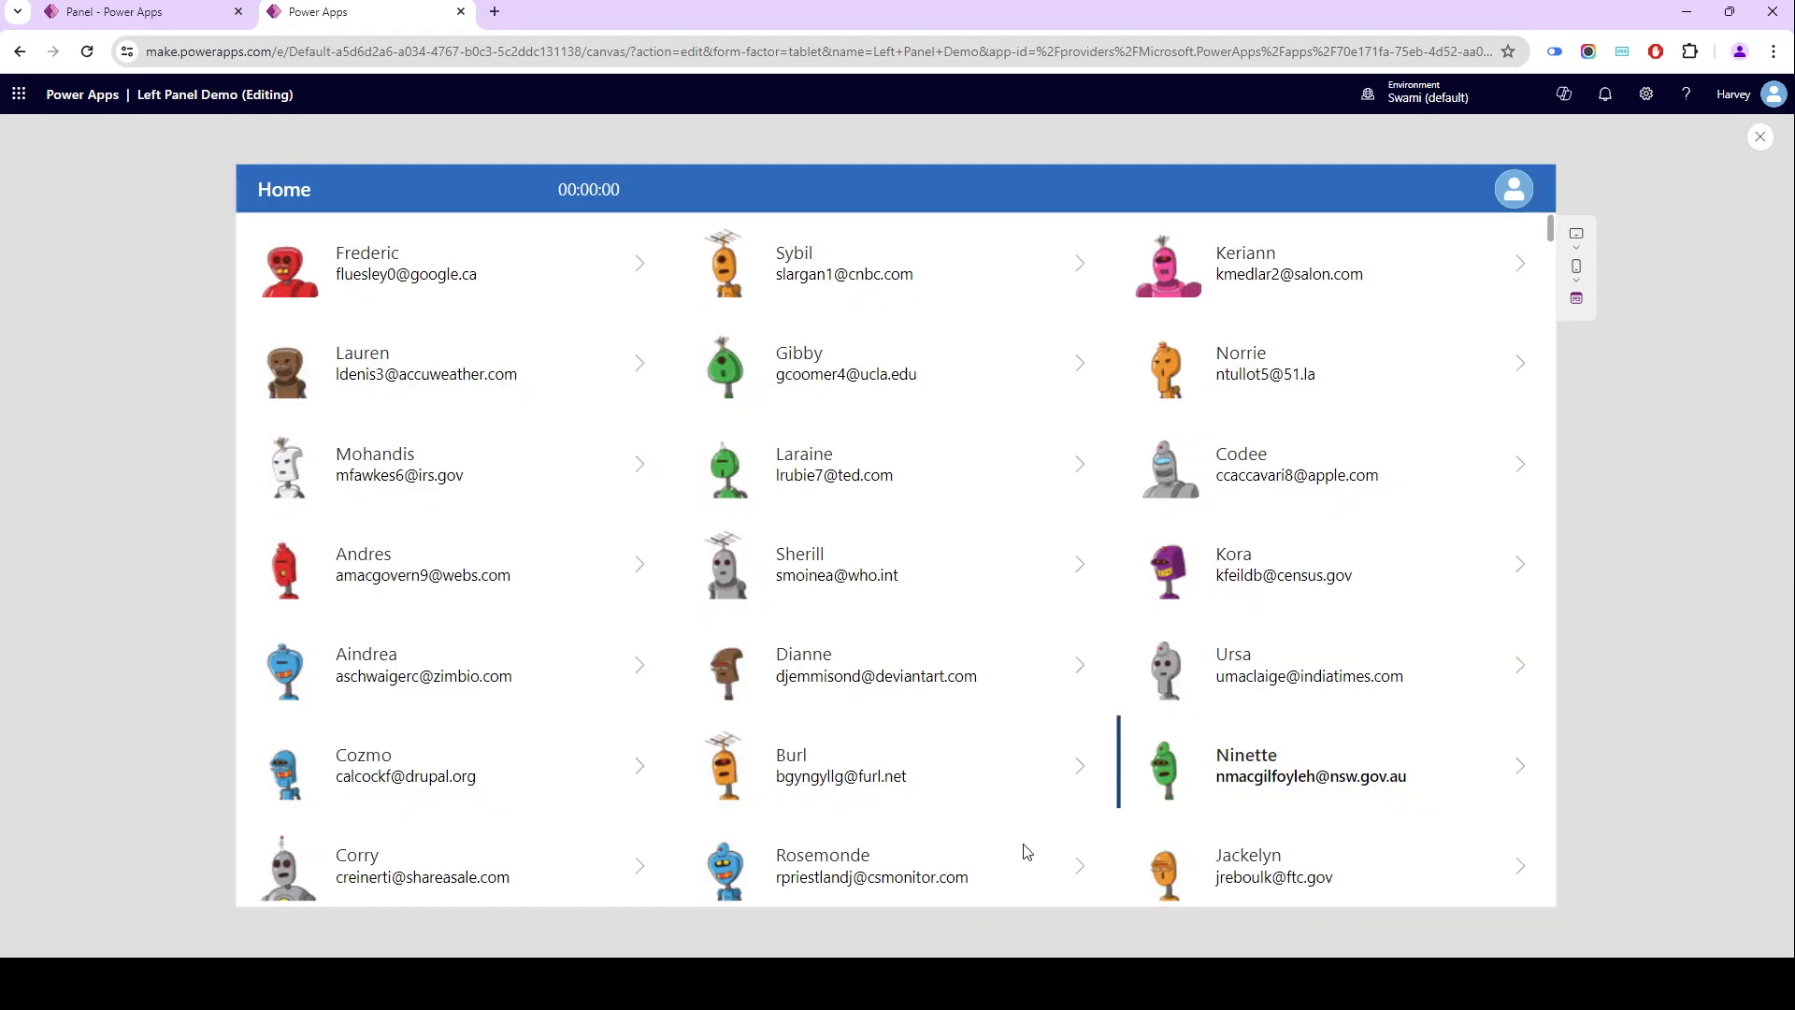
{"action": "key", "text": "Escape"}
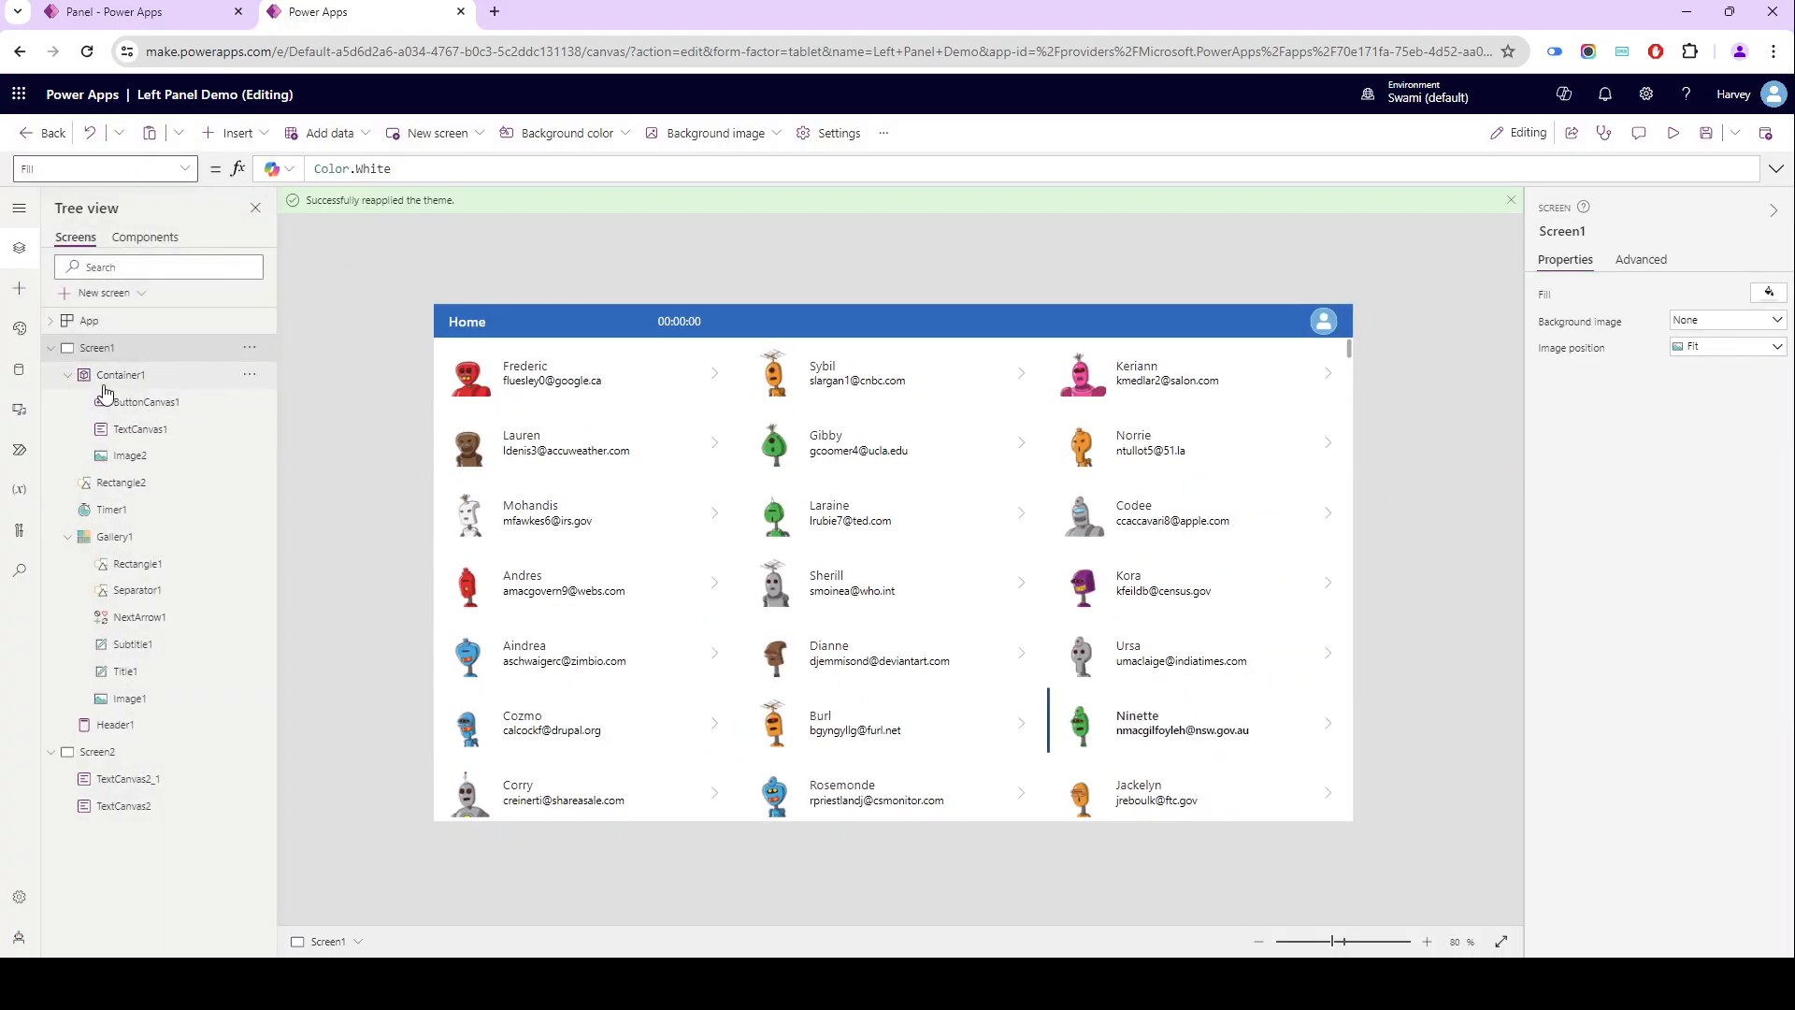
- Check the properties of Container1 and Timer1, preview one more contact's detail panel, and exit the preview with the panel open
{"action": "left_click", "coordinate": [112, 375]}
{"action": "left_click", "coordinate": [157, 512]}
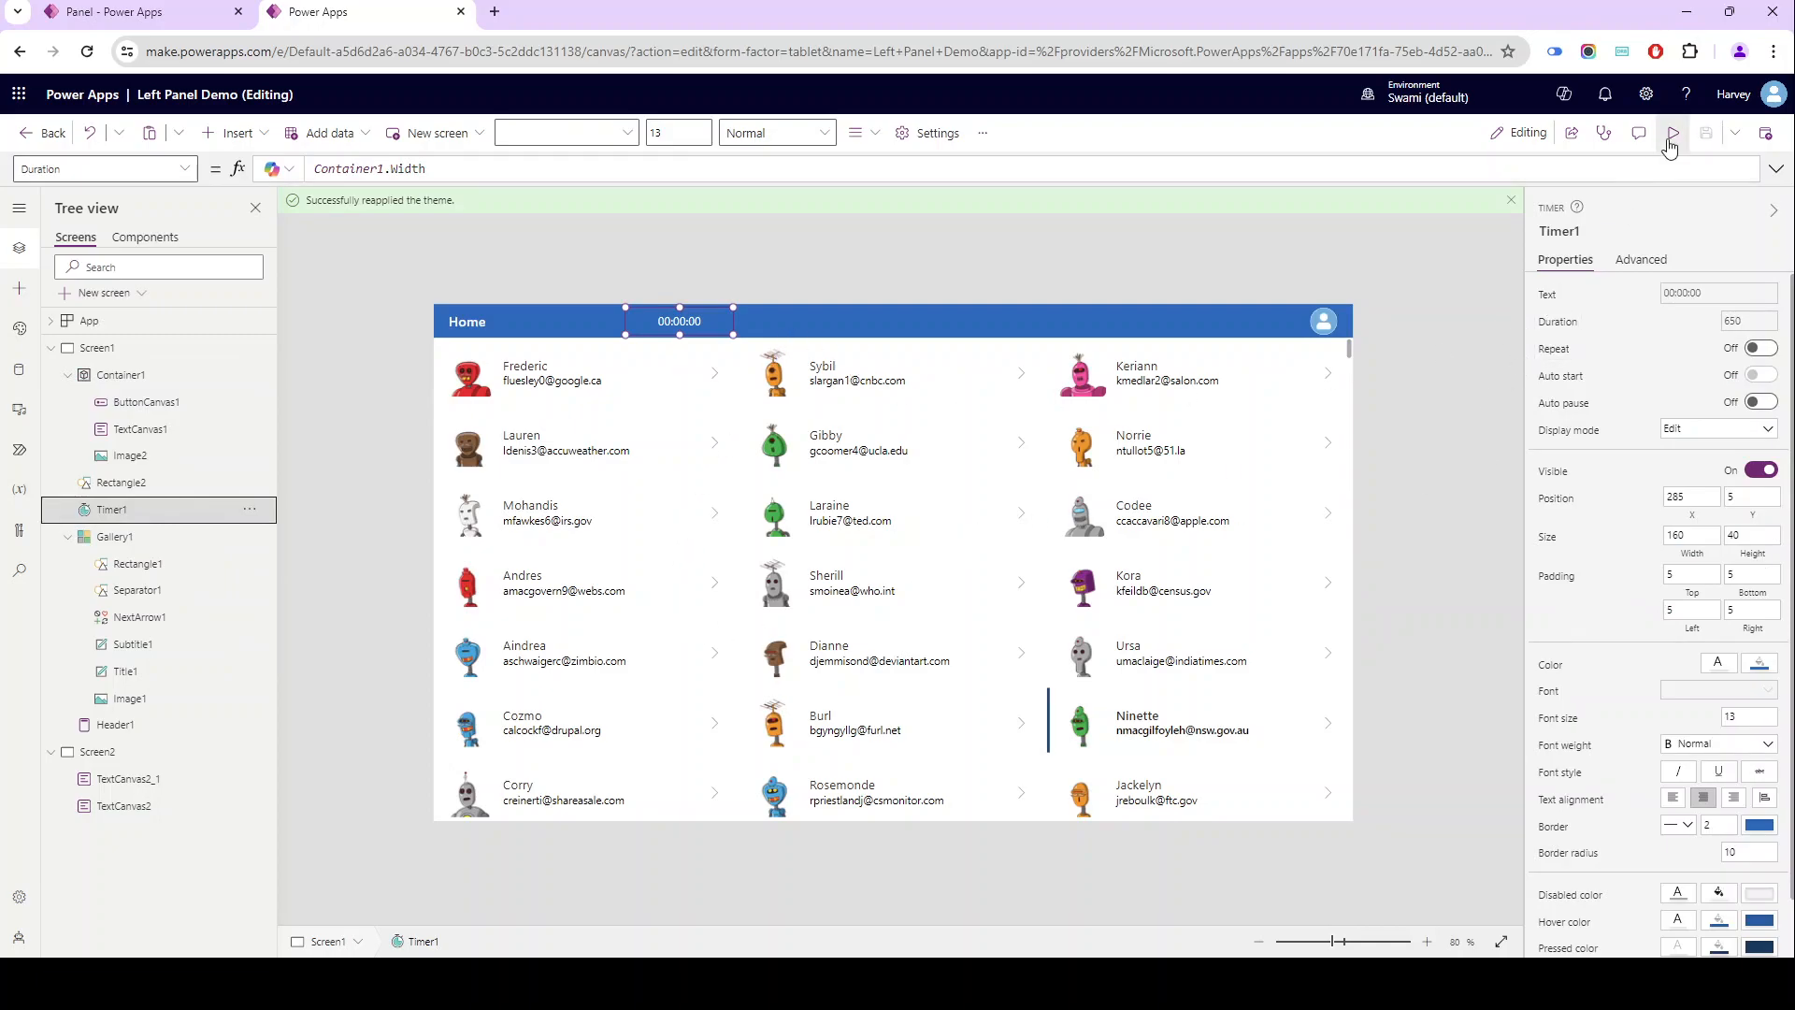
{"action": "left_click", "coordinate": [1673, 133]}
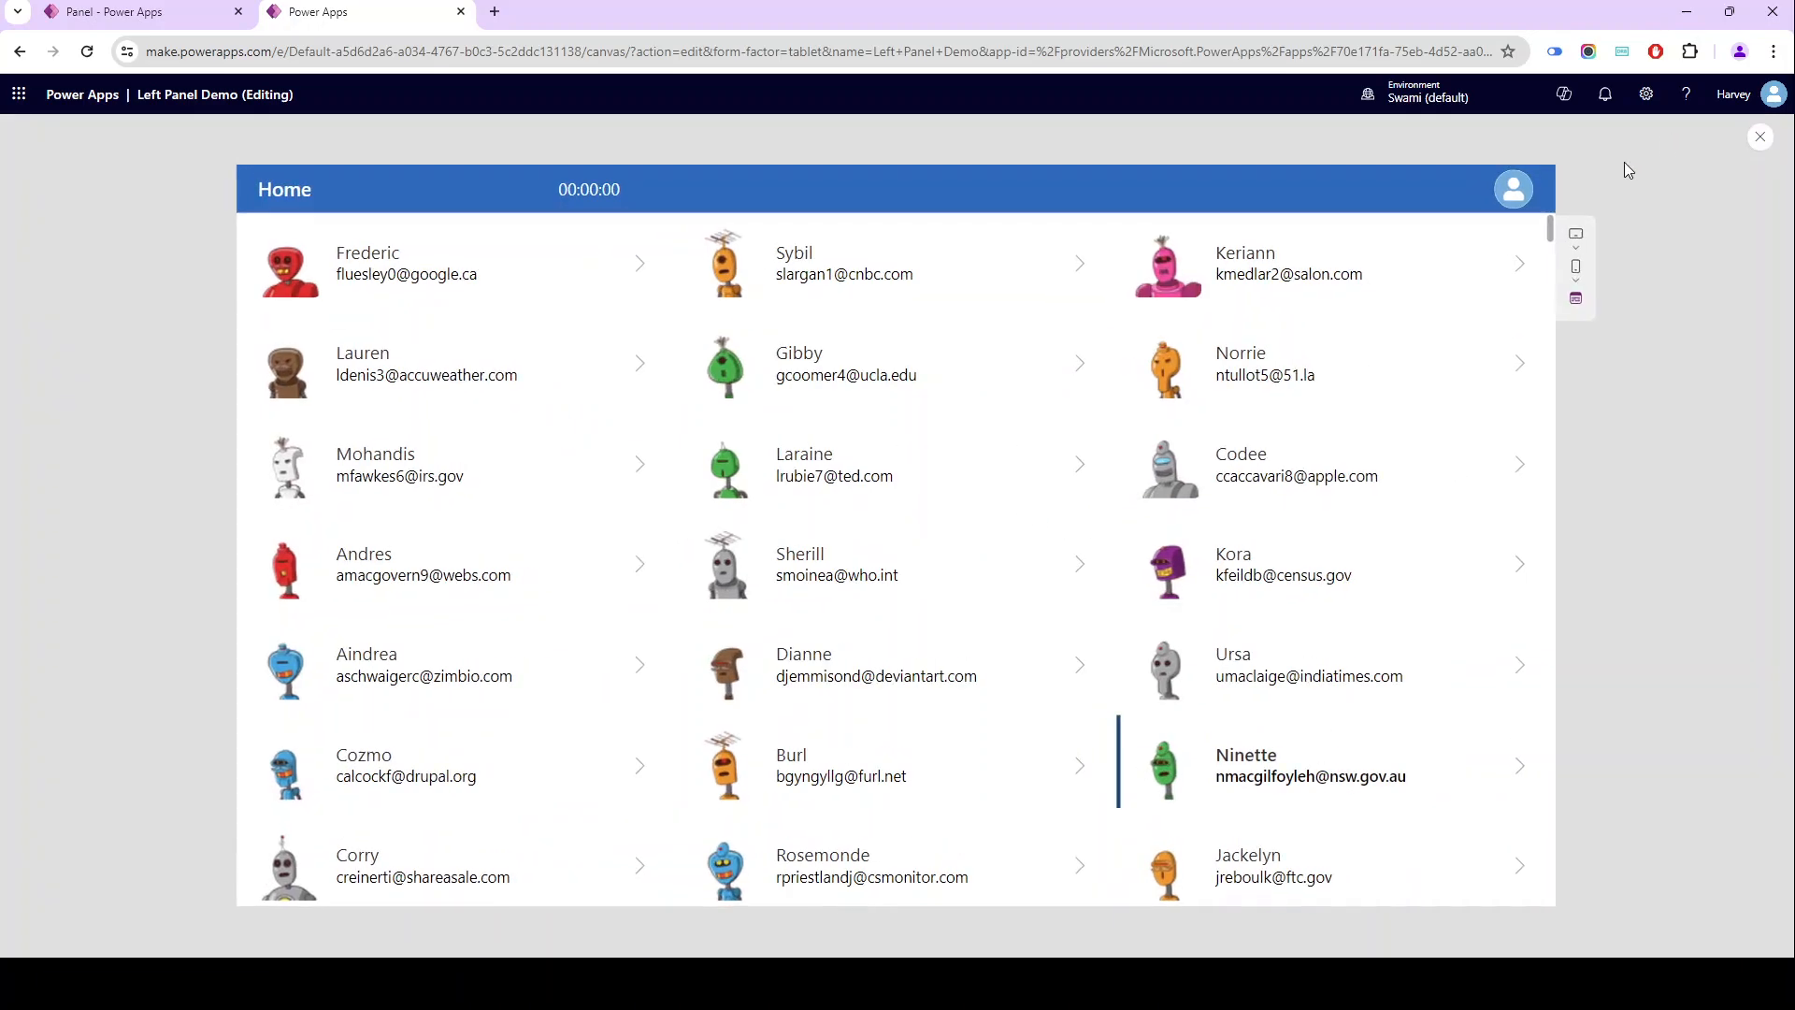
{"action": "left_click", "coordinate": [1076, 270]}
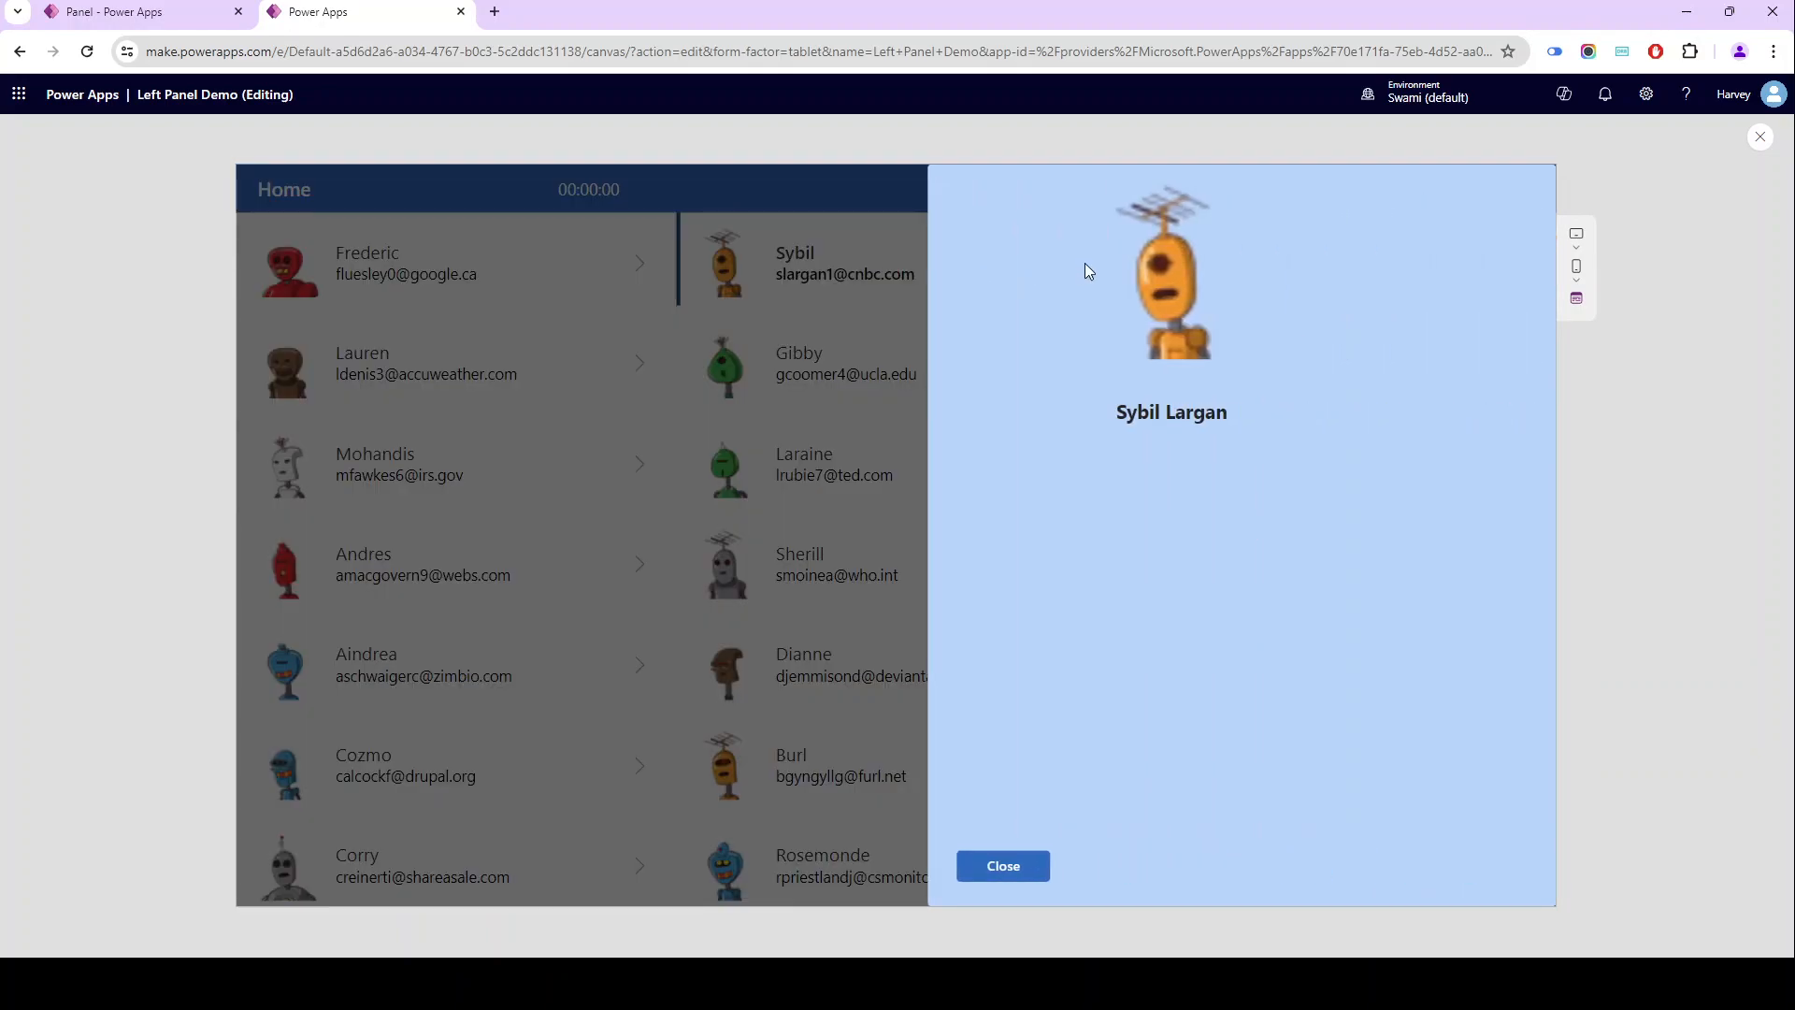
{"action": "key", "text": "Escape"}
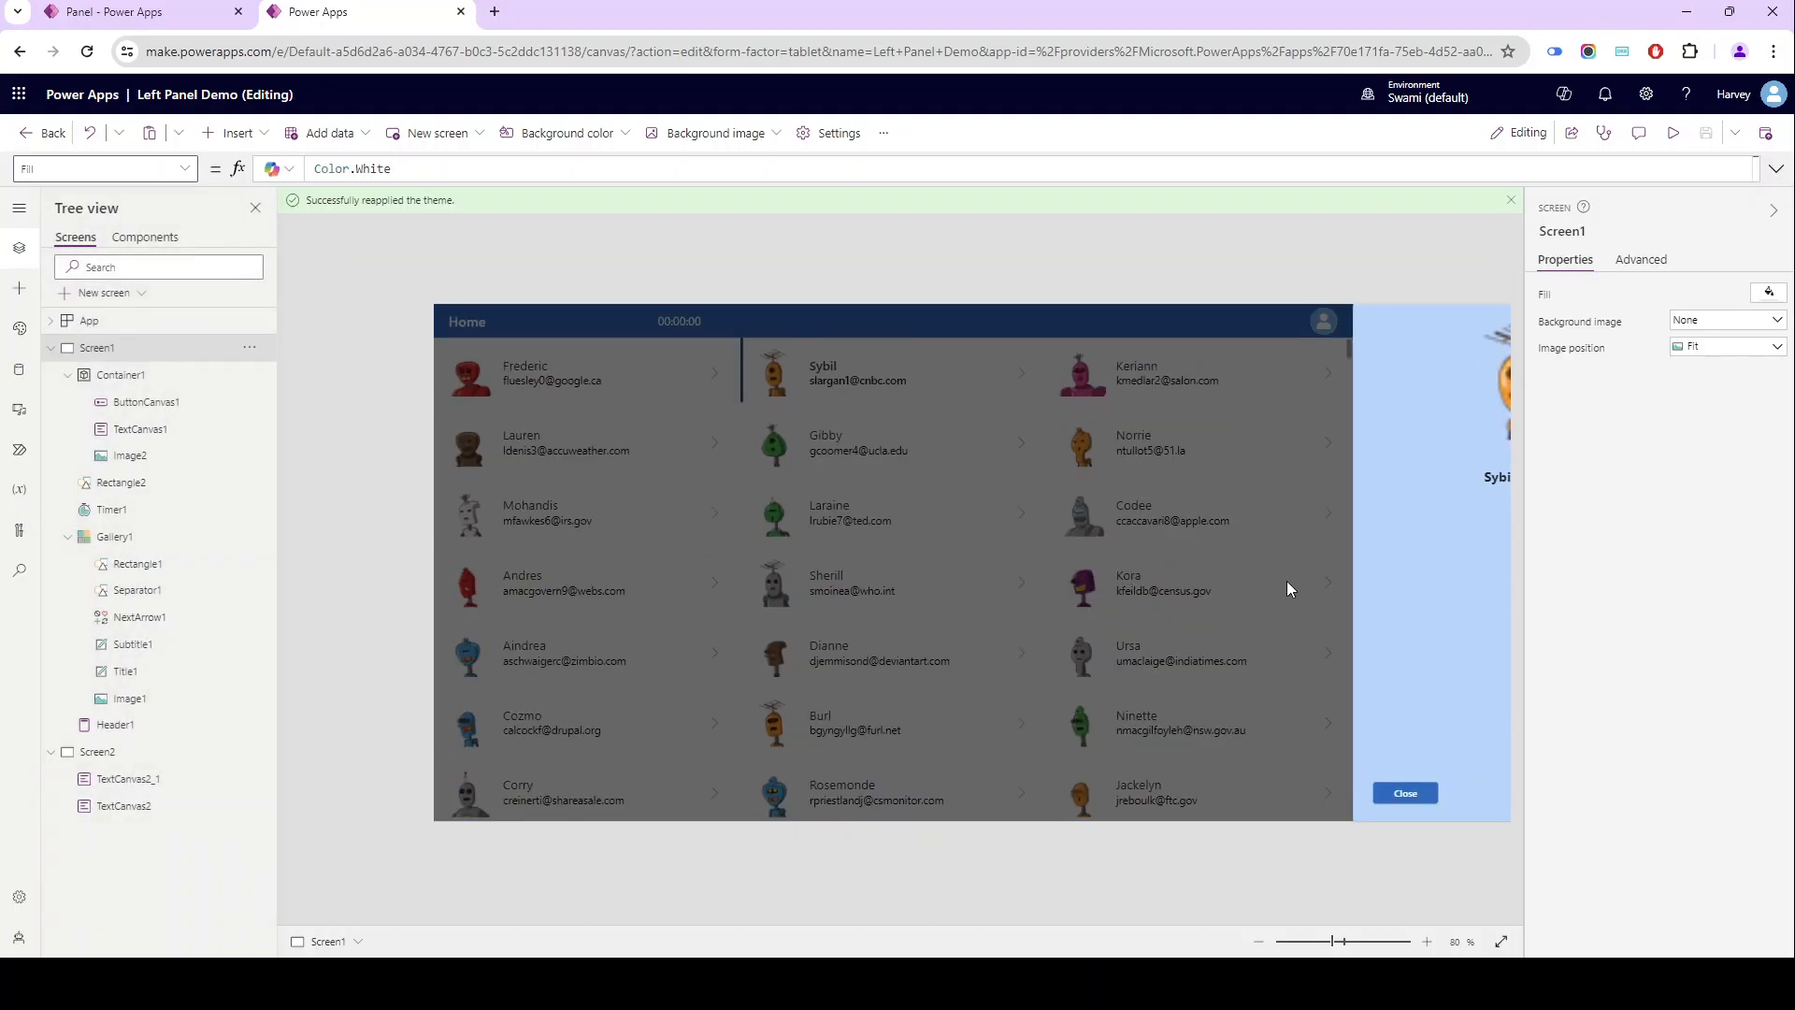